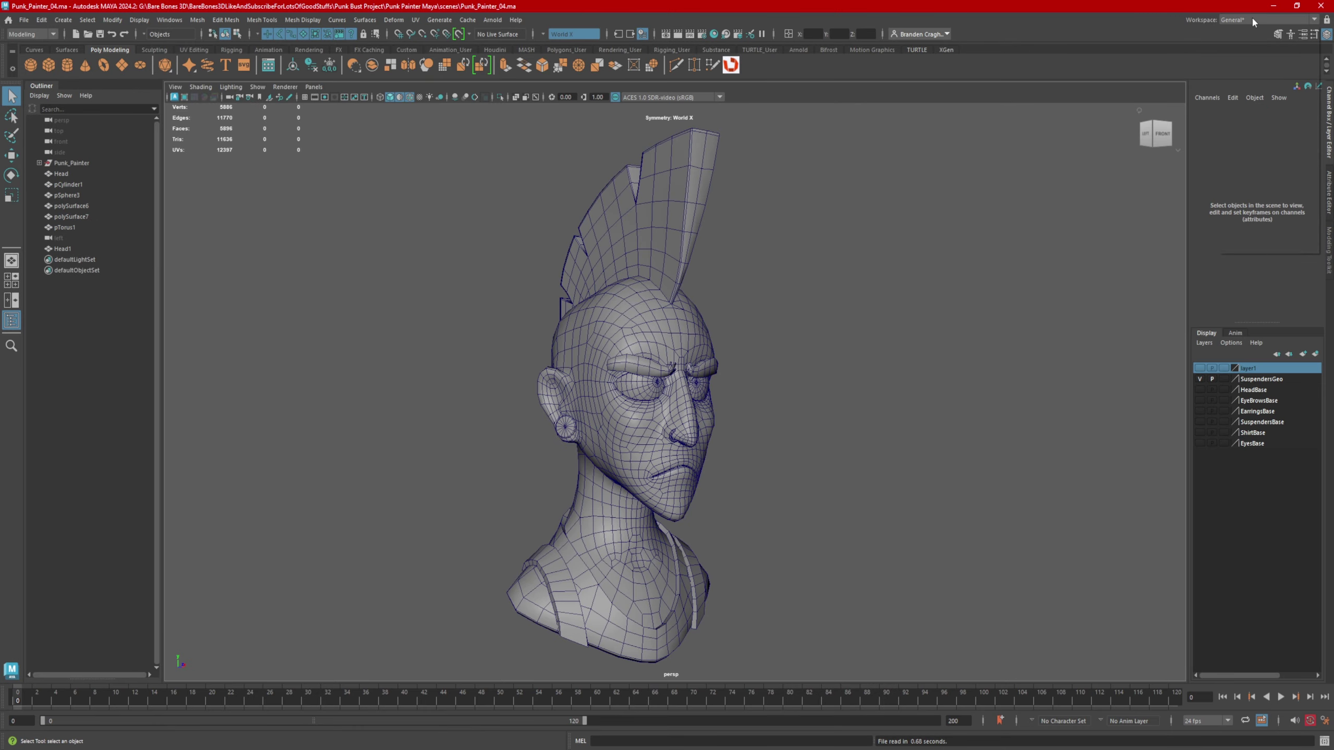
- Switch to the UV Editing workspace and apply a Camera-Based UV projection to all the bust's meshes
click(1252, 21)
click(1253, 108)
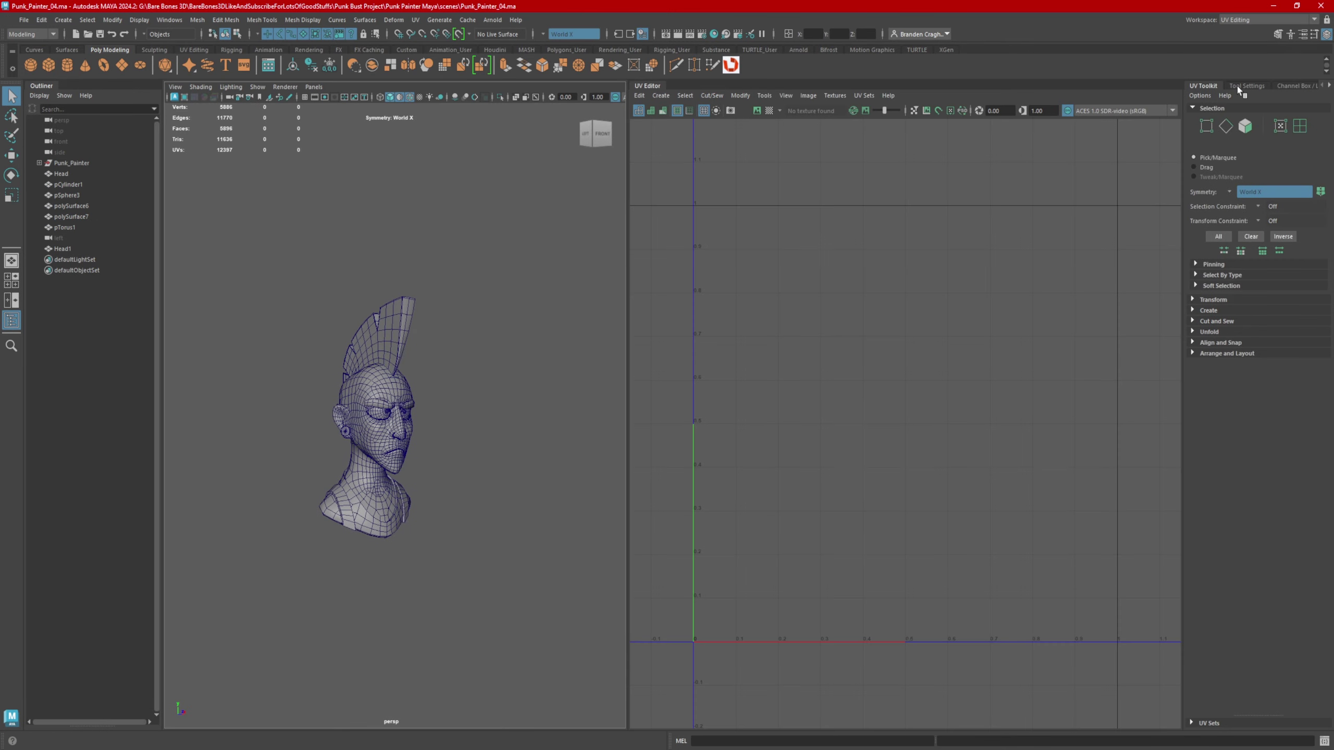
drag(318, 336, 491, 526)
click(1193, 310)
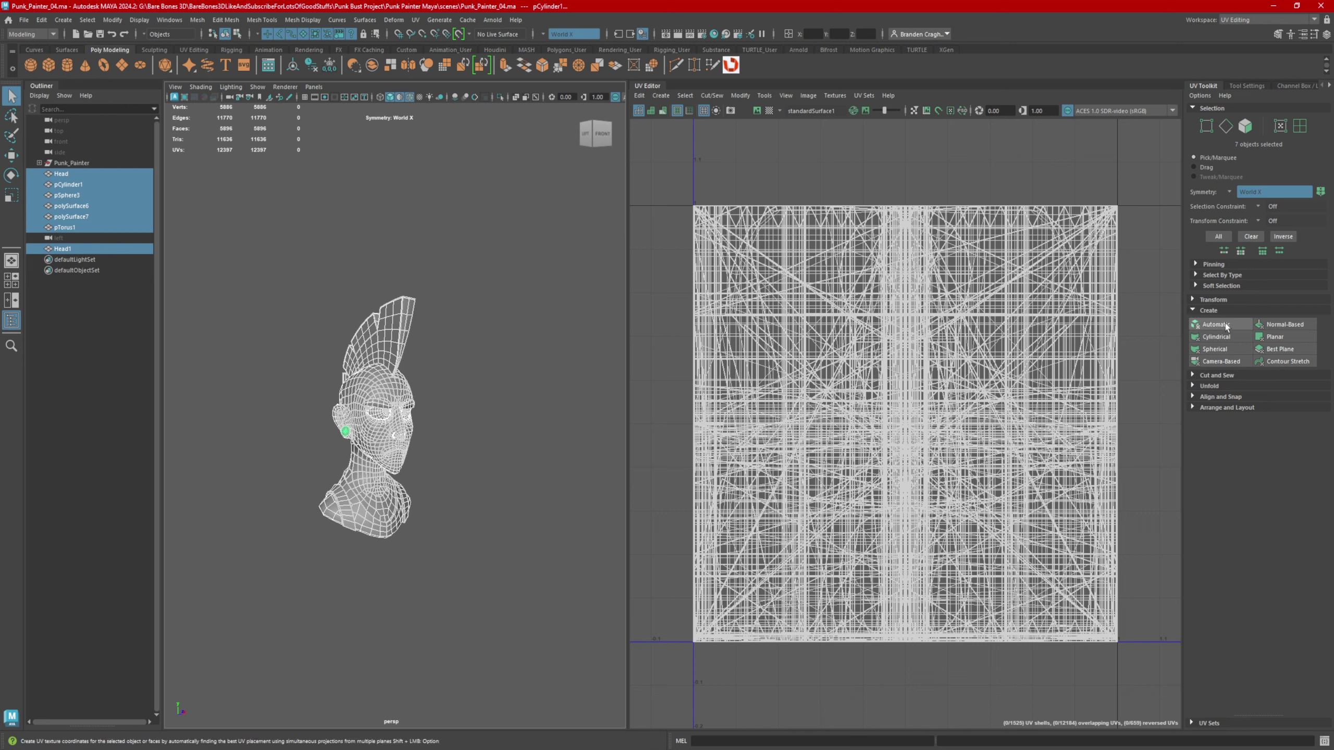
click(1226, 362)
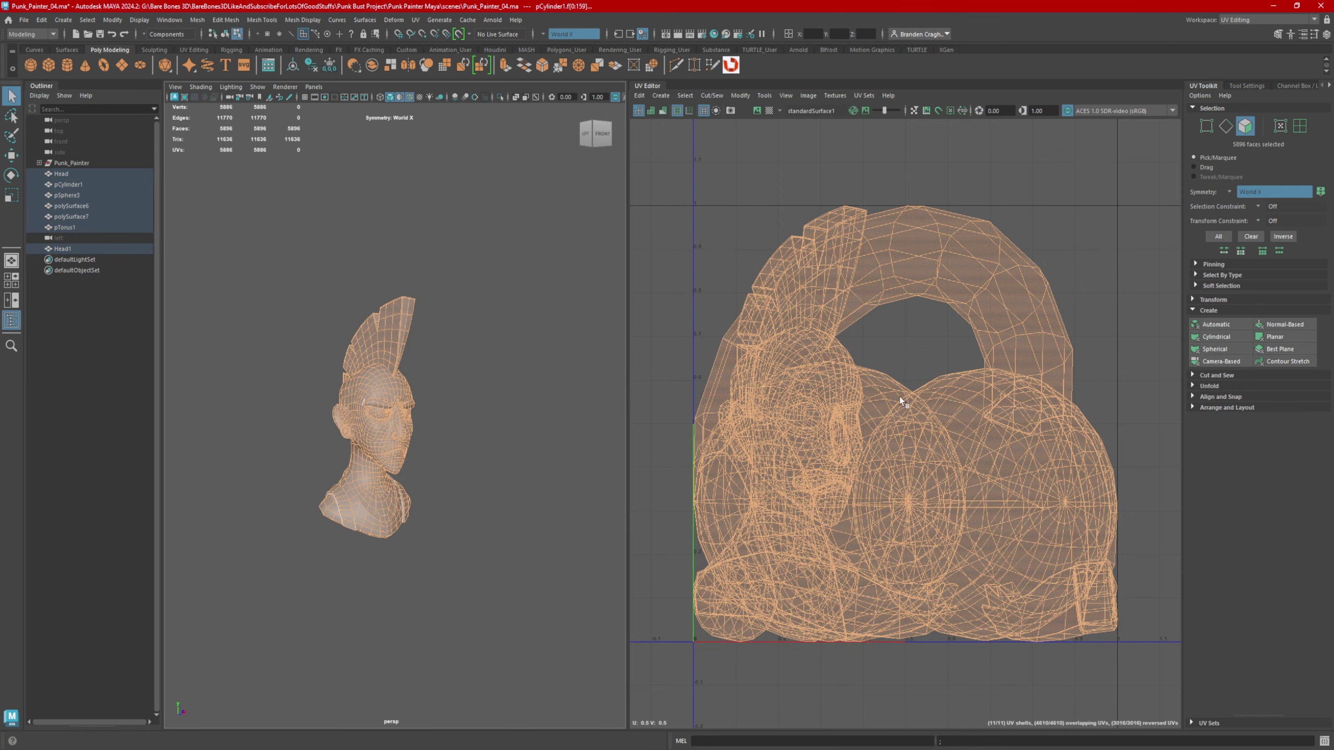
- Select only the head mesh and switch it to edge selection
scroll(452, 409, up, 10)
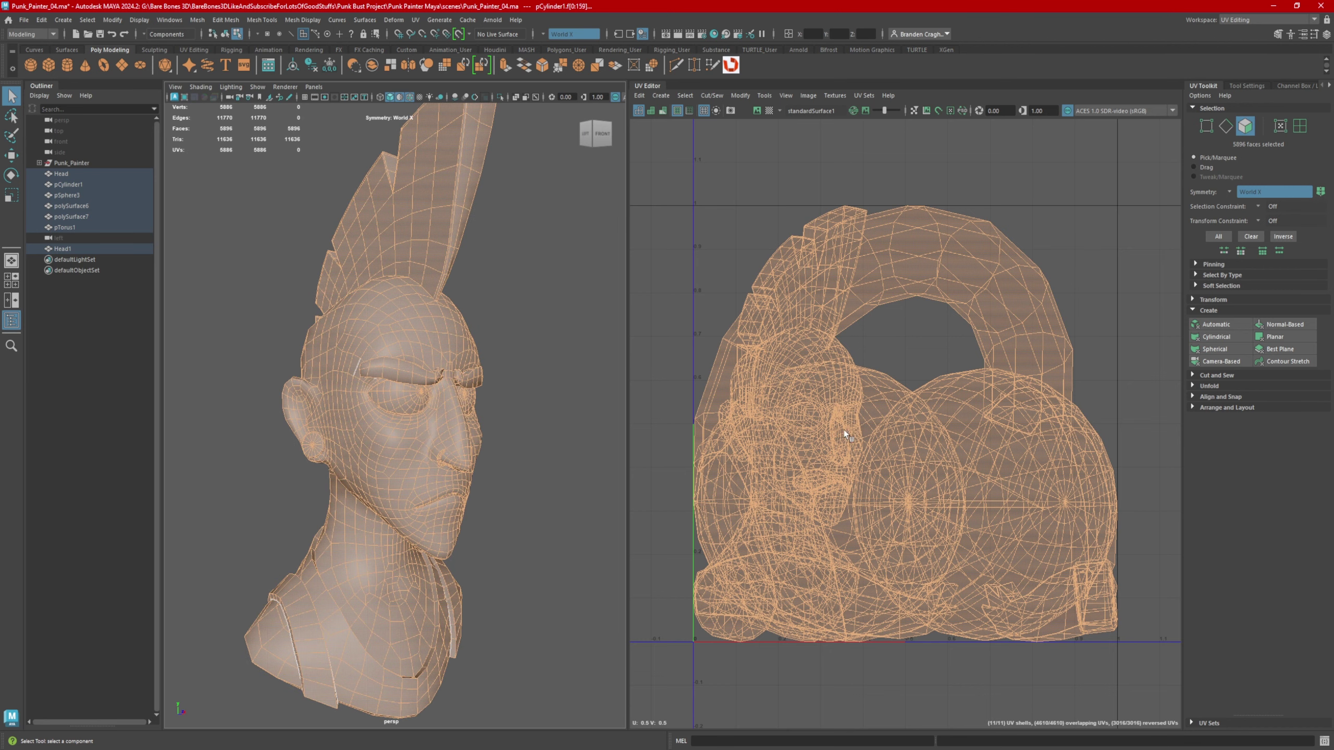
scroll(934, 409, down, 2)
scroll(554, 393, down, 2)
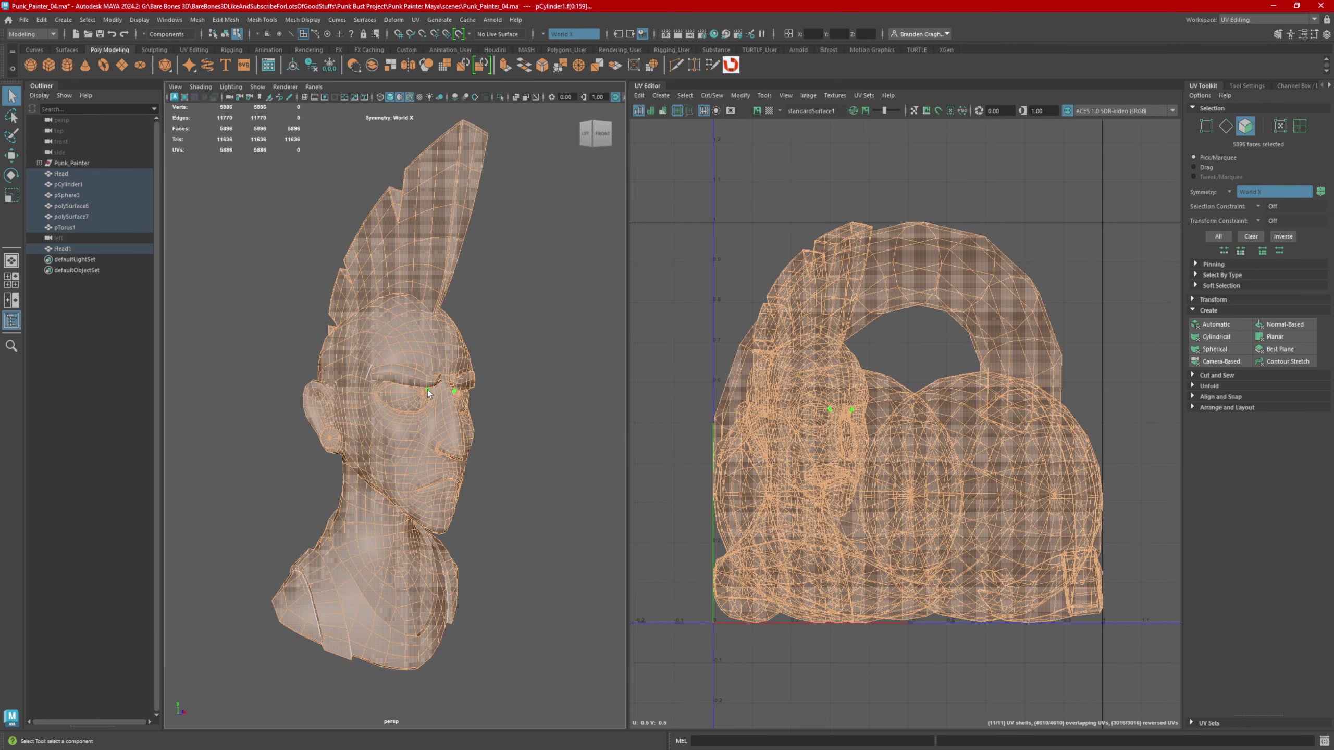
right_drag(423, 374, 417, 365)
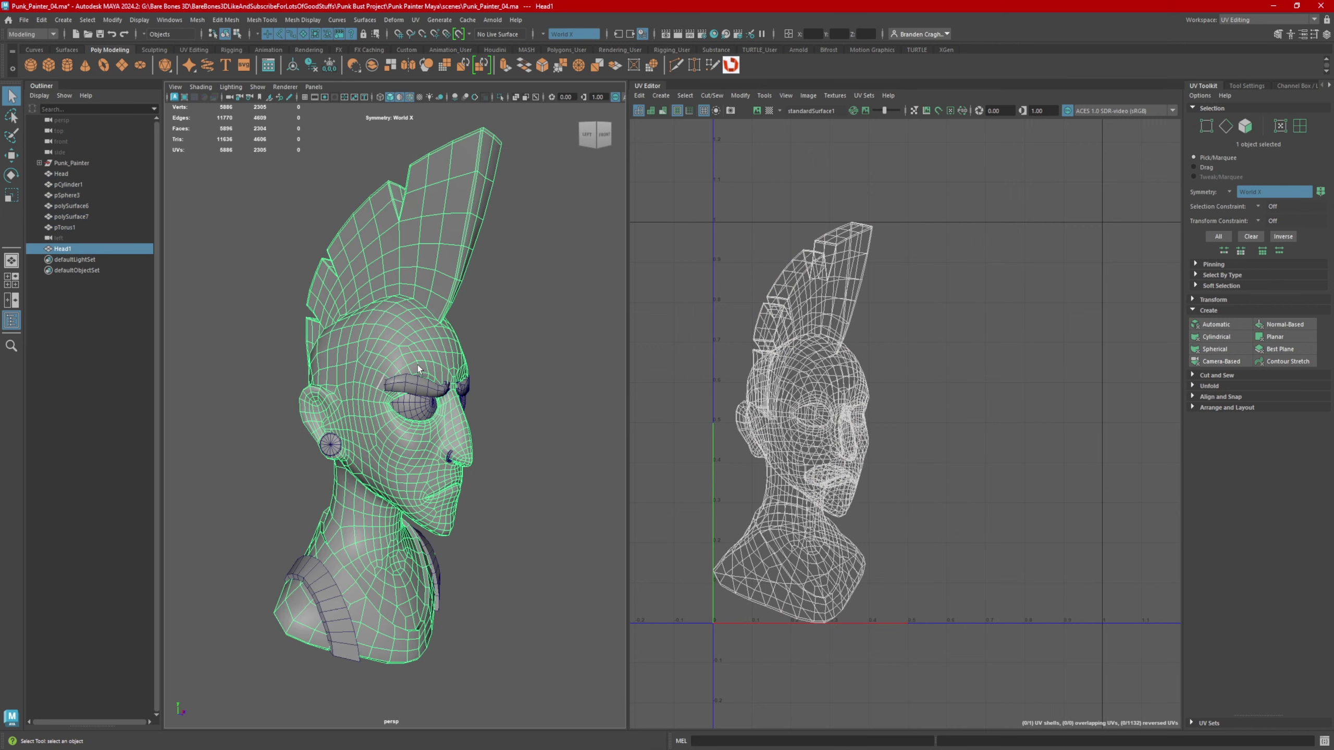
alt+drag(415, 361, 407, 415)
scroll(379, 395, up, 3)
scroll(429, 334, up, 2)
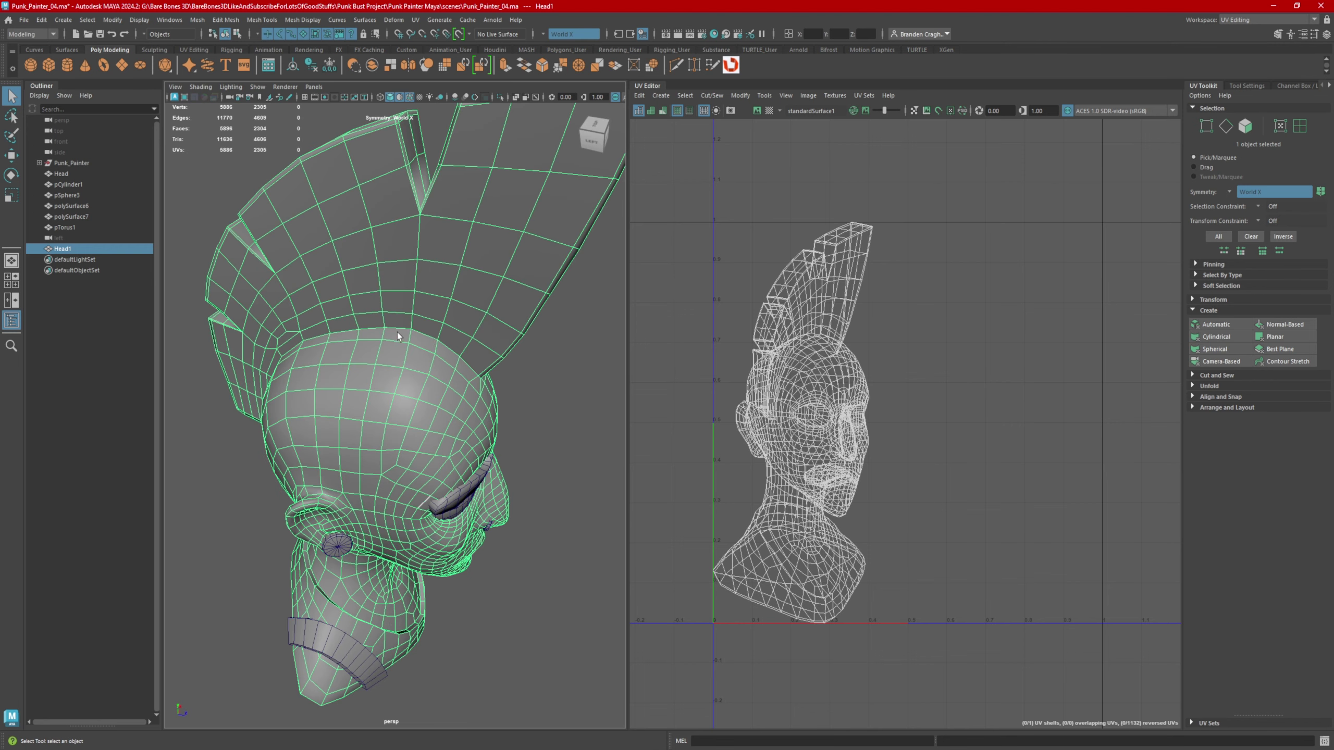
alt+drag(399, 329, 338, 338)
alt+drag(369, 426, 410, 358)
right_drag(410, 358, 416, 327)
scroll(395, 353, up, 4)
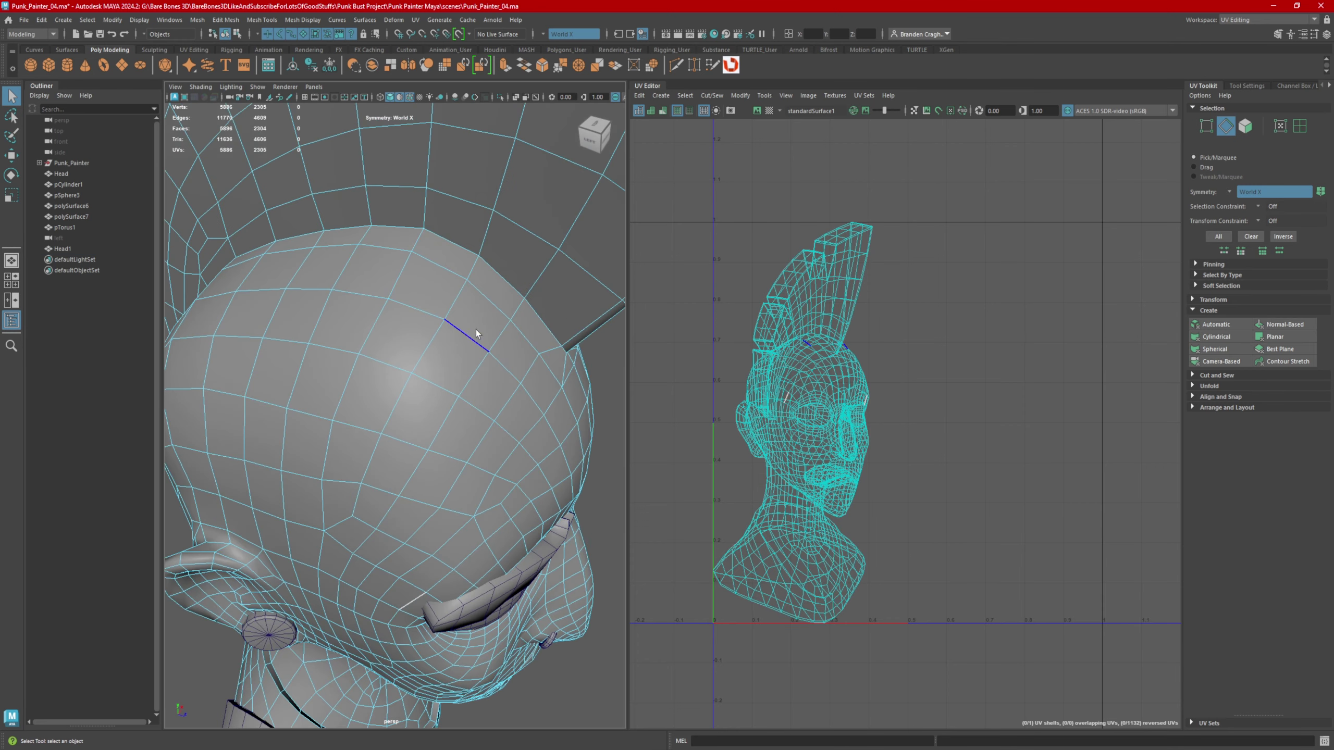
- Cut the head's UVs along the mohawk's base edges and down the back of the neck
alt+drag(475, 331, 422, 311)
click(454, 323)
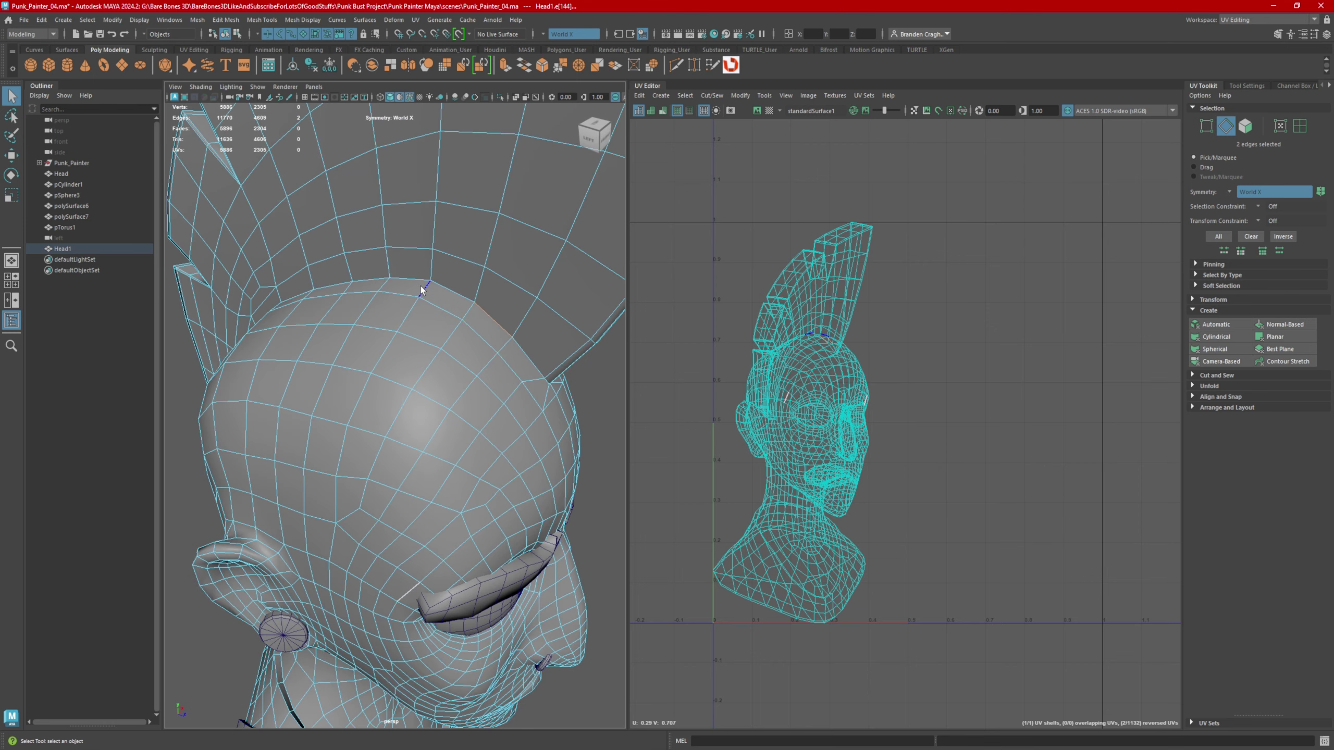
click(418, 286)
alt+drag(420, 284, 322, 299)
click(347, 366)
shift+double_click(283, 309)
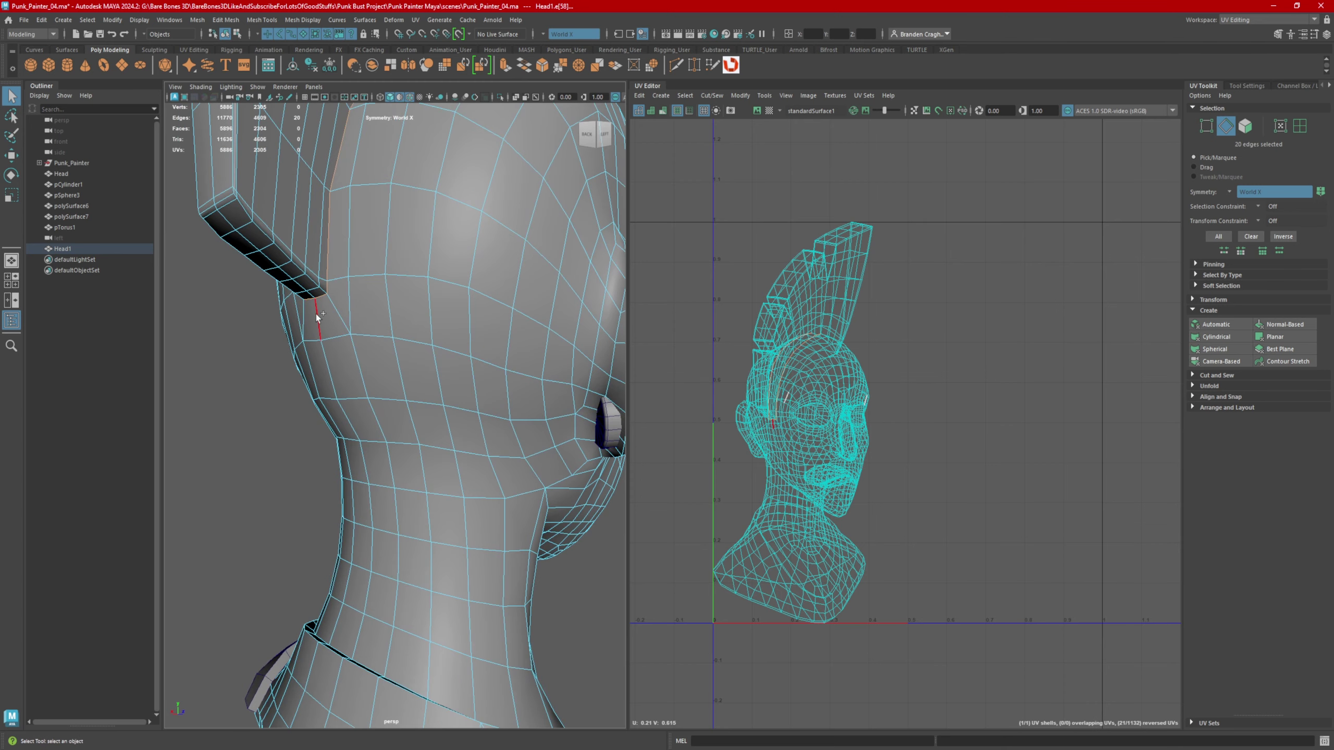
shift+double_click(316, 313)
alt+drag(361, 451, 463, 491)
shift+click(352, 493)
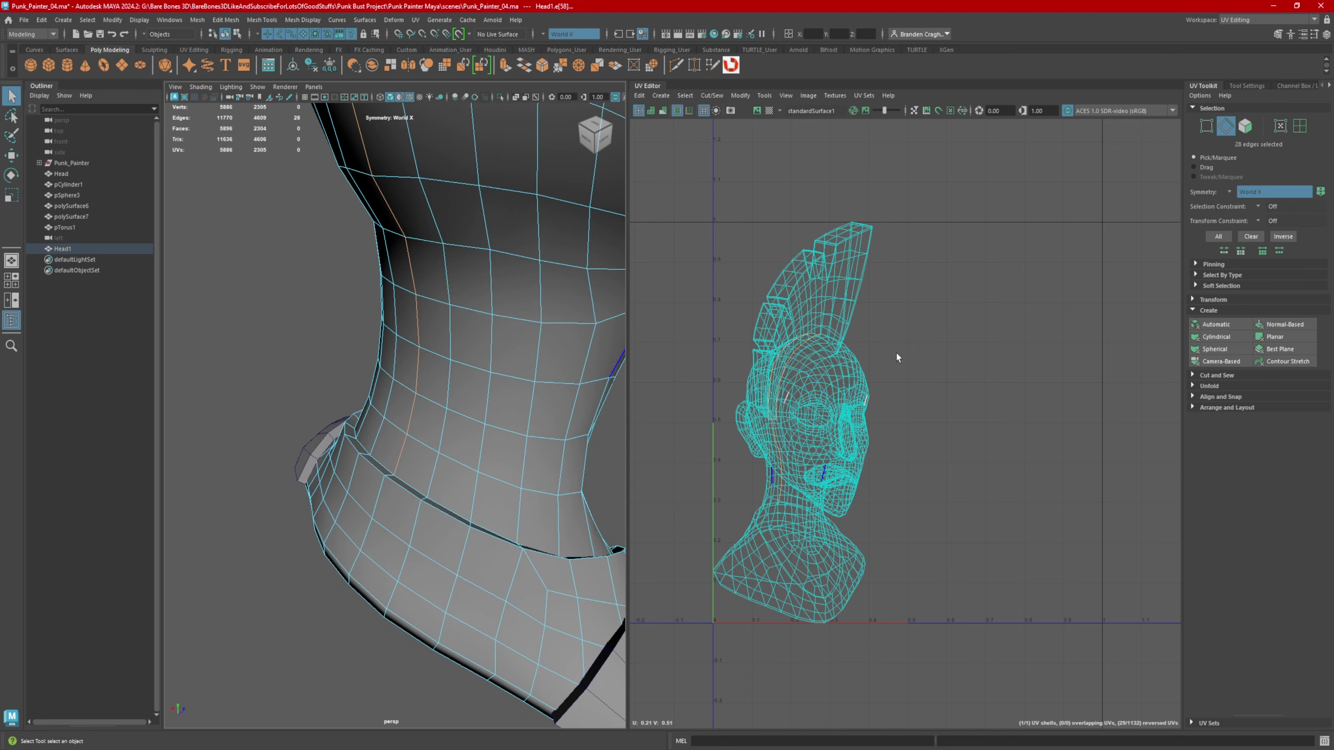
shift+right_drag(938, 352, 898, 367)
- Cut the UVs along the edge loops of the neckline groove around the base of the neck
alt+drag(410, 473, 439, 438)
shift+click(367, 489)
shift+double_click(357, 409)
shift+click(259, 423)
shift+right_click(950, 423)
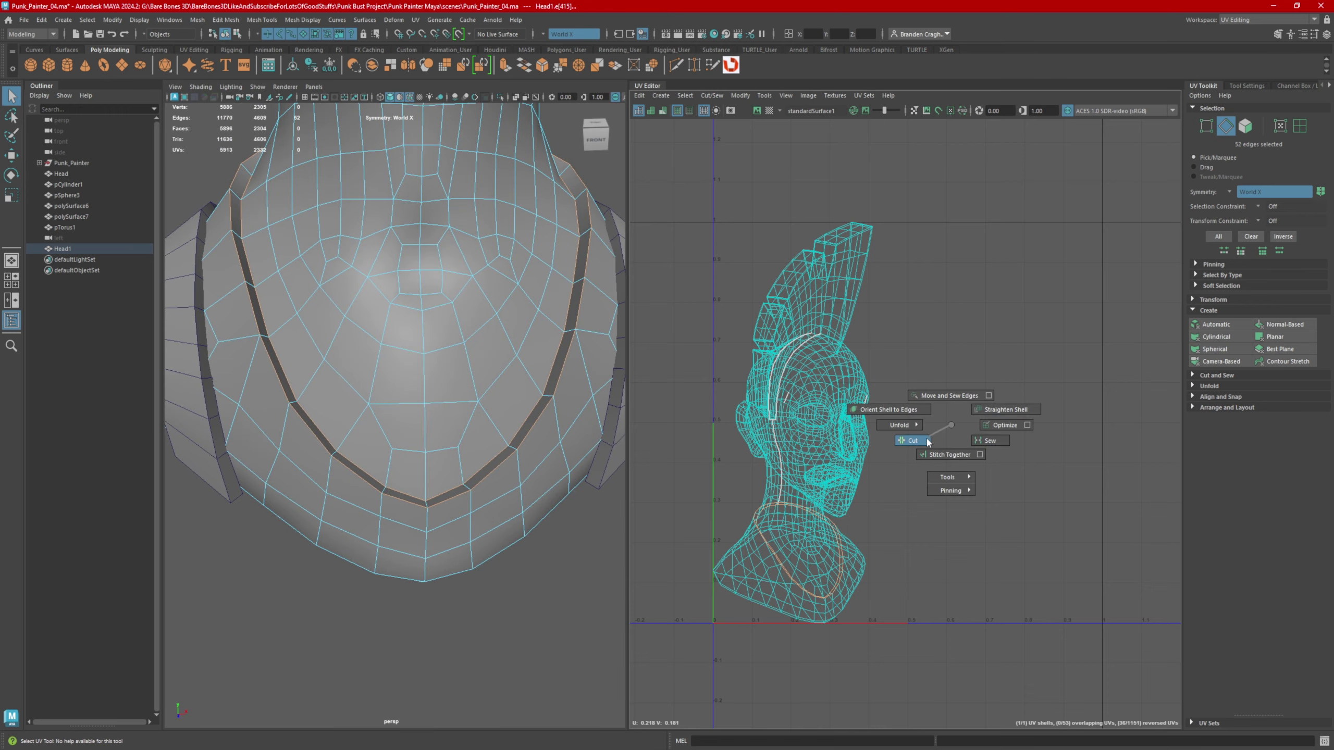
click(911, 440)
- Cut the UVs along the edge loop where the mohawk meets the scalp, through to its front tip
alt+drag(411, 448, 373, 444)
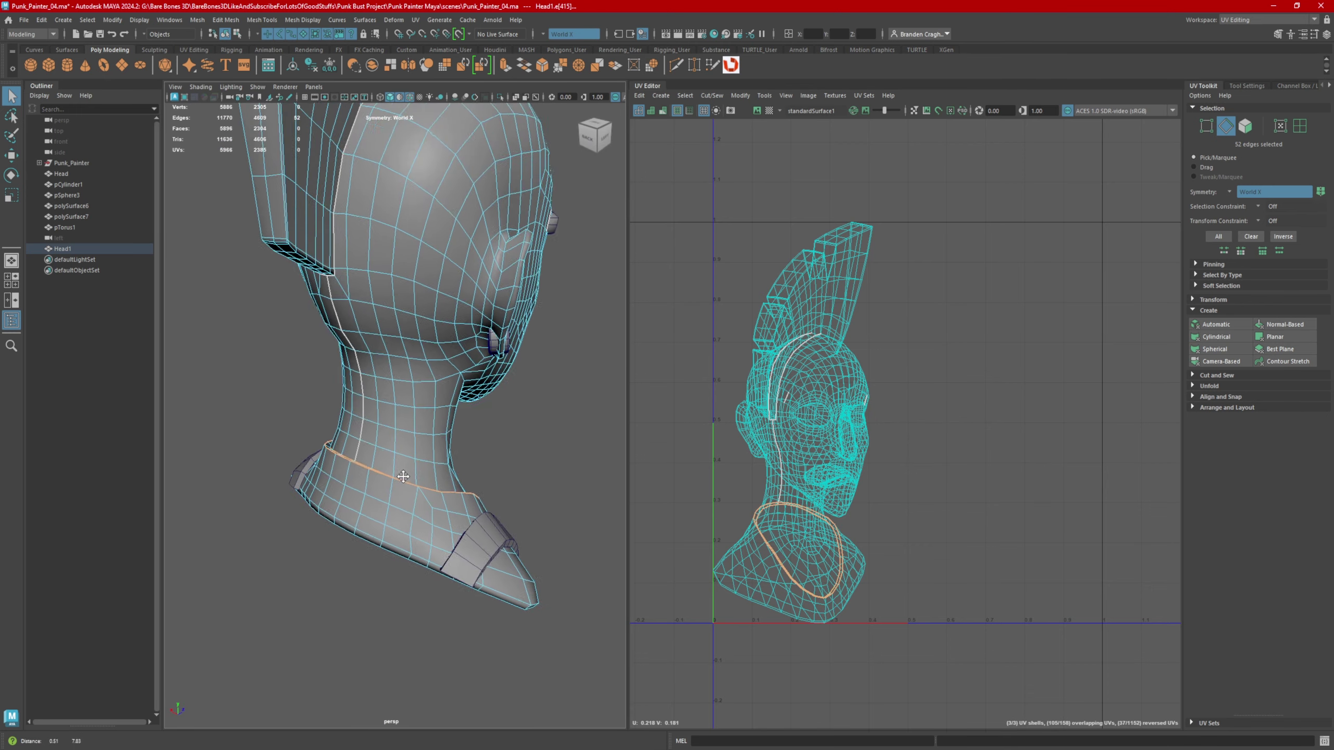
scroll(376, 420, down, 4)
alt+middle_drag(389, 393, 383, 442)
alt+drag(488, 420, 354, 389)
scroll(390, 452, up, 5)
double_click(376, 337)
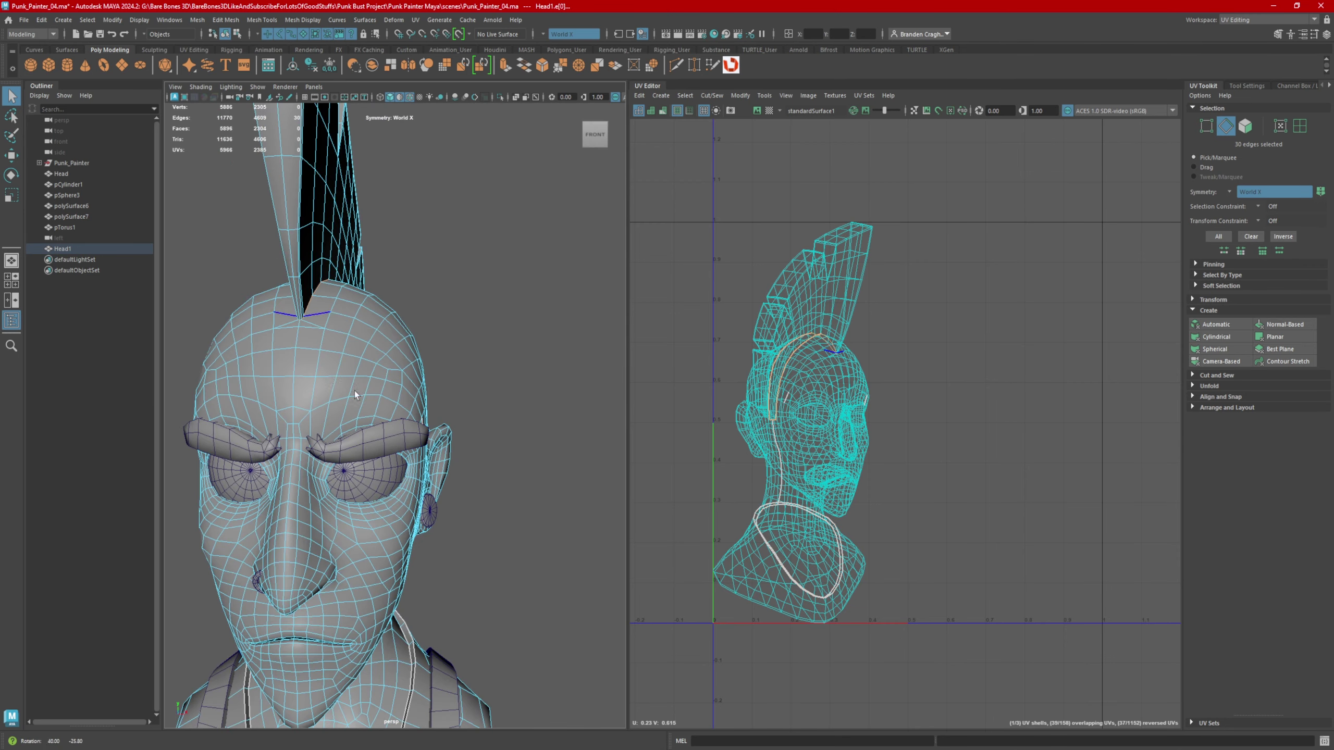
alt+middle_drag(355, 390, 377, 424)
alt+right_drag(377, 424, 447, 438)
alt+middle_drag(365, 395, 358, 412)
alt+drag(358, 412, 508, 401)
alt+right_drag(509, 401, 452, 391)
alt+drag(452, 391, 529, 400)
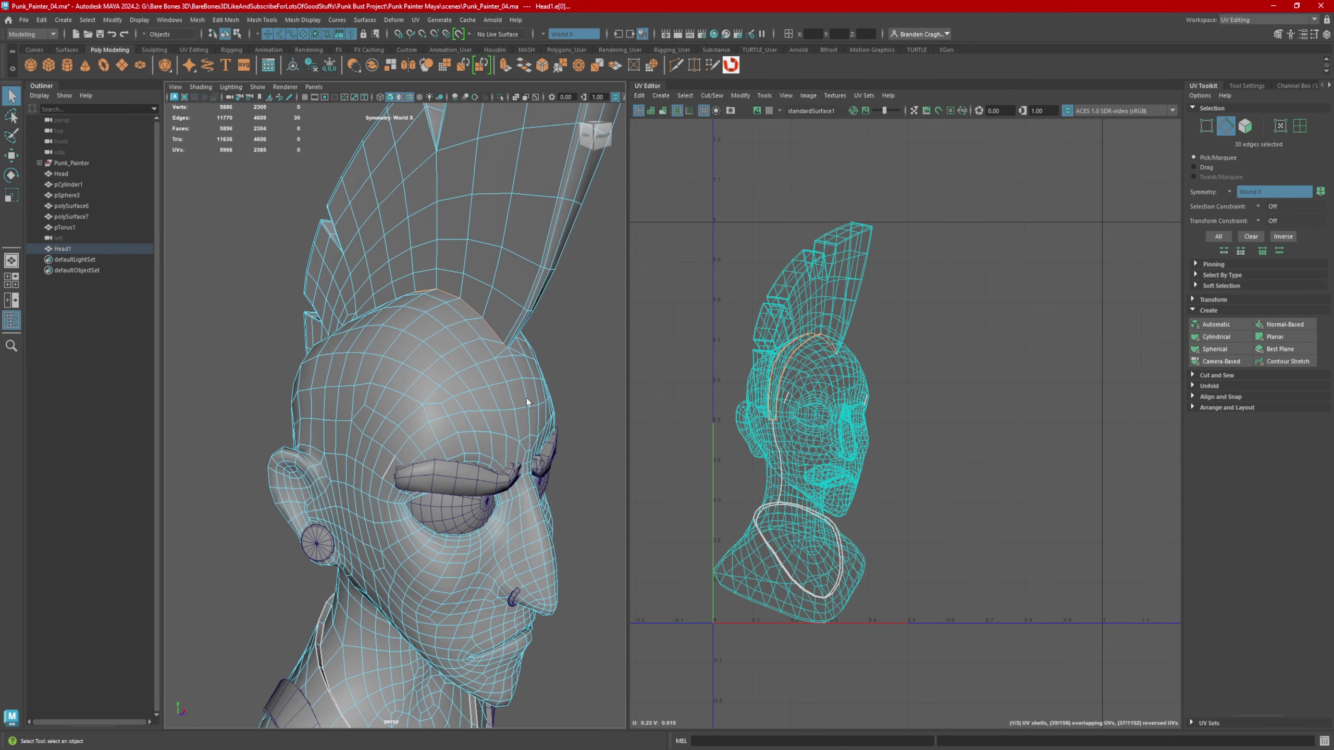
shift+right_click(960, 382)
shift+right_drag(960, 382, 927, 400)
- Cut the UVs along the edge loop under the jawline and around the back of the neck
alt+drag(404, 394, 473, 402)
alt+right_drag(473, 402, 507, 416)
alt+middle_drag(473, 452, 461, 366)
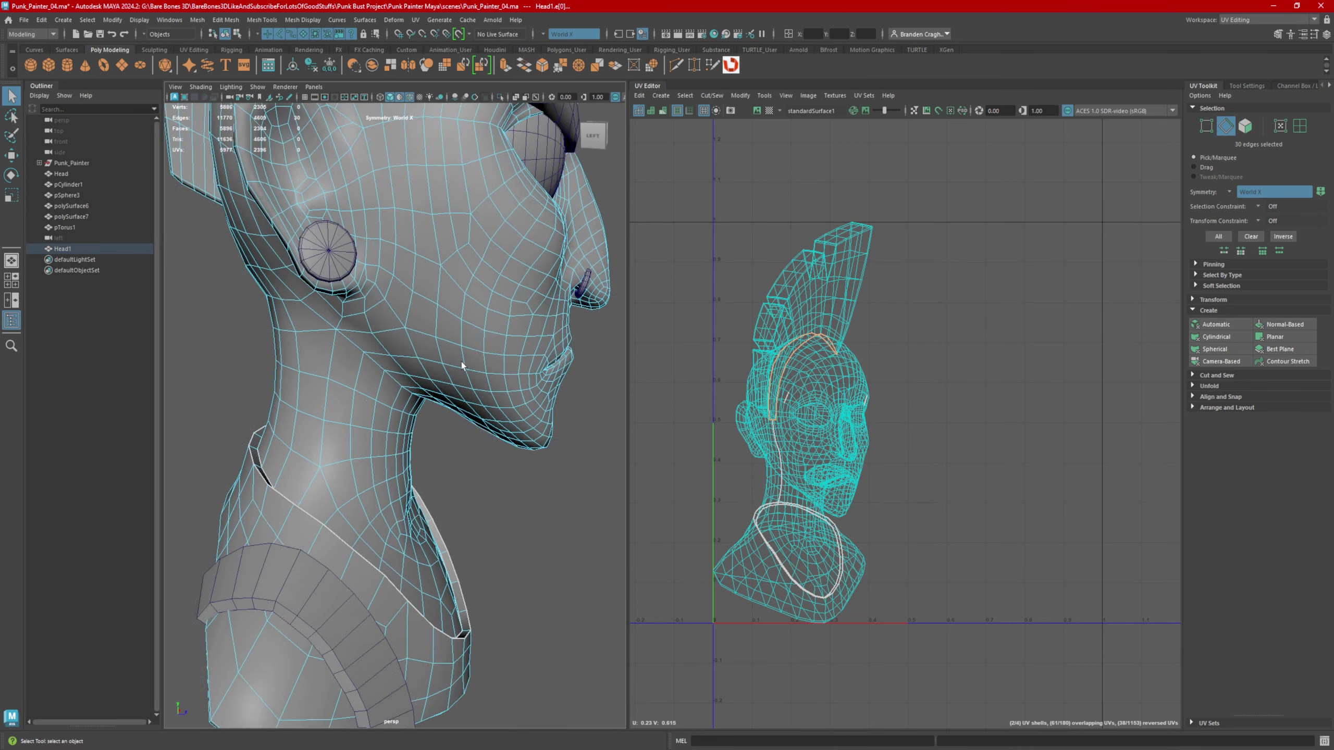
alt+drag(462, 366, 496, 363)
alt+middle_drag(399, 351, 442, 379)
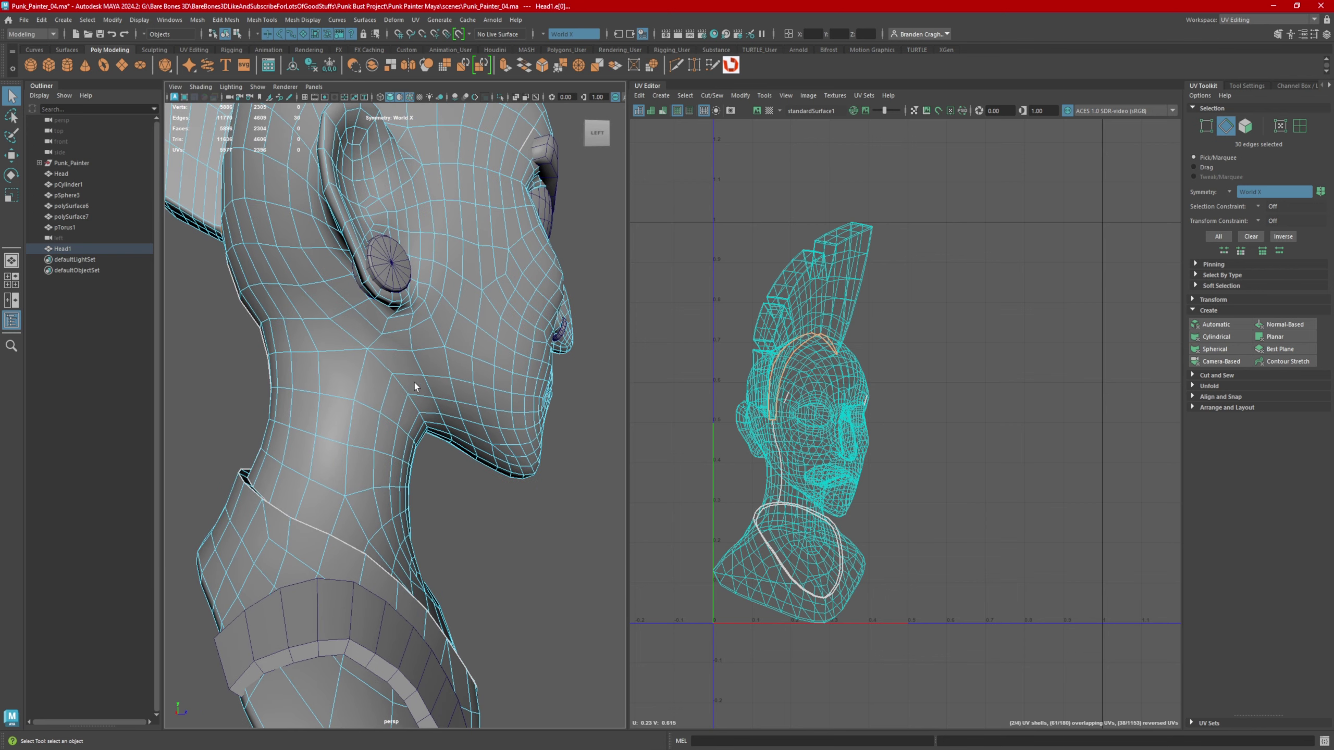
click(382, 366)
double_click(382, 365)
alt+drag(382, 365, 455, 396)
shift+double_click(355, 358)
alt+right_drag(456, 396, 367, 392)
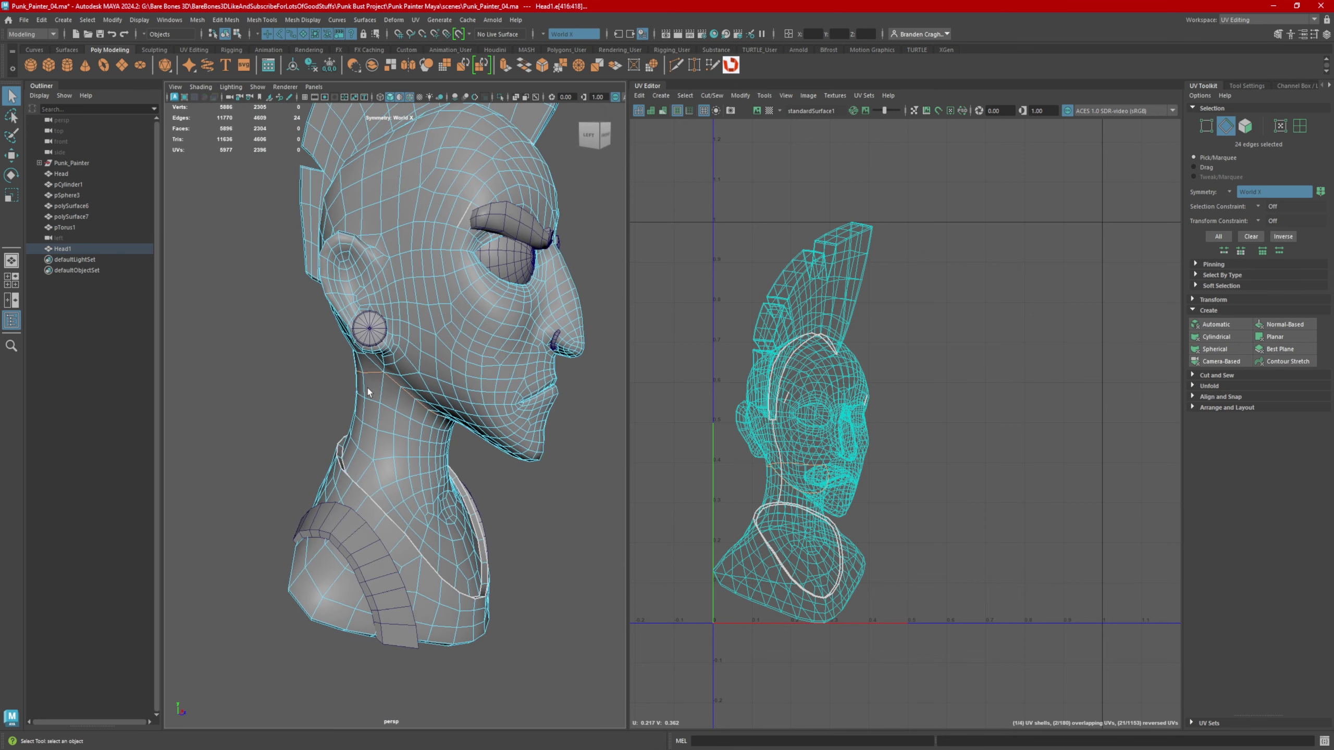
alt+drag(405, 395, 419, 427)
alt+right_drag(419, 426, 446, 425)
alt+drag(446, 425, 393, 416)
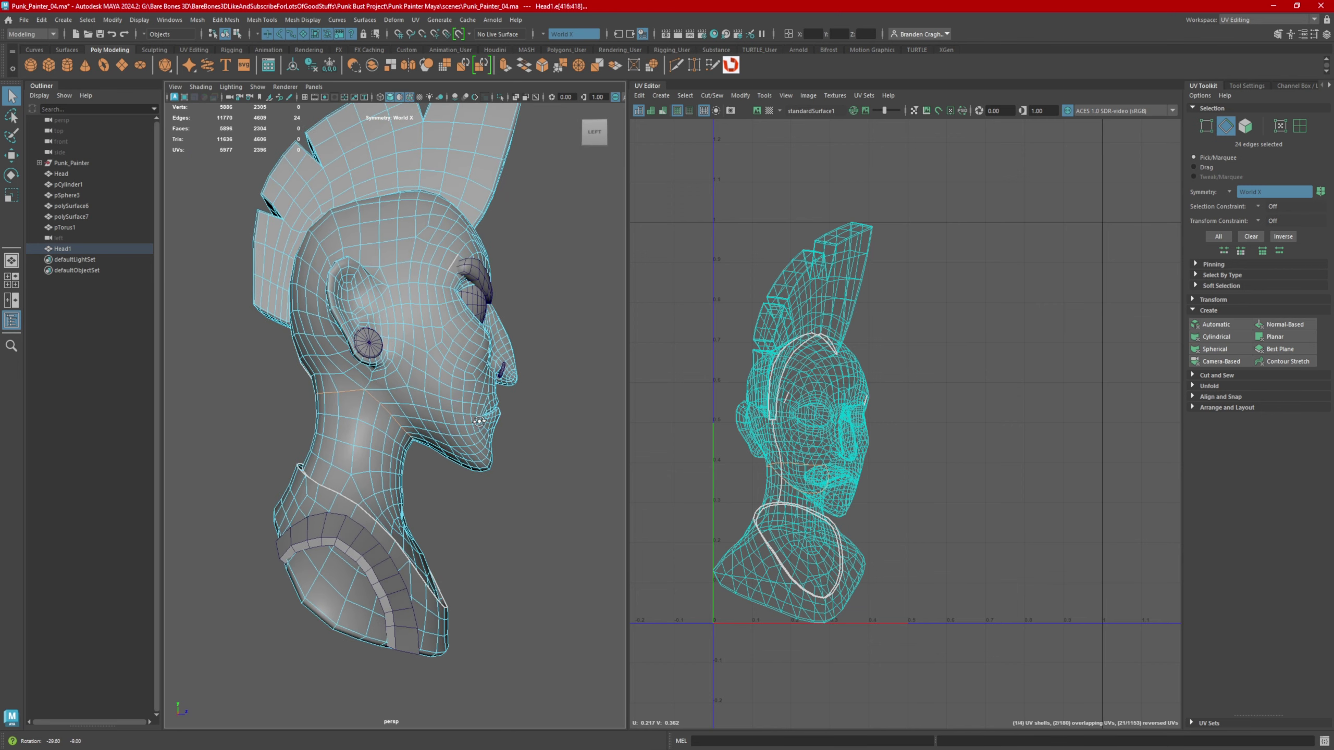
shift+right_drag(970, 400, 952, 419)
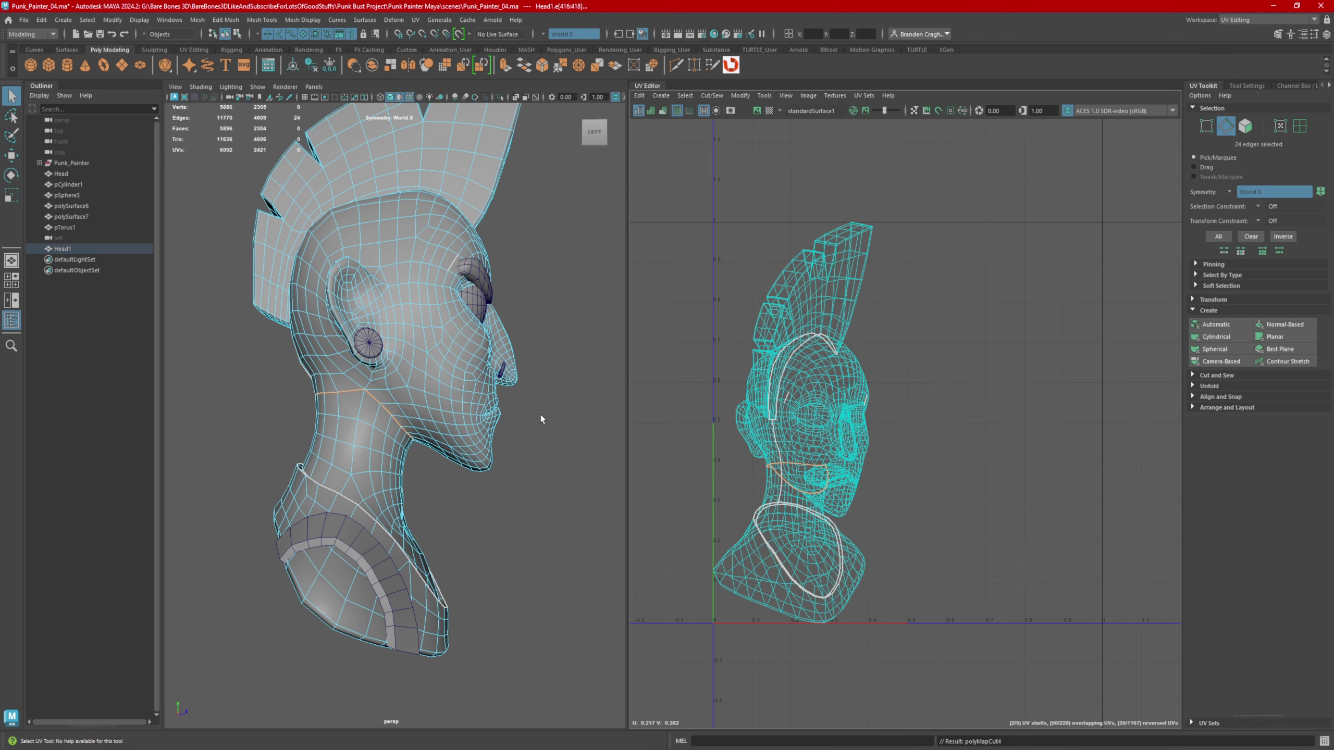
- Select all of the head's UV shells and unfold them
alt+drag(540, 416, 538, 353)
right_drag(907, 384, 925, 370)
click(843, 368)
drag(752, 273, 910, 558)
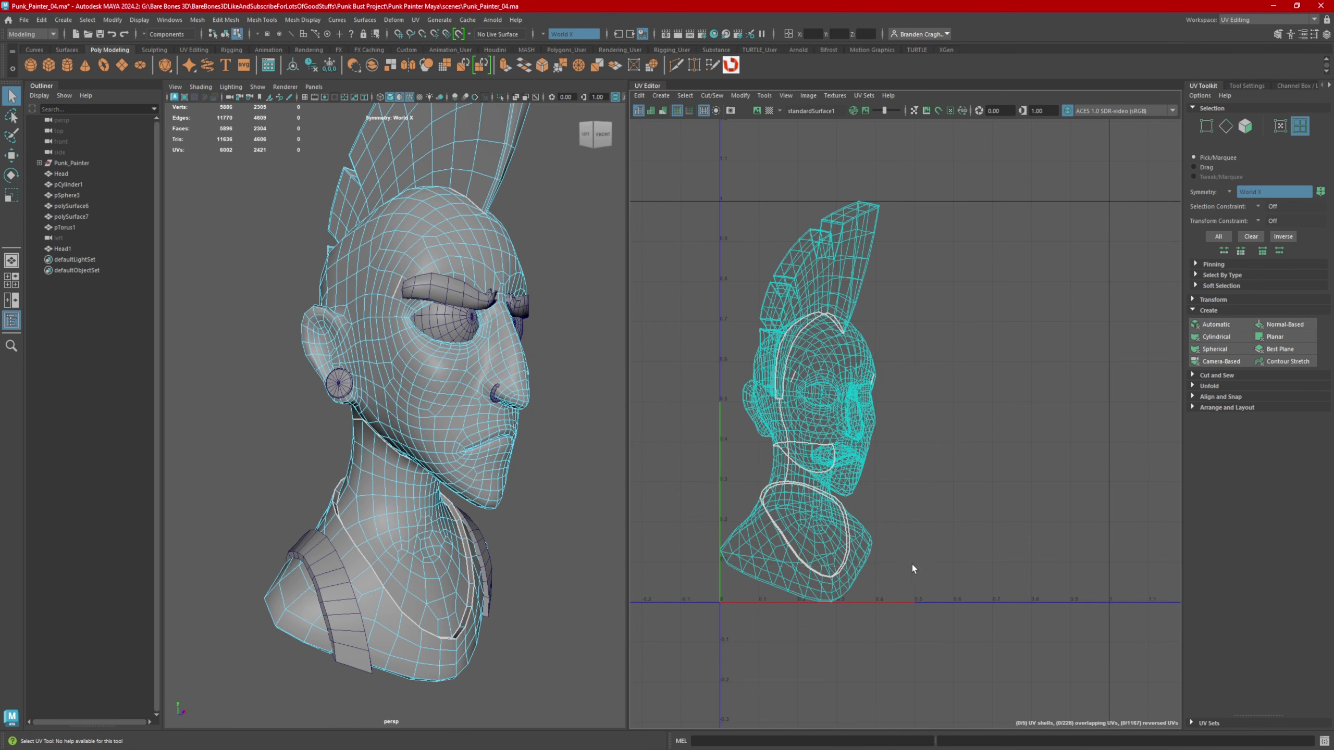
click(1193, 386)
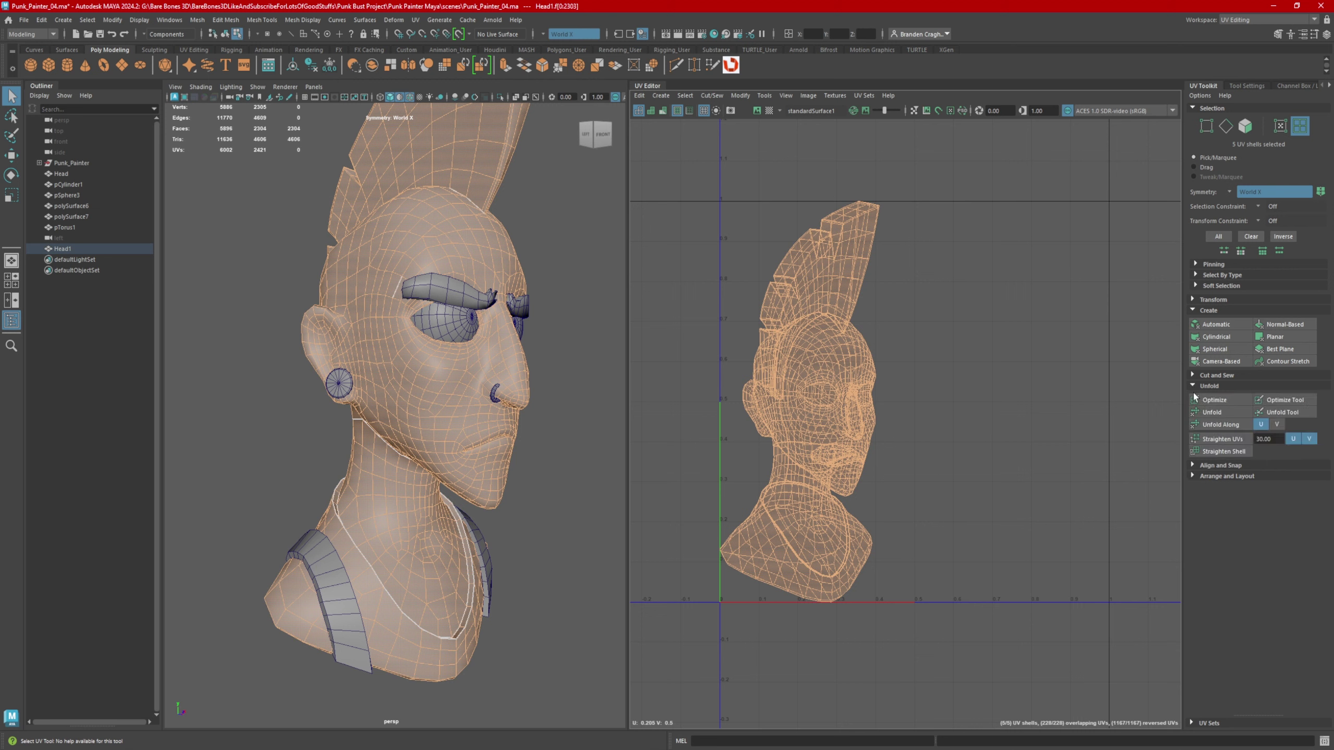
click(1212, 412)
- Lay out the unfolded head shells so they are spread apart in the UV tile
alt+middle_drag(883, 358, 885, 332)
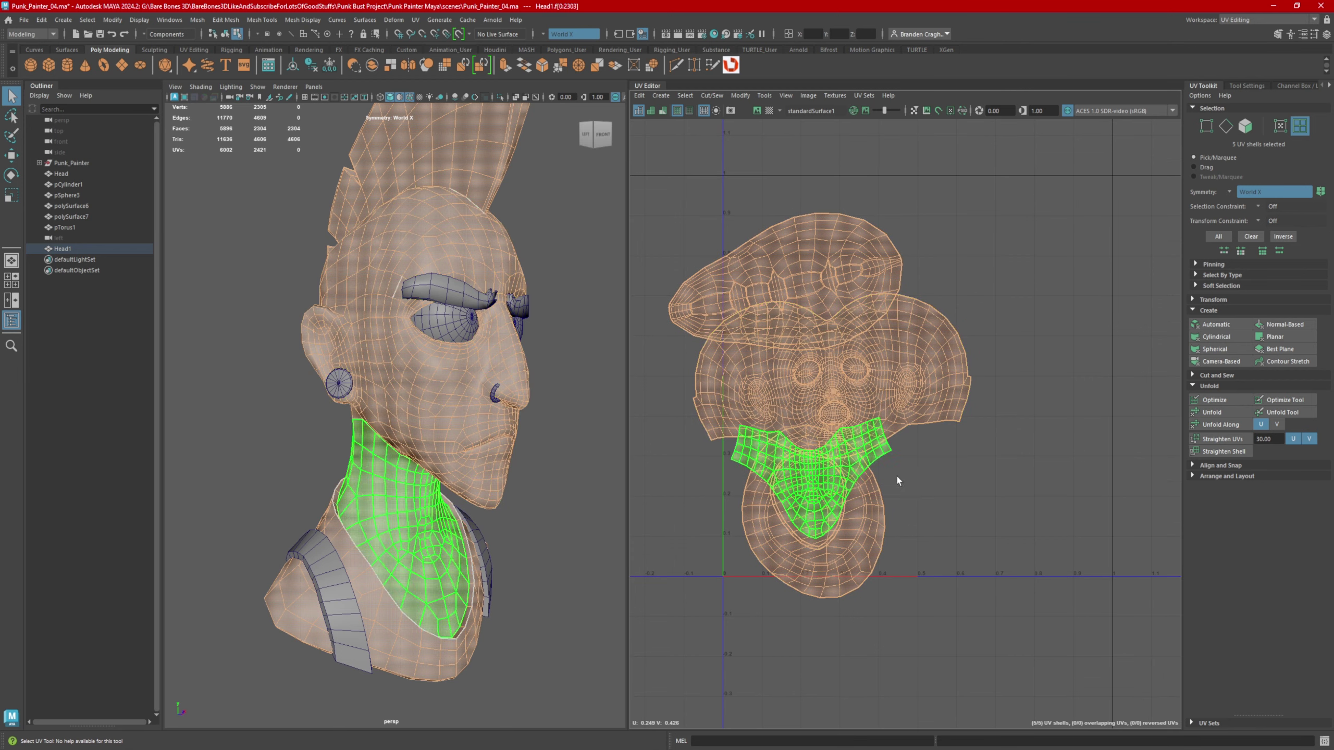
click(1192, 476)
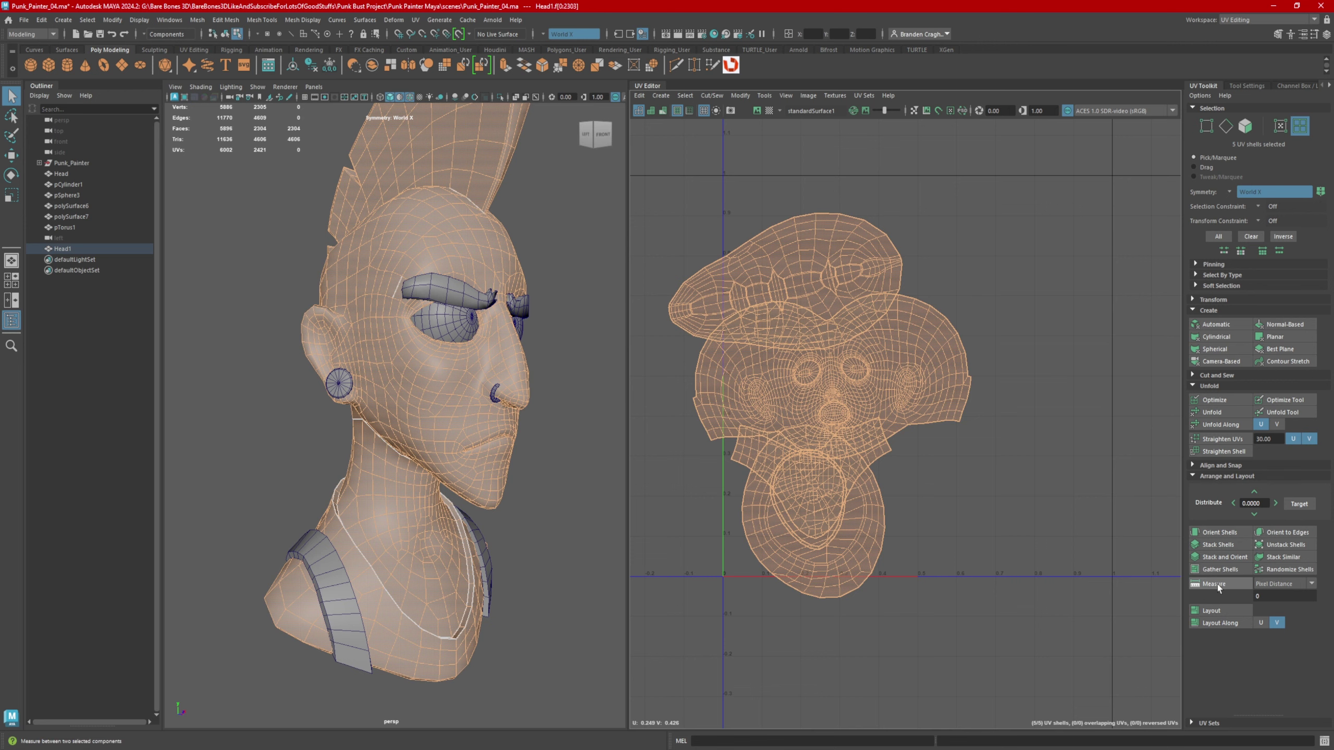
click(1217, 612)
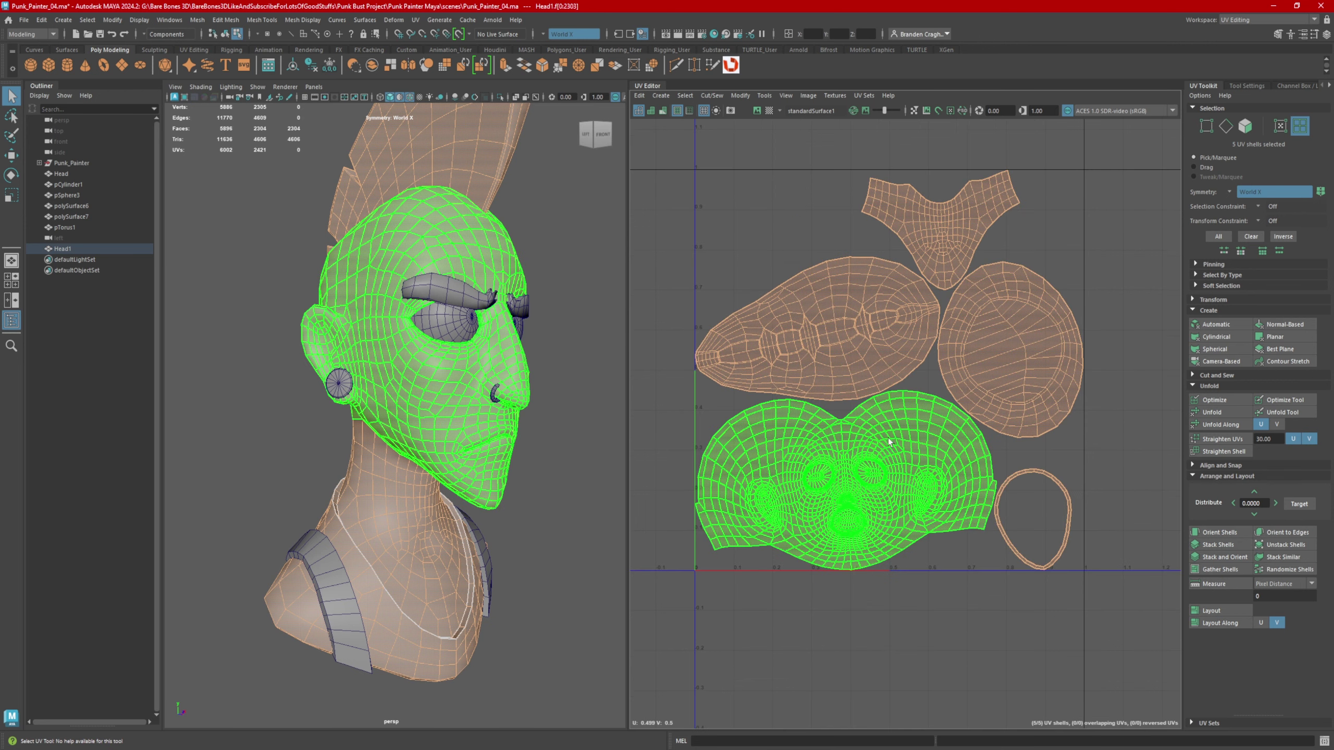
- Orient the face and bust-base shells to edges, using the face's vertical centre loop and an edge row across the base
right_drag(888, 438, 878, 413)
scroll(878, 413, up, 5)
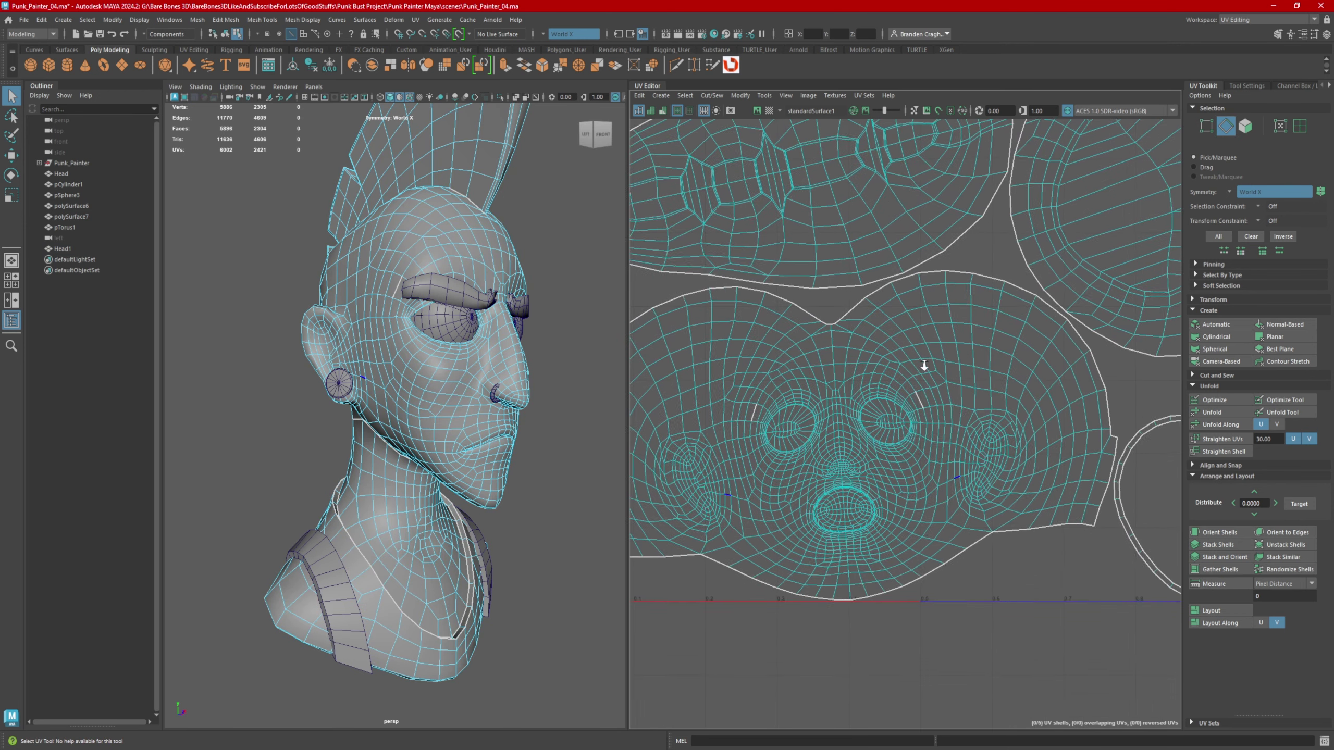
right_click(904, 359)
right_drag(905, 360, 906, 328)
double_click(832, 341)
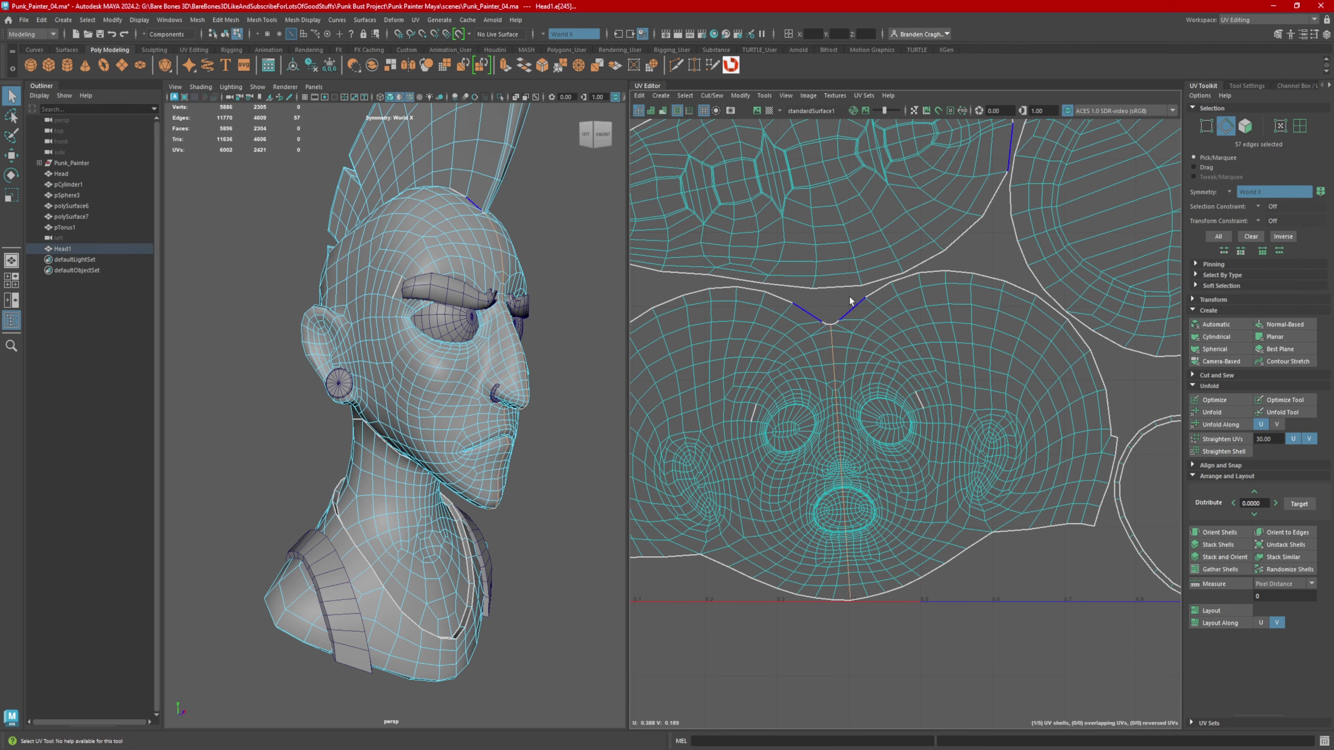
alt+middle_drag(849, 297, 862, 372)
scroll(916, 398, down, 2)
alt+middle_drag(993, 352, 895, 423)
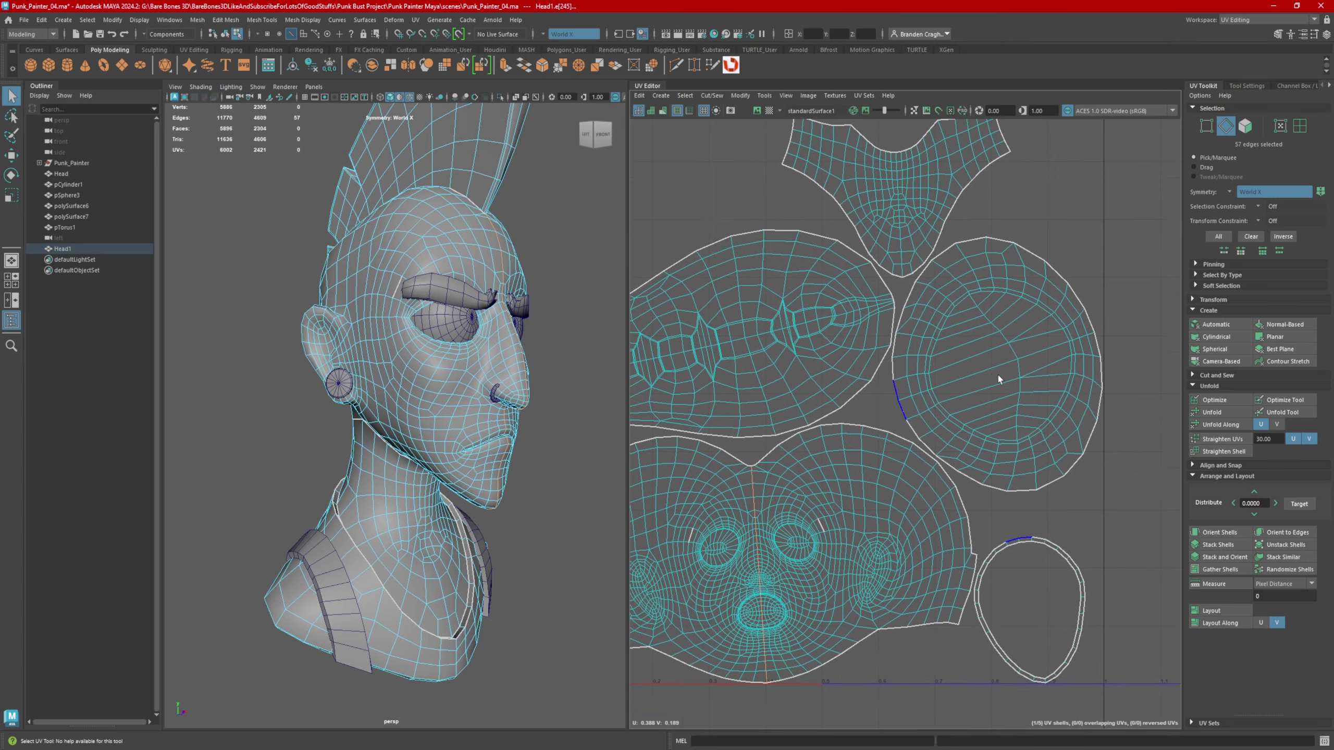
shift+click(999, 374)
scroll(962, 301, up, 3)
alt+middle_drag(963, 253, 932, 449)
scroll(932, 449, up, 3)
shift+double_click(791, 301)
scroll(893, 344, down, 2)
scroll(884, 478, down, 3)
alt+middle_drag(1013, 720, 921, 255)
scroll(923, 378, up, 2)
scroll(923, 378, up, 1)
alt+middle_drag(741, 163, 1082, 535)
scroll(859, 320, down, 3)
scroll(861, 352, down, 3)
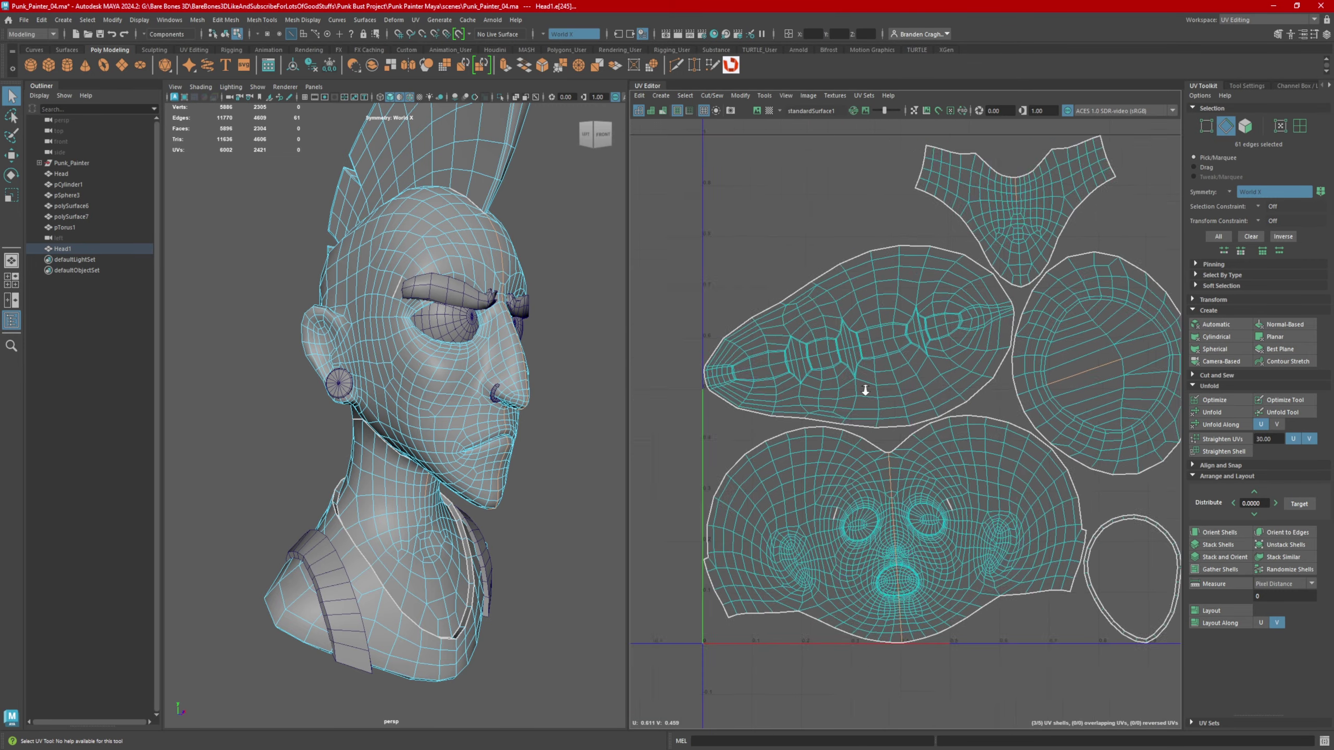
alt+middle_drag(863, 387, 842, 337)
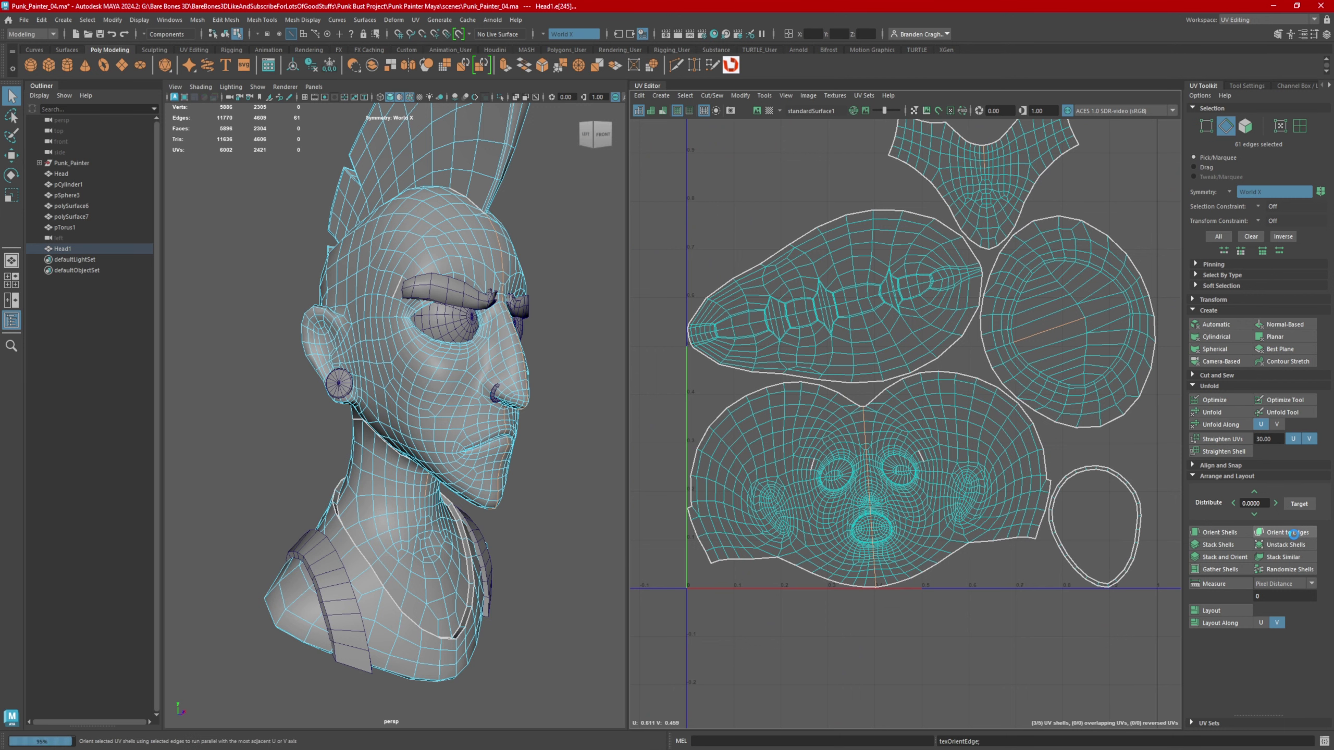
click(1285, 532)
alt+middle_drag(995, 298, 943, 305)
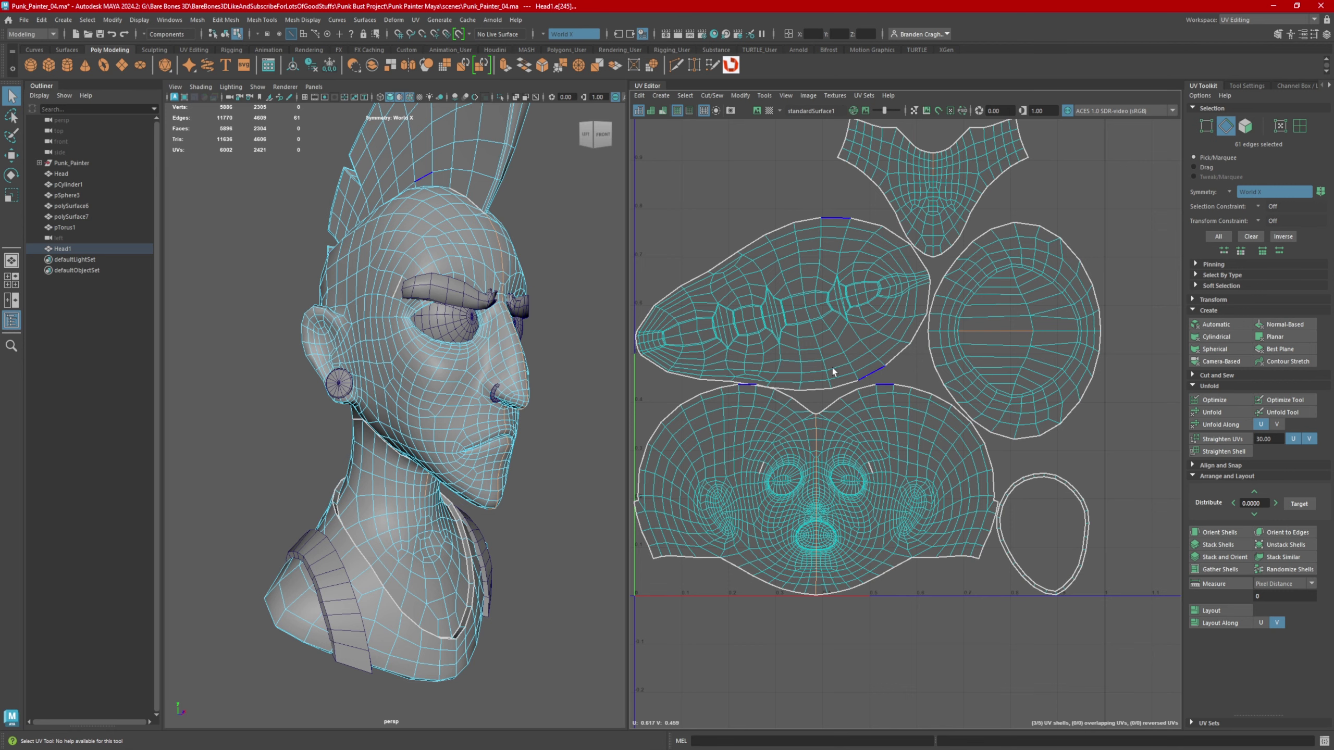
alt+middle_drag(845, 297, 854, 307)
- Select the long border edges on both sides of the mohawk's front face, leaving out unwanted edges at its base
click(802, 292)
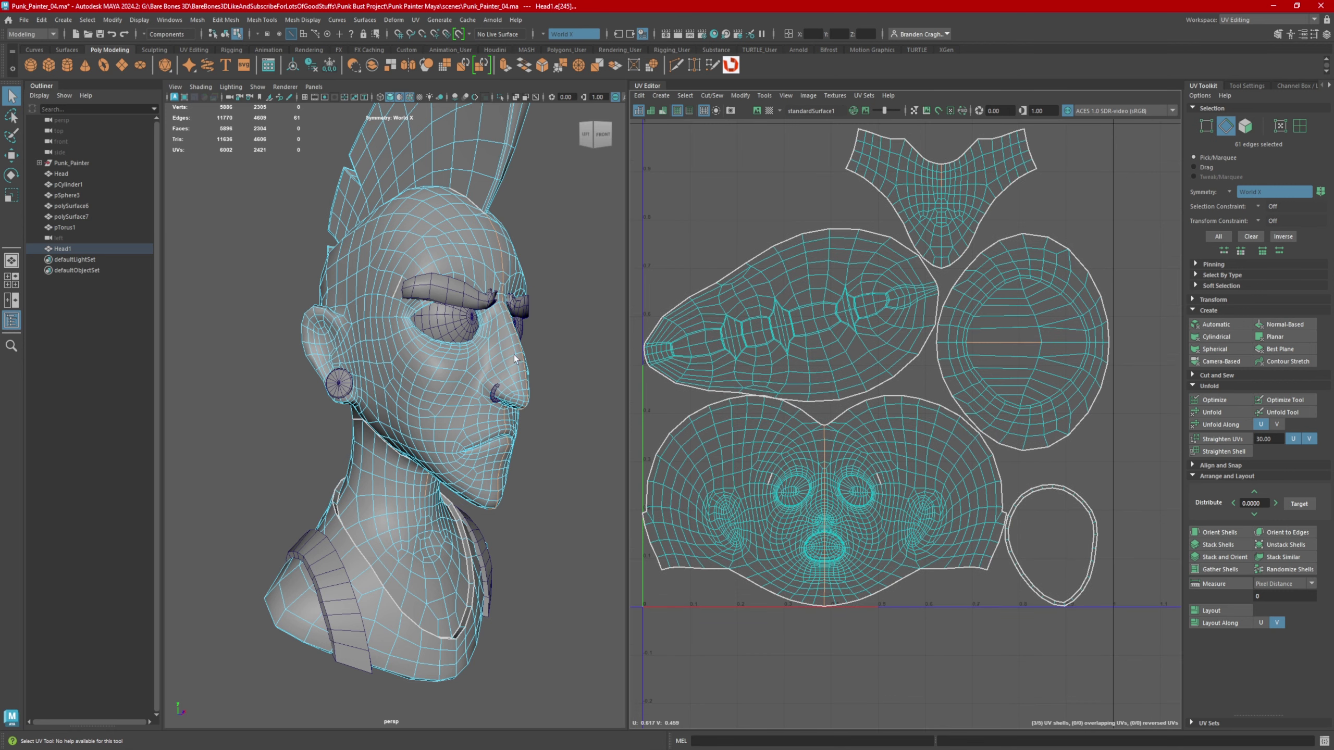
alt+drag(514, 359, 474, 364)
right_drag(488, 316, 502, 273)
alt+drag(503, 276, 423, 273)
double_click(456, 364)
scroll(457, 364, up, 5)
alt+middle_drag(456, 364, 478, 405)
ctrl+click(399, 458)
scroll(478, 405, down, 1)
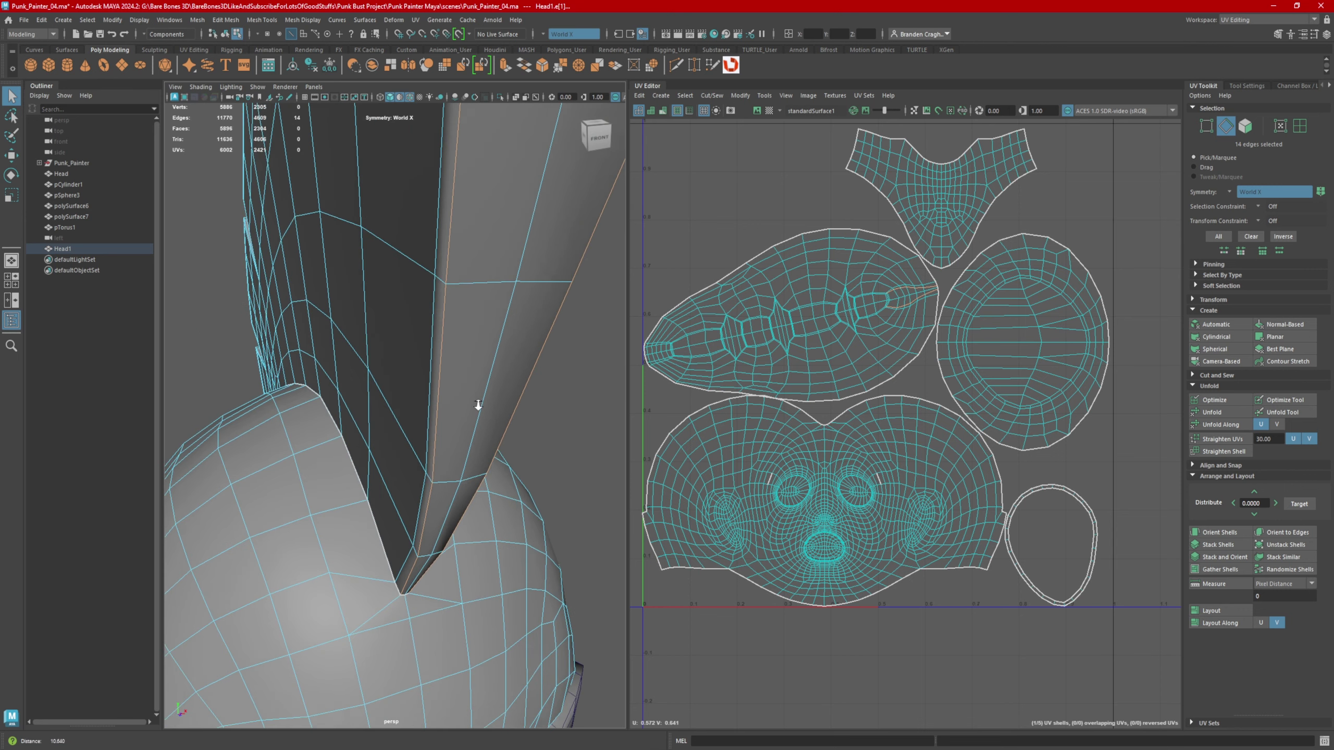
- Add the border edges along the front spike's top and down both sides of the first mohawk notch
scroll(478, 405, down, 5)
shift+double_click(472, 319)
mouse_move(417, 351)
alt+mouse_down()
mouse_move(533, 338)
mouse_move(415, 368)
alt+mouse_up()
shift+double_click(484, 292)
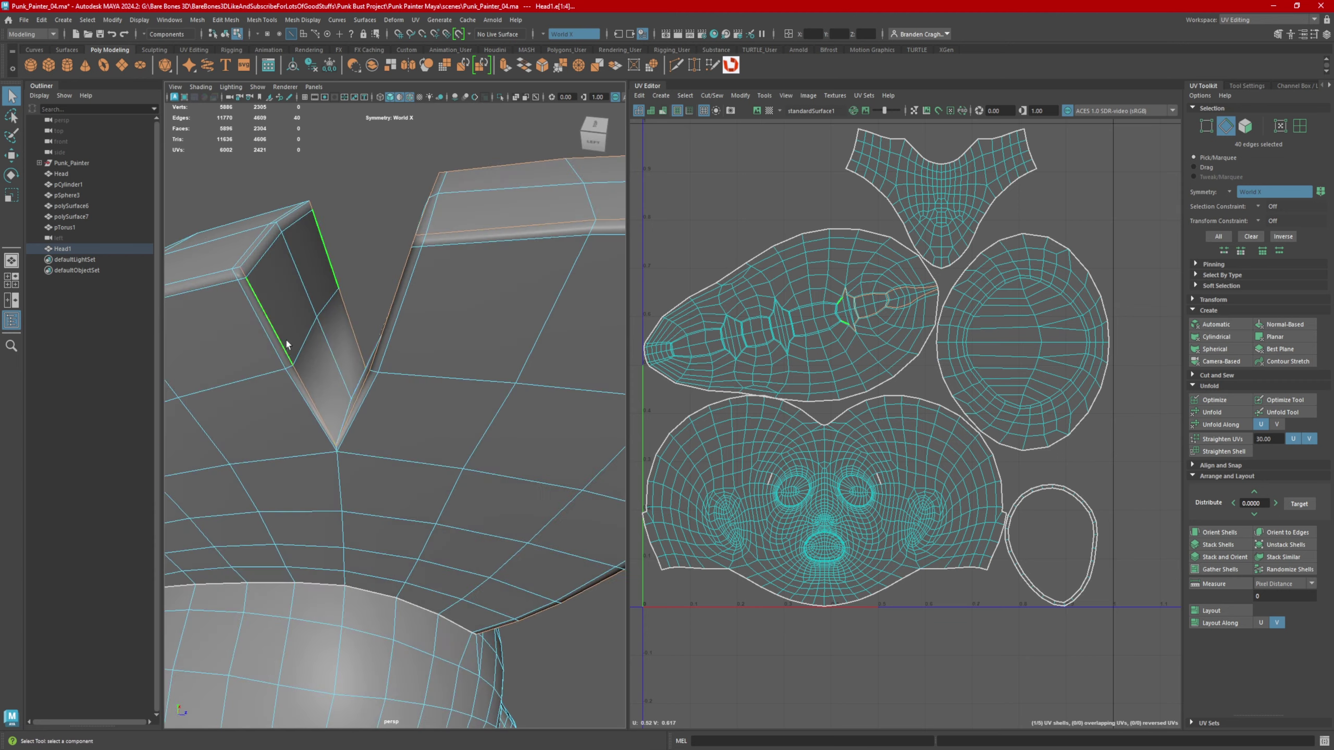
alt+drag(286, 345, 414, 349)
shift+double_click(361, 308)
scroll(360, 307, down, 5)
scroll(370, 351, up, 6)
shift+double_click(369, 350)
- Add the border edges around the mohawk's second notch and along the spike behind it to the seam selection
scroll(409, 338, down, 5)
scroll(444, 354, up, 3)
scroll(423, 315, up, 2)
shift+click(468, 312)
shift+click(374, 332)
scroll(420, 368, up, 2)
shift+double_click(428, 395)
scroll(426, 393, down, 3)
scroll(485, 360, up, 3)
shift+double_click(392, 312)
- Add the border edges around the rearmost mohawk notch and down both sides of the mohawk's back end
scroll(391, 313, down, 3)
scroll(414, 349, up, 3)
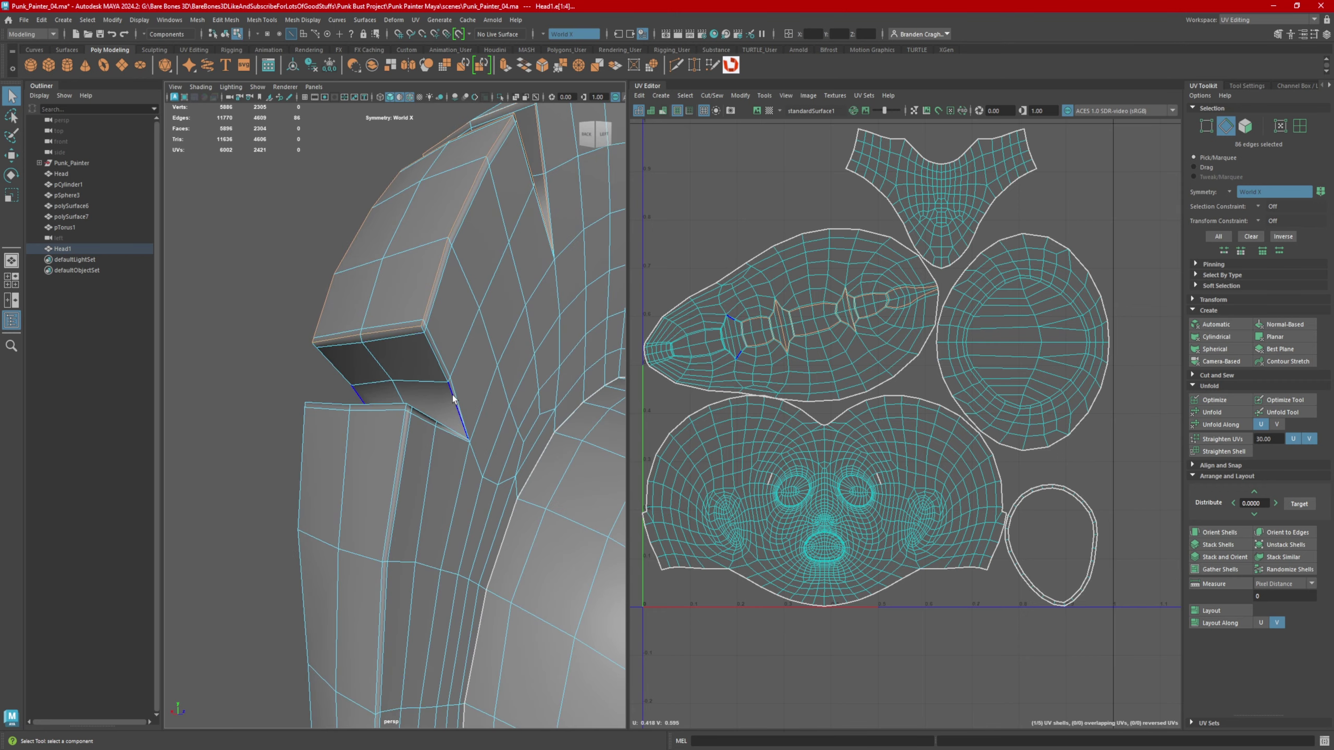
alt+drag(454, 398, 344, 360)
shift+double_click(392, 448)
shift+double_click(464, 474)
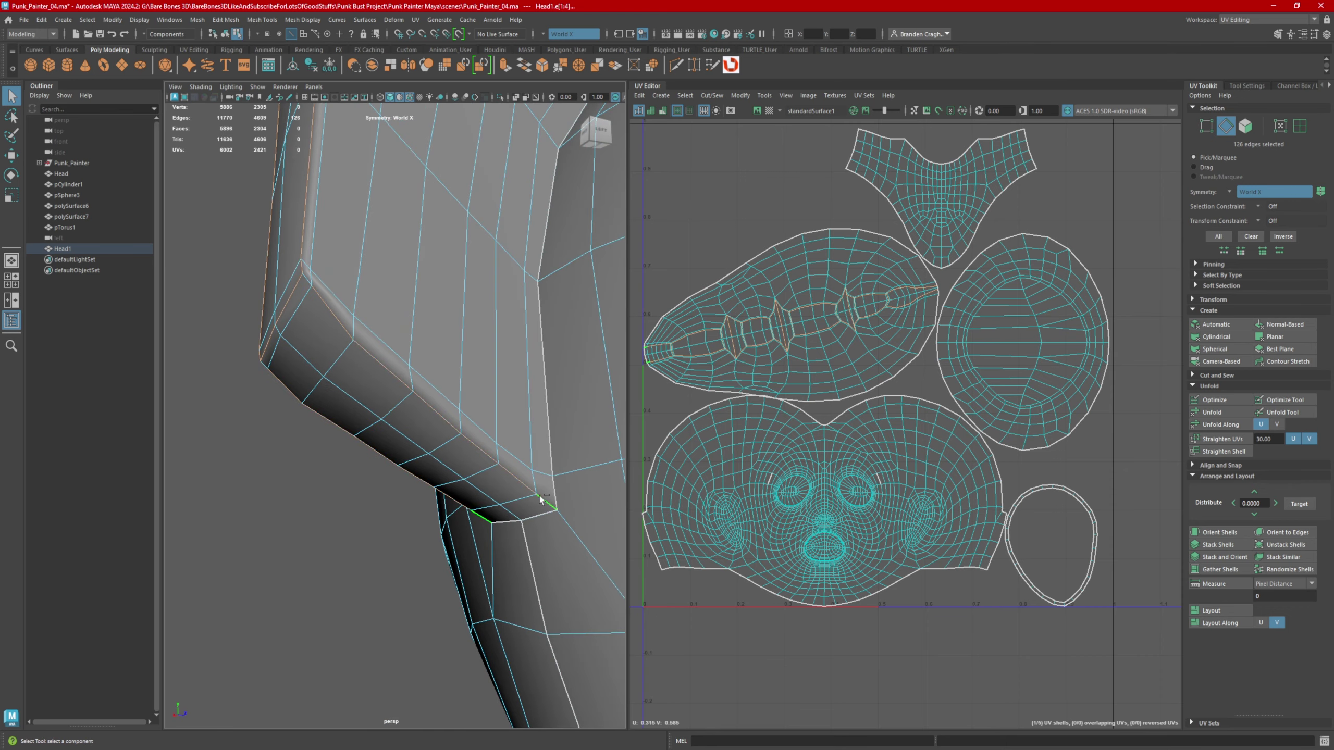
- Cut the UVs along the selected mohawk border edges
alt+drag(540, 497, 364, 489)
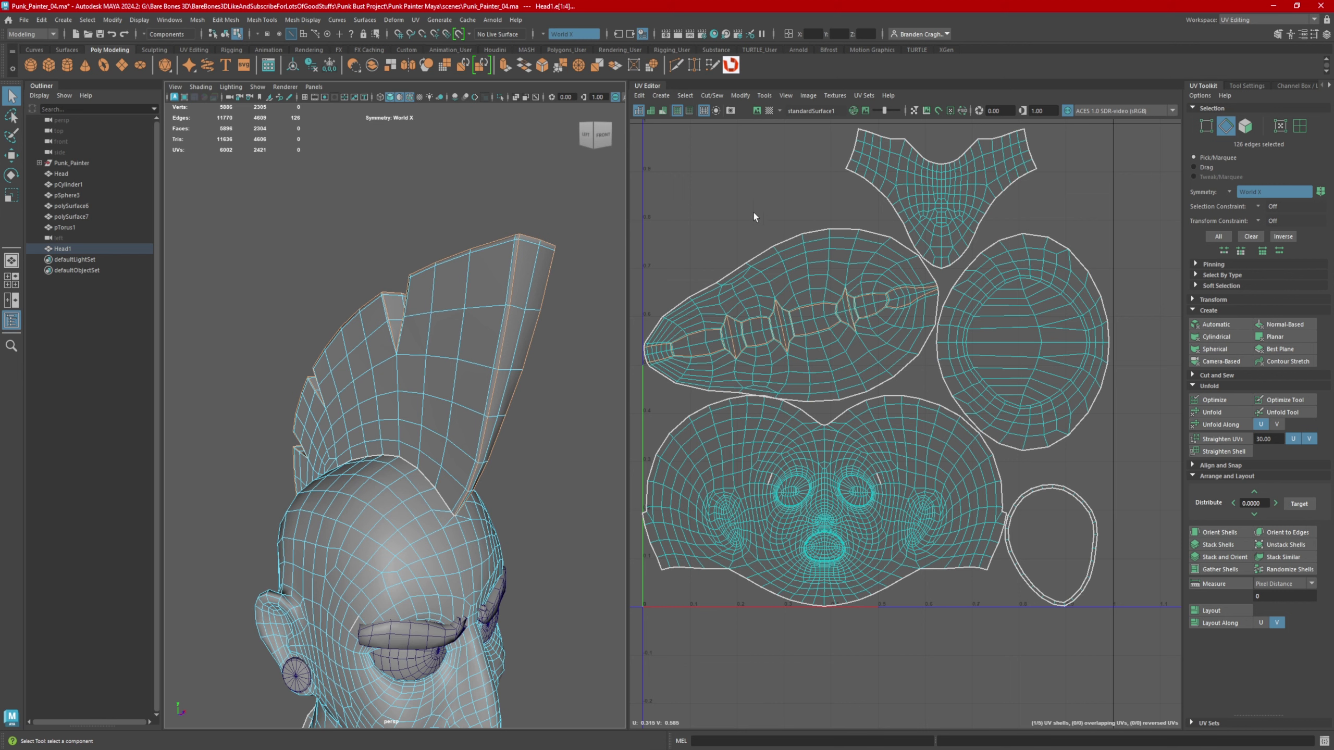
shift+right_click(784, 189)
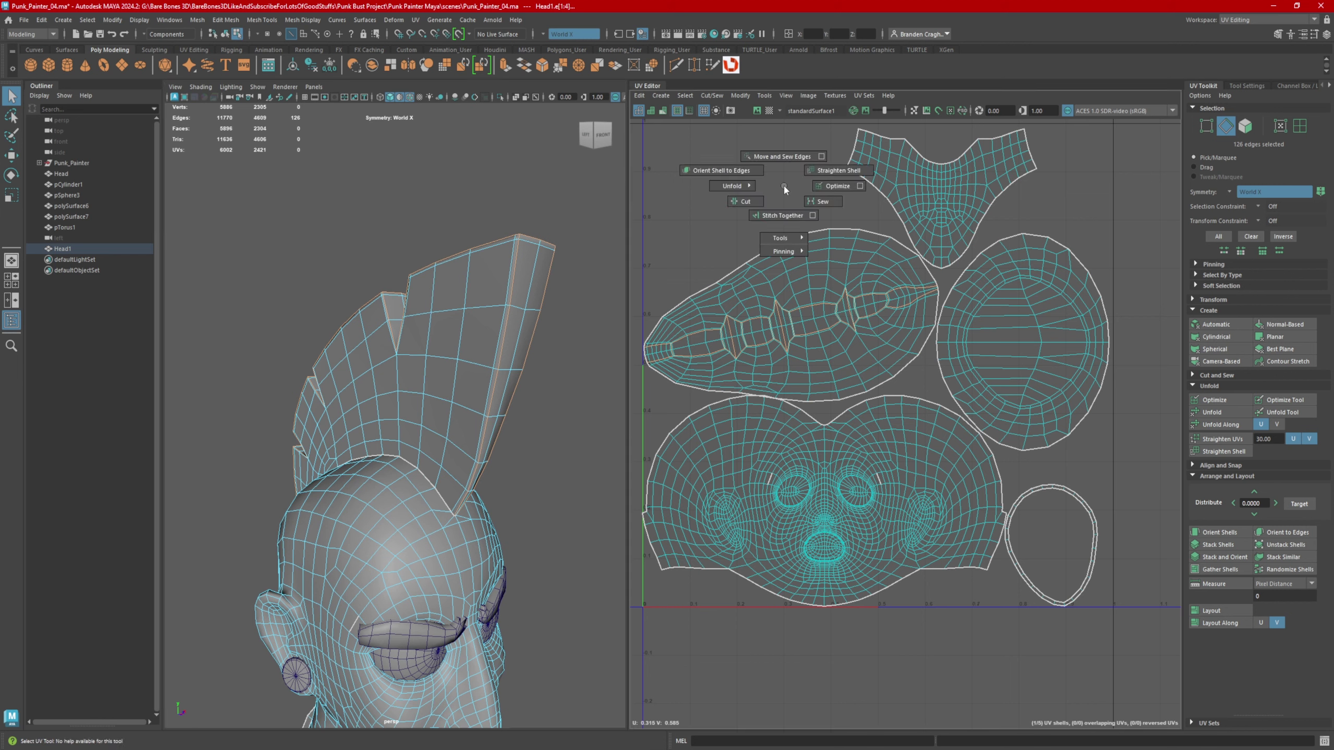
shift+right_drag(783, 186, 753, 204)
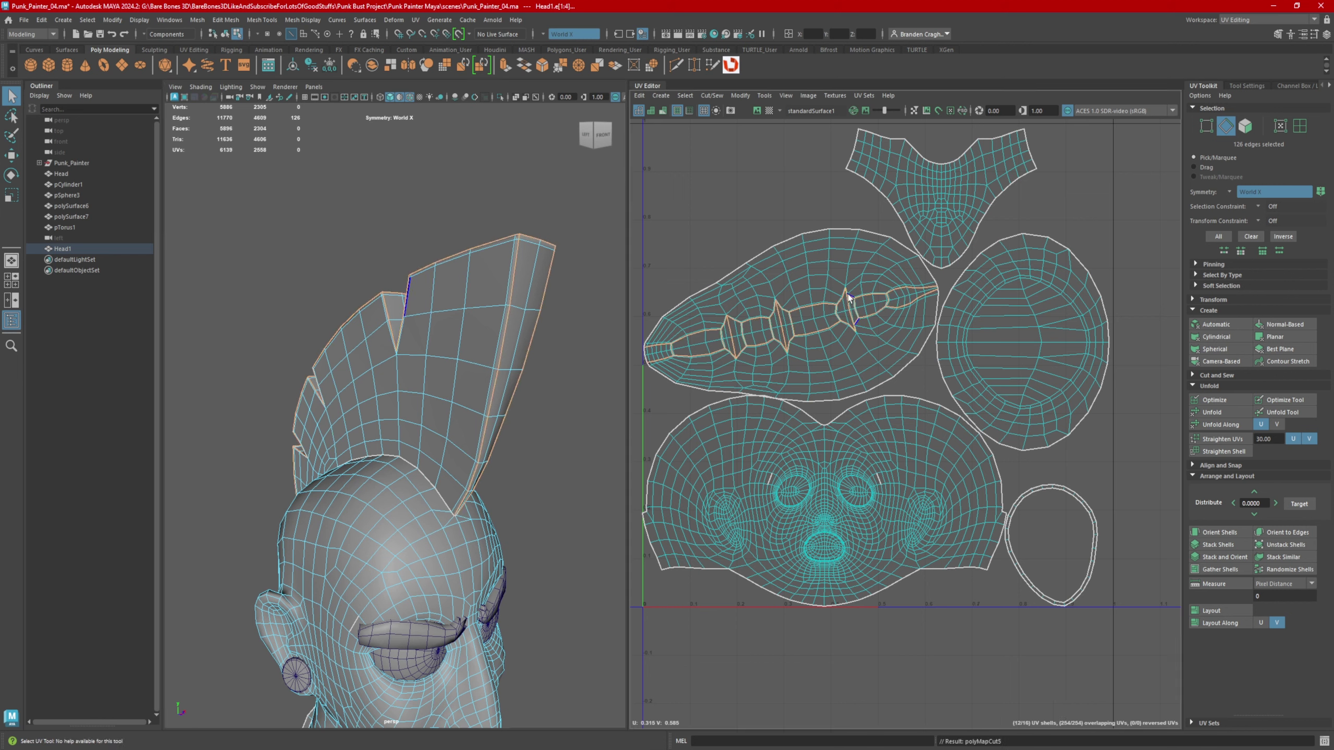
- Select all the mohawk UV shells and unfold them
right_drag(830, 317, 786, 304)
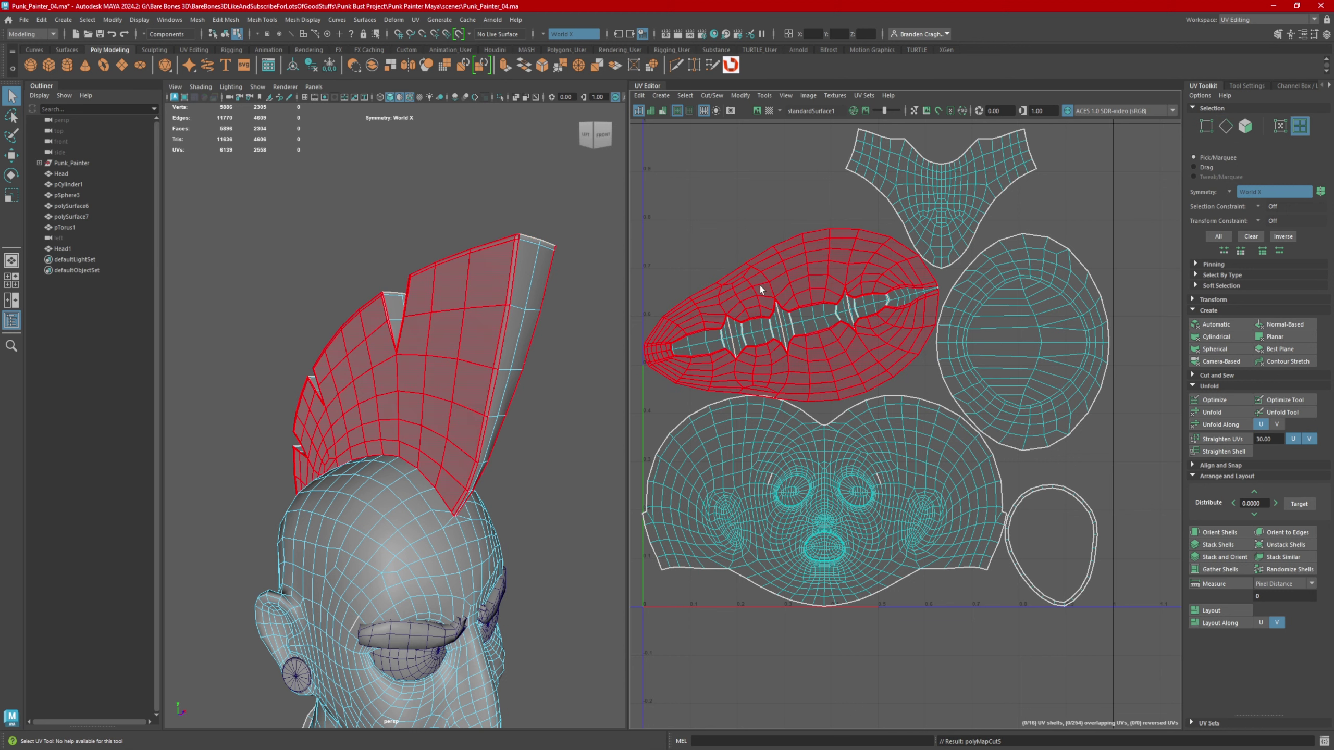
click(891, 347)
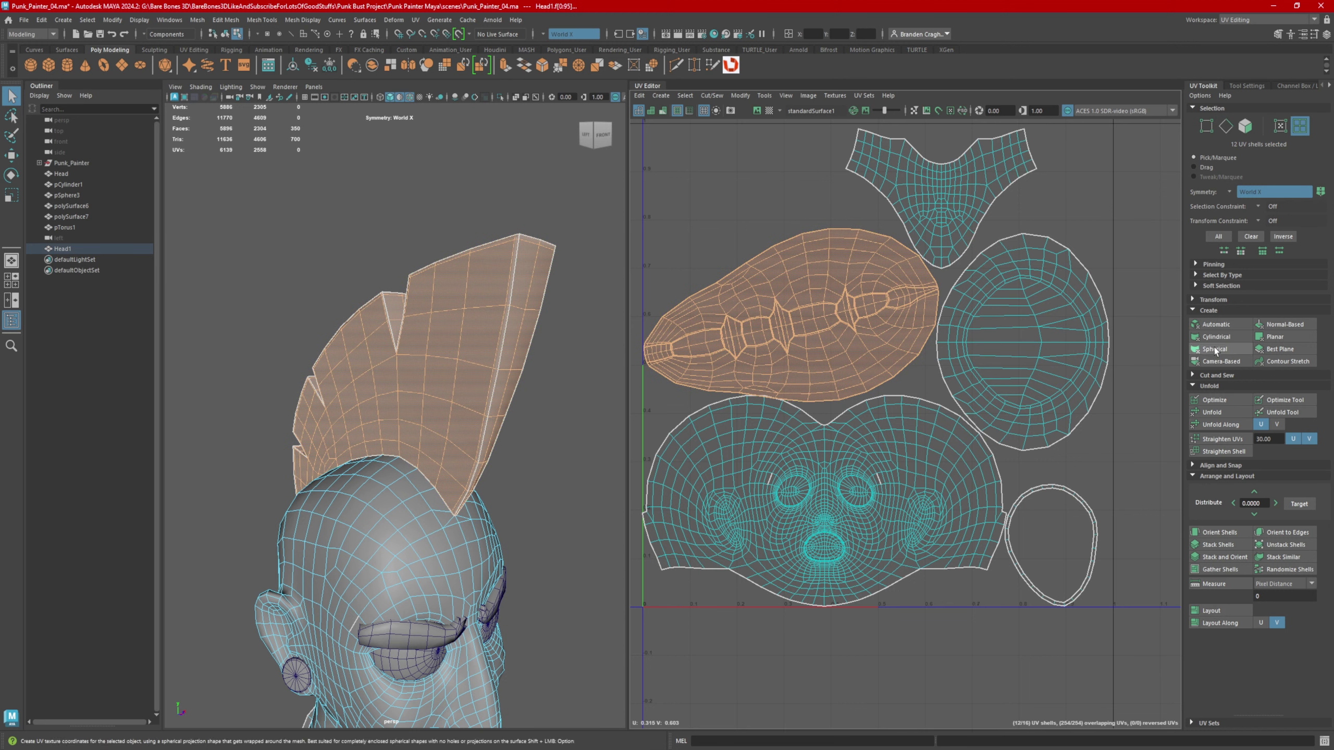
click(1221, 412)
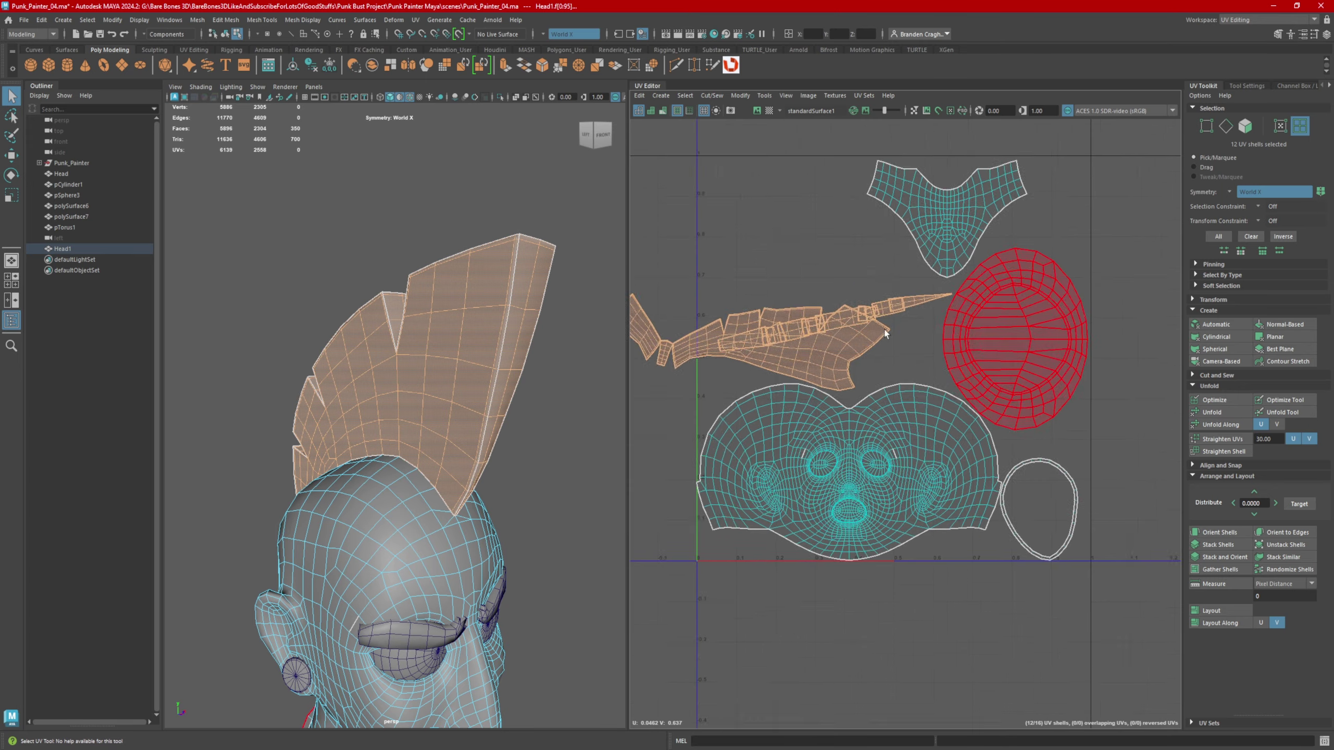
- Cut the short corner edges still joining the small end piece to the two large mohawk side shells
scroll(1157, 381, up, 10)
scroll(821, 338, up, 3)
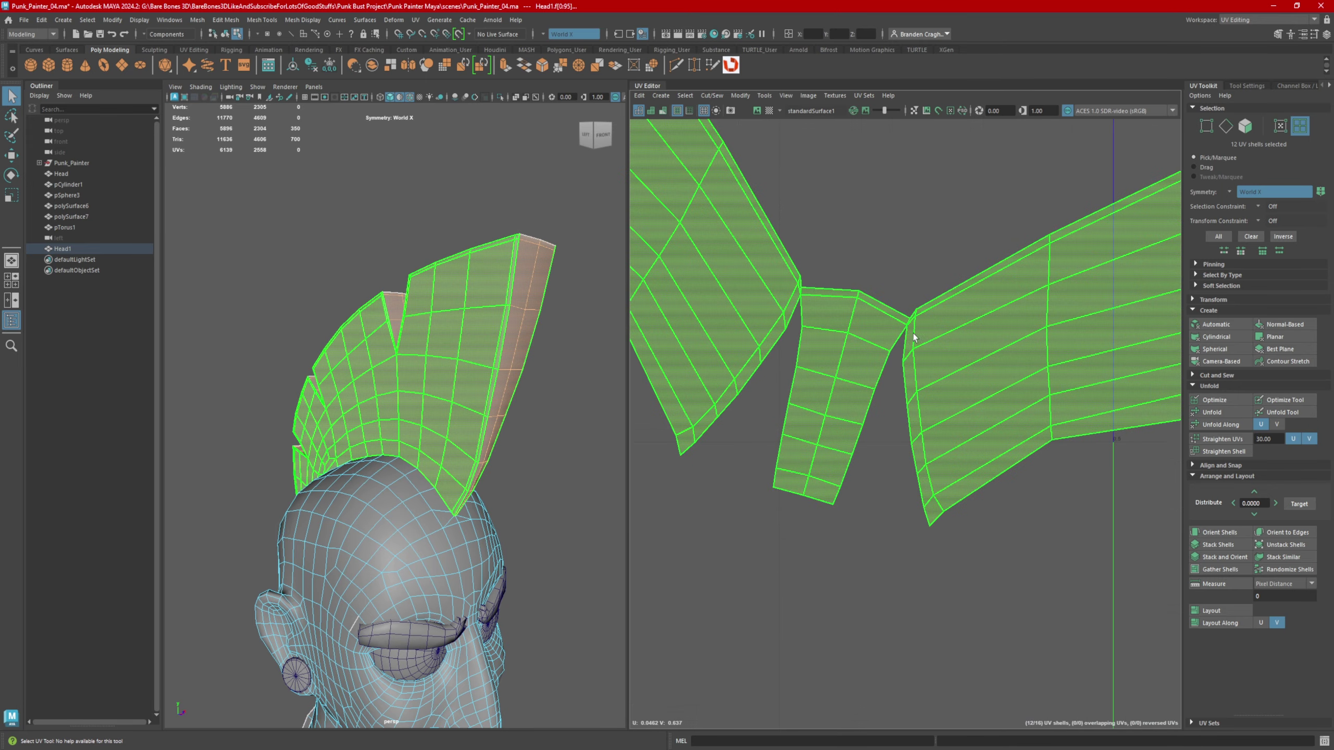
scroll(810, 418, up, 3)
scroll(956, 377, up, 3)
right_drag(957, 377, 988, 361)
click(989, 360)
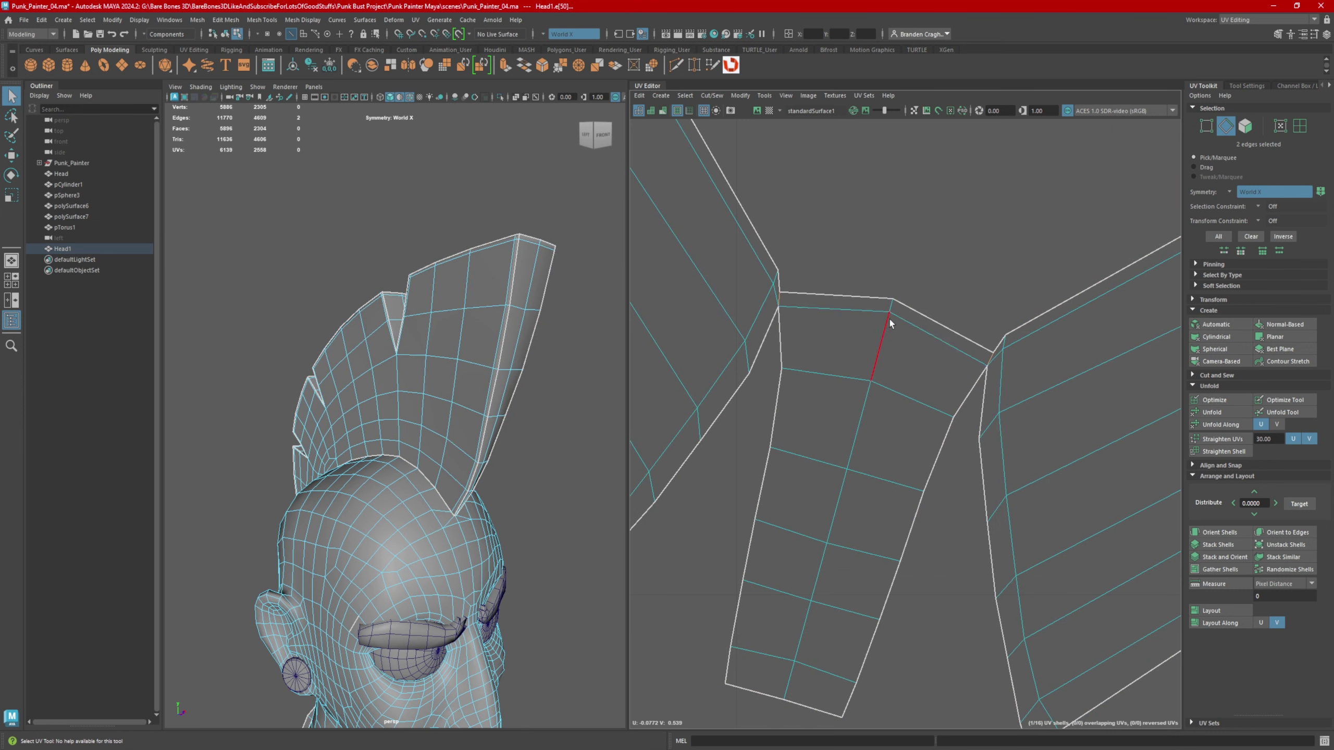
shift+right_drag(909, 240, 881, 256)
- Select all the separated mohawk shells and unfold them again
alt+right_drag(1013, 335, 711, 353)
alt+middle_drag(1155, 311, 1075, 408)
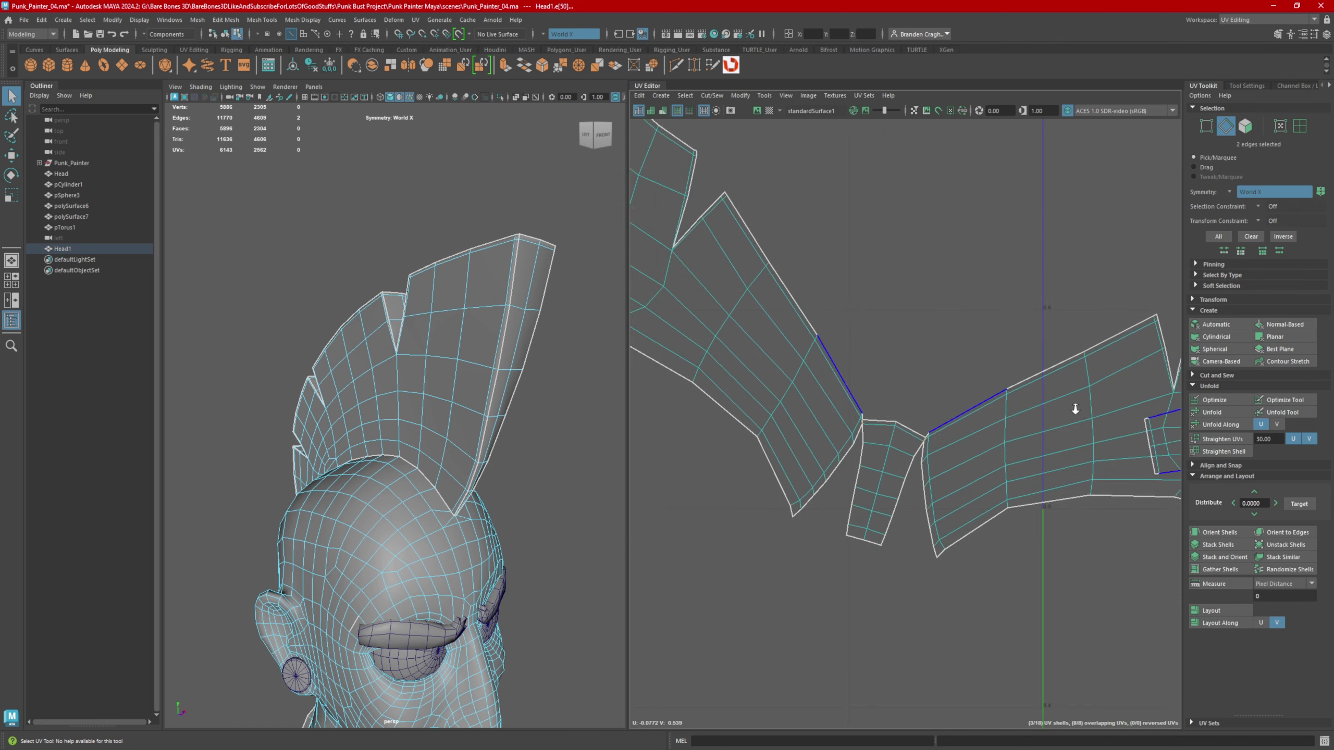
alt+right_drag(1075, 409, 882, 376)
alt+middle_drag(882, 376, 804, 337)
right_drag(803, 331, 754, 315)
alt+right_drag(754, 316, 735, 284)
drag(746, 279, 1026, 384)
alt+right_drag(1025, 385, 936, 376)
alt+middle_drag(936, 375, 869, 343)
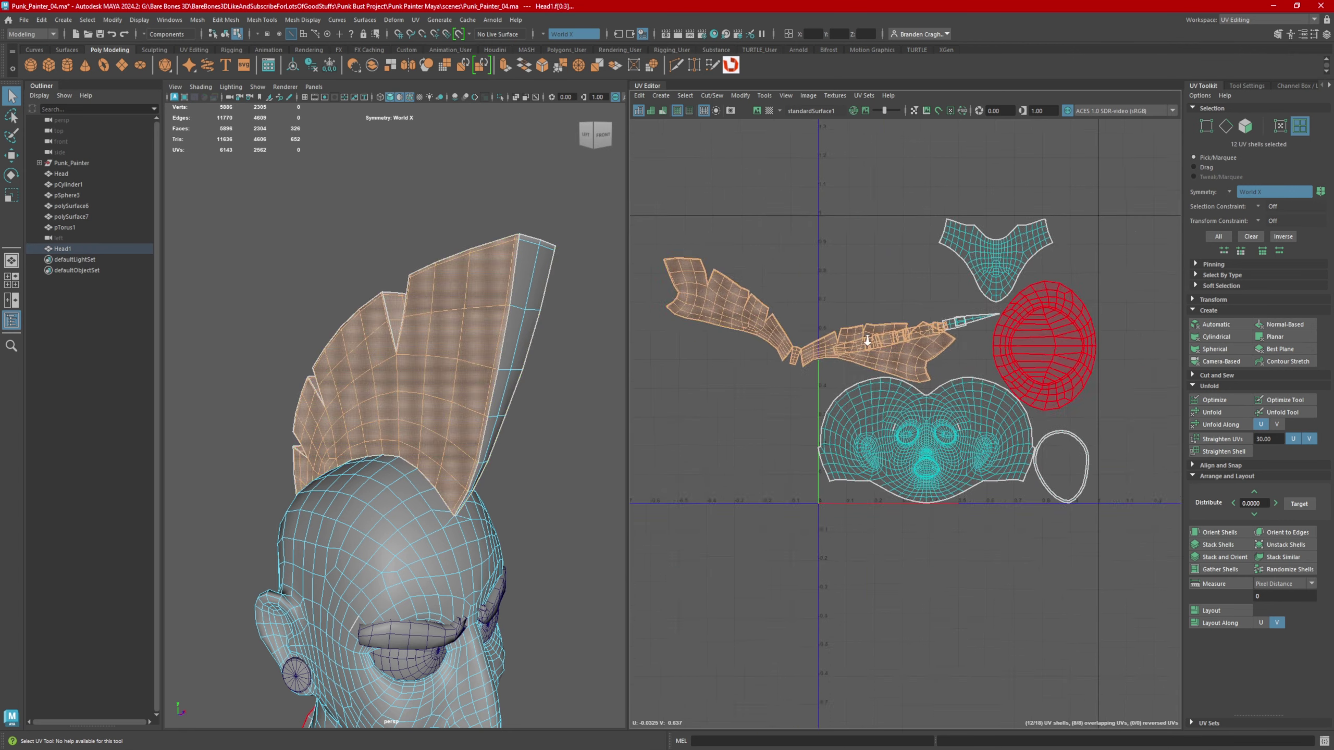
drag(711, 276, 957, 368)
click(1224, 413)
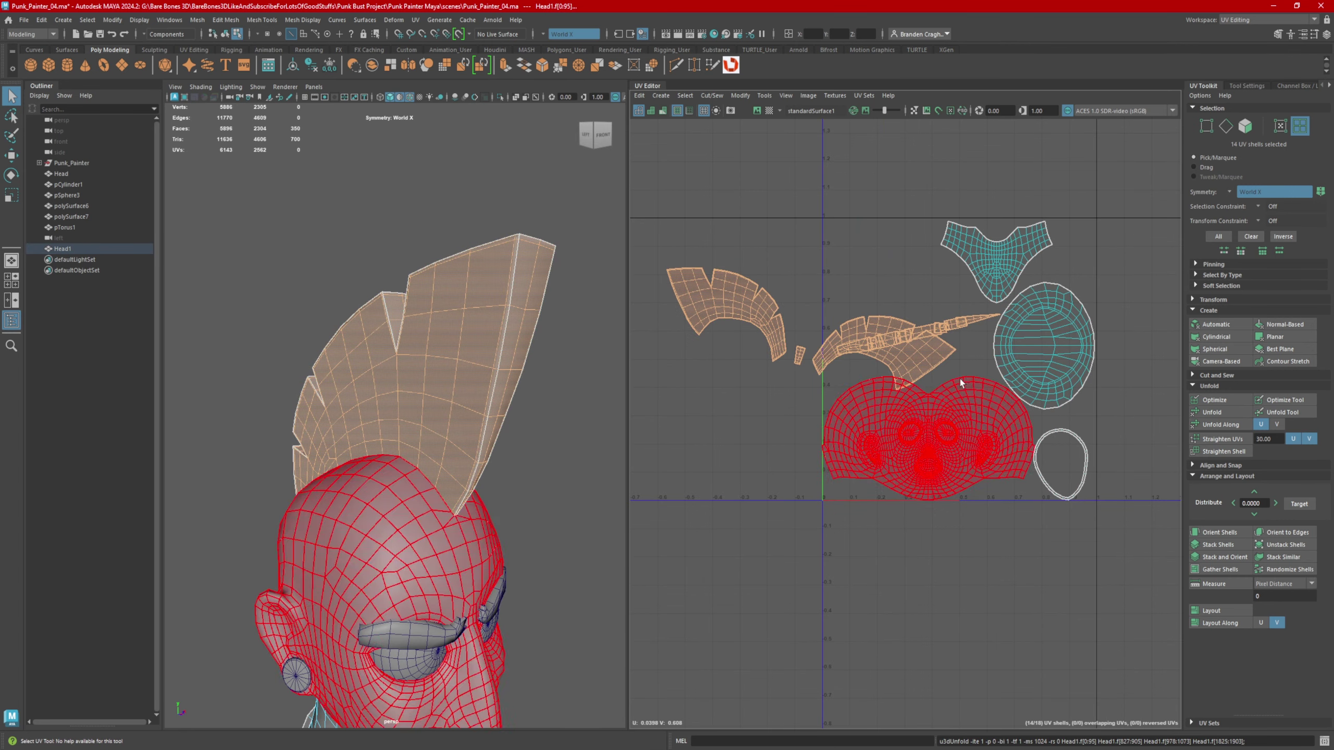
- Select every UV shell of the head and lay them all out in the UV tile
alt+middle_drag(933, 369, 907, 354)
drag(688, 203, 1090, 552)
click(1215, 609)
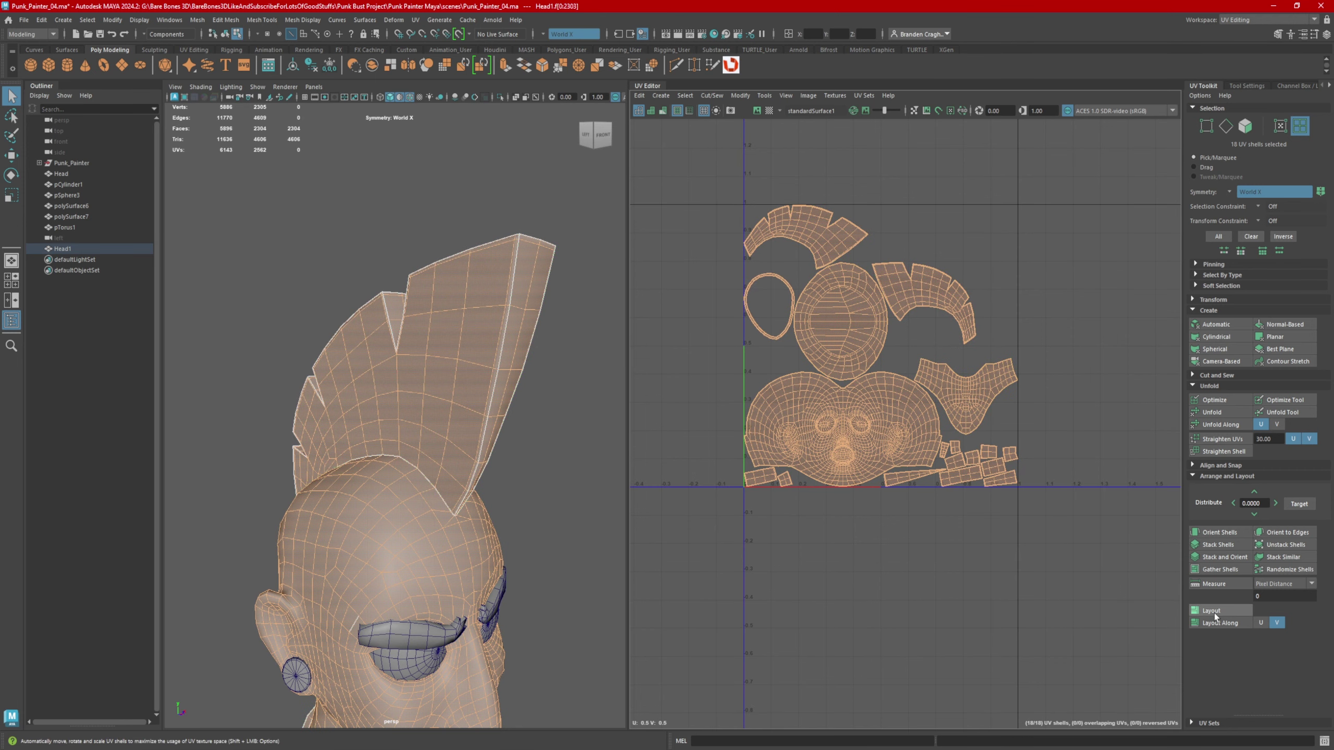
scroll(793, 274, up, 2)
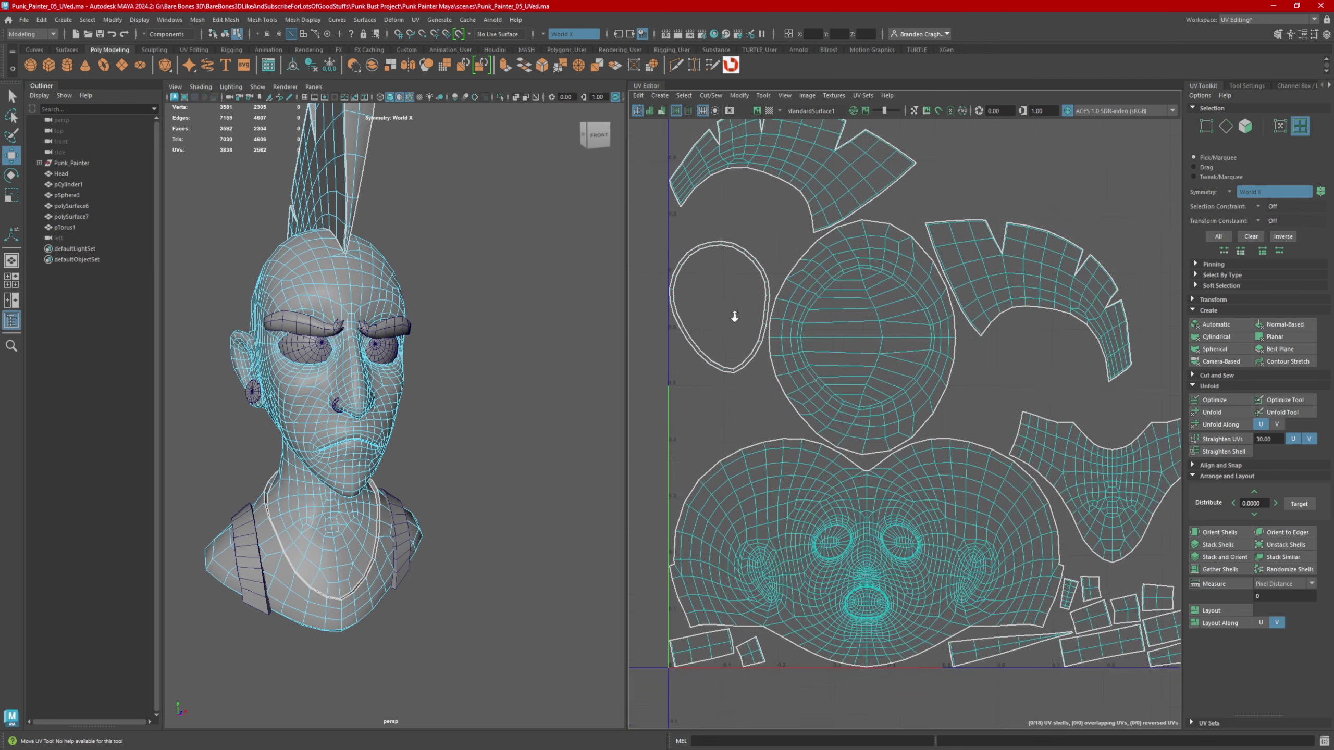
- Cut the thin ring-shaped neckline shell into two strips at the cross edges on its lower tip and upper centre
scroll(803, 325, up, 10)
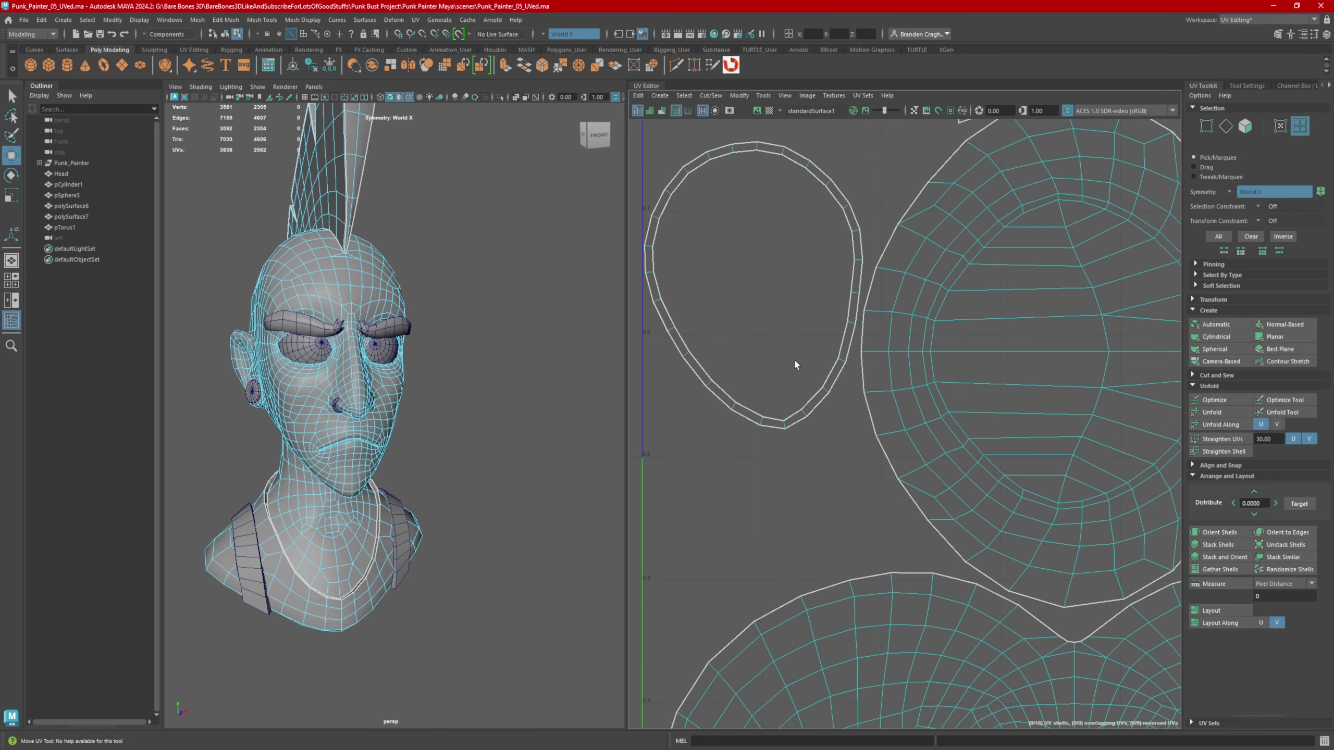
scroll(794, 411, up, 2)
right_drag(797, 414, 798, 382)
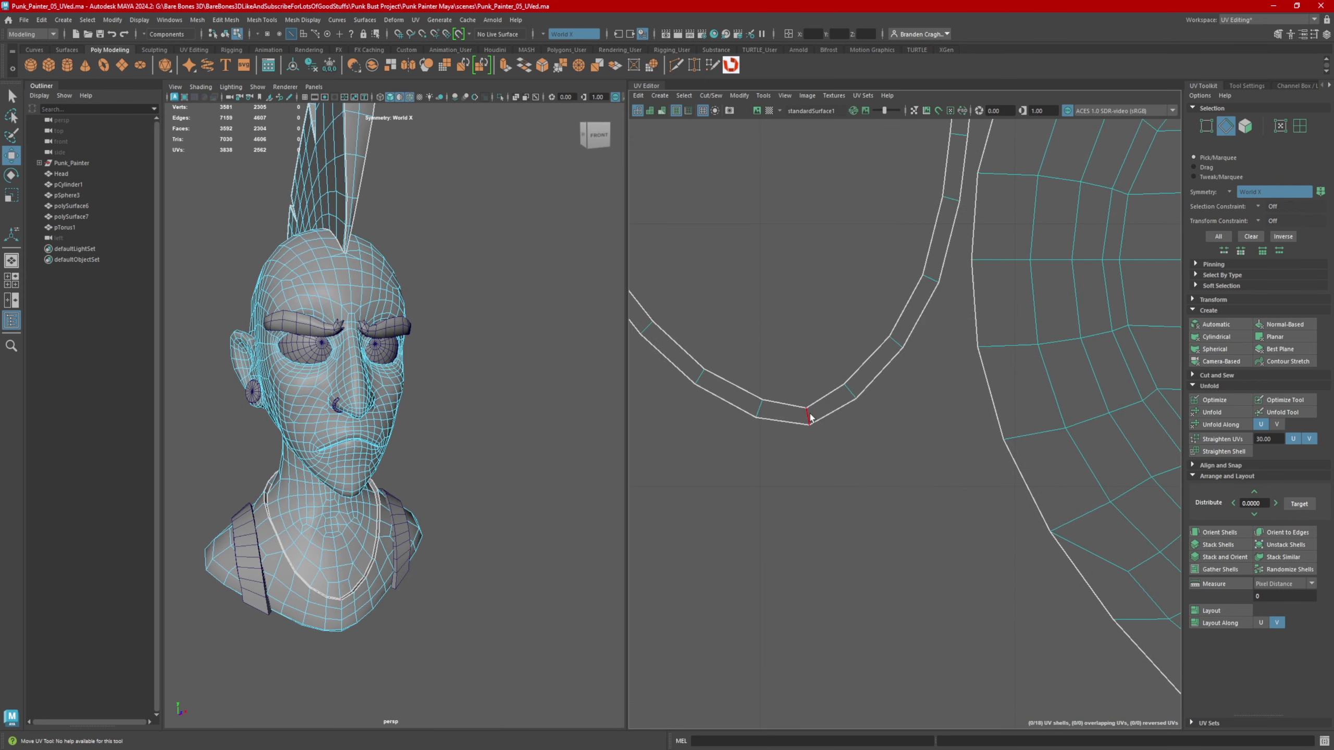
click(808, 417)
alt+right_drag(835, 336, 656, 252)
alt+middle_drag(656, 252, 699, 377)
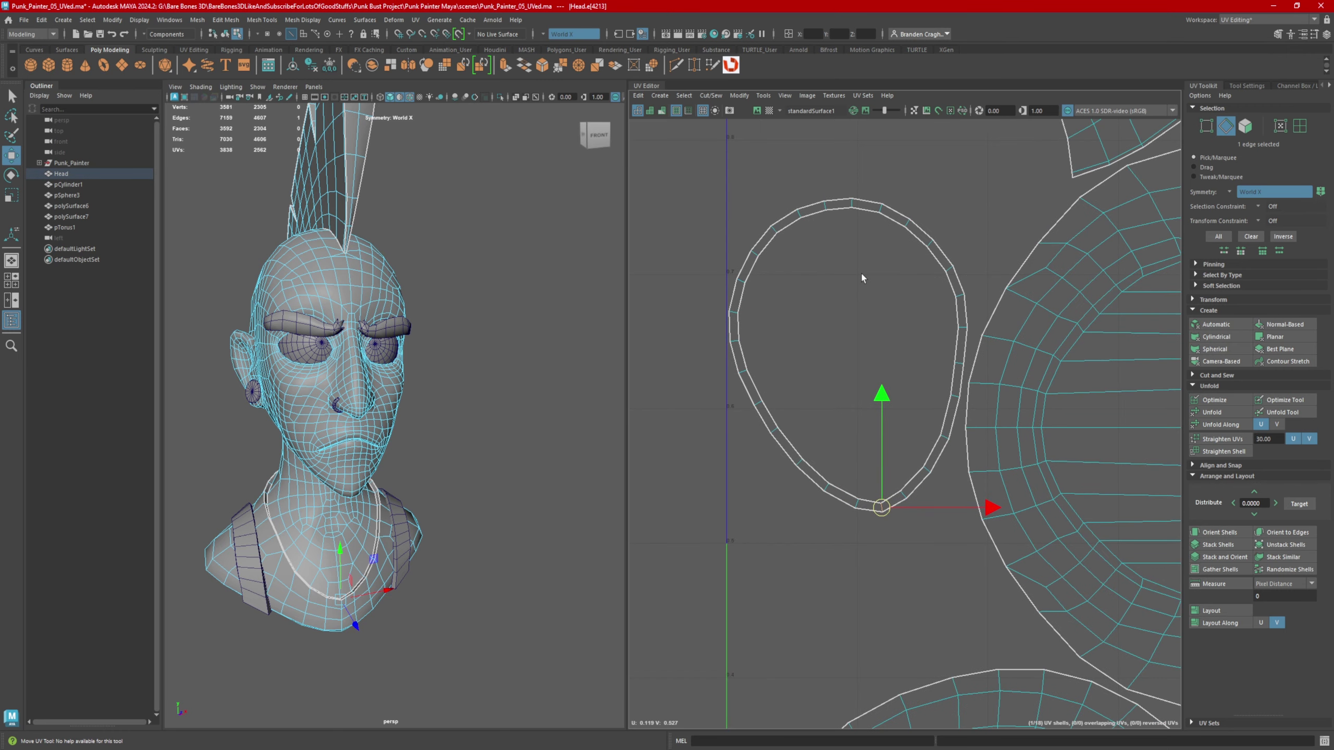
shift+click(826, 205)
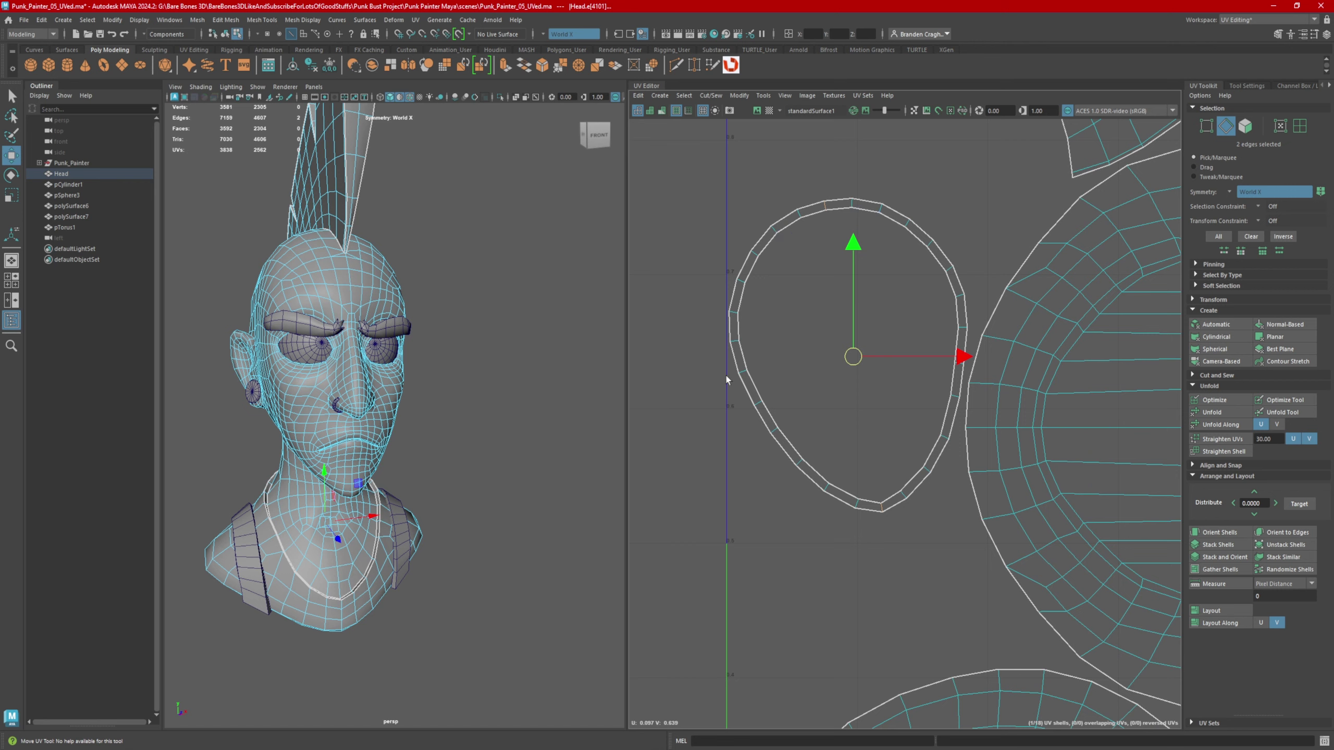
alt+drag(441, 477, 376, 443)
scroll(376, 444, up, 5)
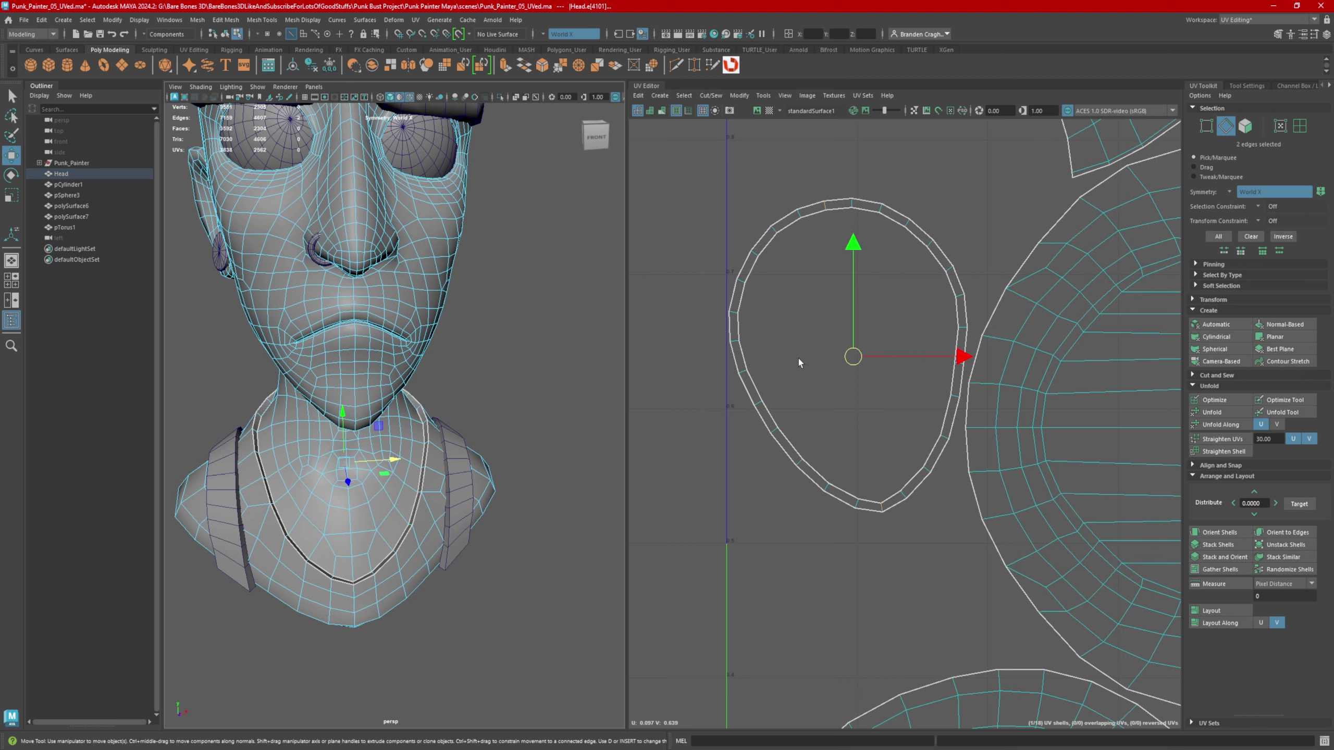
shift+right_click(812, 344)
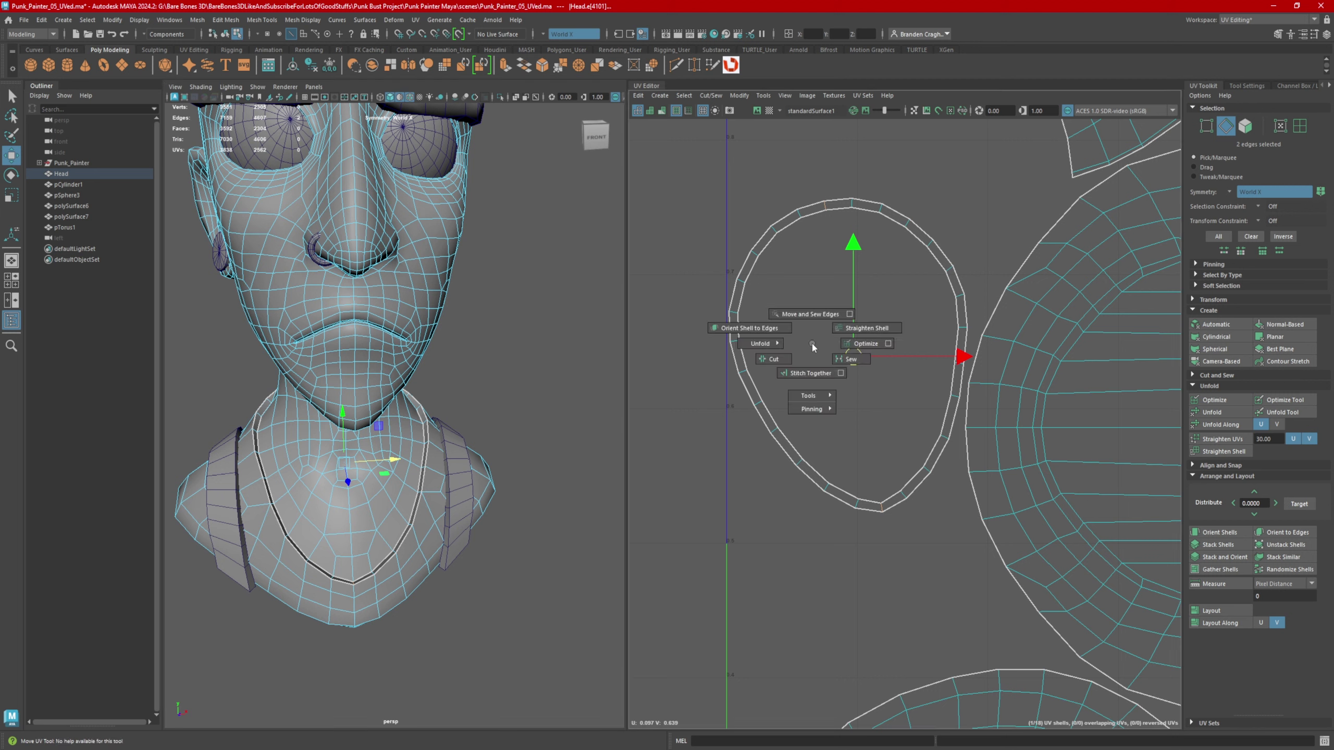
shift+right_drag(813, 344, 784, 366)
- Unfold the two neckline strip shells and move them sideways, away from the bust-base shell
right_drag(815, 276, 769, 261)
drag(766, 169, 822, 213)
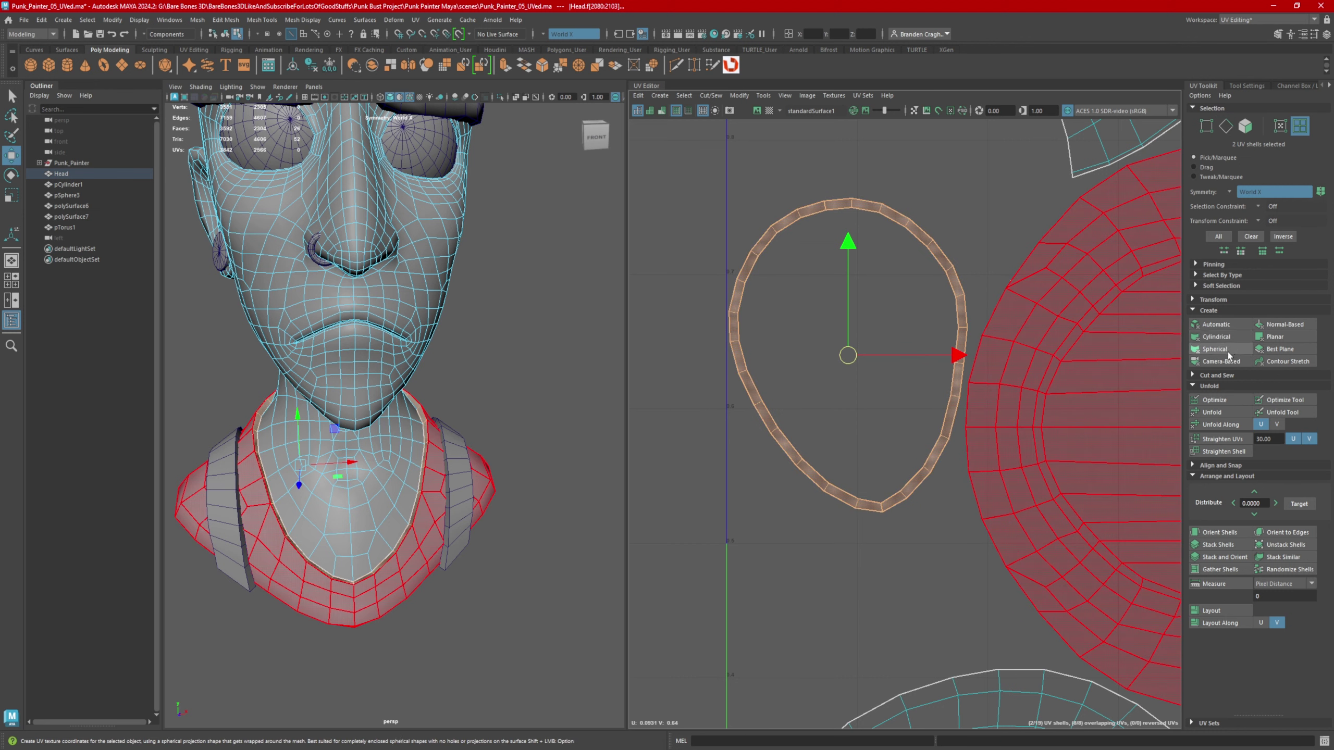
click(1229, 414)
alt+right_drag(952, 295, 891, 352)
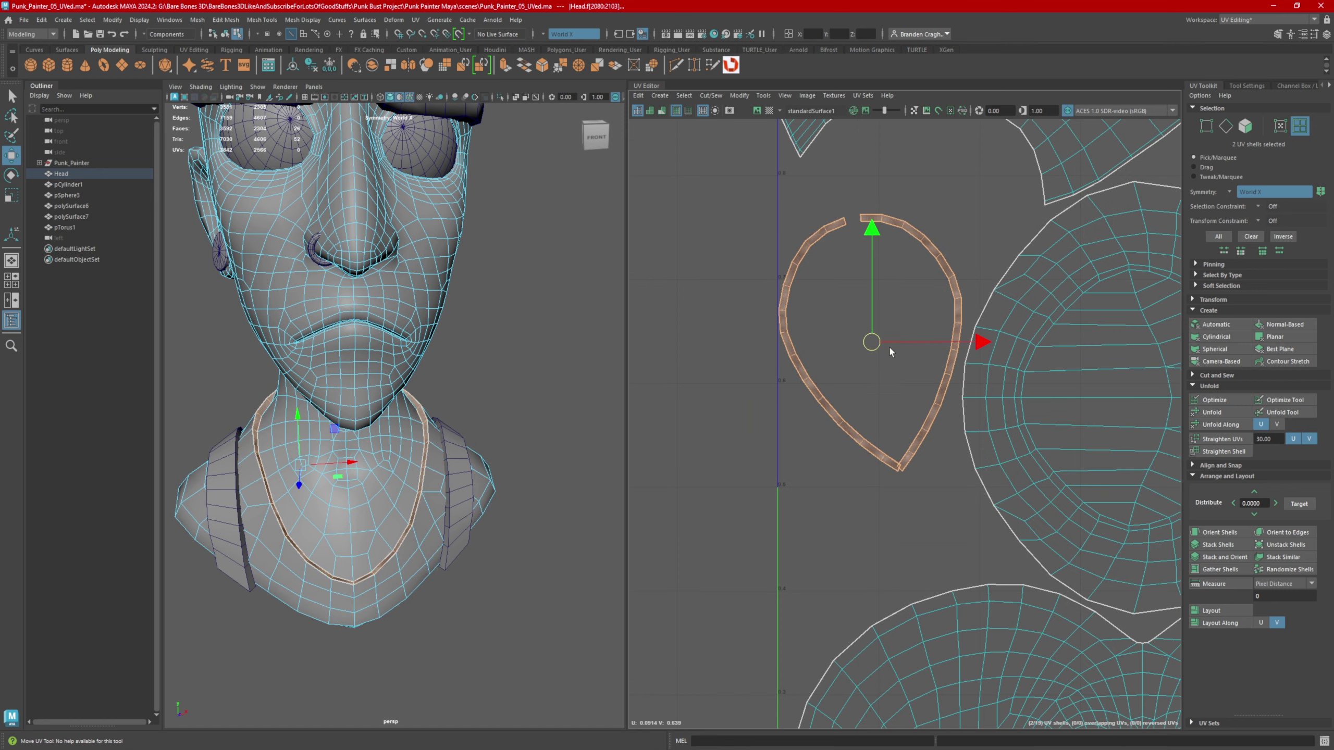
drag(872, 341, 773, 350)
alt+right_drag(911, 323, 758, 315)
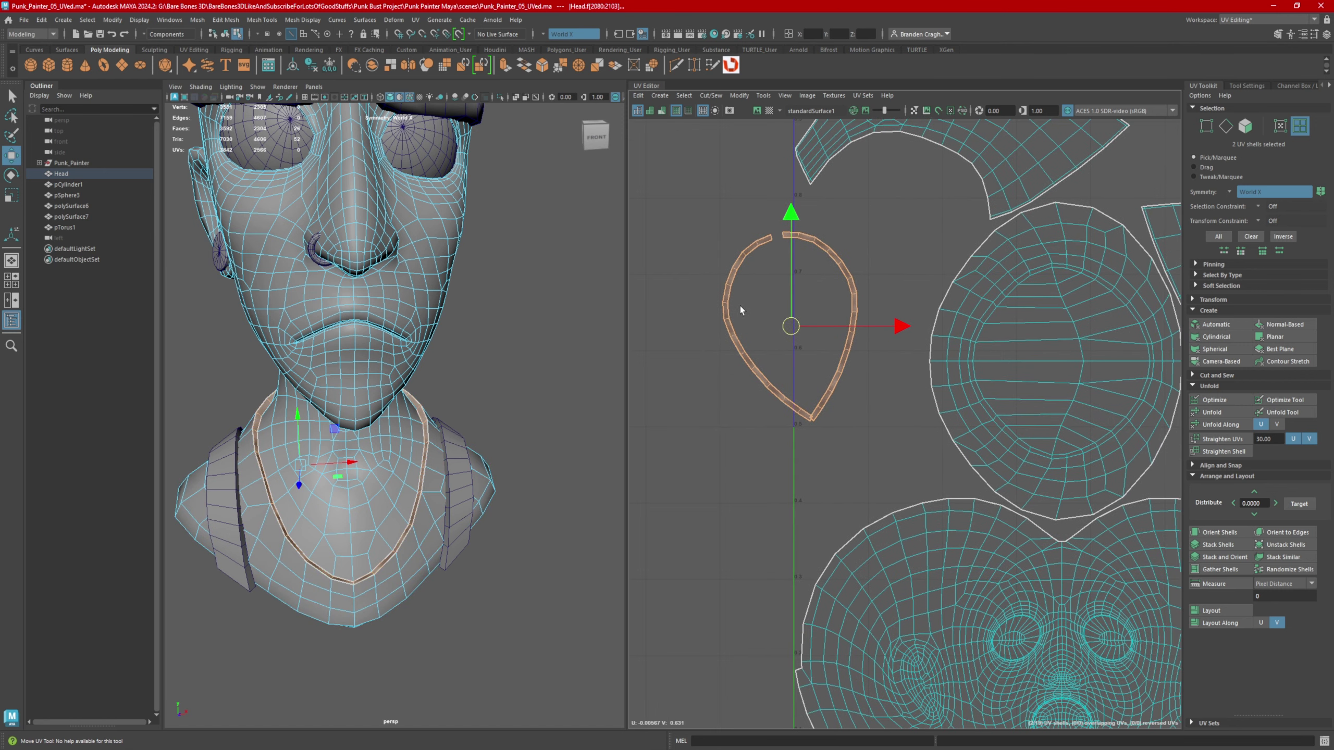
- Insert an edge loop down the middle of the thin neckline strip on the bust
scroll(740, 310, up, 1)
key(f)
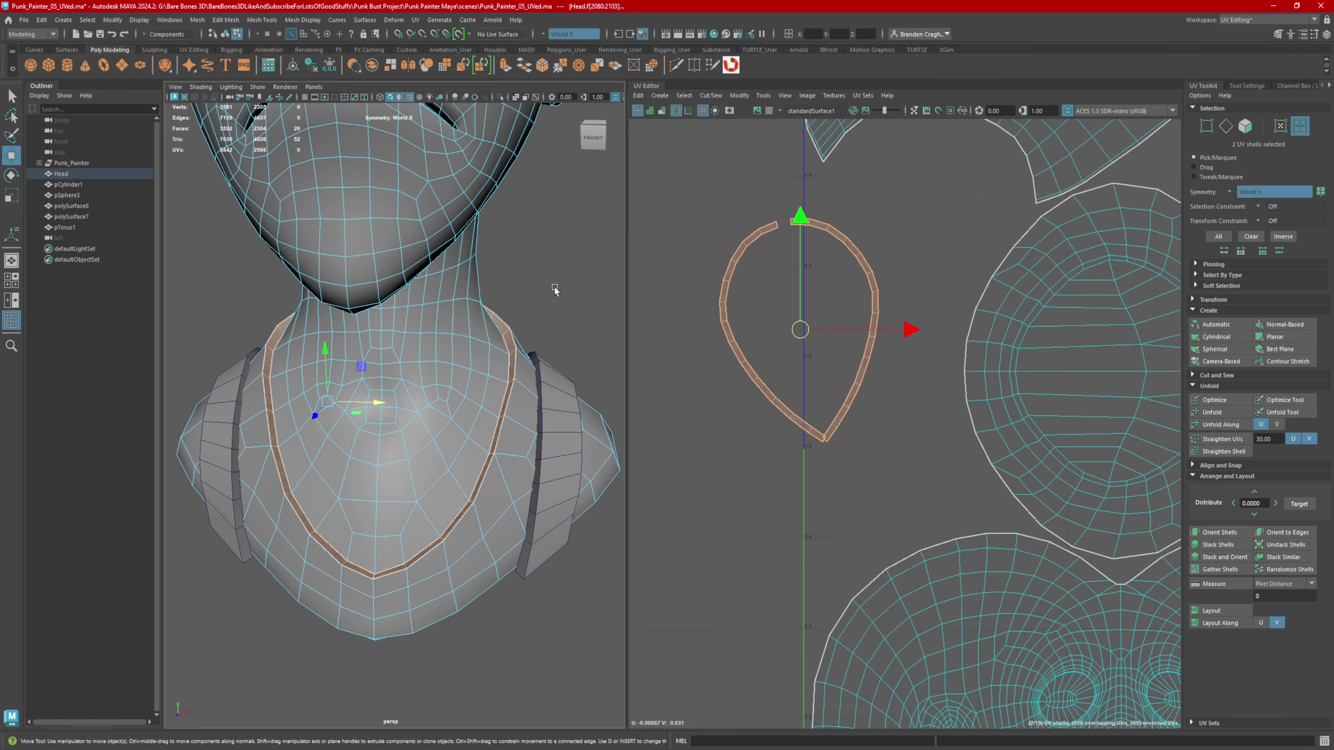
right_drag(534, 293, 495, 335)
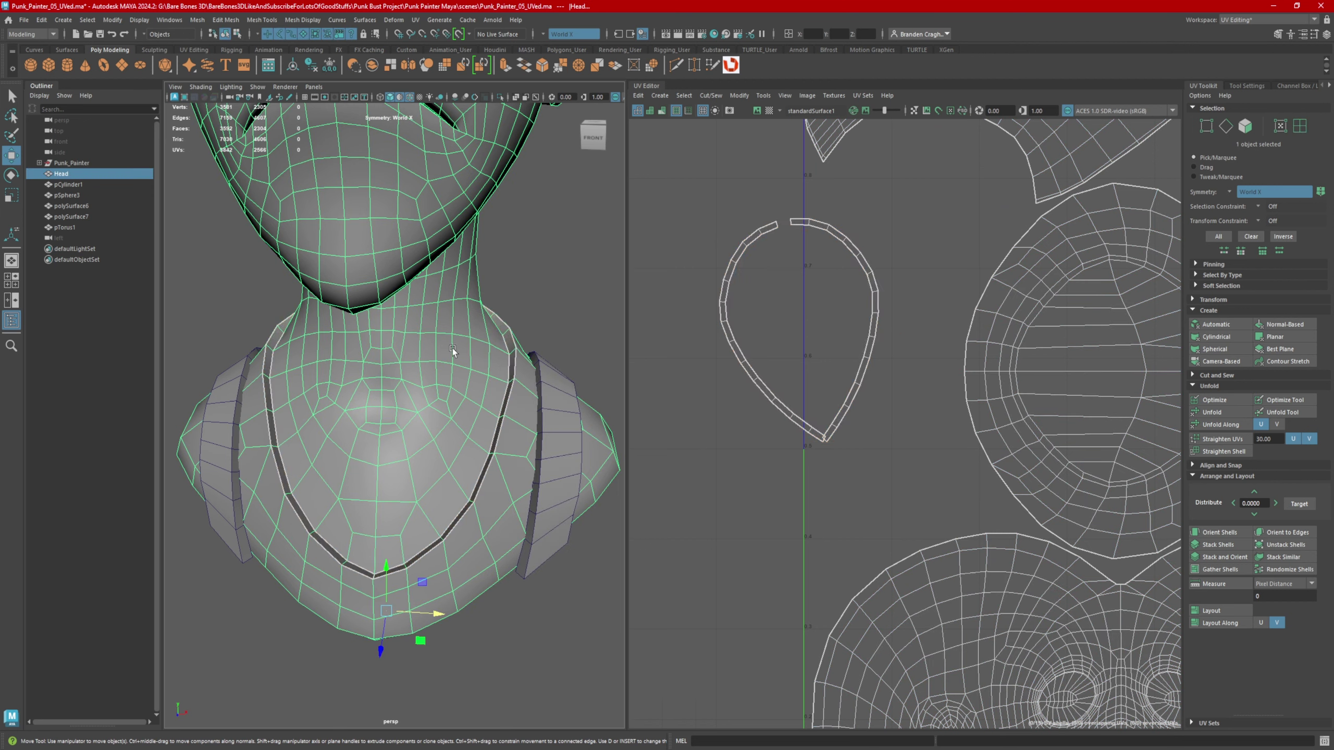
right_drag(556, 285, 505, 295)
alt+drag(320, 383, 286, 374)
alt+middle_drag(287, 374, 351, 366)
alt+right_drag(351, 366, 428, 362)
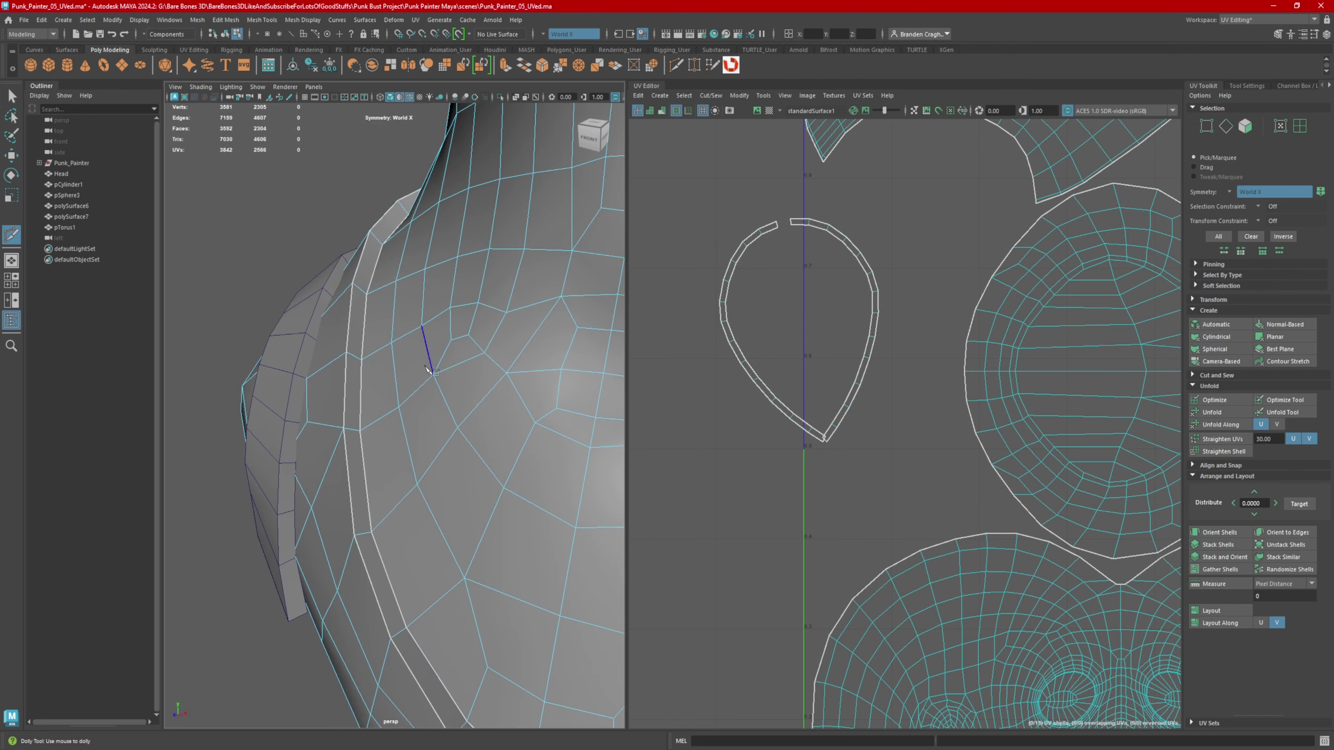
alt+drag(428, 361, 386, 352)
alt+right_drag(387, 351, 421, 349)
key(ctrl)
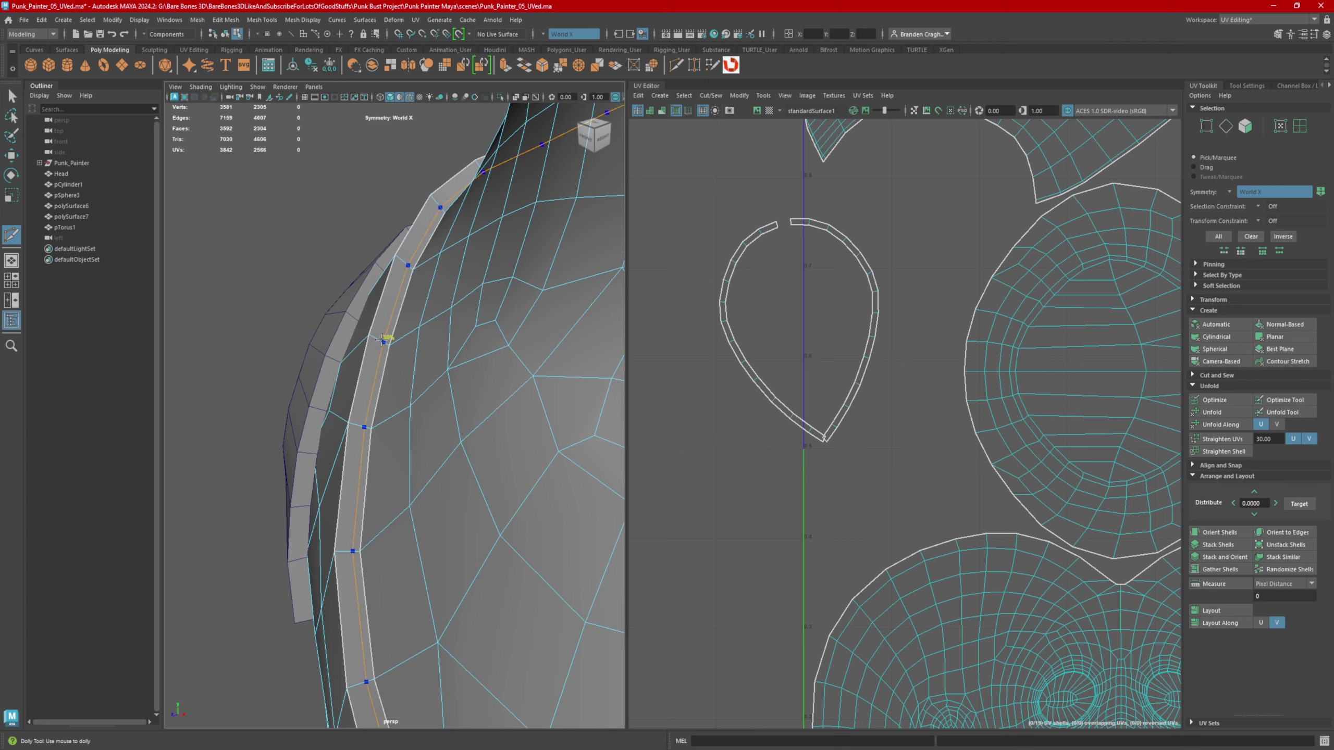
ctrl+click(378, 341)
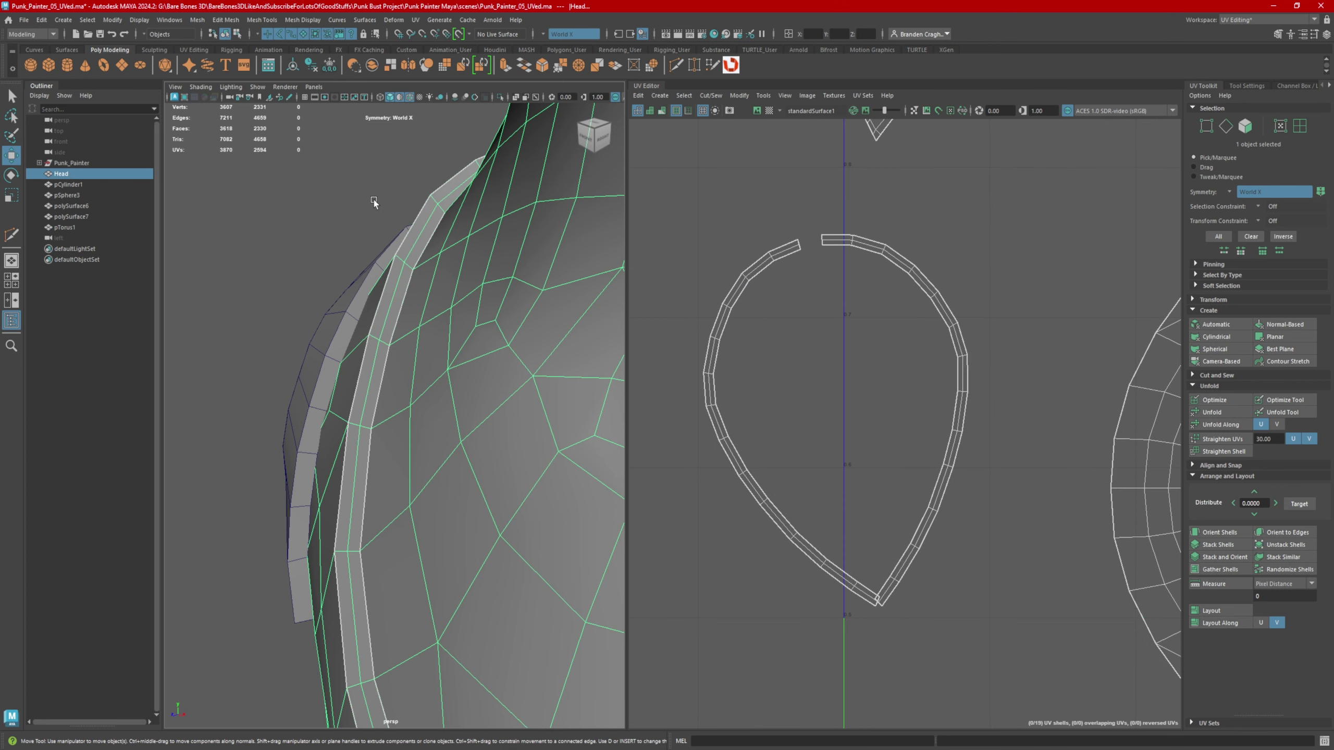
- With symmetry off, straighten the left neckline strip shell along its centre edge loop and move it clear of the other strip
right_drag(366, 180, 368, 131)
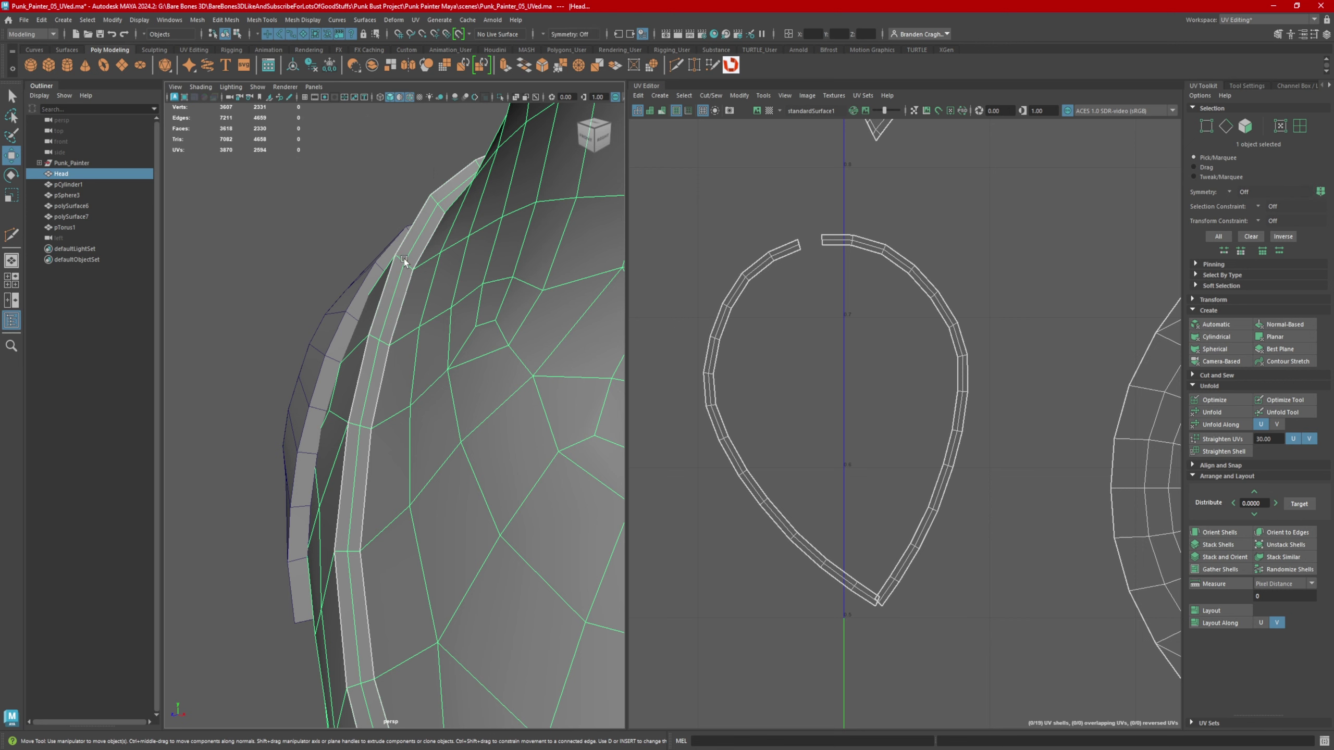
right_drag(786, 262, 787, 232)
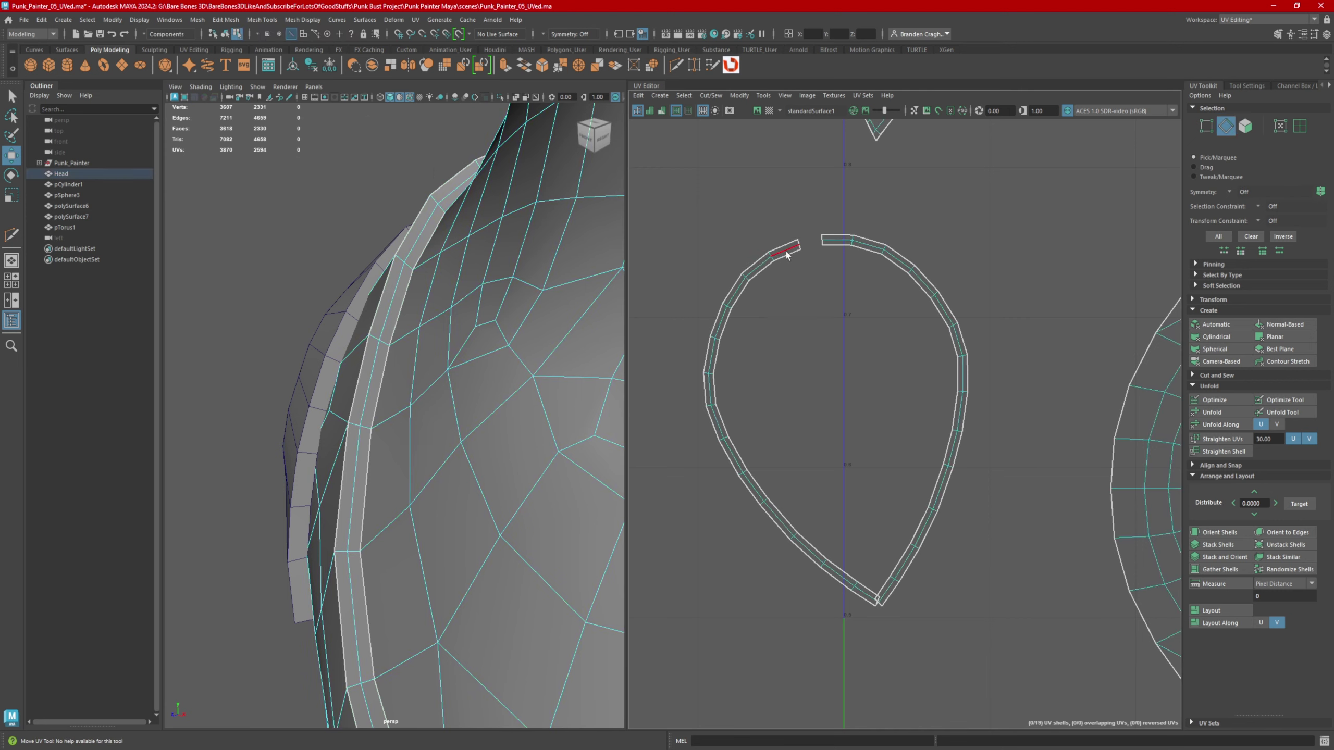
double_click(787, 250)
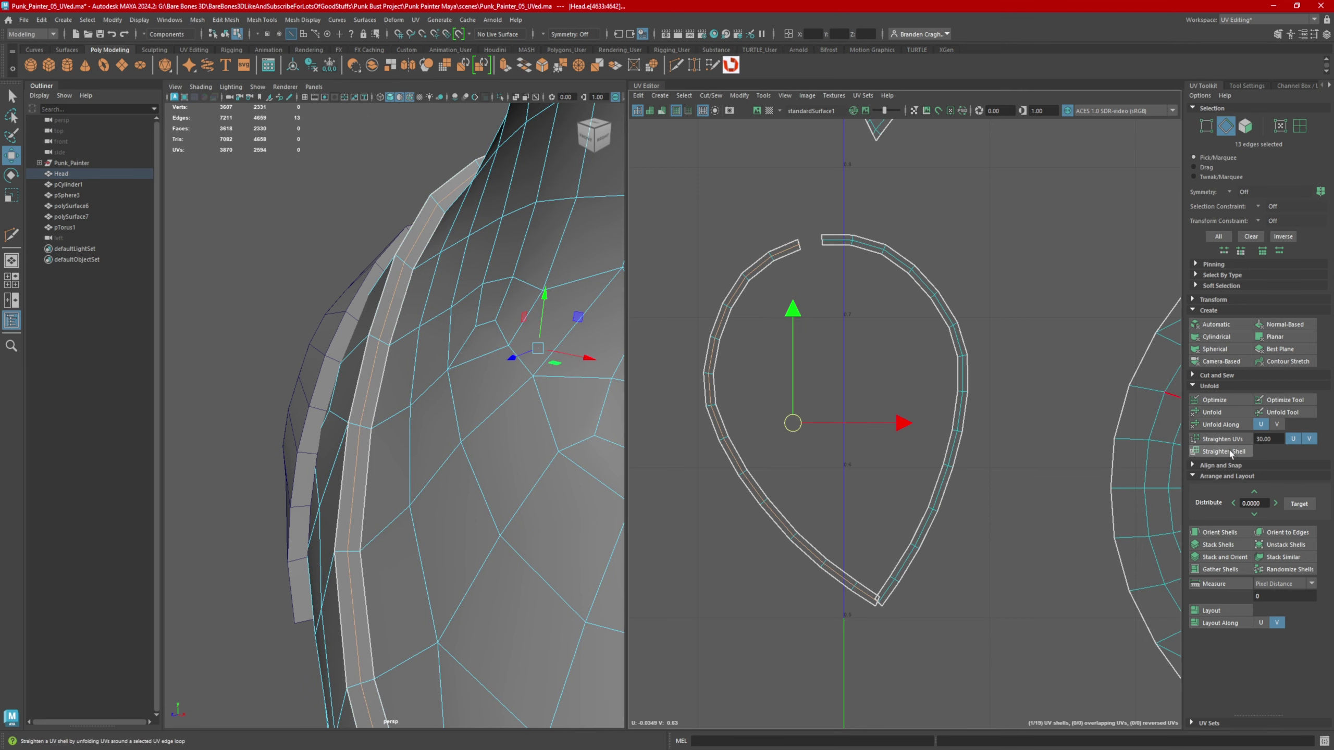
click(1222, 451)
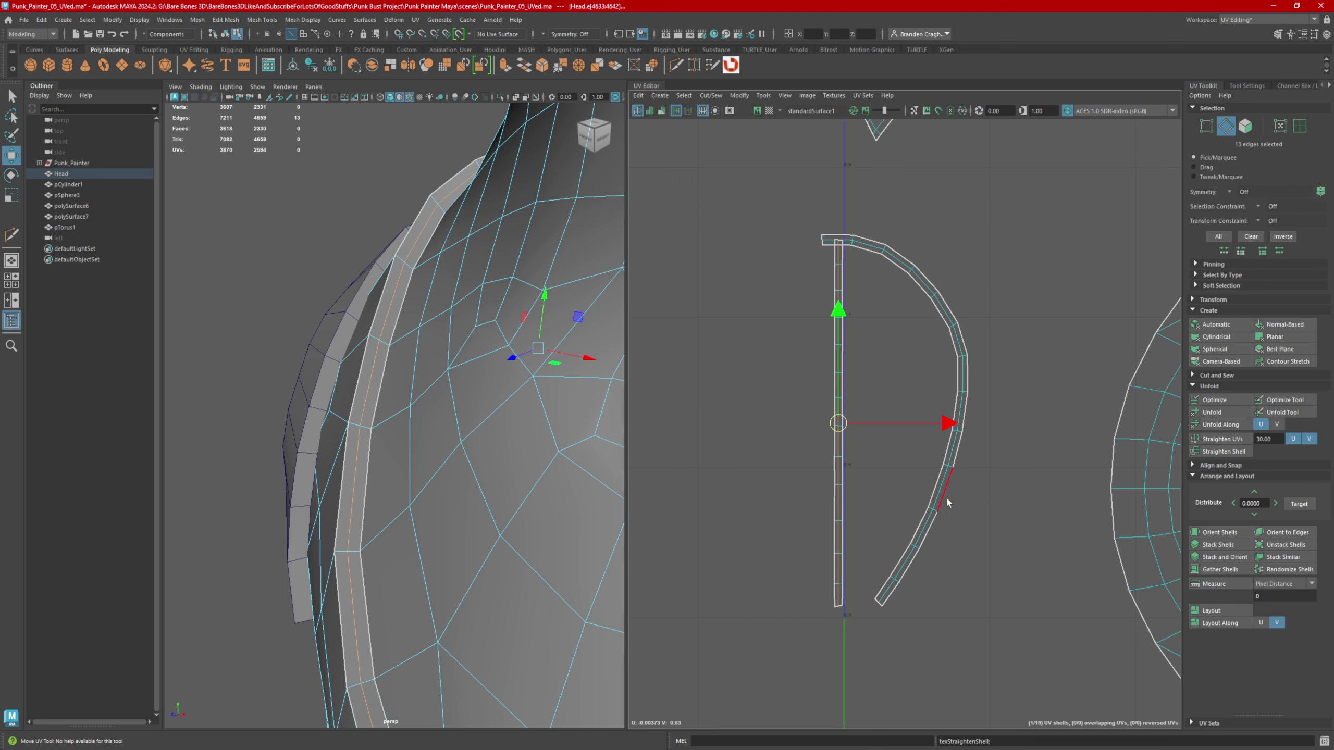
right_drag(854, 387, 869, 407)
drag(943, 422, 843, 422)
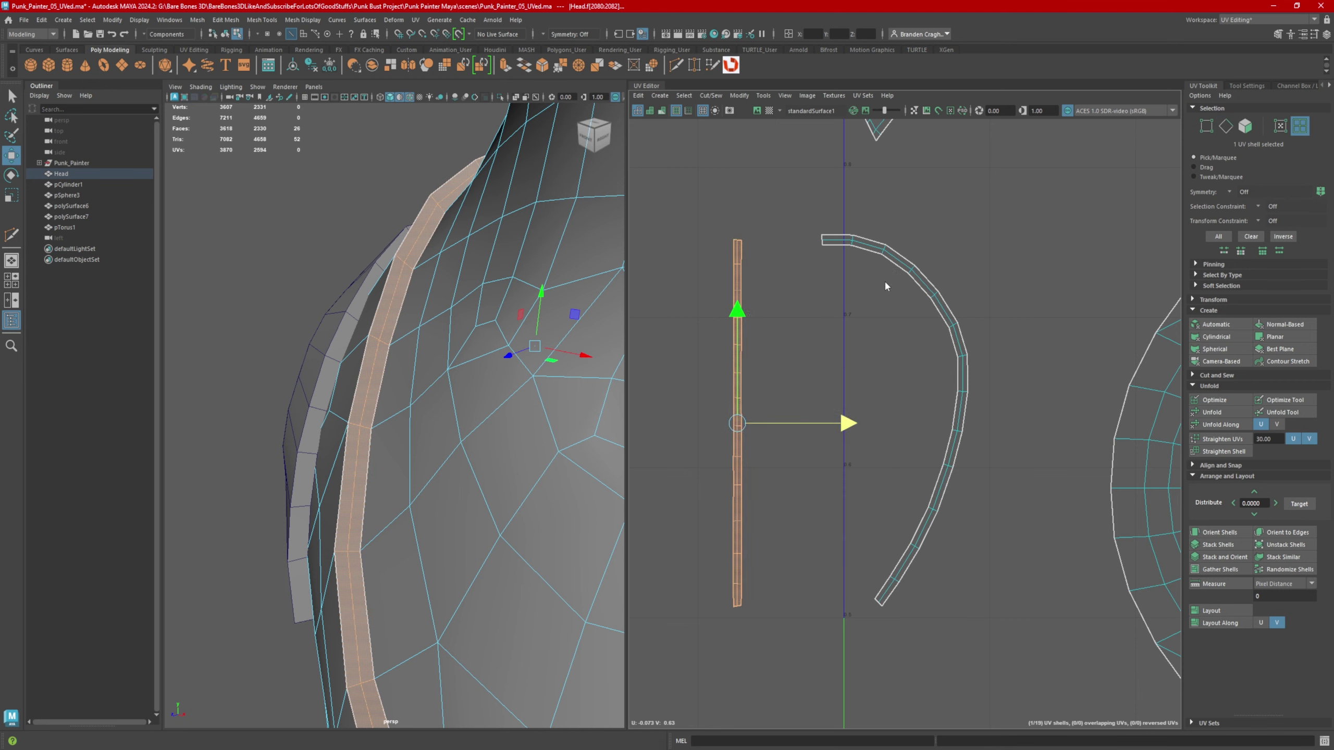
- Straighten the remaining curved neckline strip shell along its centre edge loop
right_drag(884, 279, 875, 251)
double_click(862, 250)
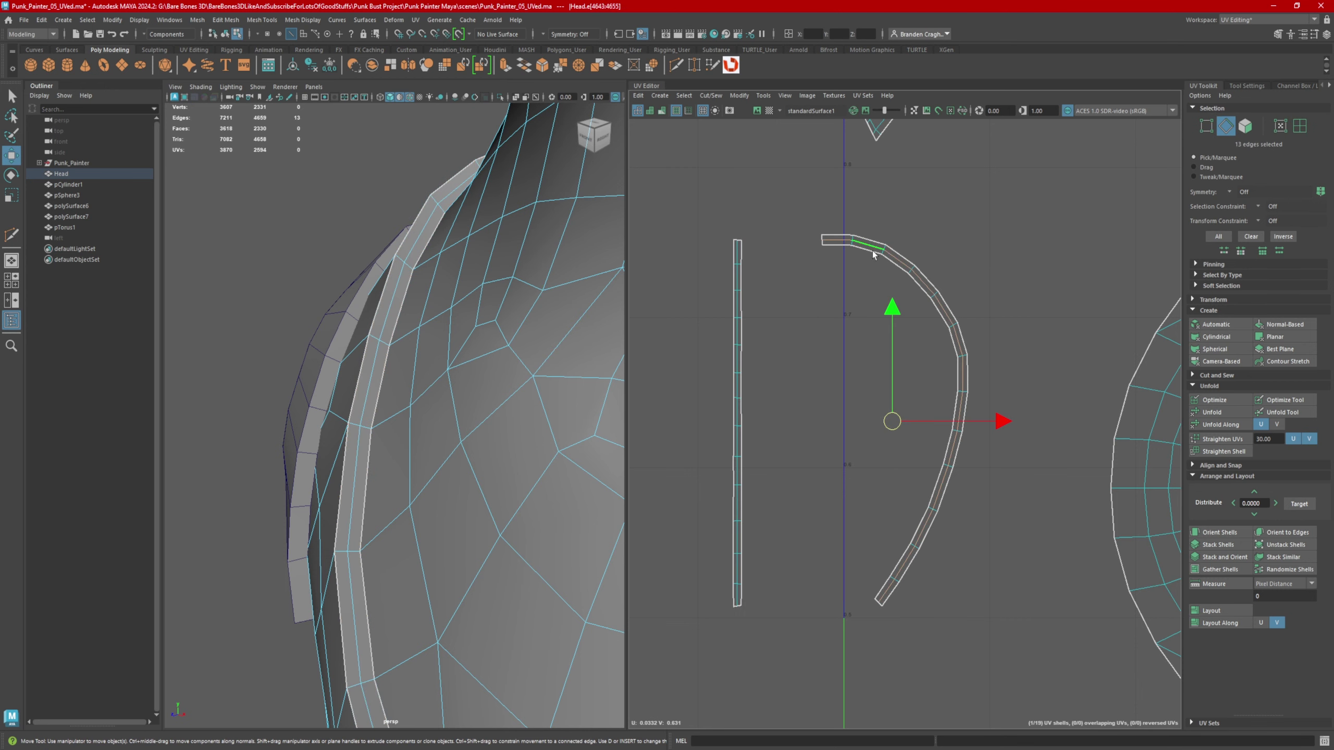
click(1221, 452)
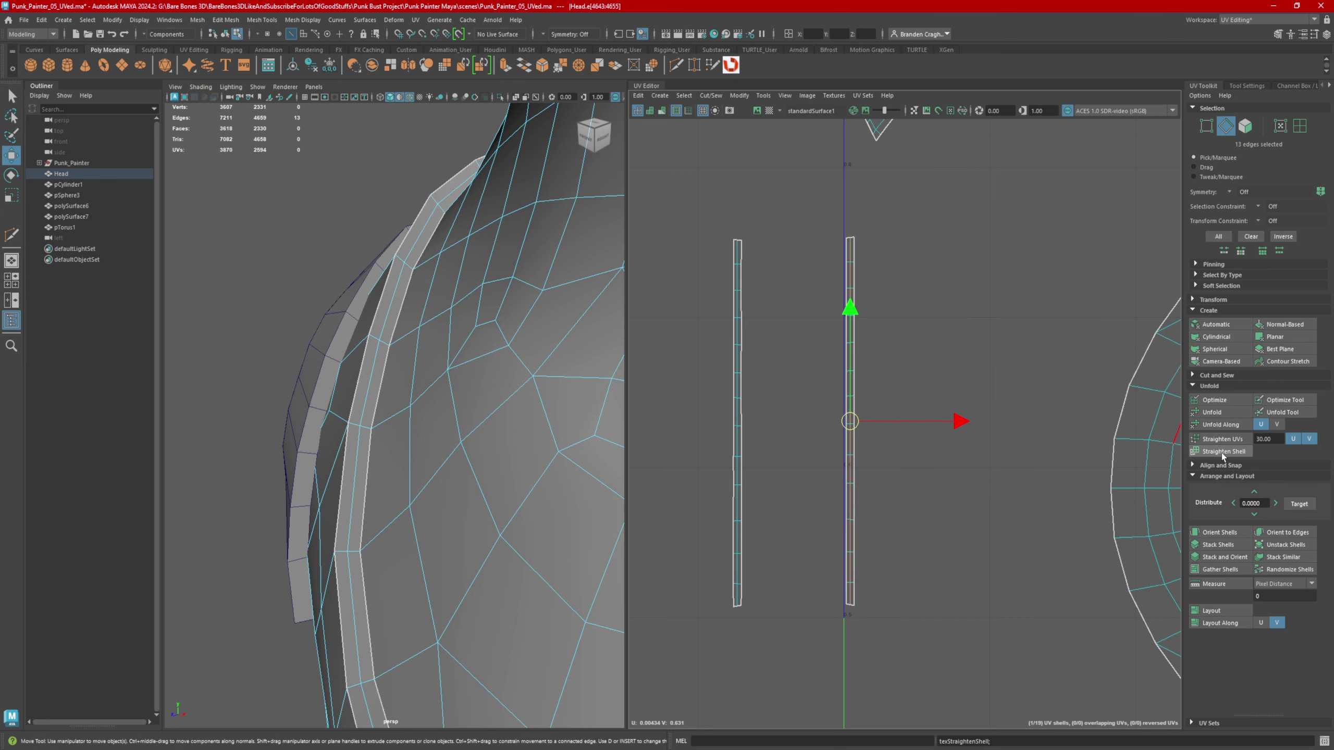
right_drag(893, 378, 857, 345)
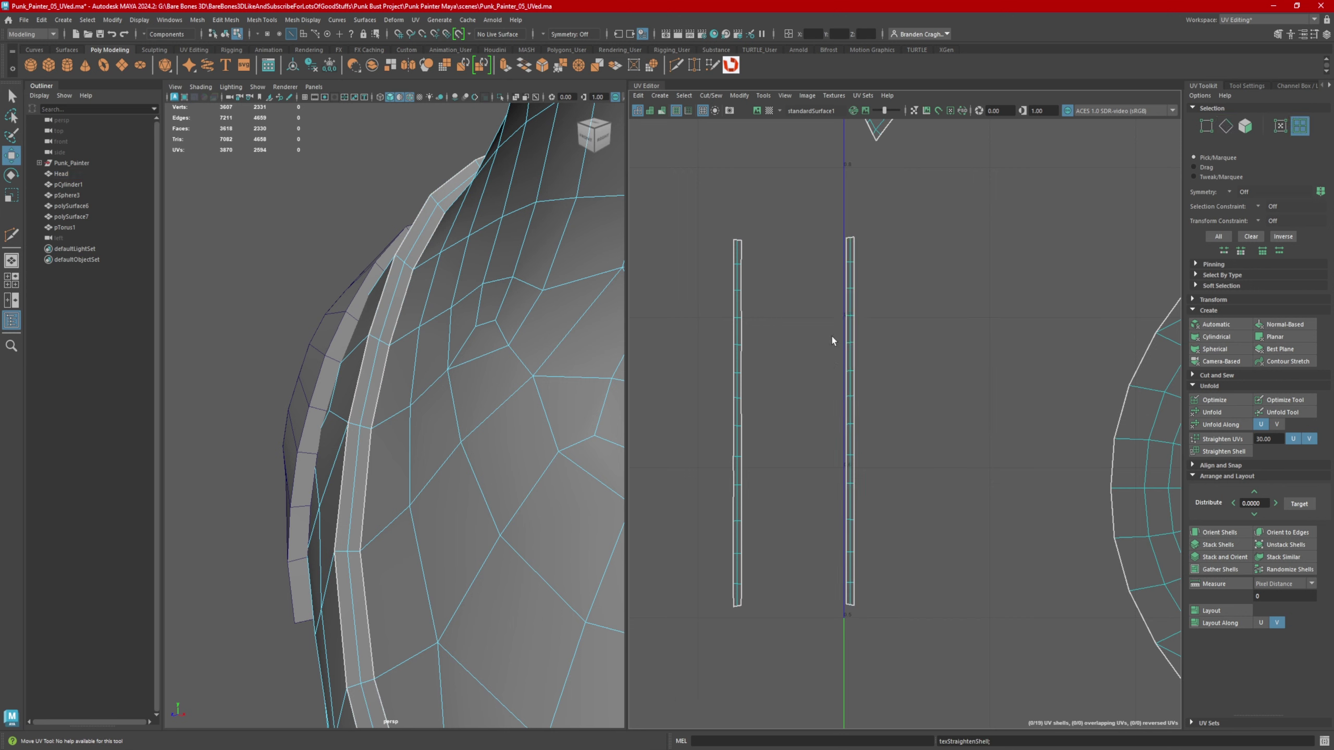
- Straighten the UVs of both neckline strips in U and V with the angle set to 30
scroll(723, 281, up, 3)
click(744, 257)
right_click(752, 276)
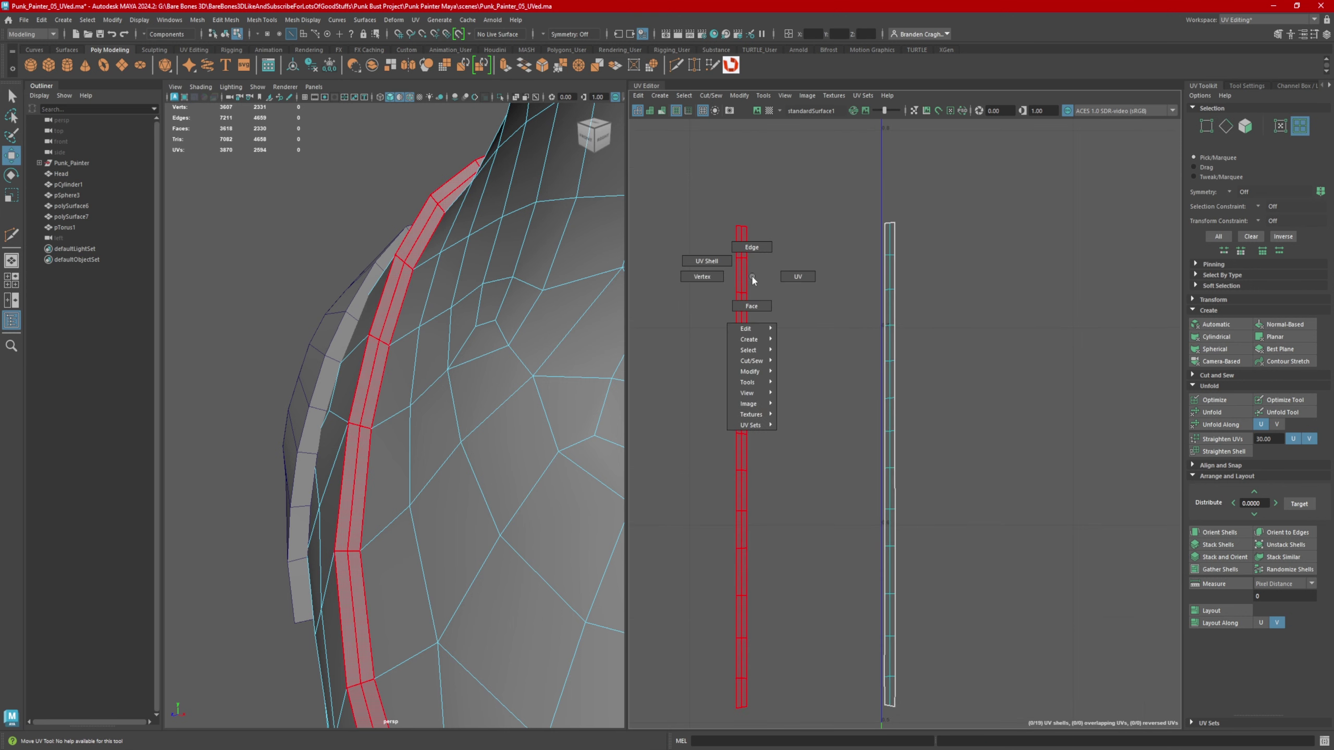
click(798, 276)
scroll(777, 292, down, 2)
drag(717, 180, 836, 615)
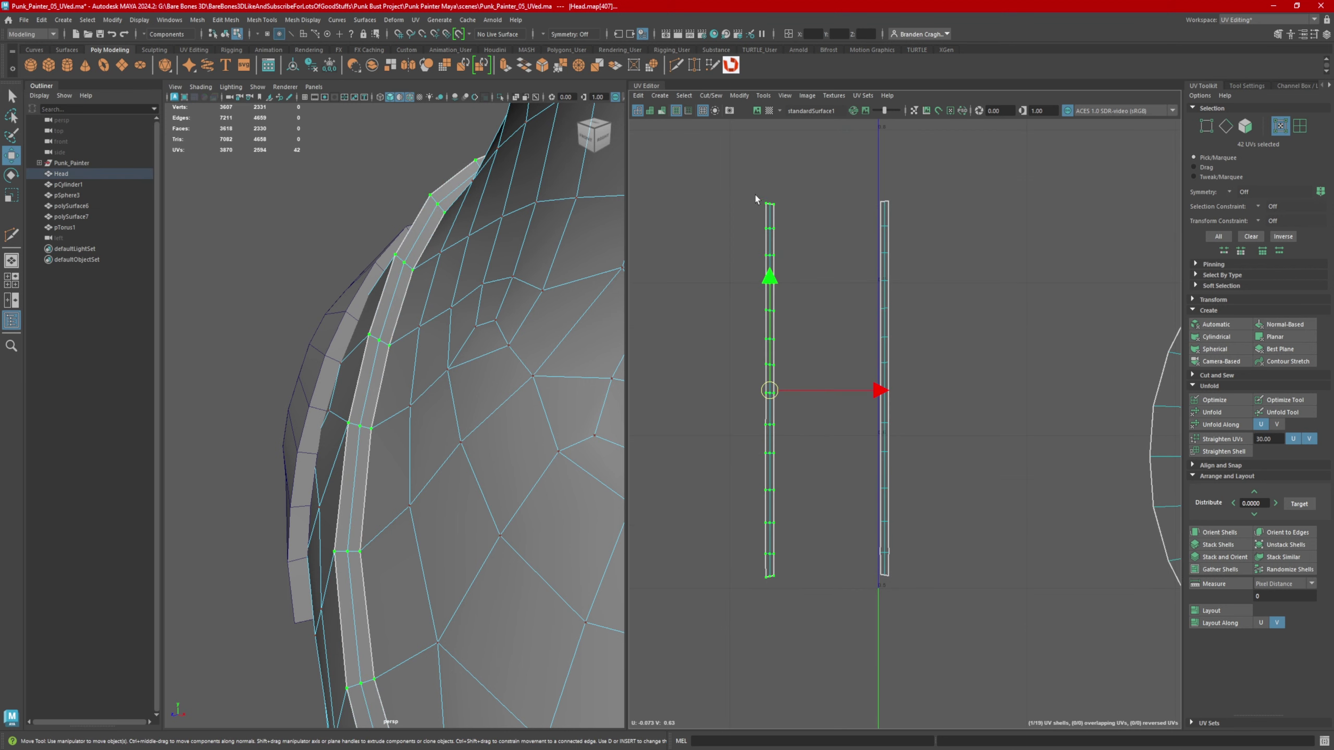
click(1224, 439)
drag(865, 183, 959, 603)
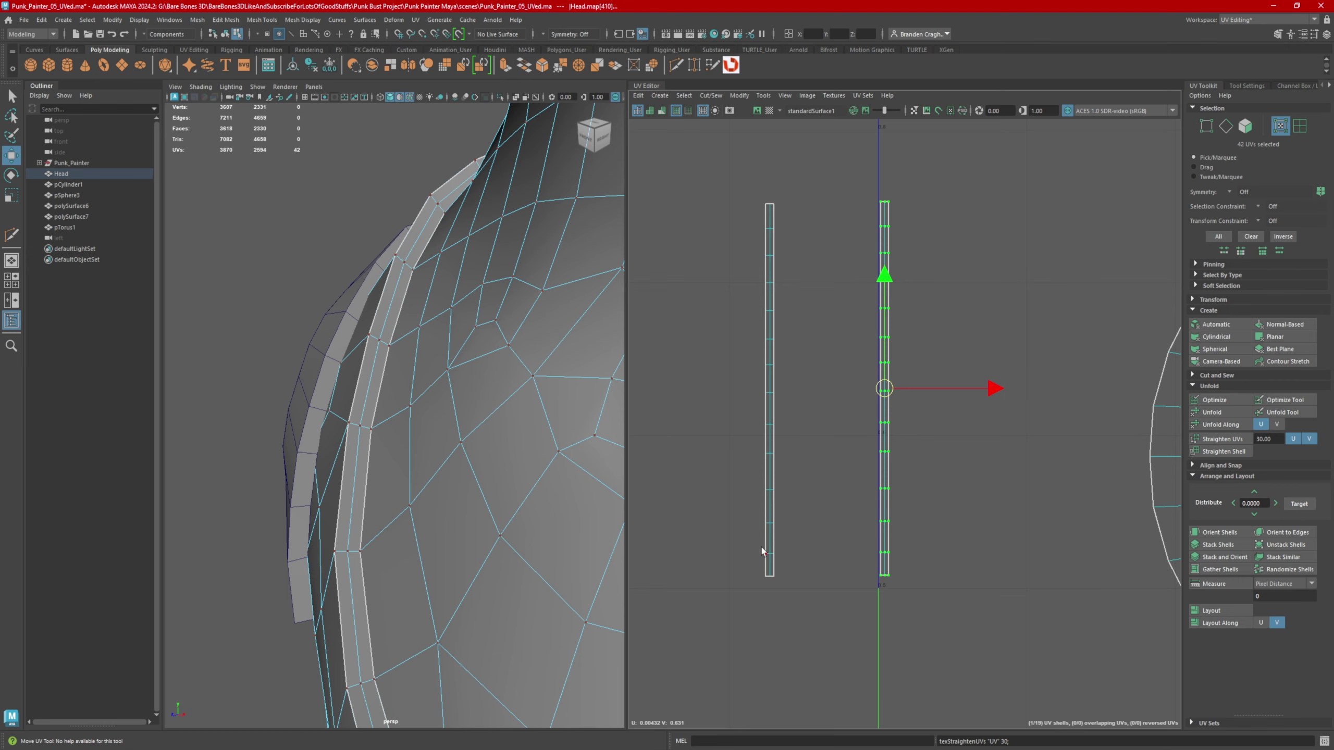
- Delete the centre edge loop running around the thin neckline strip on the bust
scroll(537, 370, down, 7)
alt+drag(394, 436, 425, 369)
scroll(453, 407, up, 7)
right_click(440, 368)
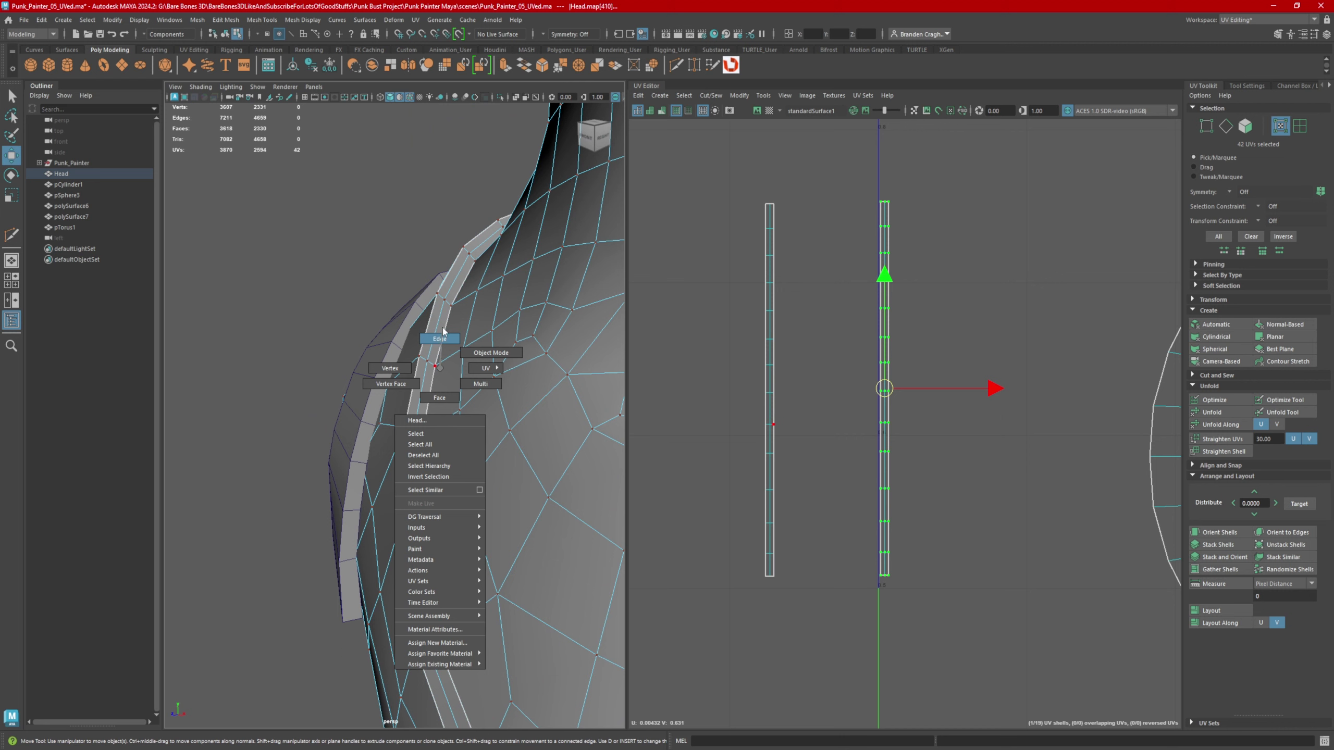
click(440, 338)
double_click(437, 339)
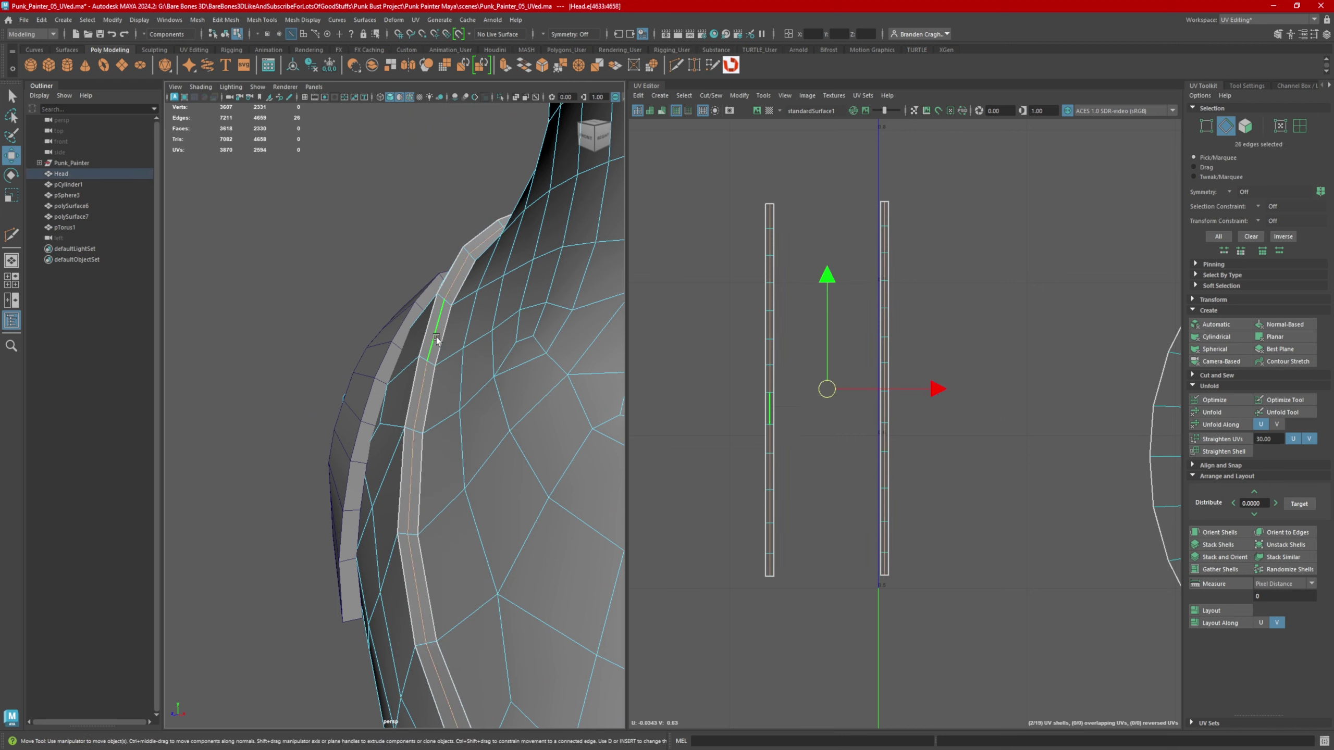
shift+right_drag(389, 234, 336, 253)
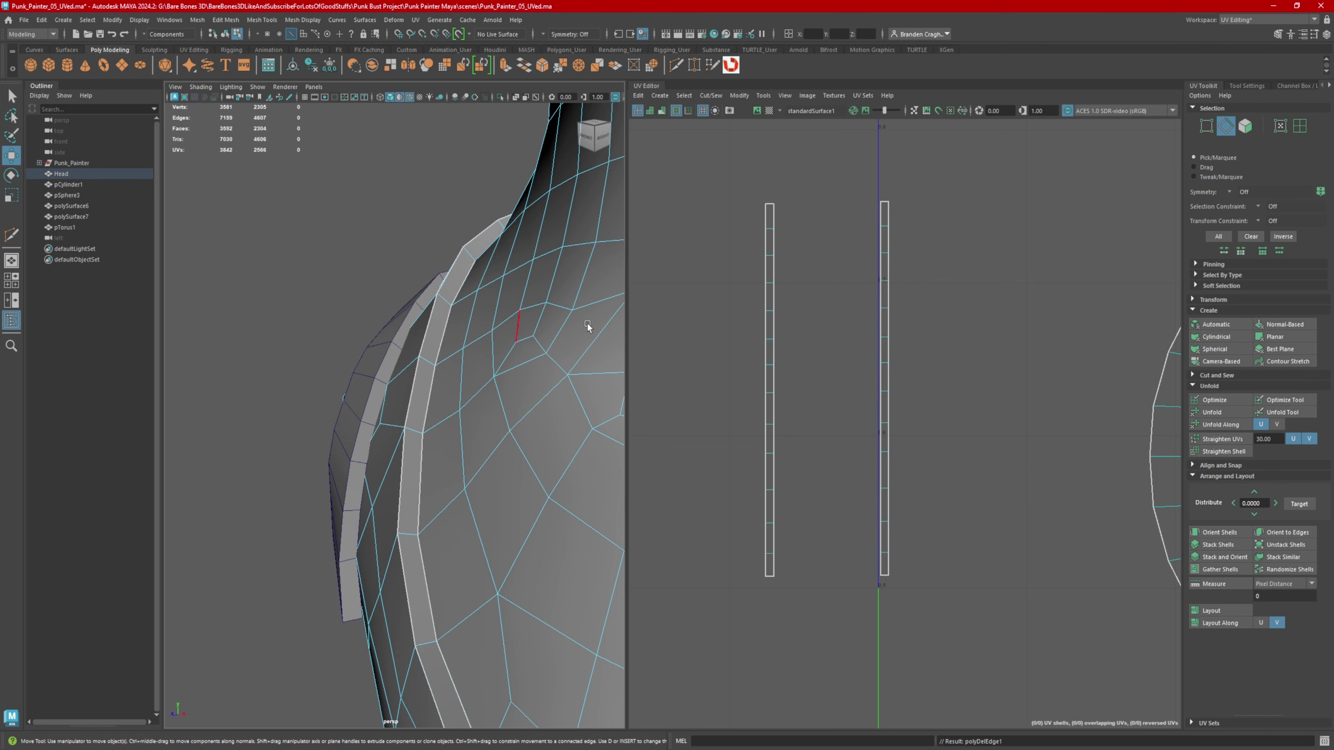
- Move the left neckline strip shell closer to the other straightened strip
scroll(898, 323, down, 2)
right_drag(857, 313, 804, 300)
drag(771, 325, 815, 357)
scroll(756, 355, down, 5)
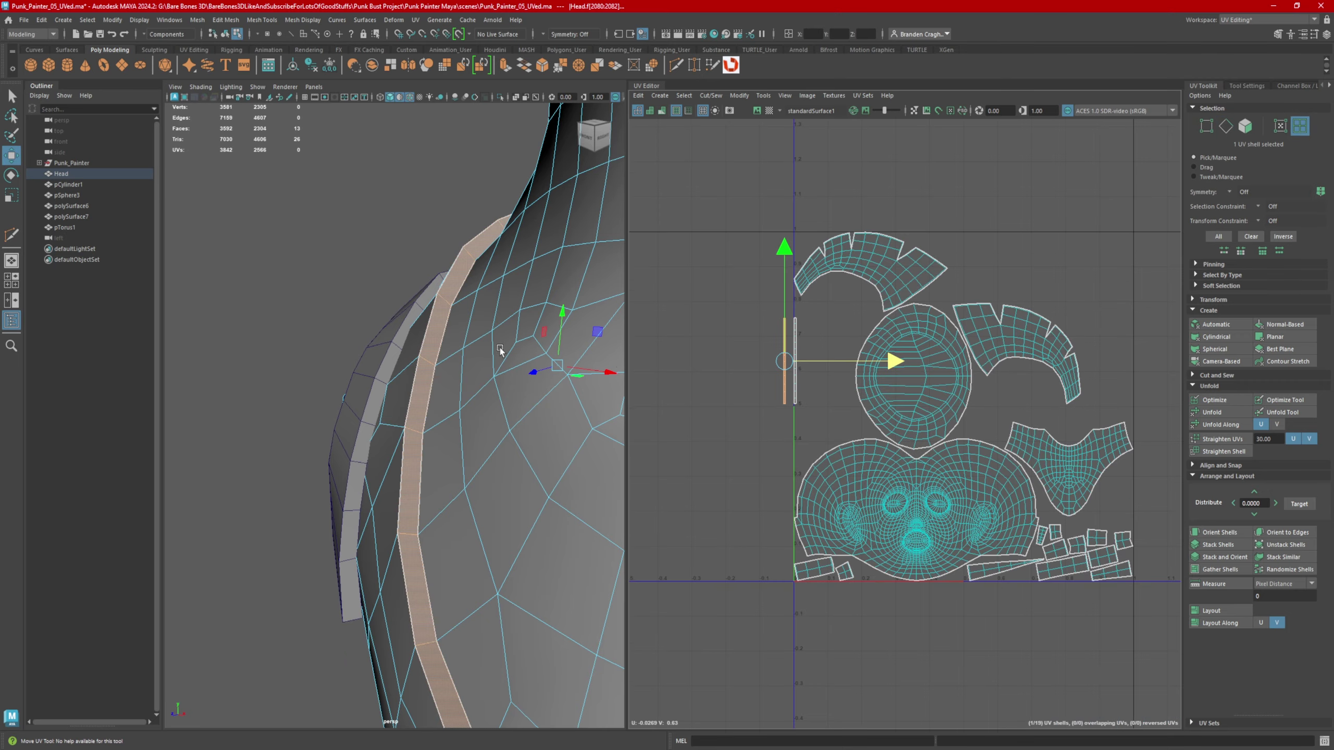
- Select the edge loop inside the lips and cut it so the mouth interior separates from the face shell
scroll(501, 352, down, 5)
alt+drag(378, 381, 511, 397)
alt+drag(400, 394, 465, 404)
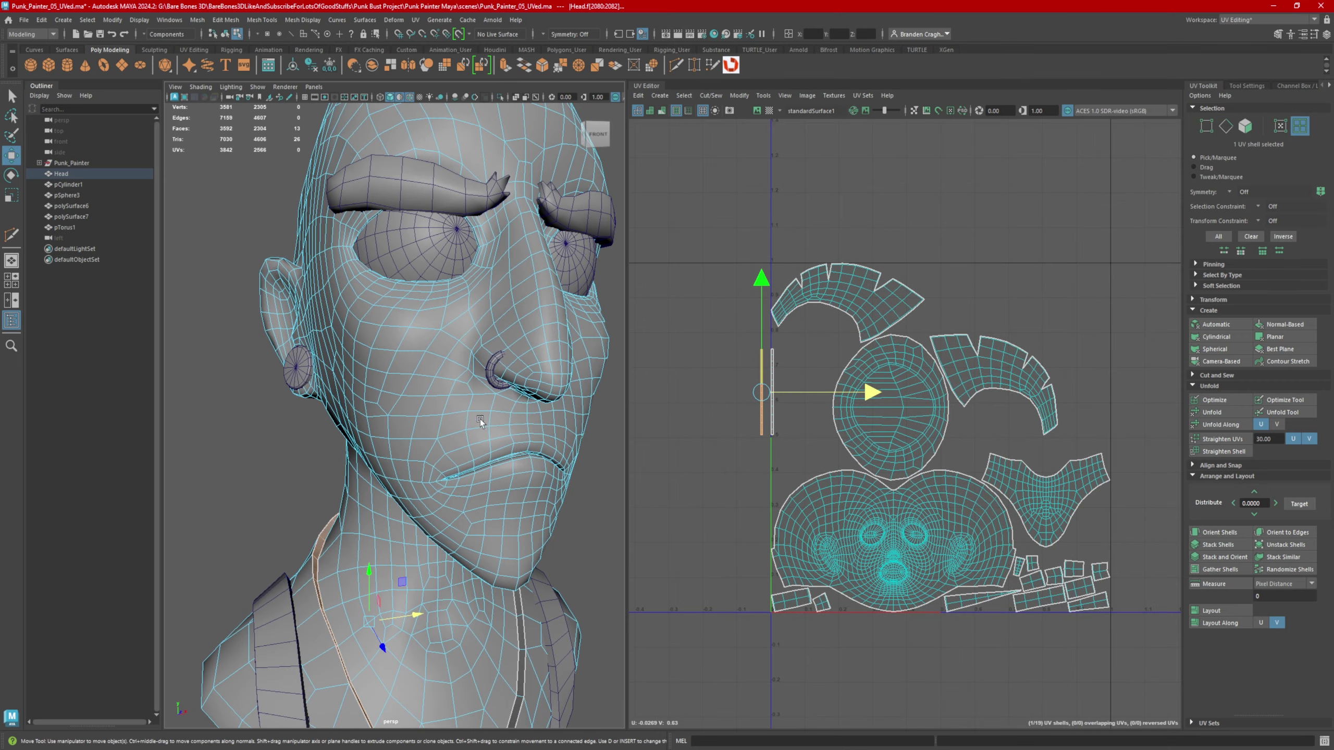
scroll(465, 421, up, 5)
alt+middle_drag(489, 515, 436, 399)
alt+drag(436, 399, 542, 381)
scroll(533, 379, up, 4)
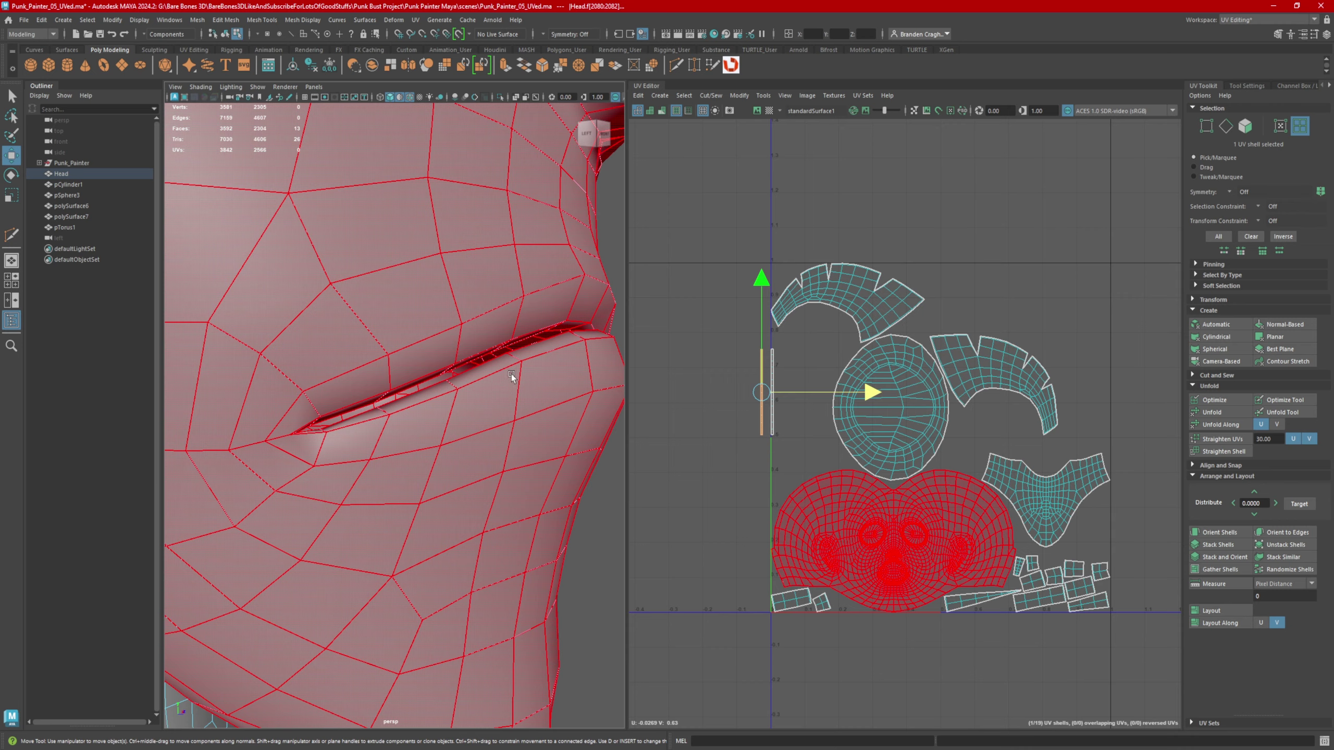
scroll(512, 375, up, 3)
alt+drag(527, 358, 566, 344)
alt+middle_drag(856, 482, 823, 412)
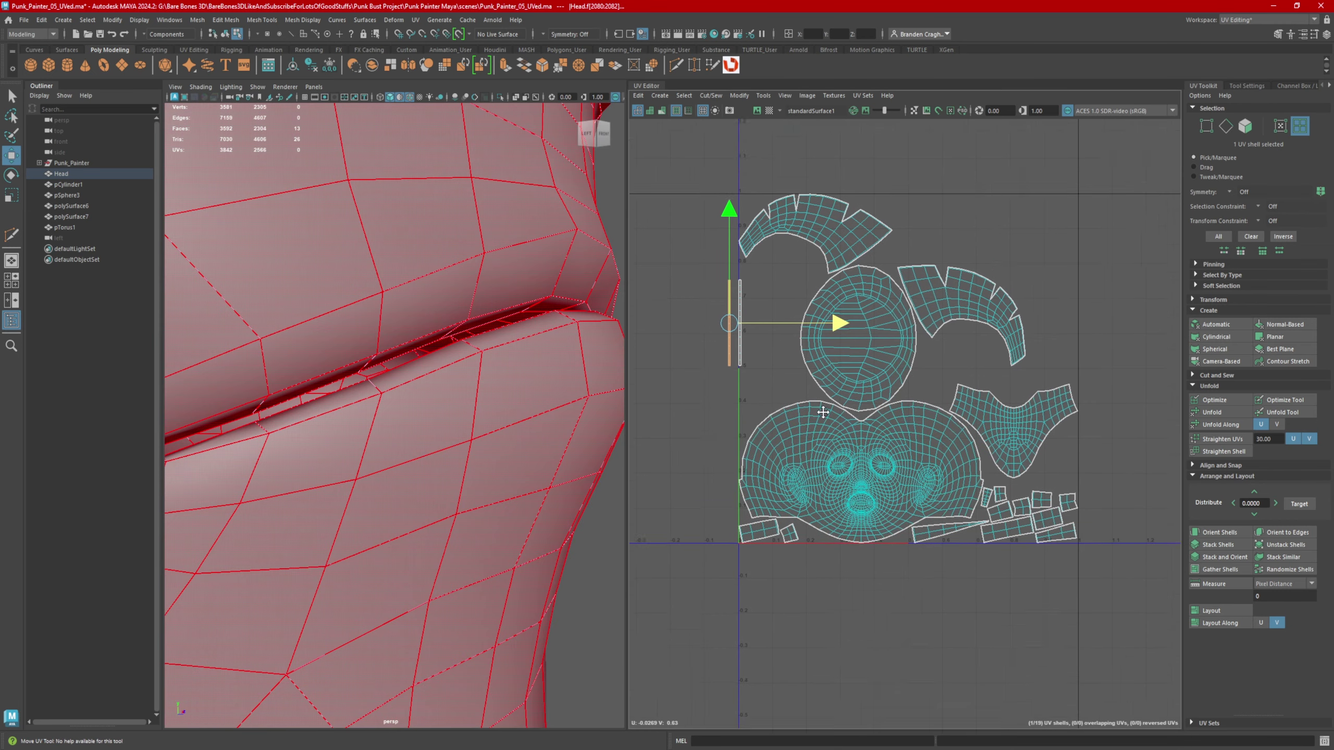
scroll(823, 413, up, 5)
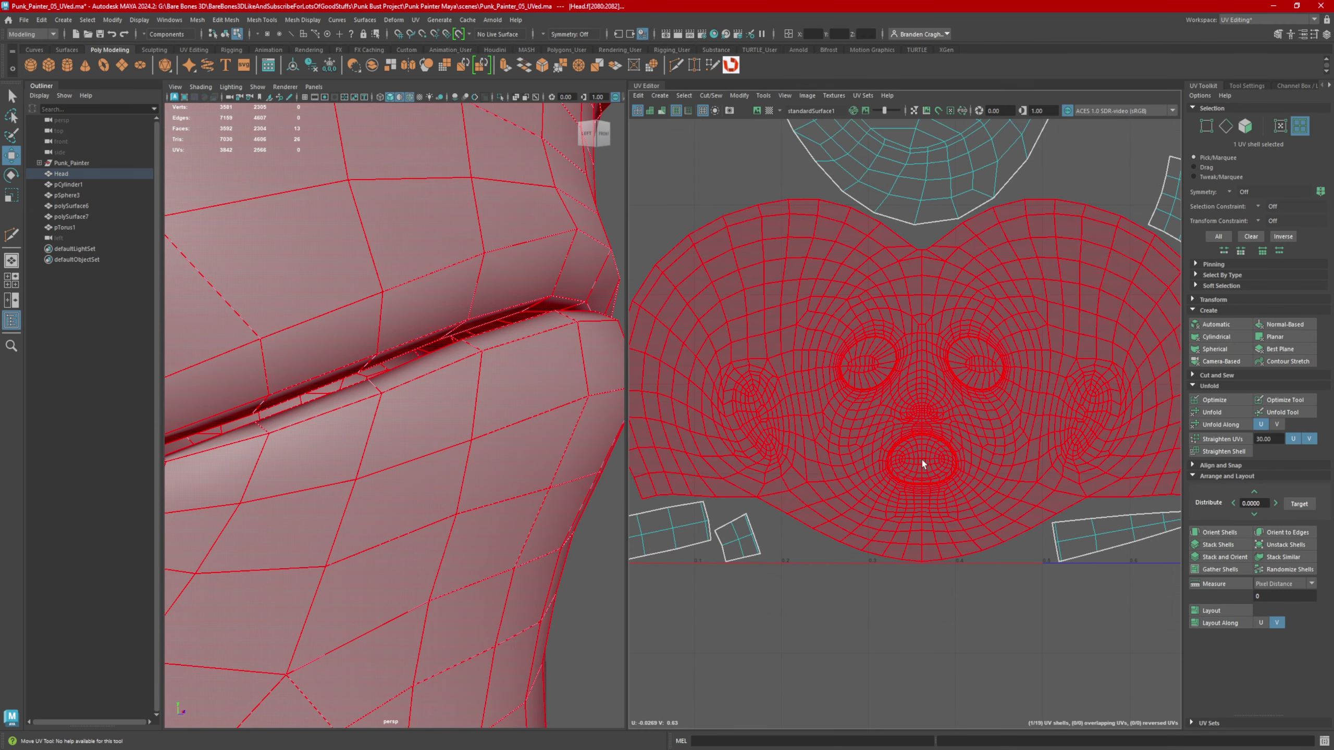
right_drag(512, 318, 510, 270)
alt+drag(510, 270, 525, 347)
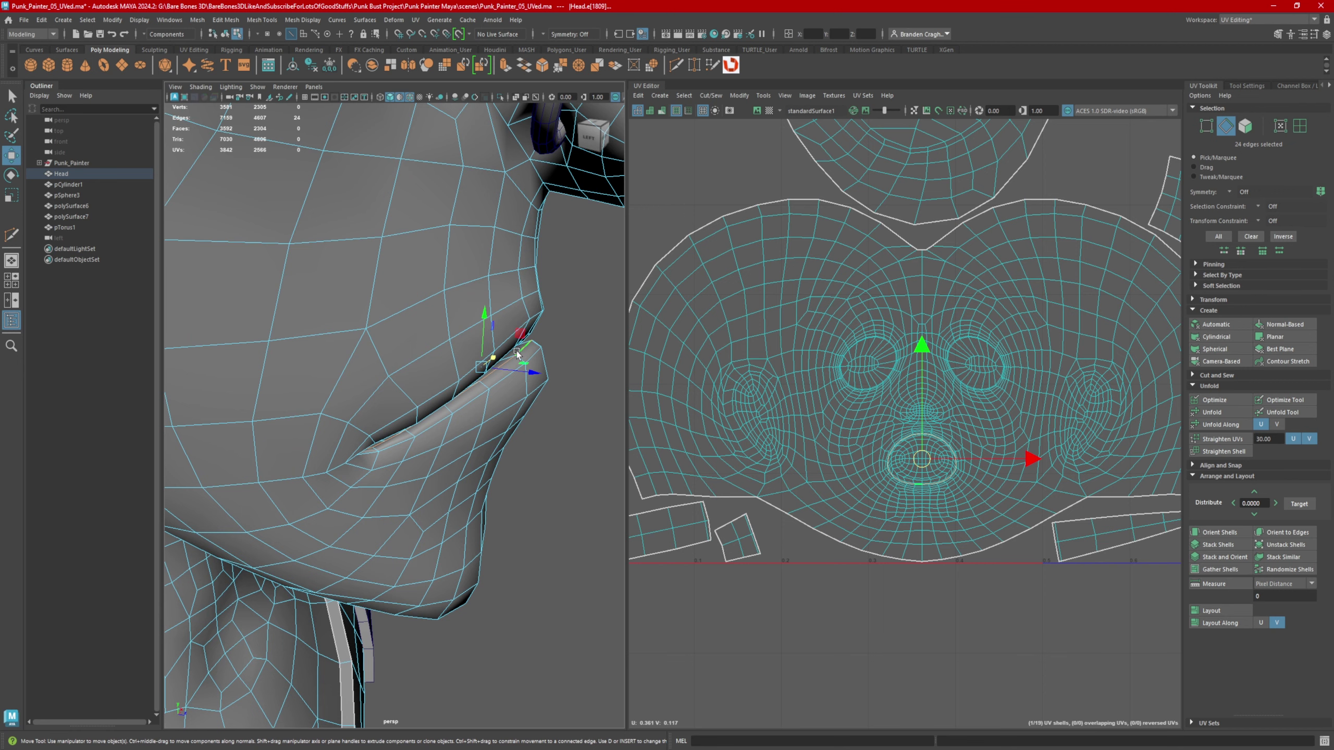
shift+right_drag(749, 166, 735, 185)
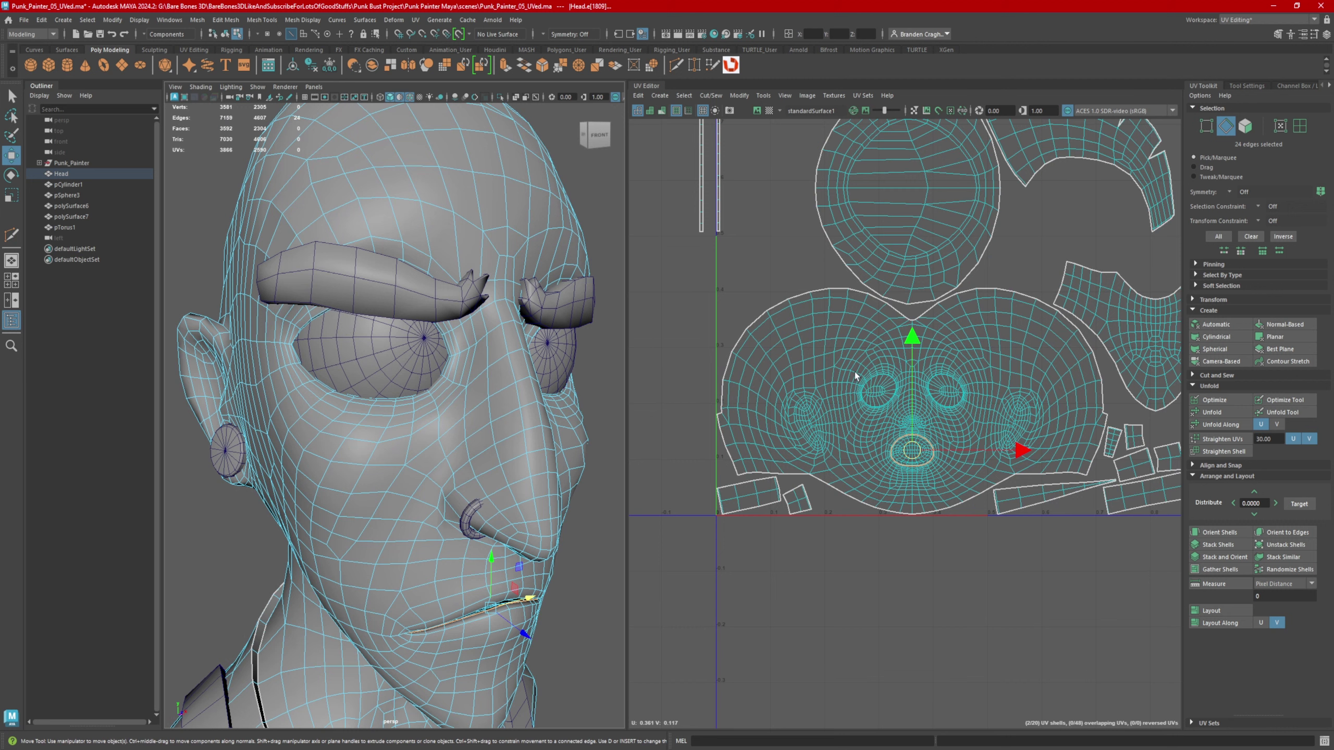
- Select the edge loop behind one ear and turn on World X symmetry to mirror the selection
alt+right_drag(500, 347, 529, 348)
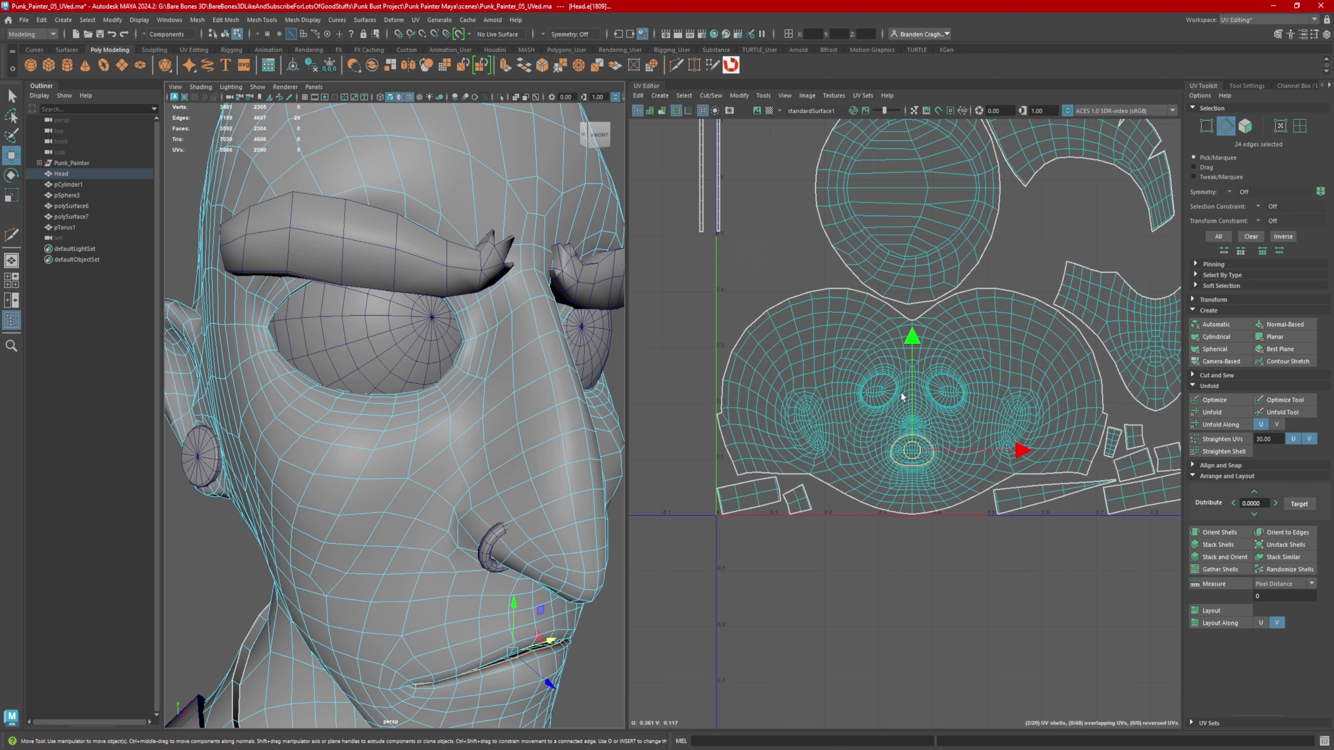
alt+drag(499, 372, 434, 426)
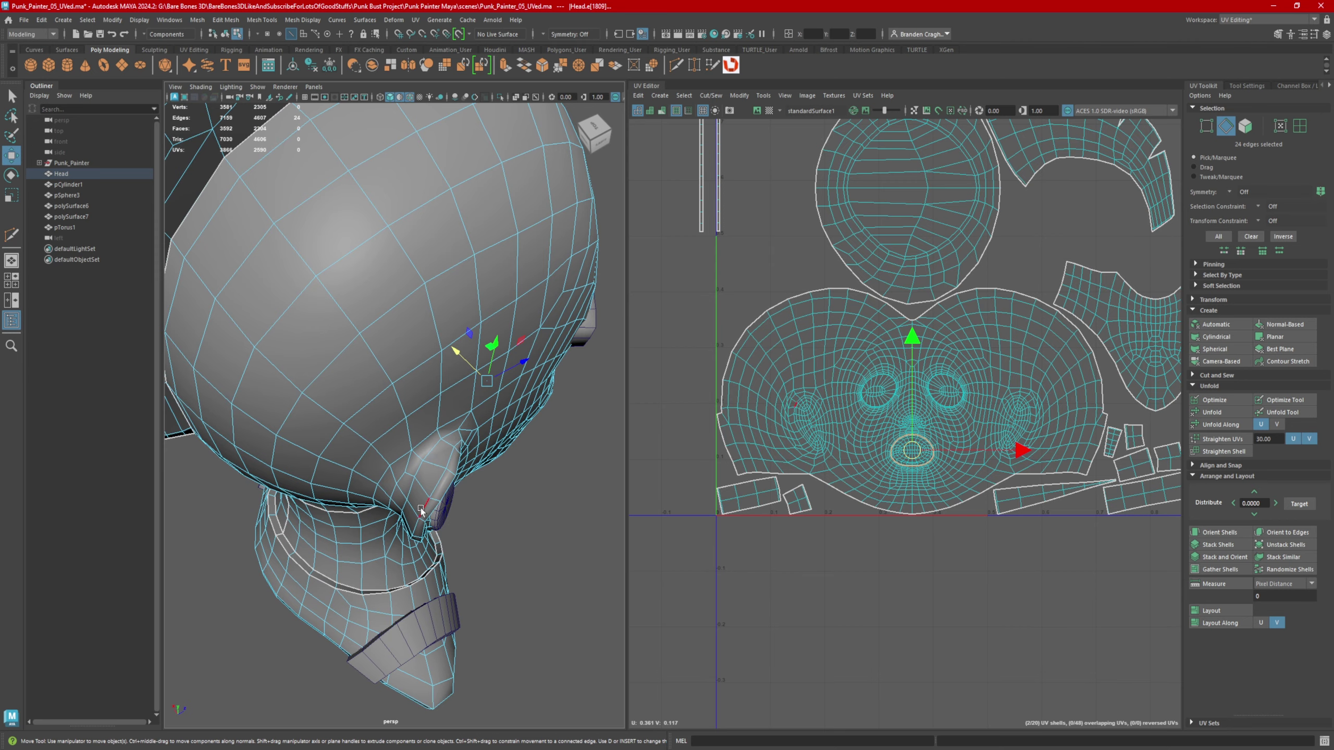
alt+drag(414, 511, 480, 478)
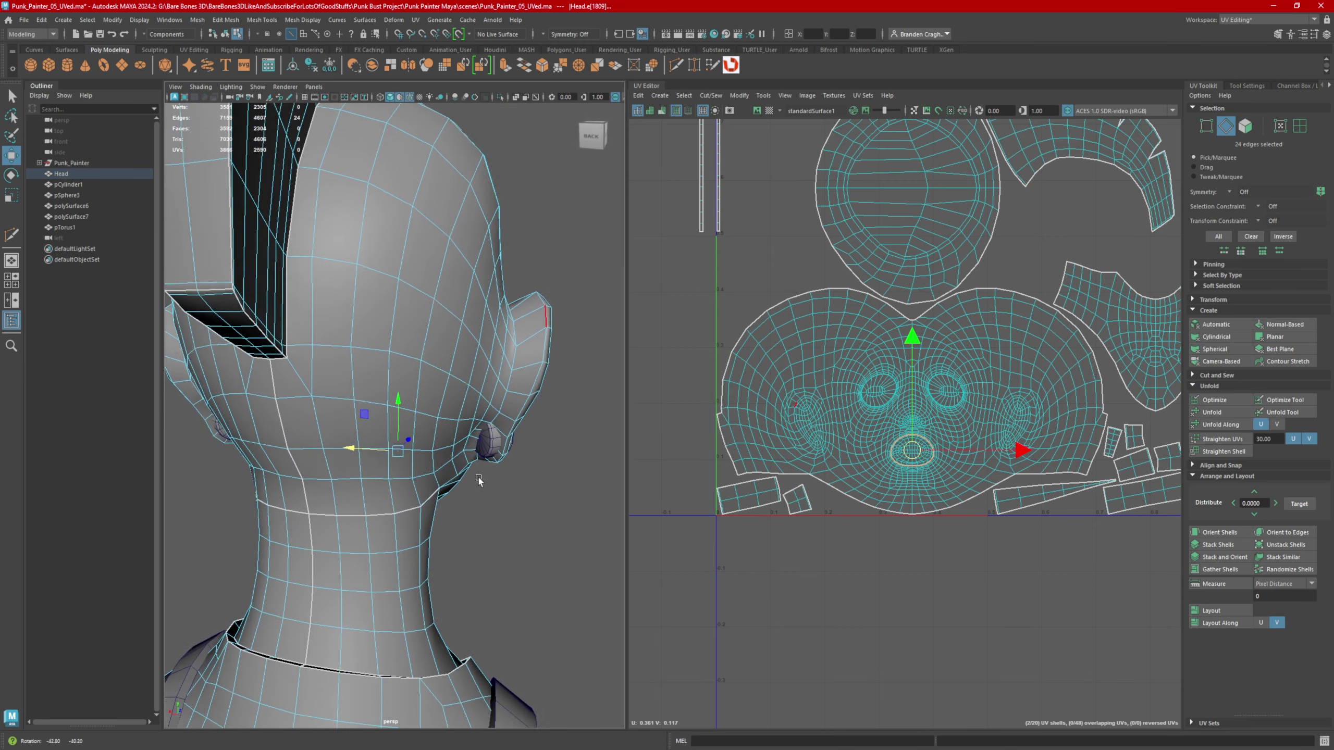
alt+right_drag(479, 478, 551, 415)
alt+drag(551, 414, 476, 382)
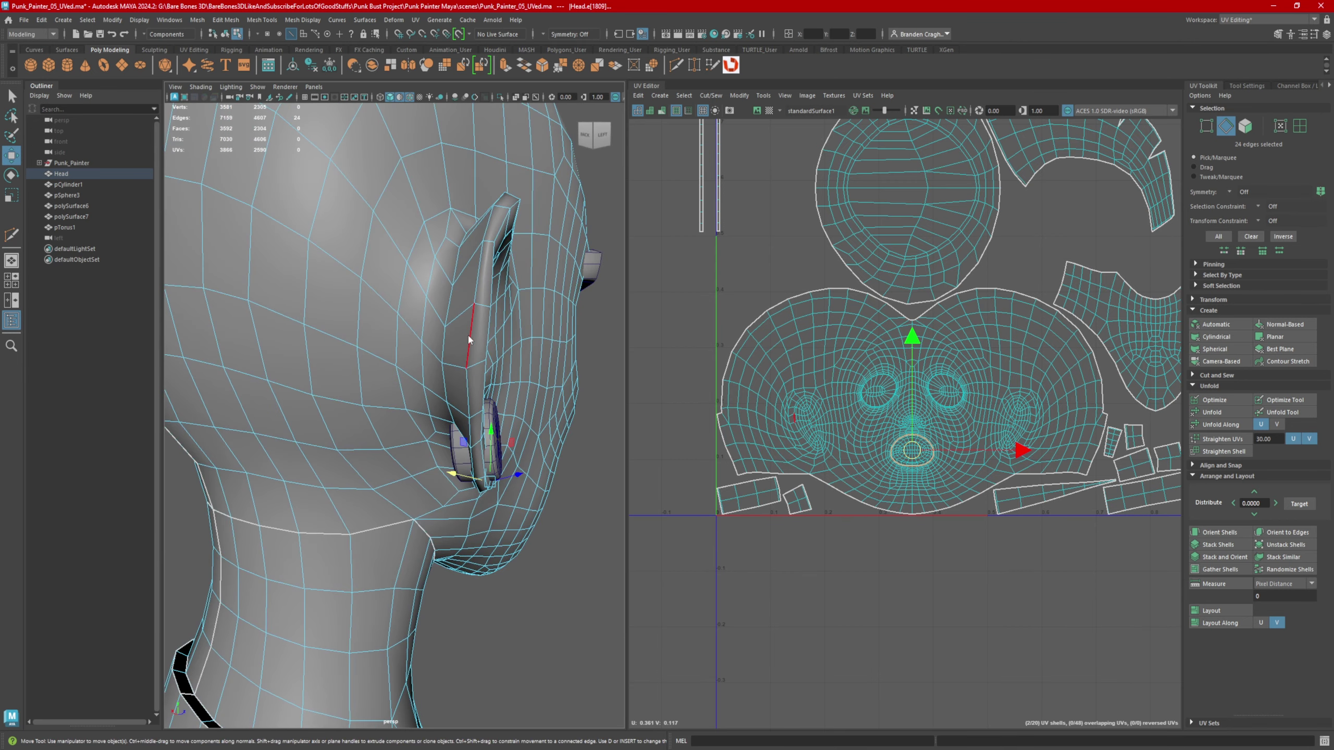
right_drag(468, 335, 469, 306)
double_click(447, 315)
alt+drag(475, 364, 376, 355)
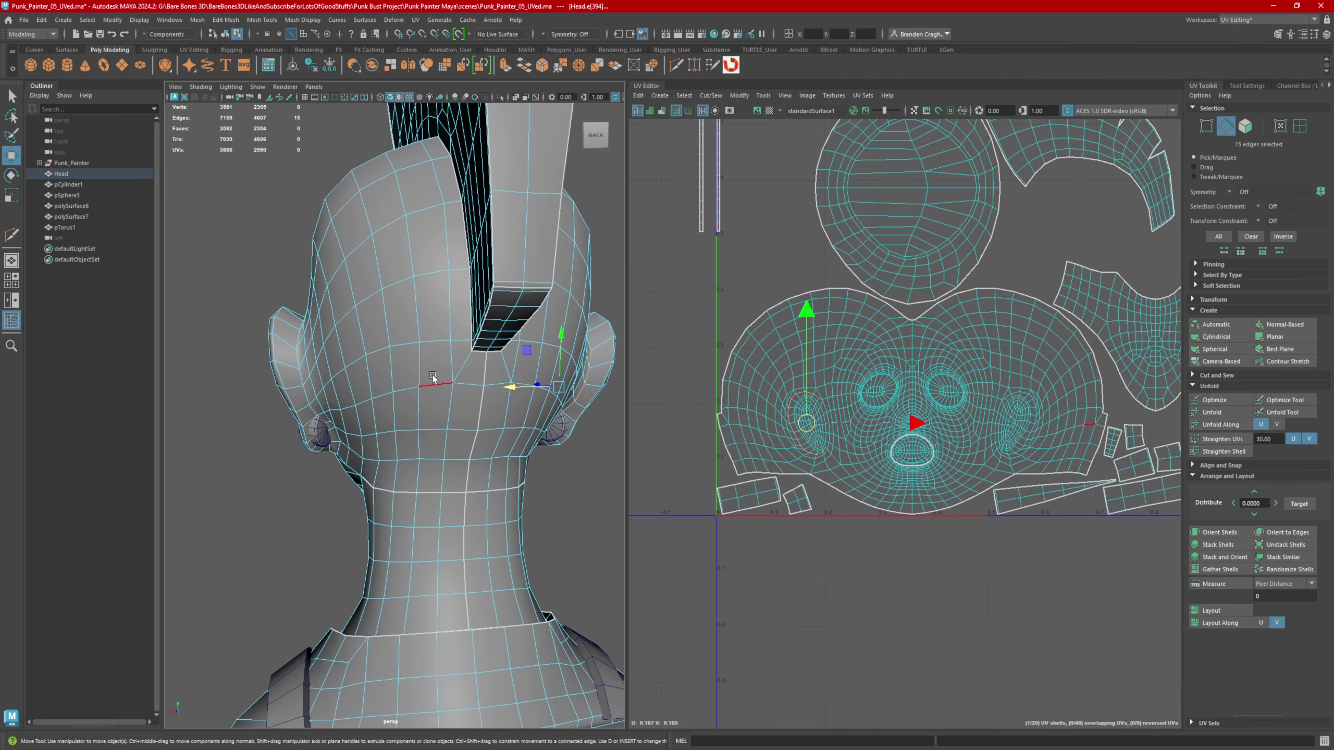
scroll(337, 392, up, 2)
scroll(333, 364, down, 5)
alt+drag(334, 365, 199, 375)
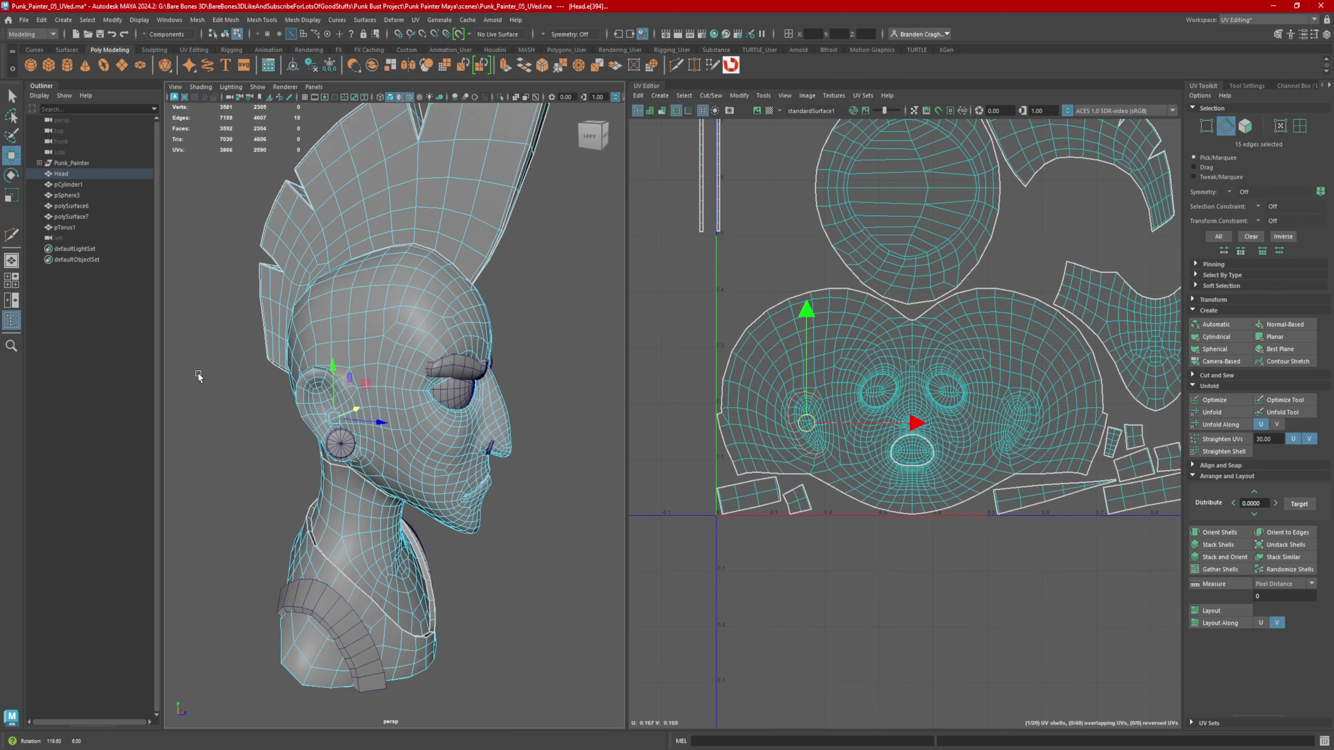
scroll(253, 357, up, 8)
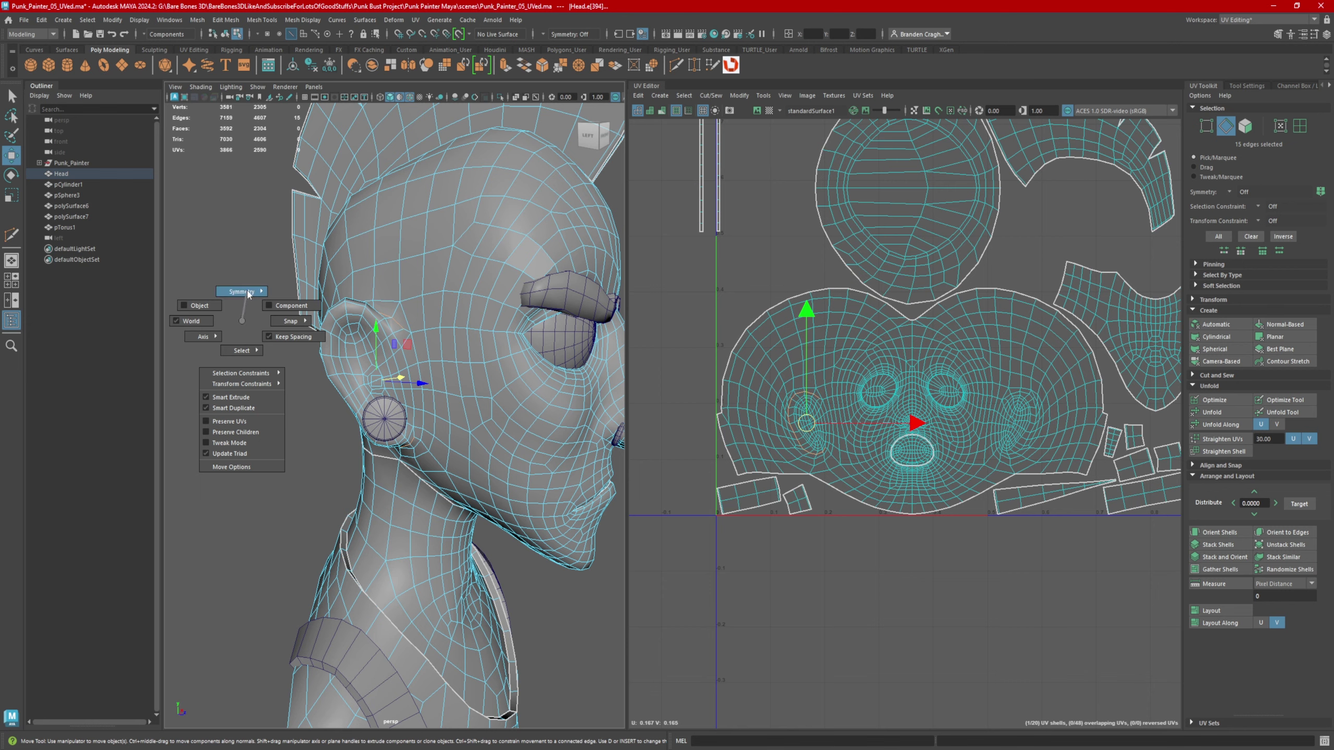
drag(248, 292, 245, 239)
scroll(433, 377, up, 4)
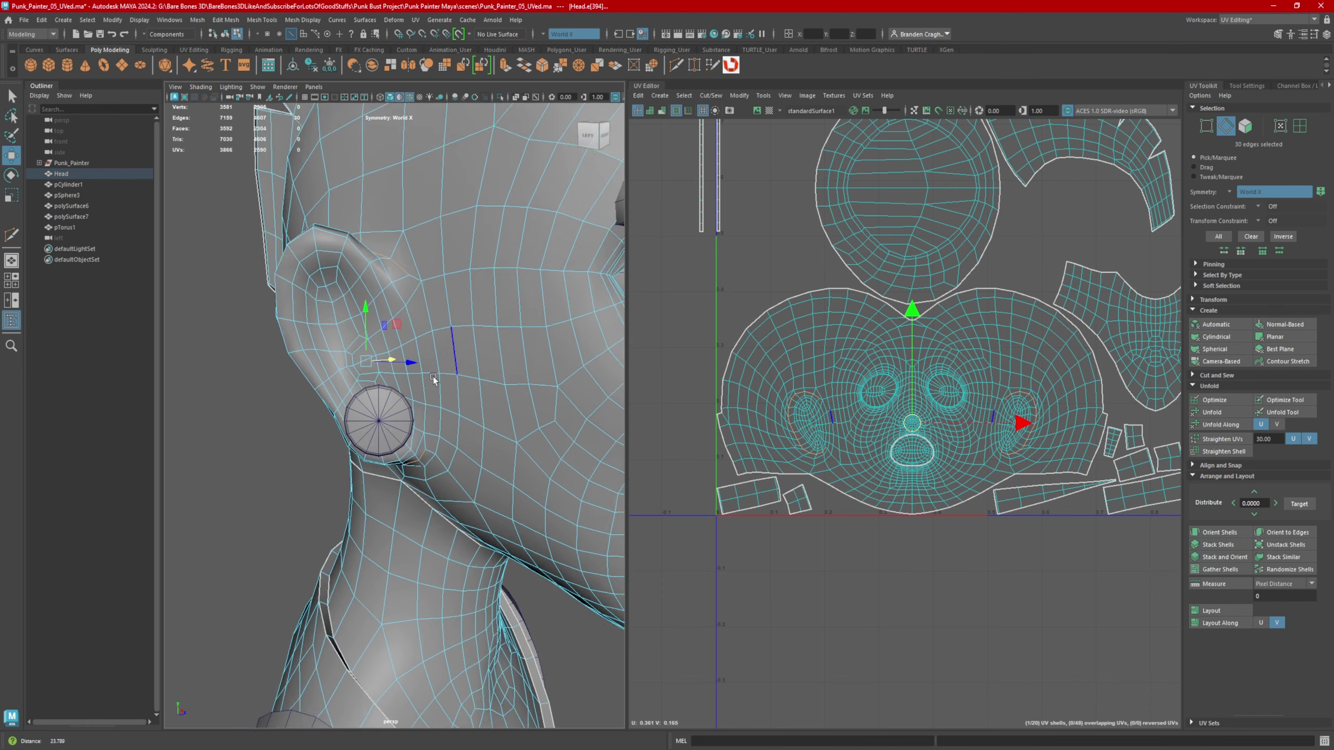
- Complete the mirrored edge selection around the base of both ears and cut it to separate the ear shells
alt+drag(434, 379, 434, 336)
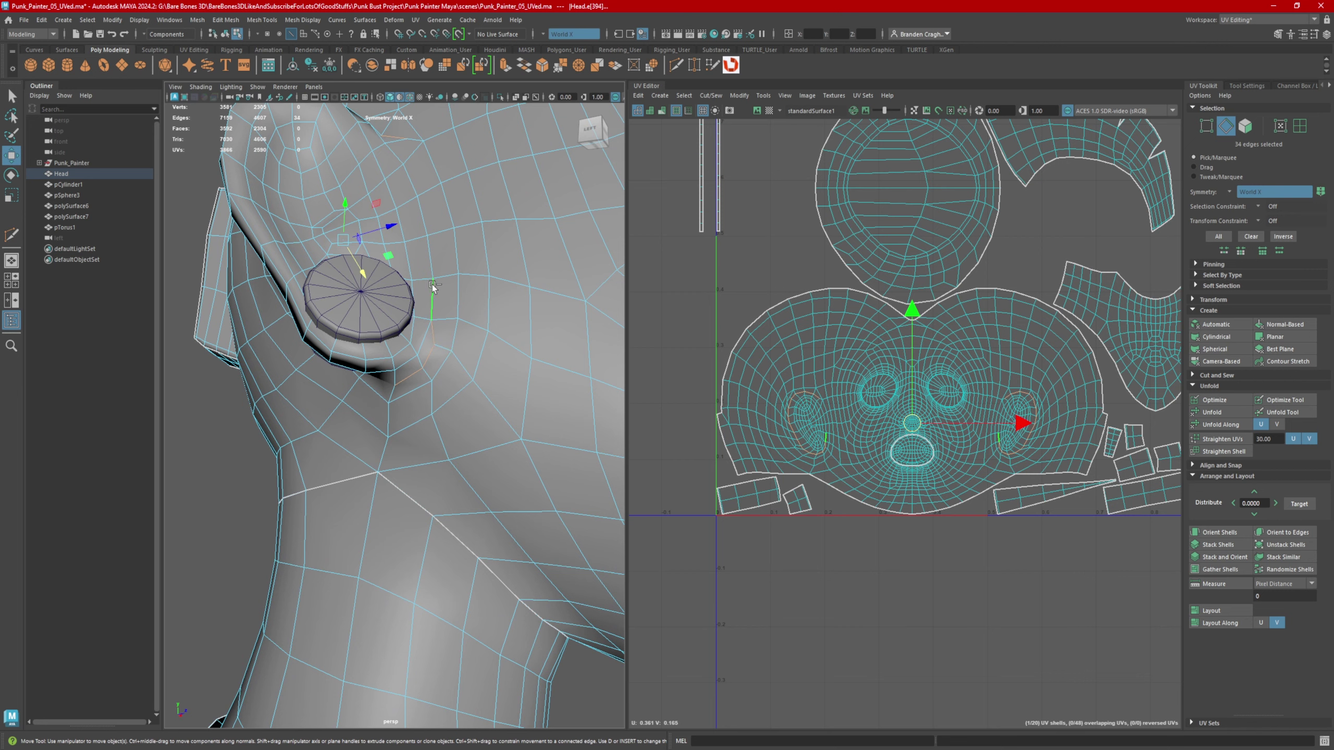
alt+drag(430, 178, 399, 386)
shift+click(355, 348)
ctrl+click(328, 347)
scroll(386, 323, down, 4)
scroll(407, 385, up, 3)
alt+middle_drag(410, 385, 461, 385)
alt+drag(461, 385, 397, 393)
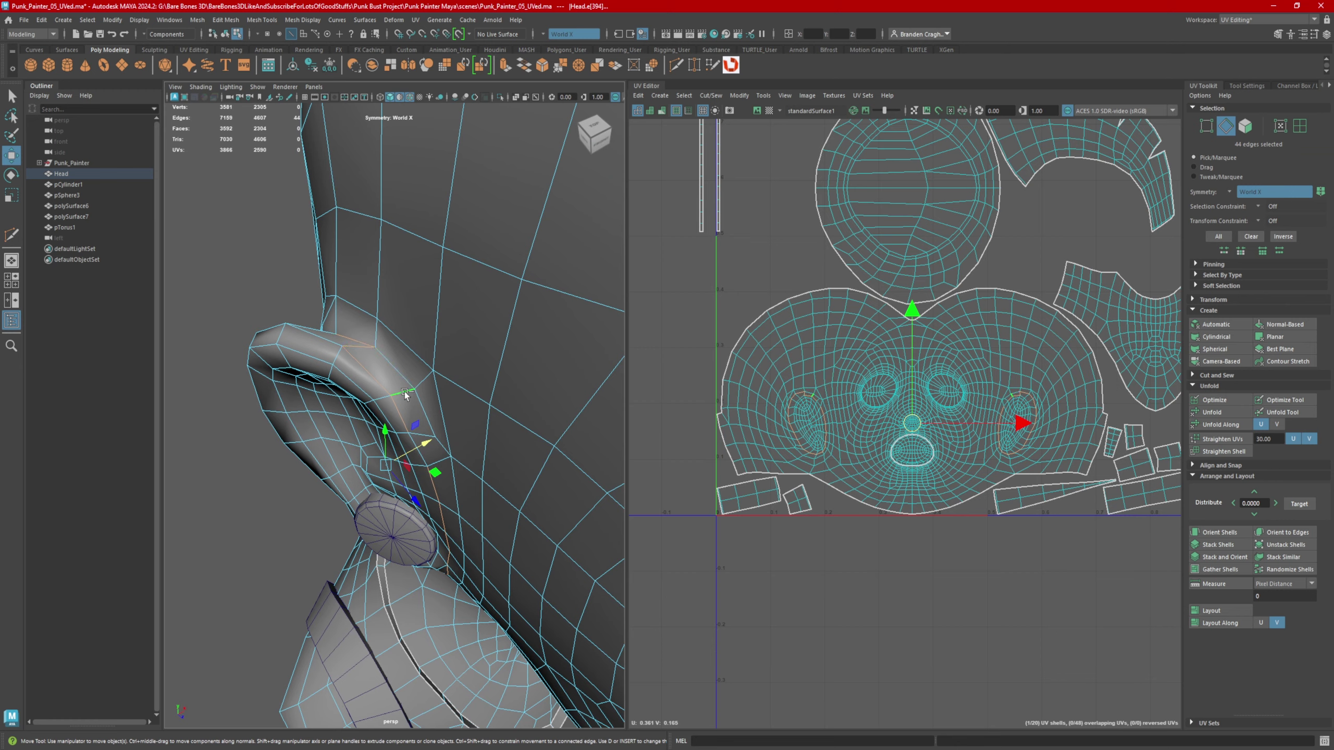
alt+drag(483, 402, 336, 361)
scroll(332, 359, down, 3)
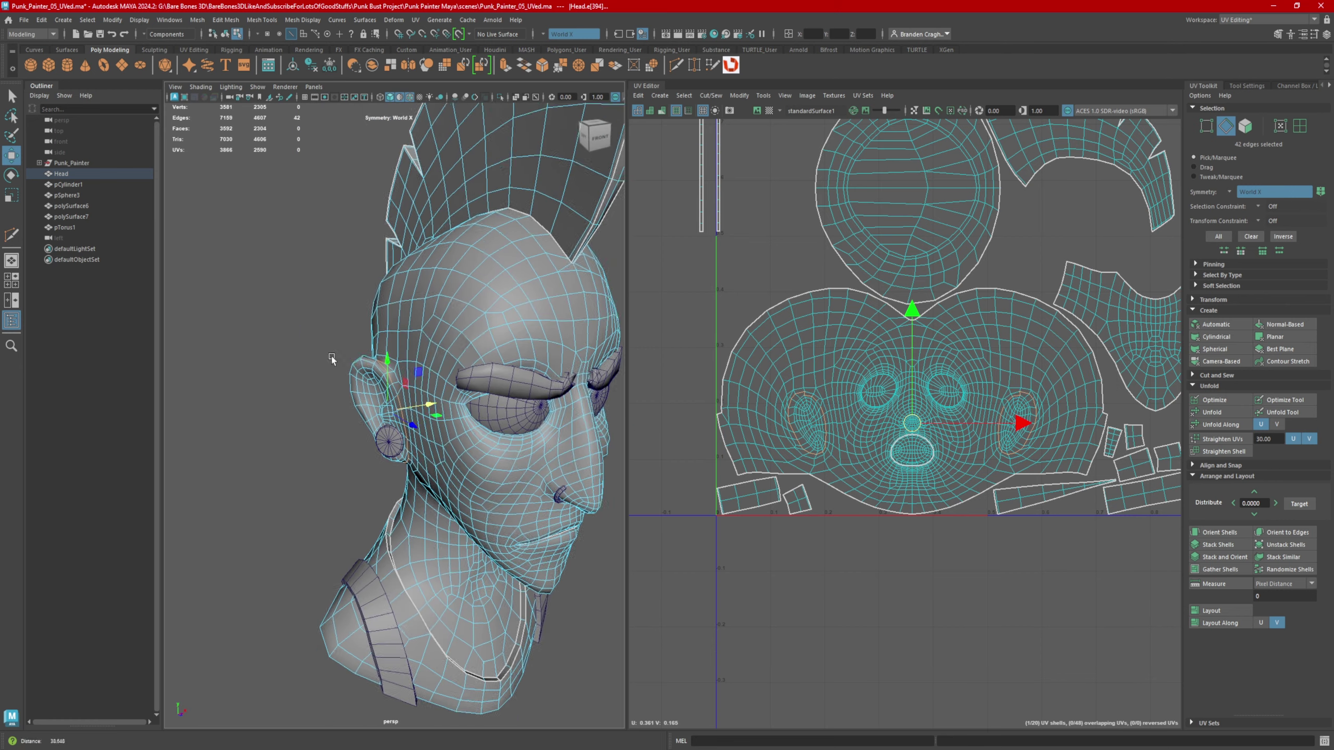
alt+drag(496, 384, 442, 371)
scroll(411, 363, up, 5)
scroll(426, 364, up, 3)
scroll(485, 358, down, 5)
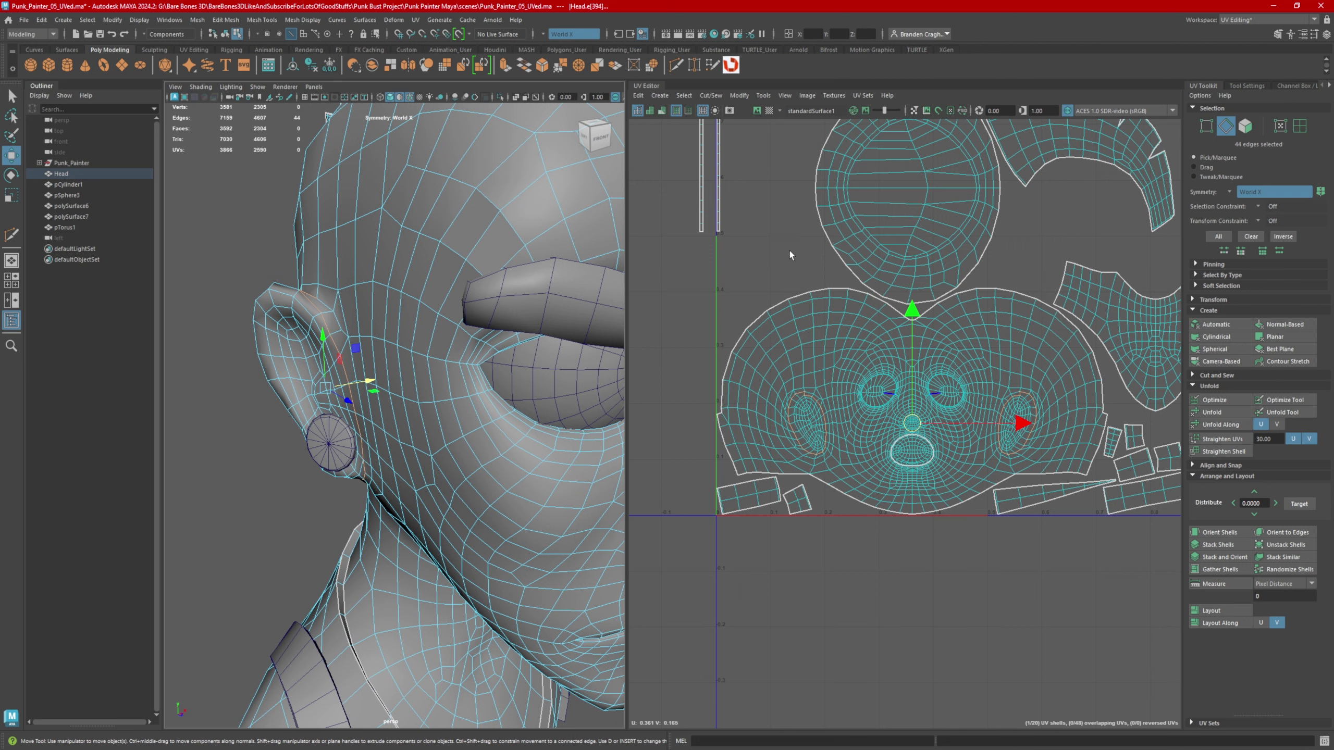
shift+right_drag(793, 247, 867, 351)
scroll(868, 351, down, 2)
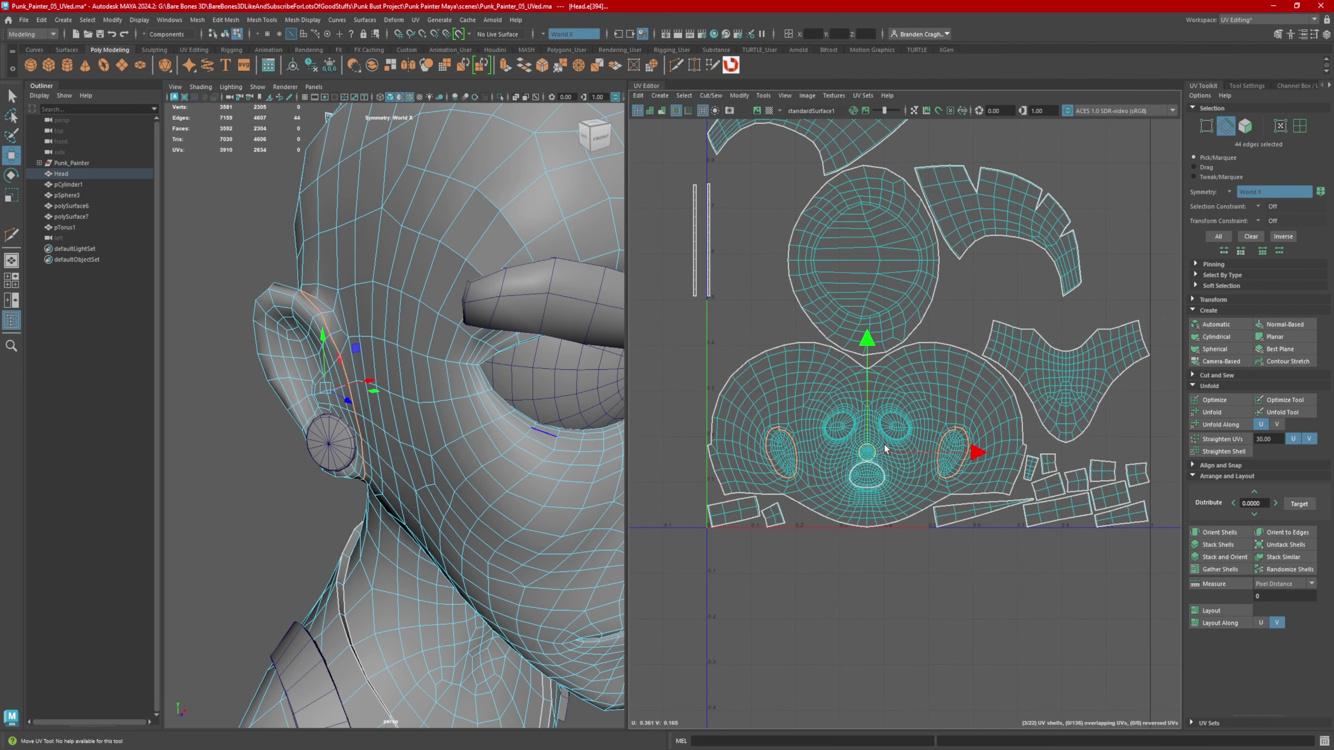
alt+middle_drag(868, 270, 850, 338)
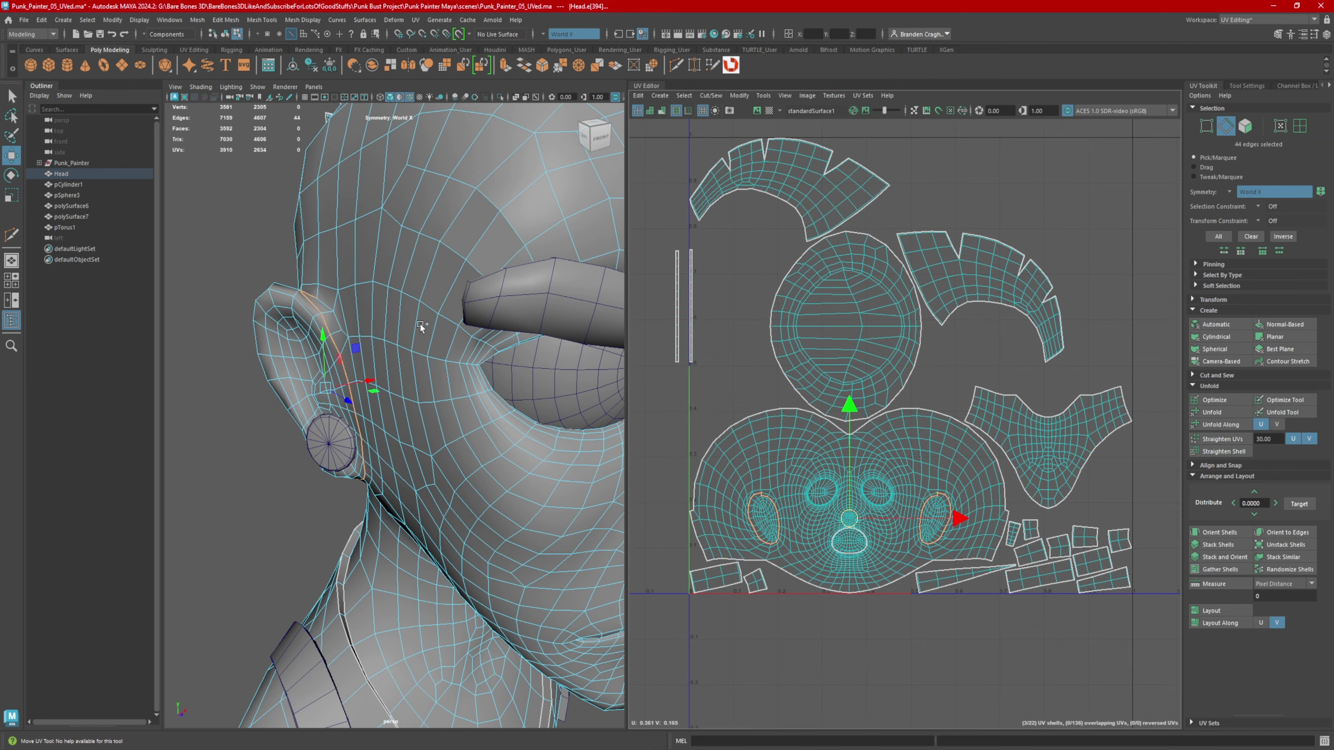
- Return the head to object selection and isolate it in the viewport, hiding the eyes, eyebrows and accessories
scroll(420, 324, down, 5)
alt+drag(493, 304, 438, 263)
scroll(479, 275, up, 5)
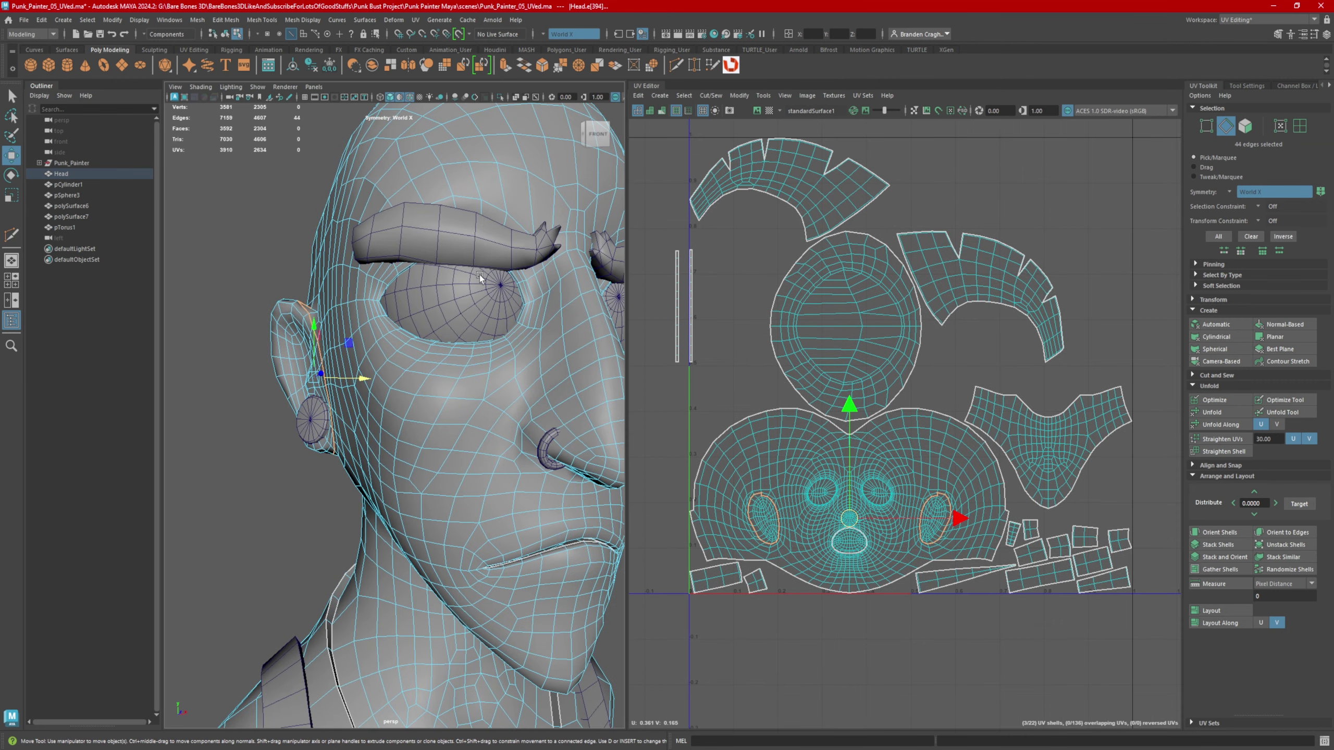
right_drag(476, 238, 507, 210)
alt+middle_drag(501, 205, 472, 273)
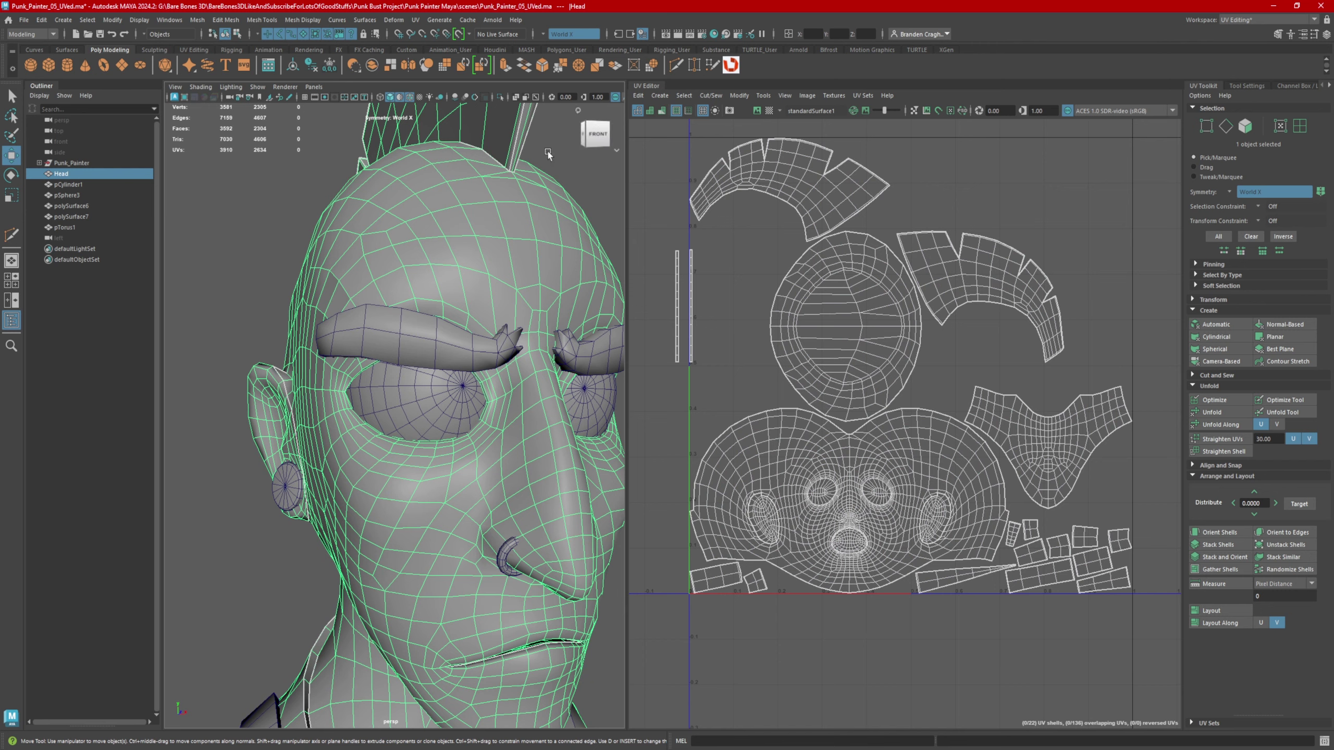
click(500, 97)
scroll(476, 333, up, 8)
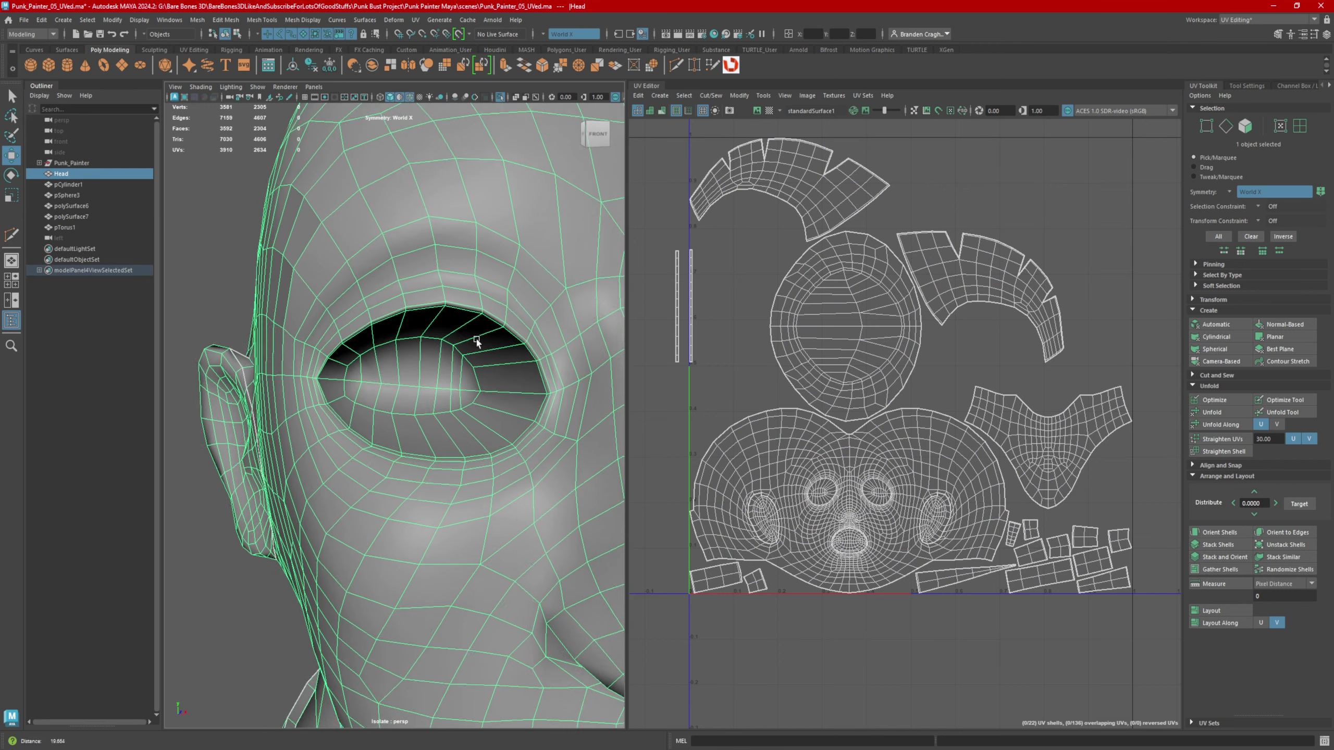
scroll(385, 321, down, 8)
alt+drag(385, 322, 336, 314)
alt+middle_drag(353, 320, 352, 267)
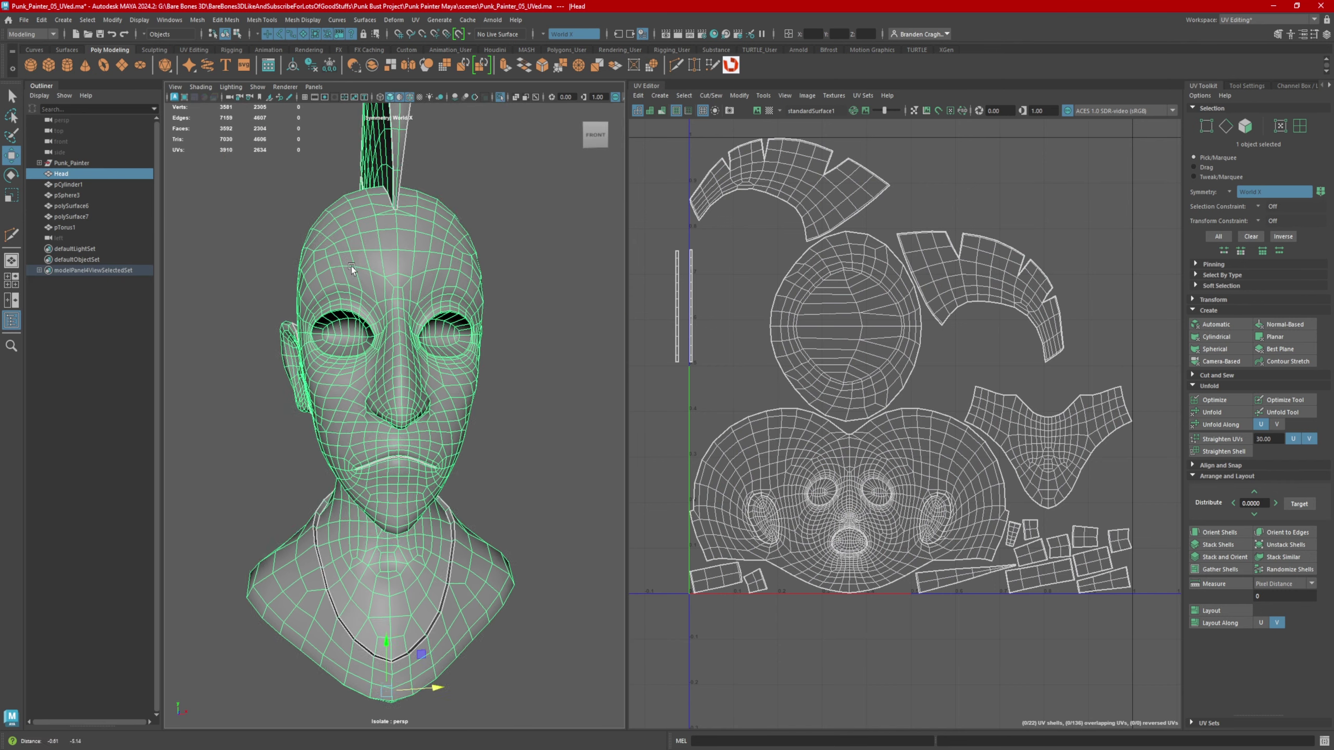
- Select the edge loop around the underside rim of the bust and cut it to separate the flat base from the sides
alt+drag(362, 302, 421, 308)
scroll(421, 362, up, 3)
alt+middle_drag(421, 546, 421, 419)
alt+drag(421, 419, 431, 370)
right_drag(431, 371, 446, 323)
mouse_move(446, 323)
alt+mouse_down()
mouse_move(452, 338)
mouse_move(472, 336)
mouse_move(440, 323)
alt+mouse_up()
double_click(450, 338)
scroll(421, 352, up, 3)
shift+click(461, 325)
shift+double_click(461, 326)
shift+double_click(345, 334)
alt+drag(345, 334, 506, 361)
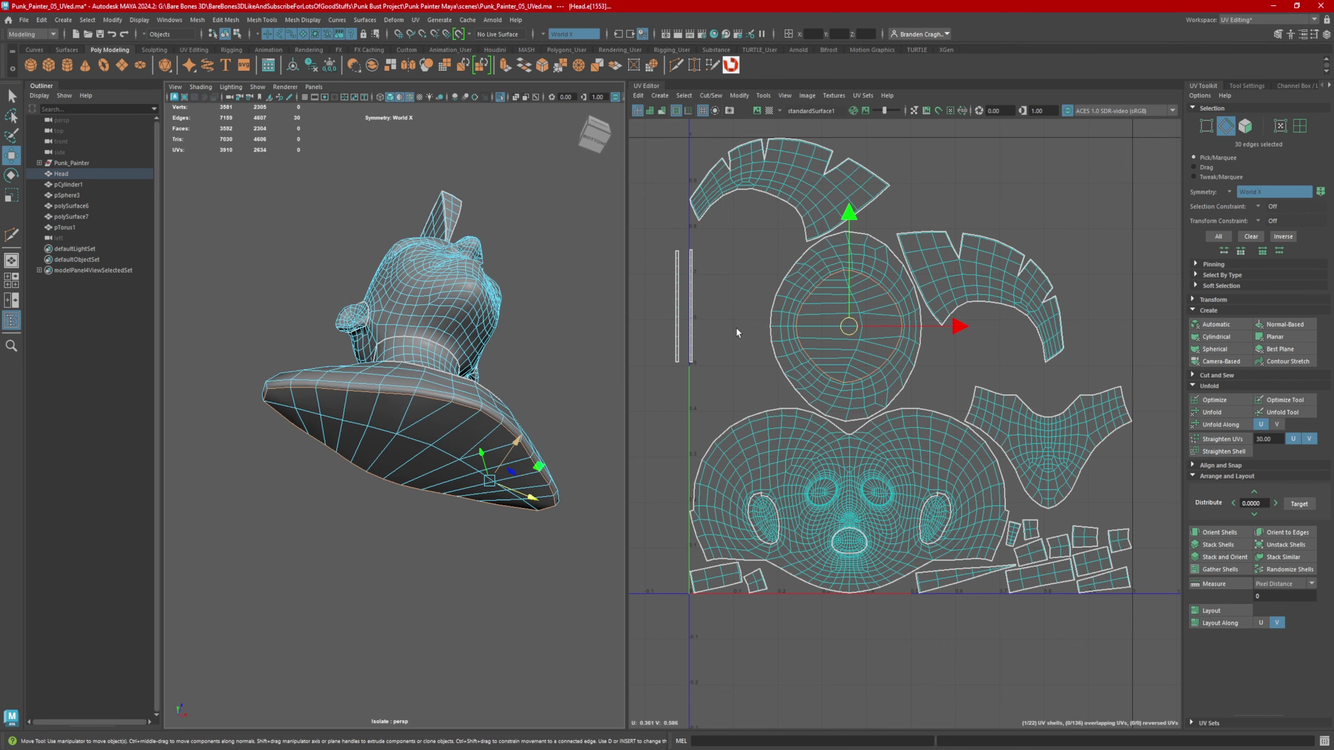
shift+right_drag(736, 328, 699, 347)
- Select the vertical back-centre edges between the neckline and the bust's lower rim and cut them to open the ring shell
alt+drag(490, 391, 637, 466)
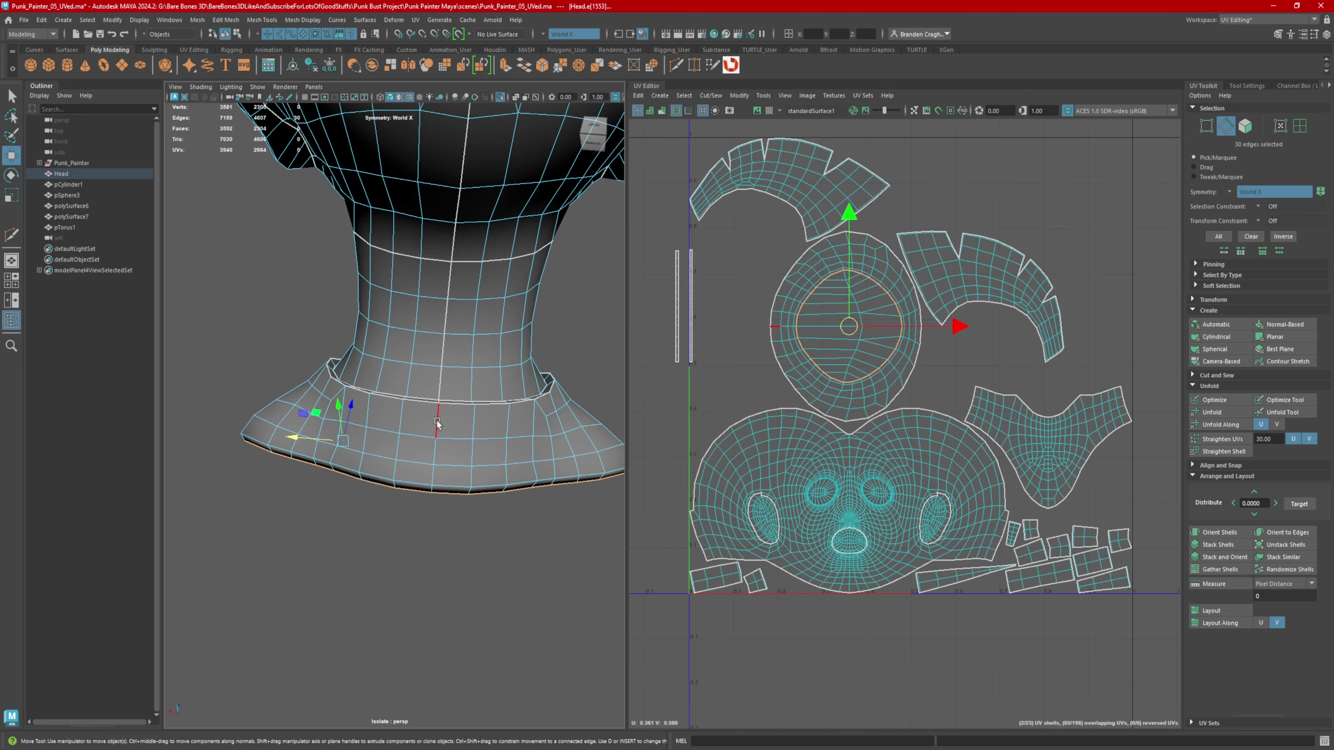
click(439, 419)
alt+drag(435, 481, 437, 444)
alt+right_drag(438, 444, 471, 431)
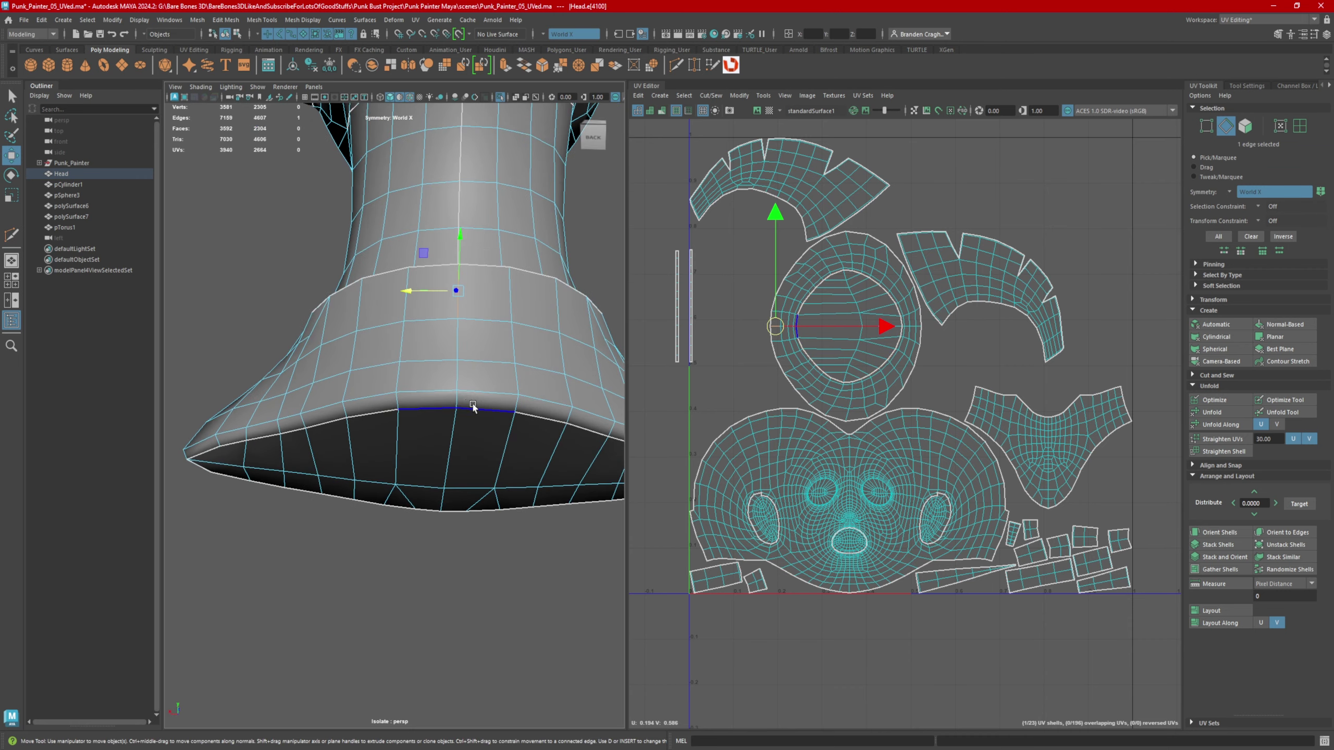
shift+double_click(458, 400)
alt+drag(530, 409, 355, 432)
scroll(353, 450, down, 5)
alt+drag(446, 415, 389, 446)
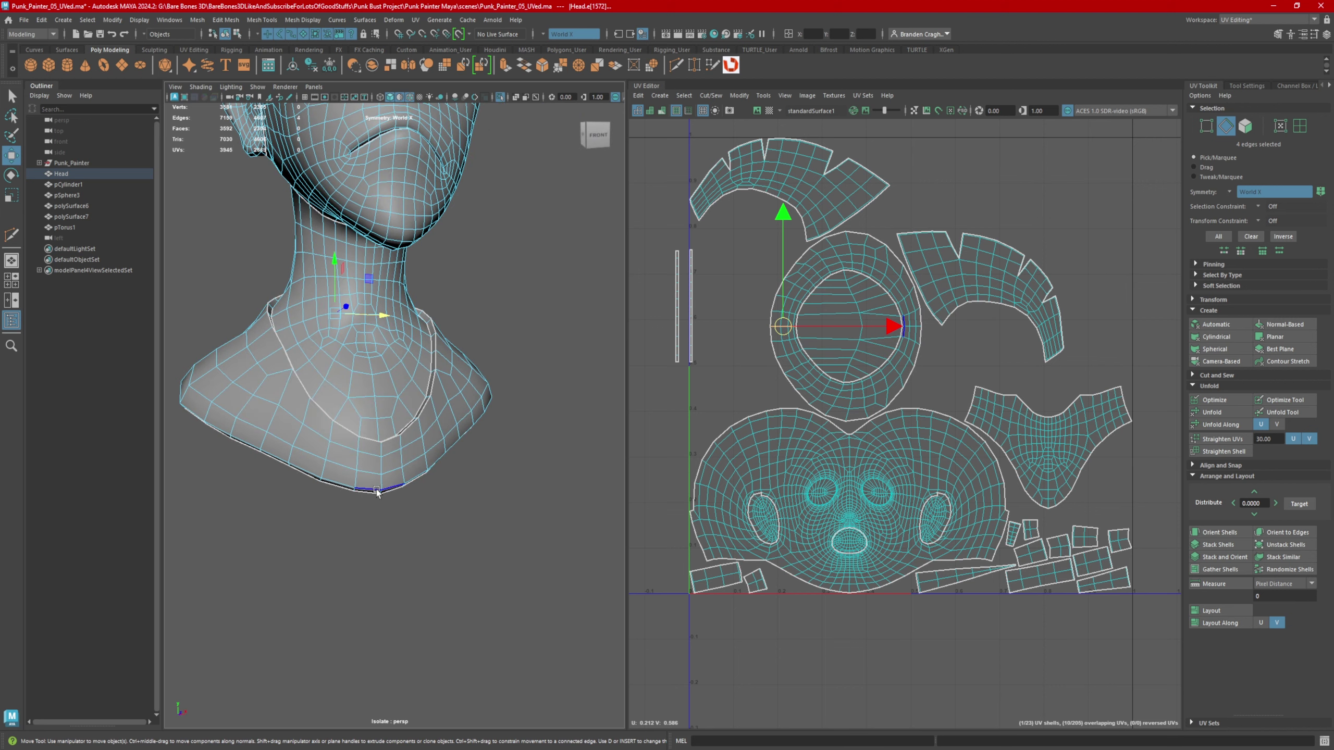
- Try to unfold all of the head's UV shells together, including the straightened neckline strips, and undo the unfold
scroll(484, 339, down, 5)
alt+drag(484, 339, 452, 336)
alt+middle_drag(452, 336, 465, 426)
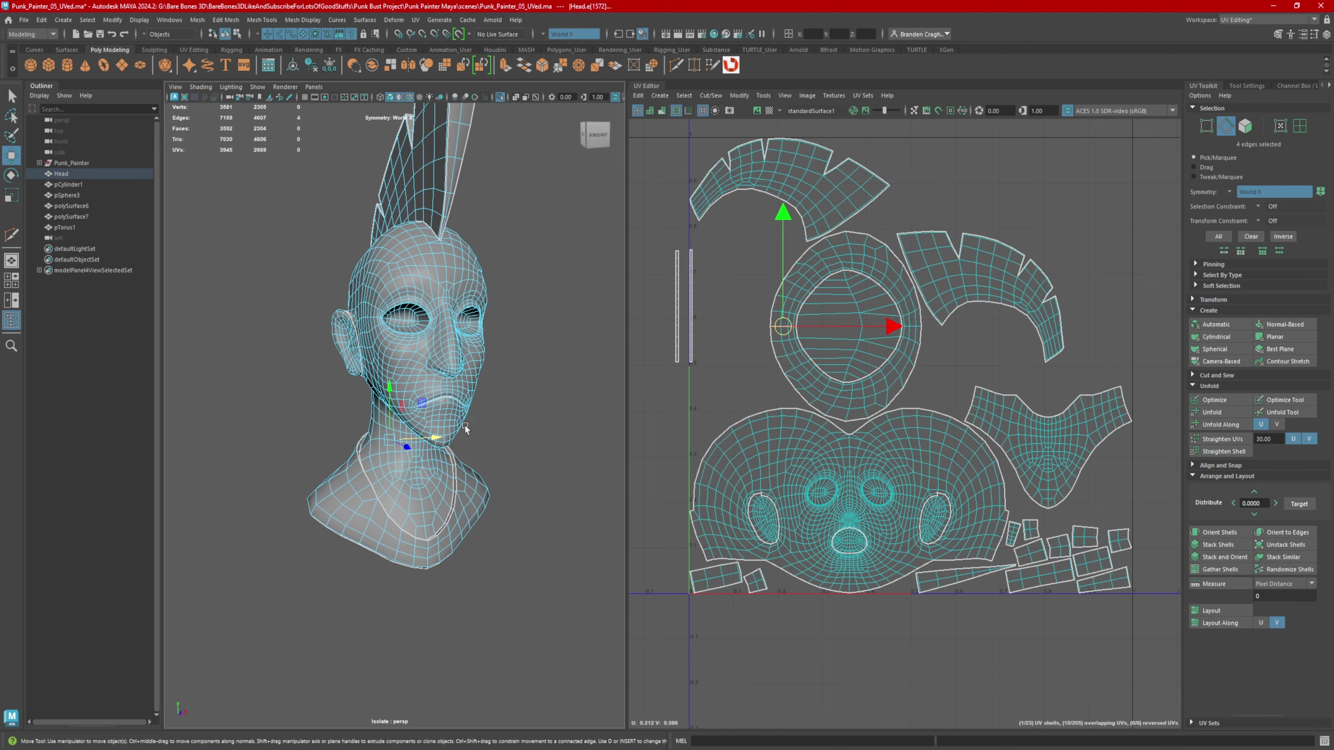
alt+drag(465, 425, 496, 423)
right_drag(885, 328, 811, 310)
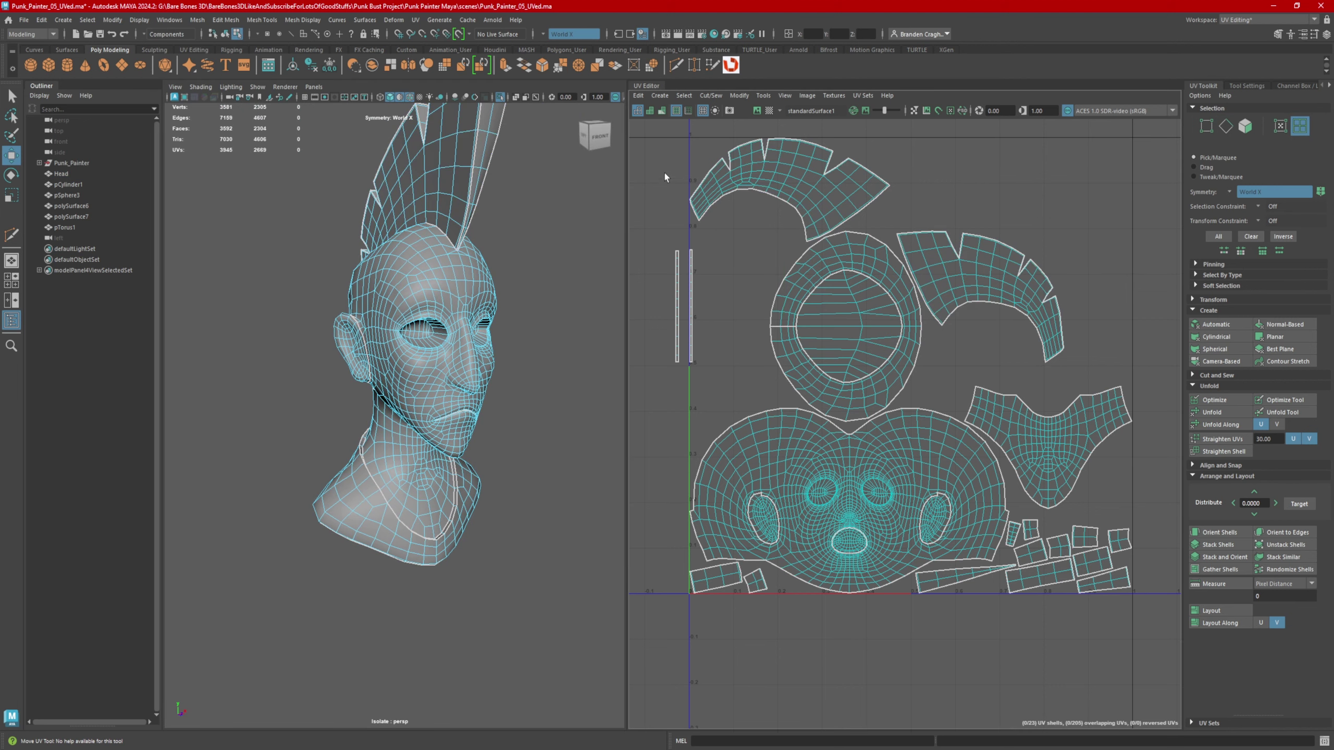
drag(665, 173, 1149, 650)
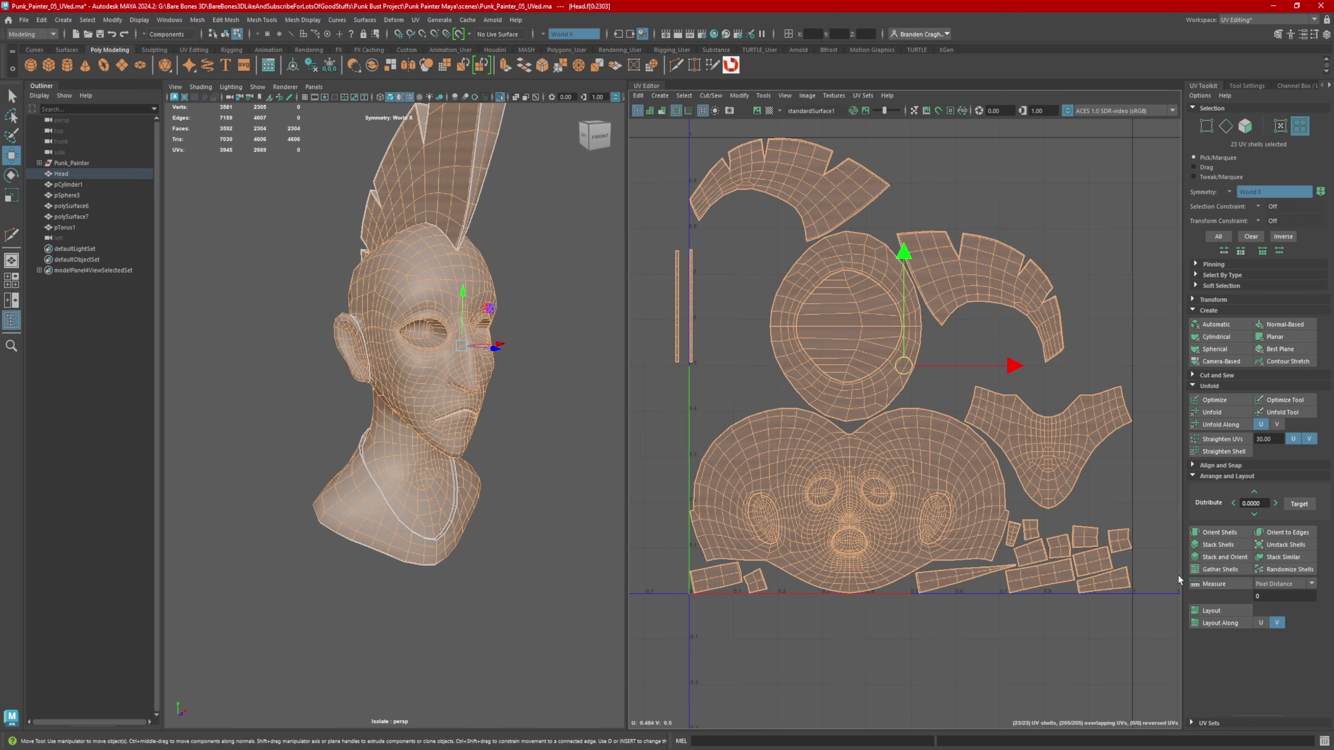
click(1212, 413)
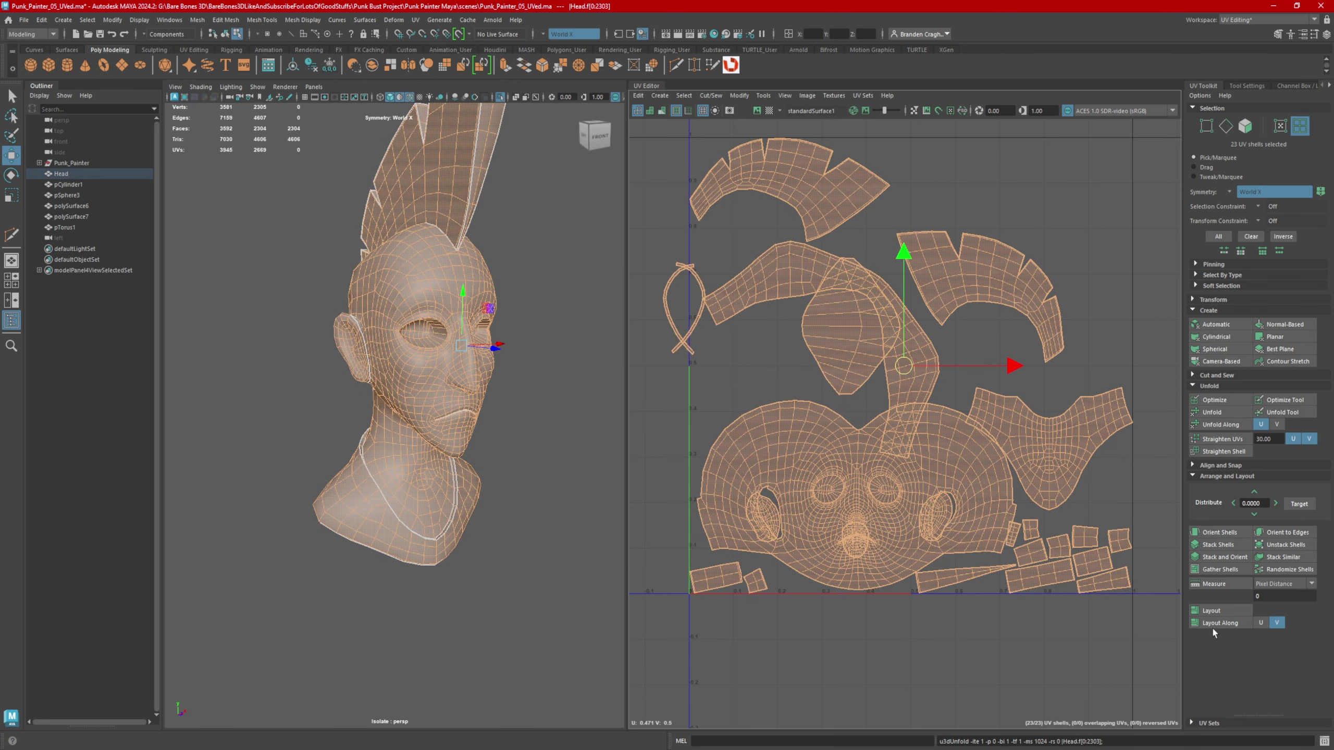
scroll(1010, 394, down, 2)
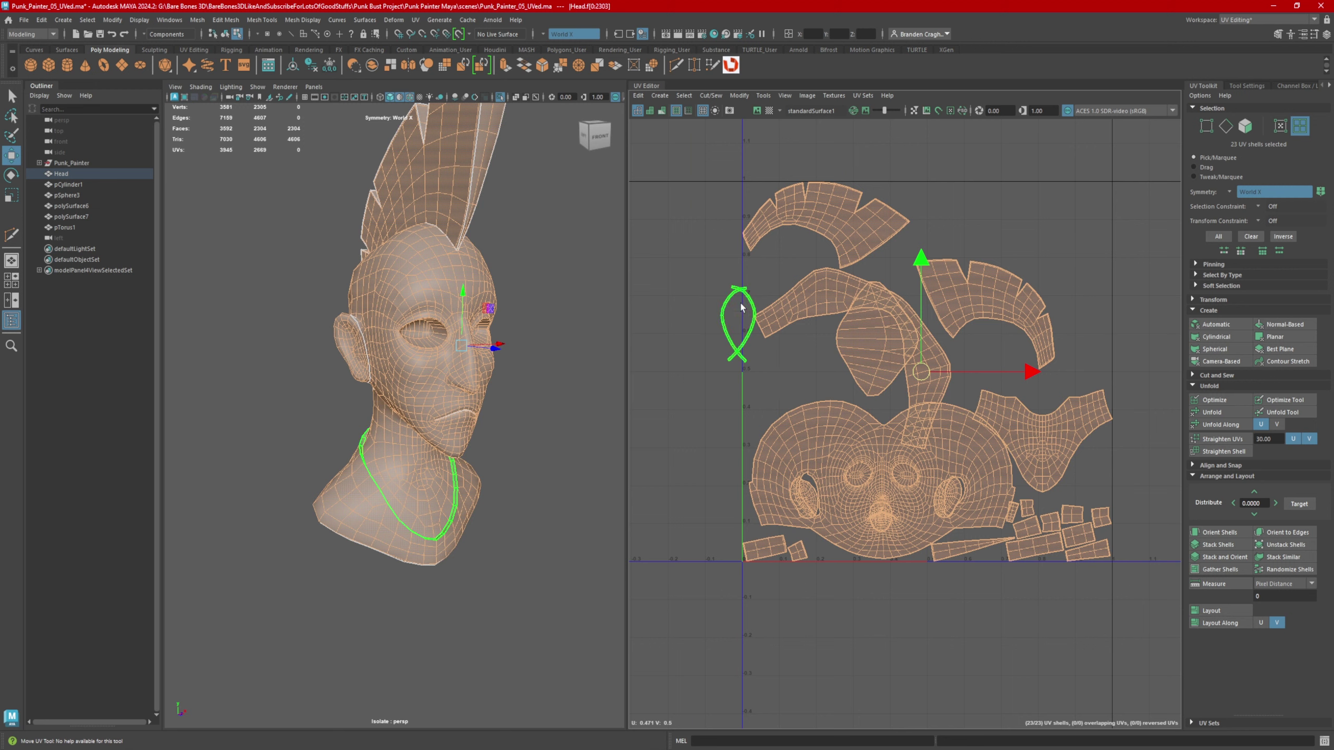
key(ctrl+z)
- Move the two straight neckline strips out of the UV tile and unfold all the remaining shells without them
right_drag(759, 323, 712, 306)
mouse_move(723, 321)
mouse_down()
mouse_move(798, 323)
mouse_move(732, 319)
mouse_up()
drag(741, 169, 1130, 652)
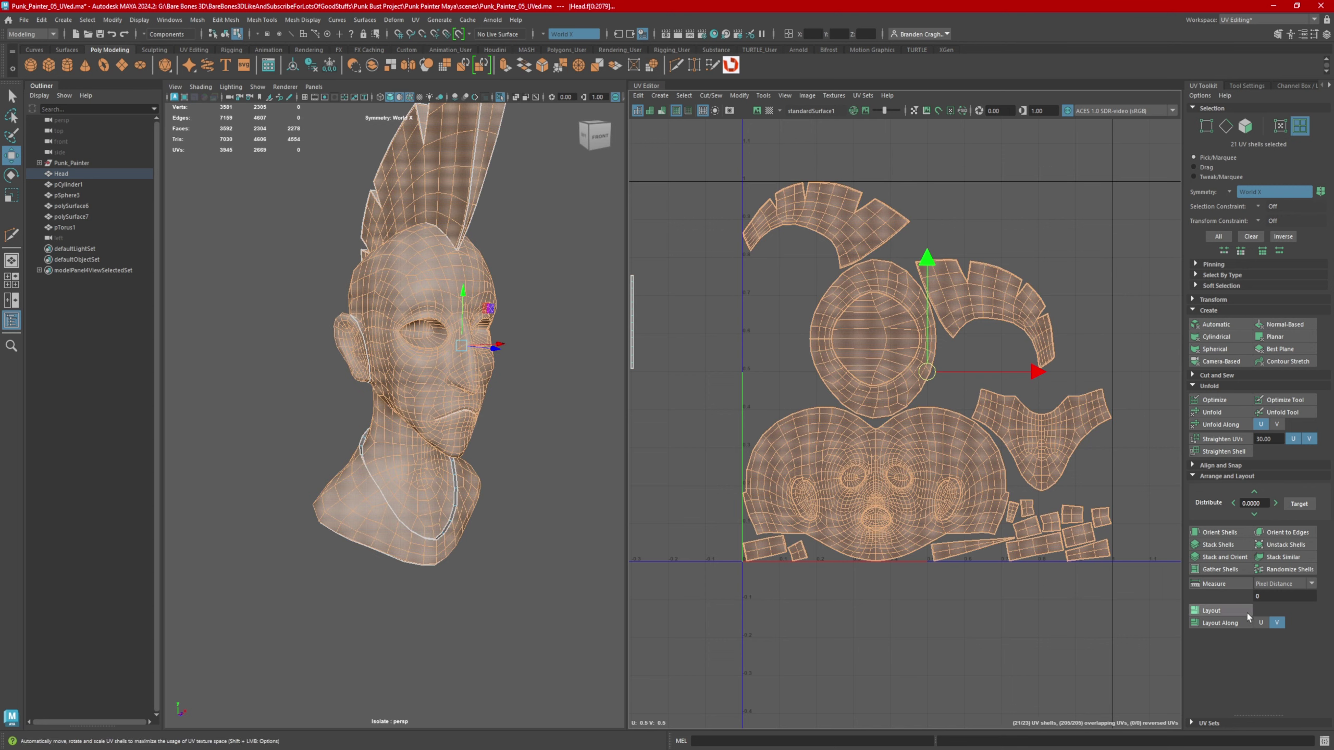
click(1225, 424)
- Select every UV shell, including the neckline strips, and run Layout to pack them into the tile
scroll(999, 499, down, 2)
drag(655, 254, 1086, 601)
click(1231, 612)
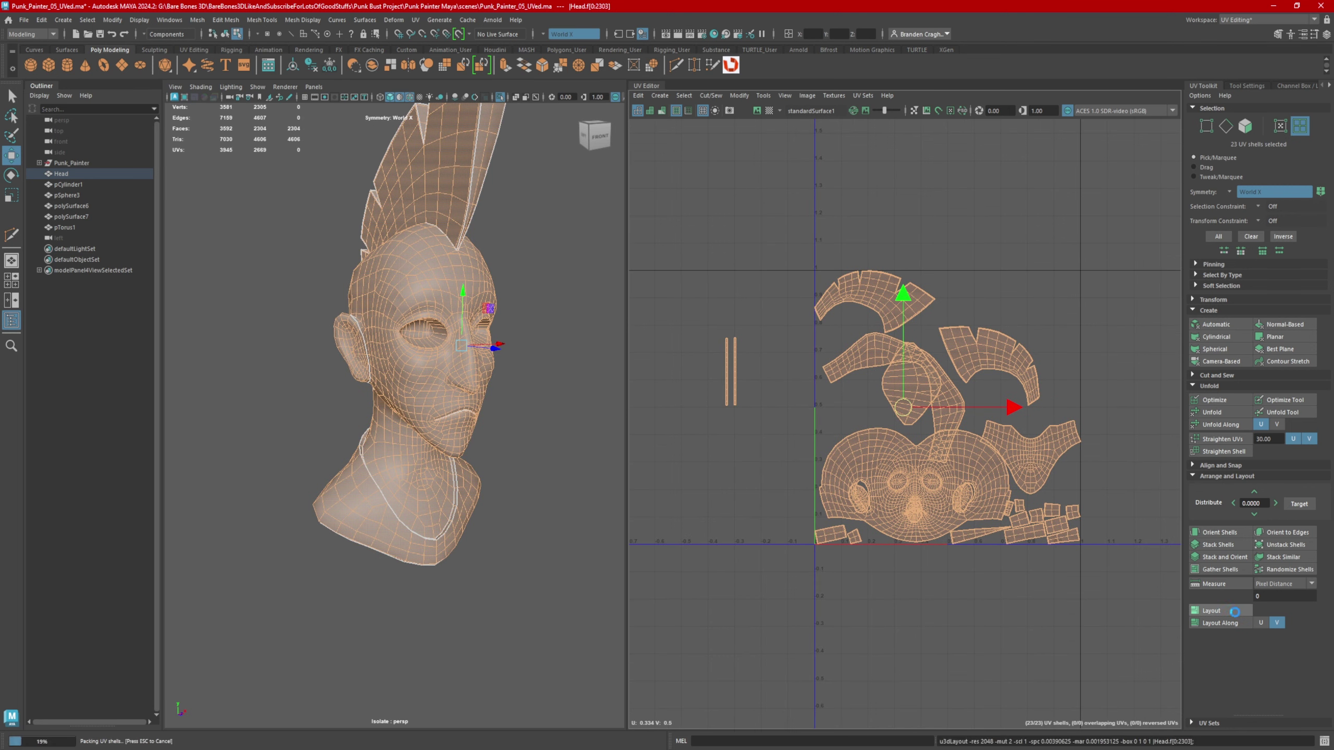
- Select the front-centre edges that cross the bust's curved outer ring shell as its alignment reference
scroll(998, 473, up, 5)
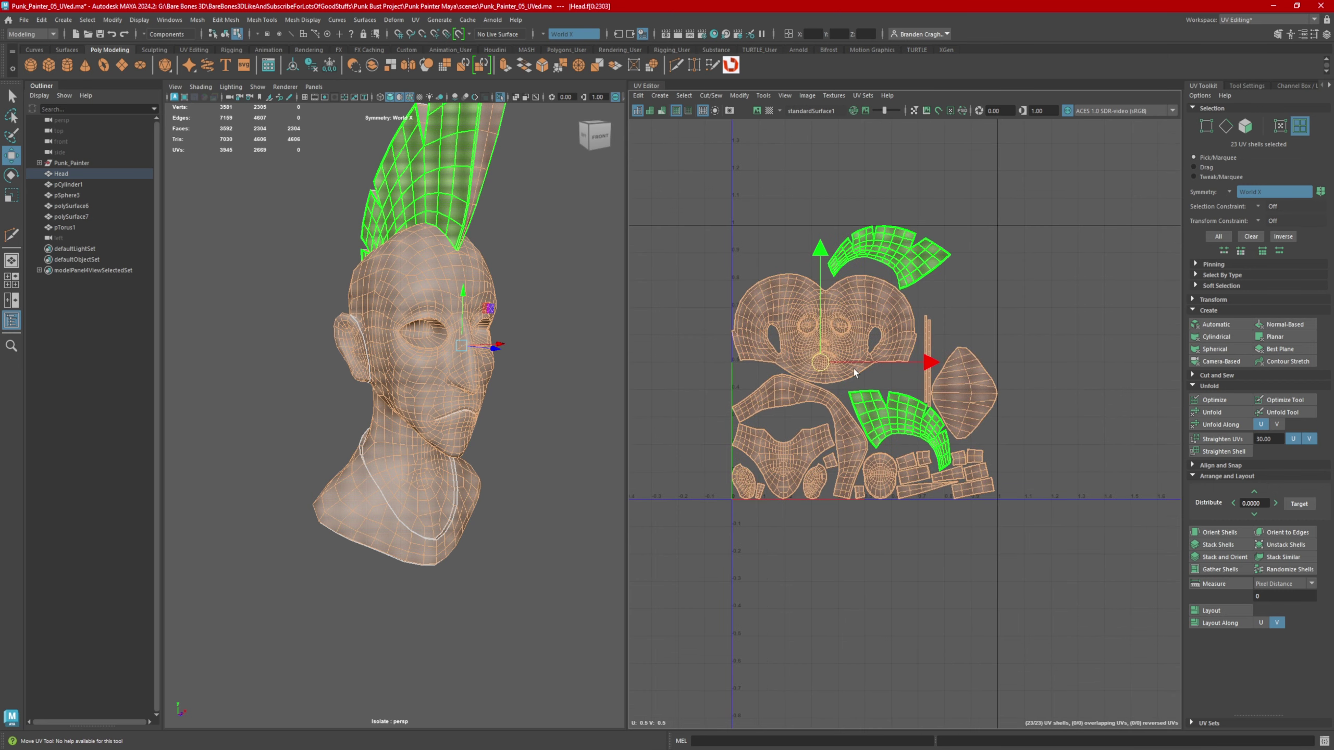
alt+right_drag(1007, 449, 1045, 450)
alt+middle_drag(786, 422, 830, 408)
right_drag(830, 409, 831, 360)
alt+right_drag(793, 451, 899, 450)
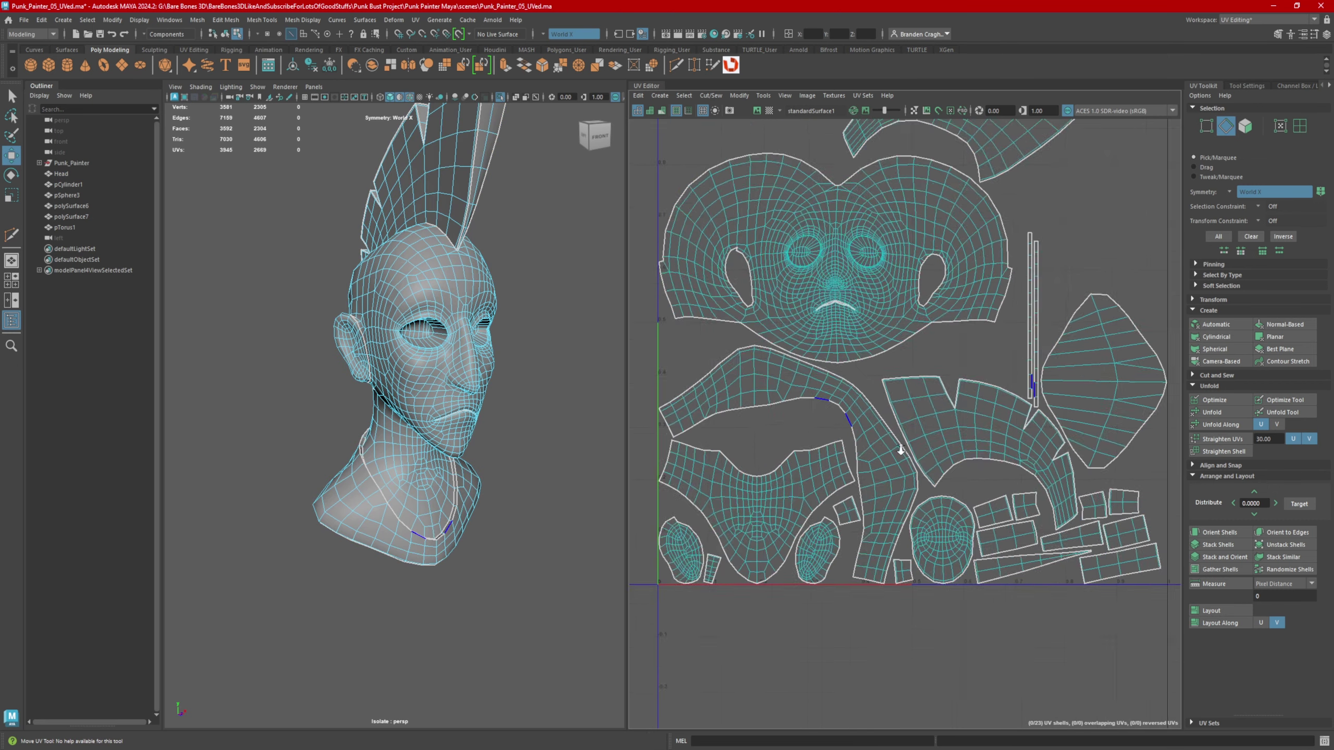
double_click(851, 390)
- Add the vertical edge below the mohawk's front notch, mirrored on both mohawk shells, to the edge selection
alt+right_drag(862, 392, 964, 420)
alt+middle_drag(972, 441, 786, 412)
alt+right_drag(787, 411, 873, 410)
alt+middle_drag(872, 410, 895, 384)
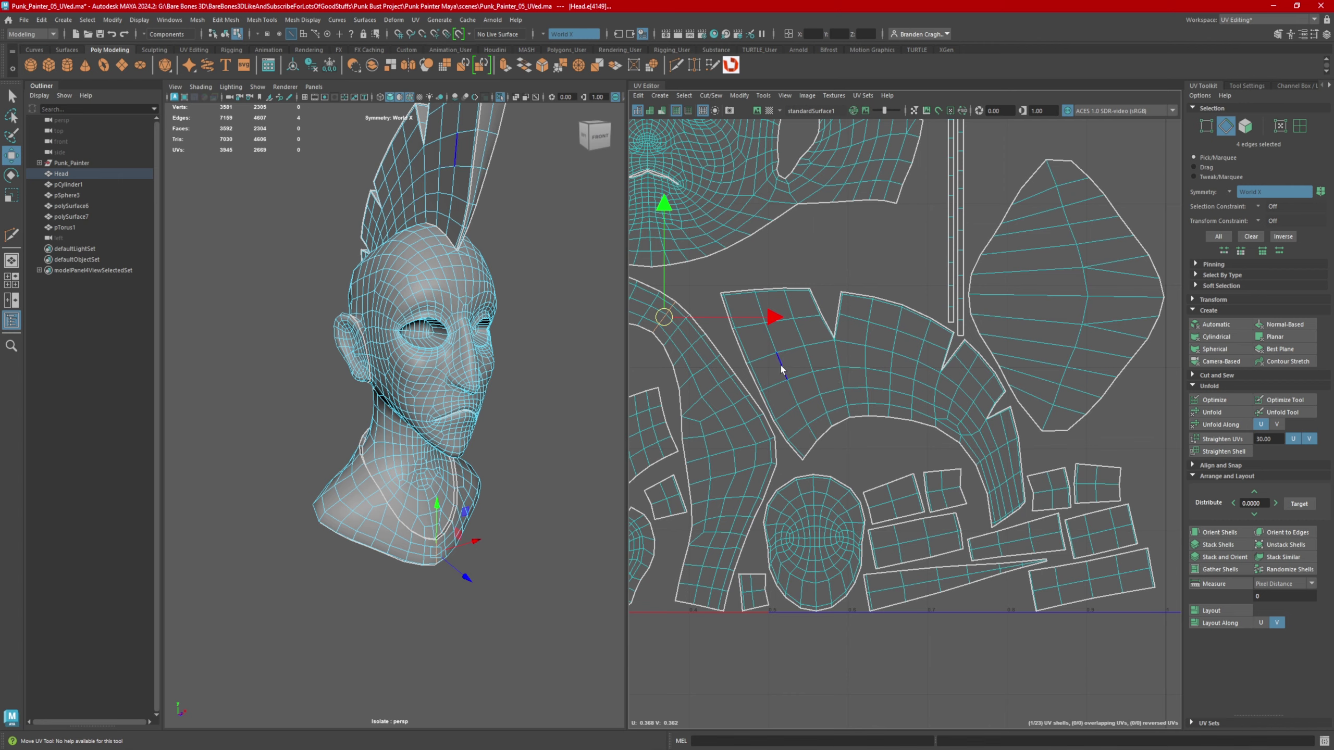
alt+drag(461, 331, 508, 391)
scroll(489, 384, up, 4)
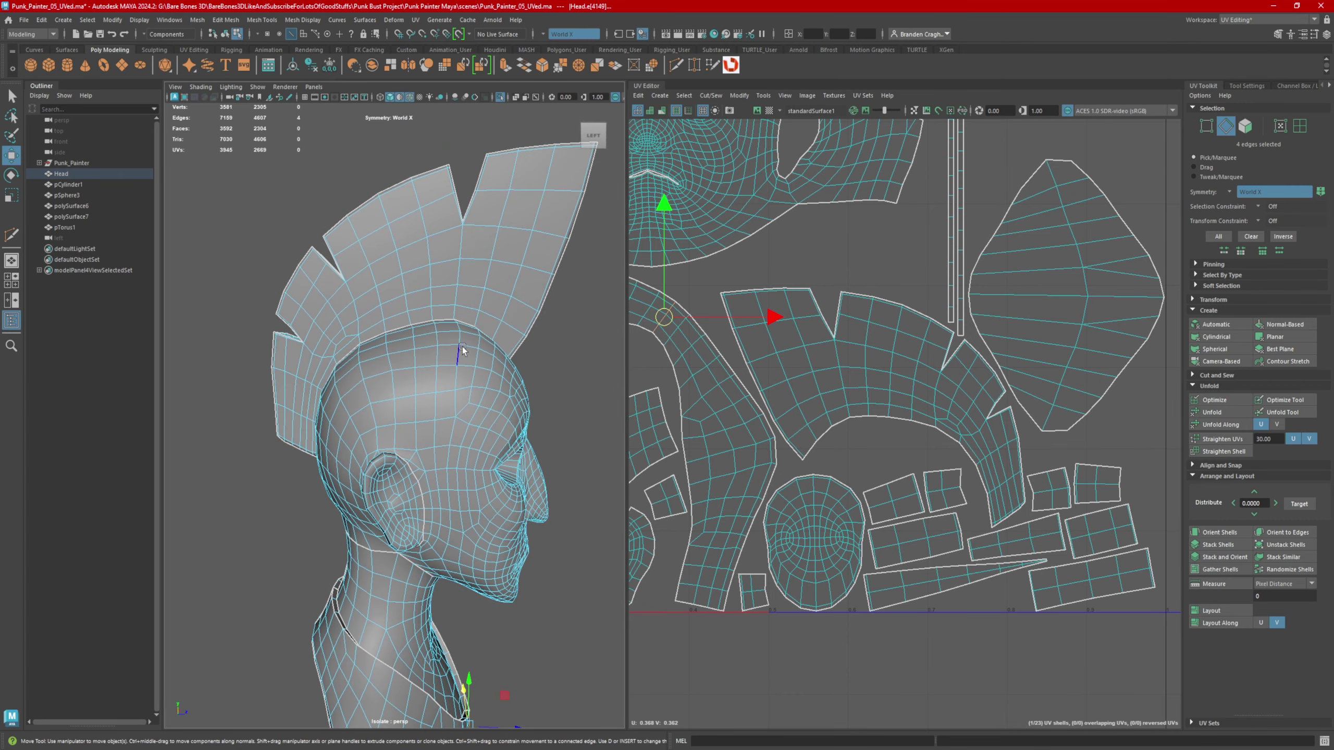
alt+drag(438, 287, 427, 285)
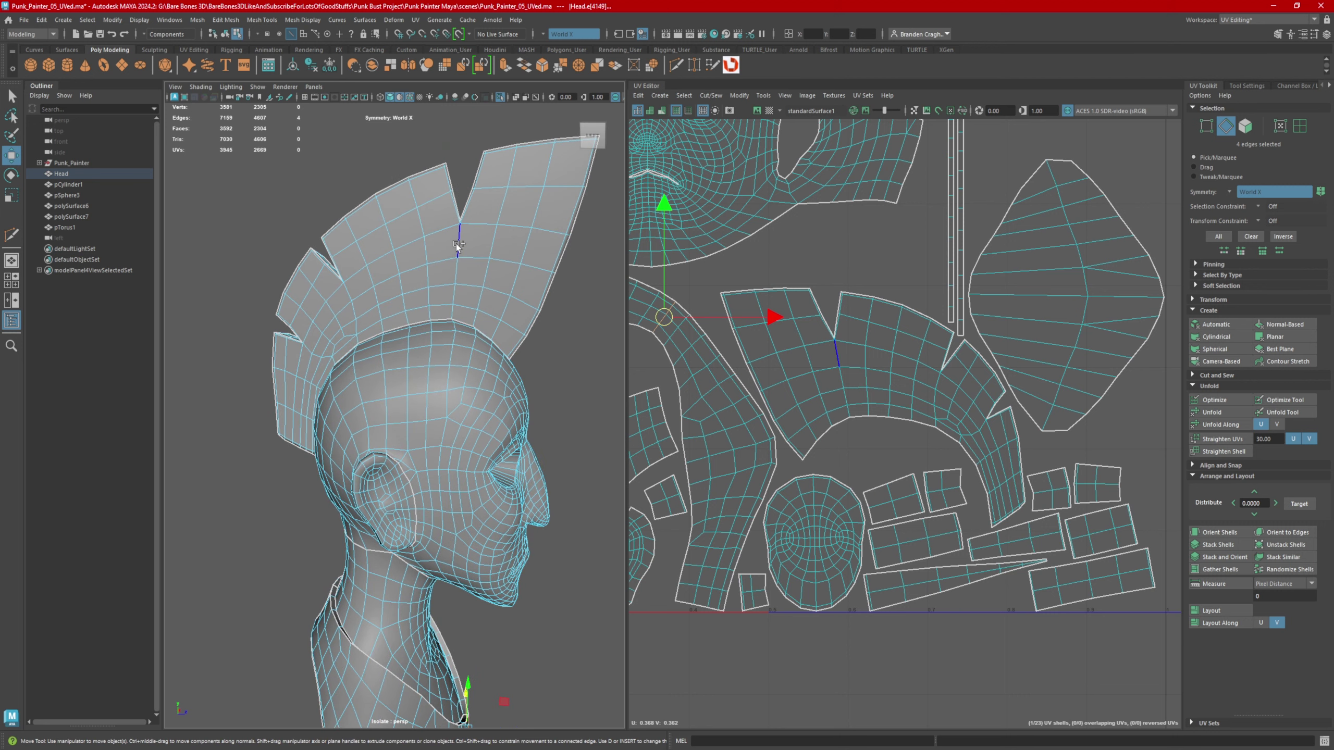
shift+click(457, 242)
- Add one lengthwise edge on each of the small rectangular strip shells to the edge selection
scroll(790, 363, down, 8)
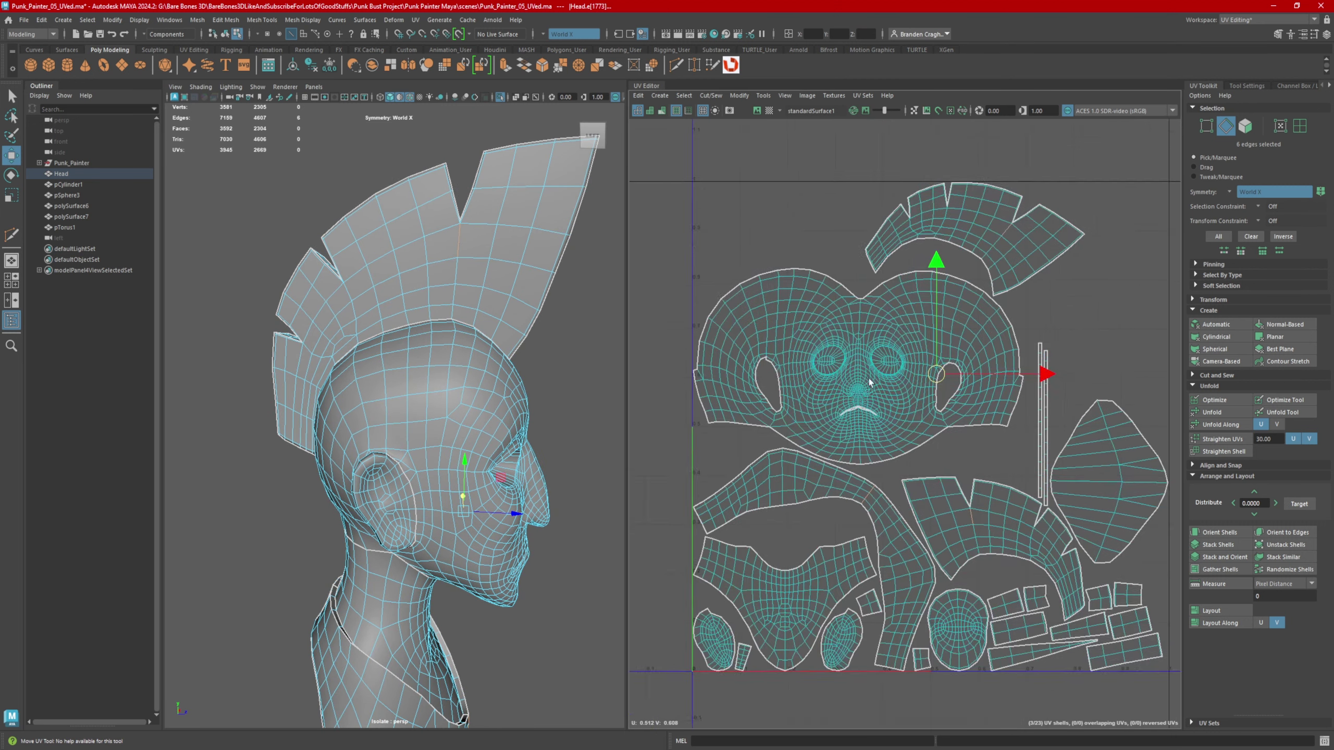
alt+middle_drag(910, 496, 896, 260)
scroll(905, 439, up, 4)
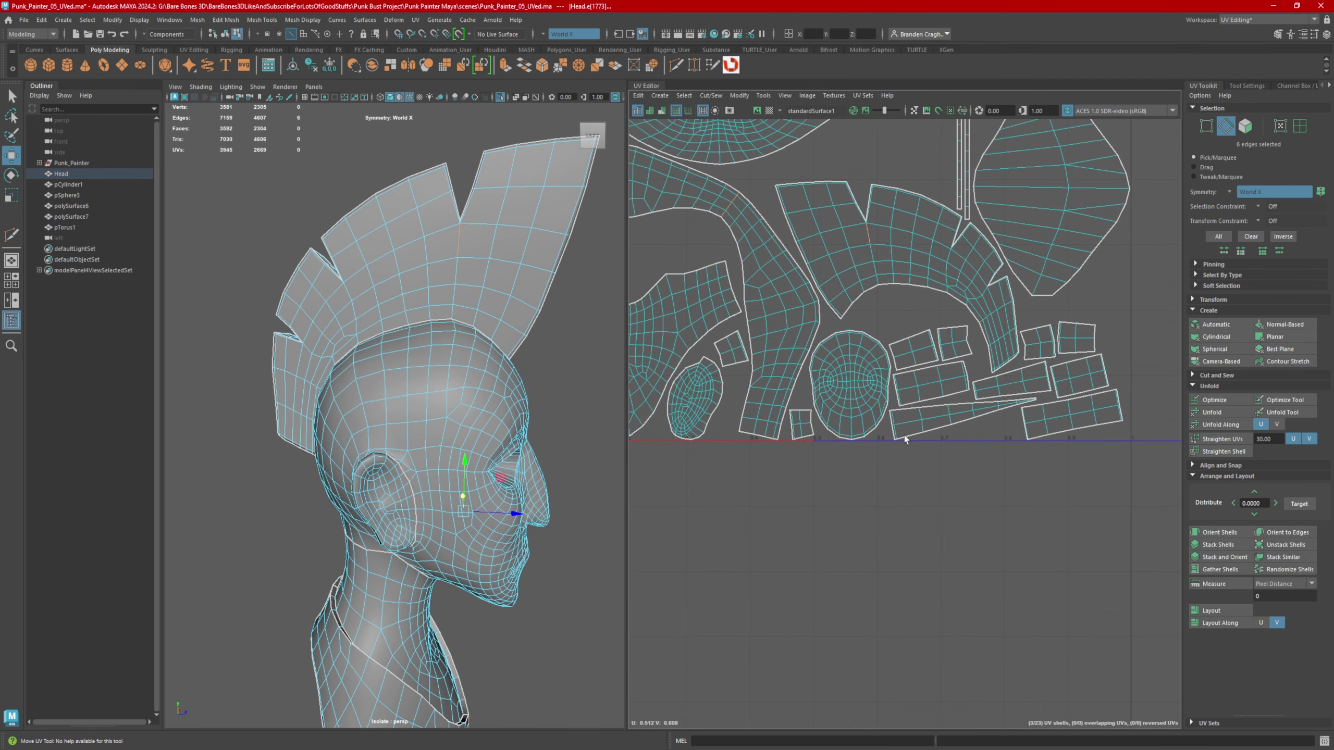
alt+middle_drag(905, 438, 862, 431)
scroll(862, 430, up, 2)
scroll(862, 430, up, 2)
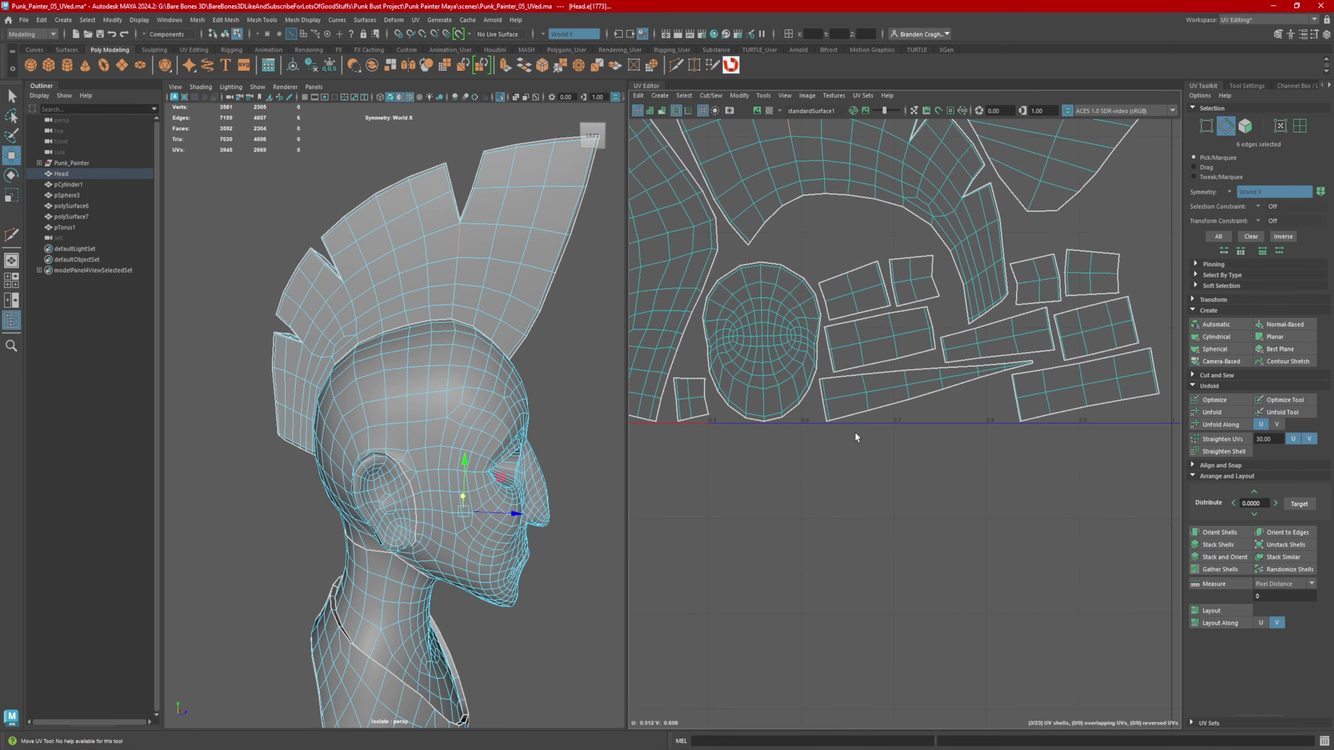
shift+click(845, 397)
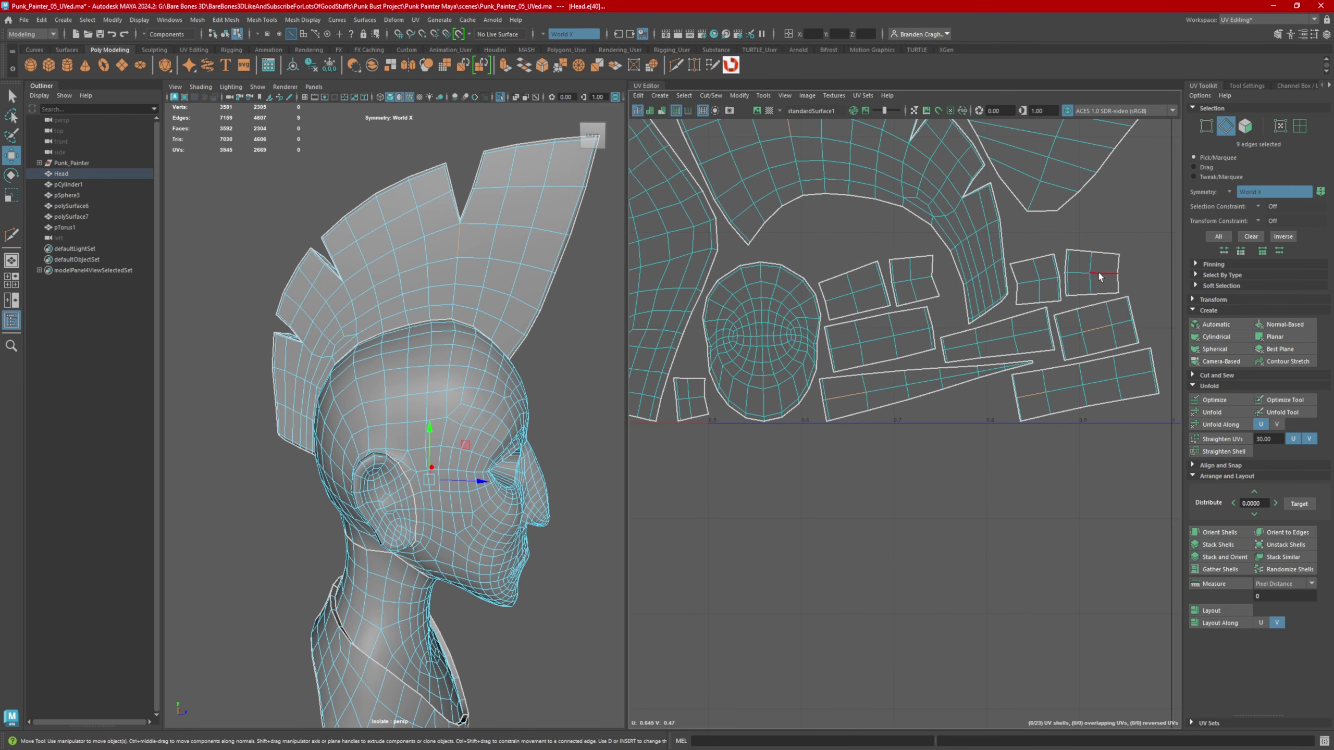
shift+click(835, 297)
alt+middle_drag(836, 298, 867, 286)
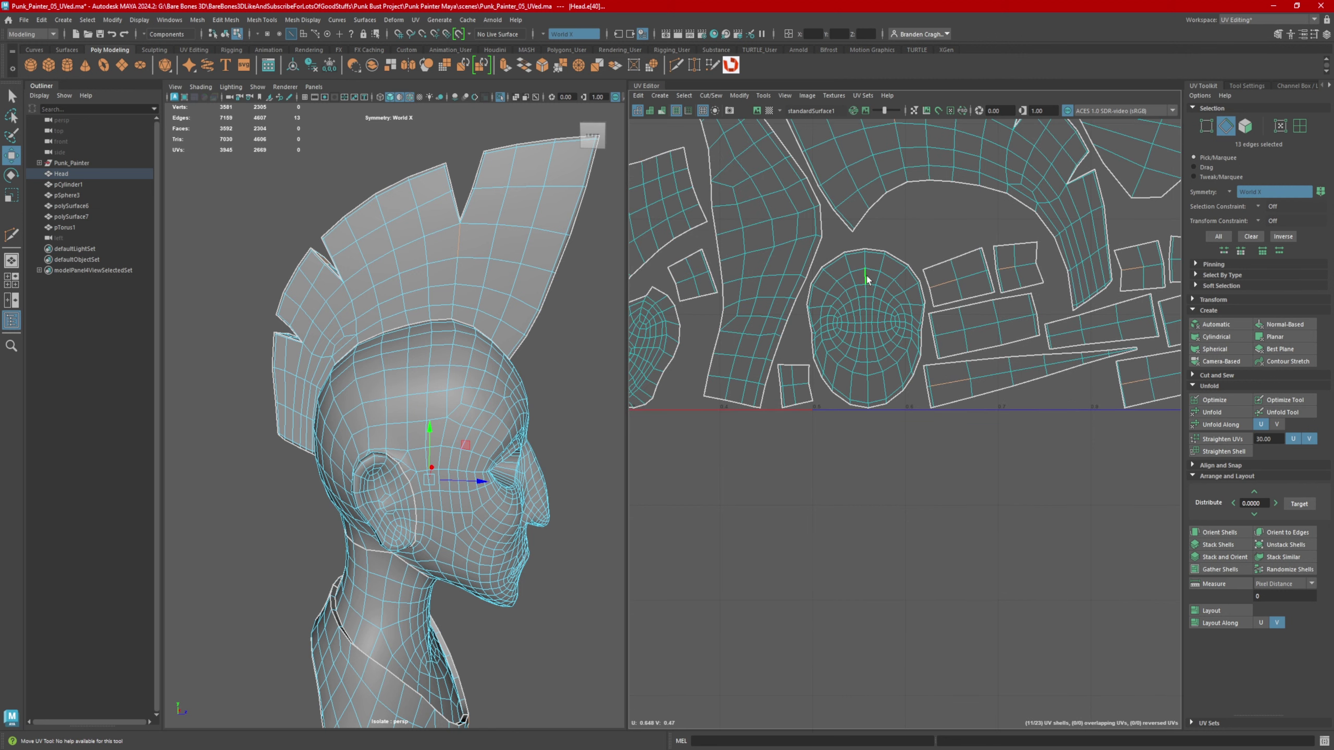
- Add reference edges on the mouth interior, ear and neck shells, and orient all the shells to the selected edges
shift+click(867, 275)
alt+drag(443, 409, 479, 425)
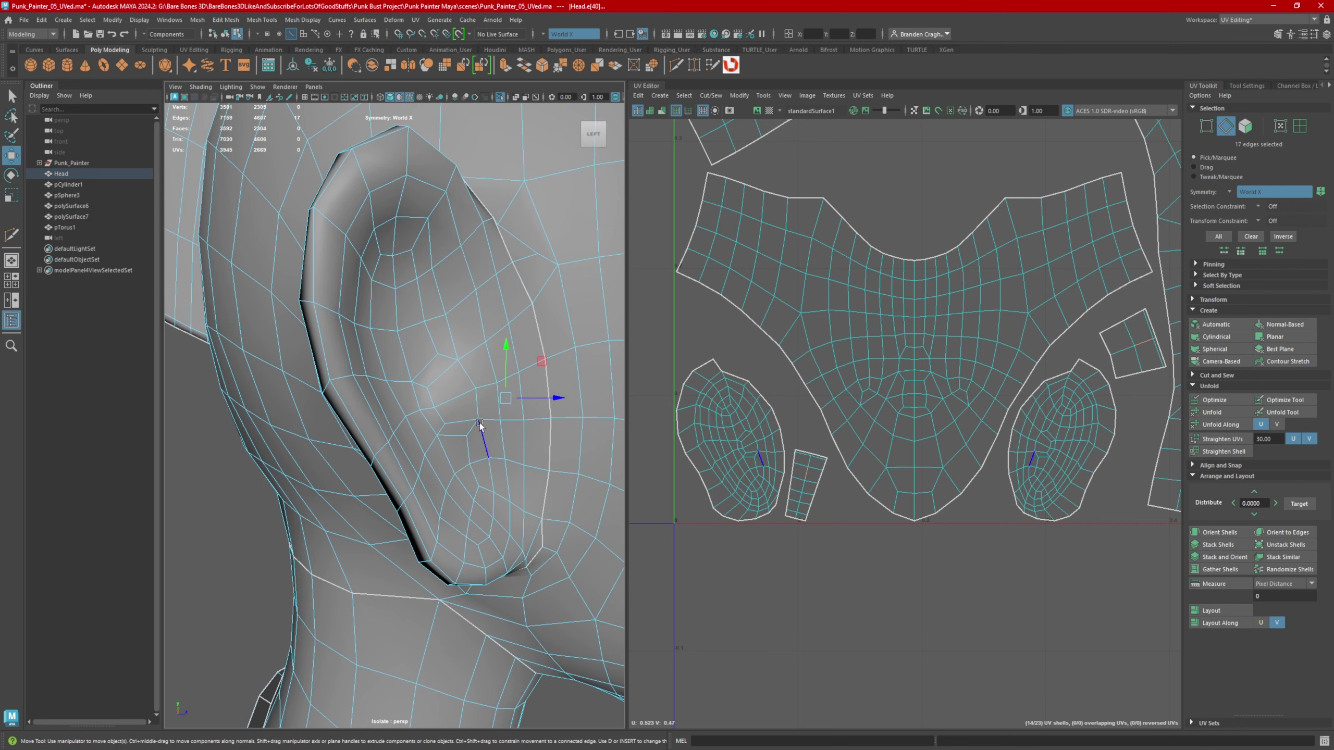
scroll(997, 455, down, 2)
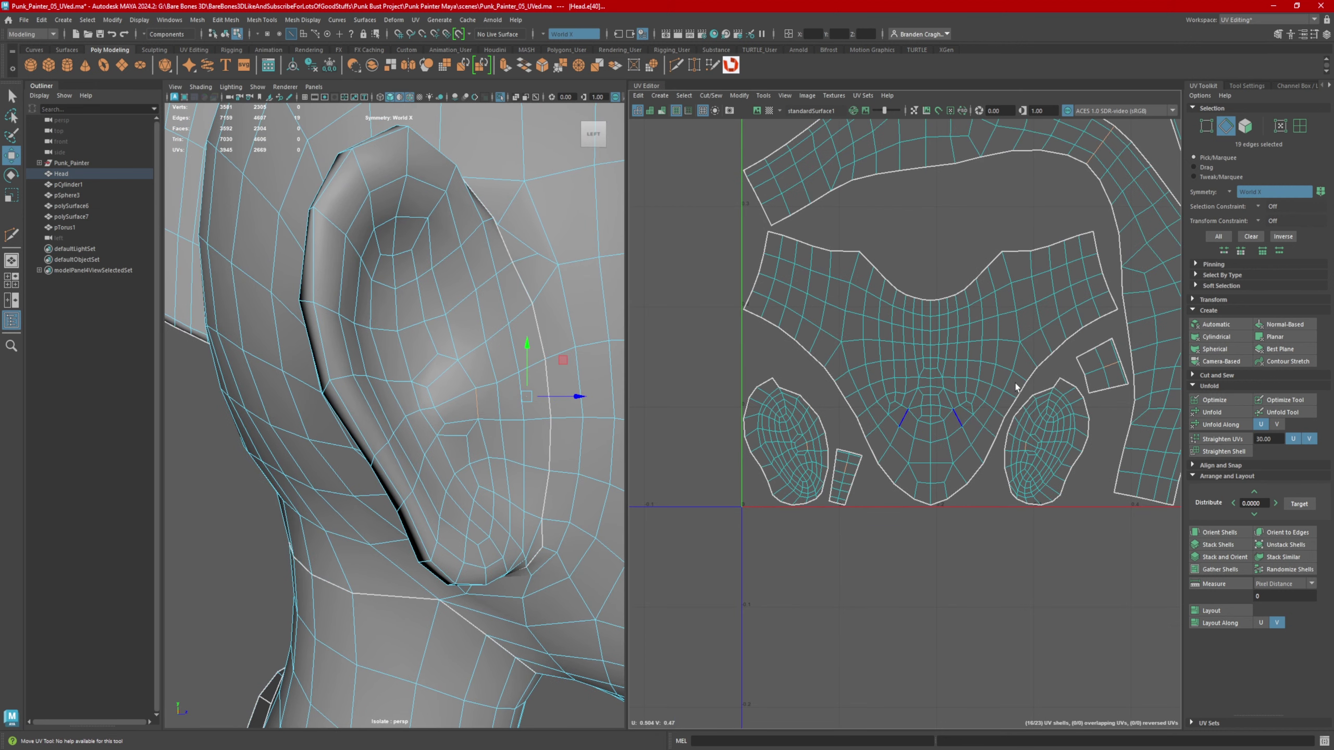
alt+middle_drag(1027, 391, 964, 431)
alt+right_drag(965, 431, 706, 413)
alt+middle_drag(969, 405, 951, 425)
scroll(774, 460, down, 4)
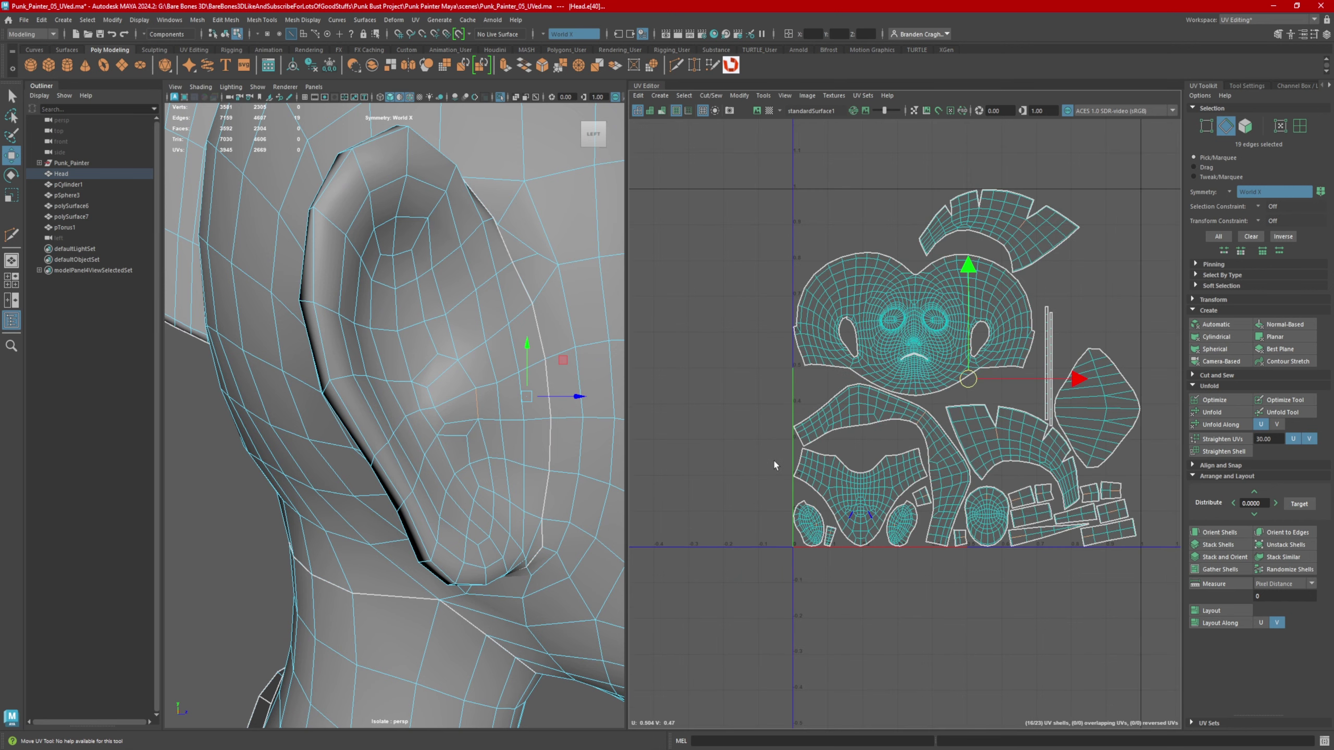
click(1300, 534)
- Cut the bust's outer ring shell at its front centre and lay out all the shells with symmetry turned off
alt+right_drag(852, 416, 888, 408)
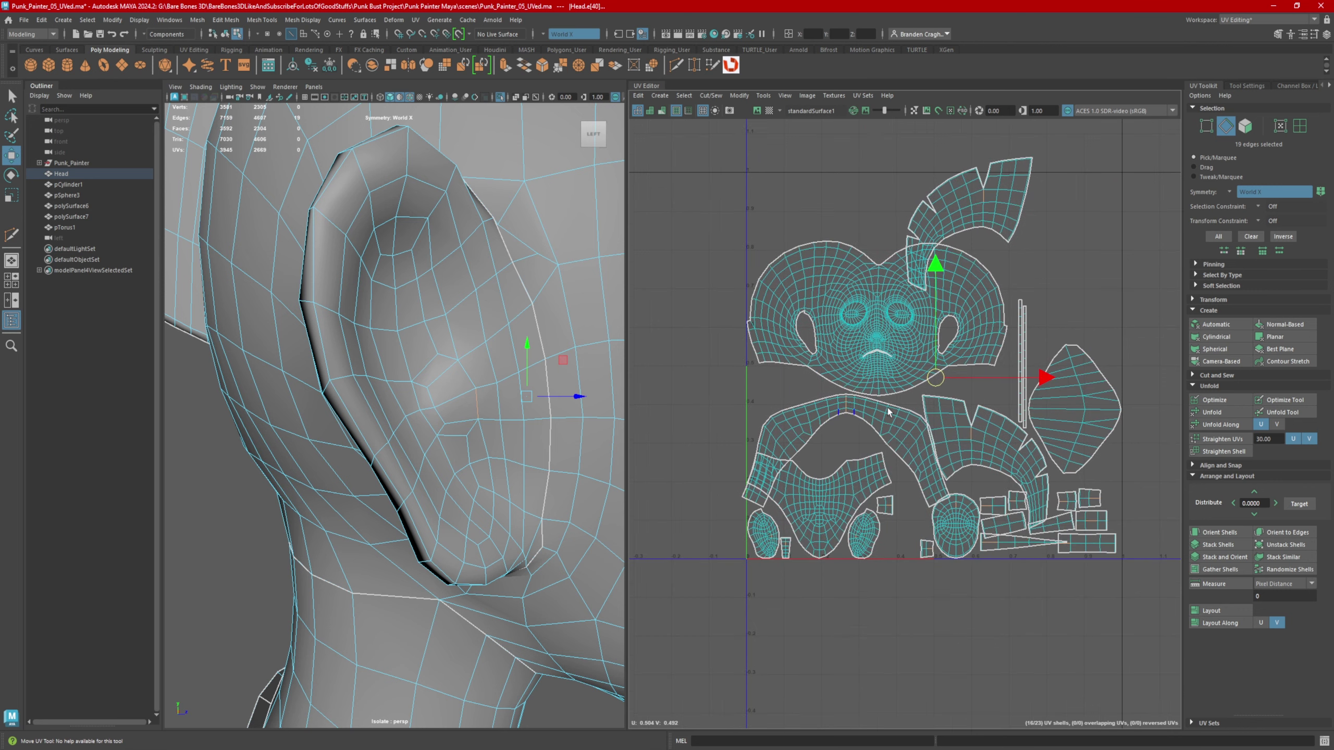
alt+middle_drag(879, 409, 858, 442)
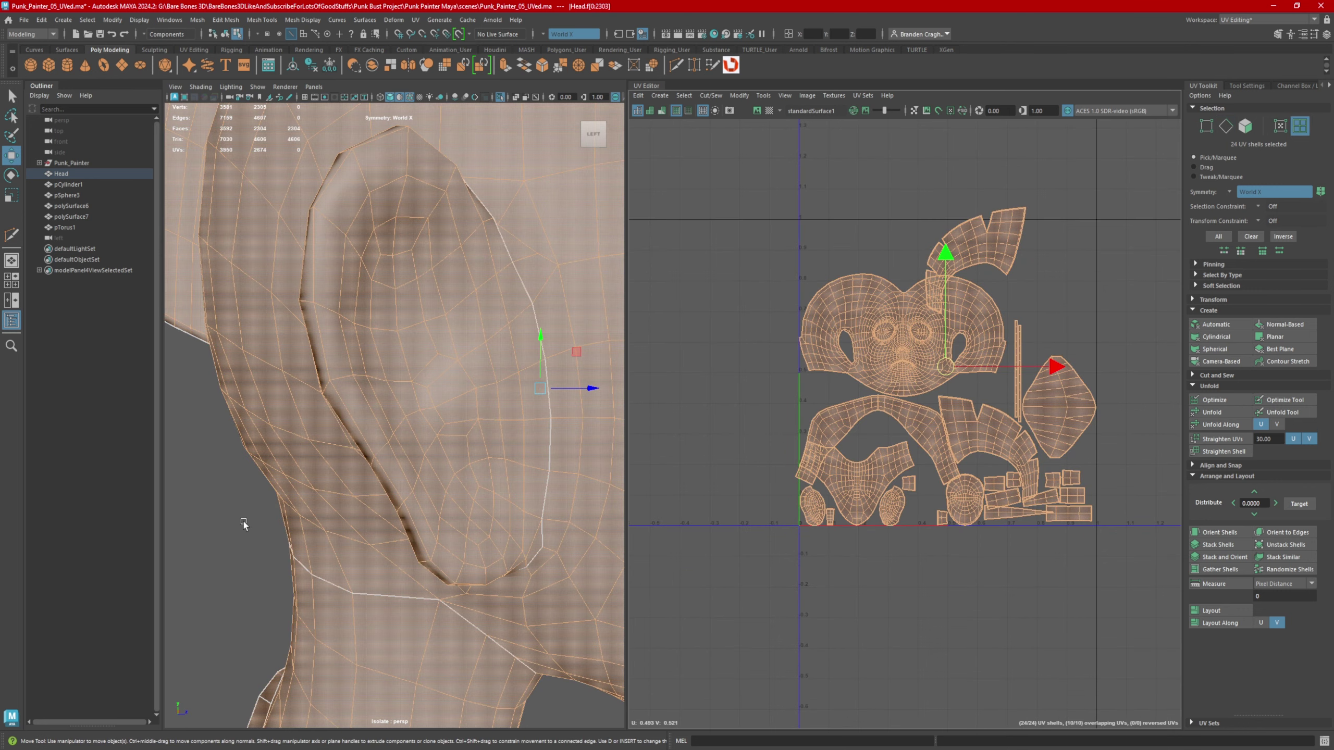
right_drag(237, 526, 239, 460)
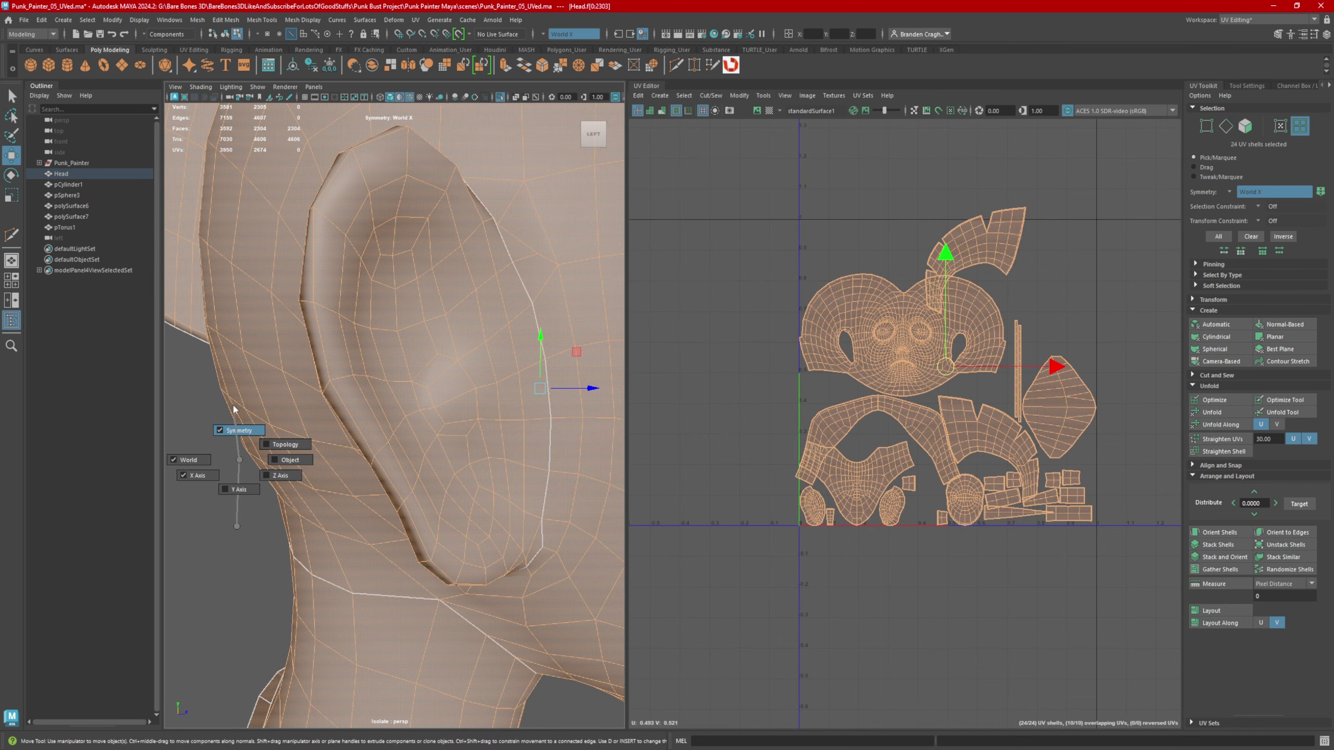
click(239, 430)
click(1219, 610)
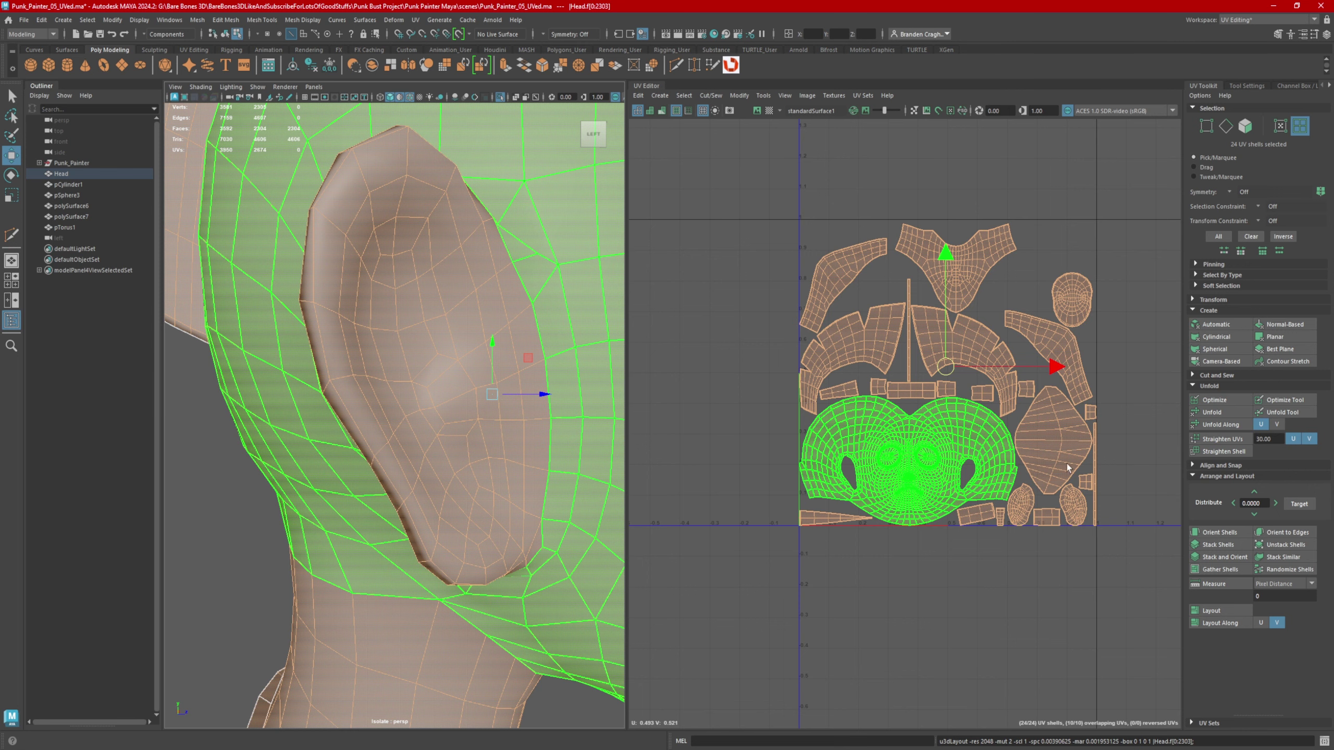
- Turn off viewport isolation to bring back the eyes, eyebrows and accessories around the head
alt+right_drag(495, 387, 294, 391)
alt+drag(362, 403, 296, 404)
alt+middle_drag(379, 403, 378, 372)
click(500, 97)
alt+right_drag(484, 433, 415, 435)
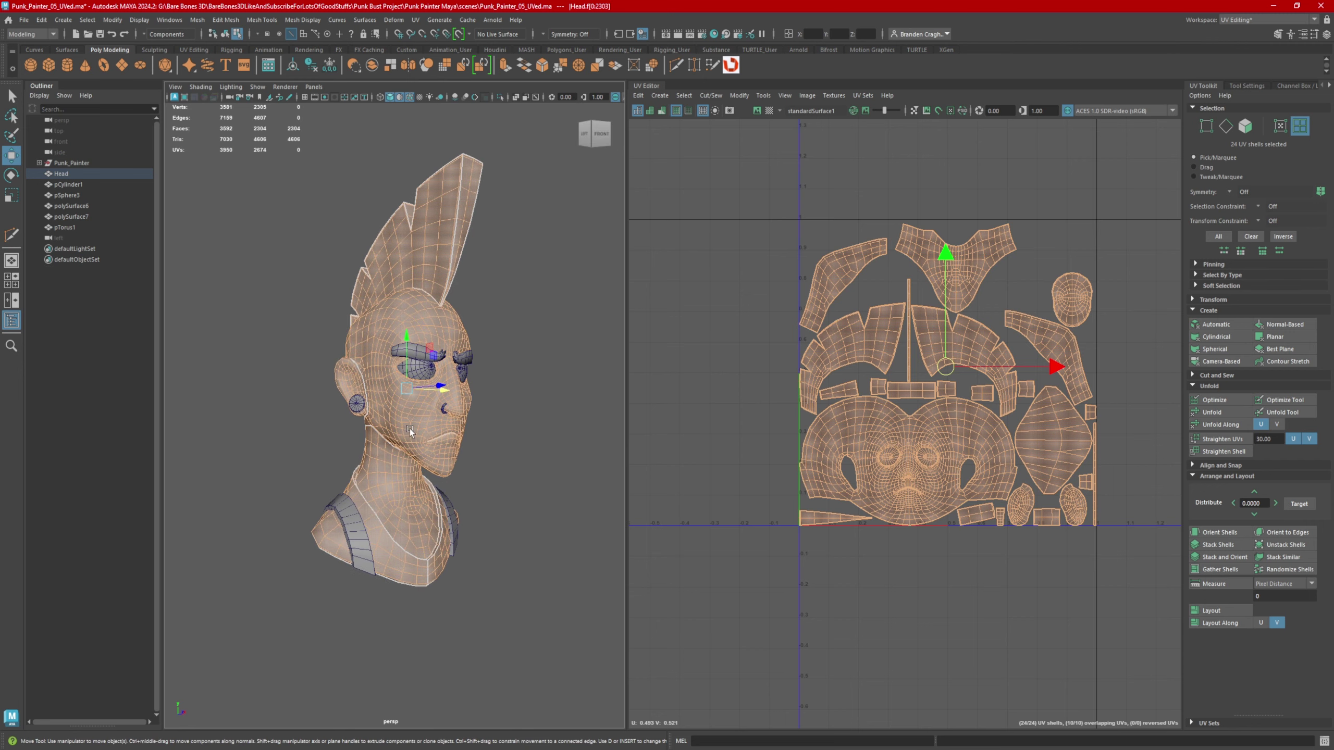
- Return to object selection, select the round ear plug in the earlobe and frame it for edge editing
alt+drag(412, 434, 376, 427)
alt+middle_drag(377, 426, 375, 445)
key(F8)
click(355, 423)
key(f)
alt+drag(367, 429, 504, 428)
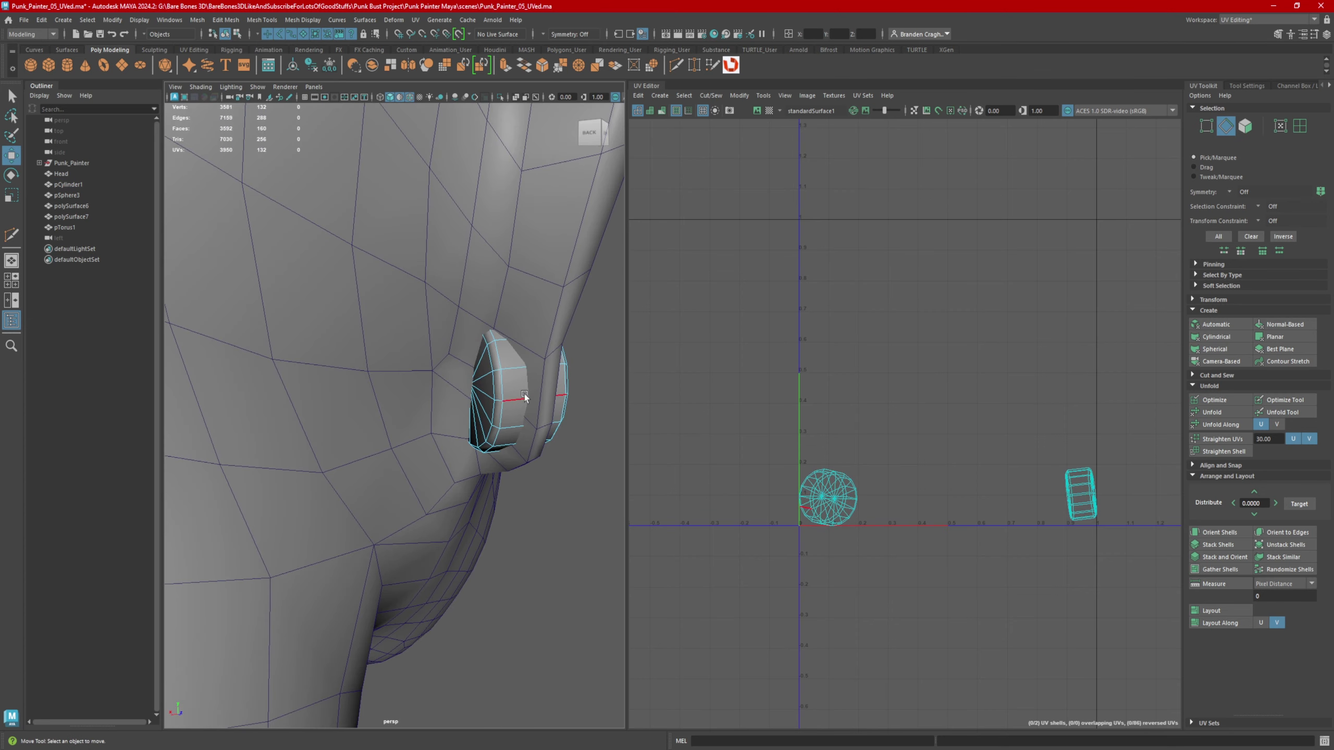
- Select the circular edge loops around the front and back faces of the ear plug
alt+drag(525, 400, 412, 300)
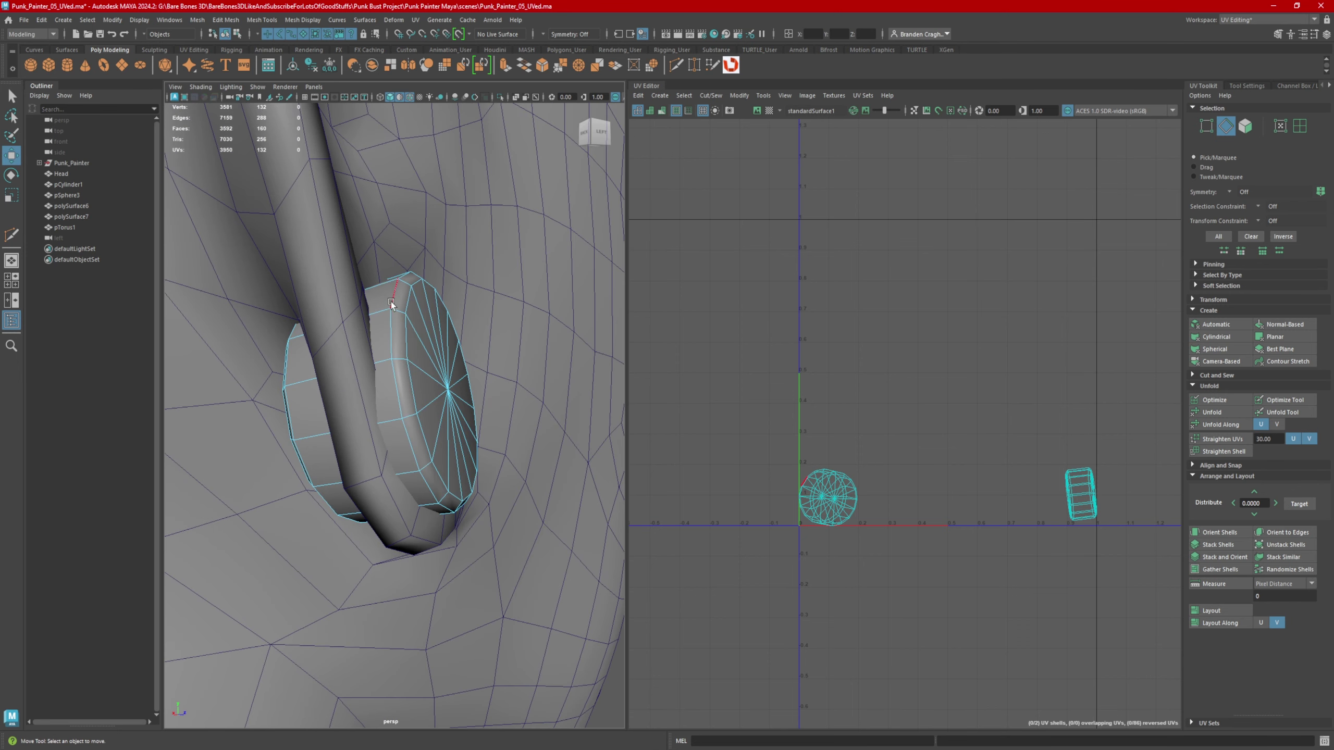
double_click(393, 342)
alt+drag(394, 342, 467, 358)
shift+double_click(377, 347)
alt+right_drag(466, 358, 348, 382)
alt+drag(348, 381, 312, 406)
alt+middle_drag(311, 407, 398, 338)
scroll(398, 339, up, 4)
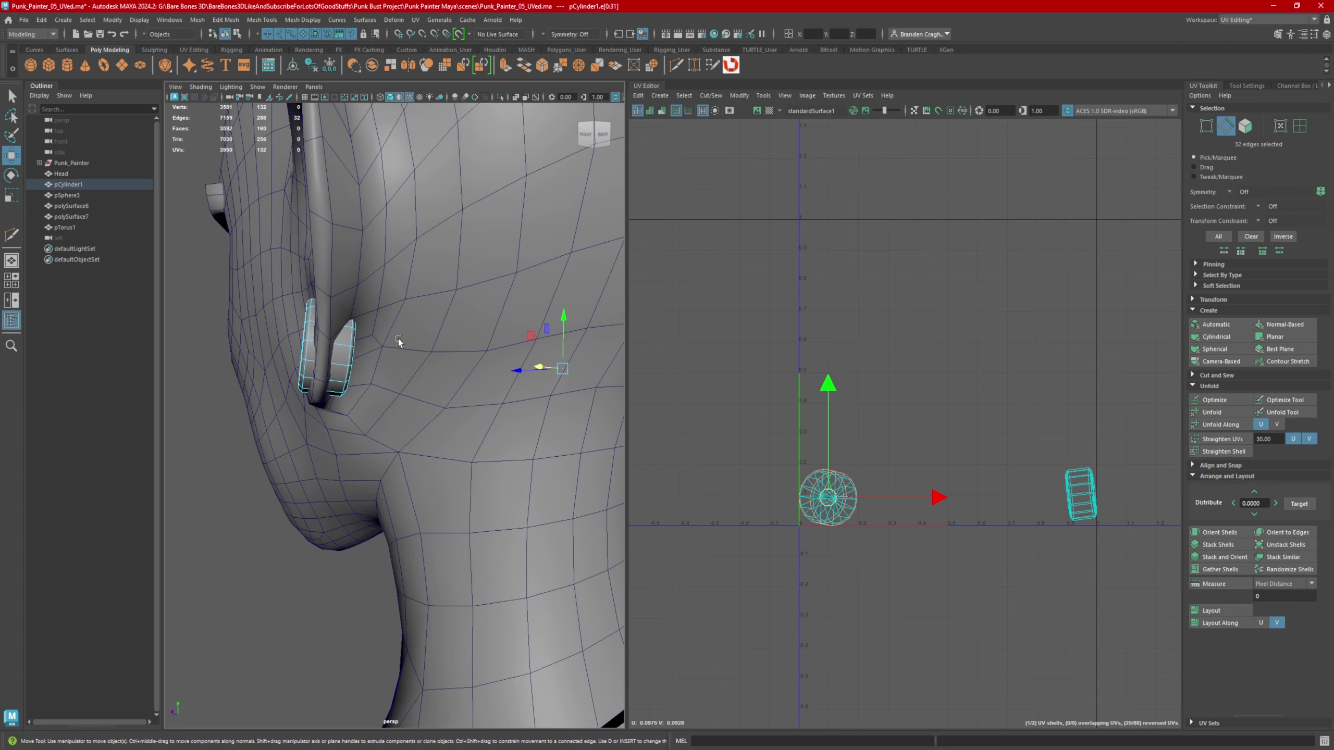
- Turn on World X symmetry to mirror the loop selection to the other ear plug and cut the selected edges
drag(230, 434, 226, 333)
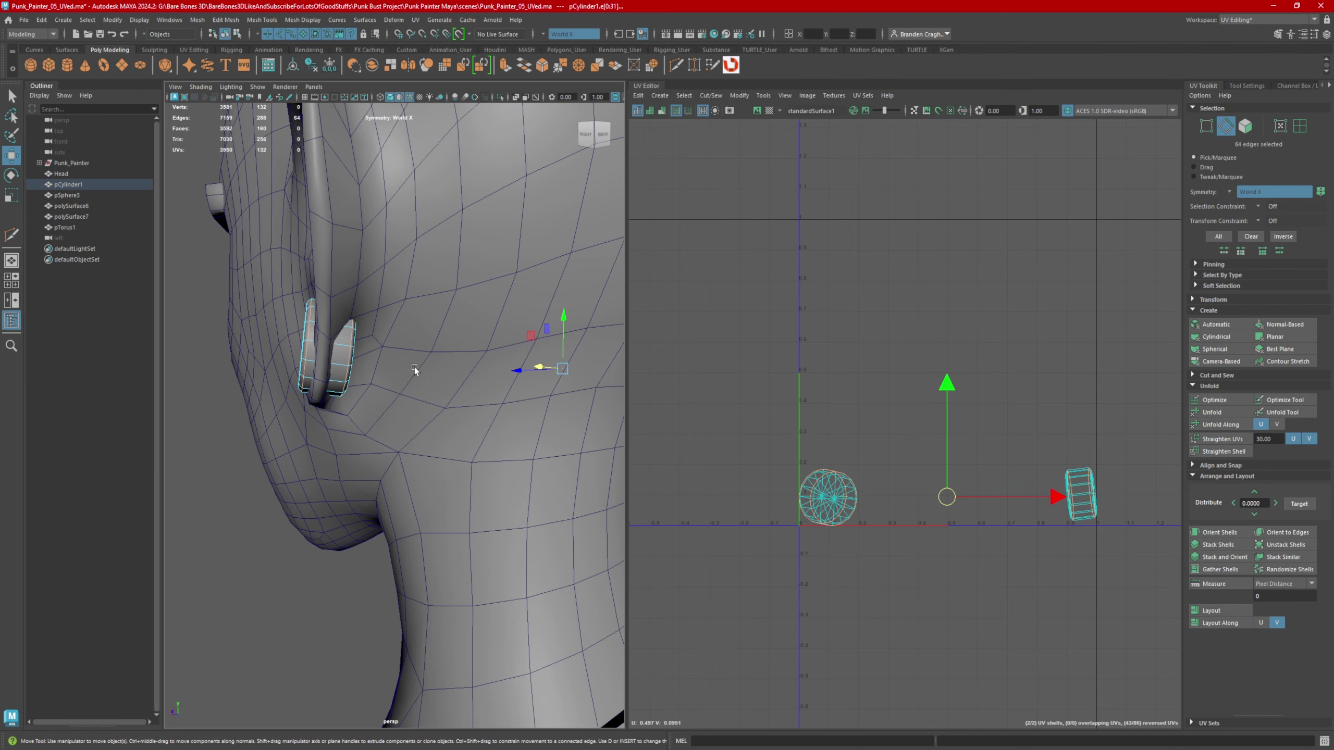
scroll(415, 367, down, 6)
alt+drag(362, 368, 451, 370)
alt+middle_drag(451, 370, 432, 368)
shift+right_click(895, 336)
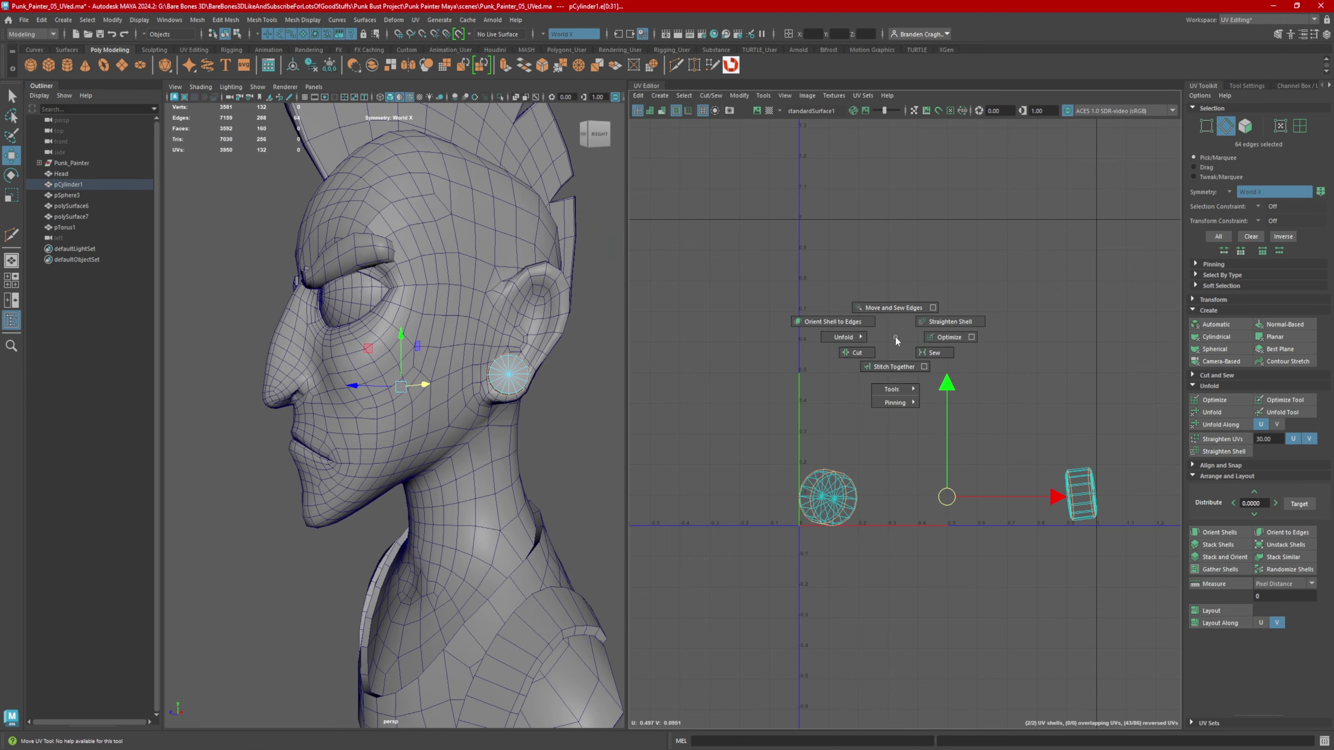
click(857, 353)
- Select one edge across the thickness of the ear plug's rim and cut it to open the side band
alt+drag(368, 347, 483, 328)
scroll(483, 329, up, 6)
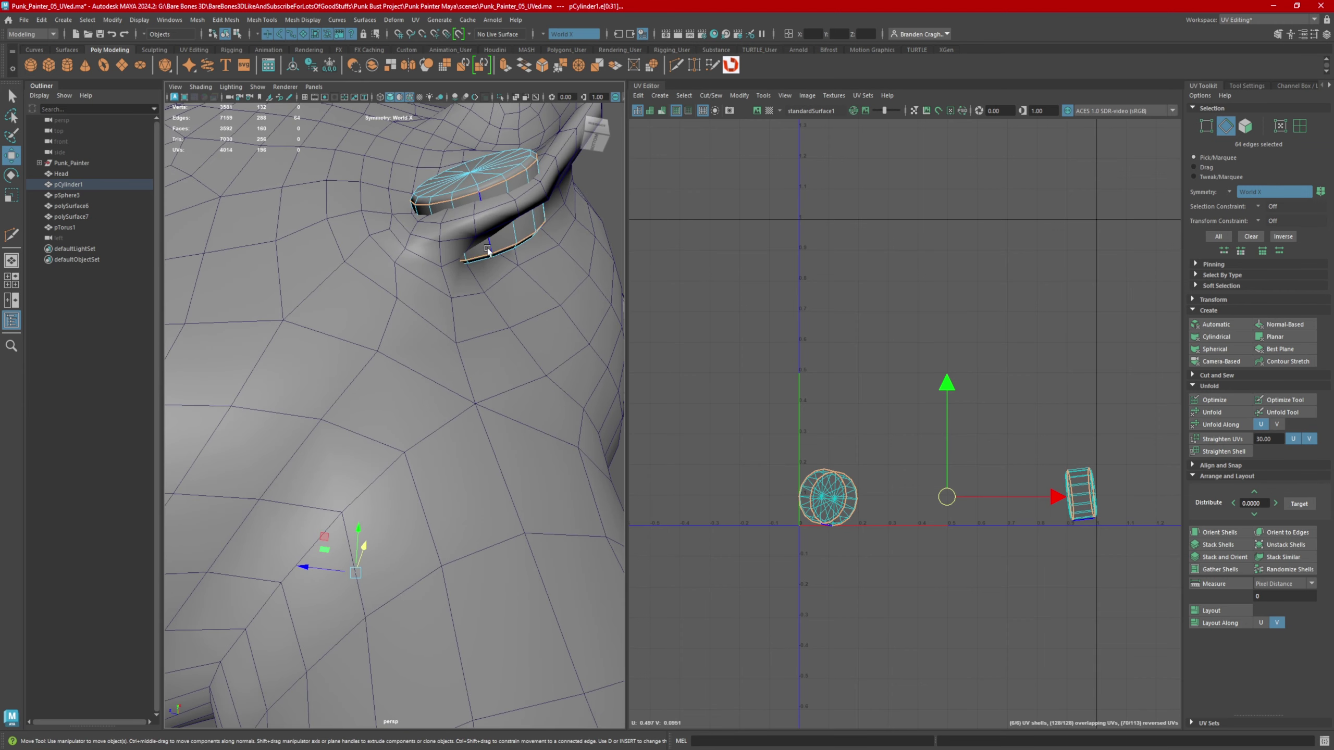
click(488, 248)
scroll(382, 357, down, 5)
alt+drag(381, 357, 477, 365)
scroll(478, 366, up, 3)
shift+right_drag(871, 307, 858, 350)
- Select all the ear plug shells, unfold them and lay them out in the UV tile
right_drag(880, 426, 819, 408)
drag(743, 410, 1138, 604)
click(1212, 412)
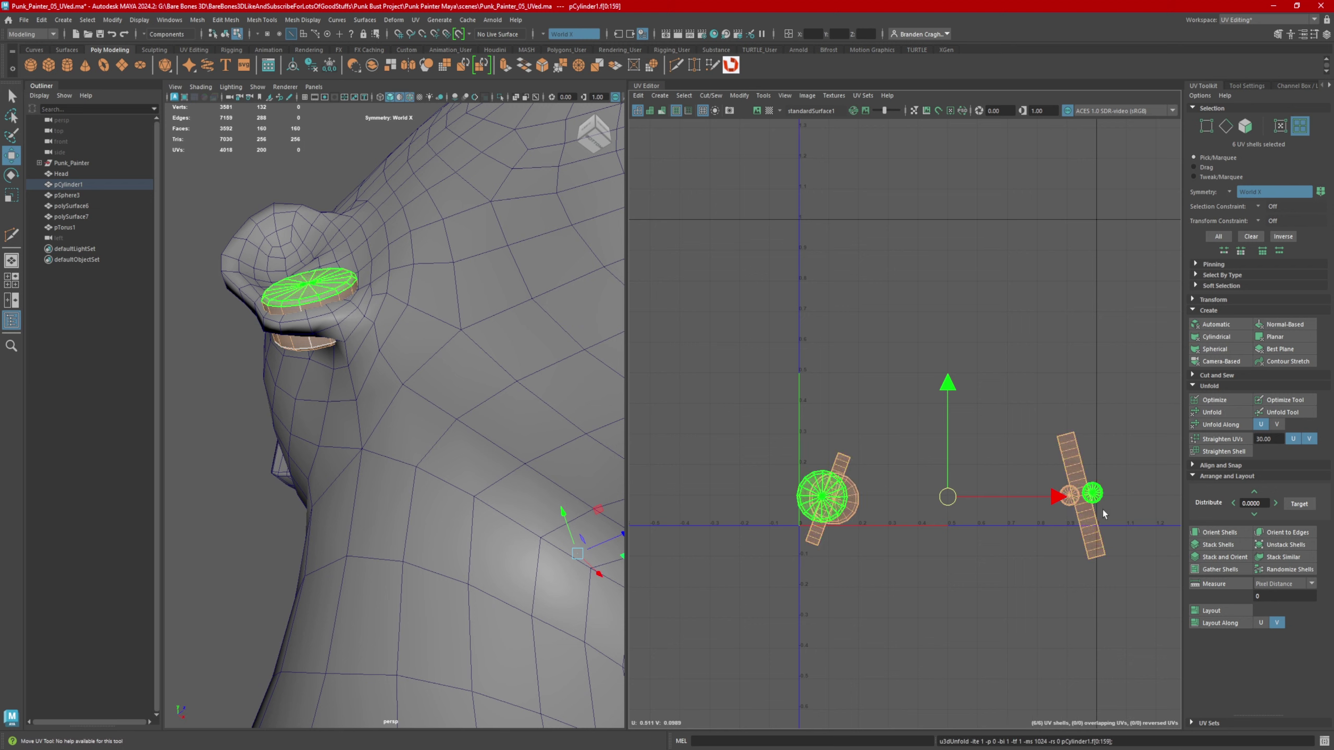
click(1211, 610)
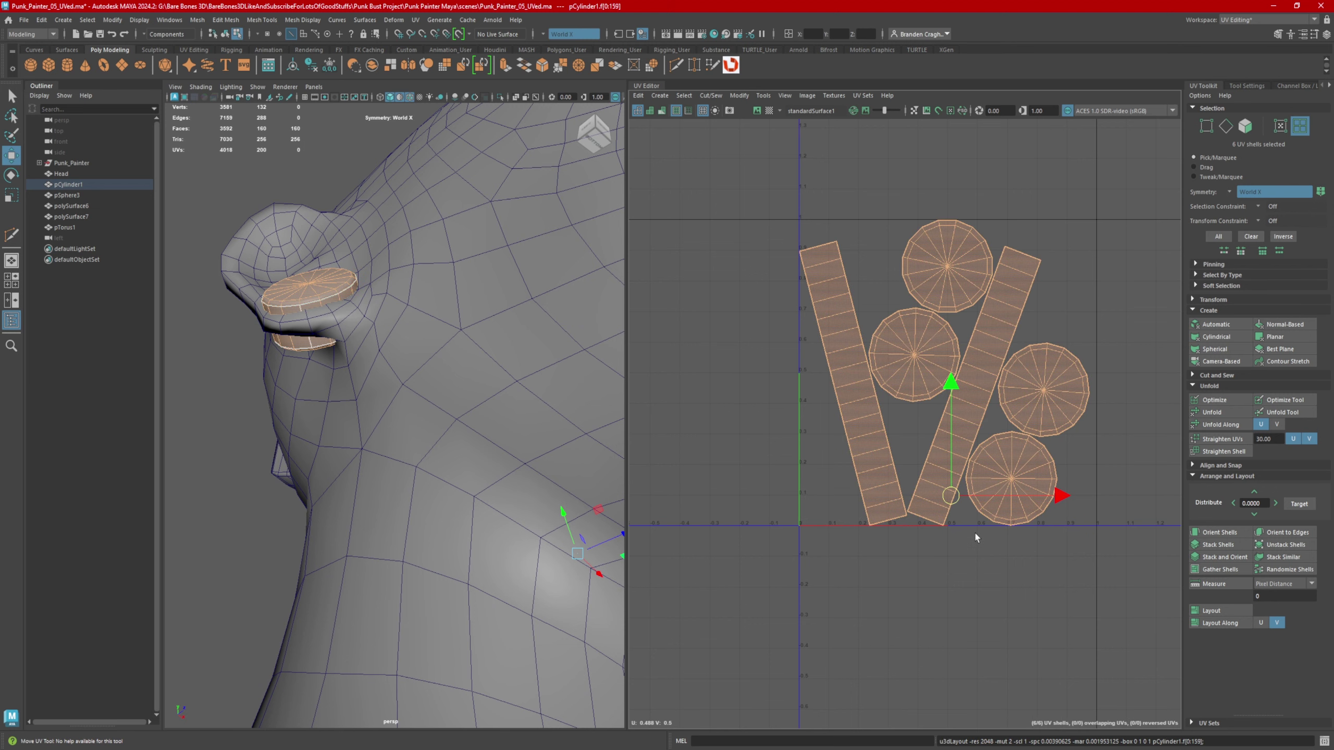
- Select a reference edge on the band and disc shells, using X-ray to reach hidden ones, and orient the shells to these edges
right_drag(888, 379, 886, 346)
click(850, 330)
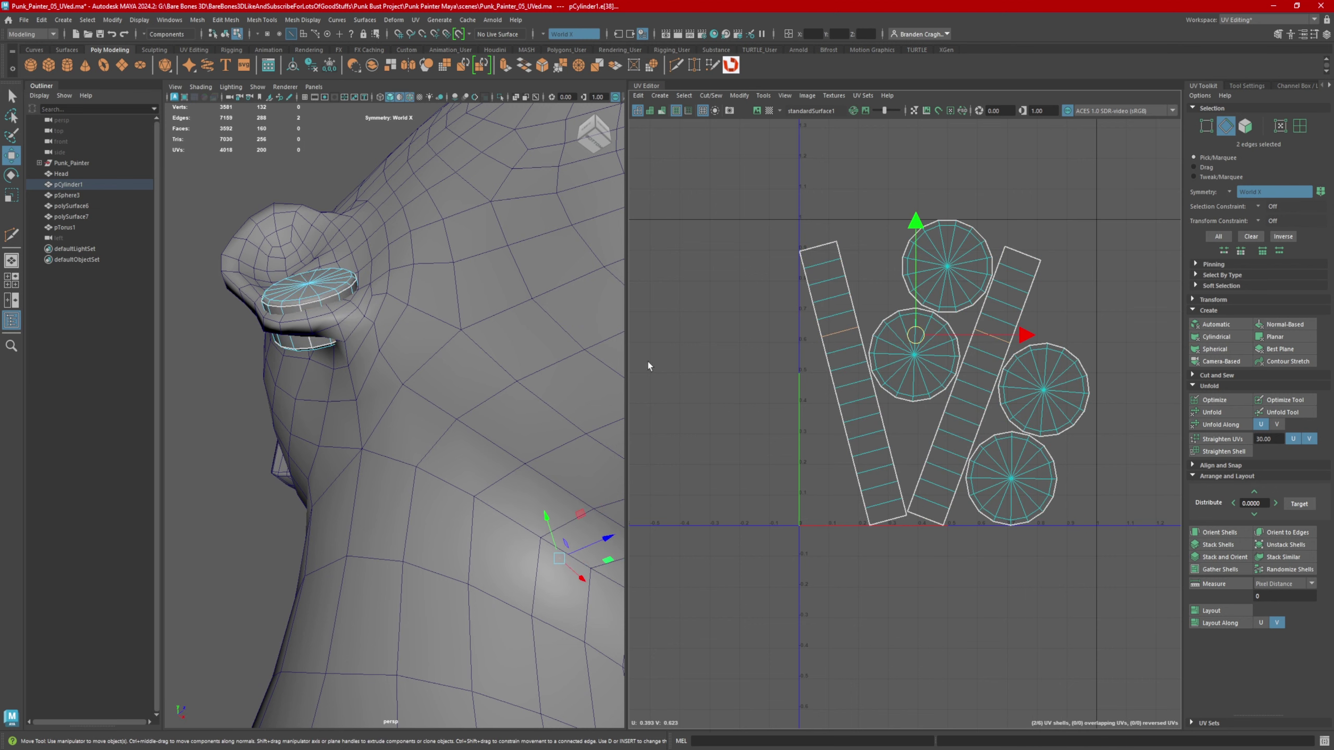
mouse_move(383, 305)
alt+mouse_down()
mouse_move(356, 365)
mouse_move(399, 399)
mouse_move(516, 399)
mouse_move(340, 396)
mouse_move(504, 394)
mouse_move(329, 346)
alt+mouse_up()
shift+click(344, 364)
click(516, 97)
scroll(577, 395, up, 4)
shift+click(576, 395)
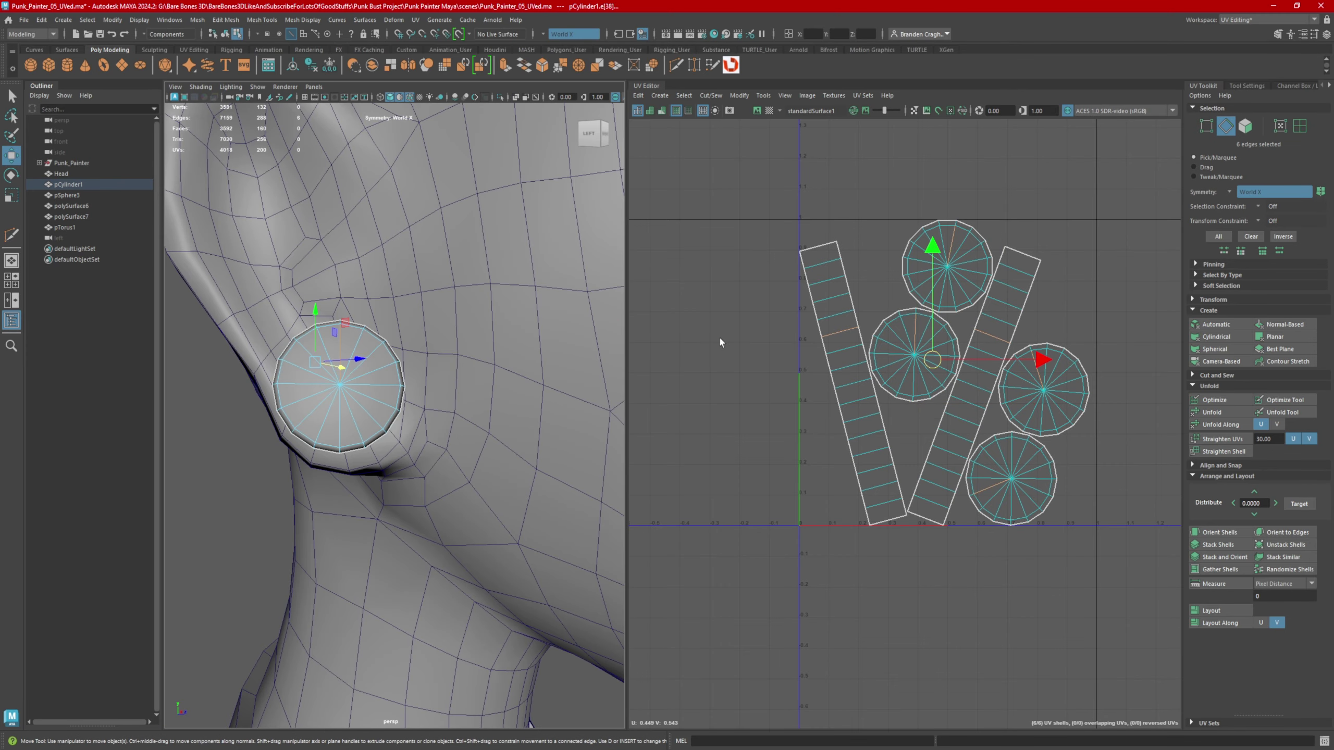
click(1284, 533)
alt+middle_drag(945, 447, 845, 439)
alt+drag(386, 368, 371, 395)
alt+middle_drag(371, 395, 393, 385)
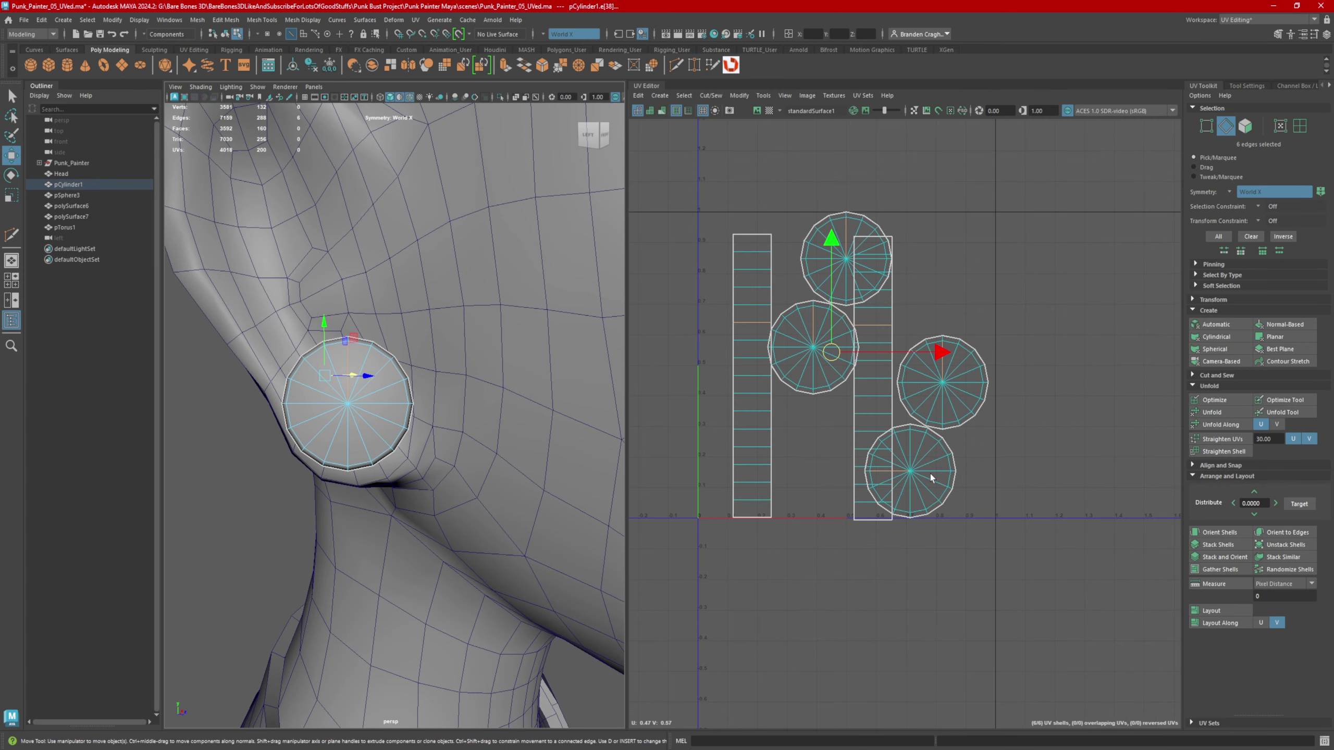
- Turn off symmetry, select the lowest disc shell on its own and rotate it about its centre
mouse_move(923, 476)
right_down()
mouse_move(888, 456)
mouse_move(919, 470)
right_up()
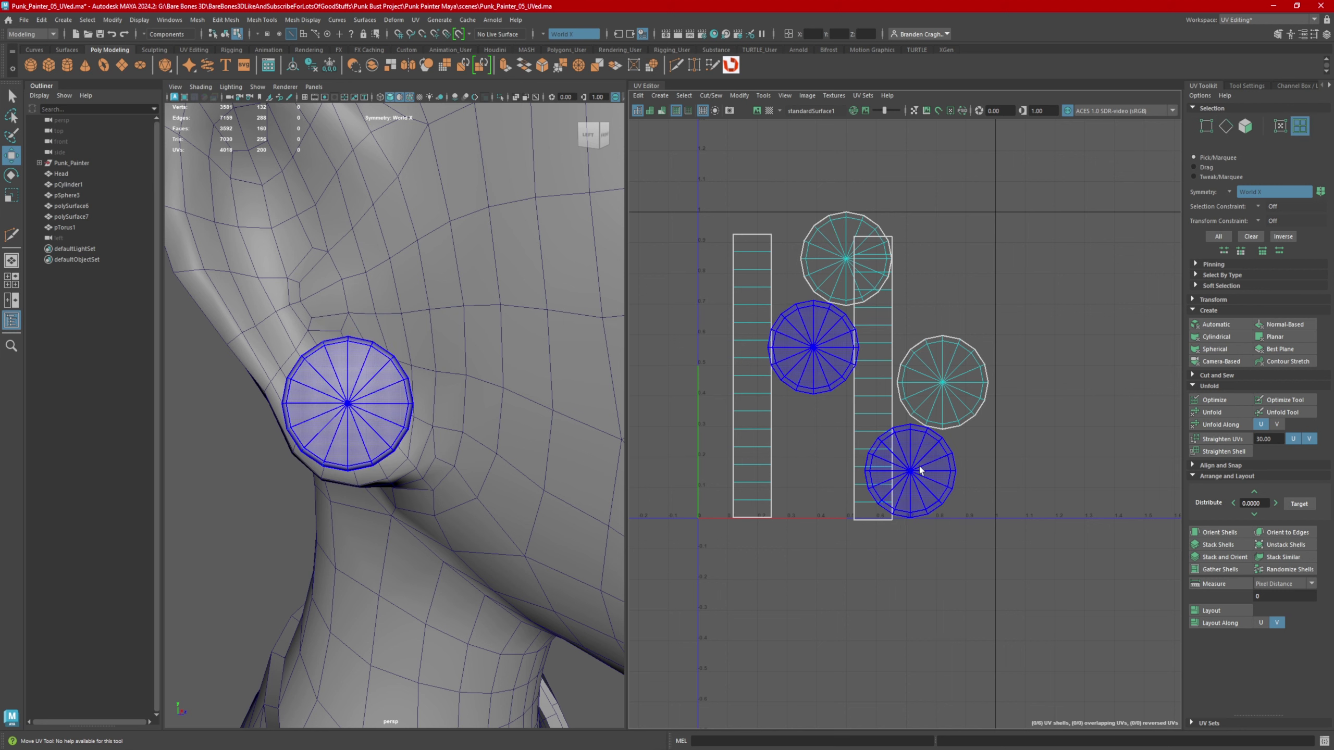
click(920, 467)
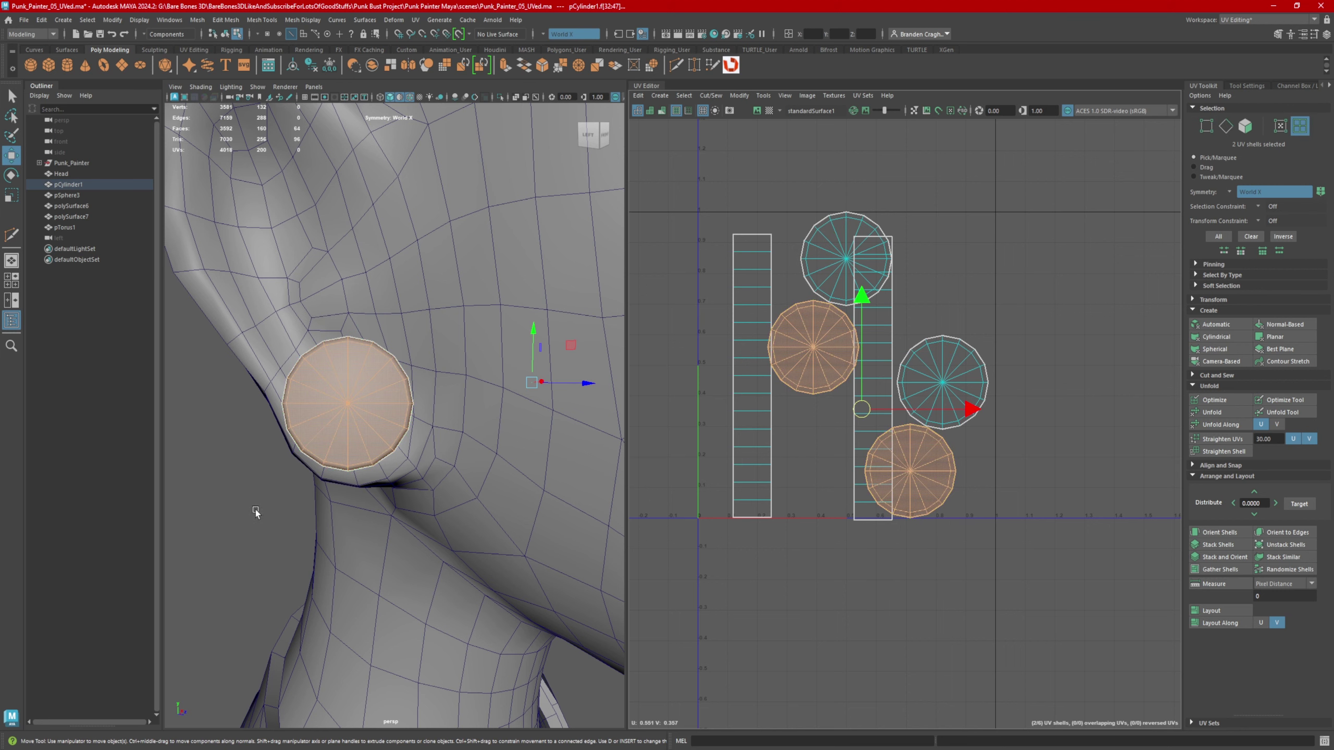
right_drag(256, 512, 260, 425)
mouse_move(941, 480)
right_down()
mouse_move(909, 467)
mouse_move(922, 471)
right_up()
key(e)
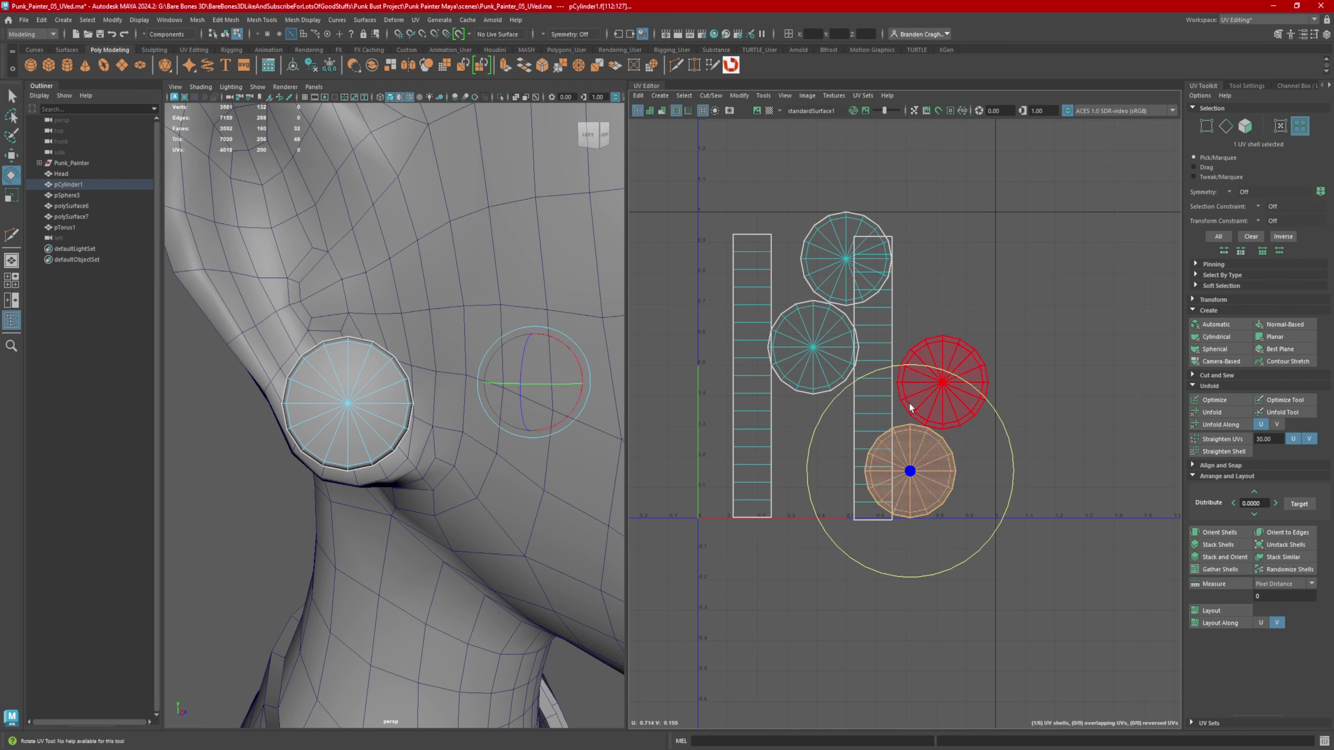
click(811, 472)
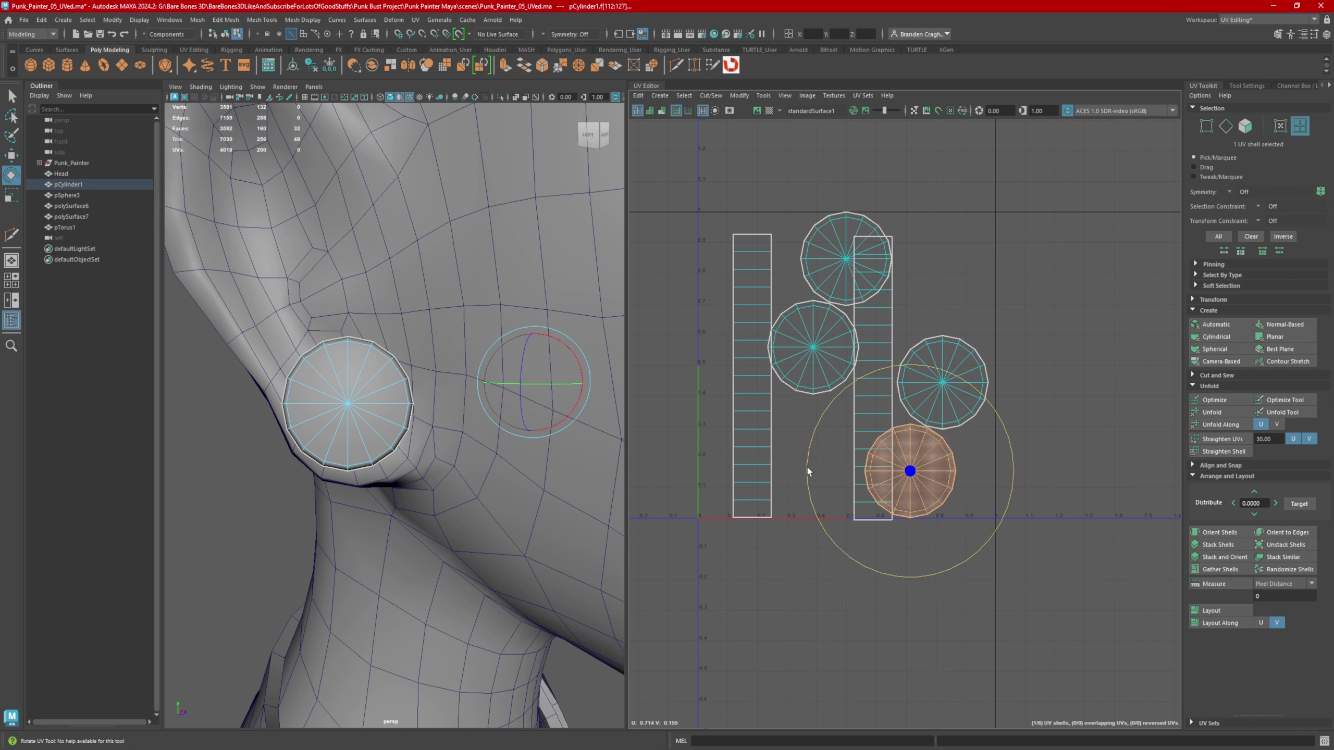
drag(807, 468, 842, 404)
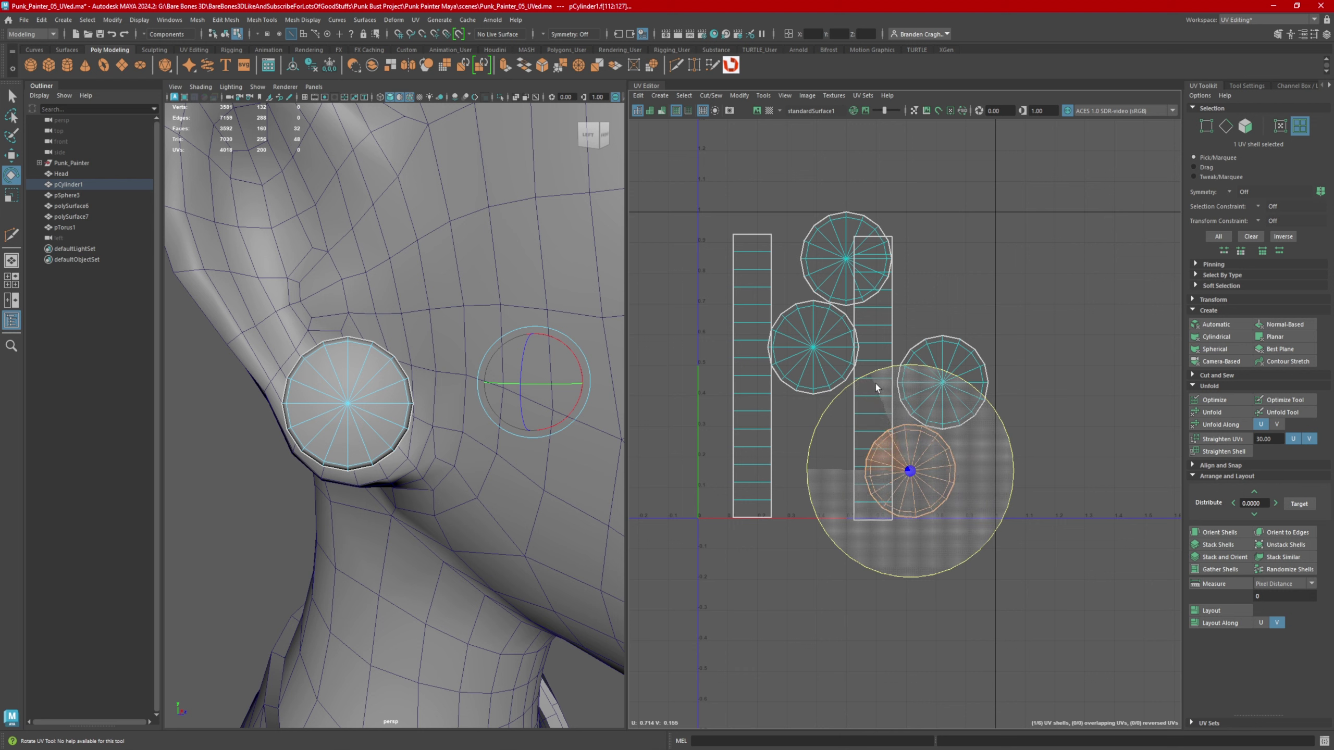
drag(915, 377, 913, 377)
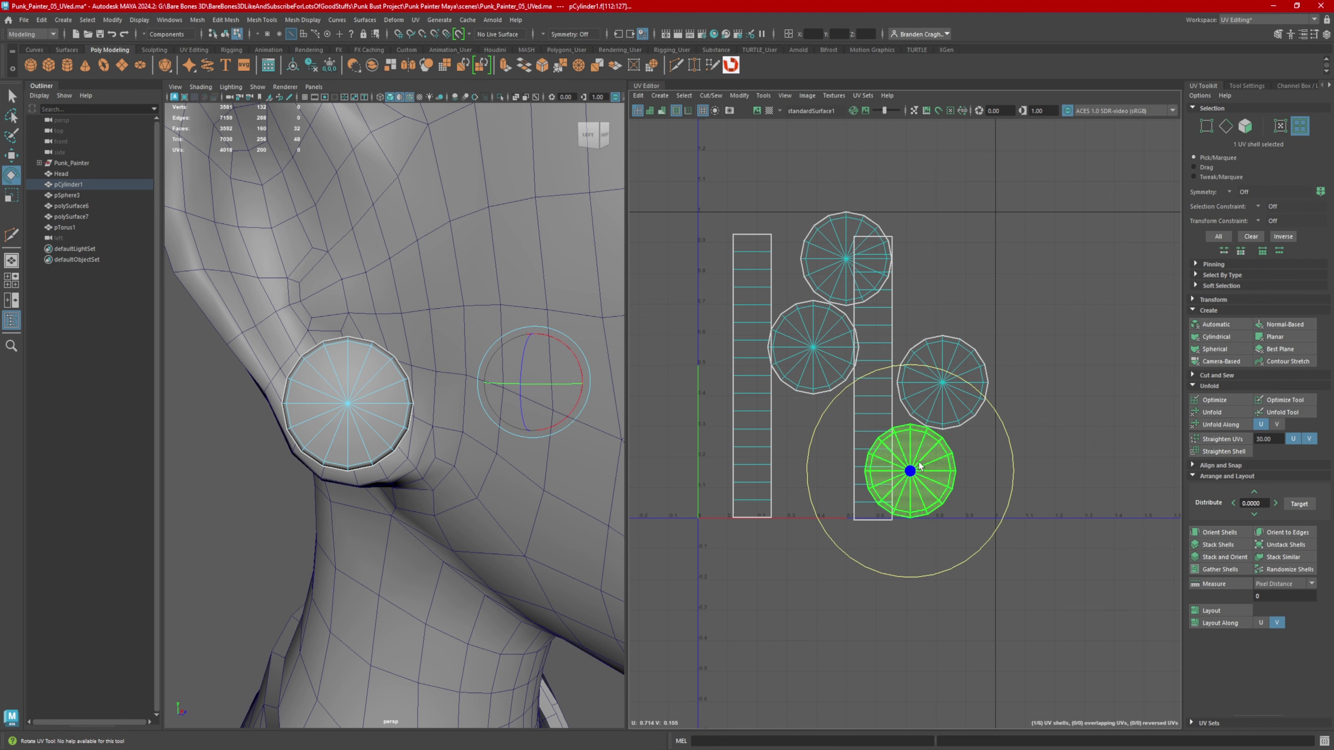
- Select the vertical spoke edge on each disc shell and compare its direction with the ear plug in X-ray view
key(w)
right_drag(922, 463, 932, 414)
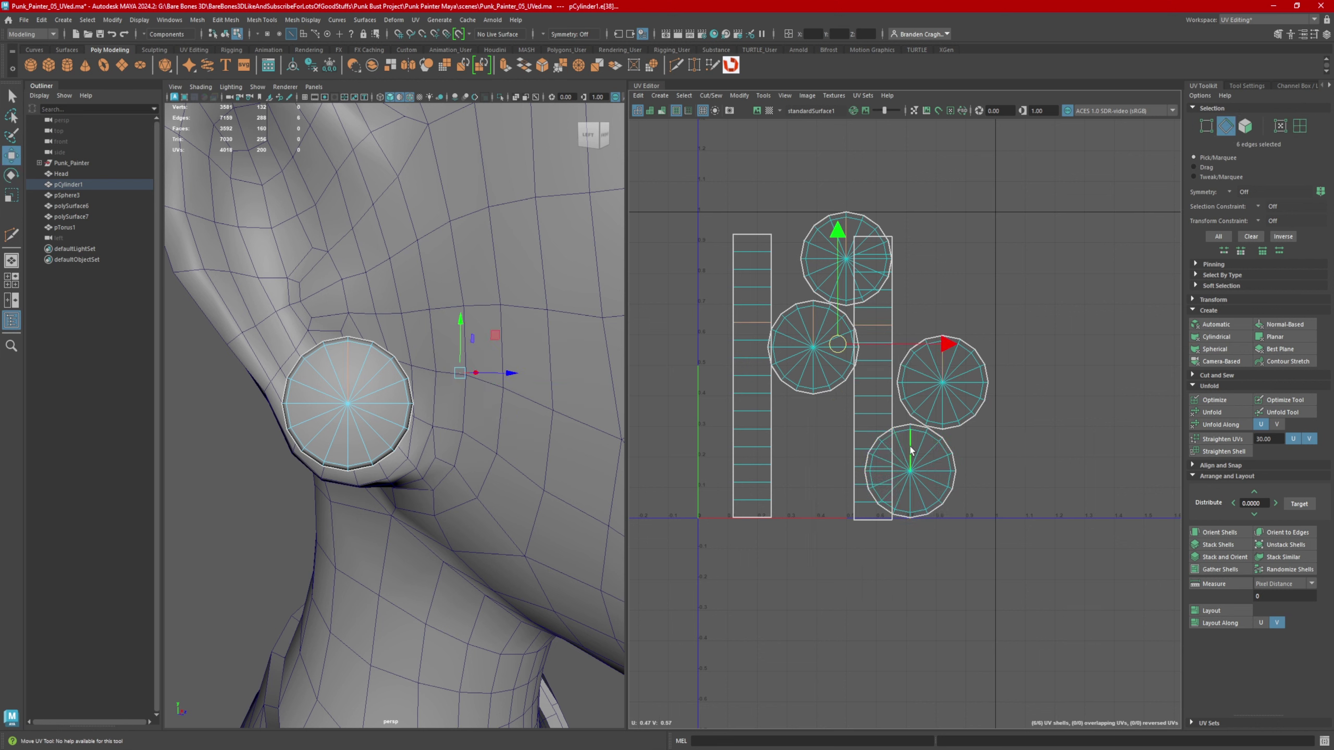
click(910, 448)
alt+drag(453, 137, 518, 89)
click(516, 98)
alt+drag(447, 315, 525, 341)
mouse_move(452, 404)
alt+mouse_down()
mouse_move(518, 416)
mouse_move(473, 420)
alt+mouse_up()
alt+right_drag(473, 421, 541, 436)
alt+drag(226, 394, 378, 375)
alt+right_drag(378, 376, 336, 365)
alt+drag(336, 366, 489, 374)
alt+right_drag(488, 374, 544, 415)
alt+drag(544, 415, 519, 398)
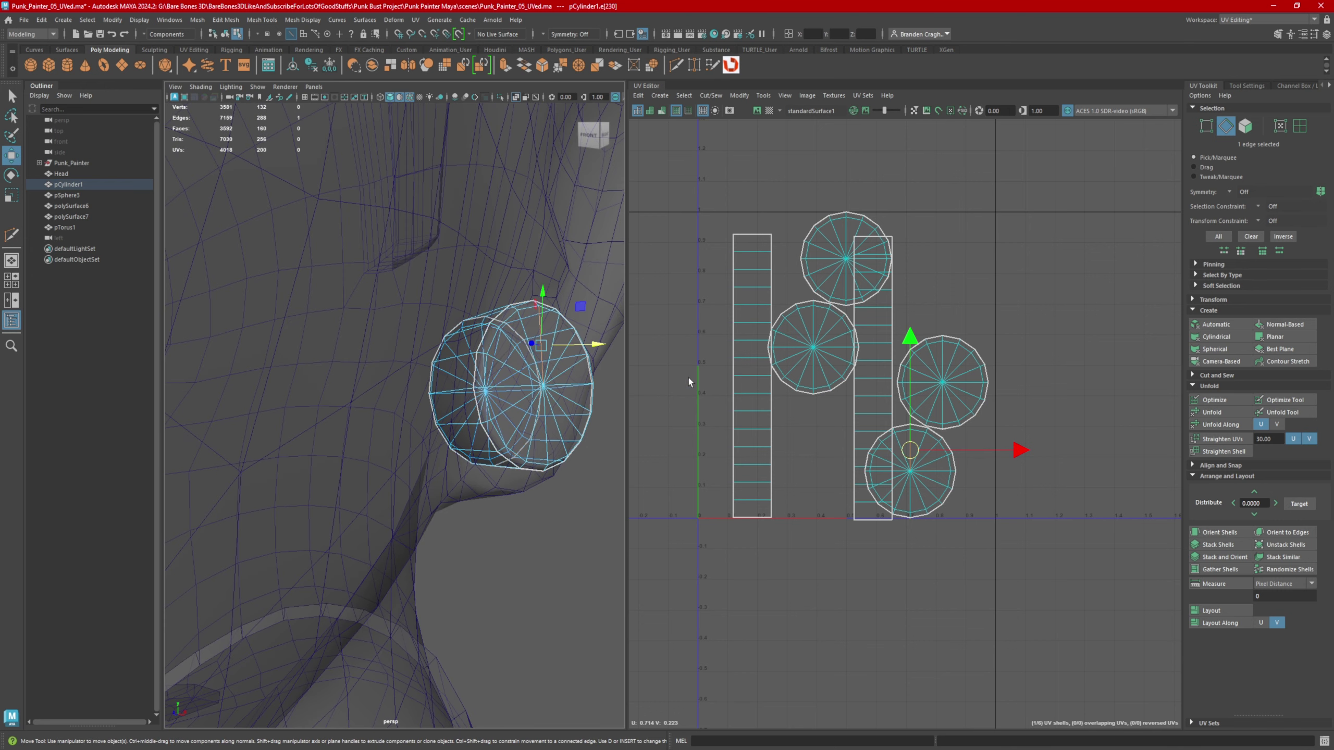
shift+click(813, 323)
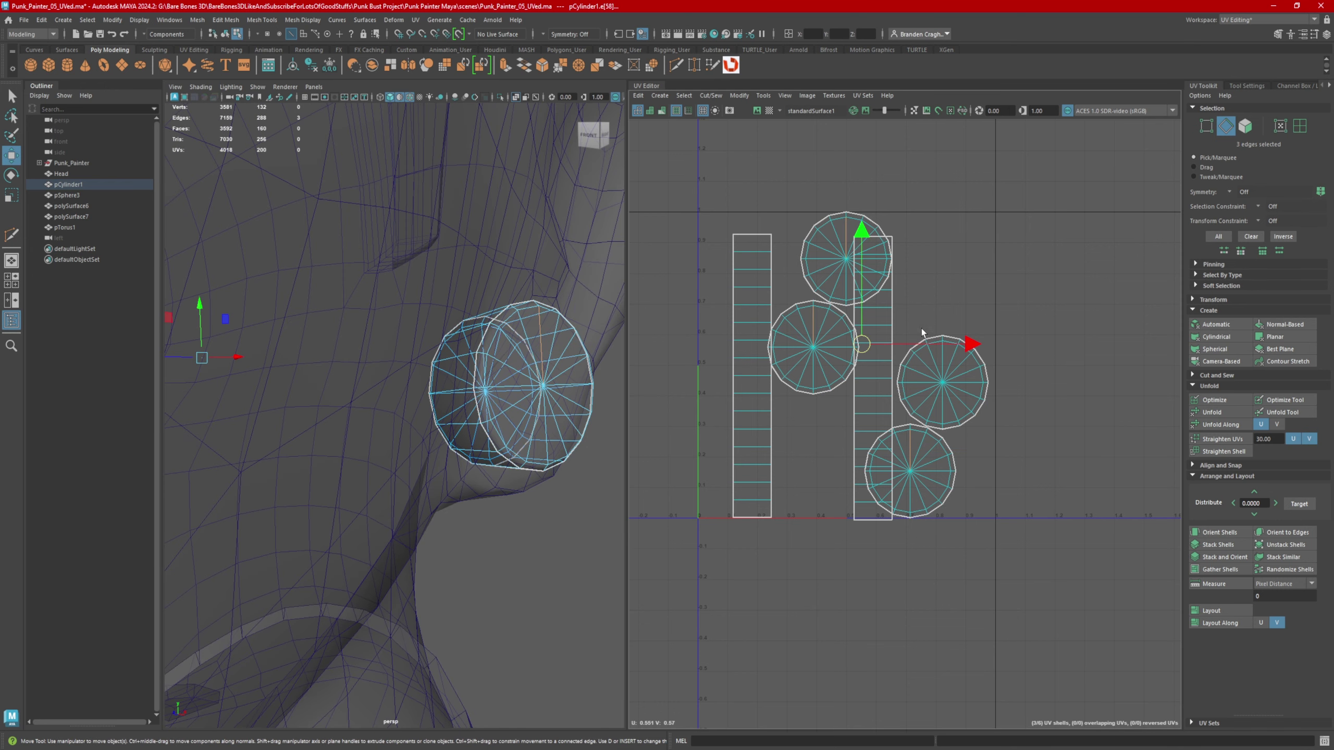
alt+drag(565, 382, 483, 410)
right_drag(928, 369, 891, 342)
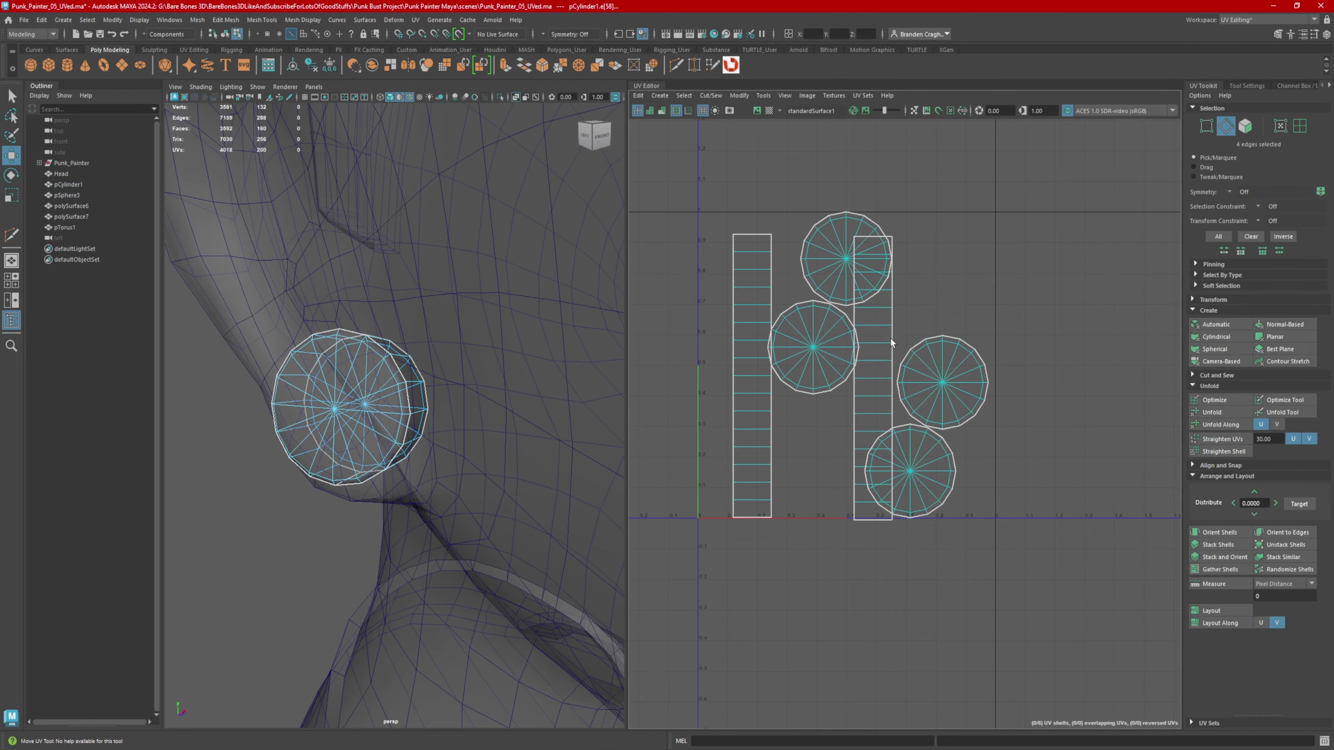
- Turn off X-ray, bring the whole bust back into view and save the scene
click(519, 99)
alt+right_drag(539, 368, 409, 379)
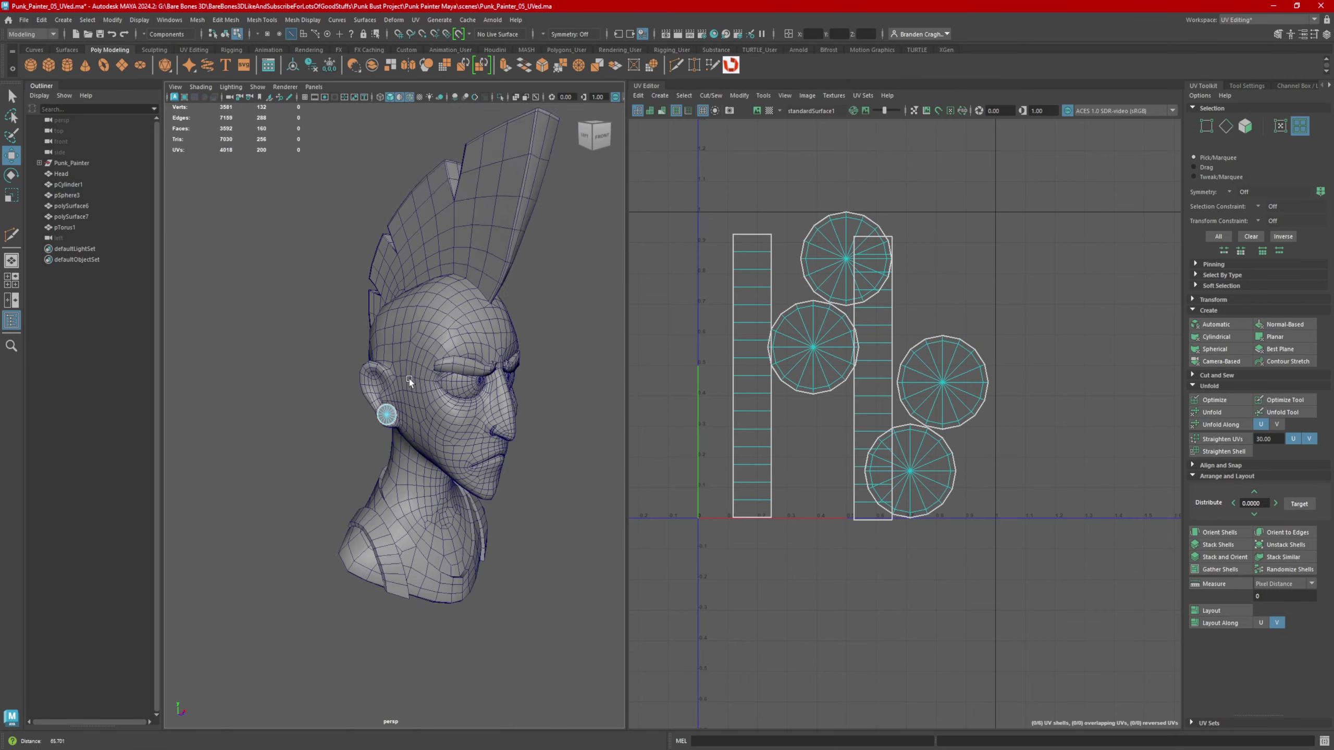
alt+drag(409, 380, 297, 368)
alt+right_drag(297, 368, 370, 384)
alt+drag(370, 384, 389, 379)
key(ctrl+s)
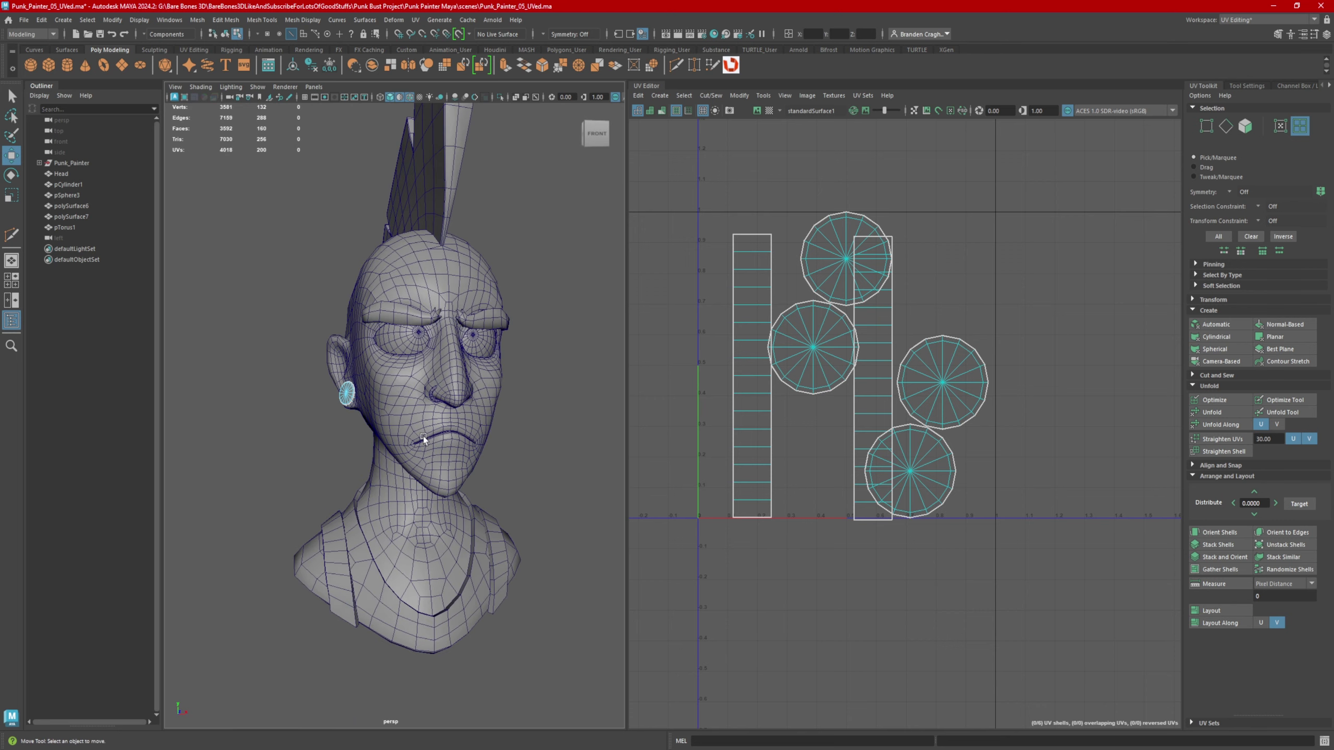
- Select the nose ring and cut the full edge loop along its inner side
alt+drag(423, 435, 426, 421)
alt+right_drag(426, 420, 497, 411)
alt+drag(497, 411, 450, 402)
click(512, 413)
alt+right_drag(450, 402, 496, 388)
alt+middle_drag(496, 388, 463, 393)
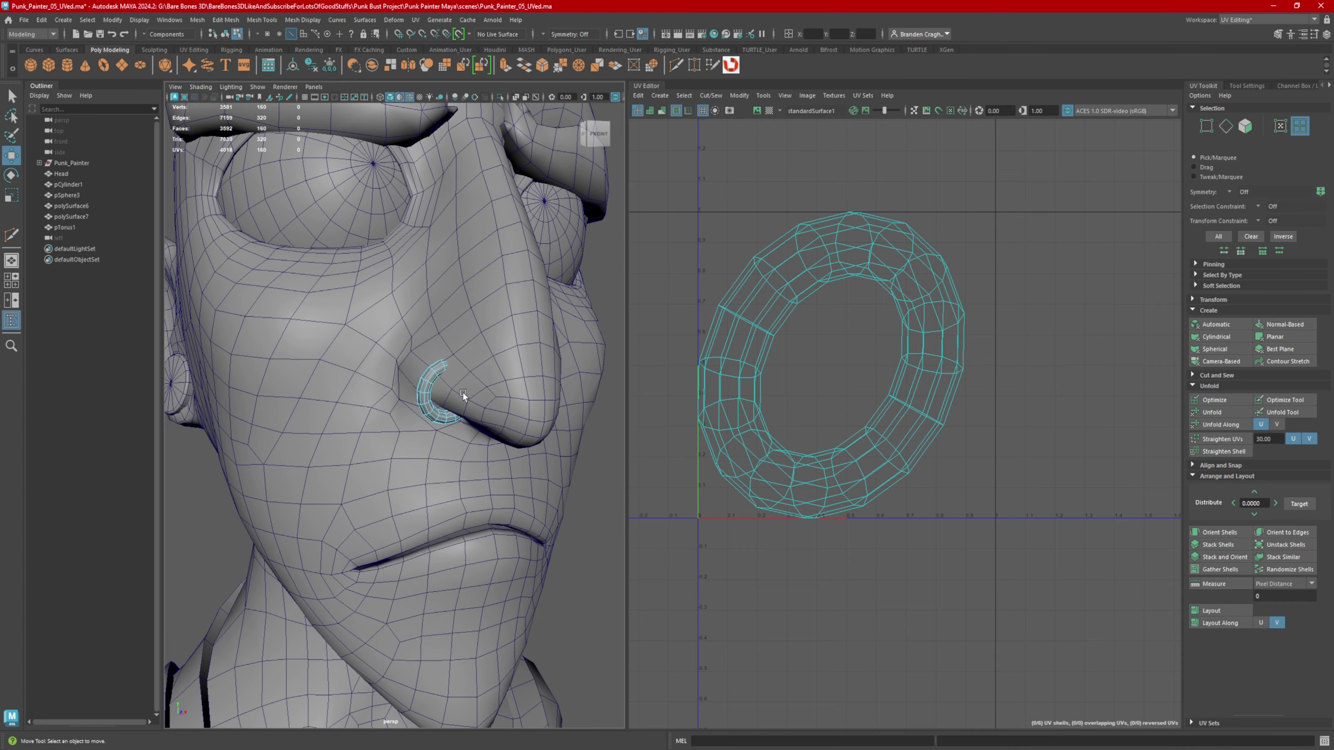
right_drag(429, 390, 550, 405)
alt+drag(550, 406, 374, 444)
double_click(372, 444)
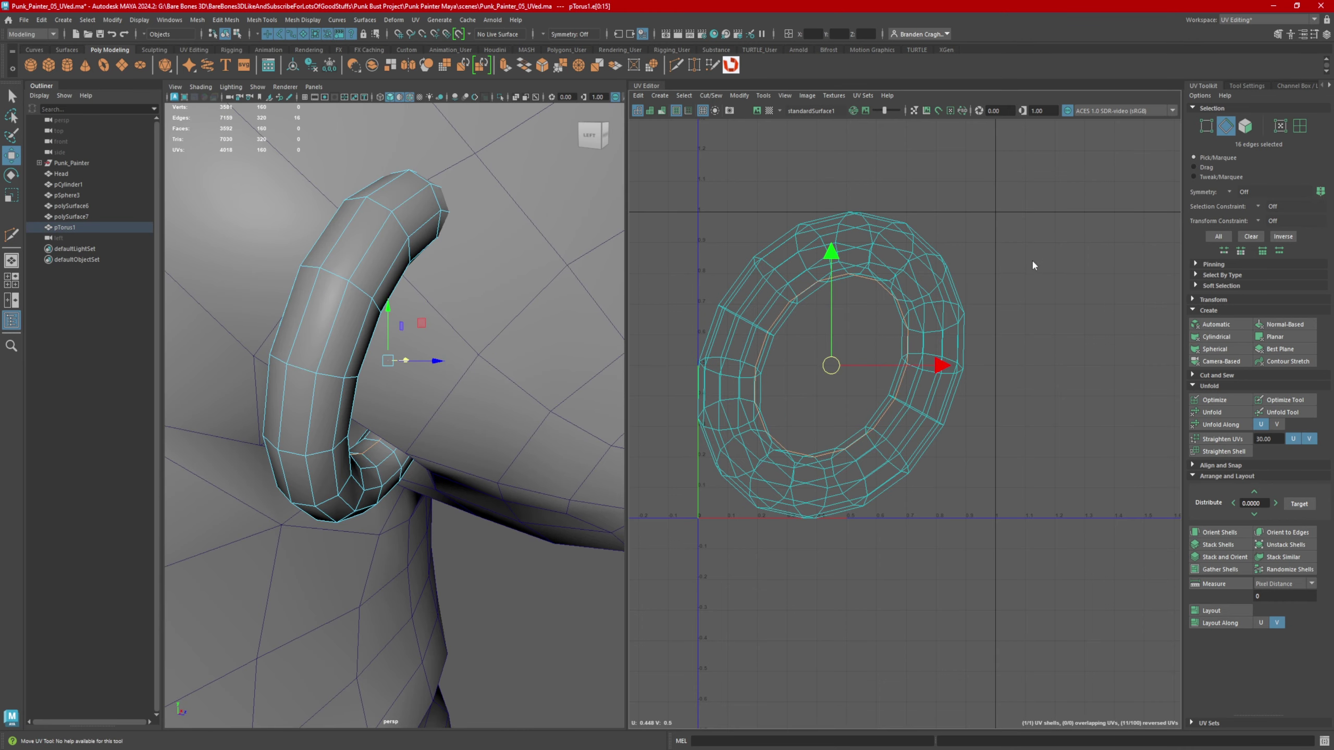
shift+right_drag(1032, 258, 987, 286)
- Turn on X-ray and cut one edge loop around the nose ring's cross-section inside the nostril
alt+drag(459, 369, 390, 392)
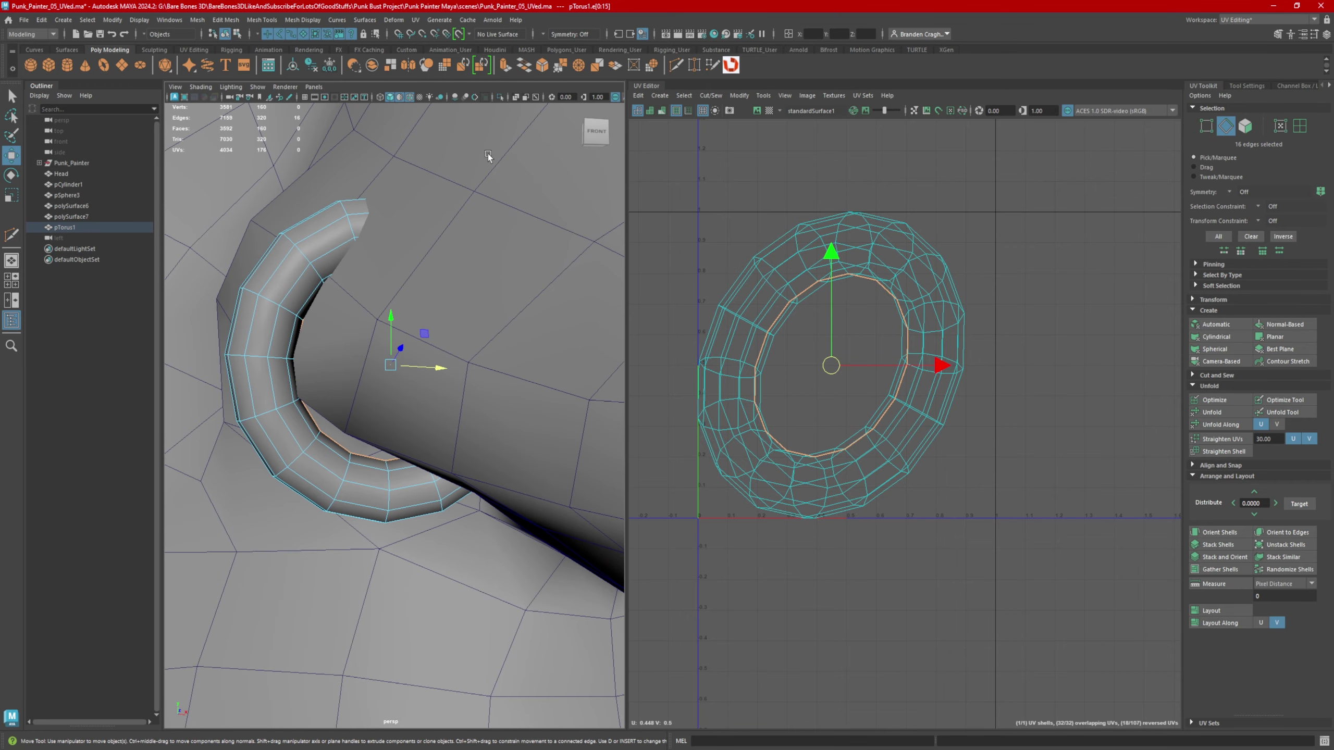
alt+drag(393, 463, 392, 466)
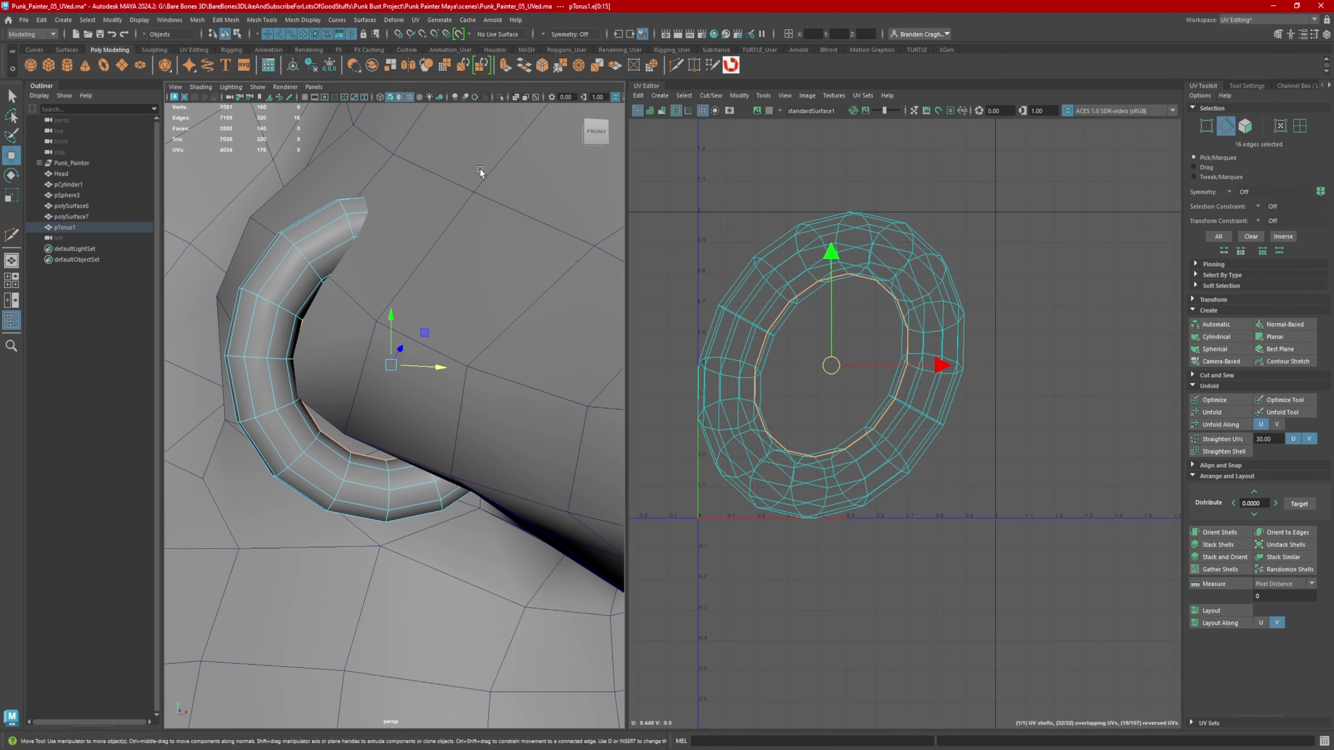
click(517, 100)
alt+drag(439, 256, 446, 228)
double_click(516, 318)
shift+right_drag(1050, 265, 1011, 284)
alt+drag(504, 310, 556, 310)
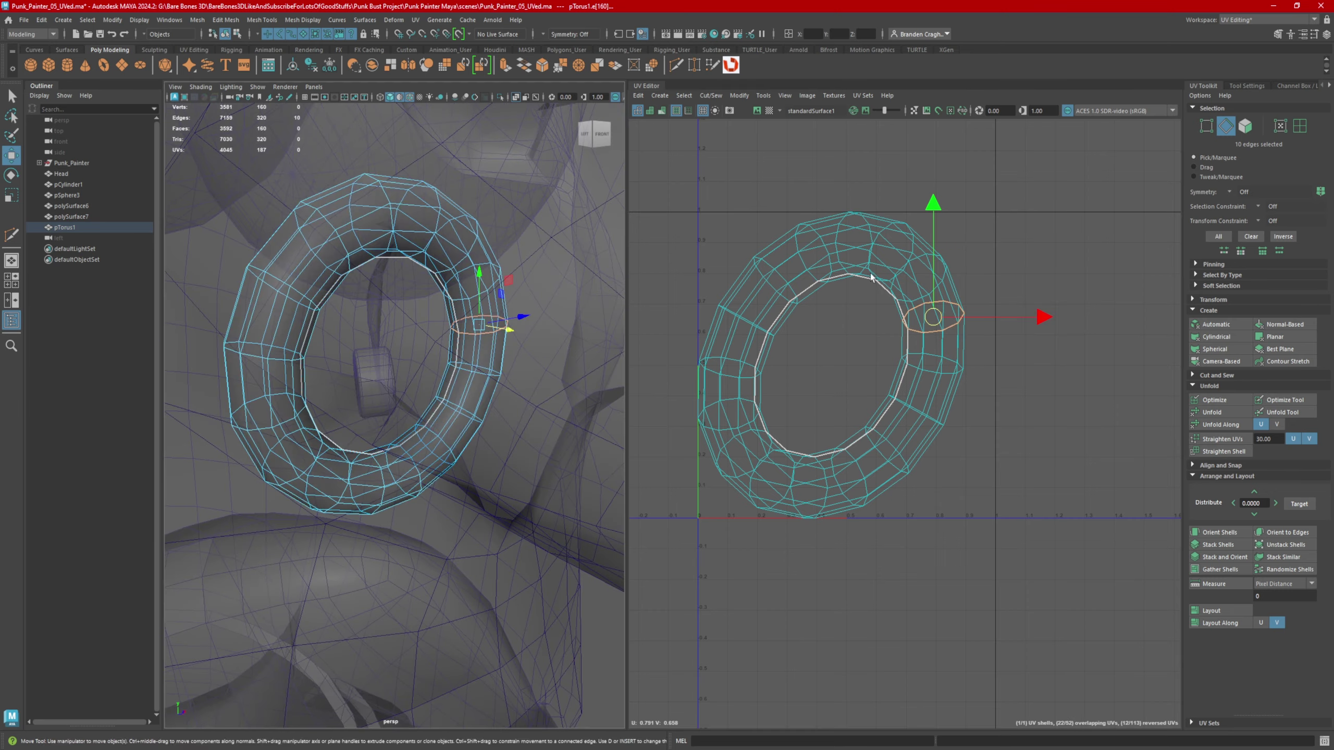
- Unfold the nose ring's shell and orient it upright to one of its lengthwise edges
click(935, 358)
right_drag(998, 315, 943, 232)
click(1212, 413)
scroll(1045, 371, down, 3)
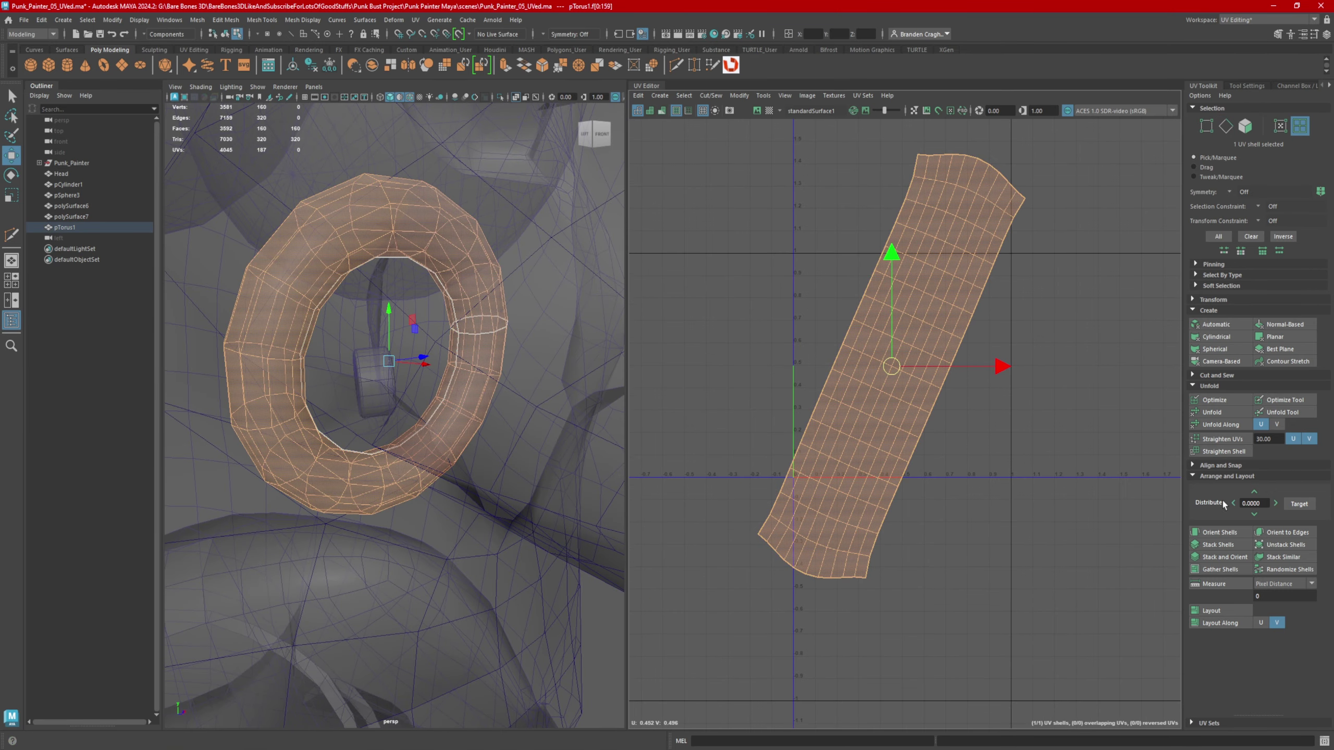
click(919, 309)
click(1287, 533)
alt+middle_drag(979, 377, 945, 392)
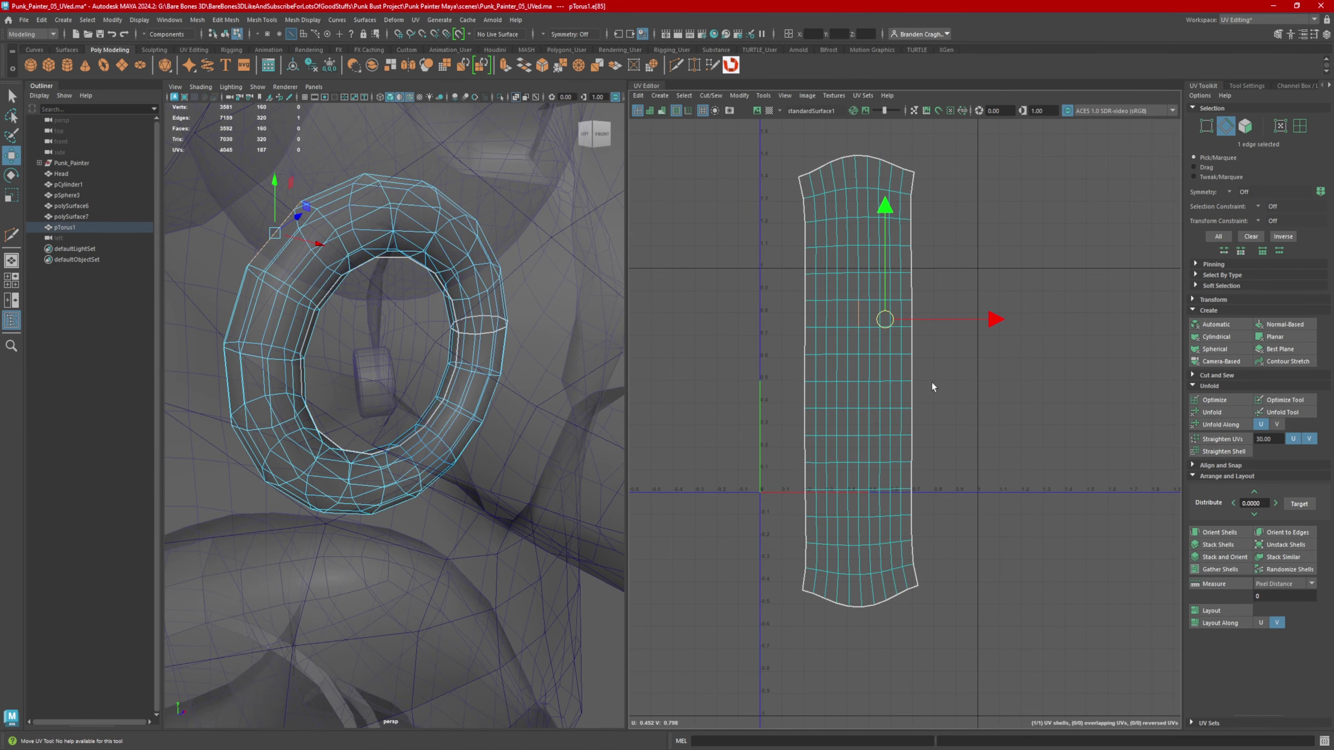
- Select all UVs of the nose ring and straighten them in U and V with a 30 degree angle
click(881, 374)
right_click(874, 370)
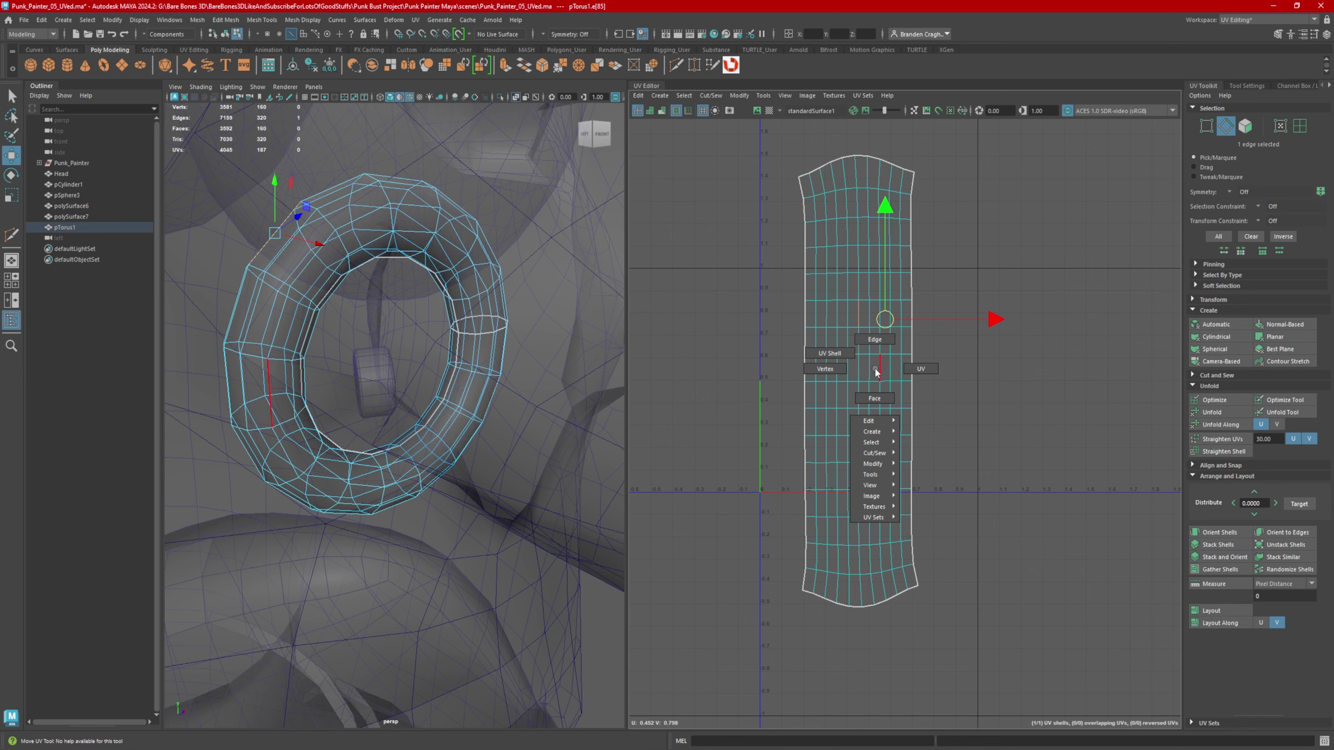
click(922, 369)
drag(930, 303, 1011, 633)
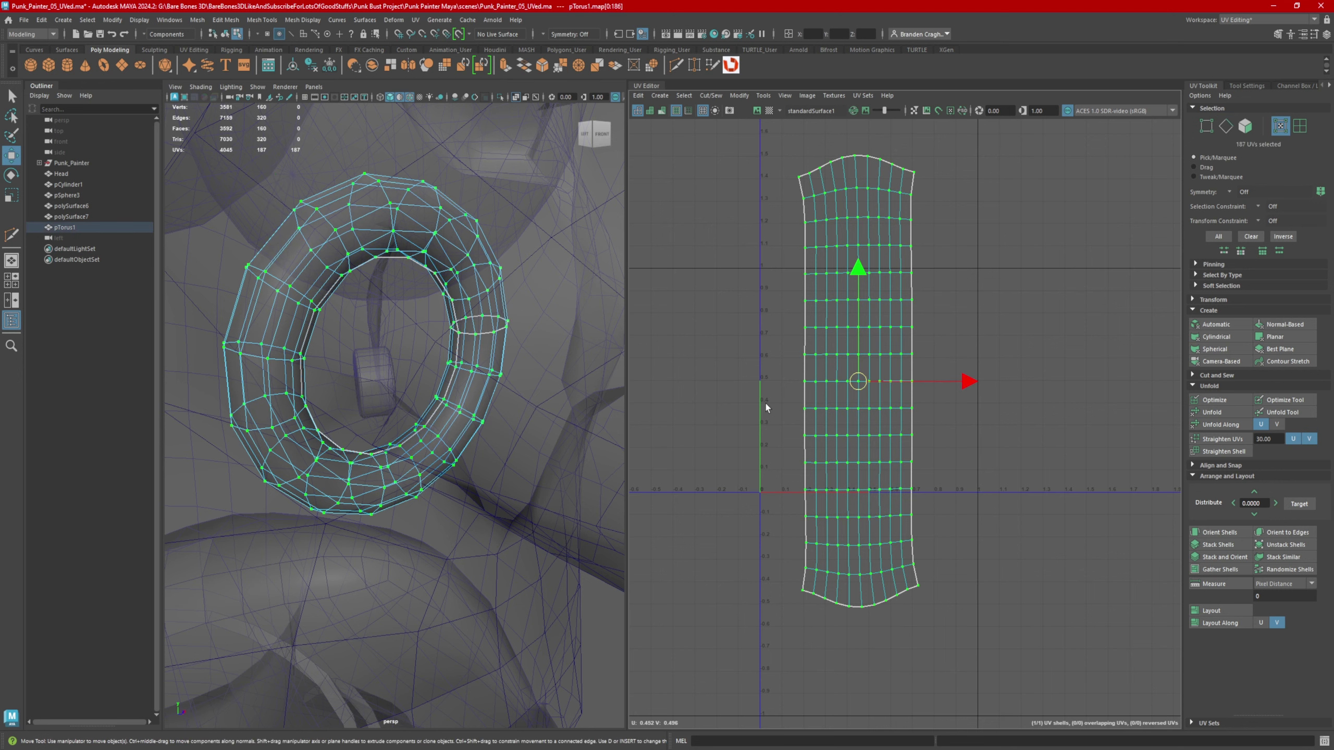
alt+drag(452, 287, 485, 252)
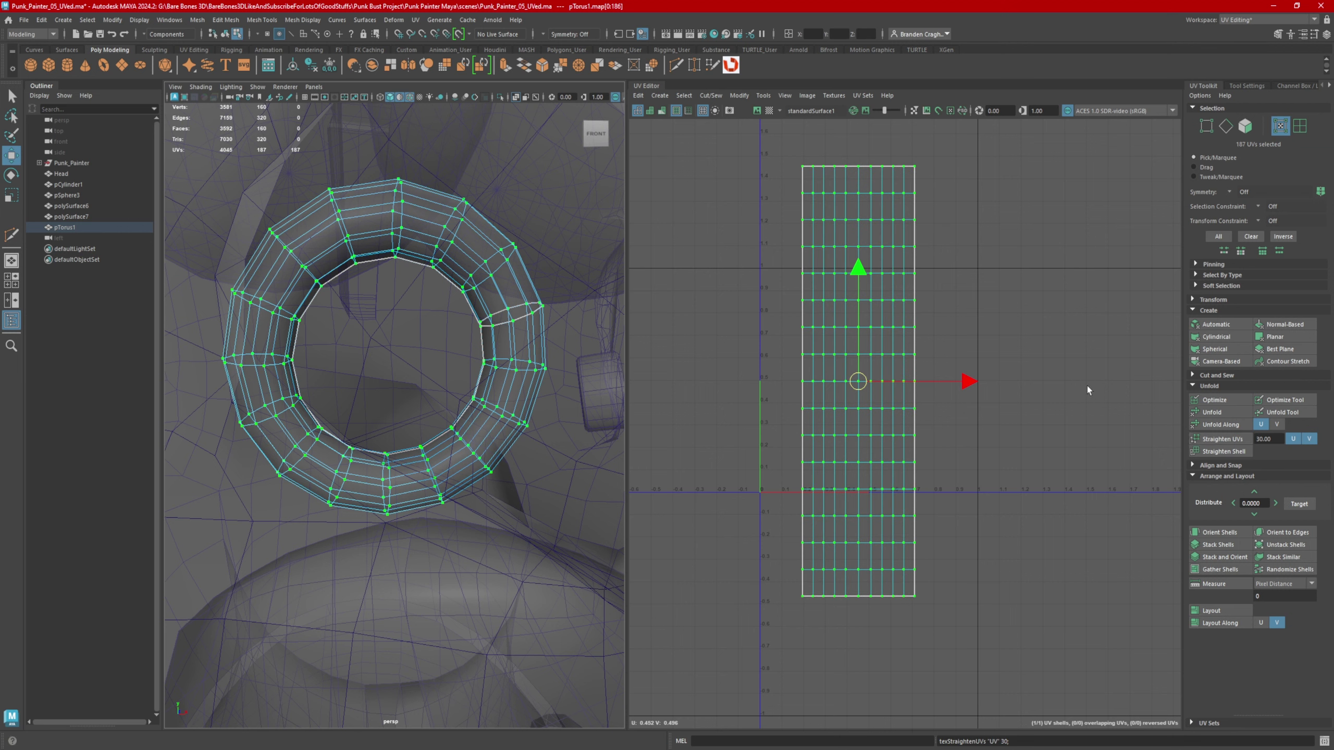
right_drag(890, 275, 836, 262)
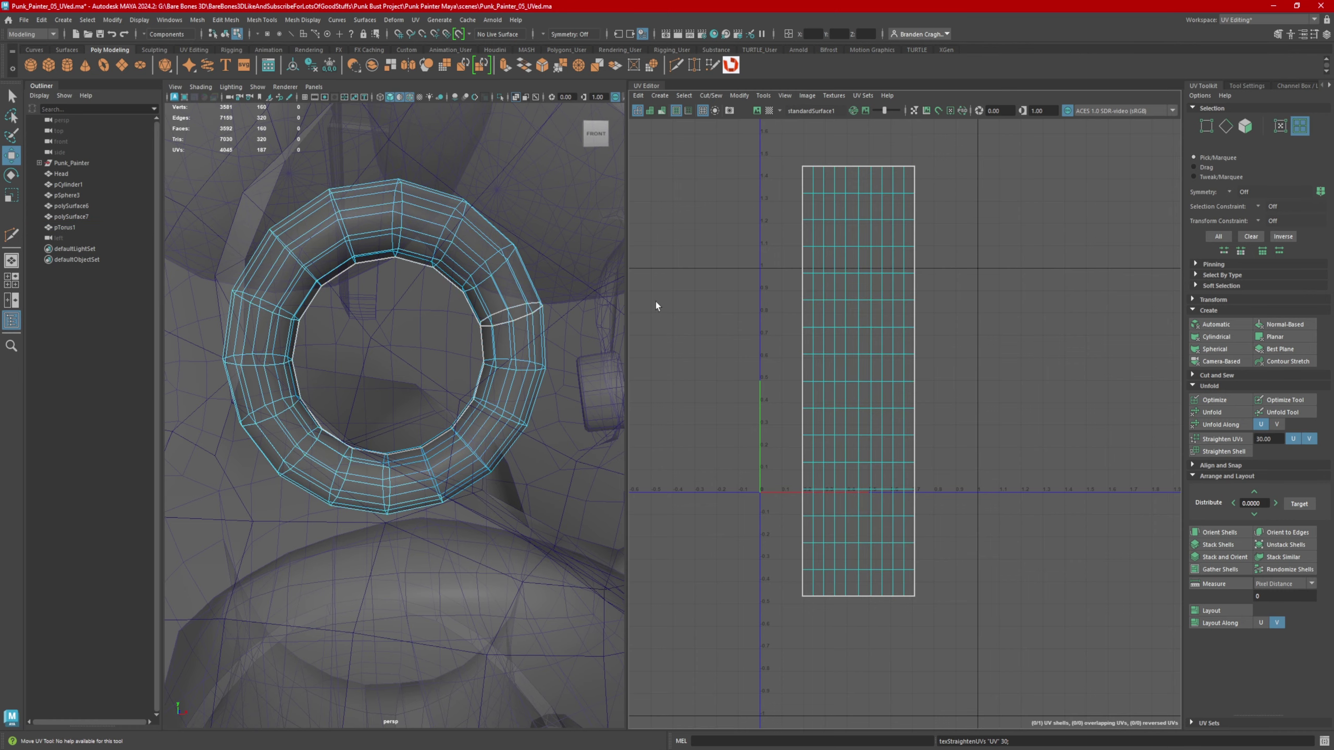
- Turn off X-ray, select the eyebrow mesh and isolate it in the viewport
scroll(341, 247, down, 5)
click(515, 98)
scroll(399, 358, down, 8)
alt+drag(376, 362, 423, 362)
alt+middle_drag(423, 362, 423, 415)
click(410, 330)
right_drag(403, 330, 426, 311)
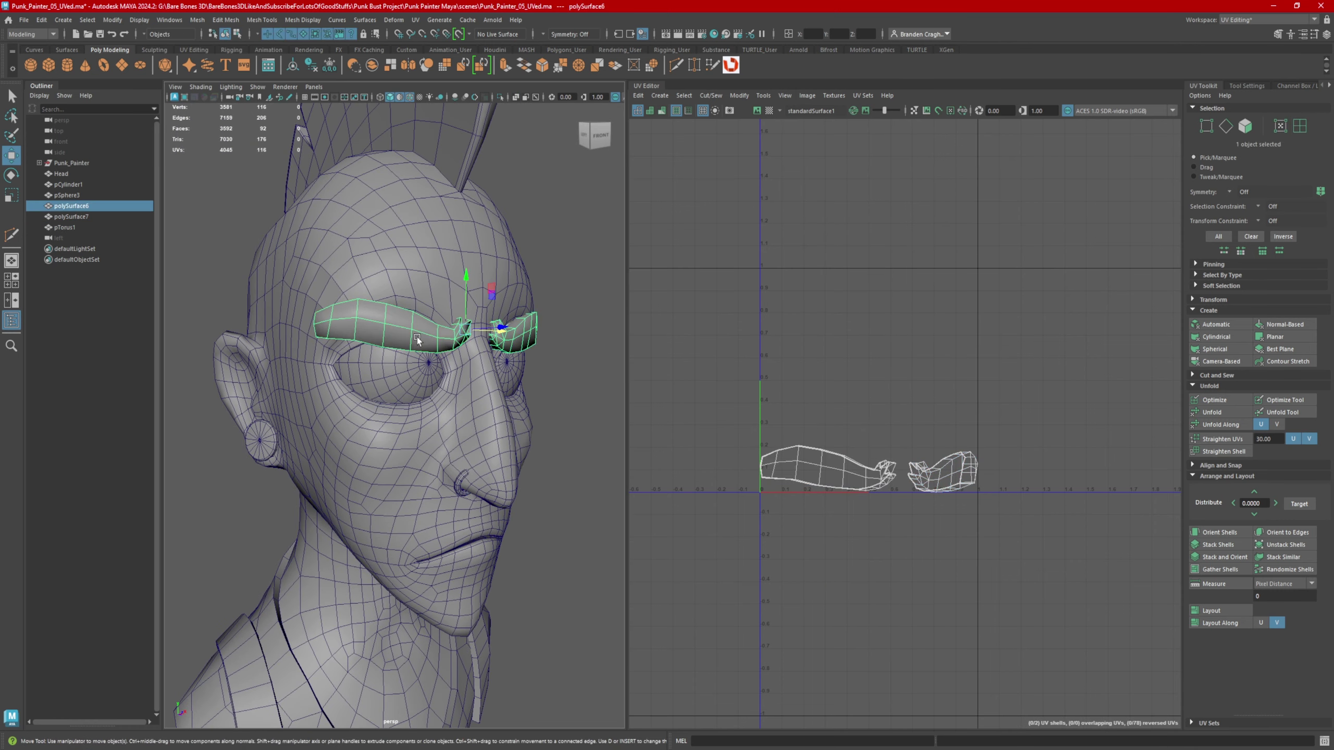
mouse_move(498, 326)
alt+mouse_down()
mouse_move(449, 323)
mouse_move(483, 319)
alt+mouse_up()
scroll(483, 319, up, 3)
click(499, 98)
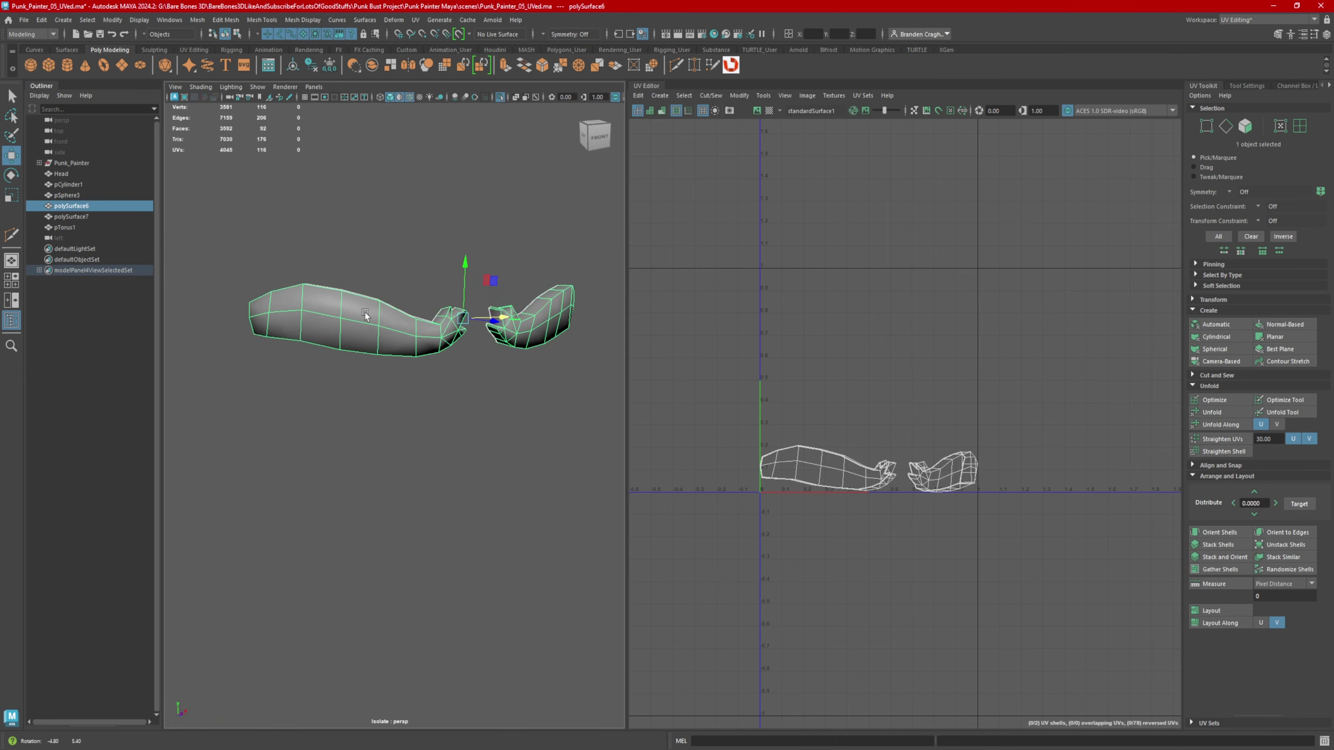
- Switch to edge editing and select the seam edges at the outer end of the eyebrow
alt+drag(365, 313, 443, 328)
scroll(396, 319, up, 3)
right_drag(391, 320, 388, 287)
key(F10)
click(388, 288)
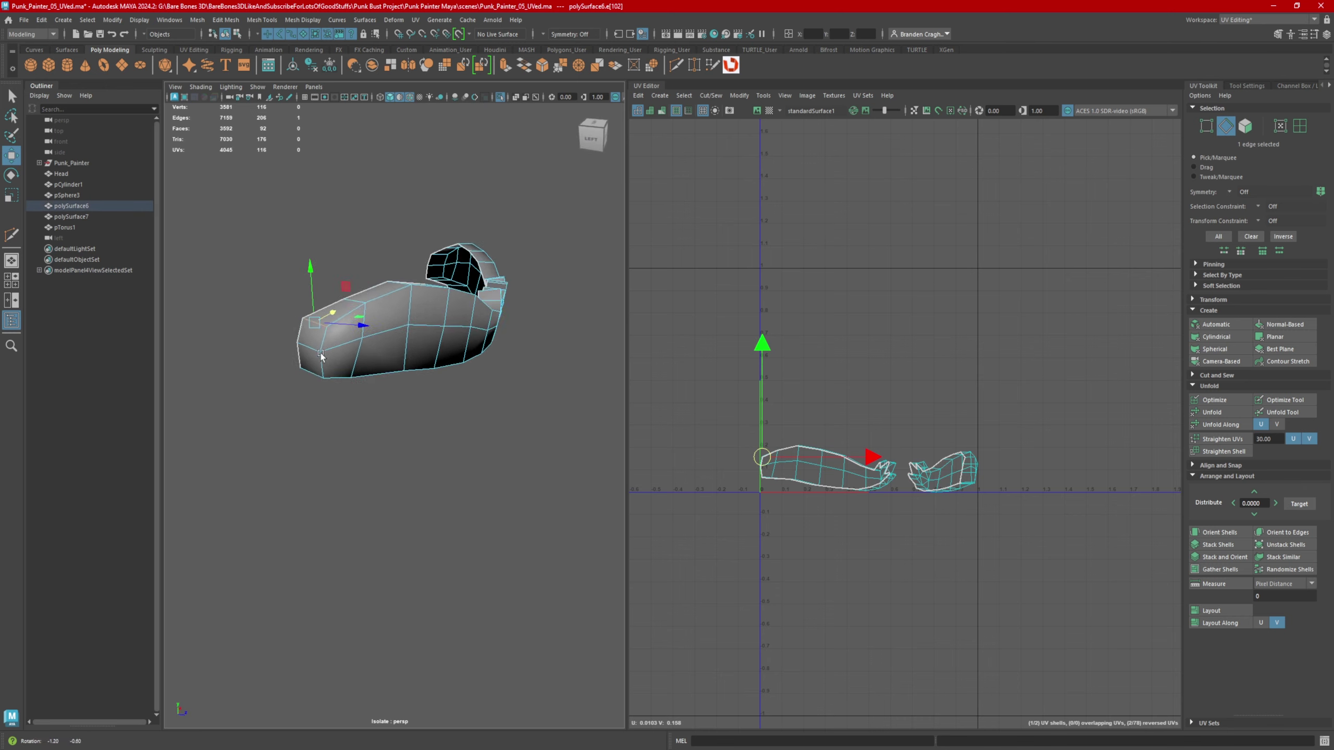
alt+drag(389, 287, 420, 366)
shift+click(388, 255)
- Add the crease edges between the spiky tips at the eyebrow's inner end to the seam selection
scroll(408, 332, up, 5)
alt+drag(369, 313, 373, 392)
alt+middle_drag(373, 392, 395, 334)
scroll(395, 334, up, 3)
alt+drag(395, 332, 371, 322)
shift+click(384, 316)
shift+click(372, 325)
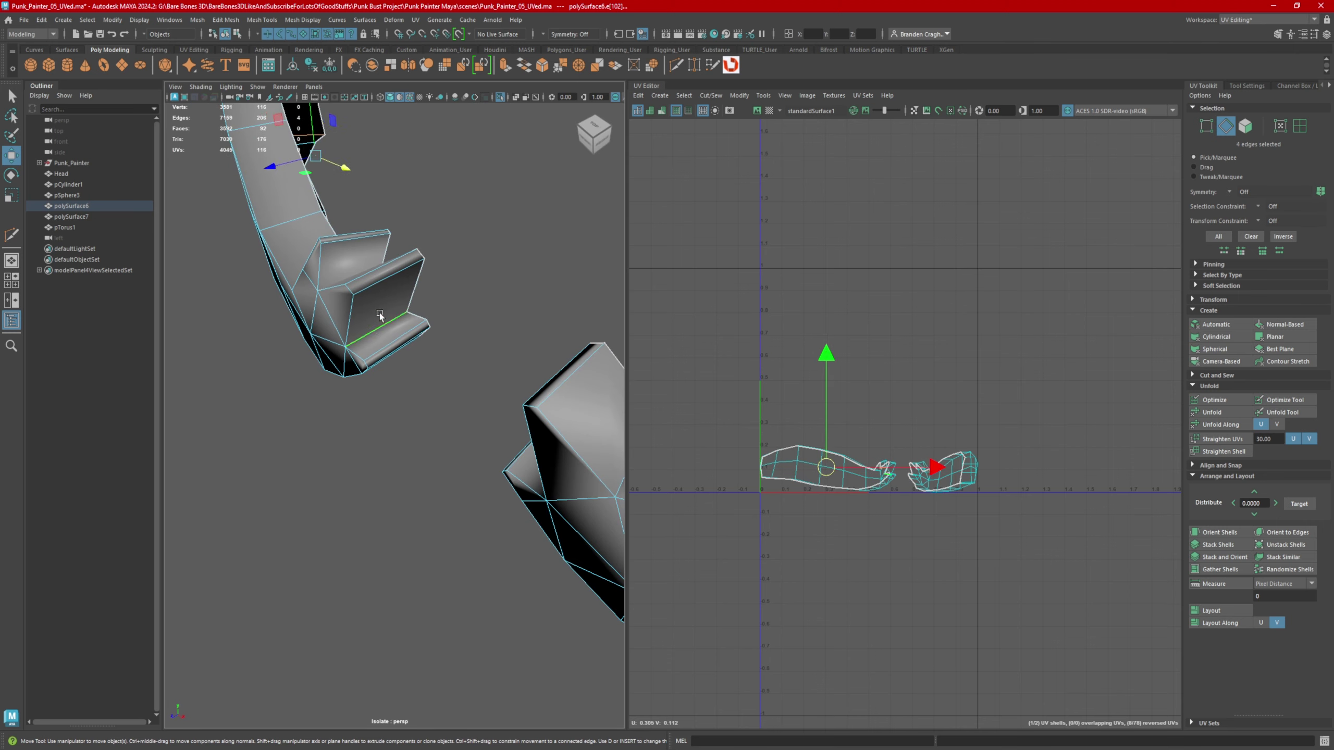
shift+click(378, 279)
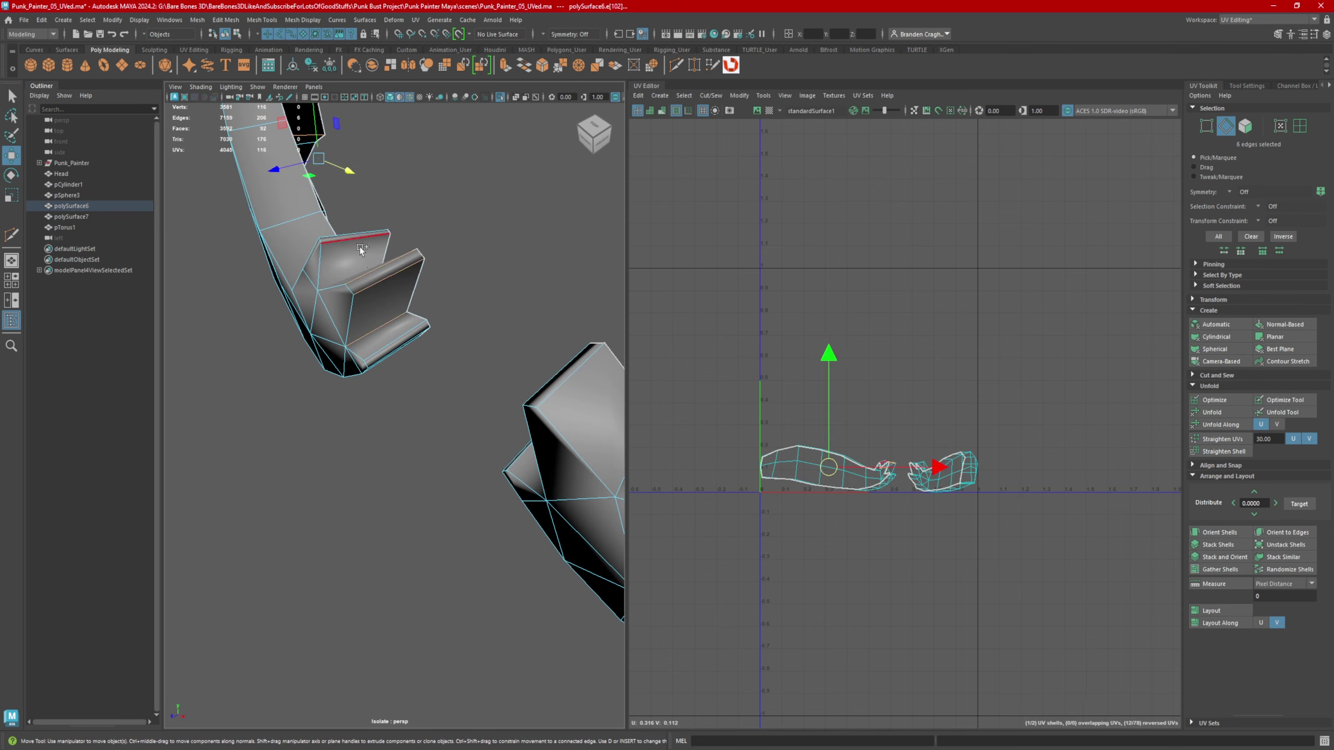
shift+click(360, 246)
shift+click(359, 235)
shift+click(366, 253)
alt+drag(359, 236, 459, 308)
shift+click(374, 247)
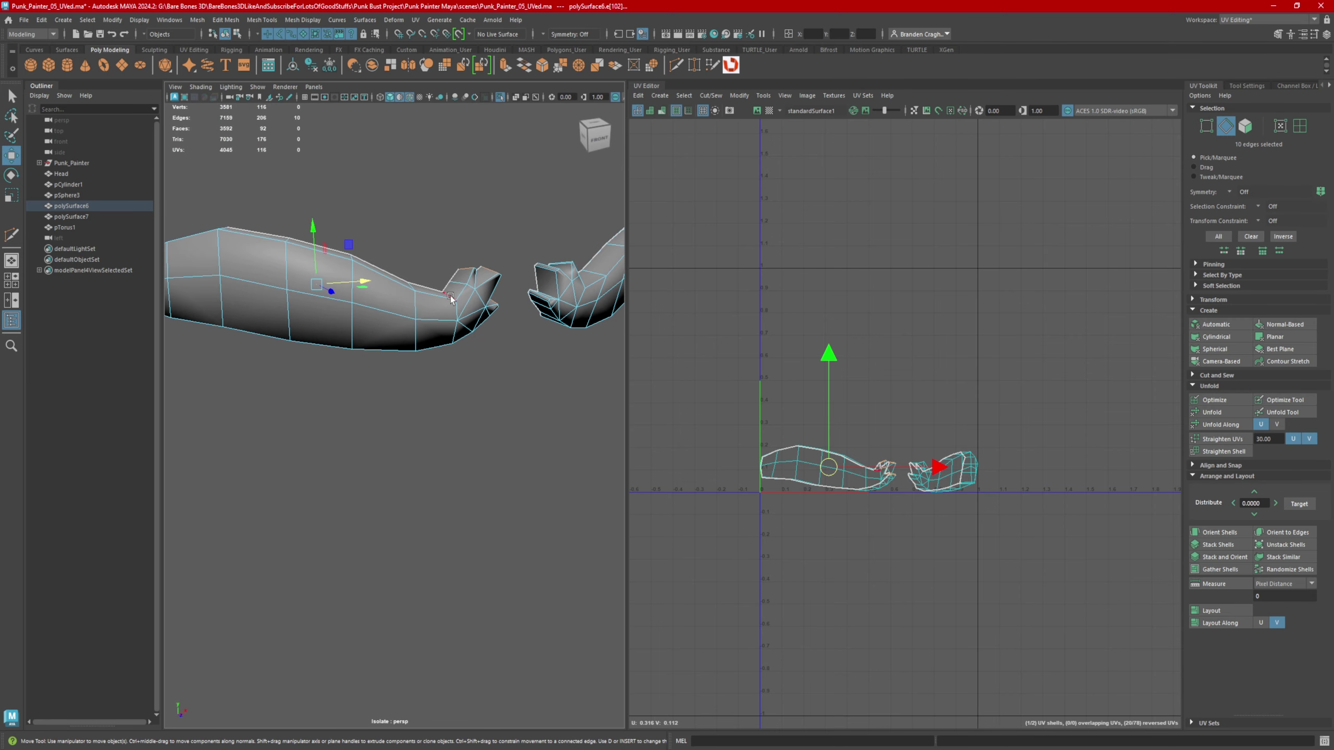
- Turn on symmetry so both eyebrows are included, and cut the selected edges as UV seams
alt+drag(308, 253, 300, 282)
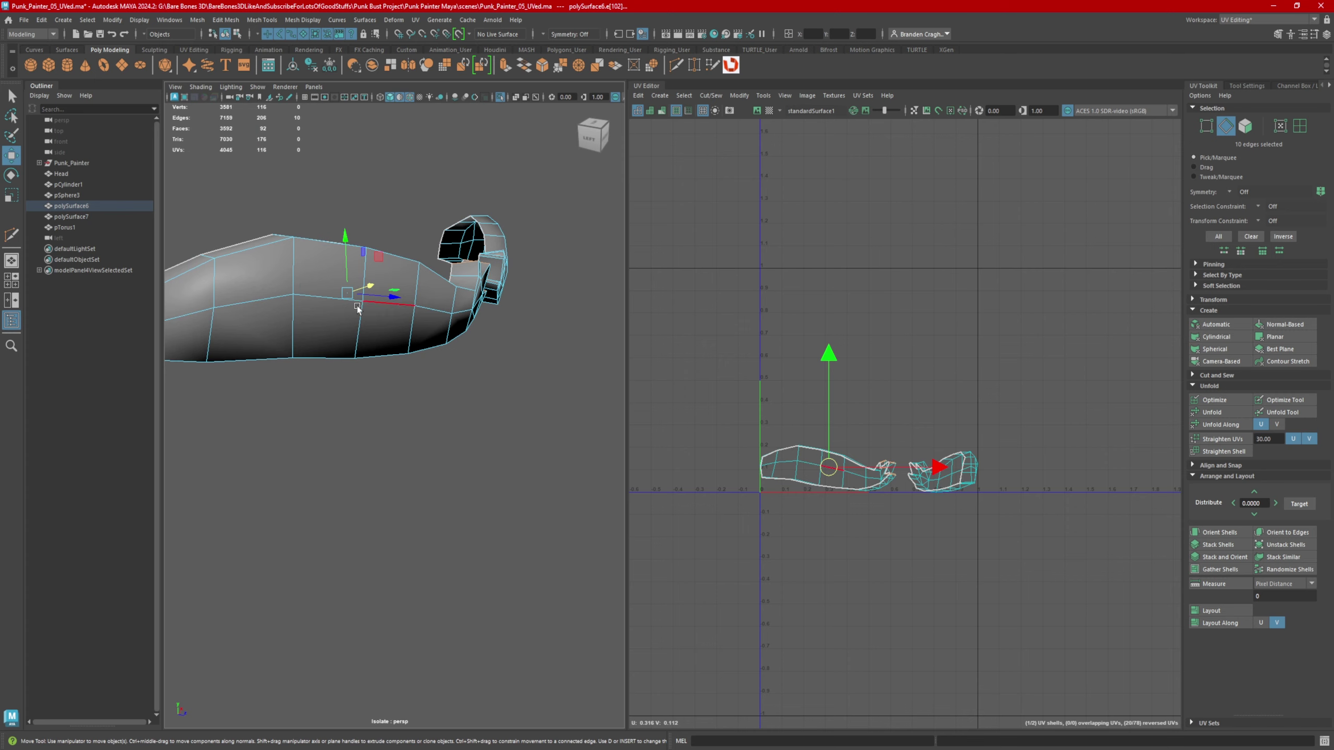
alt+drag(443, 325, 391, 350)
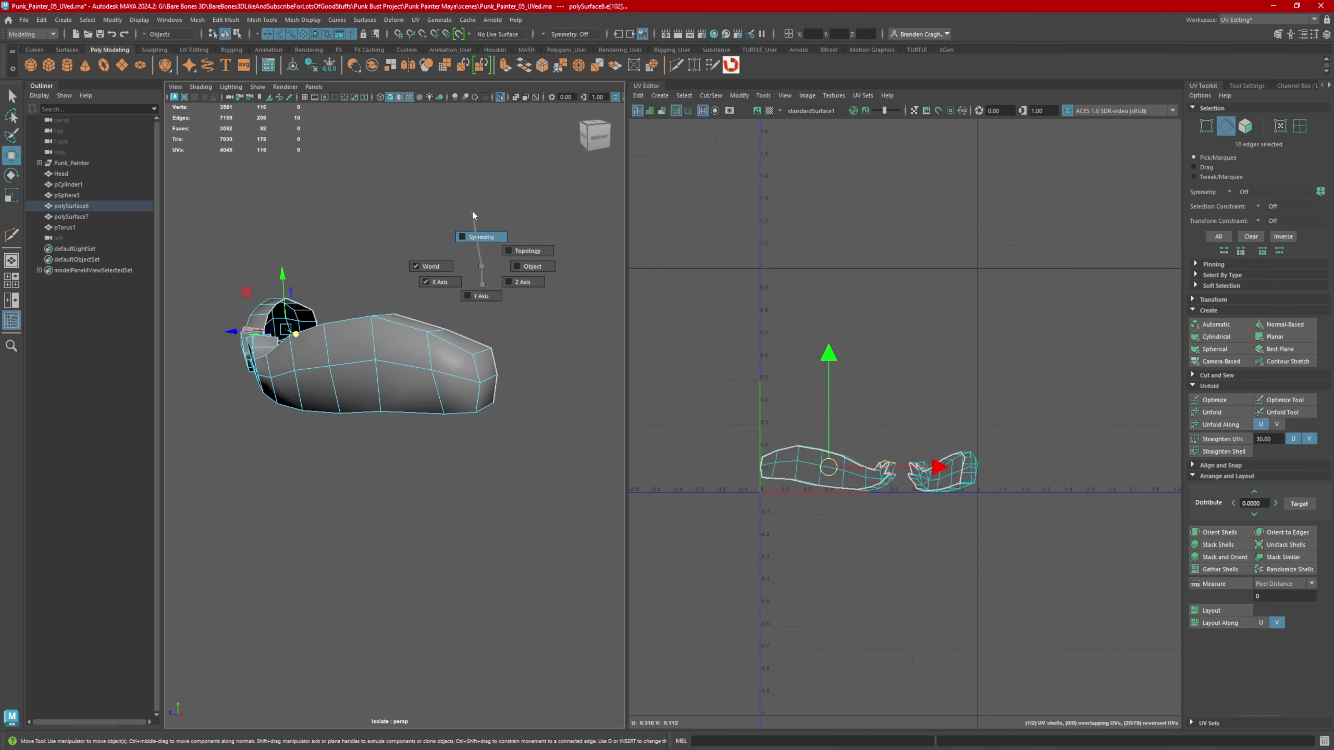
ctrl+shift+right_drag(473, 211, 472, 211)
shift+right_drag(866, 294, 866, 293)
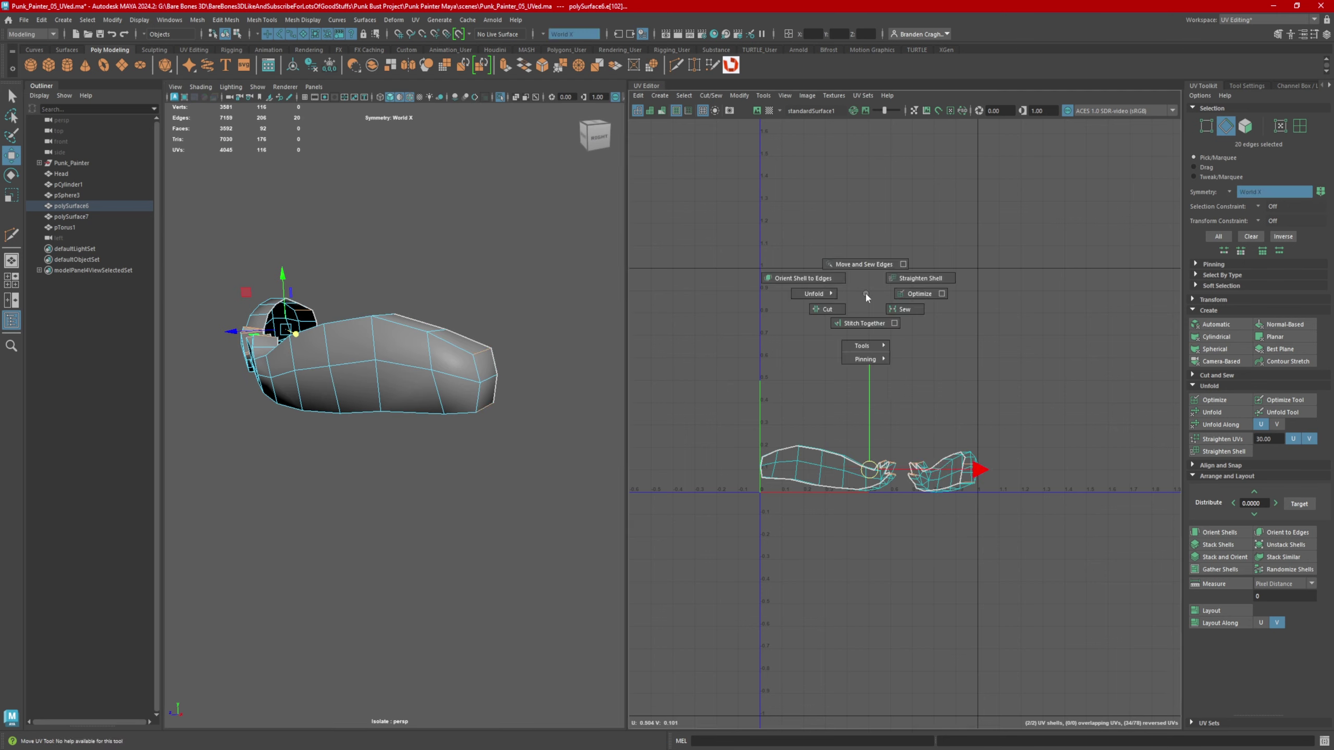
click(826, 309)
- Select both eyebrow UV shells, unfold them and lay them out in the UV tile
ctrl+right_drag(883, 428, 997, 434)
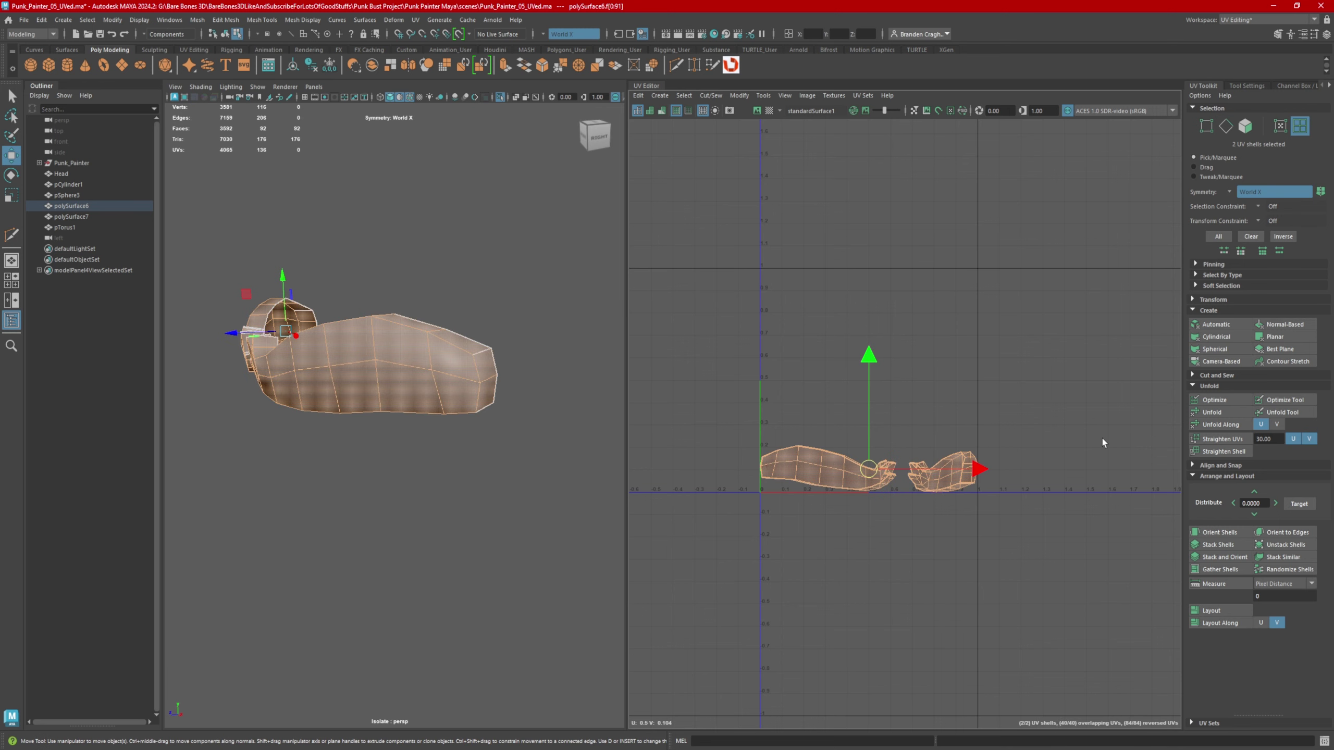
click(1245, 417)
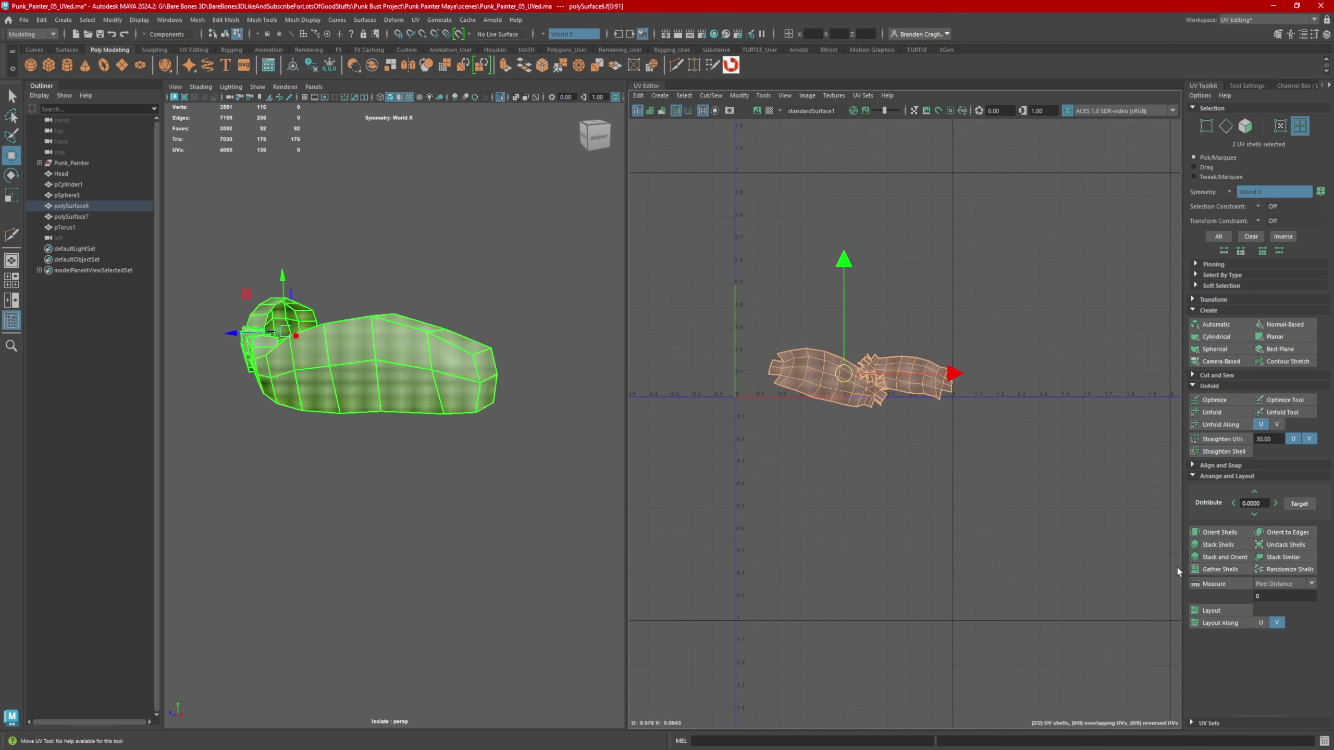
click(1216, 611)
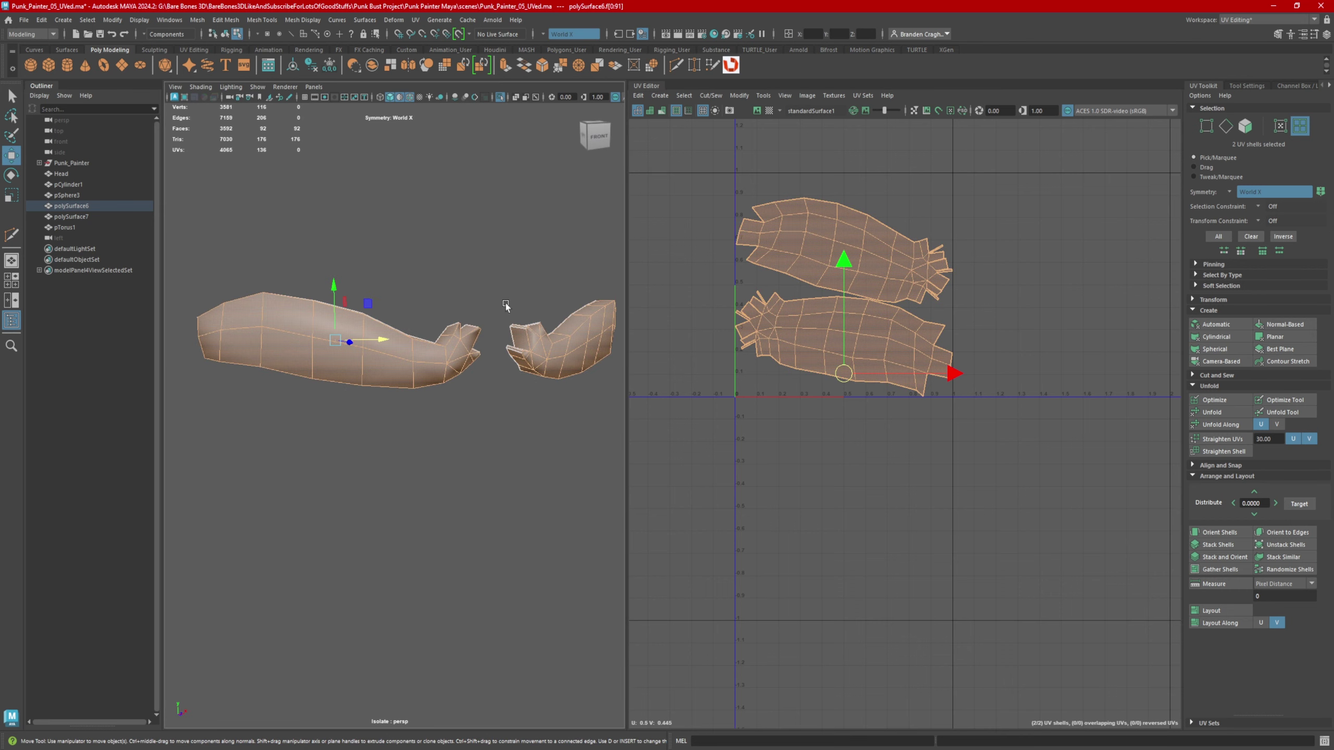
- Switch to edge editing and select the edges bordering the spiky tips at the eyebrow's inner end
alt+drag(507, 320, 451, 344)
right_drag(449, 345, 450, 317)
alt+right_drag(450, 325, 488, 336)
click(407, 362)
alt+drag(509, 348, 481, 339)
alt+right_drag(930, 363, 973, 355)
alt+middle_drag(735, 347, 937, 339)
alt+drag(399, 357, 420, 368)
alt+right_drag(405, 368, 442, 362)
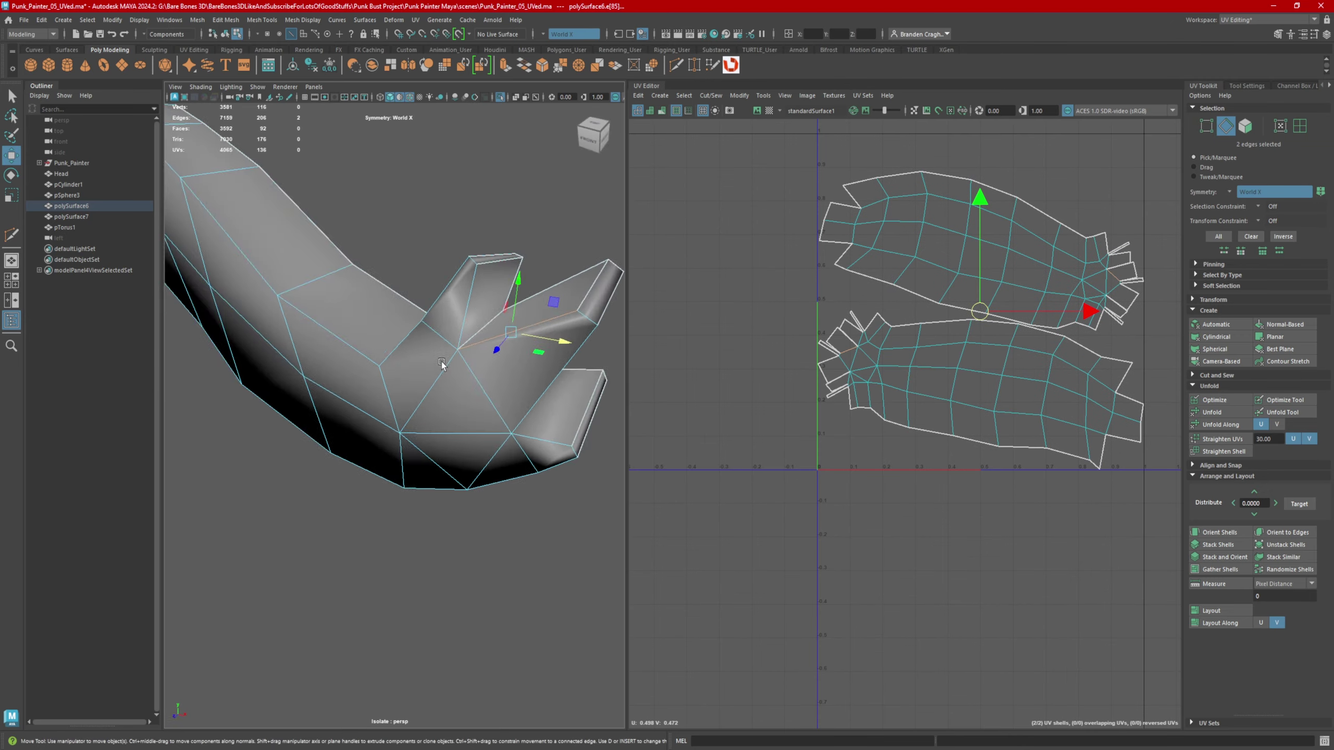
alt+drag(442, 362, 336, 380)
double_click(363, 320)
shift+click(391, 315)
shift+click(451, 305)
shift+click(471, 314)
shift+click(469, 308)
mouse_move(469, 311)
alt+mouse_down()
mouse_move(405, 316)
mouse_move(457, 328)
alt+mouse_up()
shift+click(456, 442)
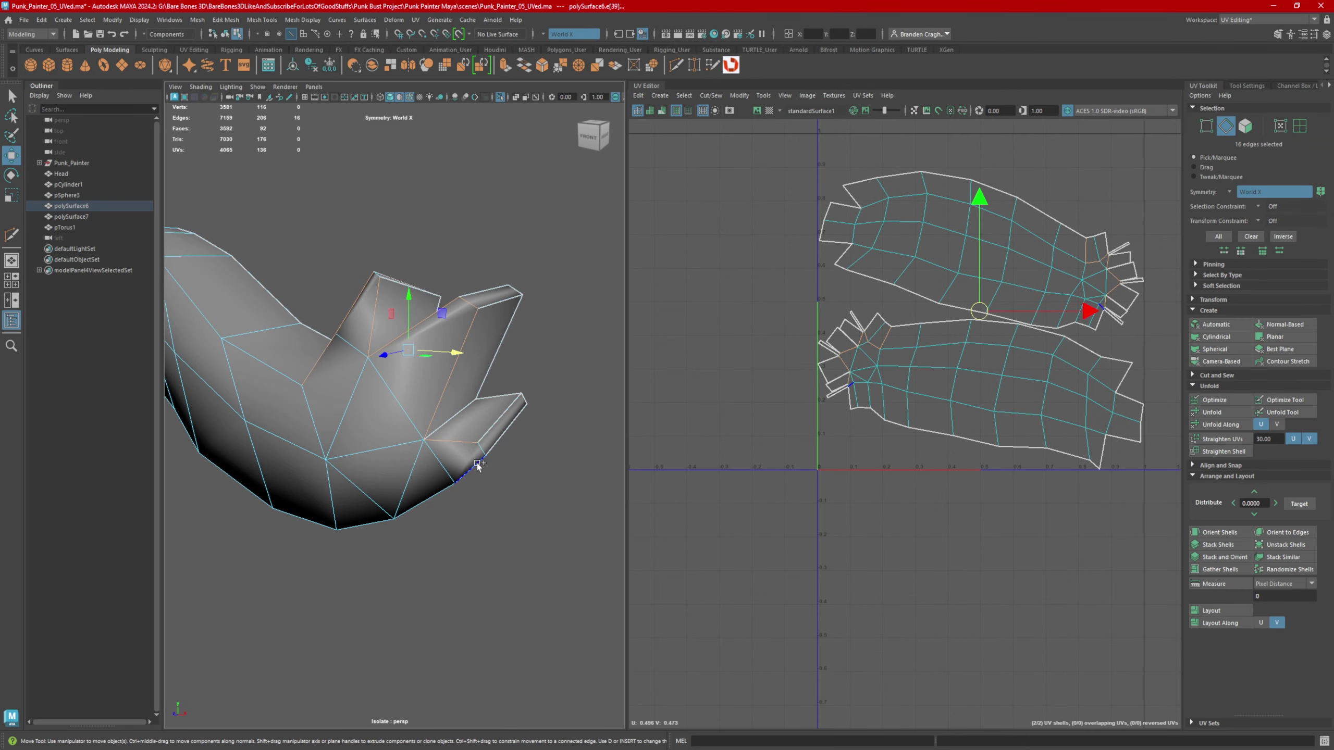
- Add the lengthwise edge loops running along the eyebrow to the seam selection
shift+double_click(477, 464)
alt+drag(476, 464, 472, 409)
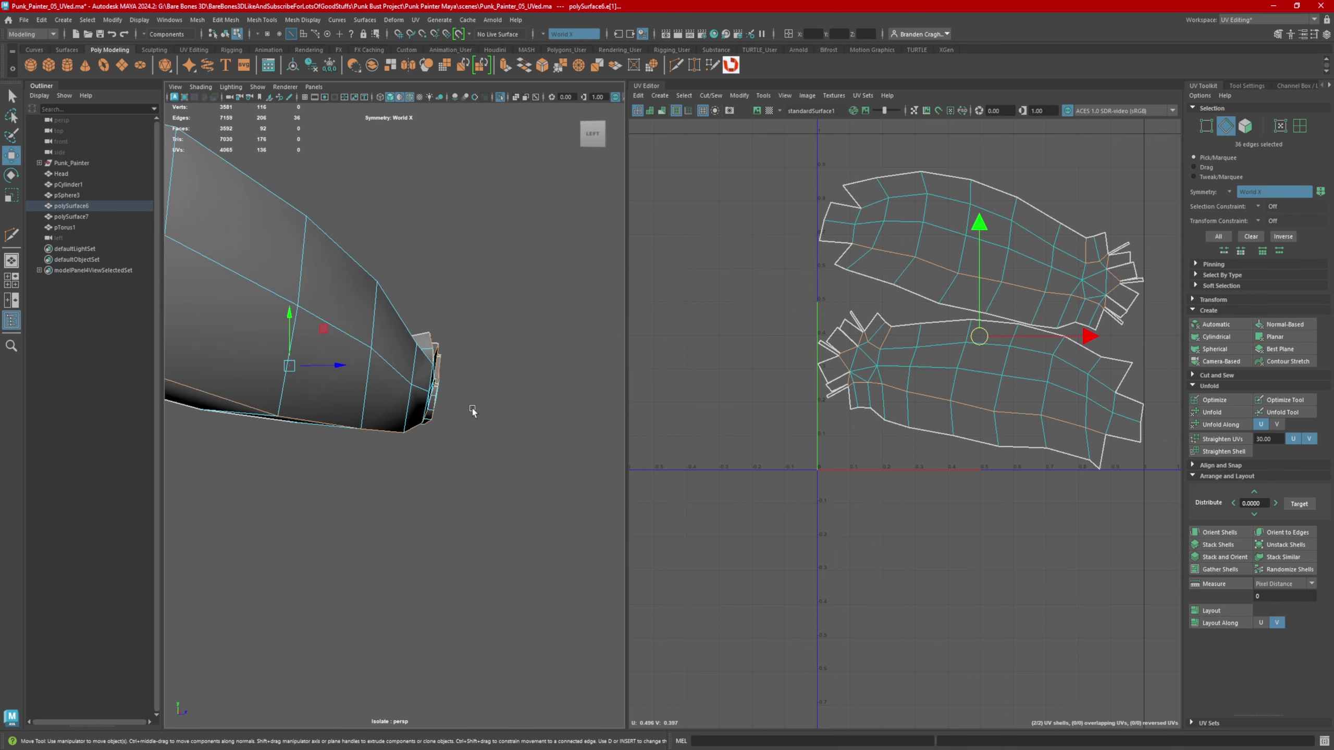
alt+right_drag(472, 409, 417, 398)
alt+drag(418, 398, 368, 394)
shift+double_click(249, 389)
shift+double_click(341, 371)
- Add the remaining edge to the eyebrow seam selection and cut all selected edges in the UVs
alt+drag(257, 388, 347, 376)
alt+right_drag(346, 376, 371, 379)
alt+drag(371, 376, 407, 381)
alt+right_drag(406, 380, 467, 374)
shift+click(444, 181)
alt+right_drag(498, 331, 441, 333)
alt+drag(441, 332, 461, 334)
shift+right_drag(738, 290, 690, 313)
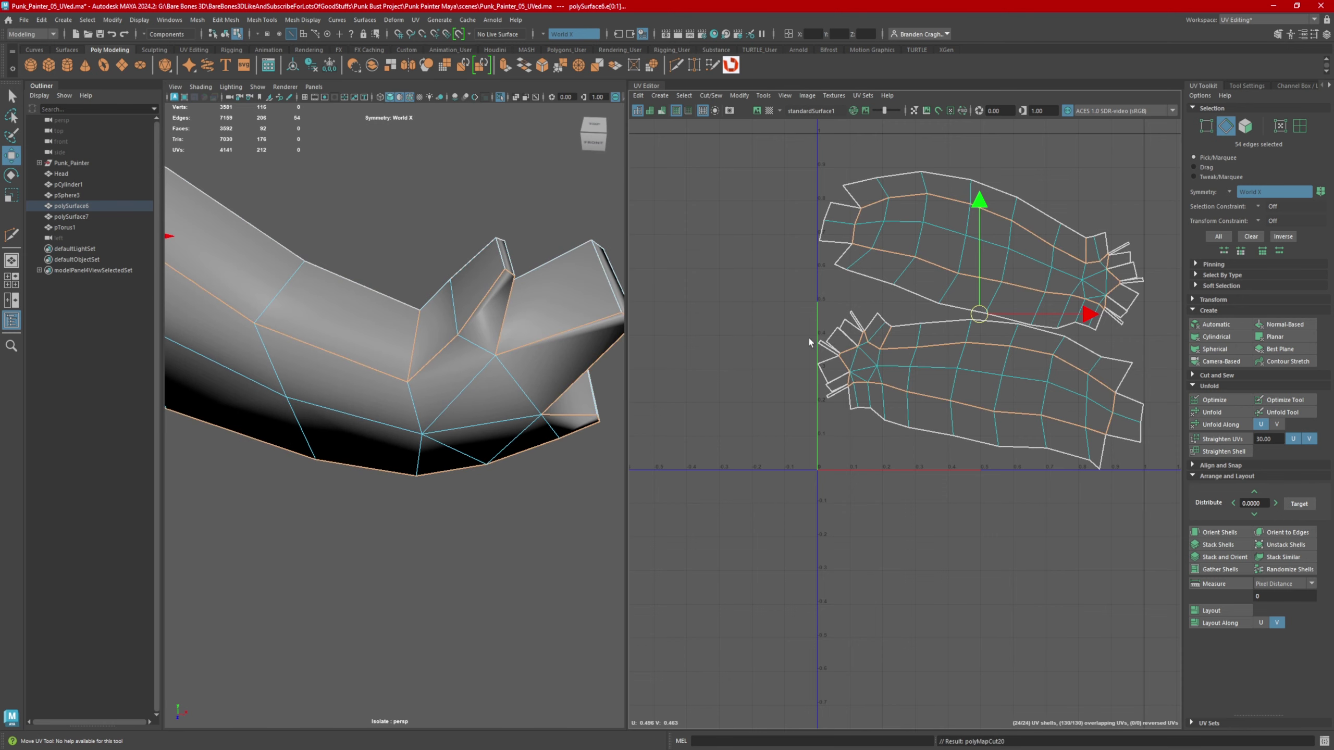
- Select all the separated eyebrow UV shells, unfold them and pack them with Layout
right_drag(876, 322, 830, 309)
drag(802, 189, 1144, 498)
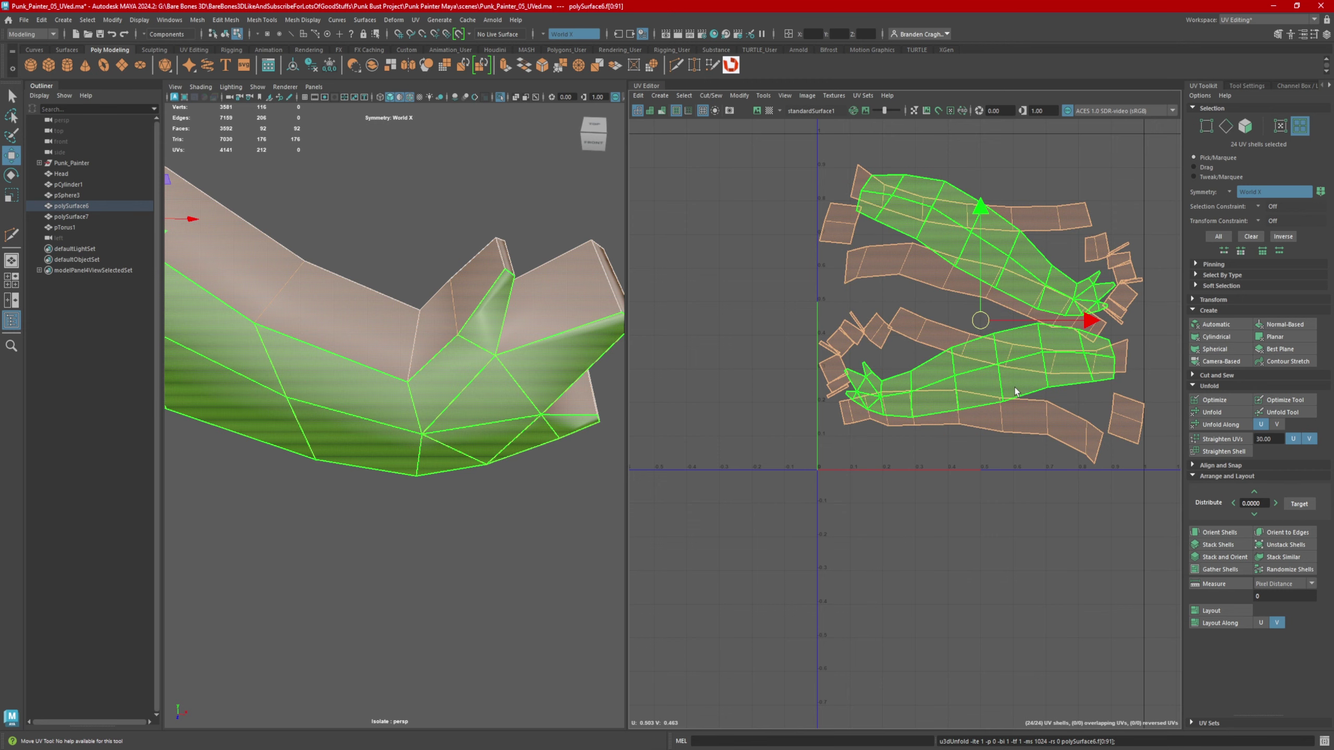
click(1221, 610)
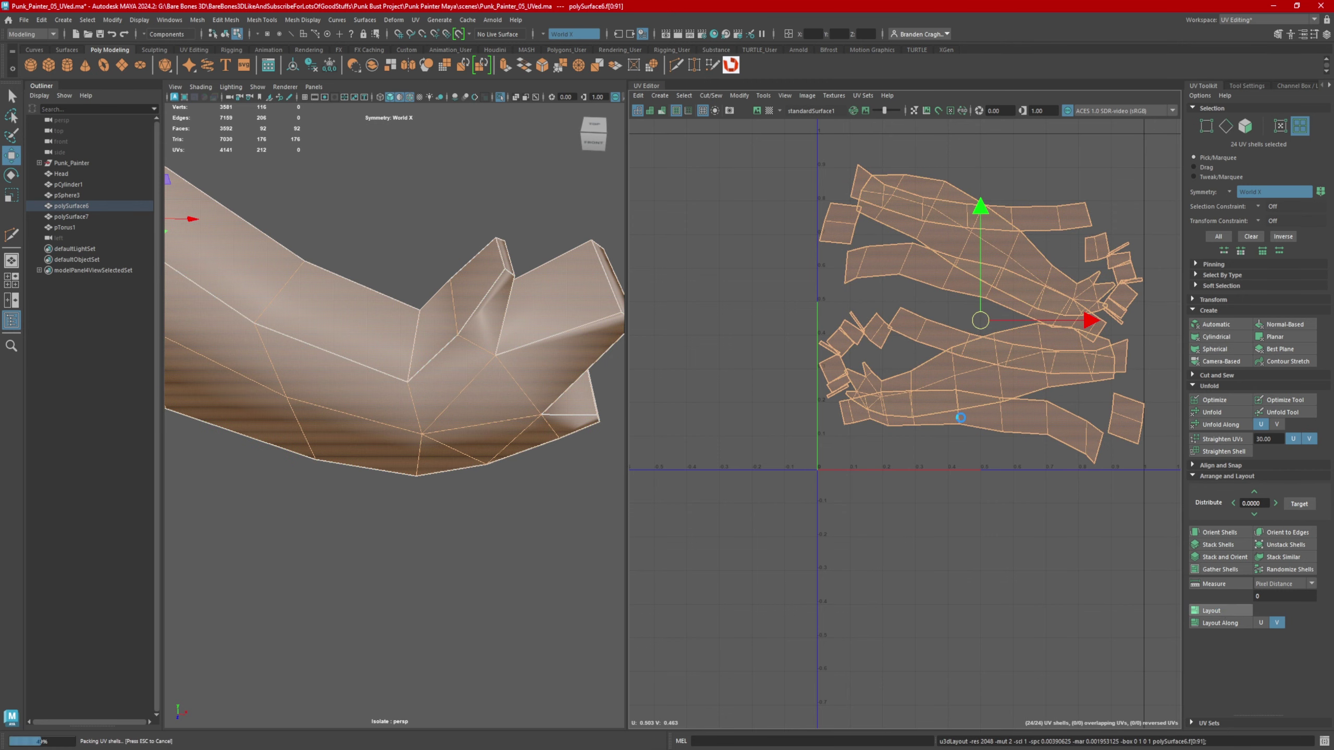
- Show the whole bust in object mode and select all its meshes to review their combined UVs
alt+middle_drag(379, 399, 379, 323)
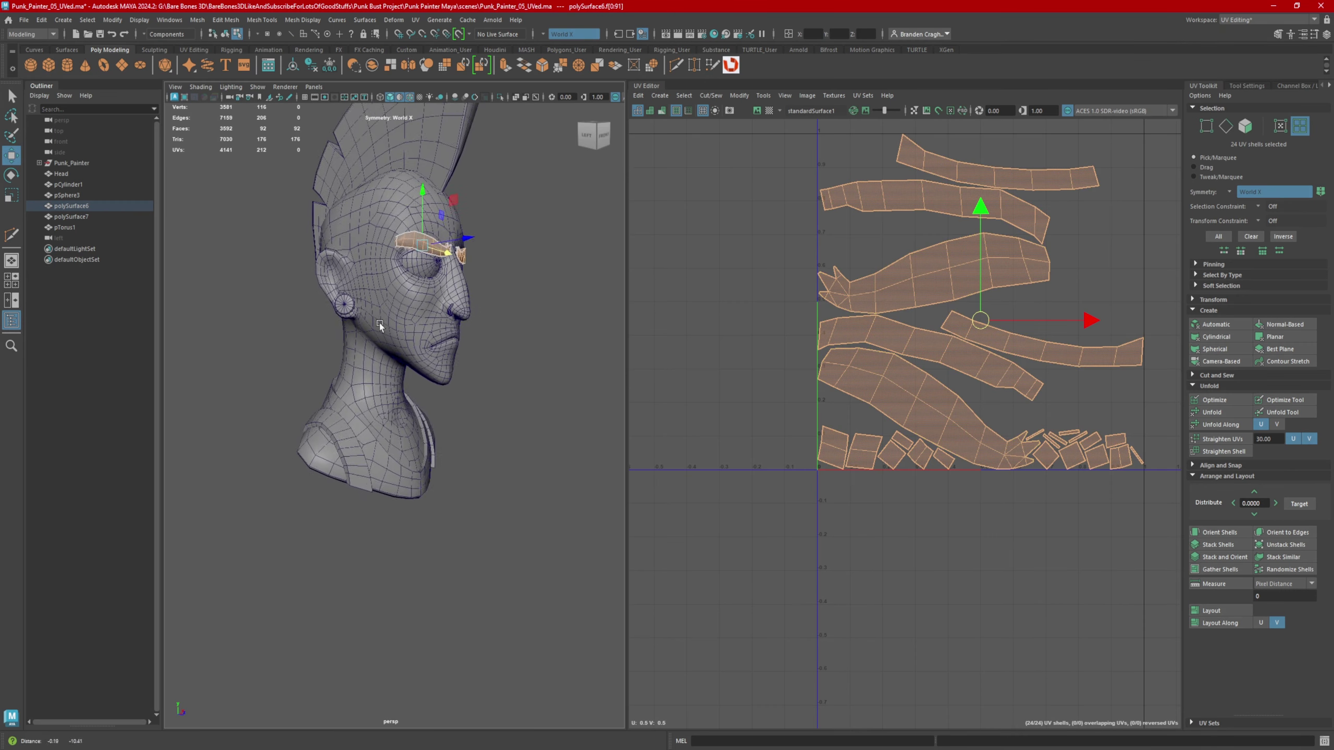
alt+drag(380, 323, 379, 401)
alt+middle_drag(379, 401, 383, 376)
alt+drag(383, 376, 406, 377)
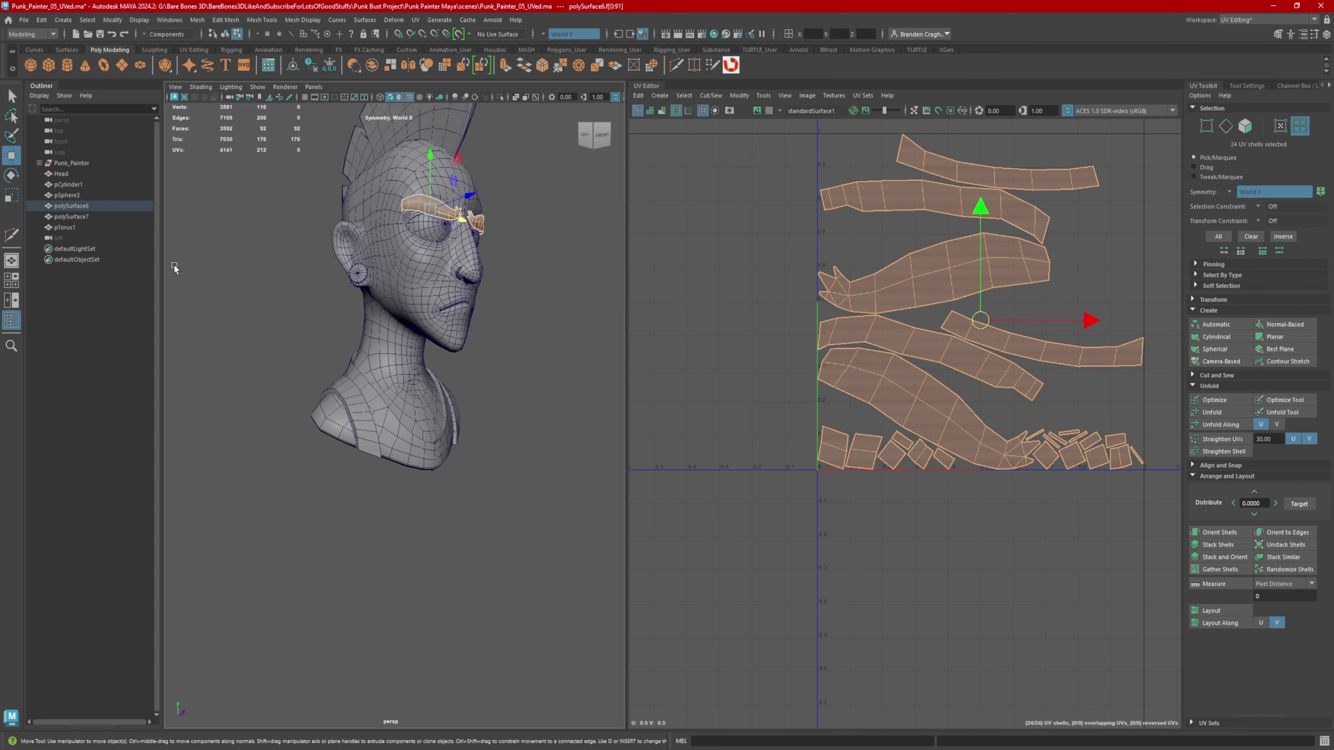
right_drag(420, 242, 467, 227)
alt+right_drag(467, 228, 317, 189)
alt+middle_drag(317, 188, 329, 221)
drag(330, 221, 507, 473)
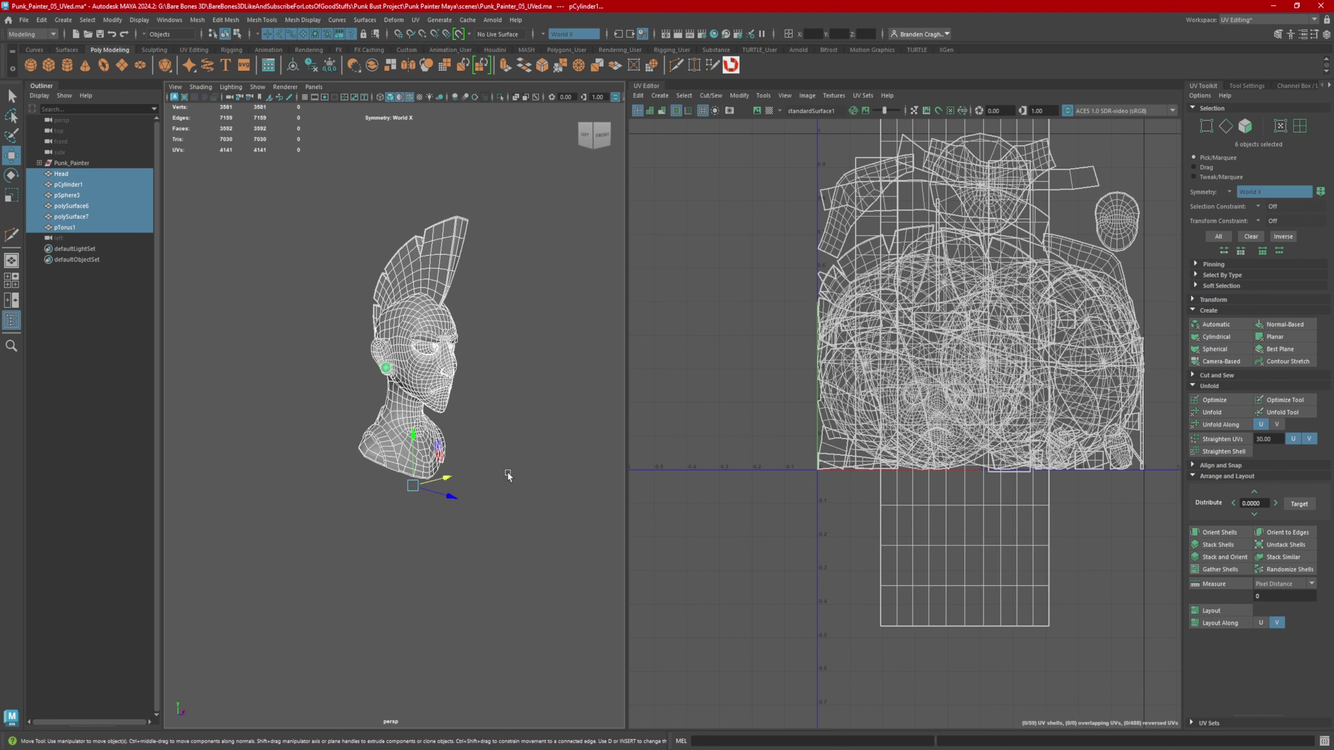
alt+middle_drag(946, 363, 931, 424)
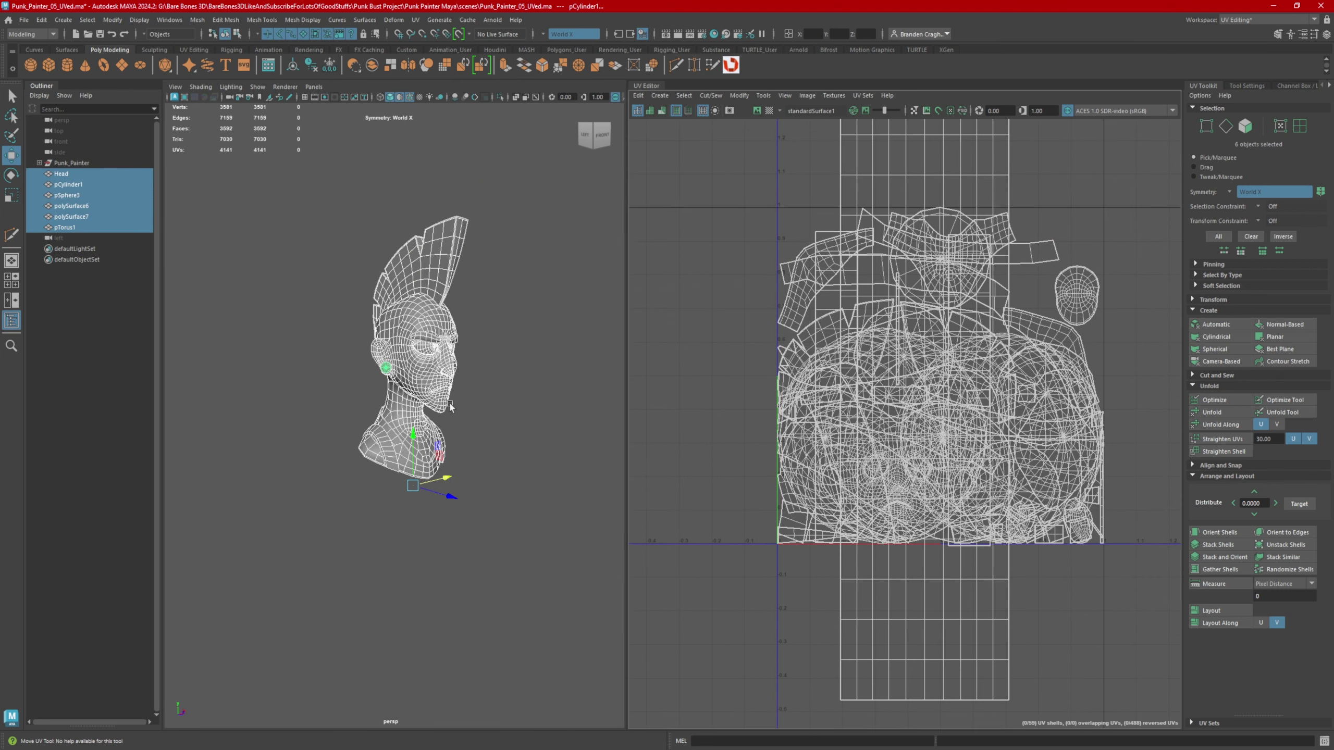
- Select the eyeball mesh and frame one eye closely in the viewport
alt+right_drag(395, 395, 502, 402)
alt+middle_drag(502, 402, 490, 452)
alt+right_drag(490, 451, 567, 432)
click(468, 335)
alt+drag(500, 362, 442, 363)
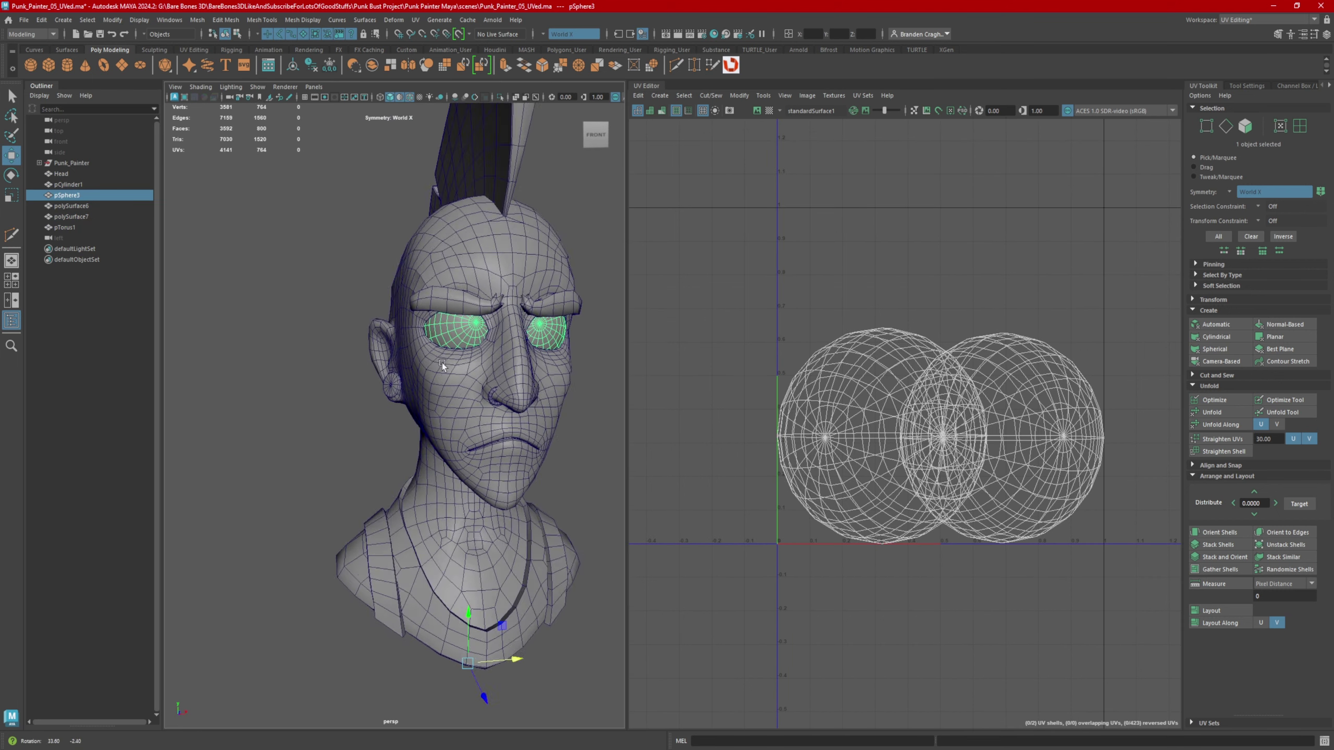
scroll(443, 366, up, 10)
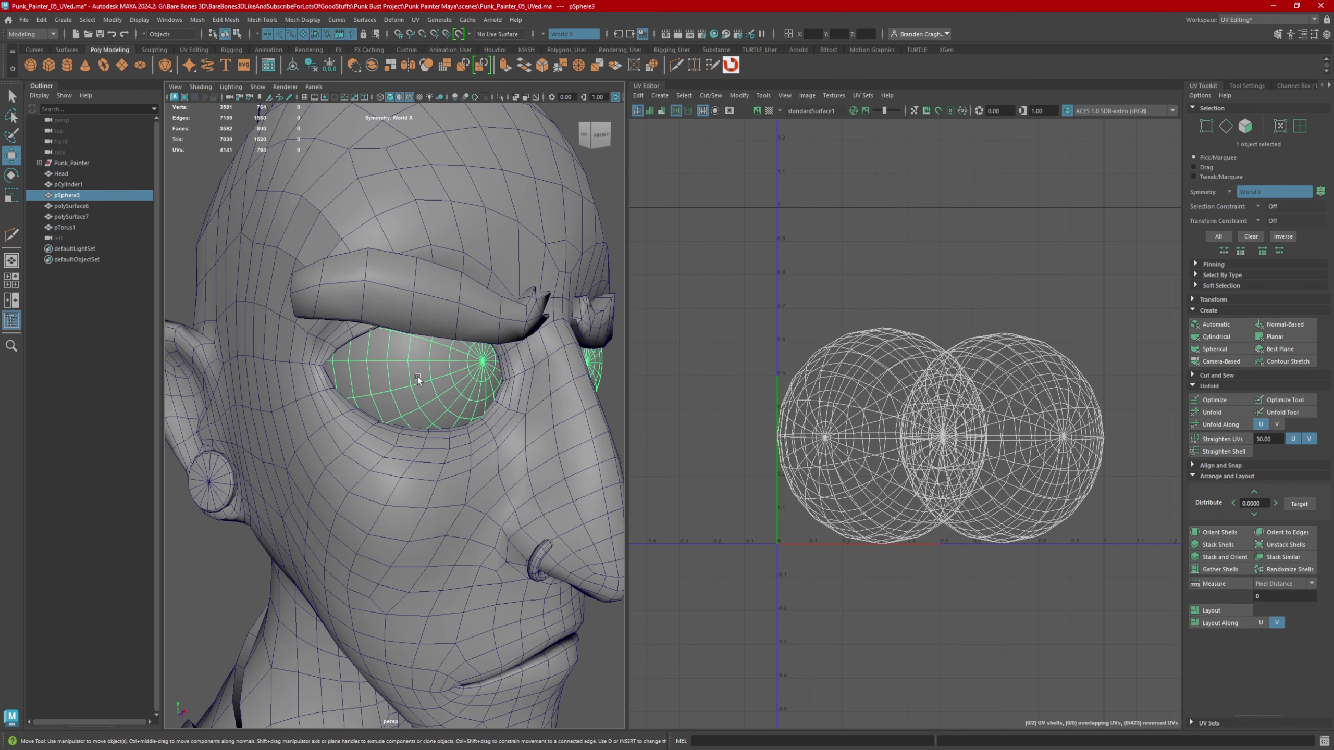
- Switch to edge editing, select a ring edge loop around the visible front of each eyeball and cut it as a UV seam
right_drag(417, 378, 427, 323)
click(480, 370)
alt+drag(480, 373, 362, 373)
click(385, 379)
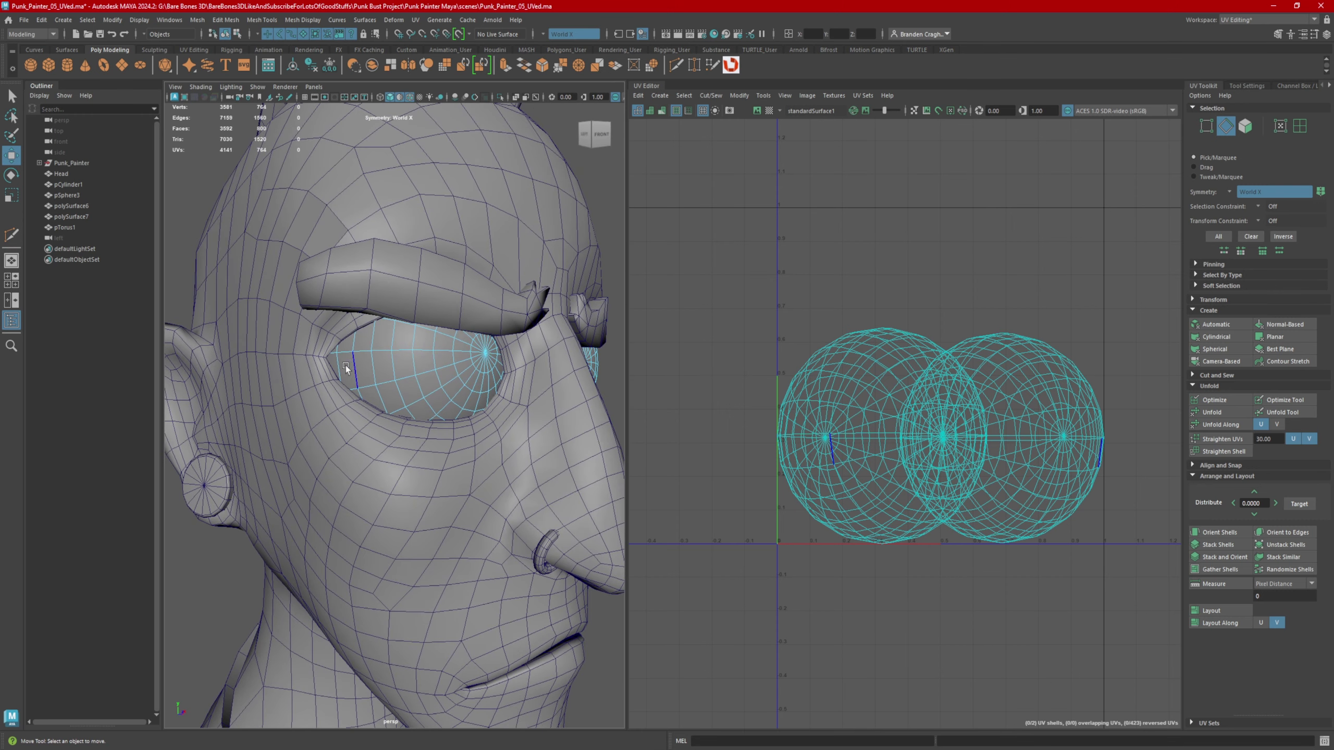
double_click(339, 363)
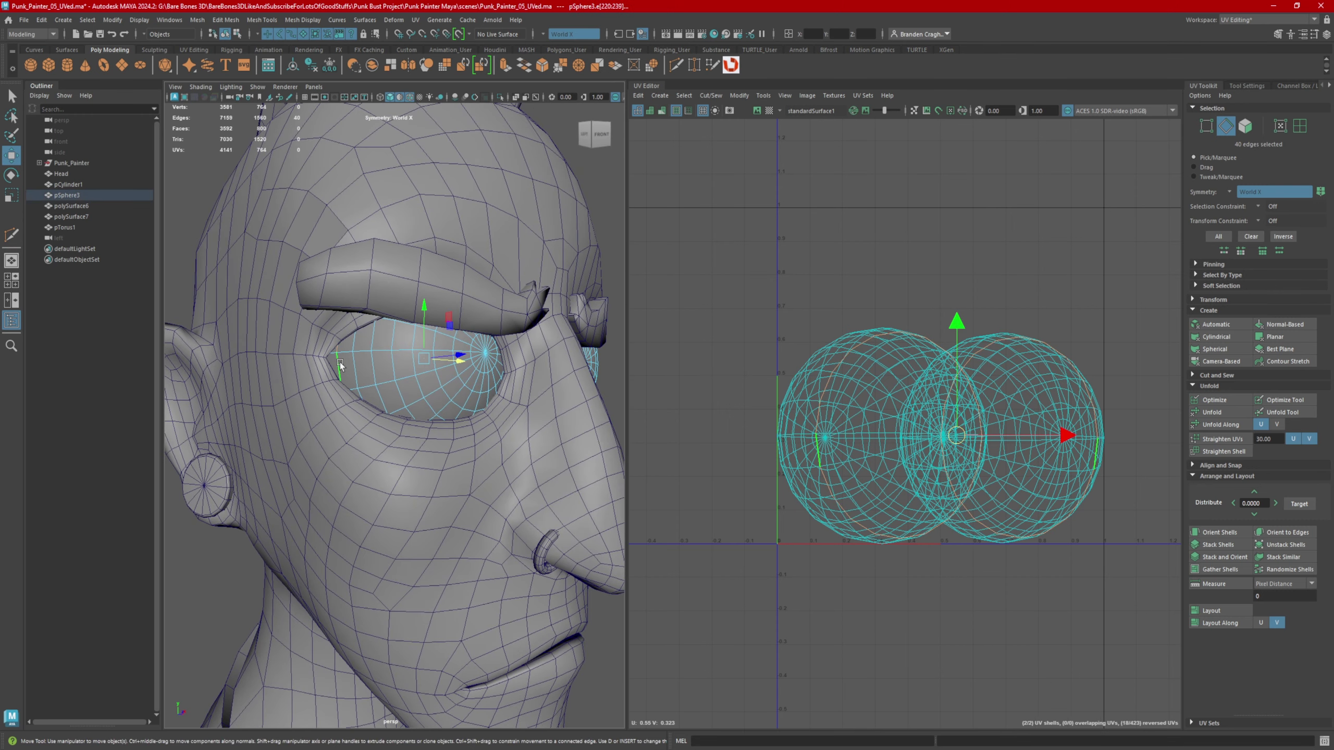
alt+right_drag(475, 381, 454, 382)
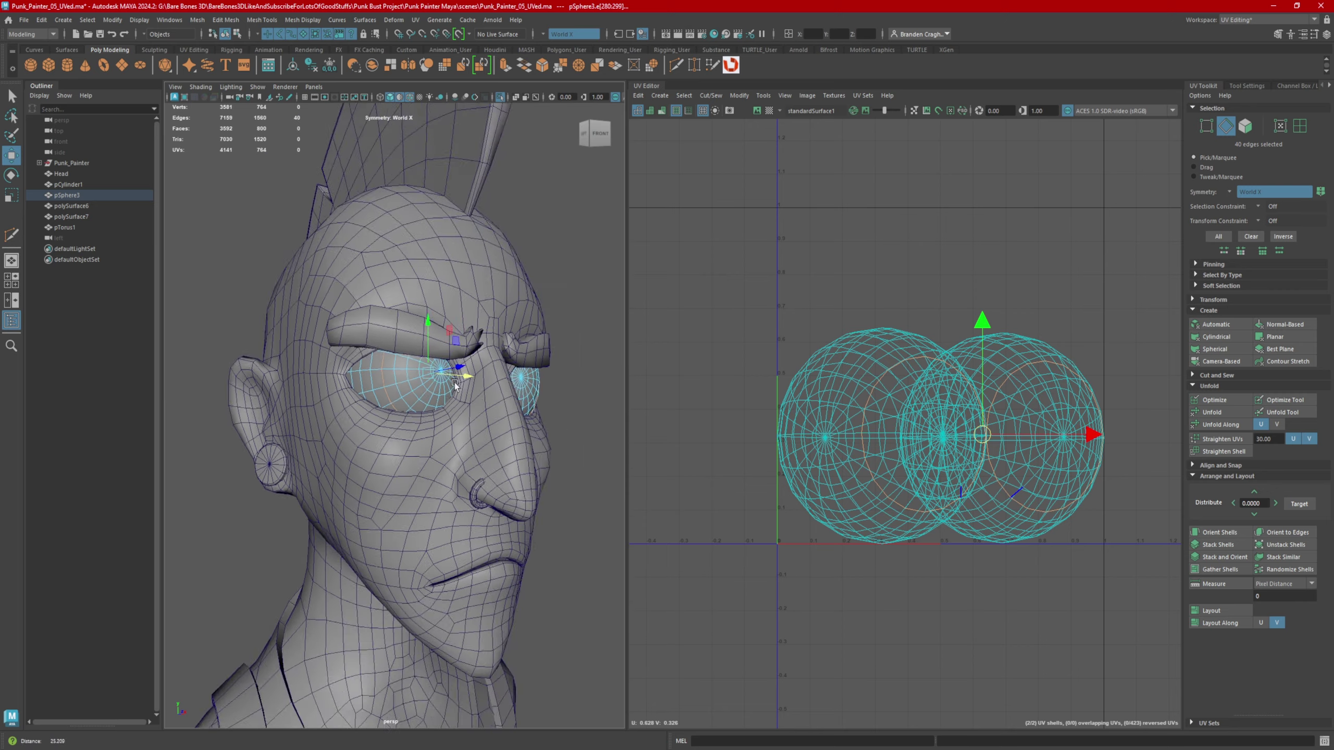
alt+drag(454, 382, 456, 352)
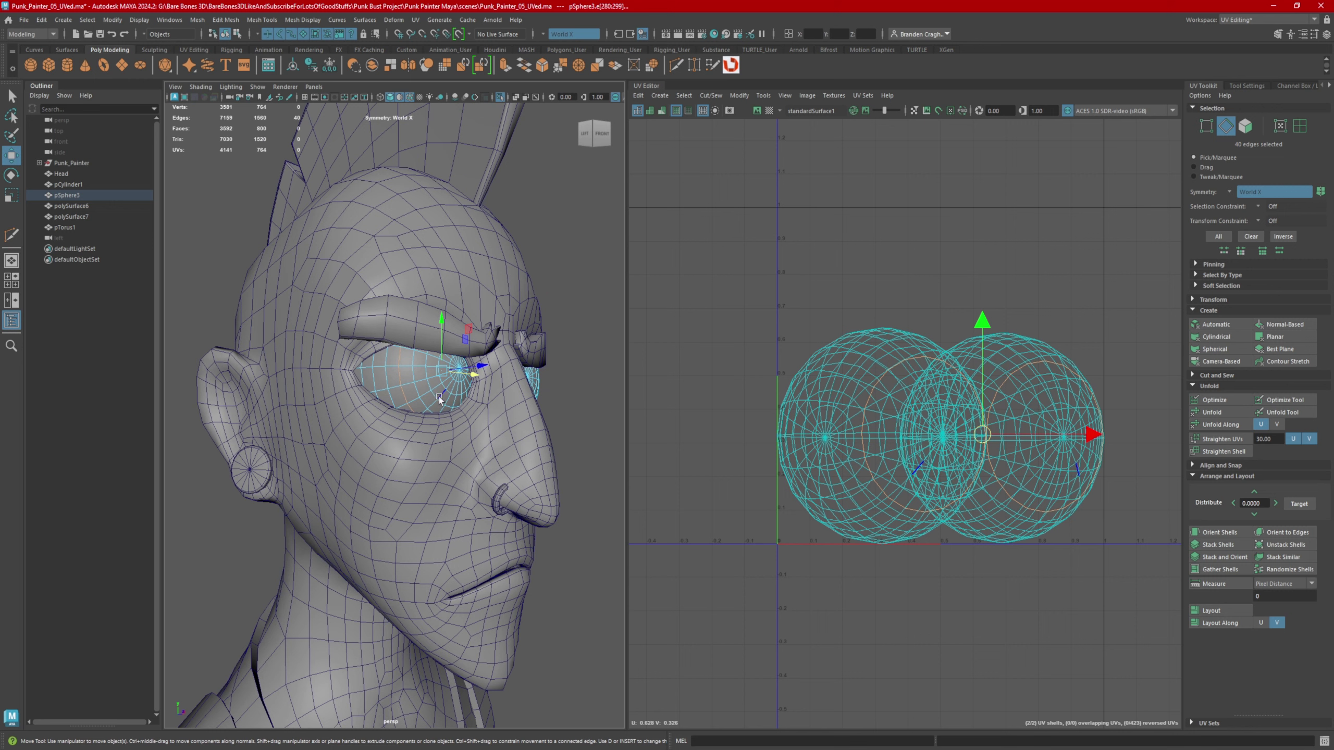
alt+drag(440, 399, 443, 402)
shift+right_drag(739, 308, 526, 376)
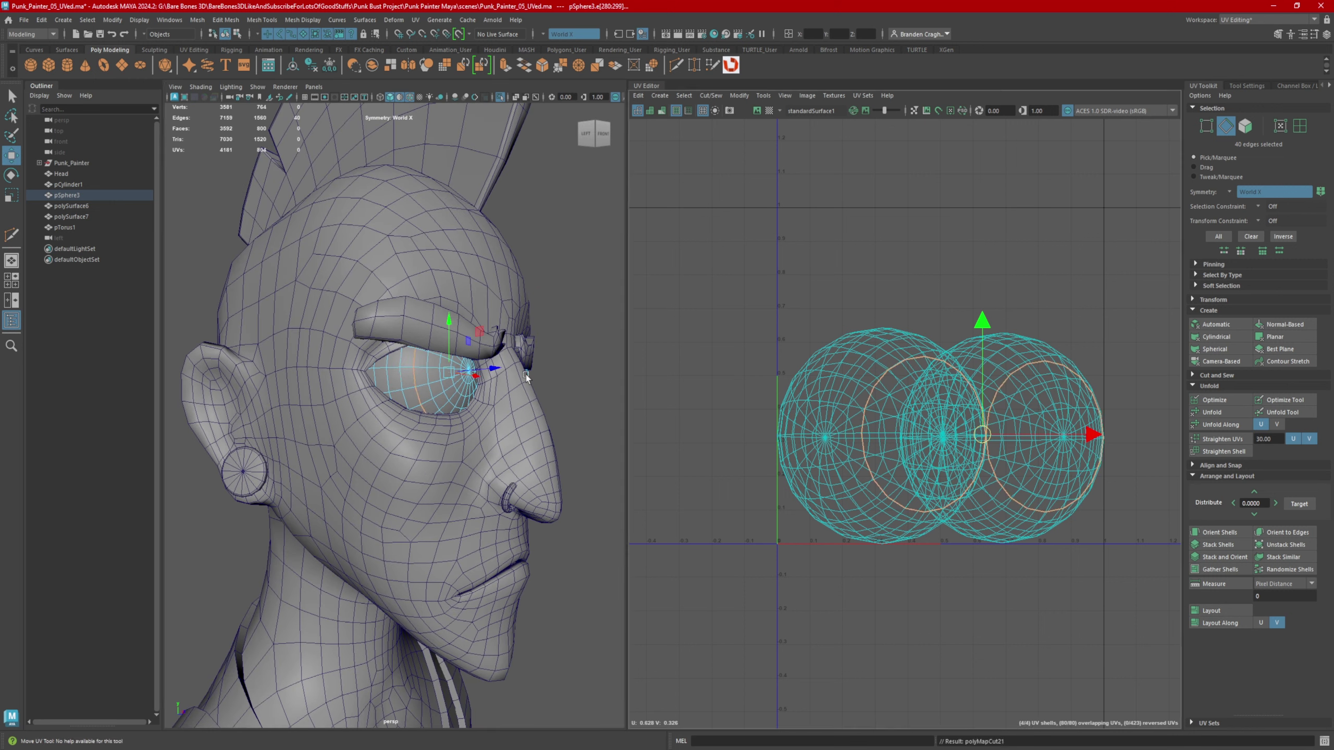
- Return to object mode and isolate the eyeball mesh in the viewport
right_drag(413, 376, 450, 357)
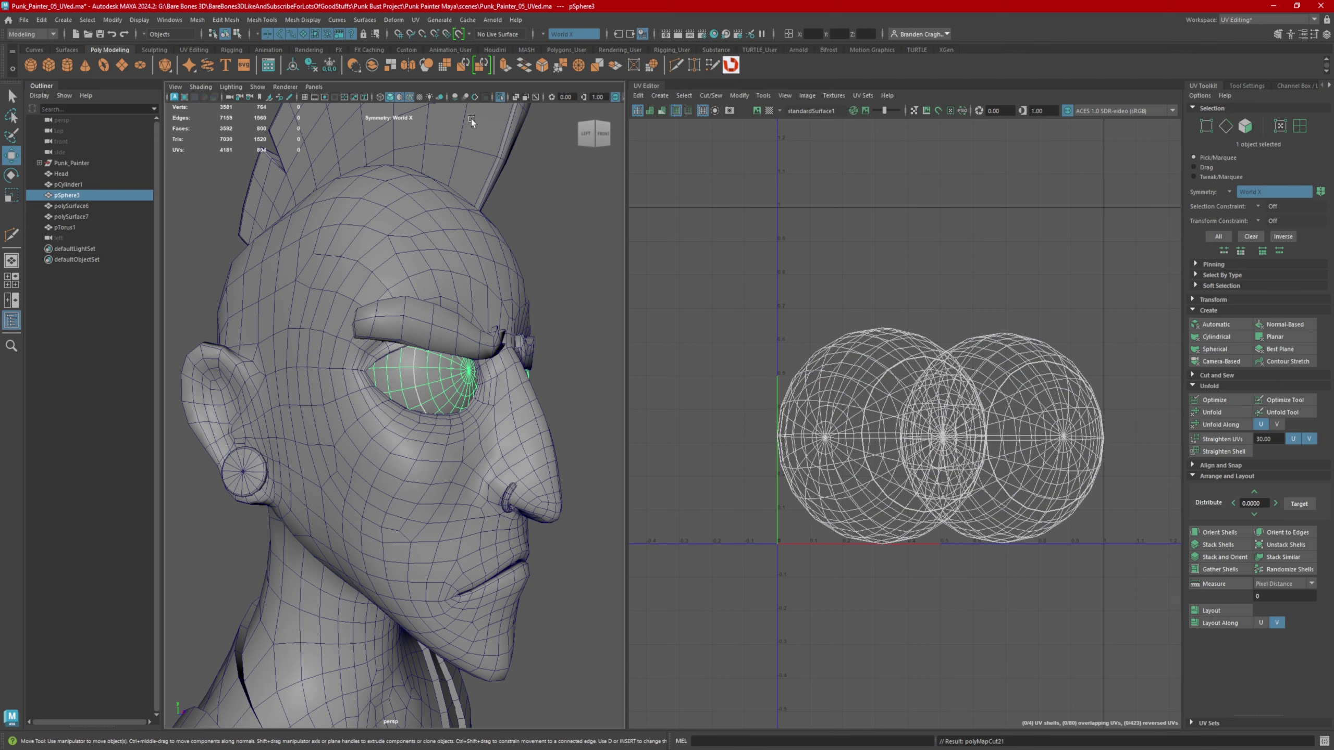
click(499, 98)
alt+drag(371, 371, 351, 388)
- Select the vertical edge line that splits the back part of each eyeball in half and cut it as a UV seam
right_drag(418, 399, 424, 342)
alt+drag(423, 345, 593, 342)
scroll(412, 341, up, 3)
click(415, 336)
shift+double_click(402, 385)
alt+right_drag(327, 394, 425, 423)
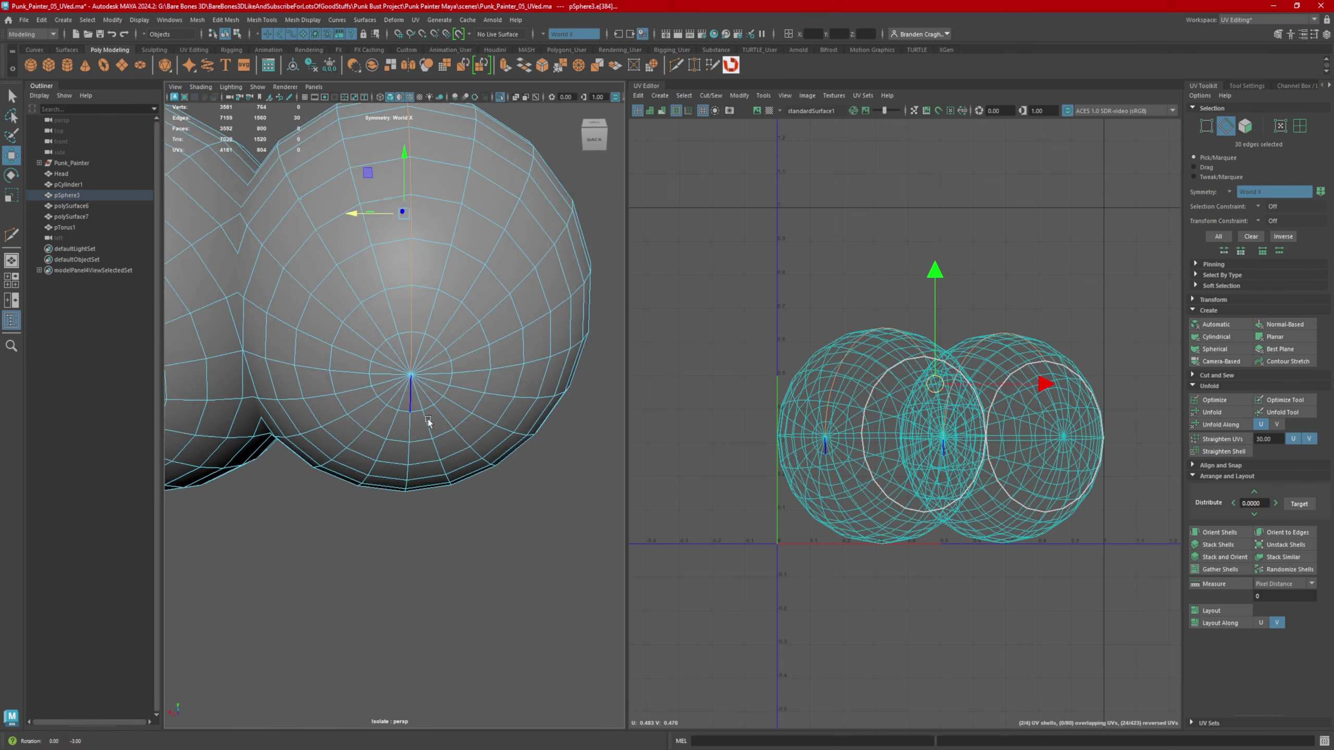
alt+drag(426, 423, 420, 360)
shift+click(398, 303)
shift+click(399, 323)
alt+drag(409, 484, 310, 442)
shift+double_click(529, 301)
alt+drag(529, 303, 476, 329)
shift+right_drag(763, 306, 729, 306)
- Select all the eyeball UV shells, unfold them and pack them with Layout
alt+drag(471, 364, 428, 408)
scroll(452, 374, down, 4)
right_drag(470, 352, 527, 331)
right_drag(967, 402, 921, 387)
drag(761, 310, 1125, 583)
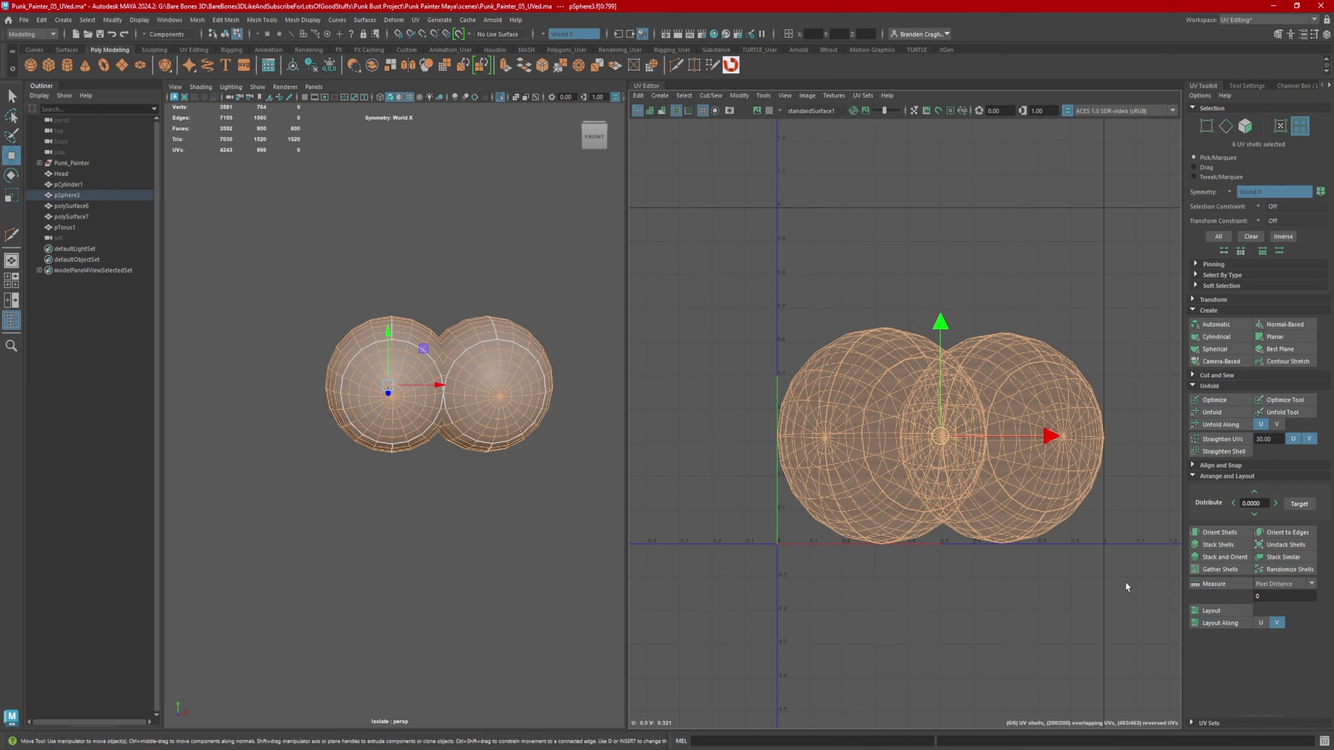
click(1217, 413)
click(1220, 611)
- Select the middle edge rows of the half shells plus an edge on the circular shells, and orient the shells to those edges
scroll(875, 337, up, 5)
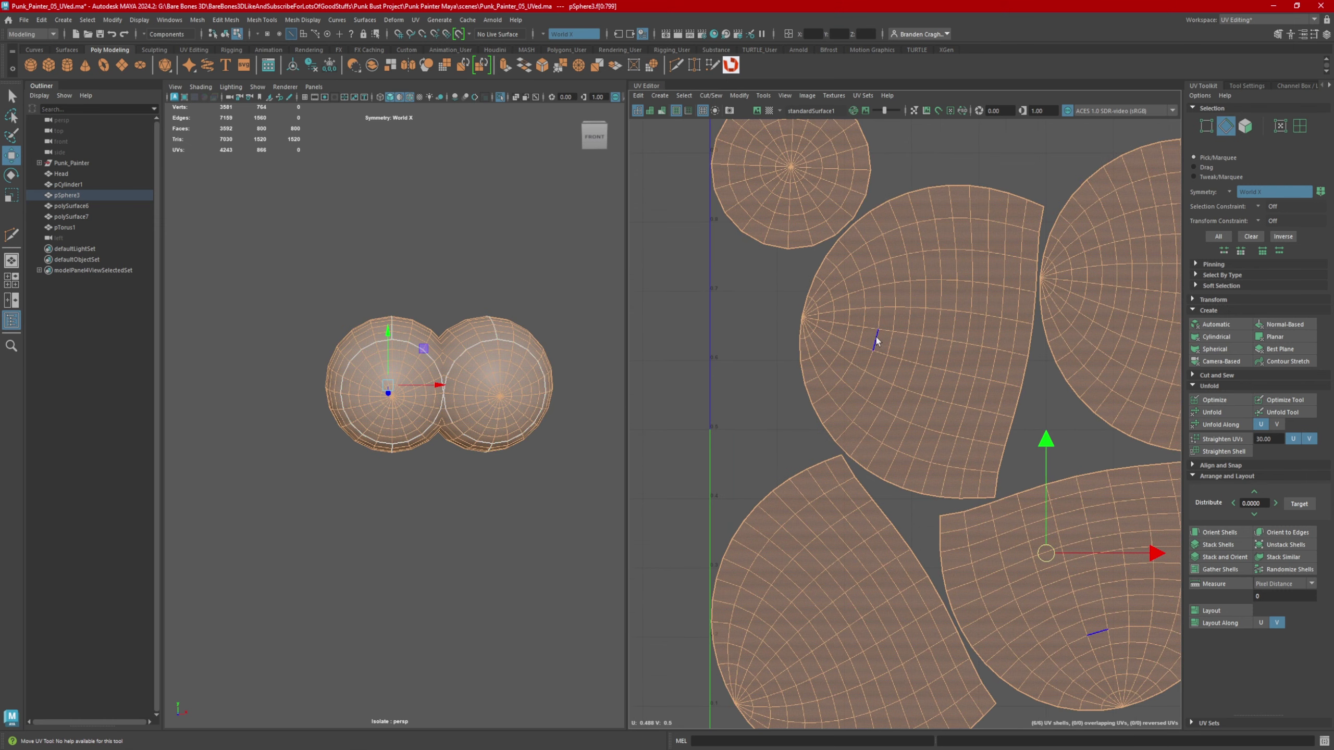
key(F10)
double_click(1004, 352)
alt+middle_drag(1004, 366, 884, 364)
shift+double_click(992, 284)
scroll(992, 284, down, 2)
alt+middle_drag(937, 465, 953, 503)
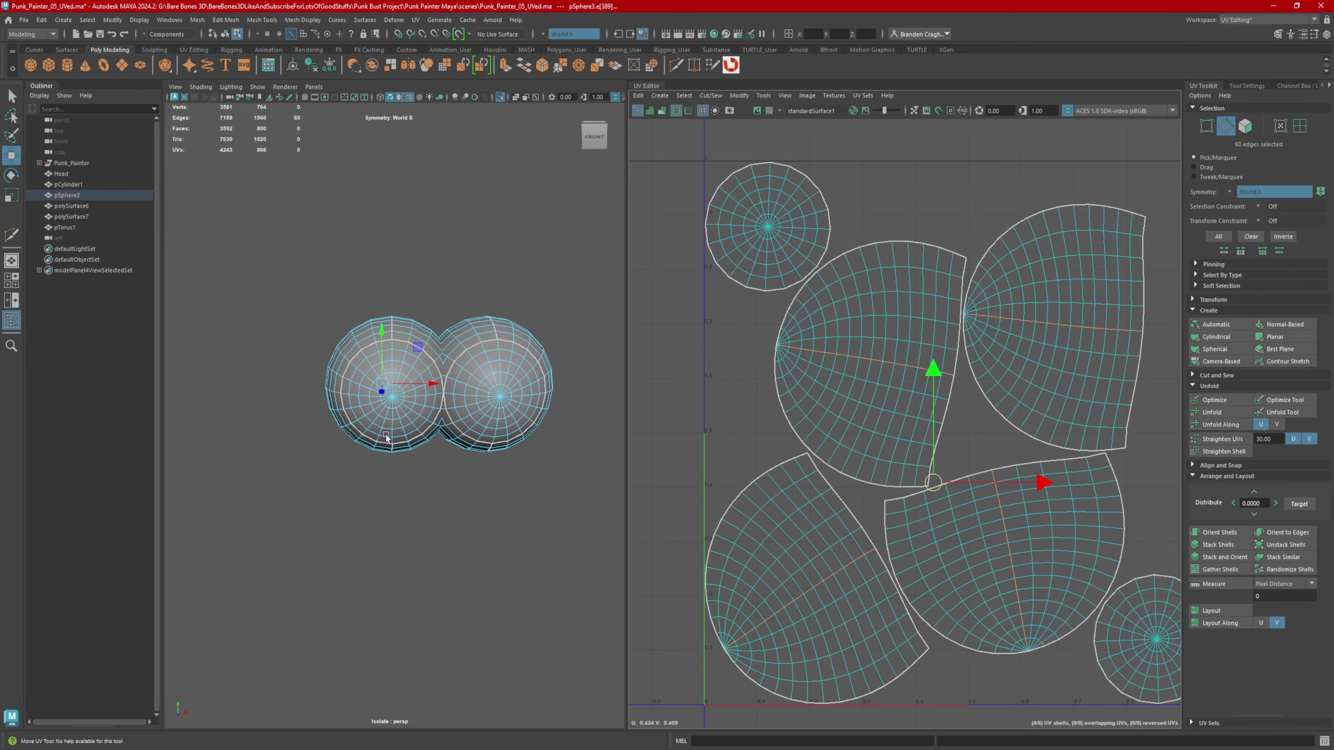
scroll(388, 428, up, 4)
shift+click(390, 299)
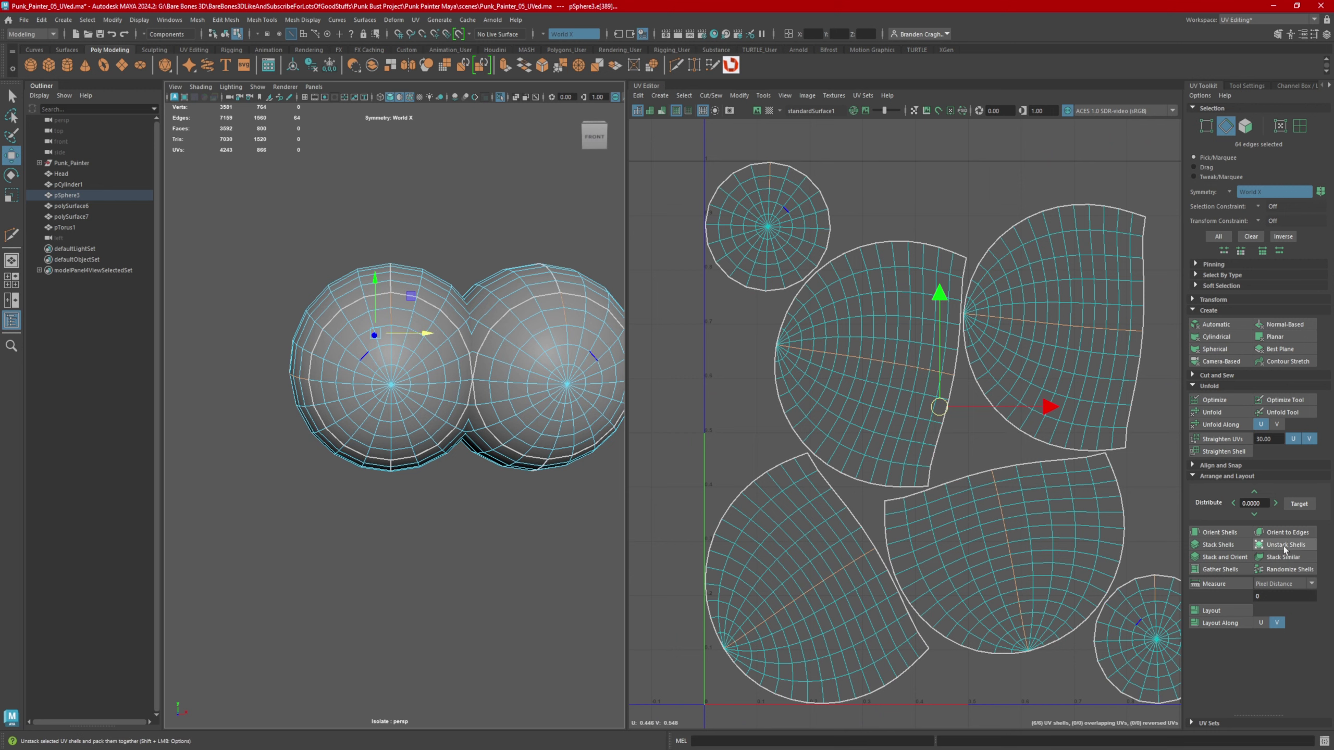
click(1286, 532)
- Switch to UV shell selection and turn off World X symmetry for the eyeball mesh
scroll(1038, 492, down, 2)
alt+middle_drag(974, 447, 901, 423)
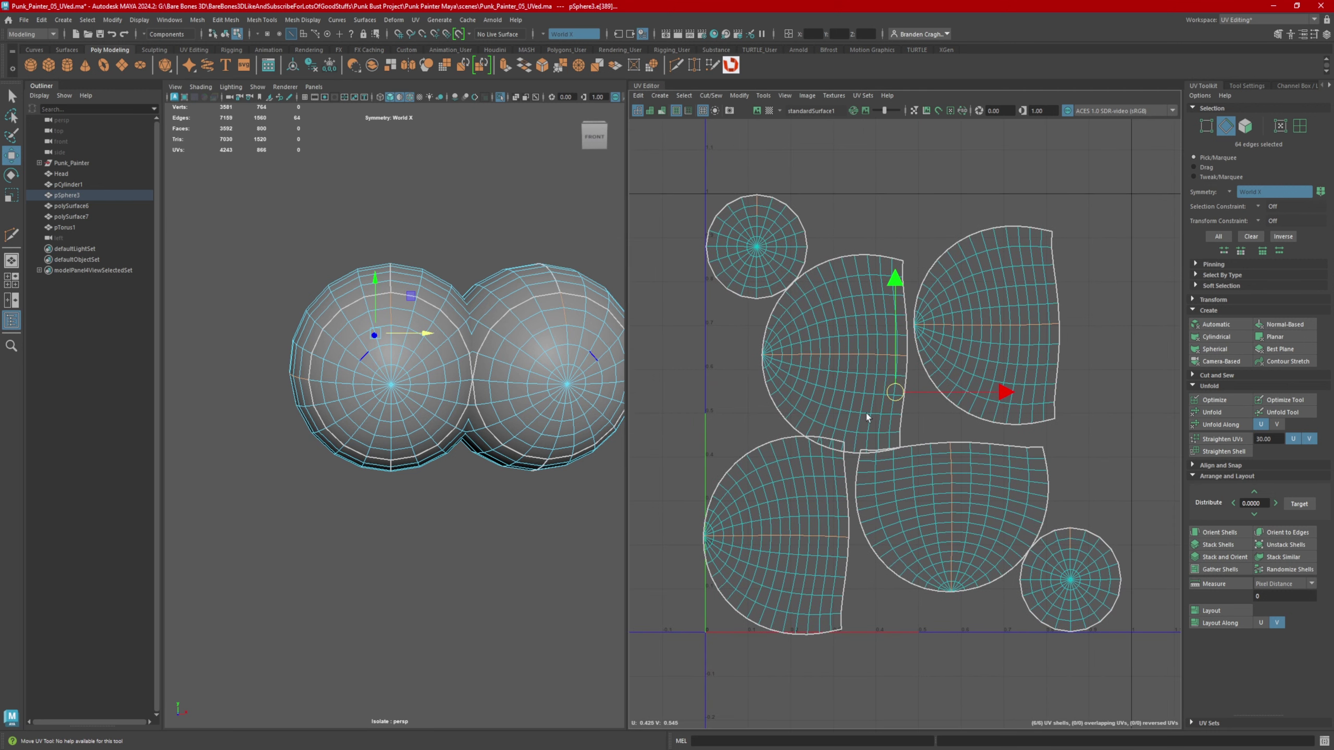
right_drag(860, 426, 809, 407)
scroll(1050, 469, down, 2)
alt+middle_drag(868, 419, 847, 380)
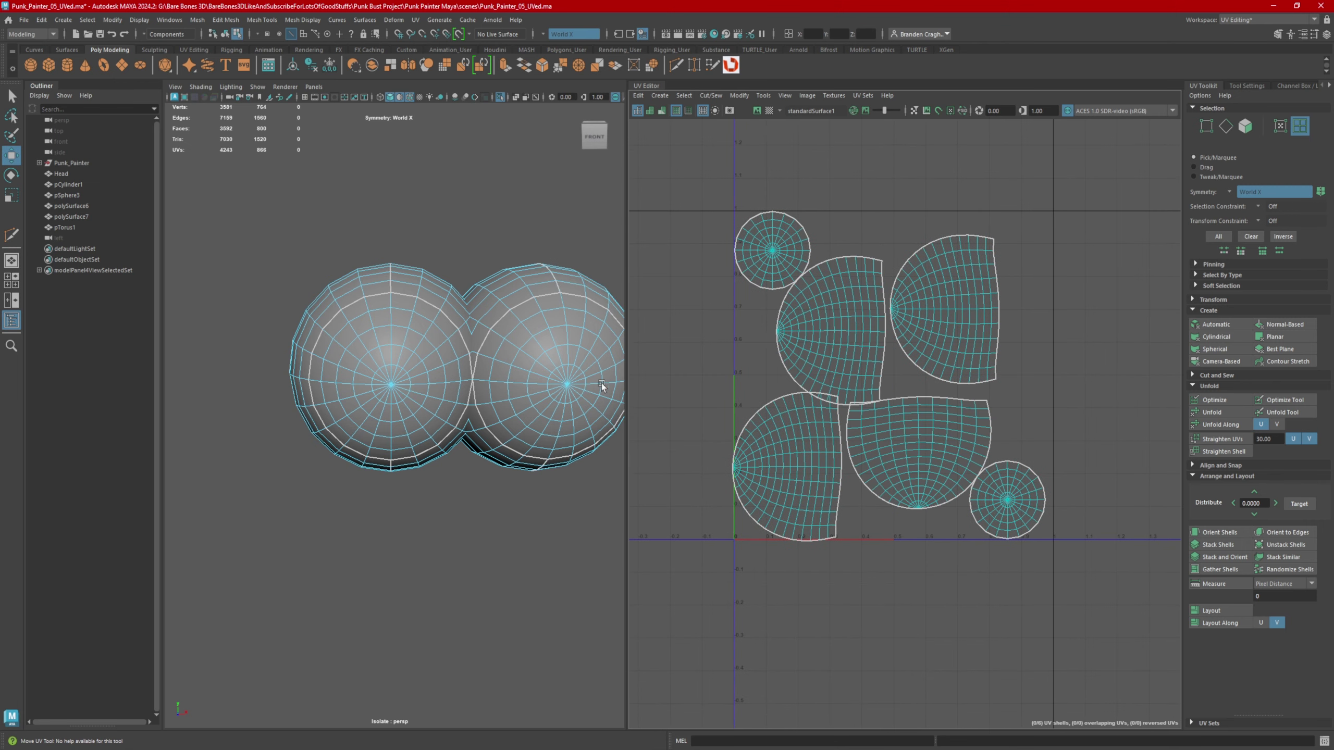
key(w)
drag(467, 204, 463, 144)
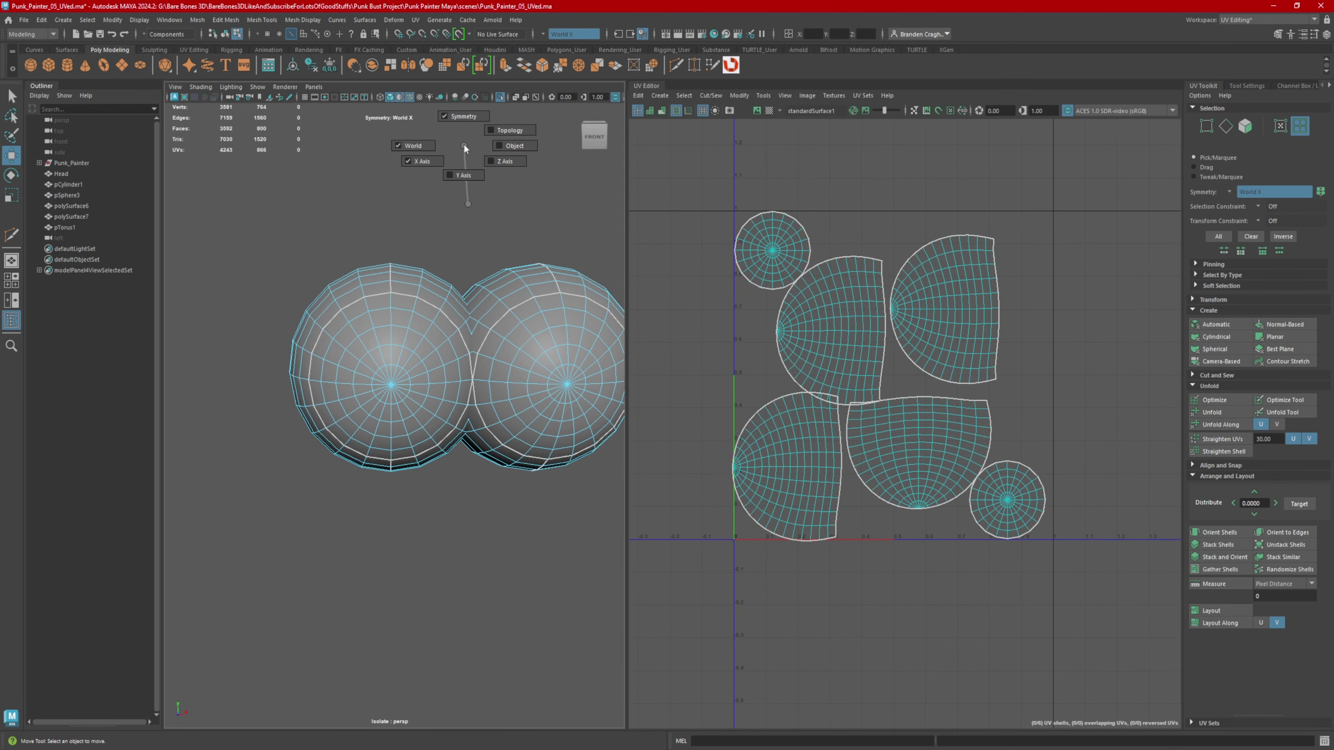
right_drag(466, 96, 467, 95)
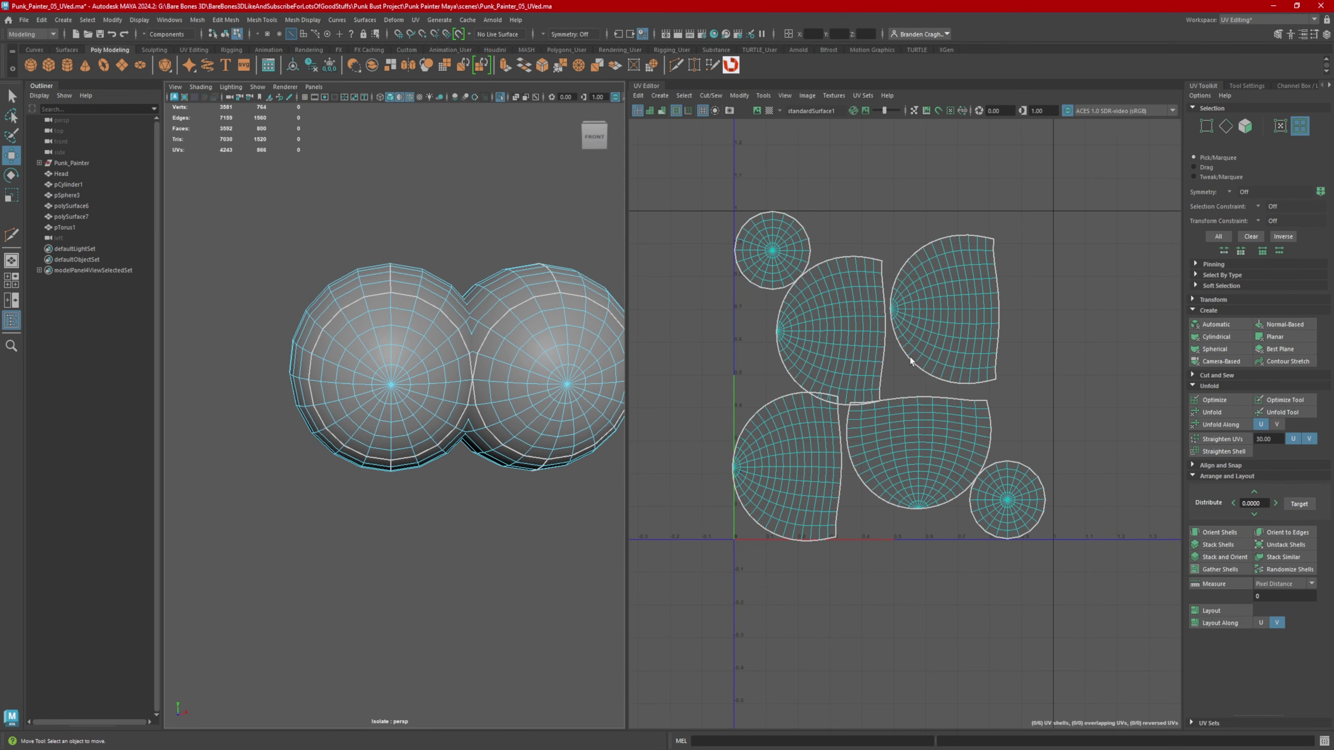
- Rotate the downward-pointing half shell a quarter turn to face left, and turn the two upper half shells to face right
alt+middle_drag(960, 355, 935, 309)
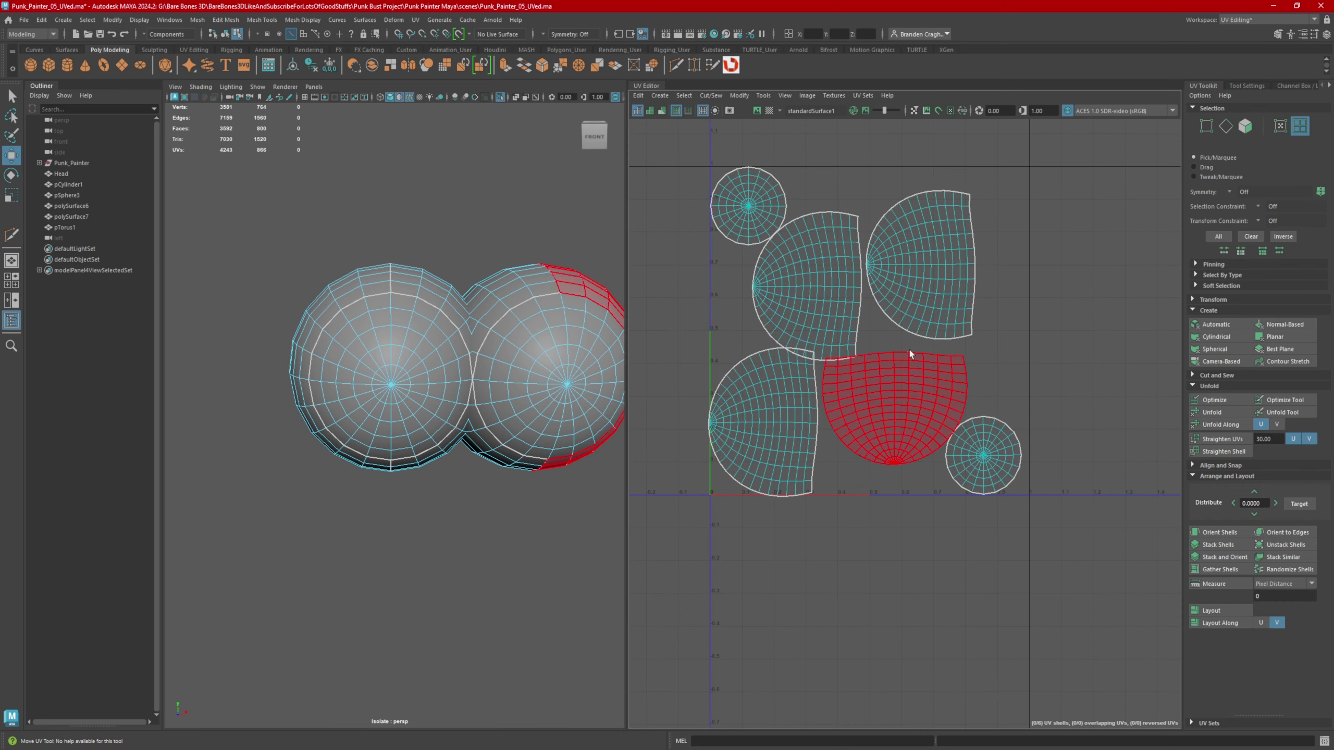
click(911, 395)
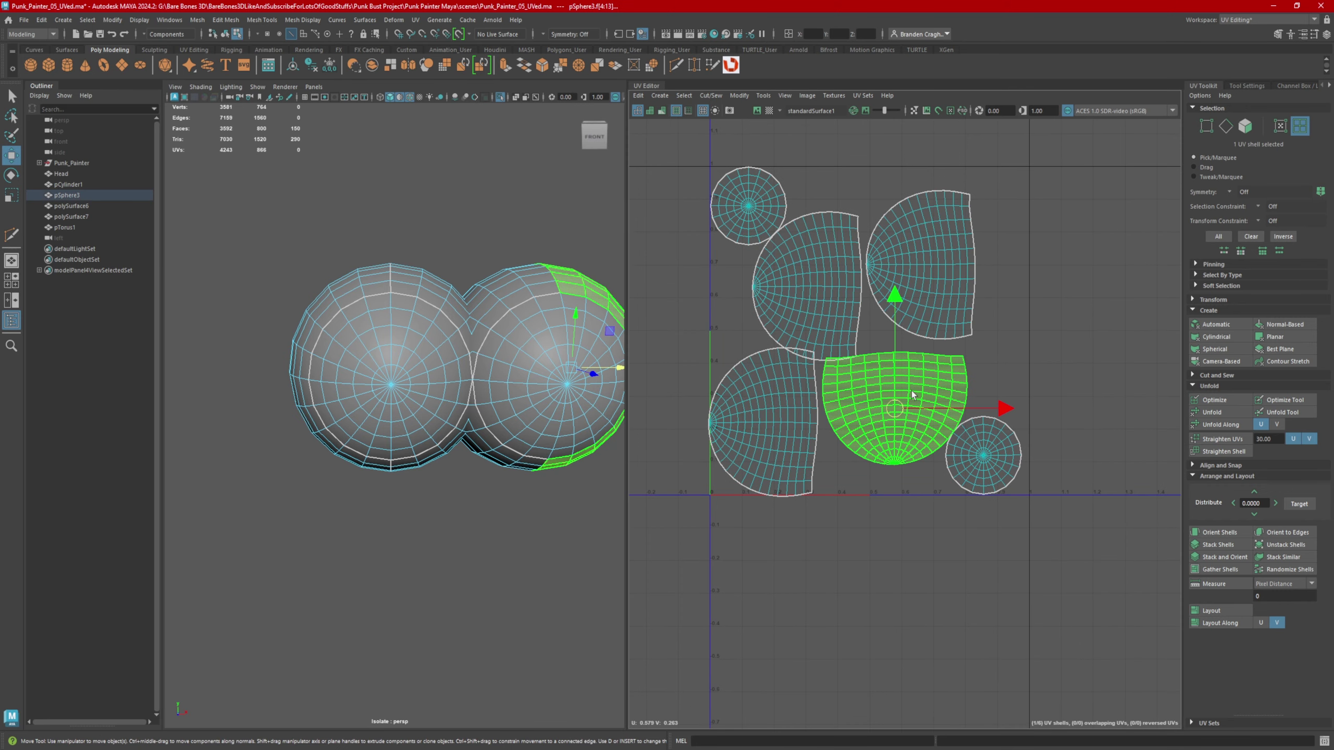
key(e)
drag(900, 307, 998, 409)
click(945, 294)
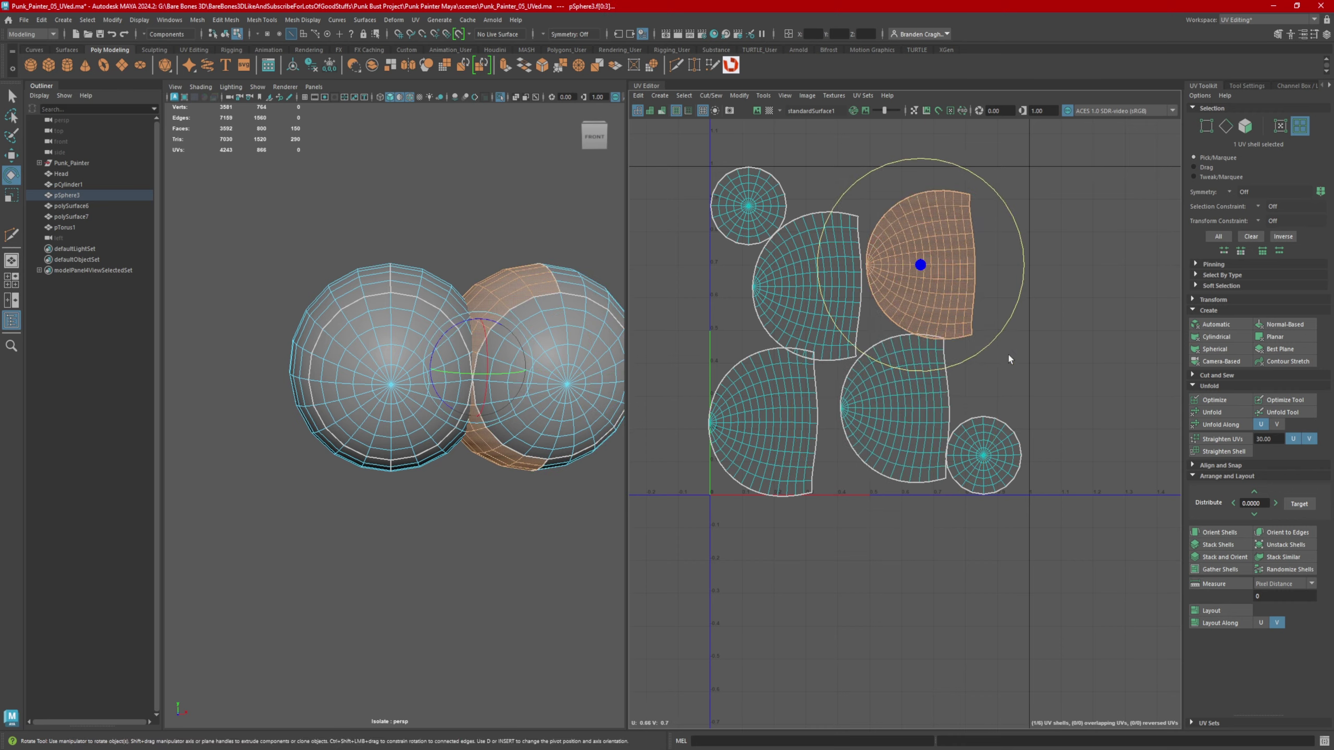
alt+middle_drag(1006, 360, 884, 365)
click(870, 213)
drag(815, 168, 823, 403)
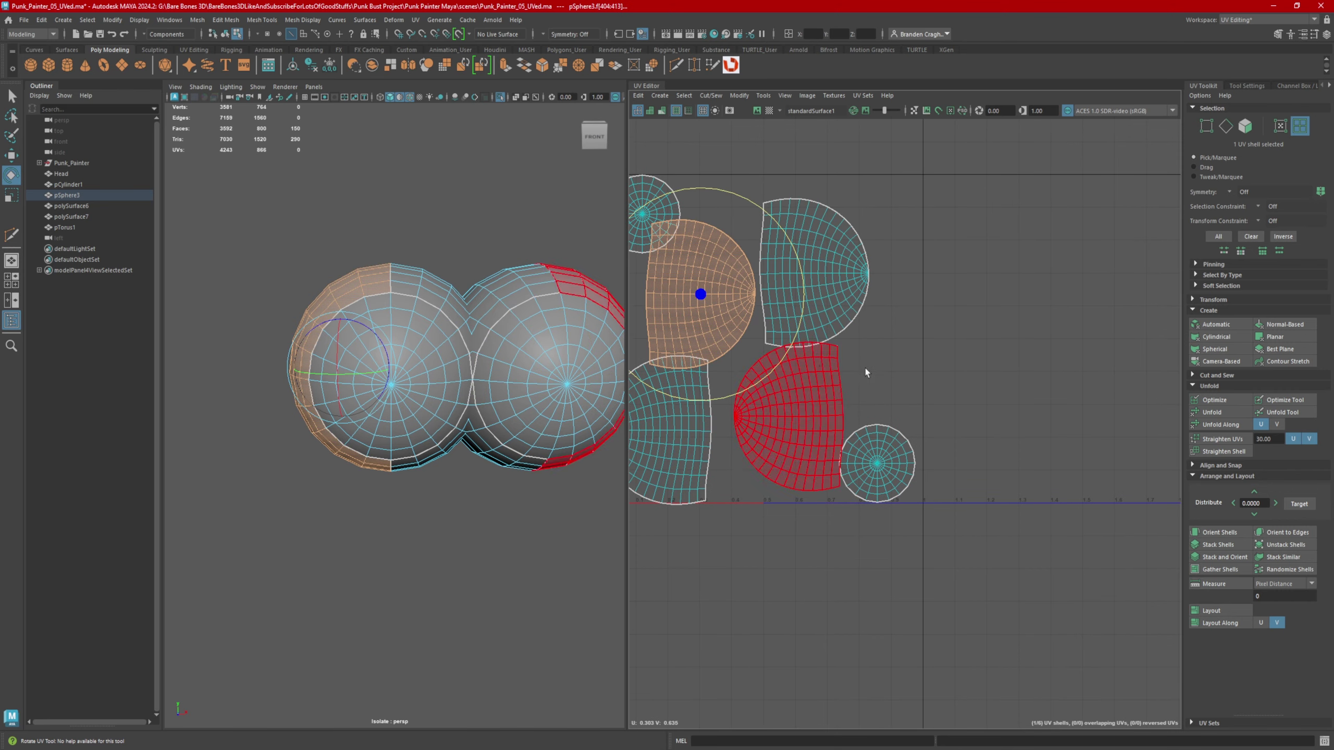
- Check which half shells form the outer and inner eyeball pairs, and pack all the eyeball shells with Layout
alt+right_drag(864, 368, 815, 360)
alt+middle_drag(815, 360, 828, 348)
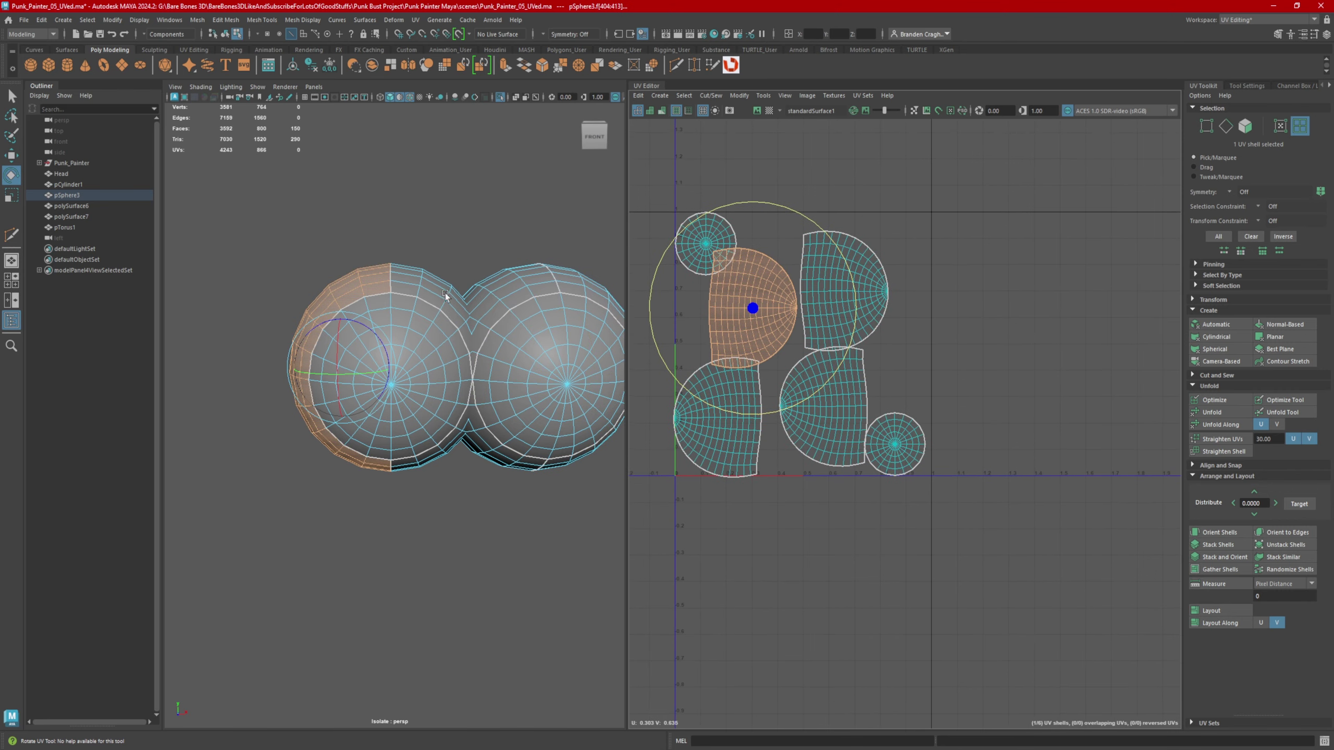
alt+middle_drag(509, 284, 481, 317)
shift+click(558, 306)
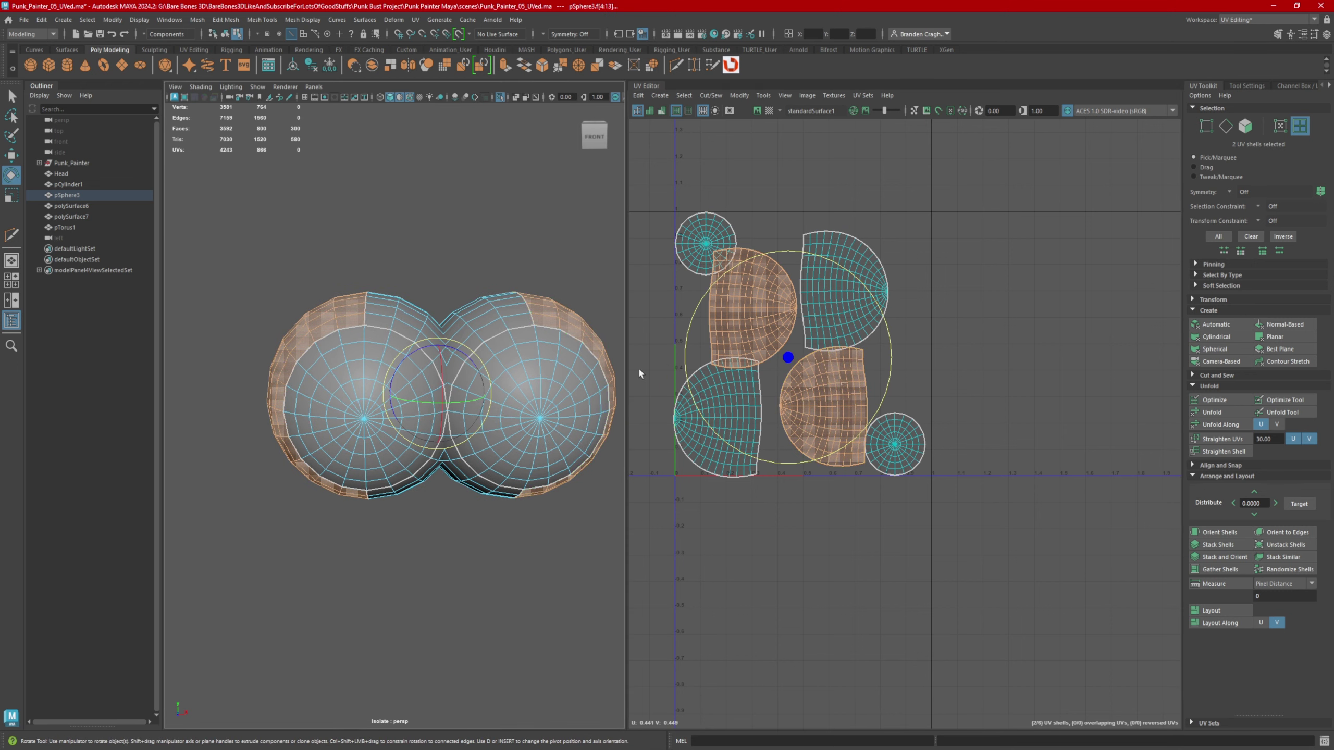
click(517, 311)
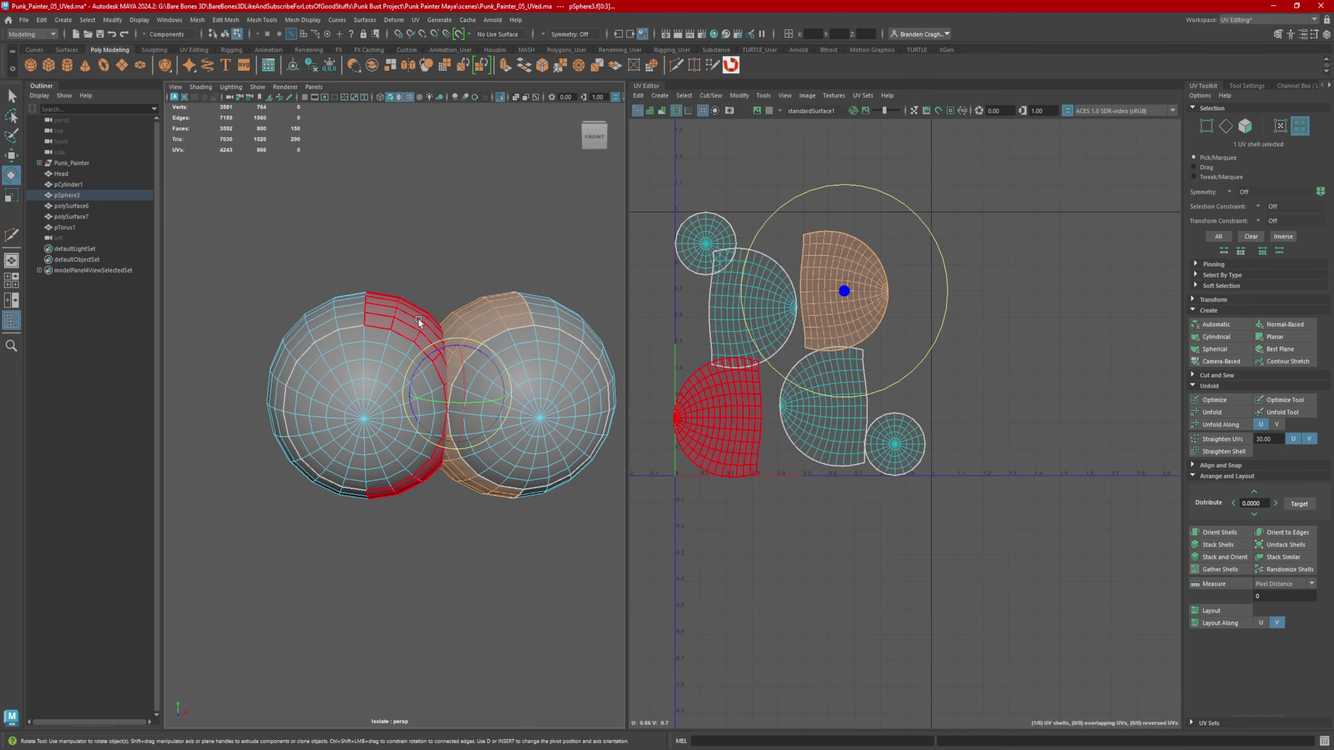
shift+click(417, 319)
scroll(979, 352, down, 2)
drag(701, 200, 1004, 545)
click(1230, 620)
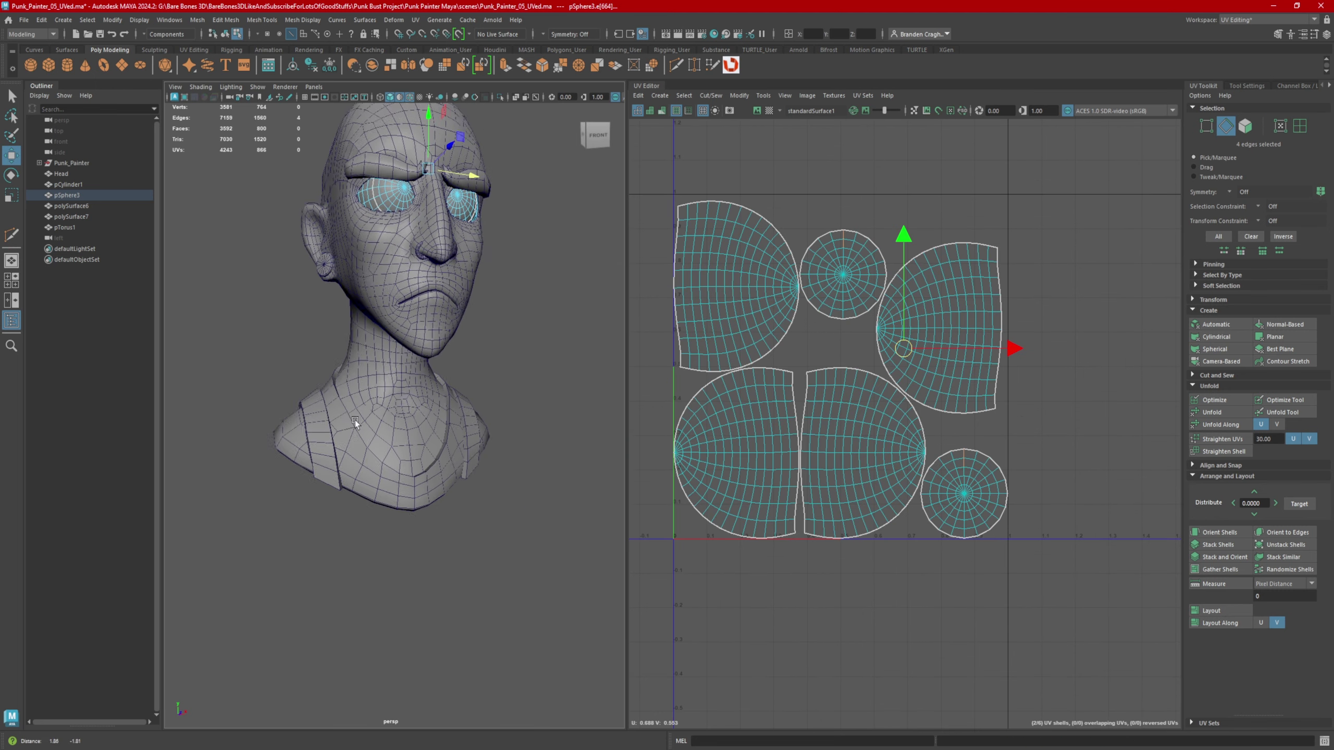
- Return to object mode, select the shoulder strap mesh and frame it from its lower end
alt+right_drag(354, 420, 405, 442)
alt+drag(406, 441, 442, 437)
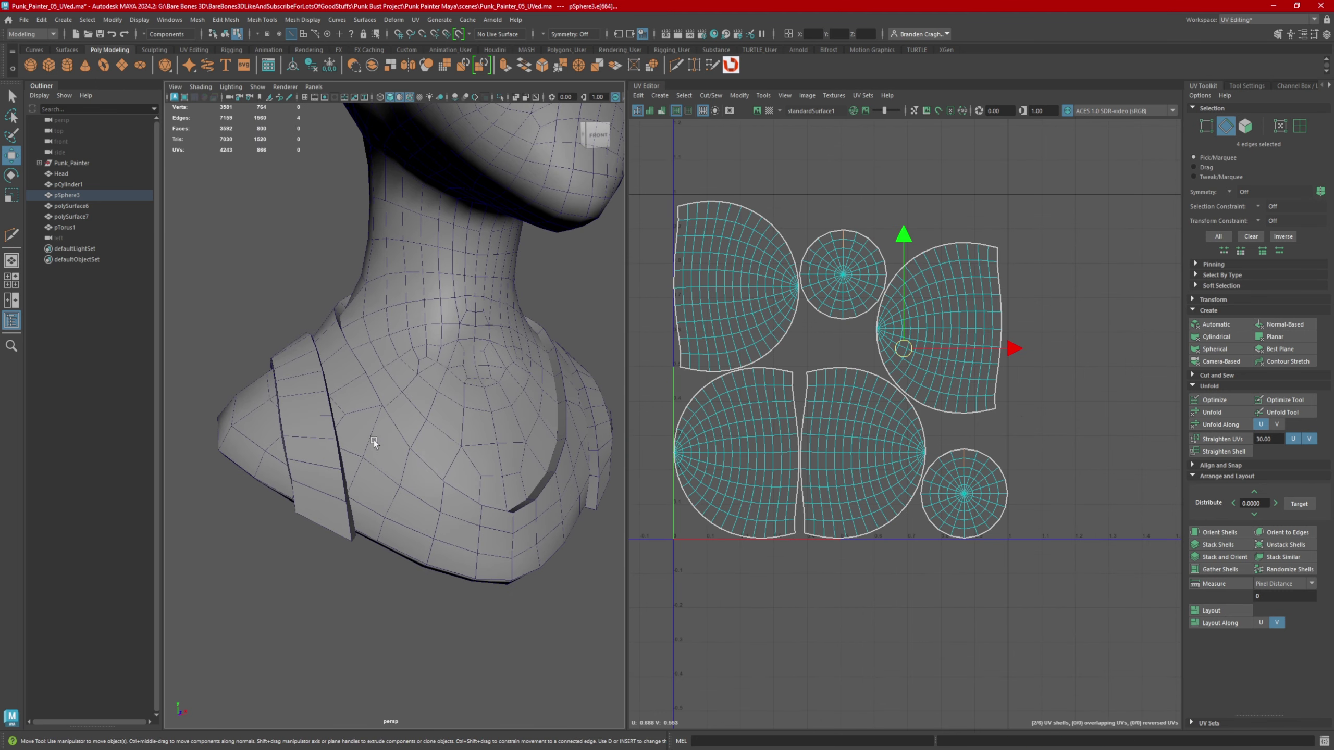
click(297, 463)
alt+drag(325, 453, 363, 388)
key(F8)
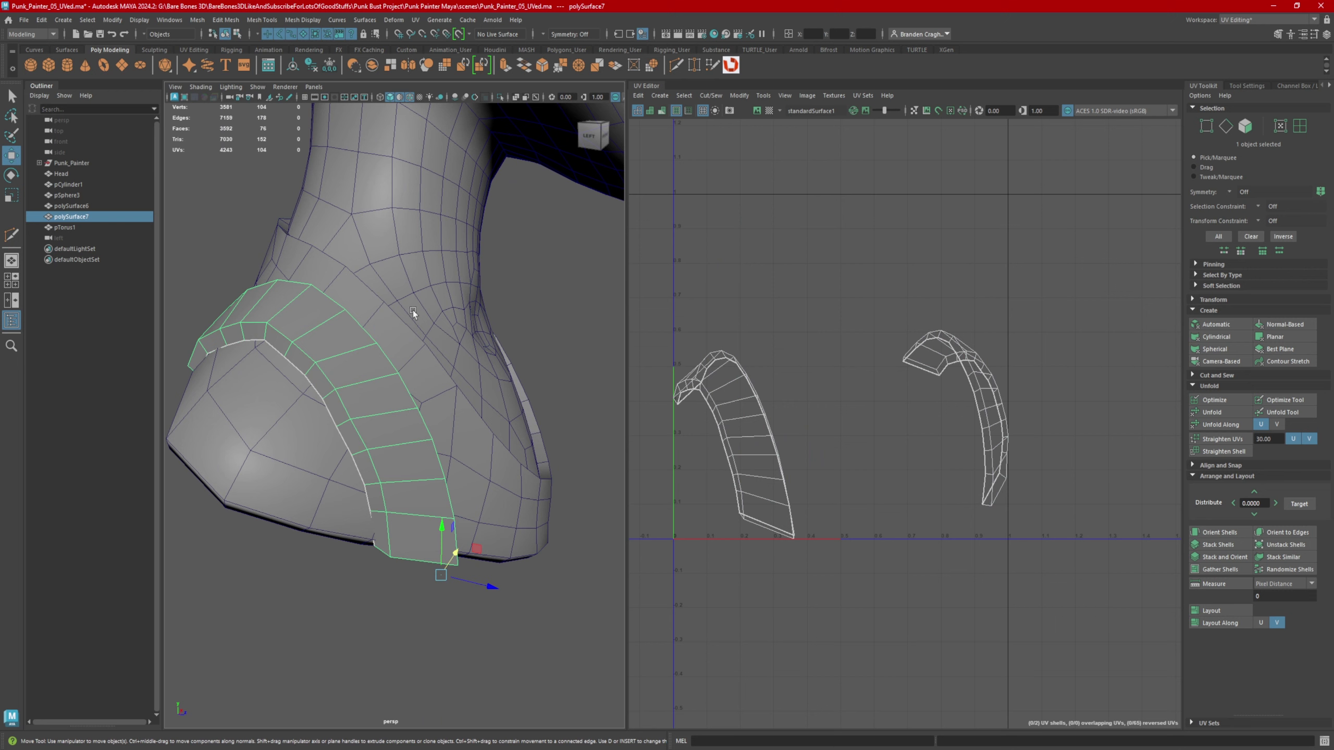
click(498, 98)
key(f)
alt+drag(343, 290, 285, 361)
click(499, 99)
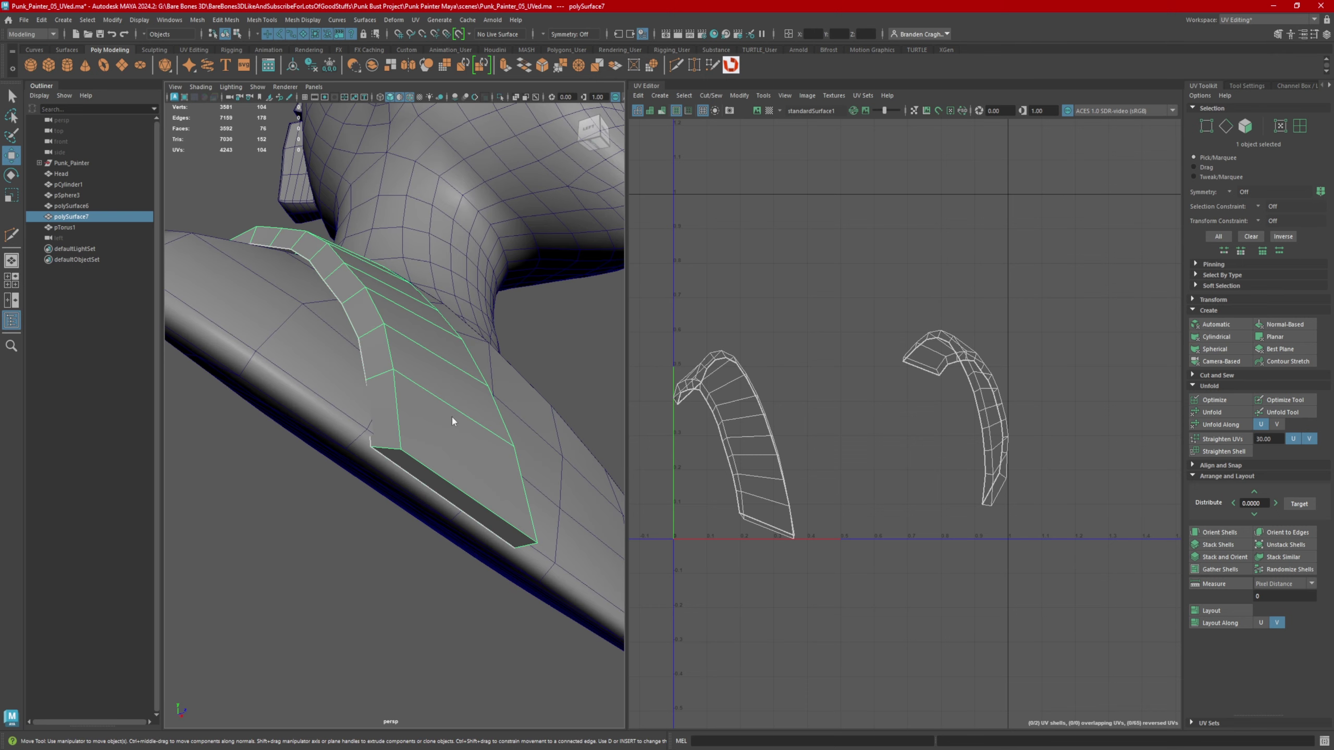
- Cut the short corner edges at both ends of the shoulder straps as UV seams, with World X symmetry on
key(F10)
click(387, 446)
key(f)
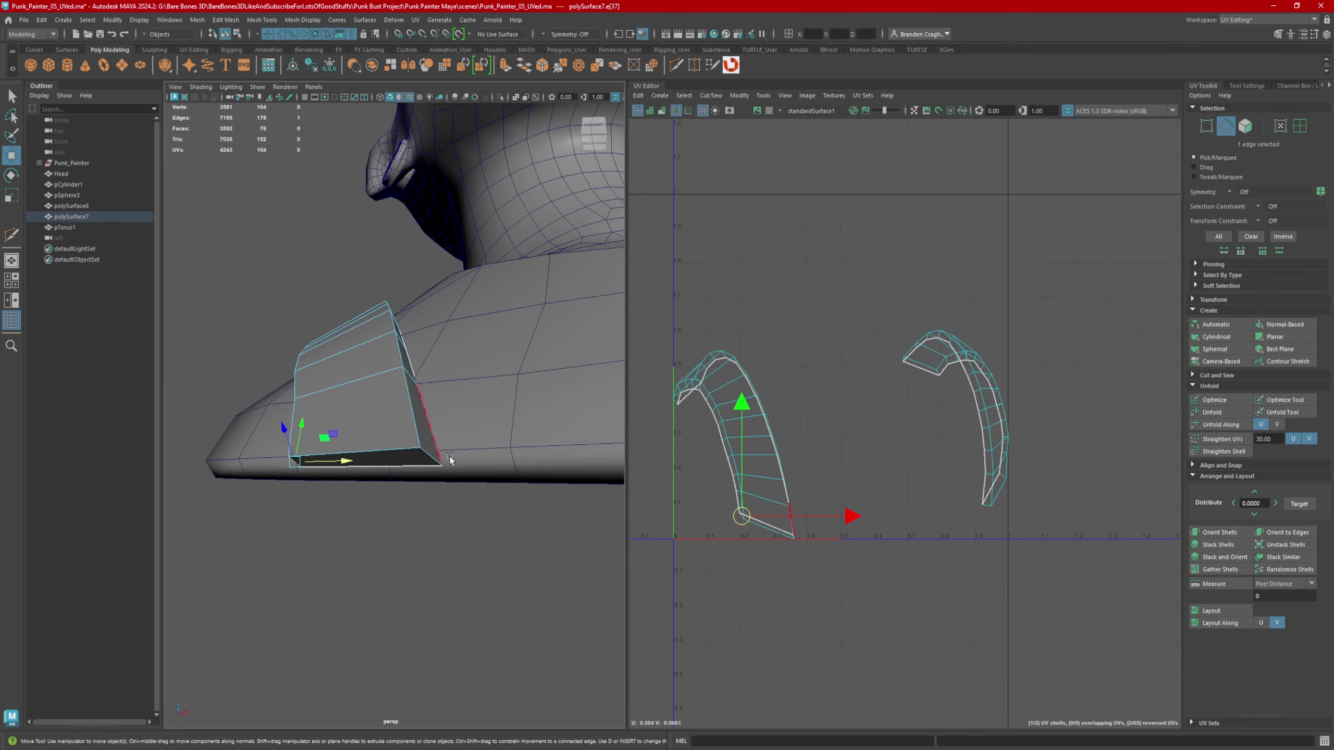
shift+click(430, 458)
alt+drag(429, 458, 370, 328)
shift+click(459, 334)
shift+click(501, 274)
scroll(496, 278, down, 4)
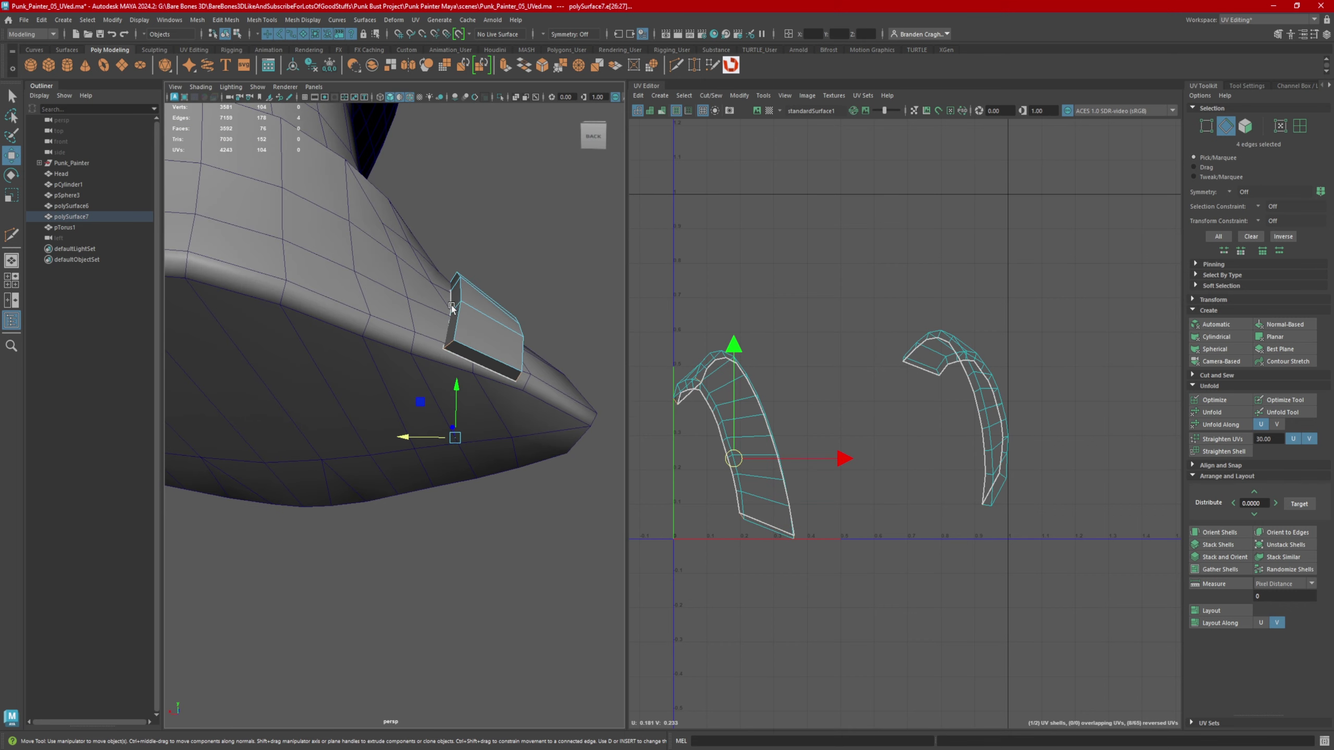
alt+drag(451, 306, 382, 346)
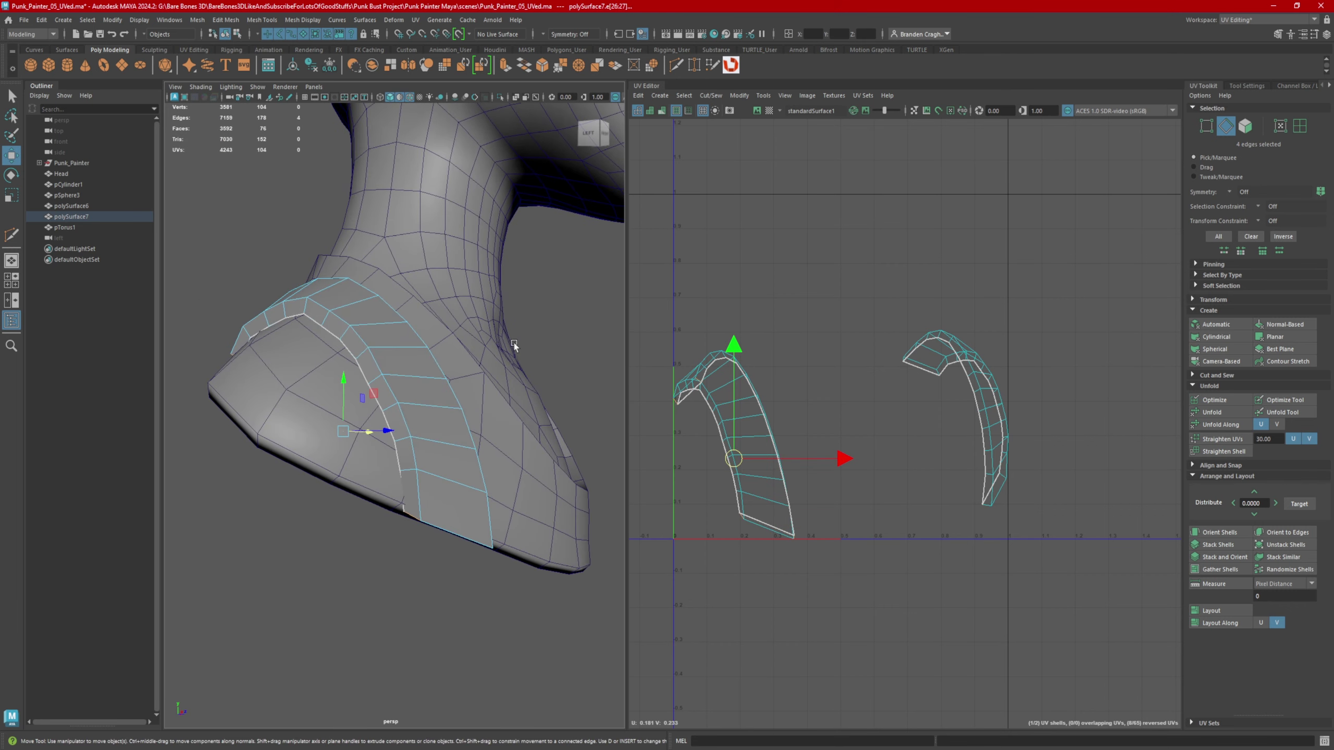
alt+drag(514, 343, 525, 436)
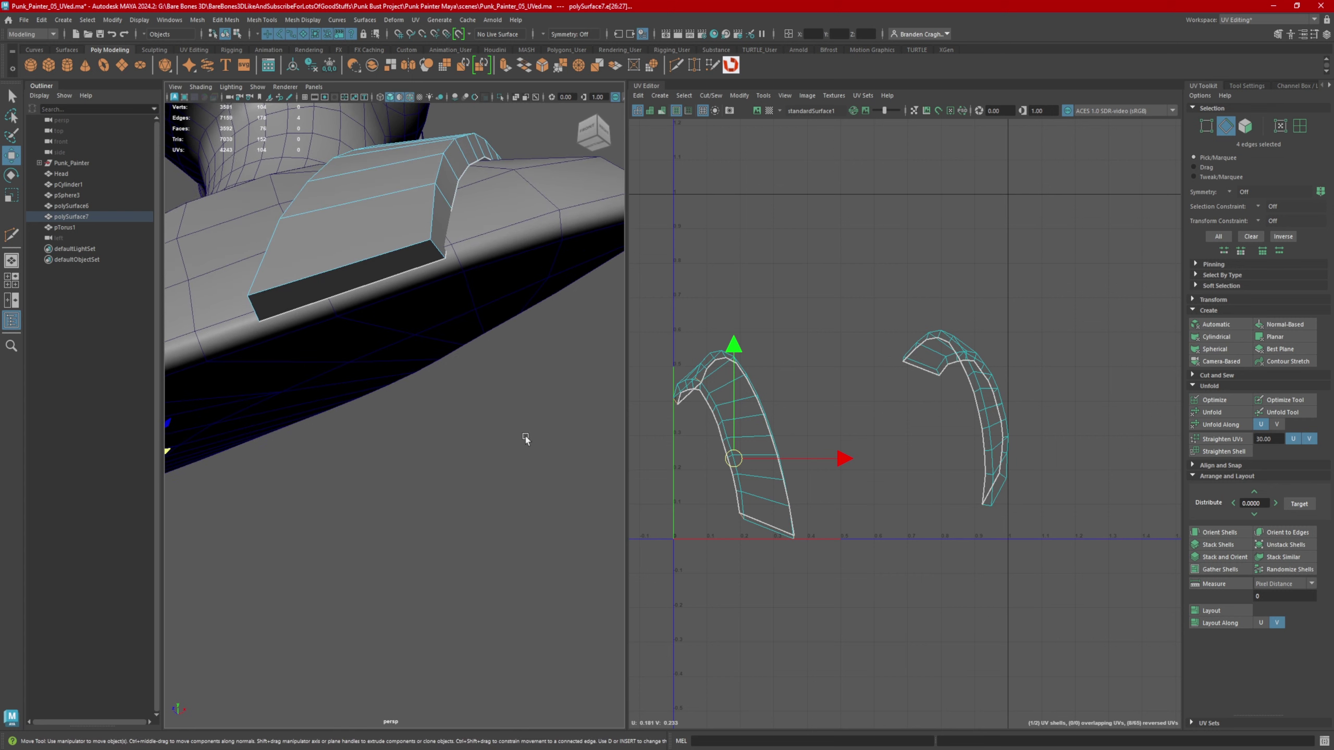
ctrl+shift+right_drag(525, 444, 532, 346)
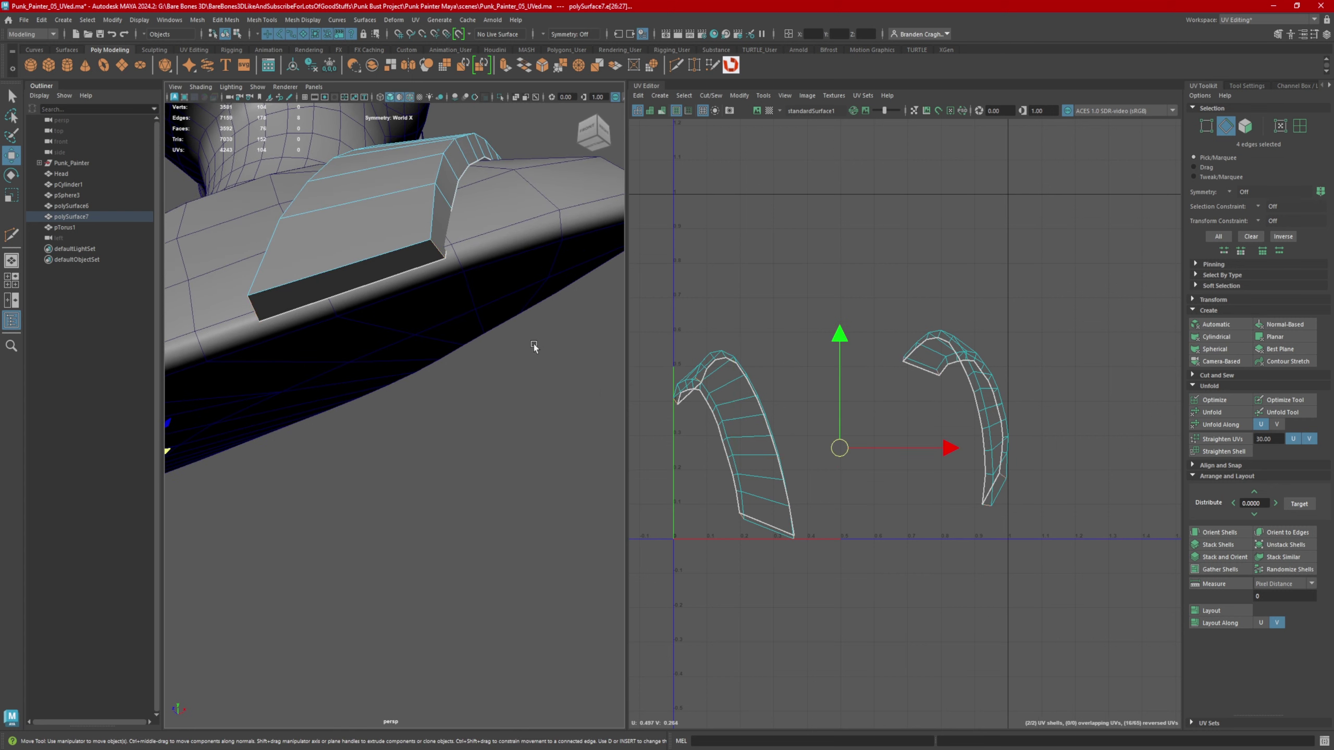
alt+drag(532, 347, 462, 284)
- Select both shoulder strap UV shells and unfold them
right_drag(814, 376, 733, 370)
drag(663, 285, 1019, 557)
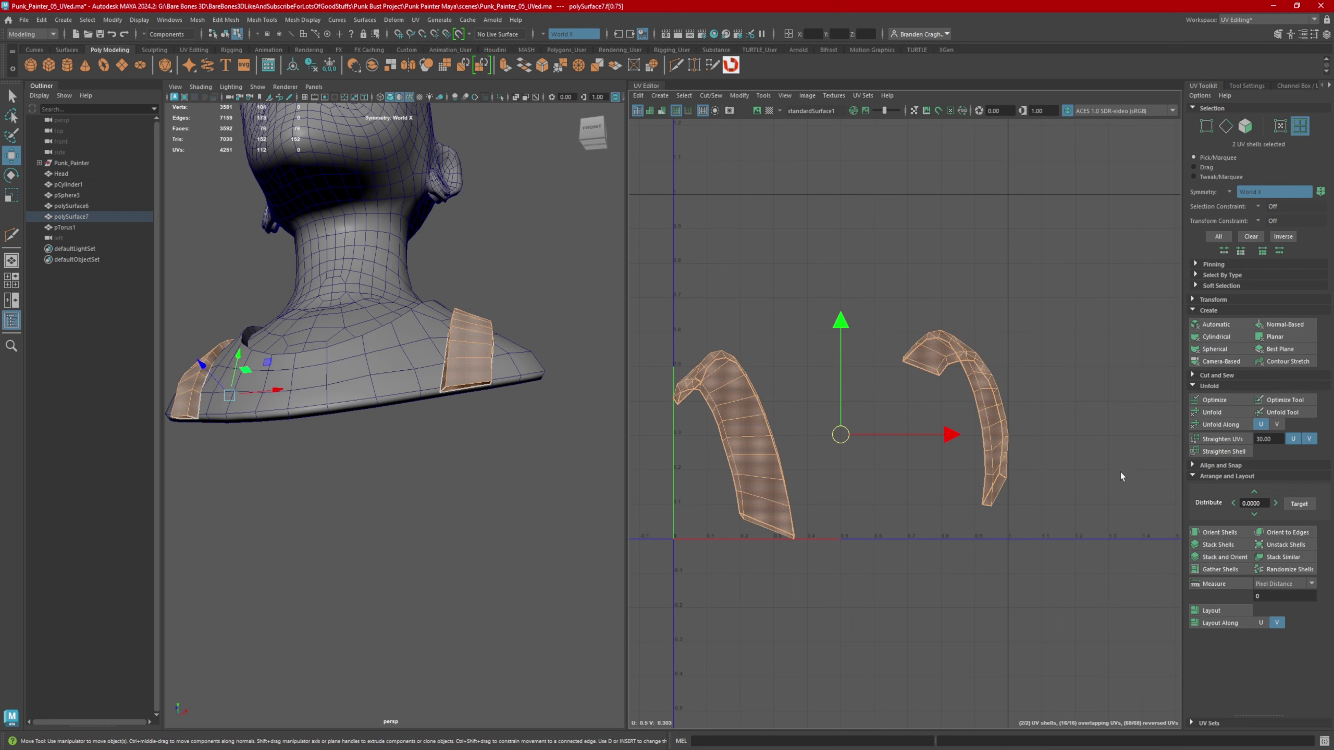
click(1230, 413)
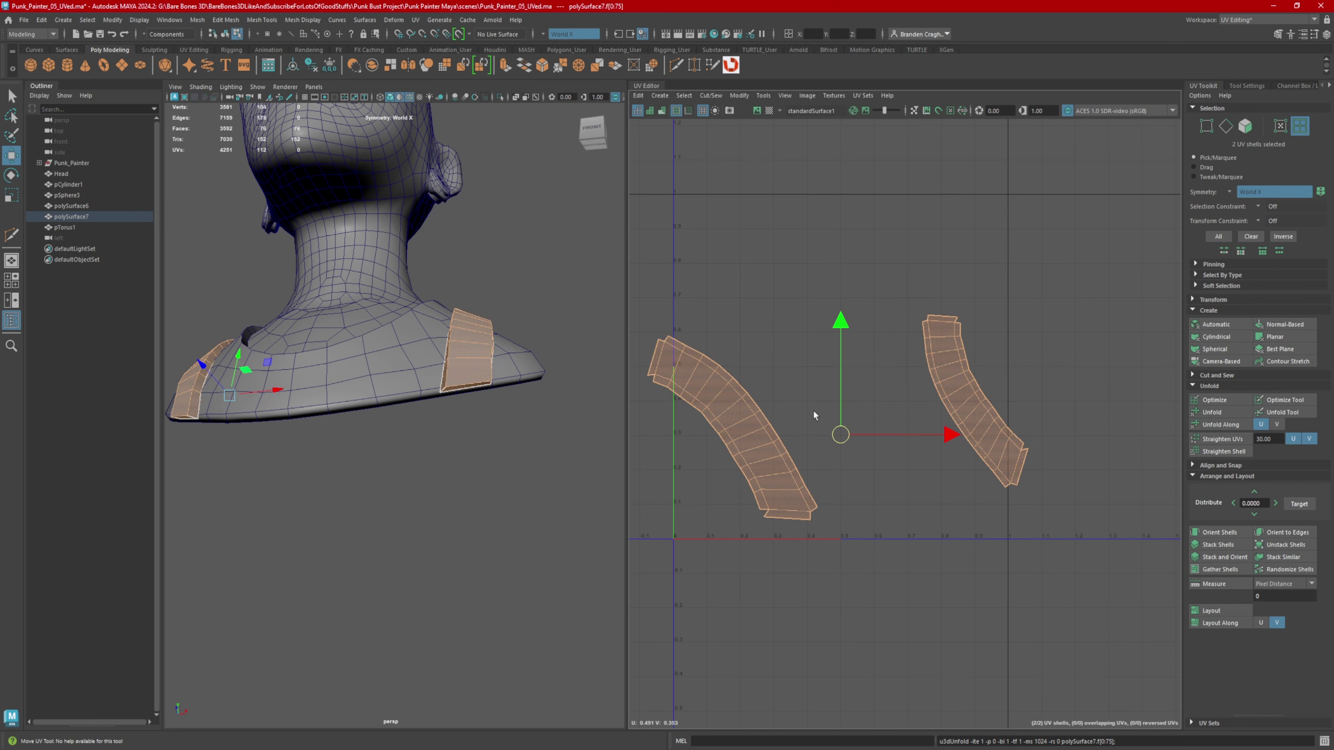
- Inspect the two unfolded strap shells and turn off World X symmetry
scroll(669, 338, up, 2)
alt+middle_drag(669, 338, 730, 321)
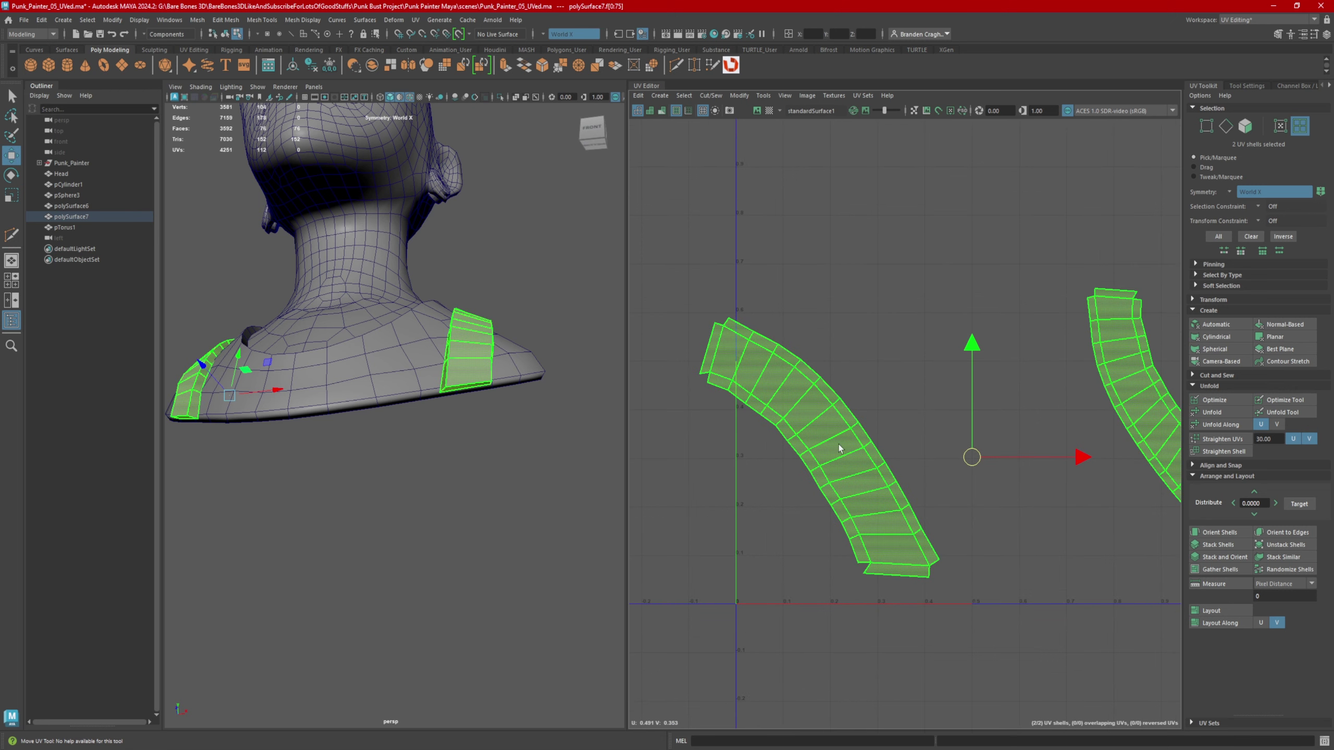
alt+middle_drag(838, 448, 855, 367)
alt+middle_drag(1004, 411, 882, 396)
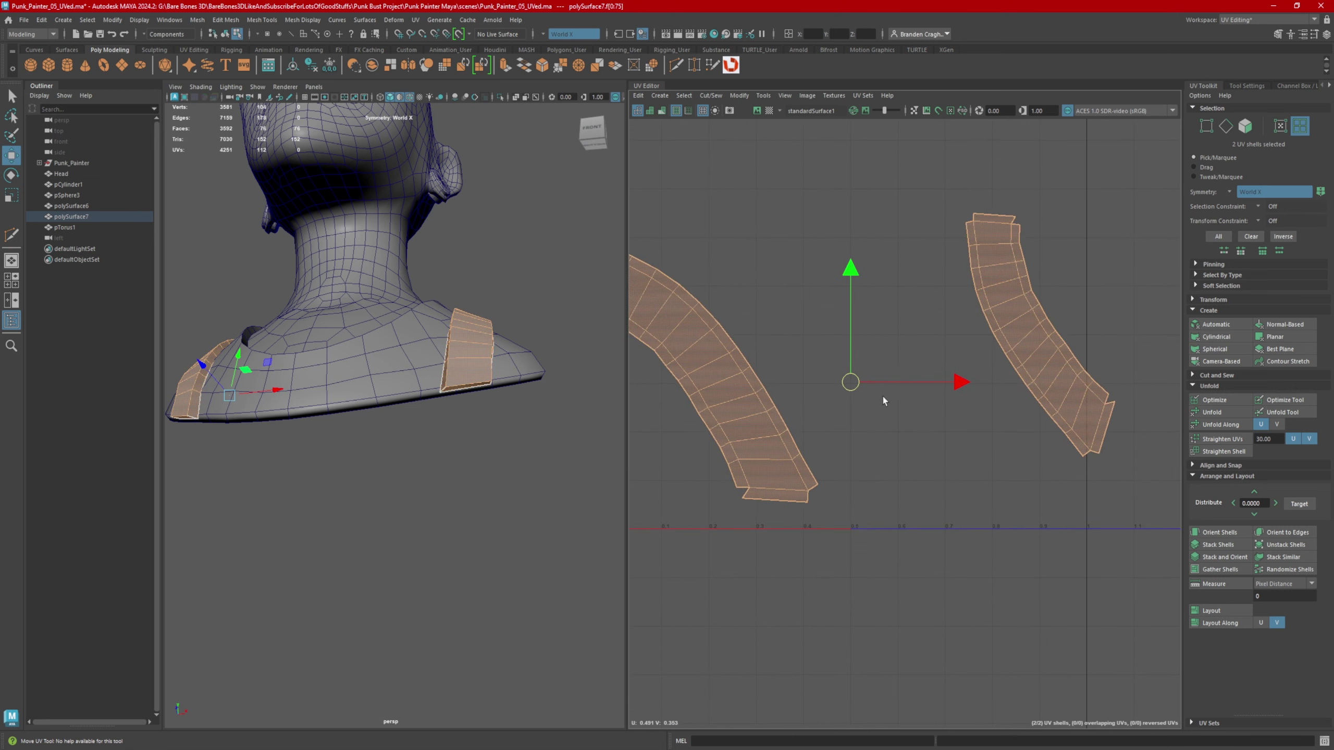
alt+right_drag(1003, 387, 871, 379)
alt+drag(383, 336, 380, 413)
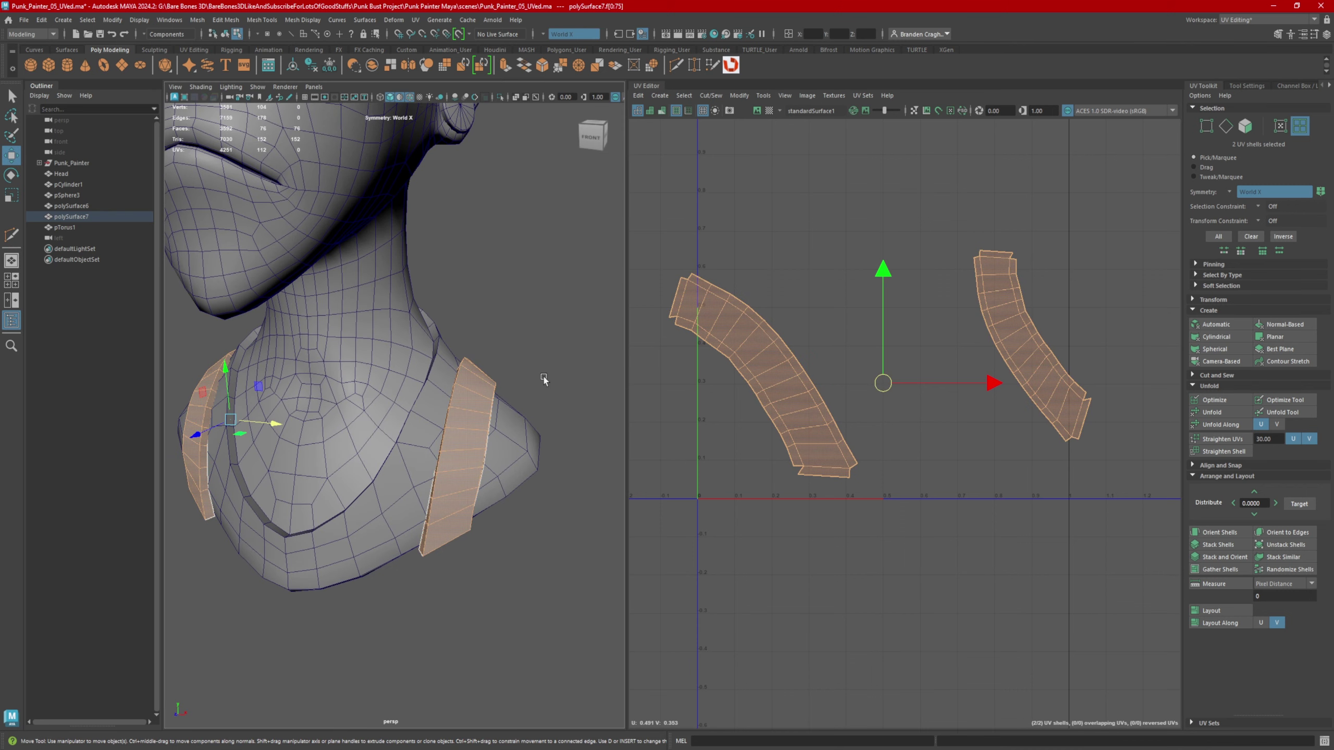
key(ctrl+z)
ctrl+shift+right_drag(544, 288, 541, 182)
click(540, 173)
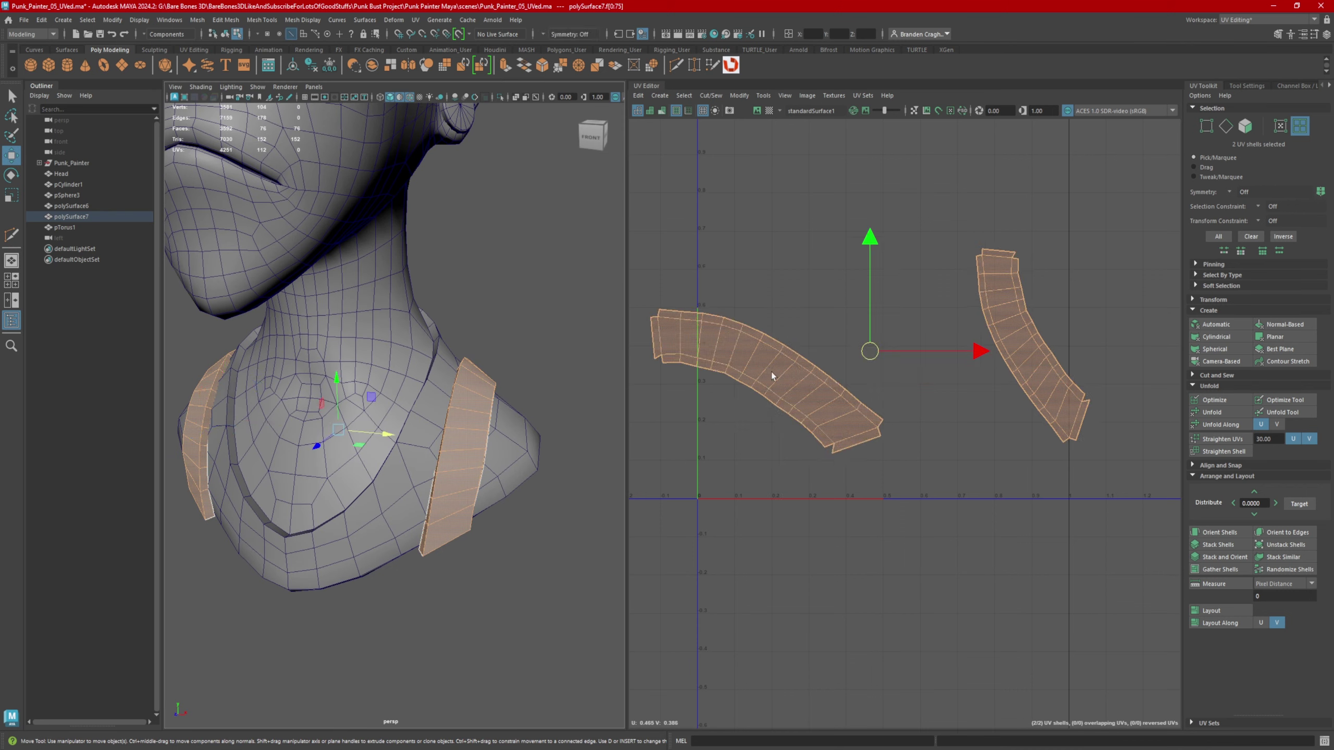
- Rotate each shoulder strap shell until both stand roughly upright and mirror each other
click(768, 364)
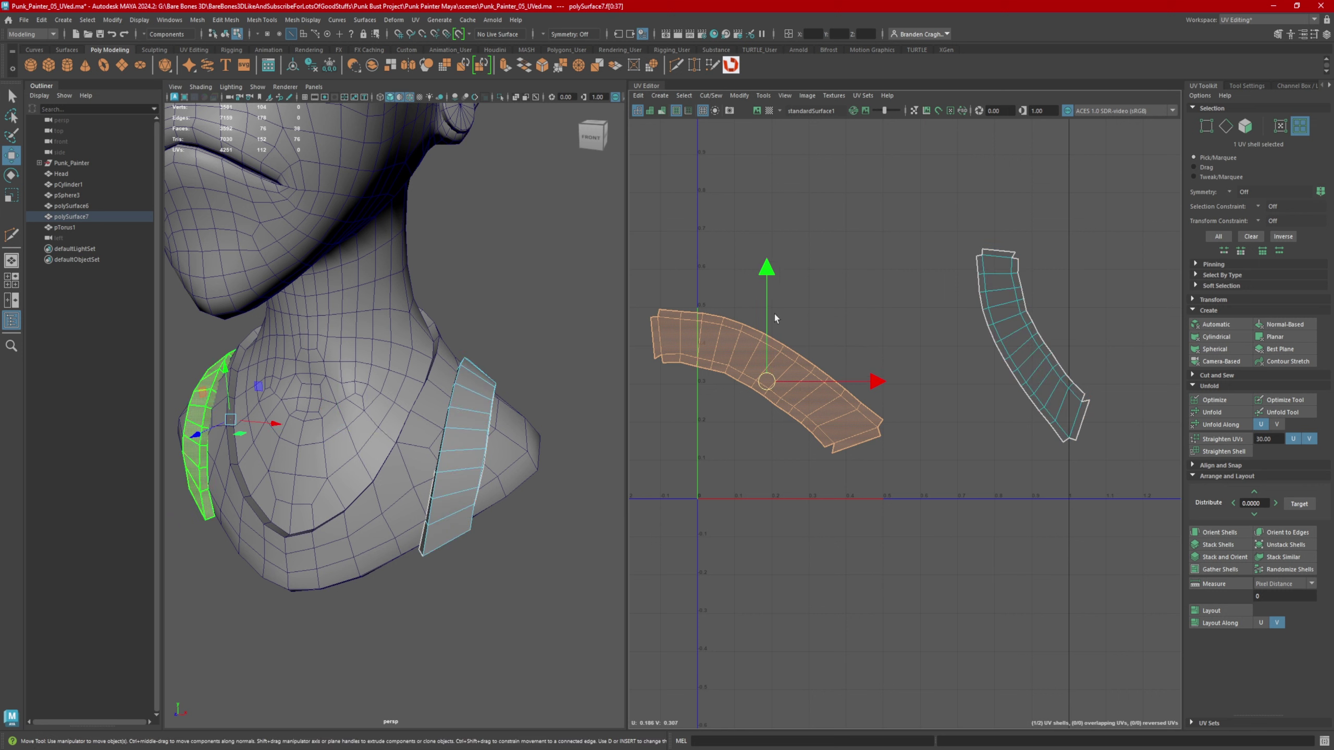
key(e)
drag(771, 293, 843, 342)
click(1027, 342)
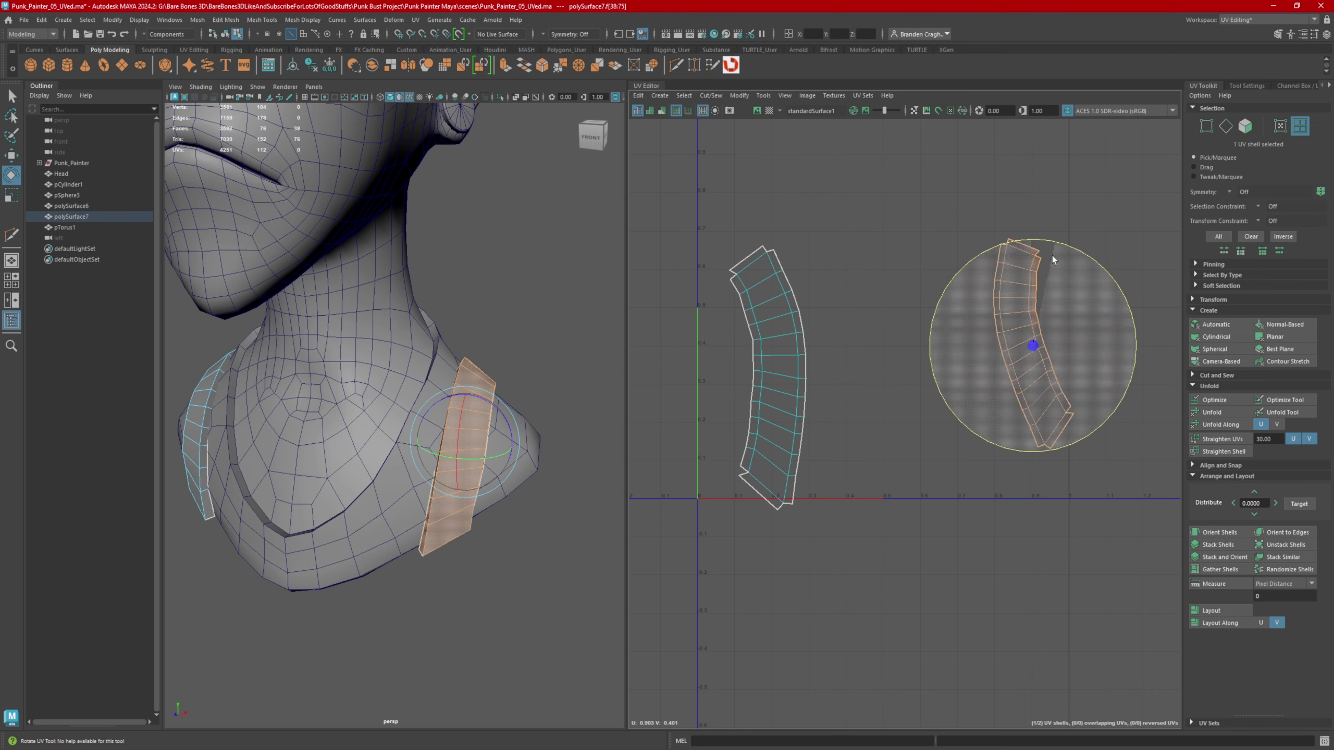
drag(1052, 256, 1072, 268)
- Pack both strap shells with Layout and move the second one sideways to the far edge of the UV square
key(w)
drag(710, 310, 1046, 467)
click(1228, 611)
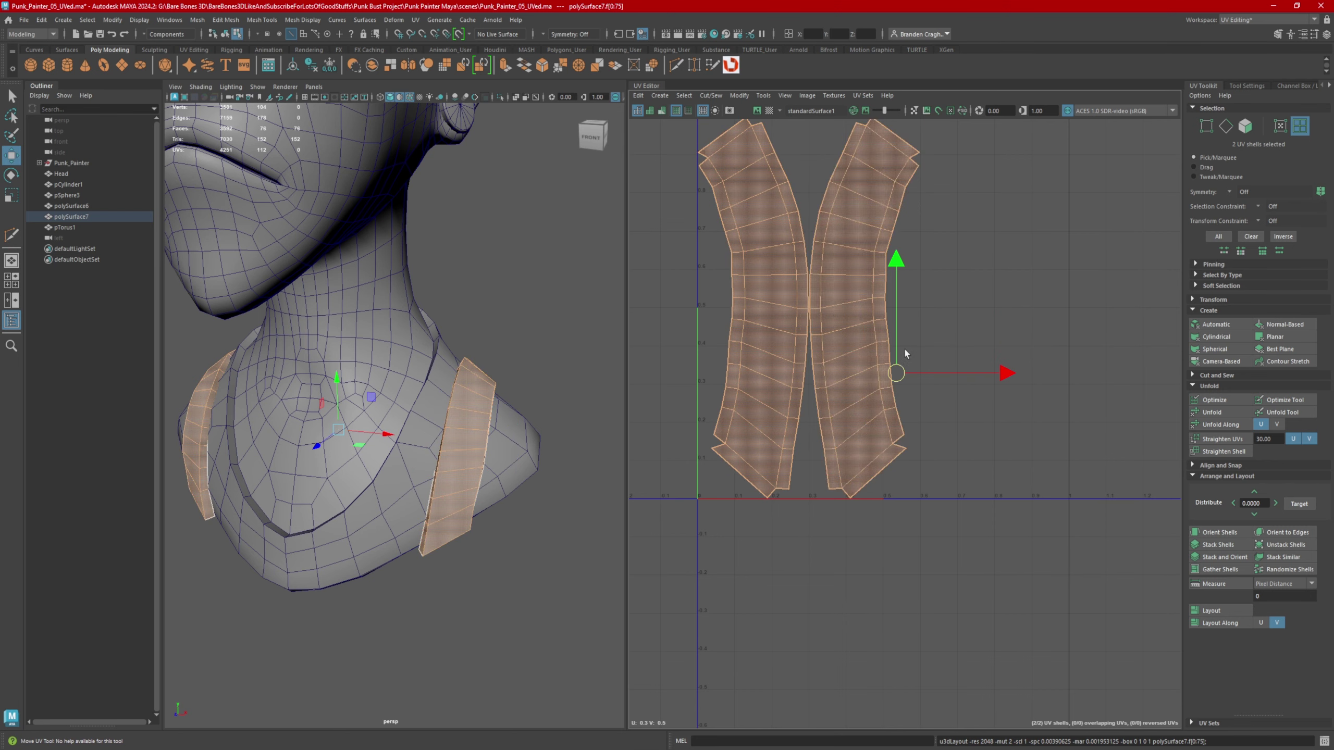
click(901, 391)
drag(976, 380, 1124, 381)
- With World X symmetry on, insert a centred edge loop along the length of both shoulder straps using Multi-Cut
alt+middle_drag(1097, 391, 1125, 377)
scroll(541, 447, up, 2)
alt+middle_drag(541, 447, 507, 350)
right_click(454, 344)
right_drag(454, 345, 455, 315)
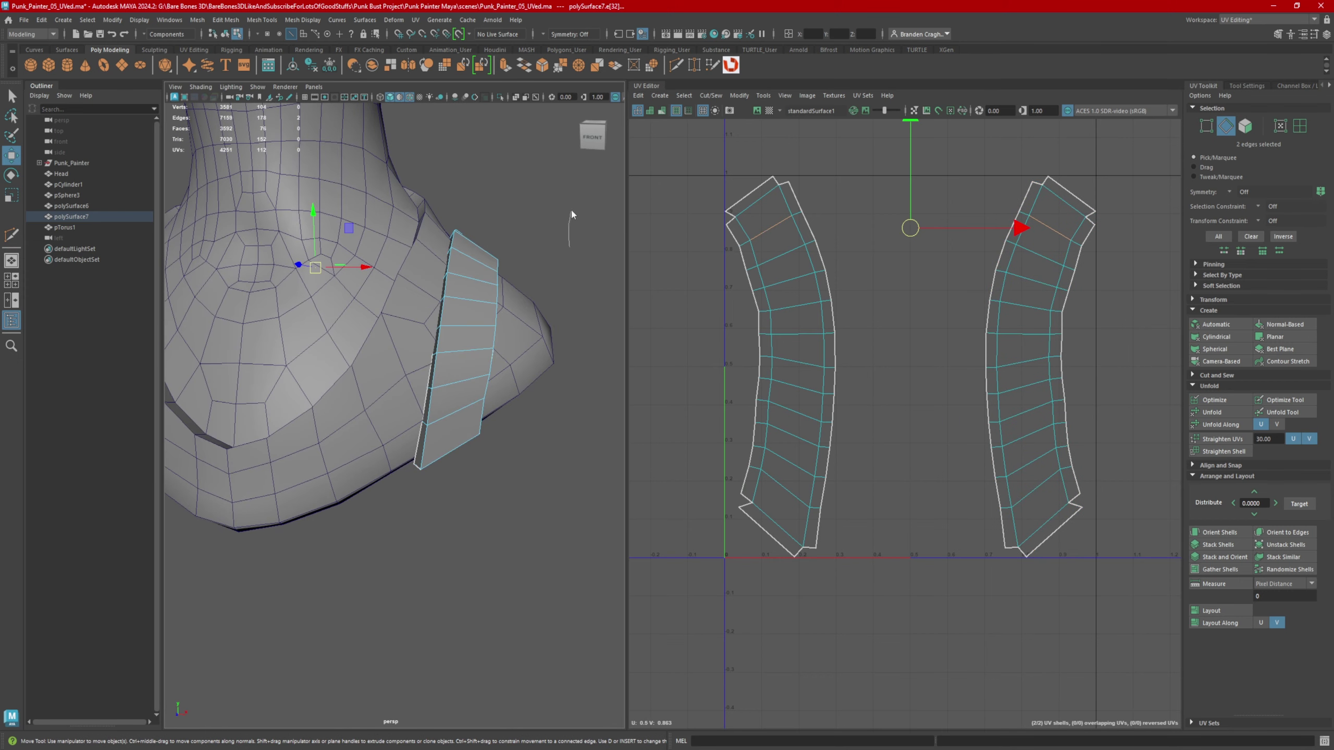
right_drag(571, 210, 570, 167)
shift+right_click(466, 315)
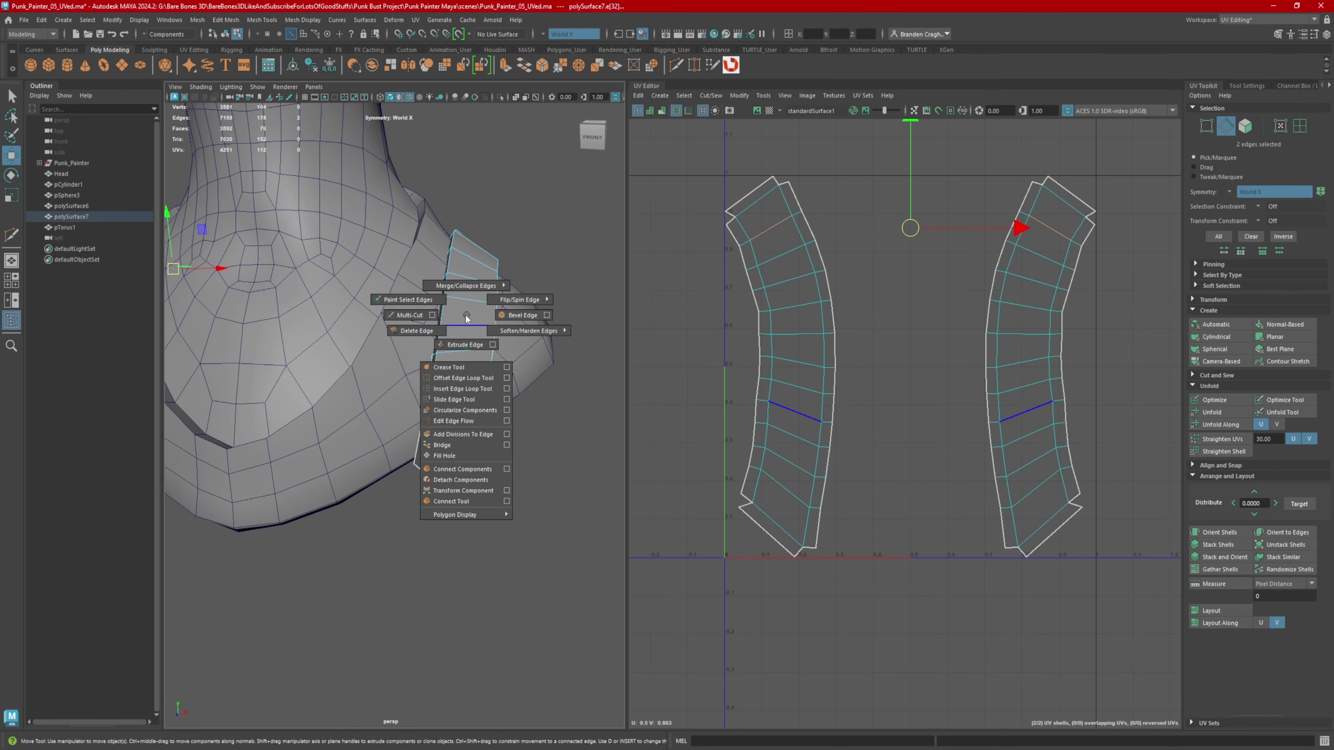
click(409, 316)
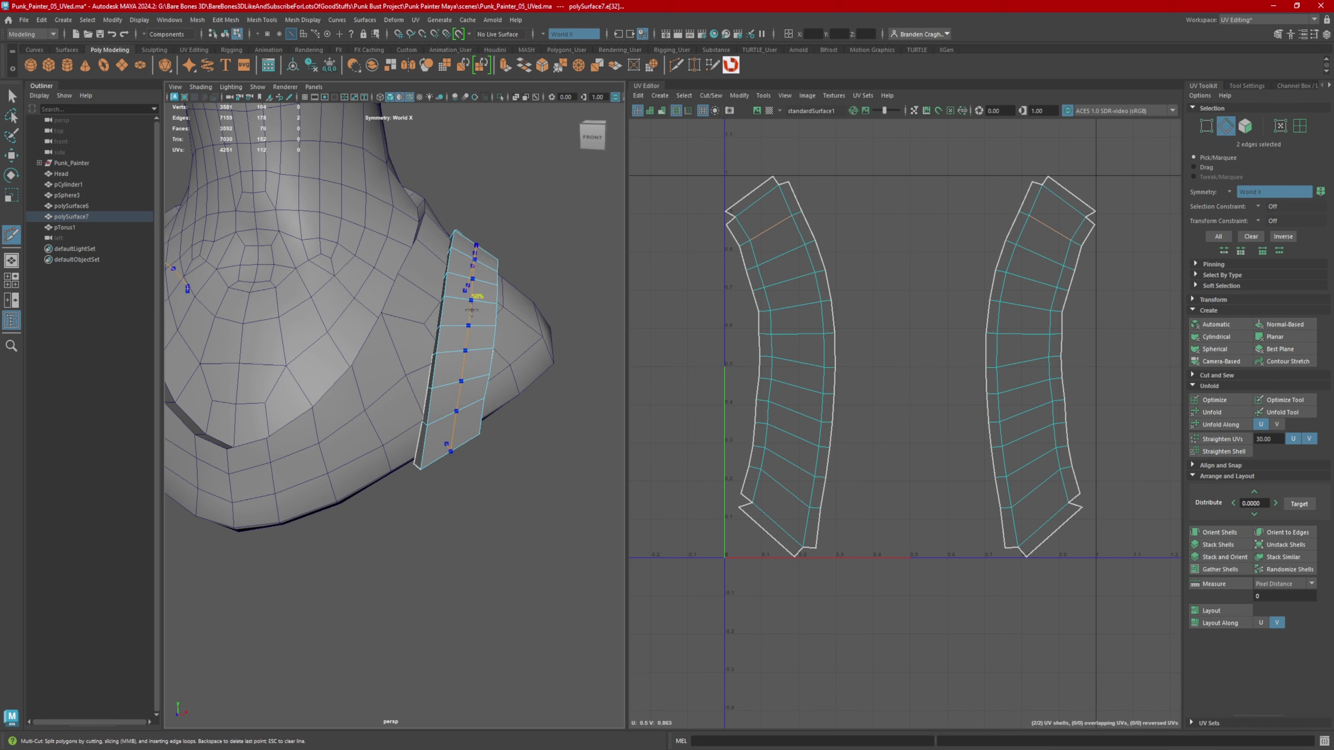
ctrl+shift+click(472, 310)
scroll(520, 331, down, 5)
key(w)
- Straighten both shoulder strap shells along their centre edge loops with Straighten Shell, turning off World X symmetry to treat each separately
right_drag(839, 332, 838, 308)
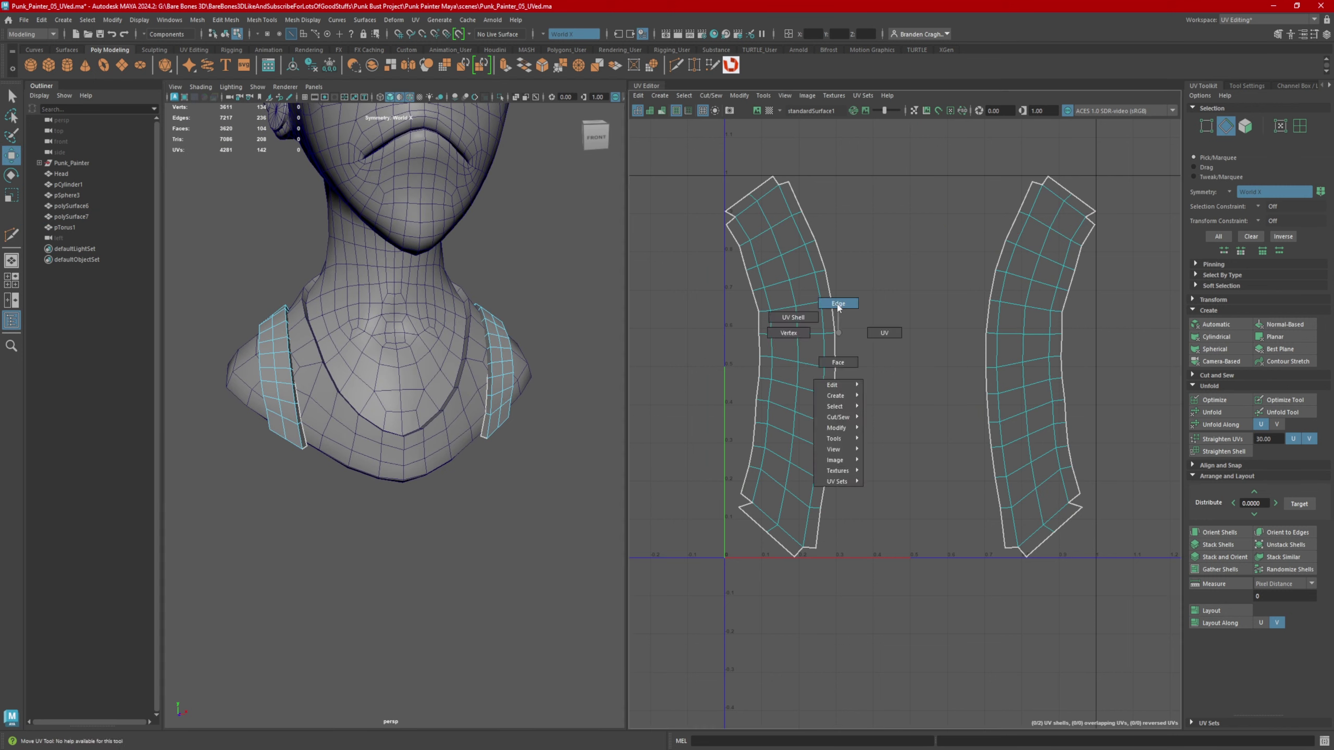
double_click(798, 309)
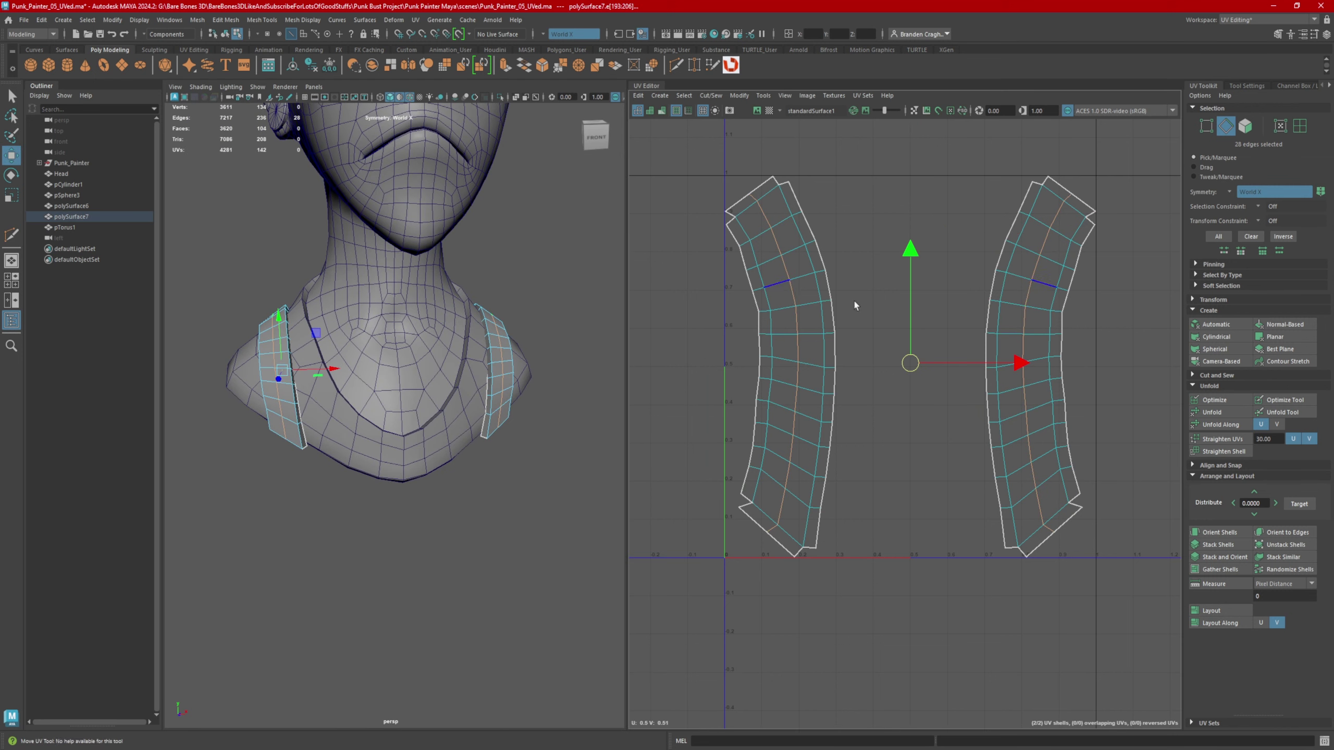
ctrl+shift+right_drag(570, 284, 577, 178)
double_click(783, 277)
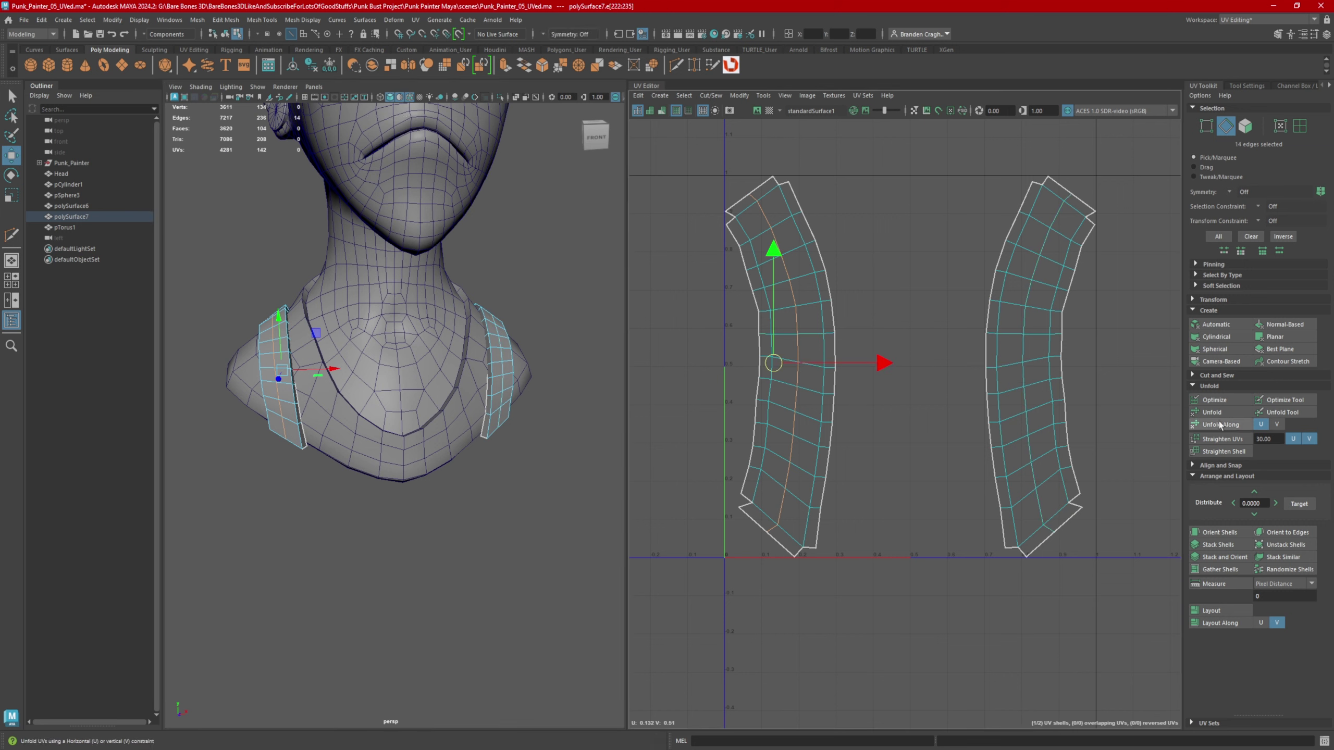
click(1228, 452)
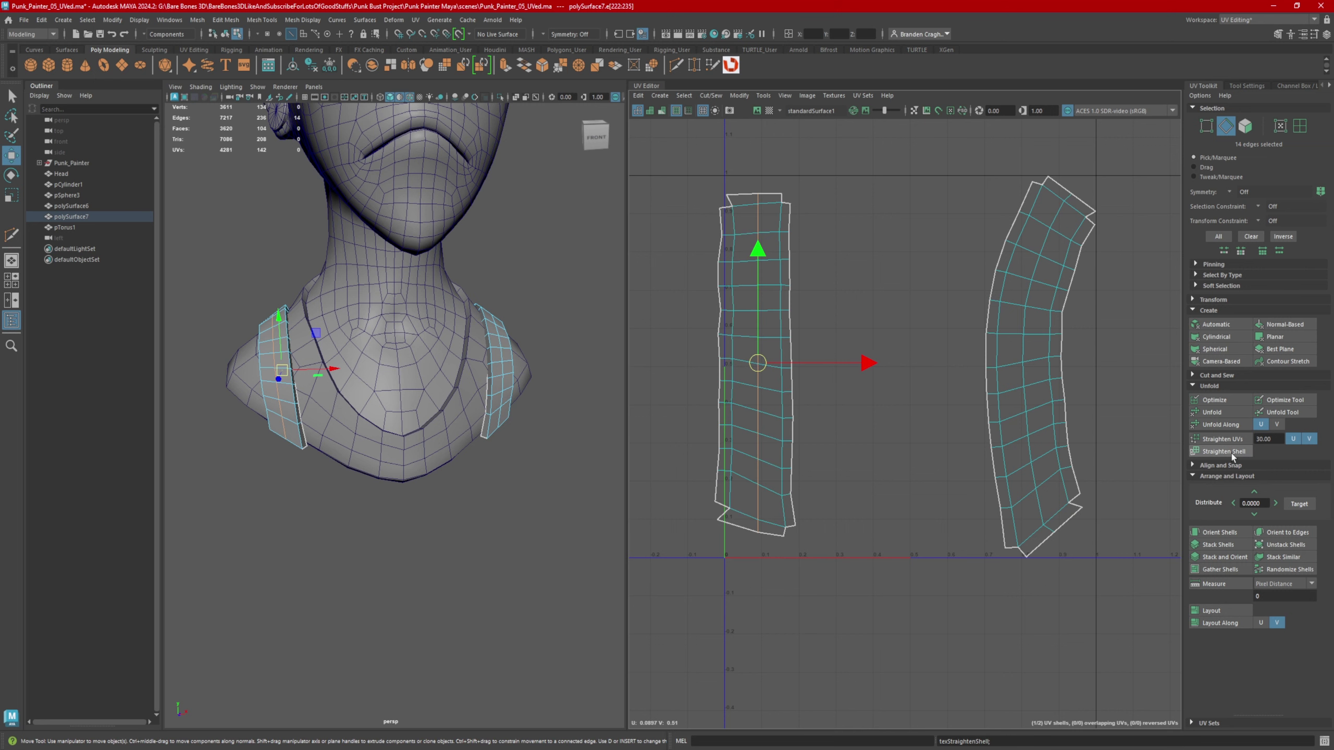
click(1219, 453)
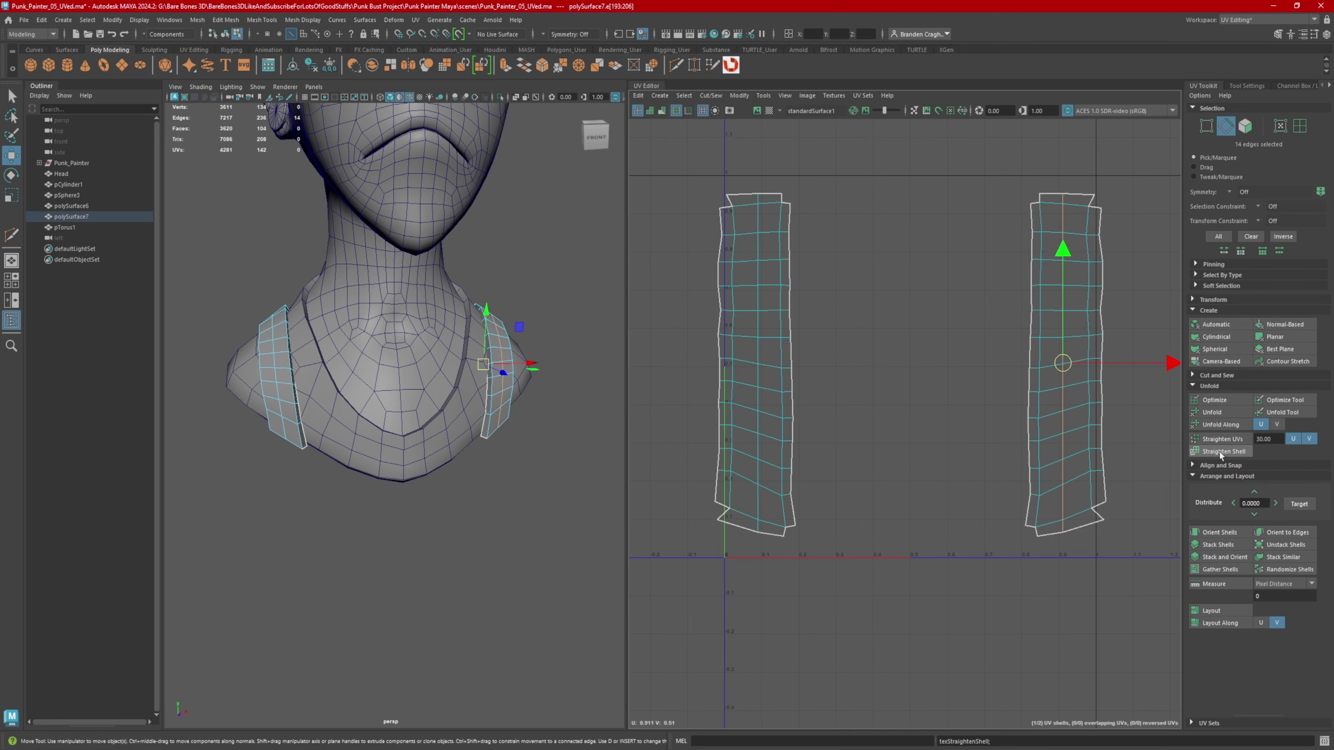
- Straighten all UVs of both strap shells into a grid along U and V with Straighten UVs, accepting the autosave in between
right_drag(1016, 344, 1002, 168)
drag(1001, 167, 1155, 557)
click(1237, 439)
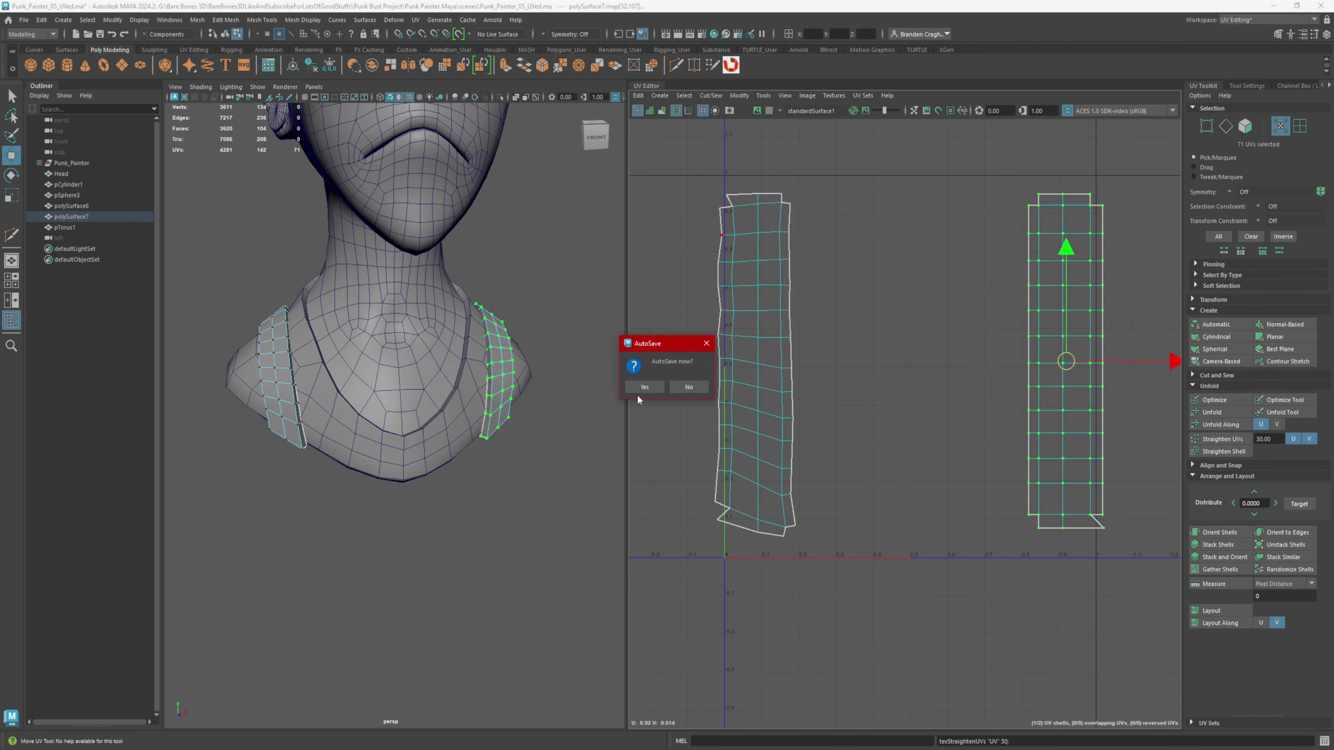
click(644, 387)
drag(715, 165, 871, 588)
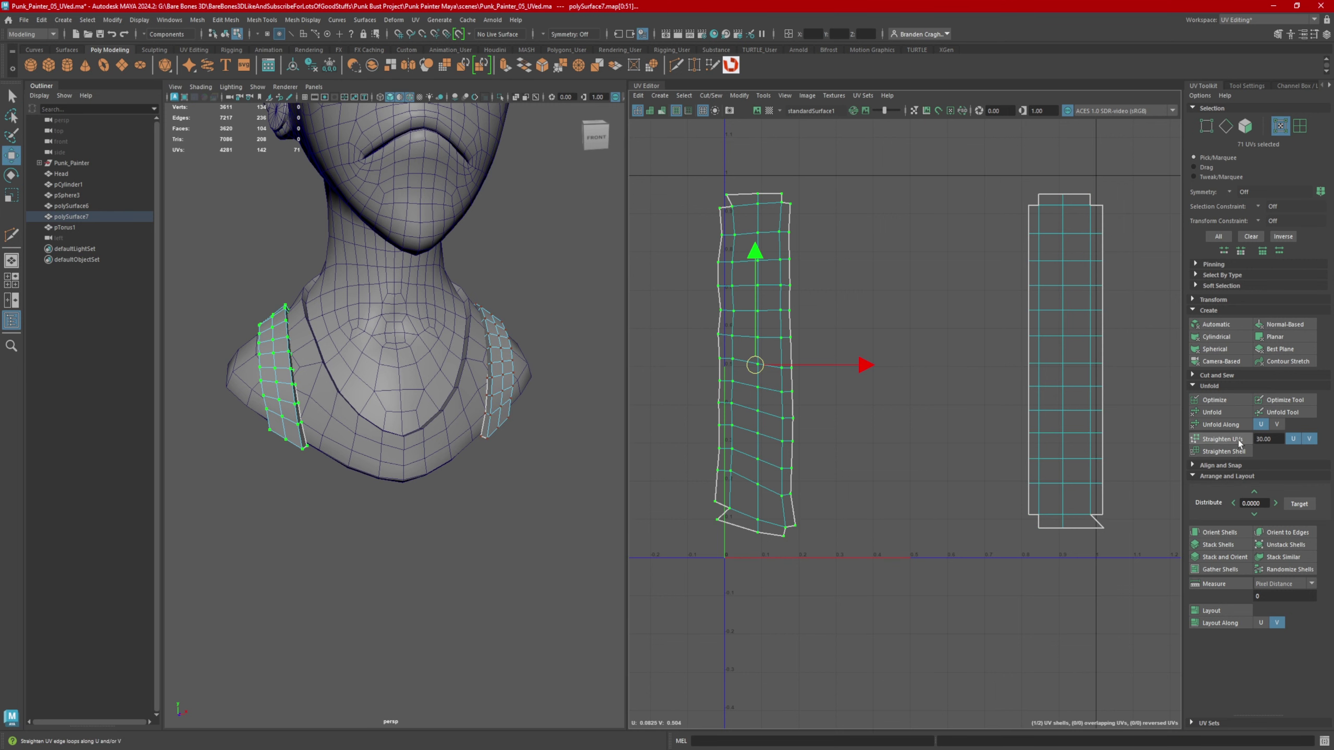
click(1226, 451)
scroll(775, 318, up, 1)
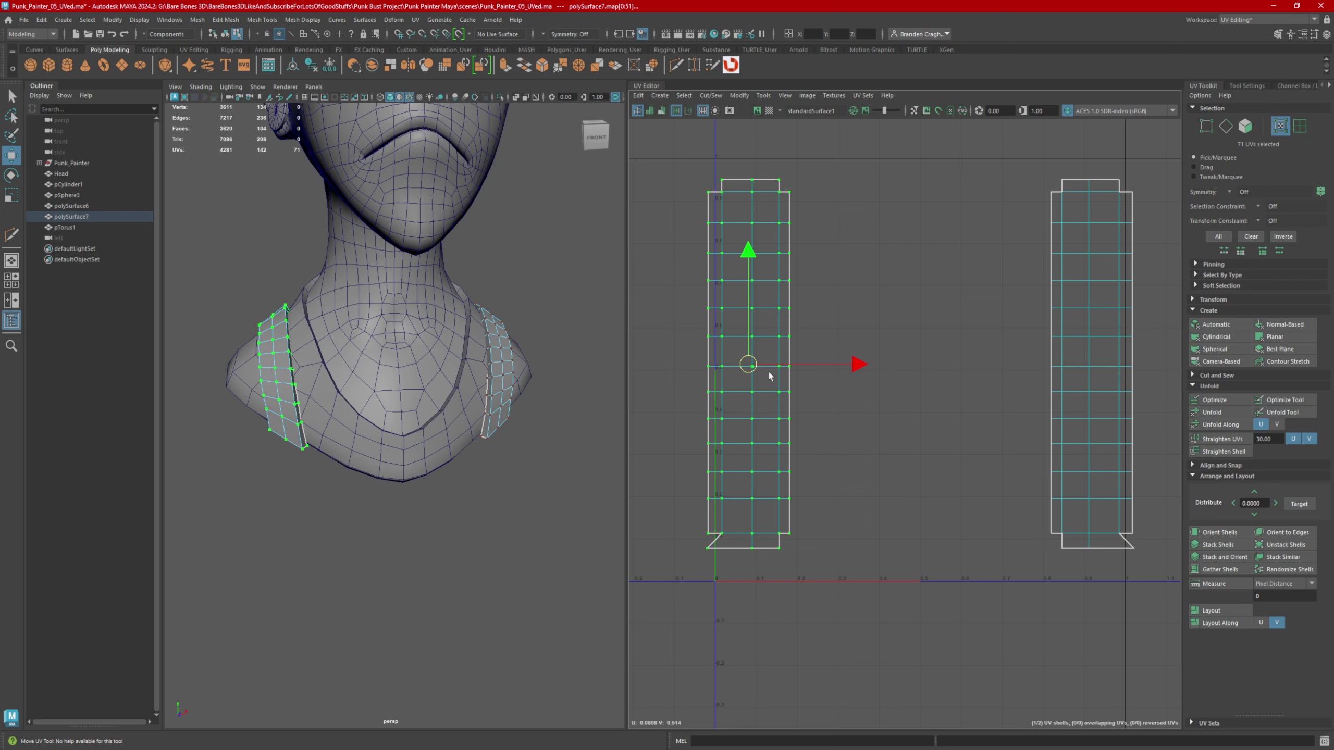
- Align the two UVs of the slanted lower corner edge on the first strap shell to their maximum U
click(709, 550)
scroll(778, 458, up, 3)
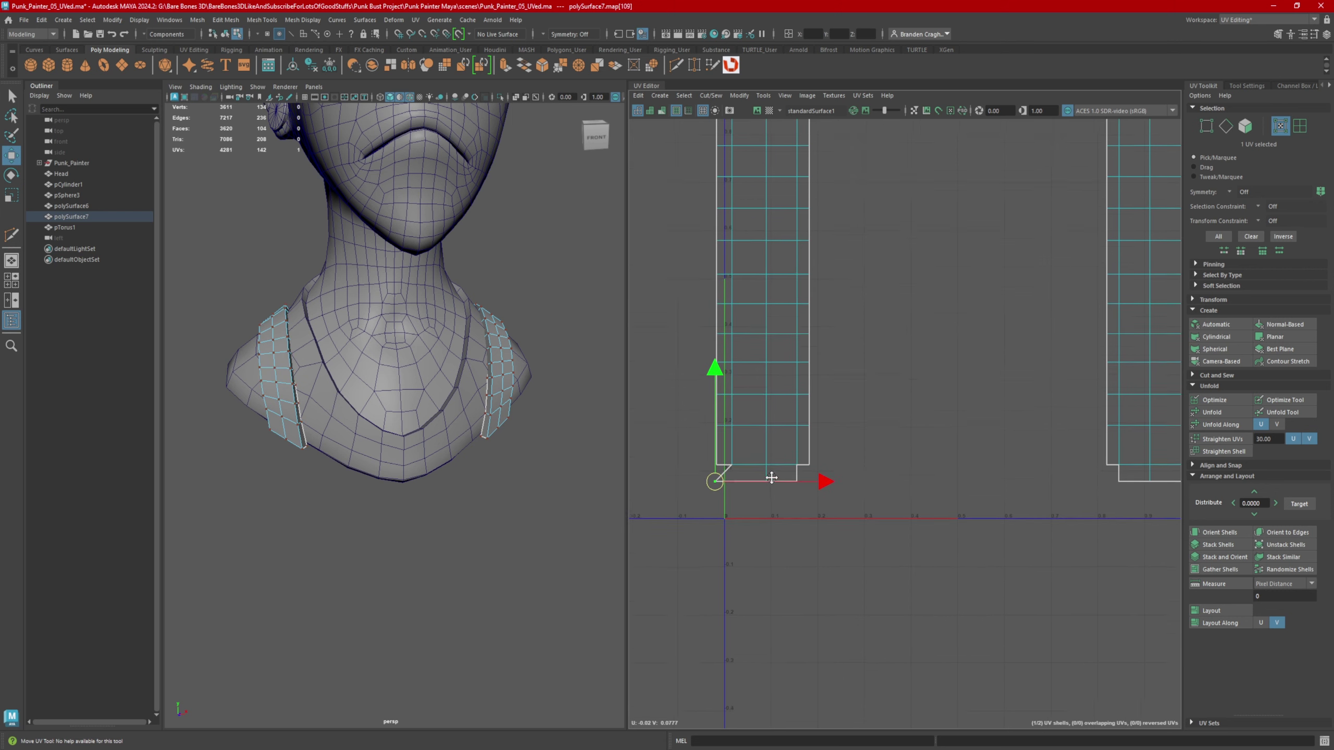
scroll(777, 503, down, 2)
scroll(784, 448, up, 2)
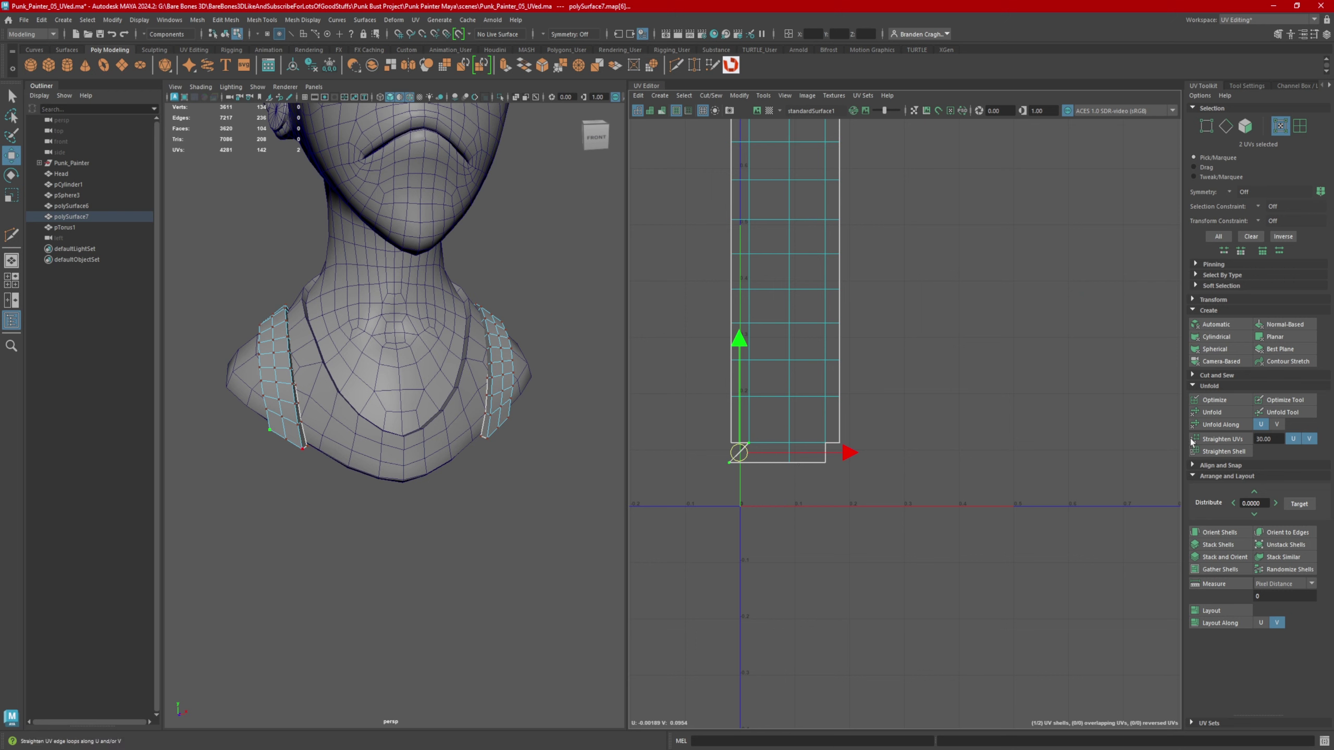
click(1194, 466)
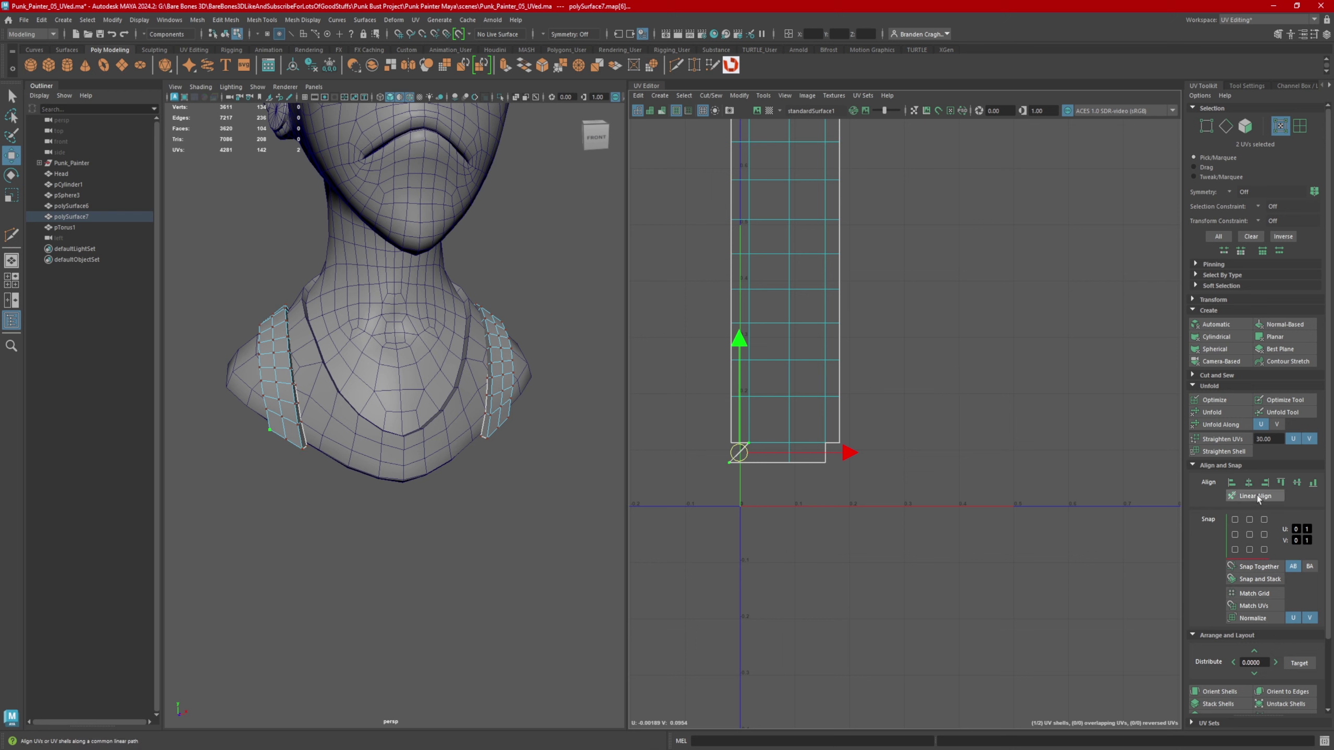
click(1266, 484)
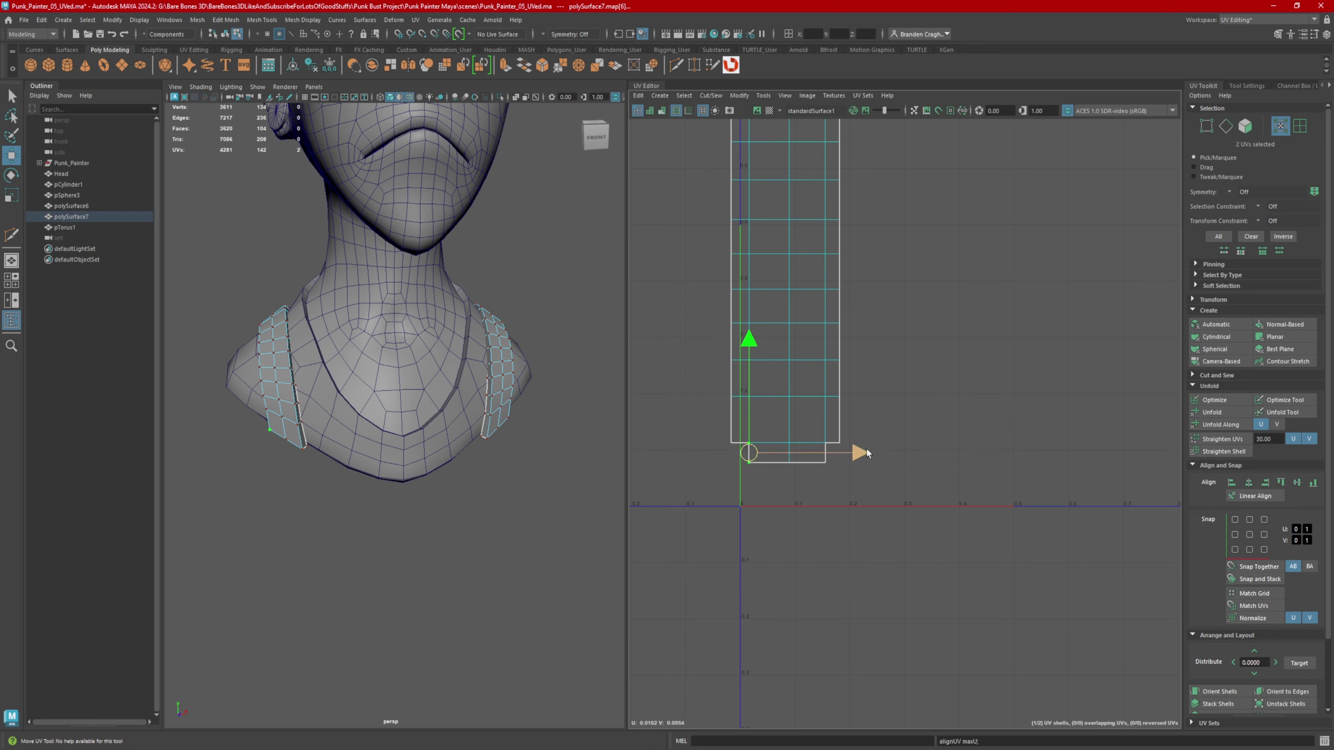
alt+middle_drag(874, 399, 875, 568)
scroll(836, 372, down, 2)
alt+middle_drag(875, 308, 831, 299)
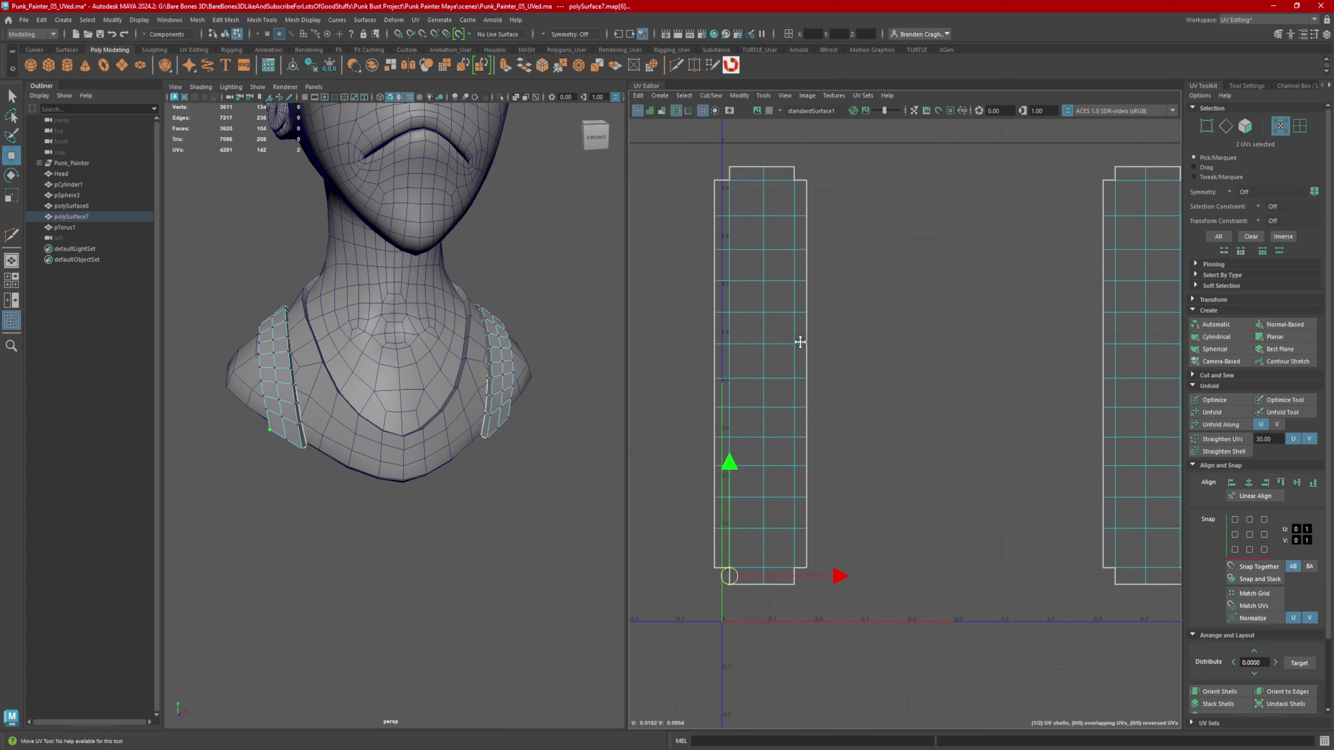
drag(737, 168, 723, 643)
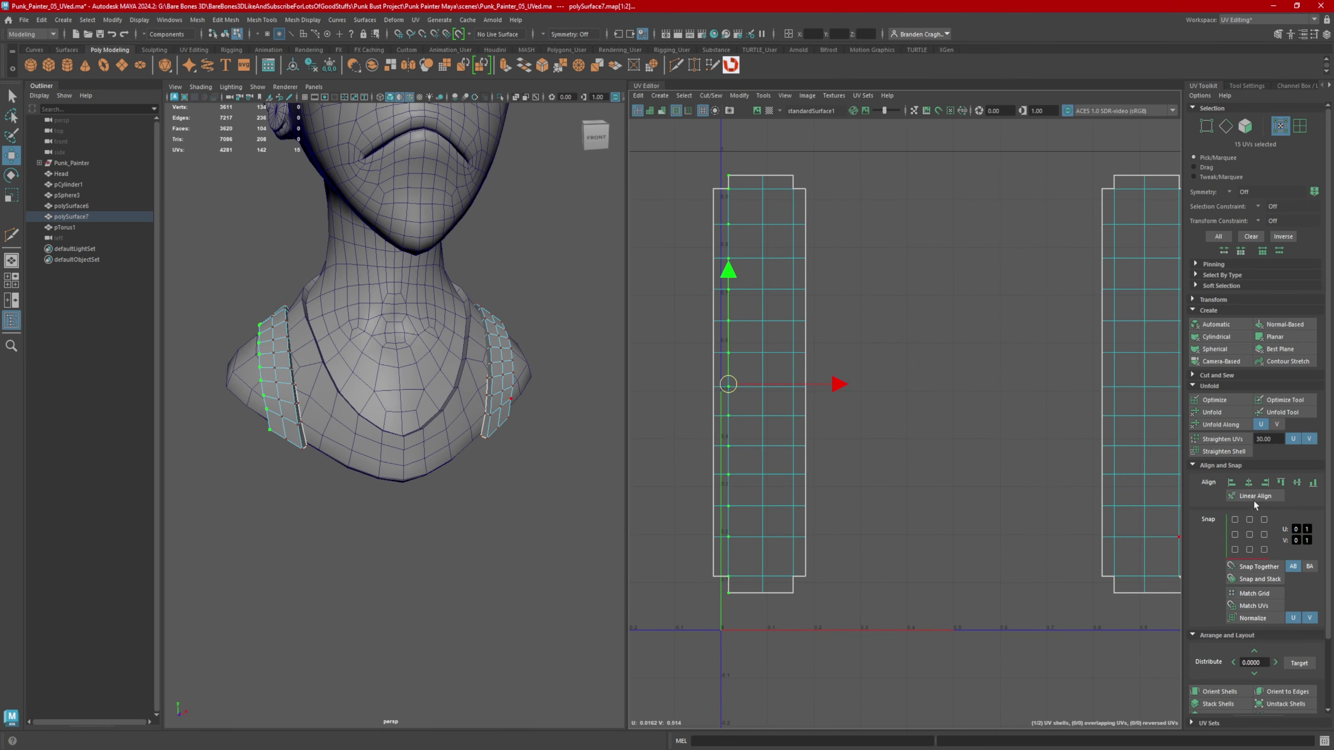
- Align the two UVs of the slanted lower corner edge on the second strap shell to their minimum U
alt+middle_drag(1004, 456, 866, 445)
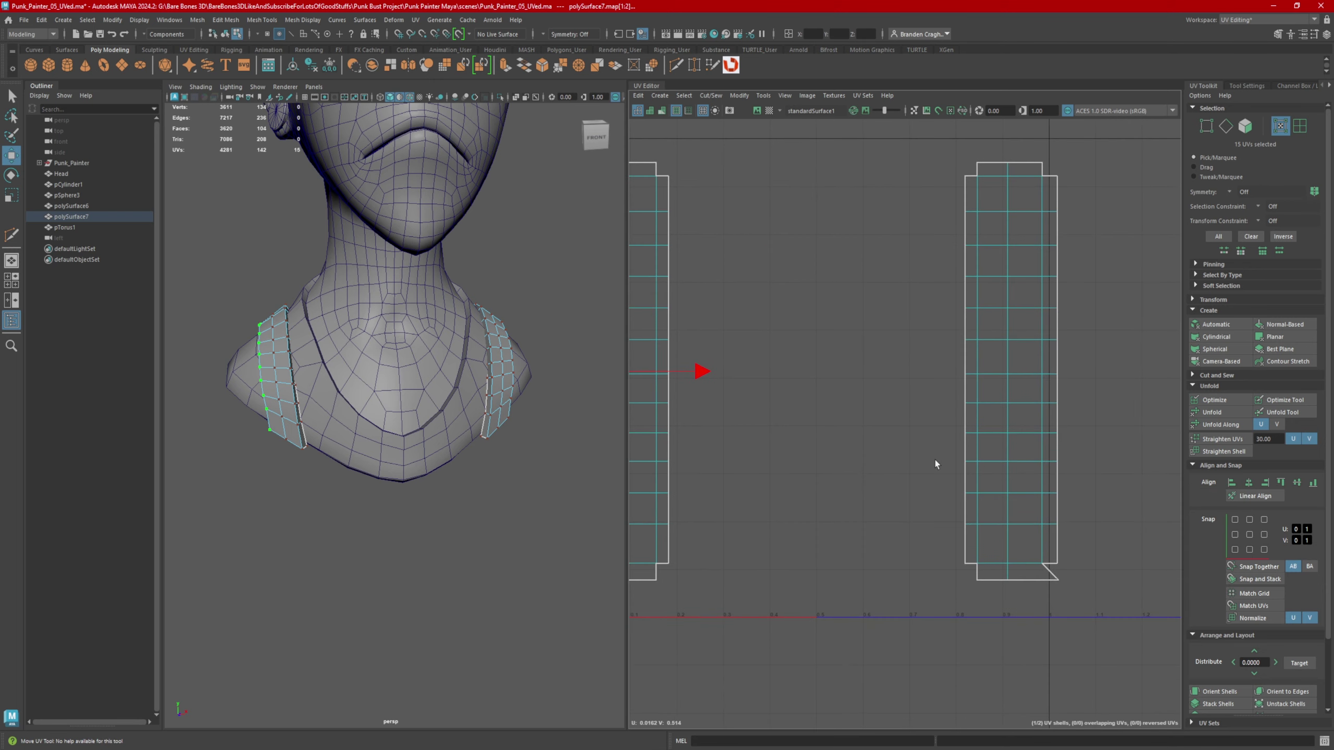
alt+middle_drag(1035, 491, 981, 454)
drag(983, 520, 1017, 555)
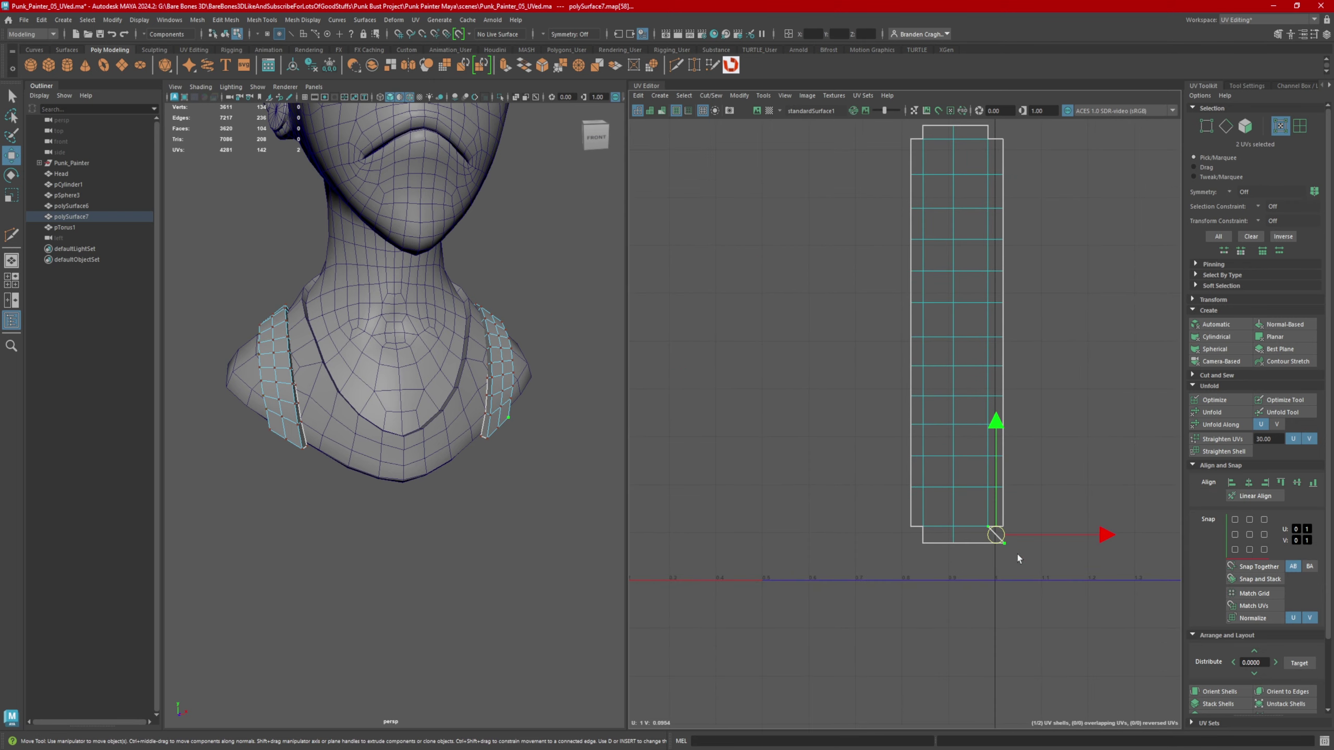
click(1231, 482)
alt+right_drag(1122, 492, 977, 483)
alt+middle_drag(994, 439, 1006, 453)
- Select both strap shells, stack them on top of each other, and compare the two straps on the bust
right_drag(1008, 447, 995, 384)
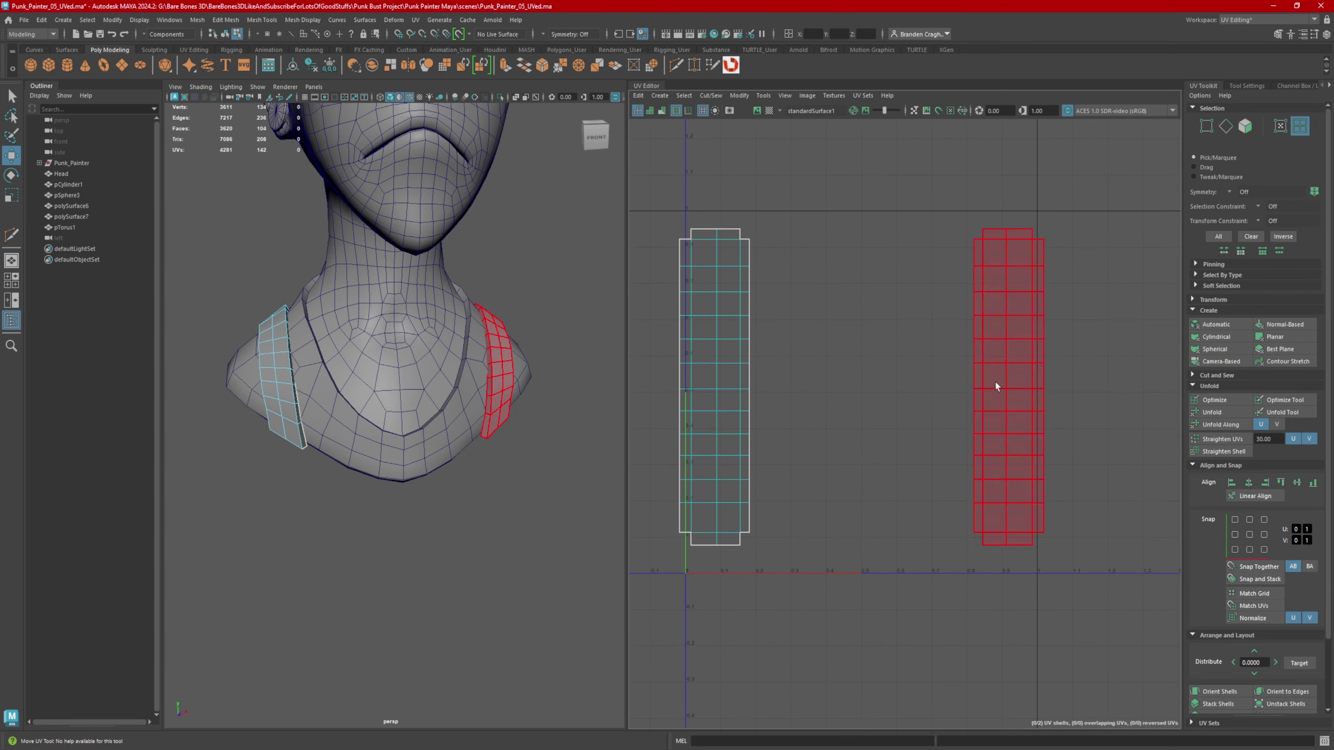
drag(1084, 409, 960, 413)
click(1214, 465)
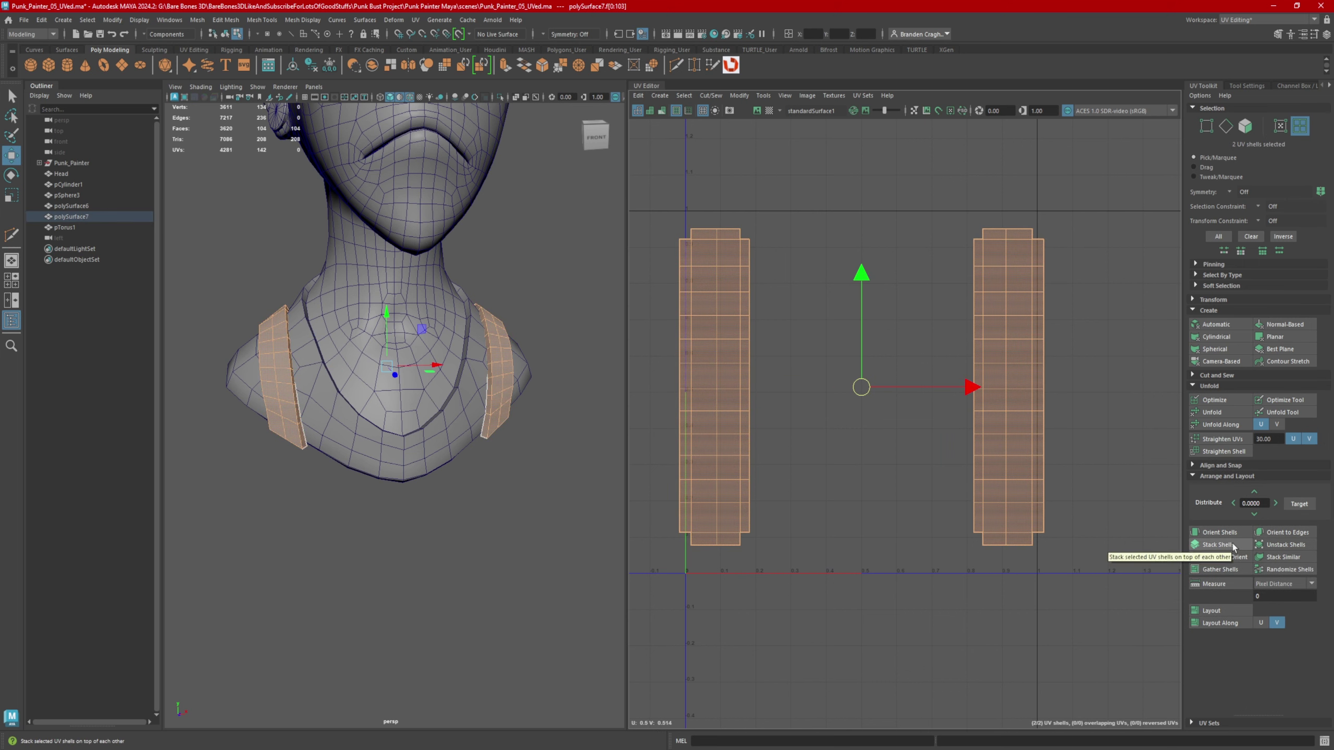
click(1217, 545)
alt+drag(458, 385, 456, 342)
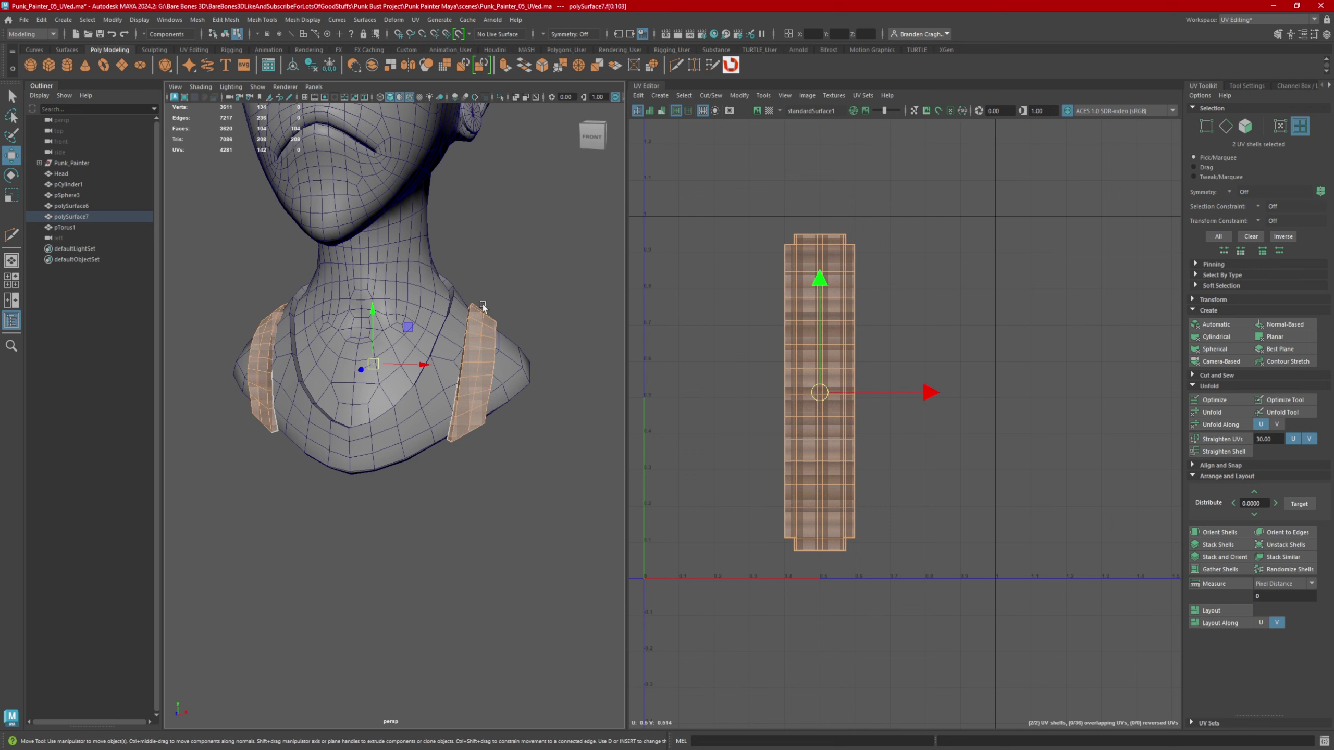
alt+drag(260, 351, 426, 376)
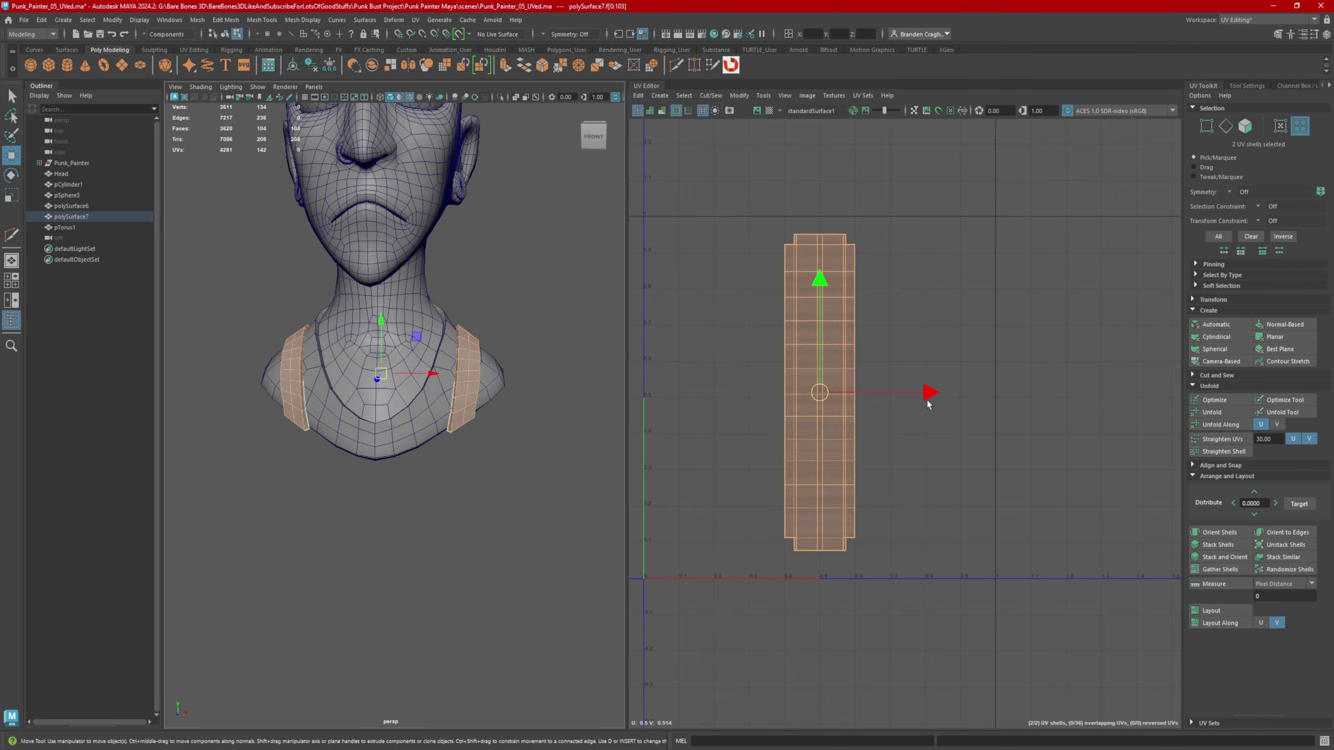
- Move the stacked strap shells apart along U so they stand side by side, and shift the pair back inside the UV square
click(834, 349)
drag(931, 393, 1041, 393)
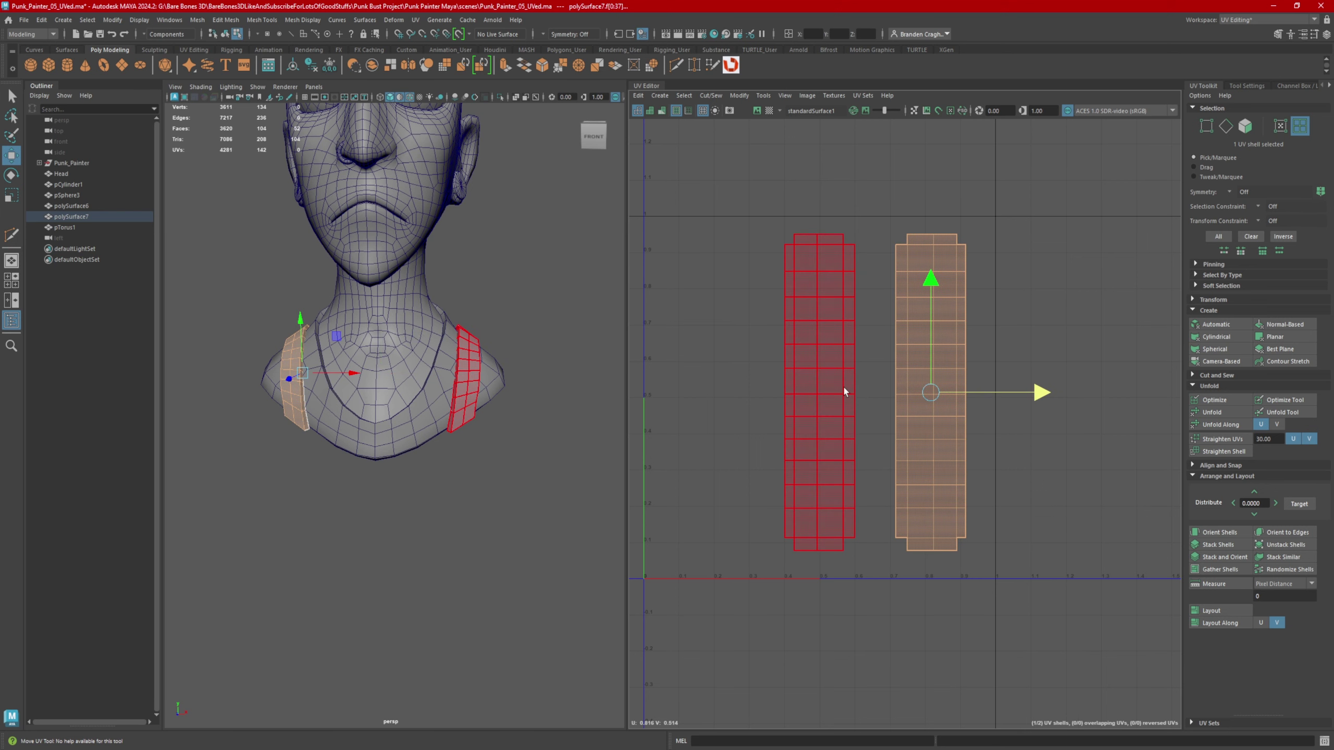
click(846, 391)
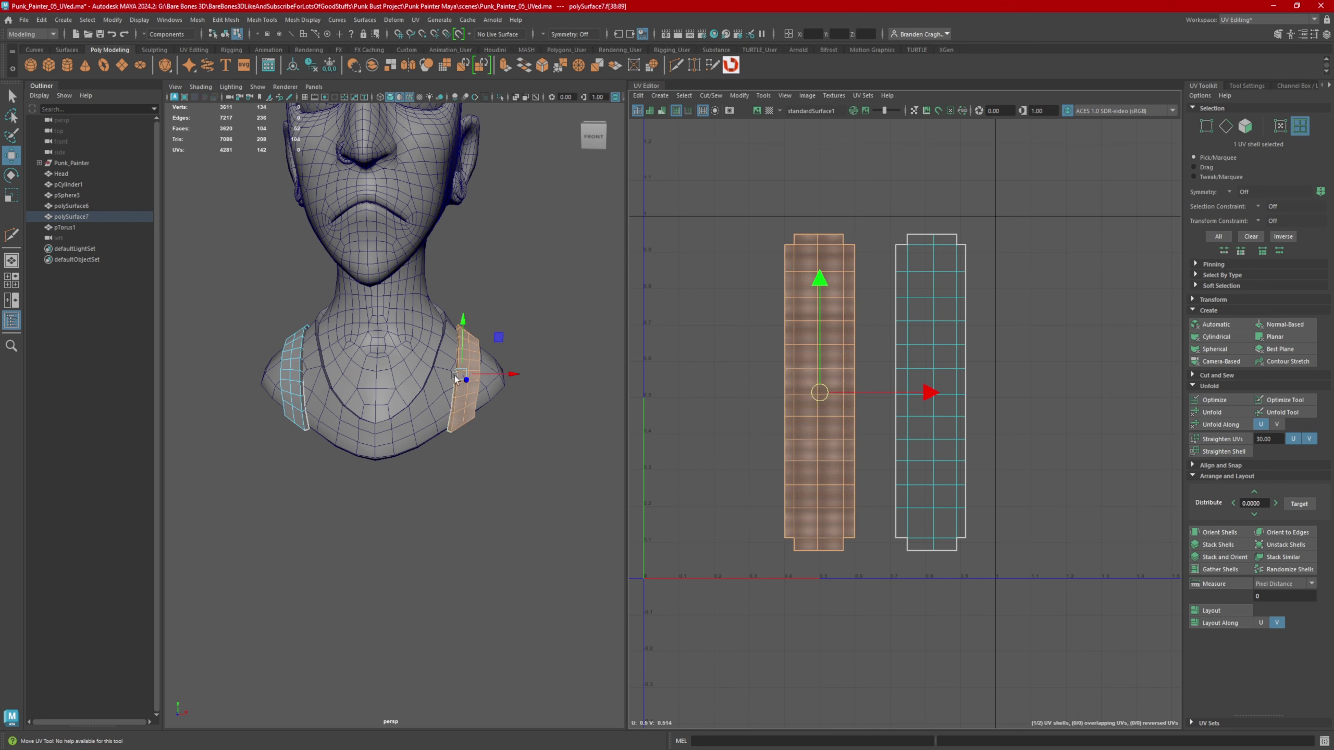
drag(930, 393, 1131, 387)
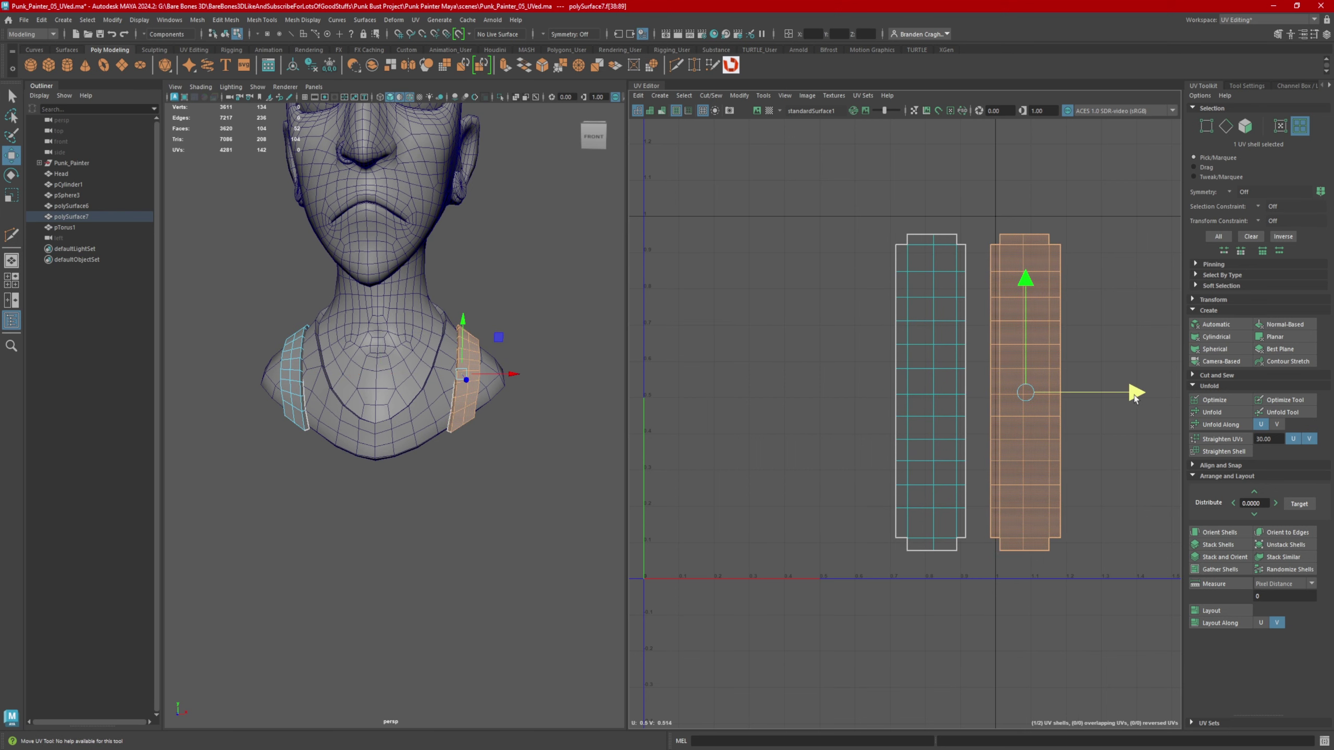
drag(932, 357, 955, 392)
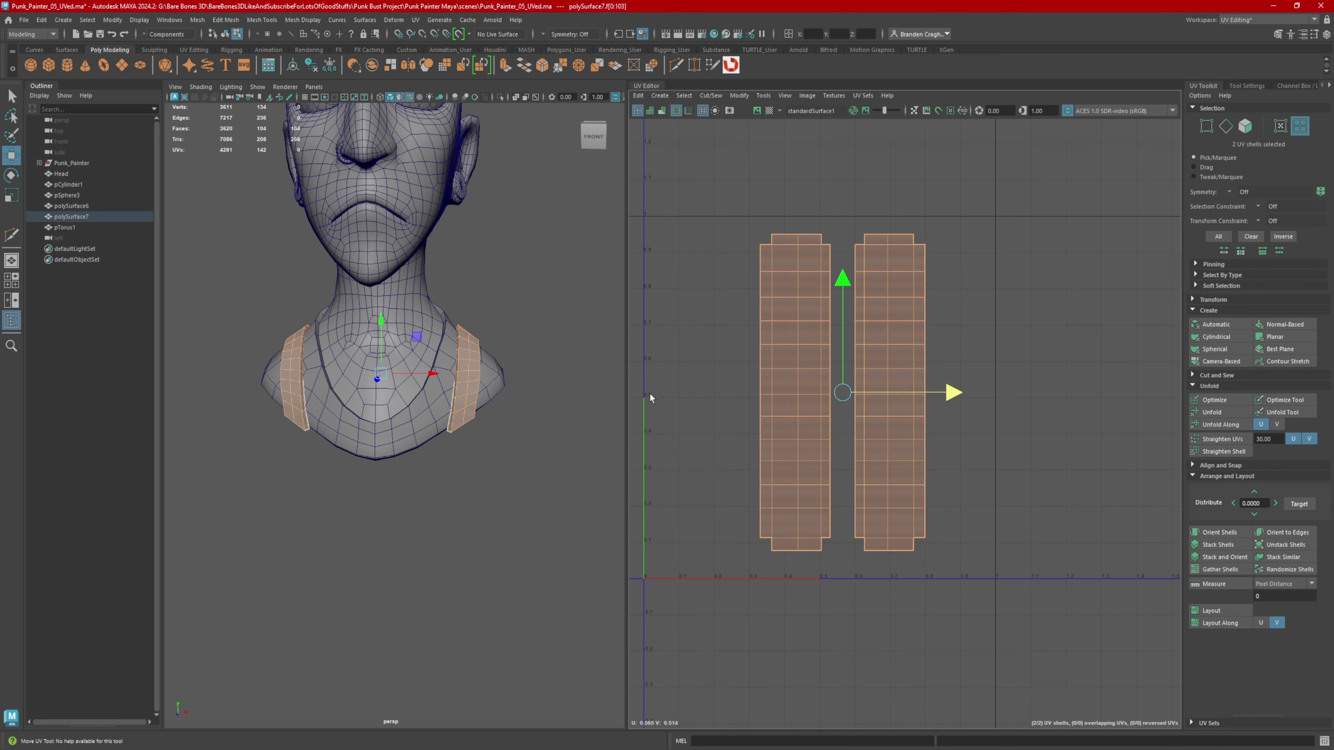
- Flip the right-hand strap shell along U and stack both strap shells on top of each other
click(872, 388)
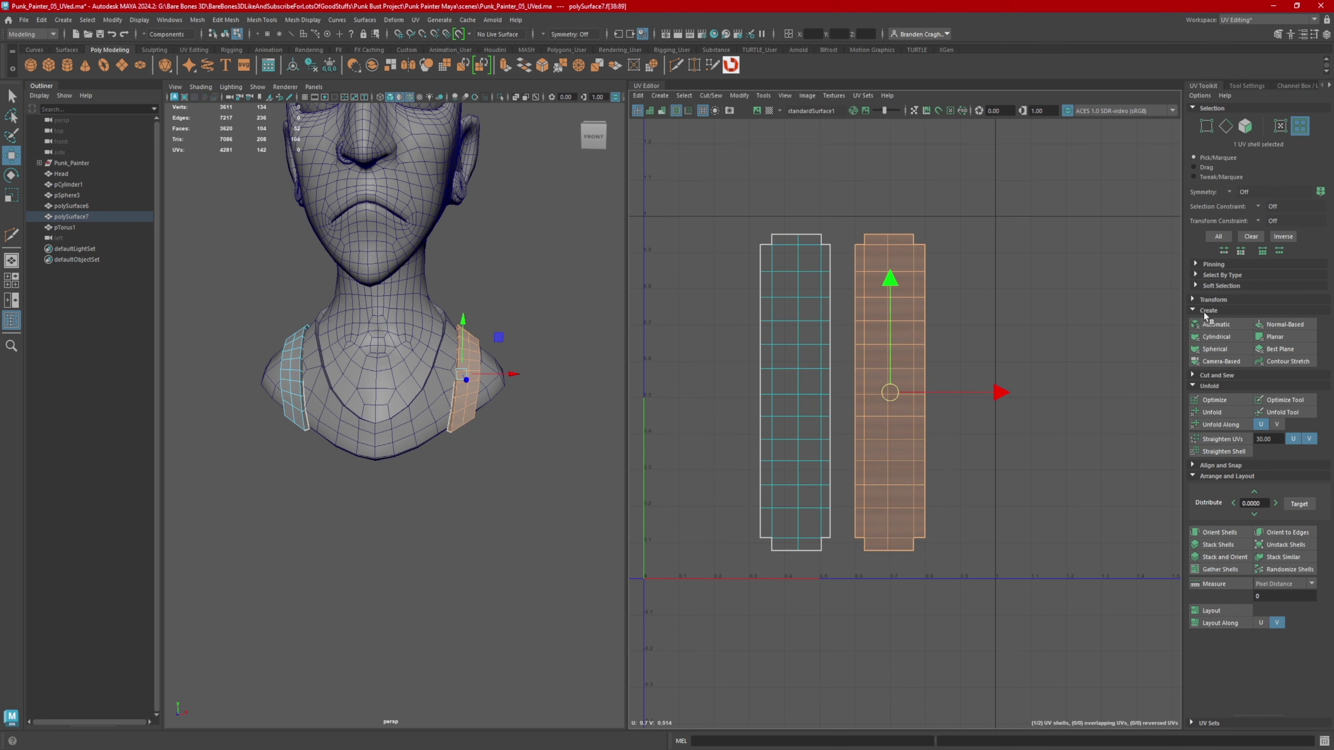
click(1193, 300)
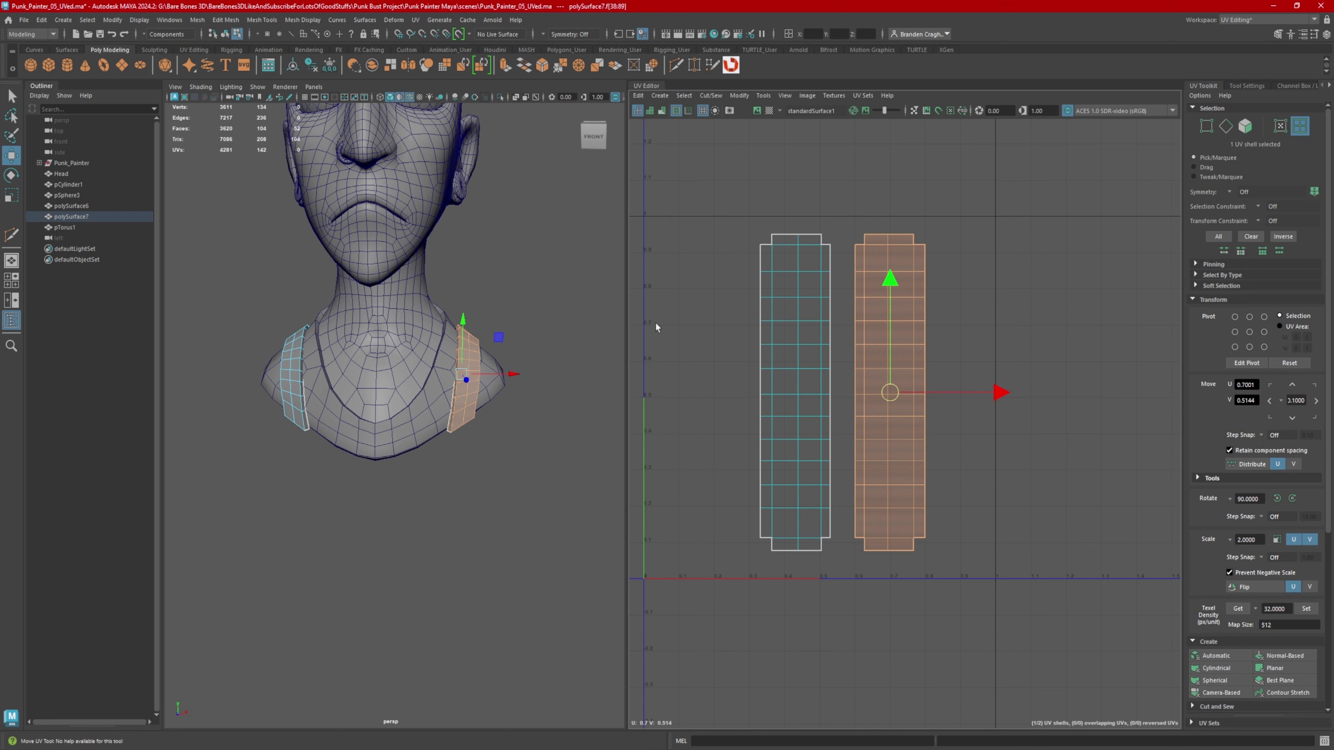
click(1261, 588)
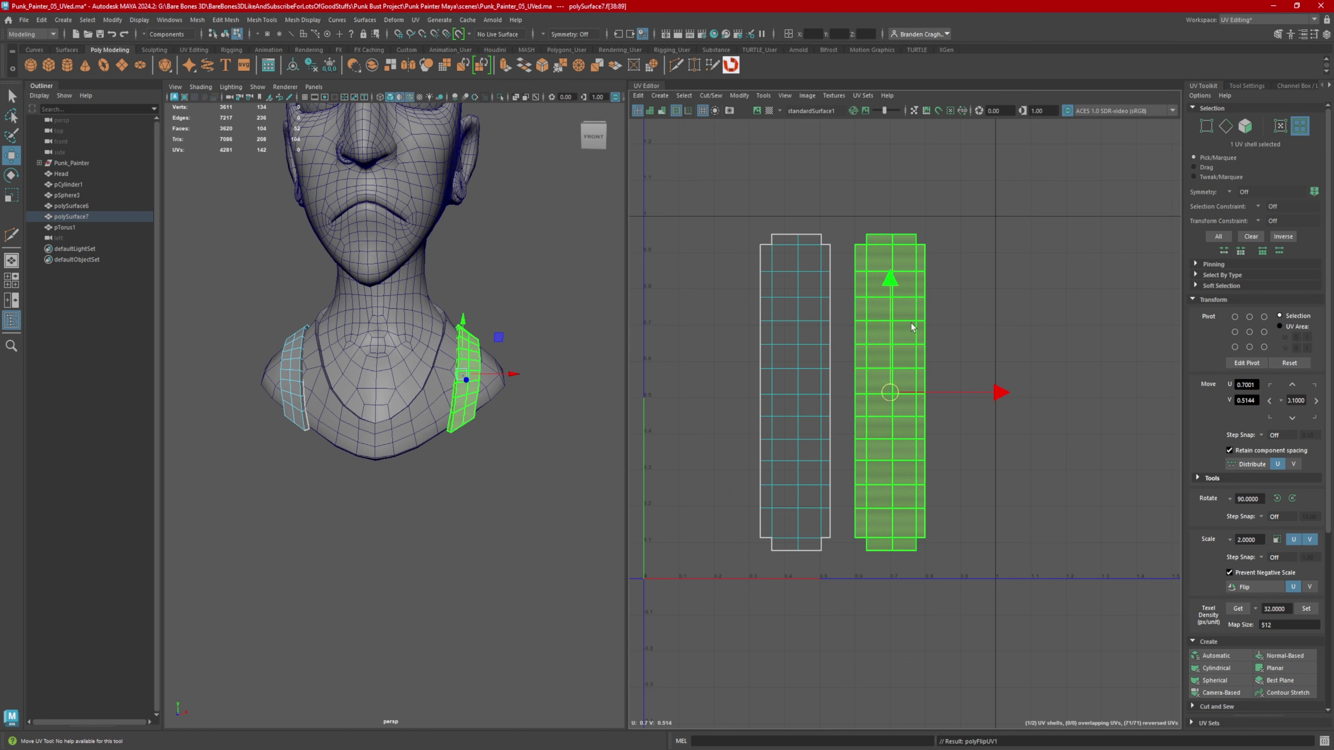
drag(745, 416, 1045, 436)
click(1210, 299)
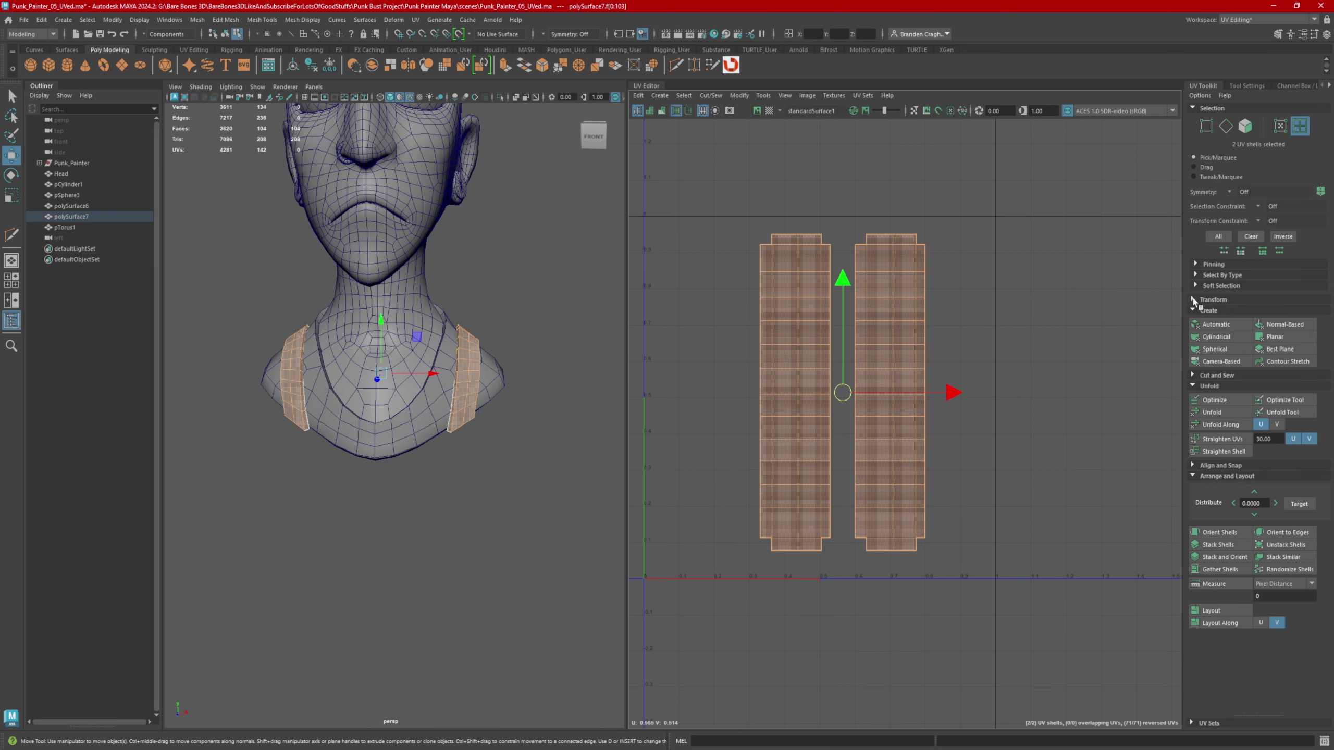
click(1218, 545)
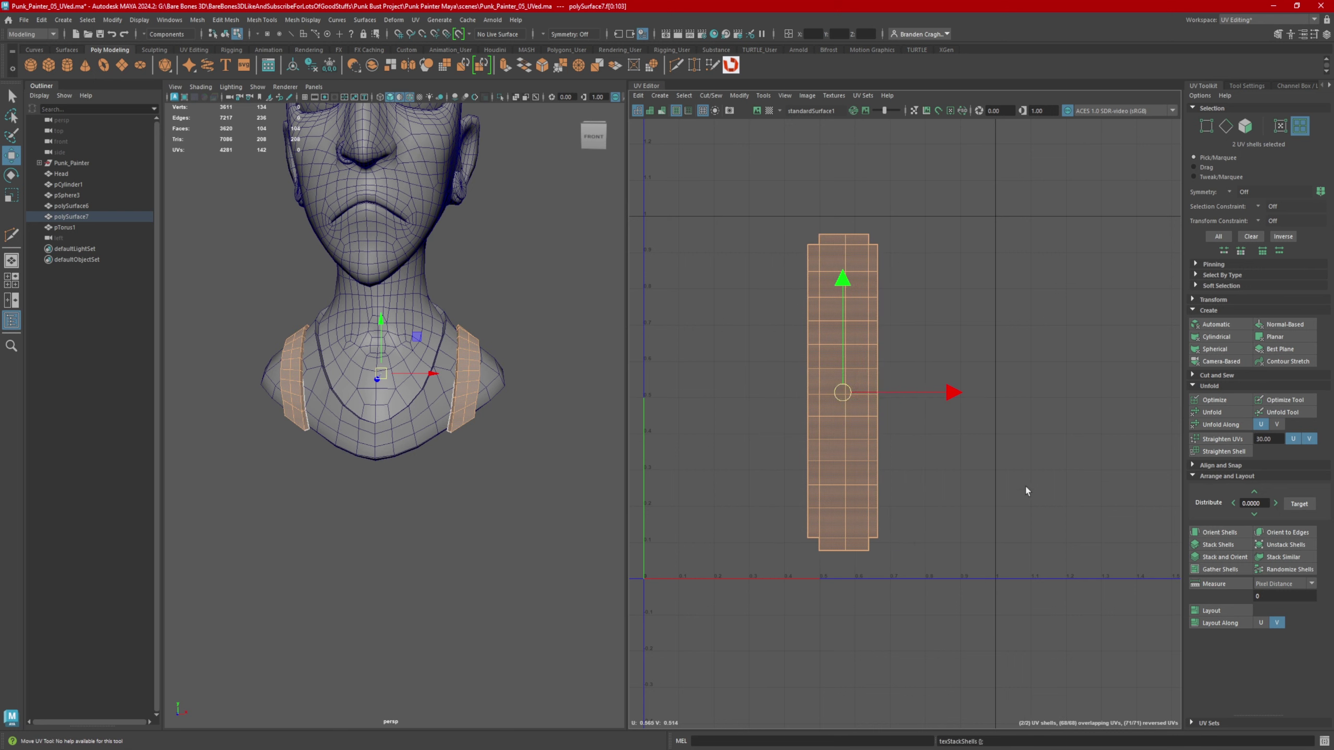
- Nudge the UVs along the left long edge of the stacked strap shells slightly inward and check the matching edges on both straps
scroll(905, 298, up, 2)
right_drag(804, 298, 827, 283)
drag(737, 217, 766, 682)
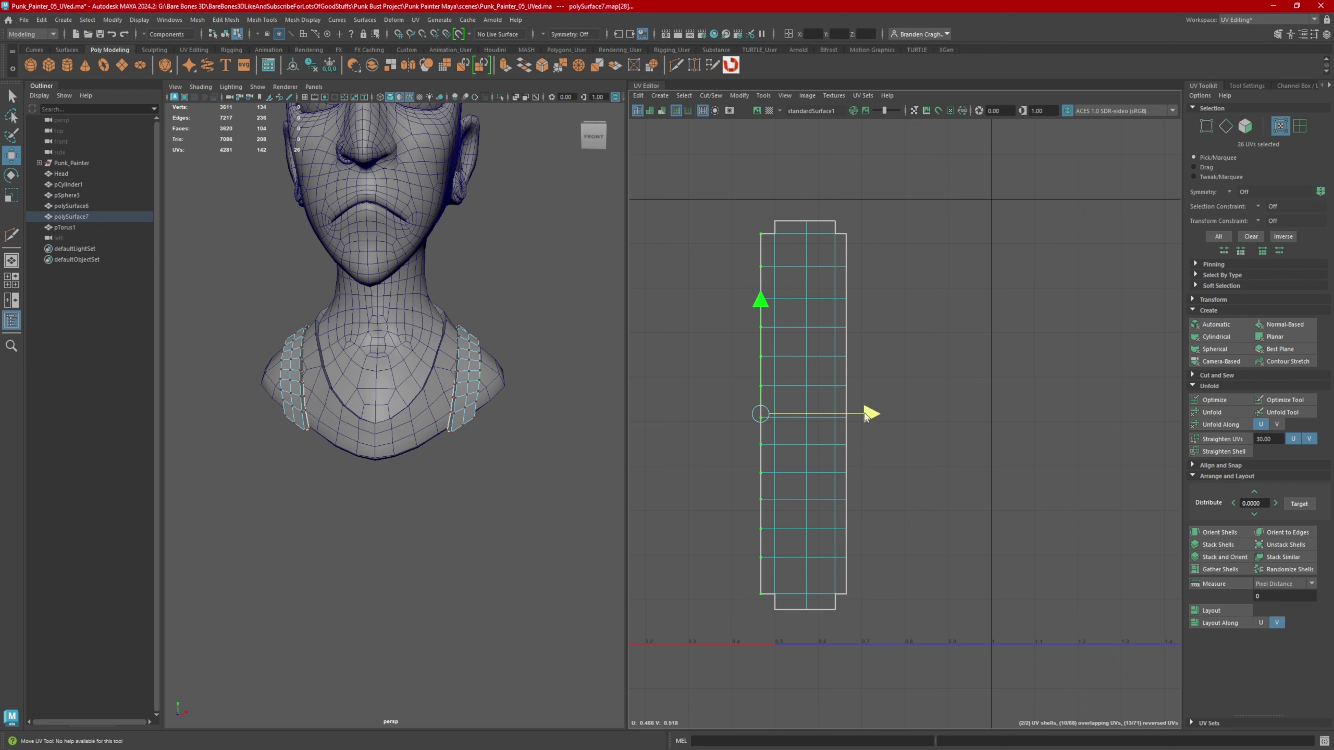
drag(865, 415, 868, 416)
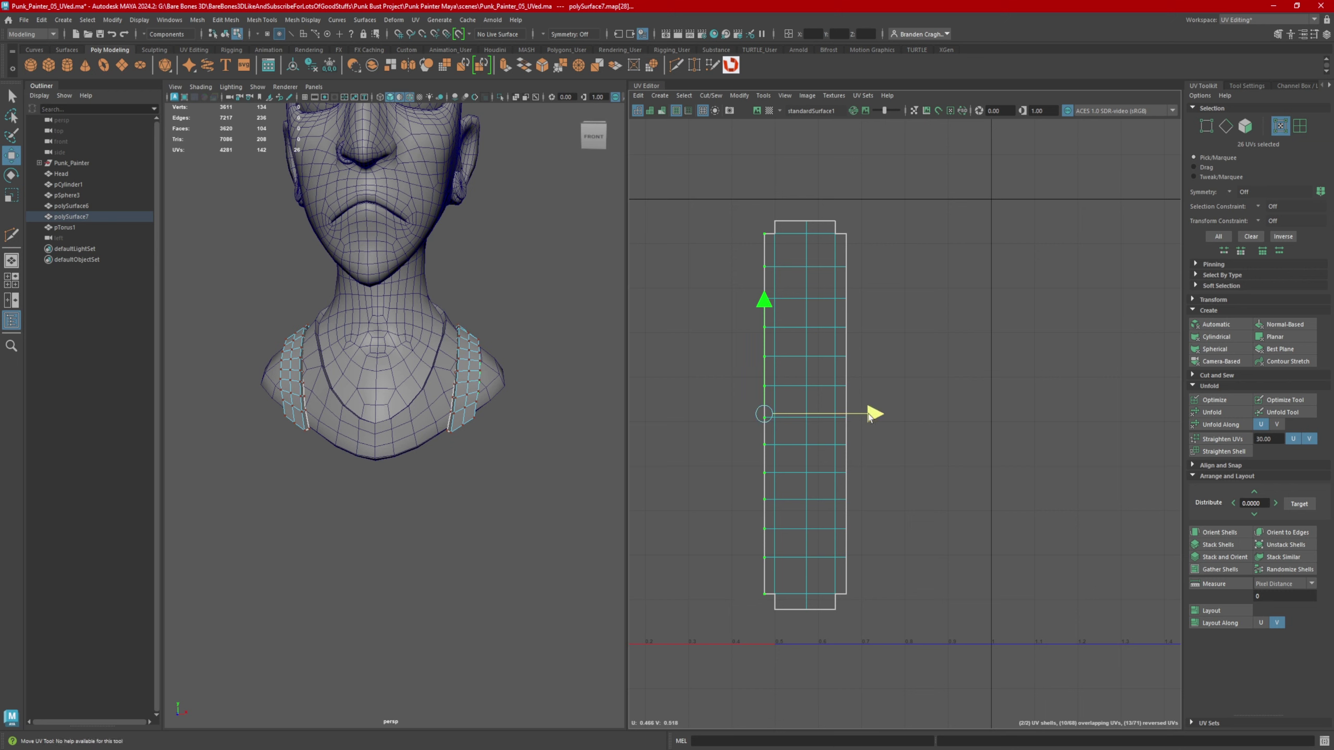
alt+drag(495, 426, 429, 412)
scroll(456, 363, up, 4)
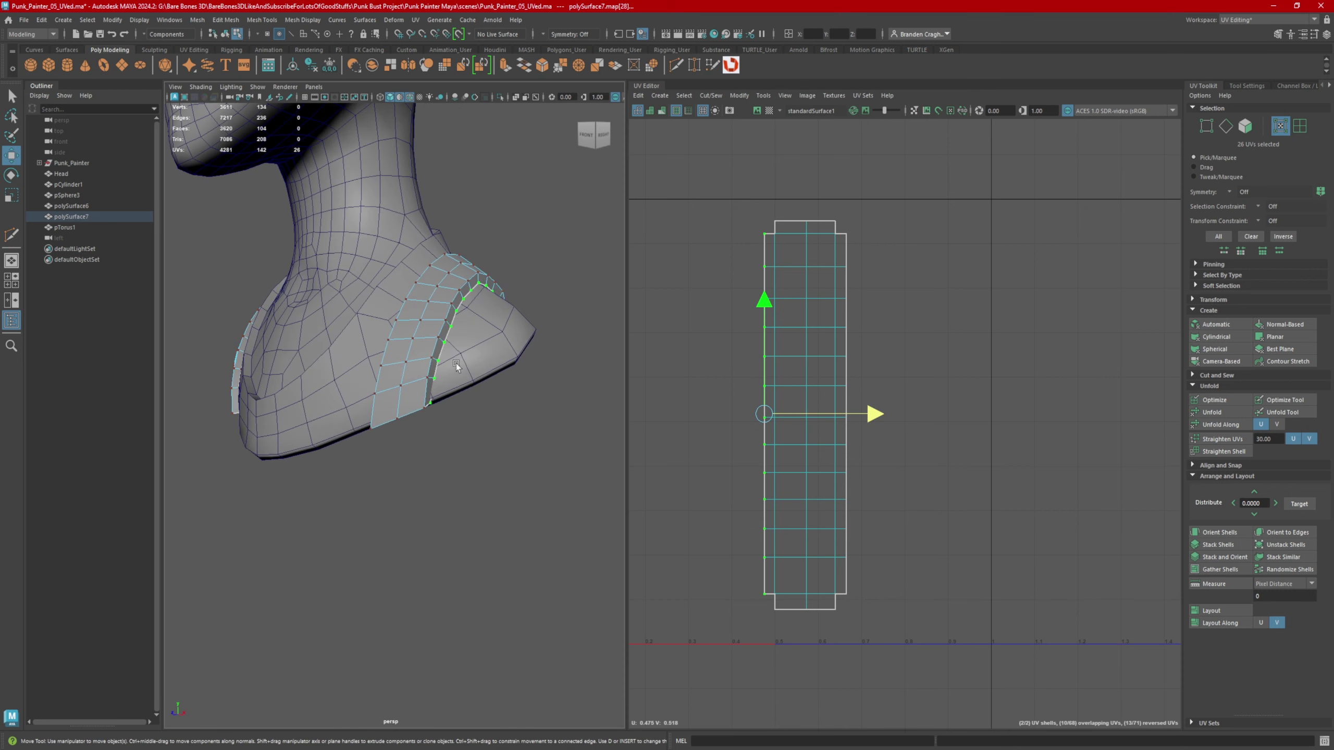
alt+drag(456, 363, 420, 343)
alt+drag(361, 294, 544, 340)
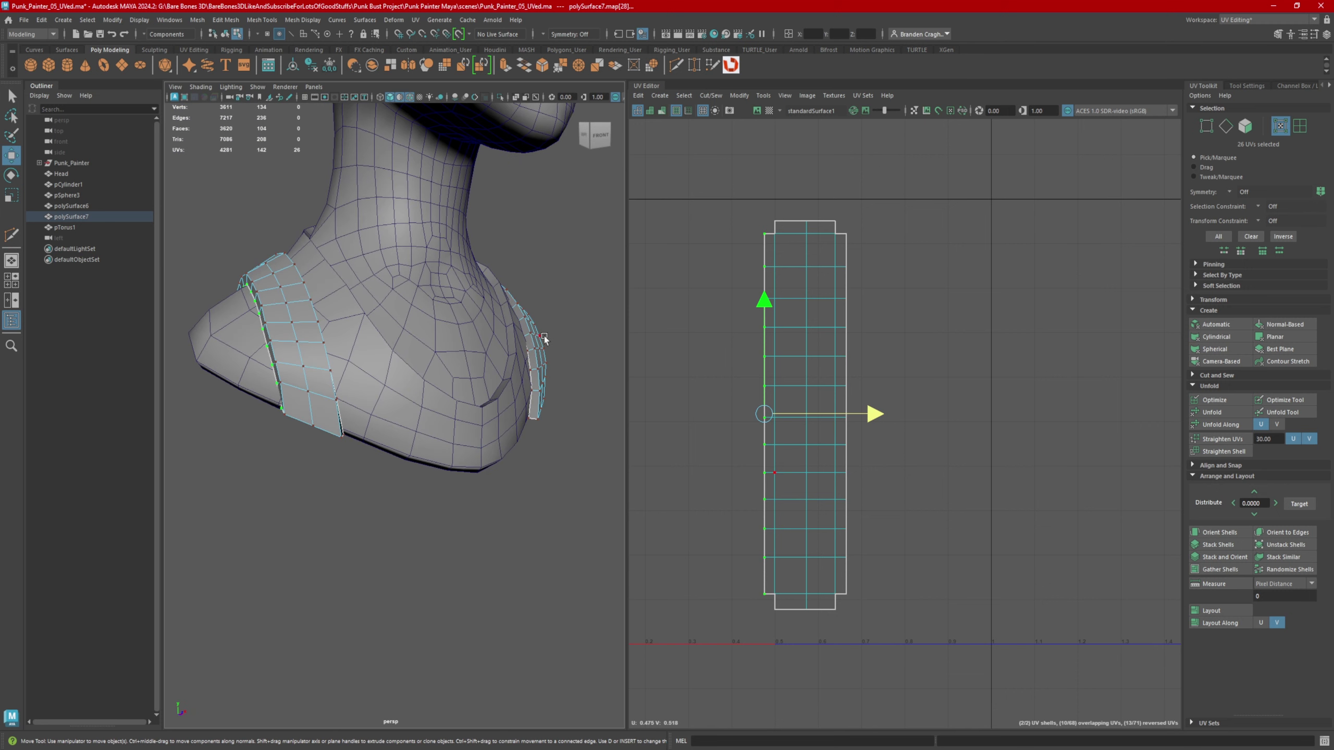
- Nudge the UVs along the right long edge and the upper end of the stacked strap shells slightly outward
drag(869, 204, 841, 636)
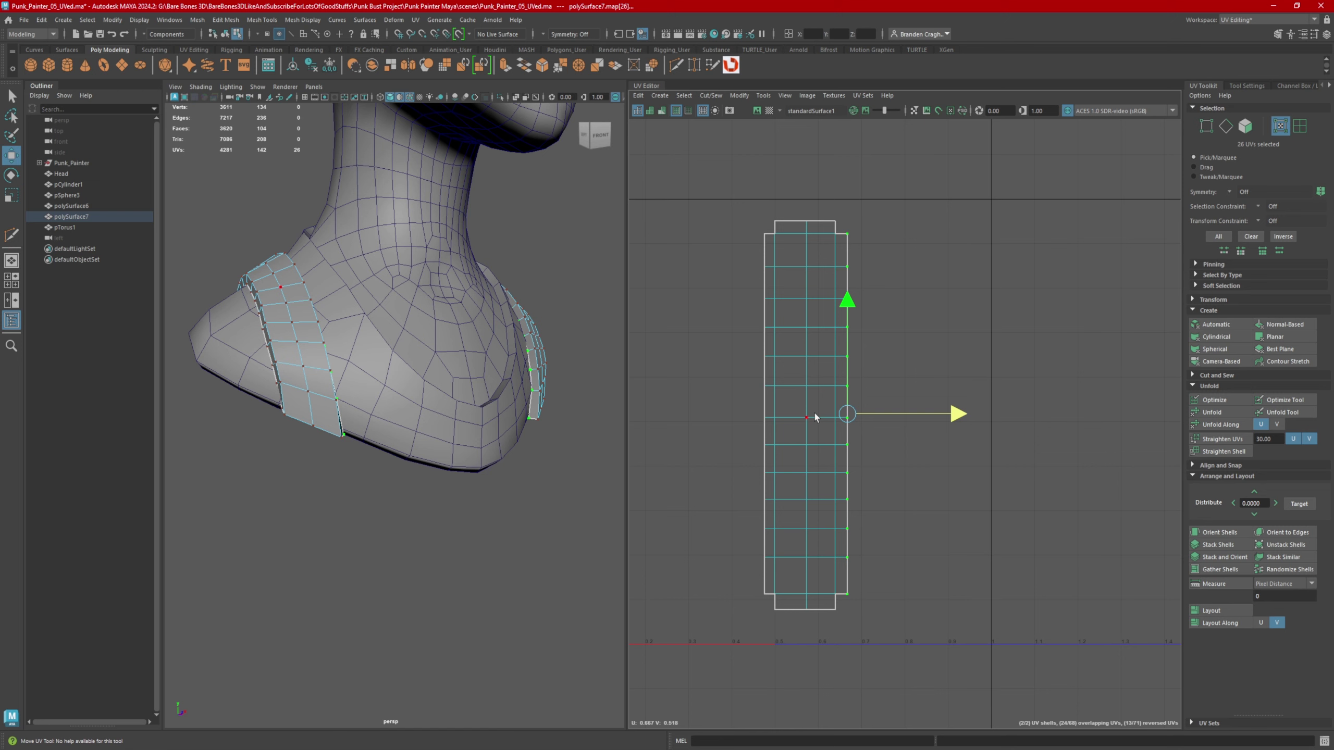
alt+middle_drag(815, 301, 806, 338)
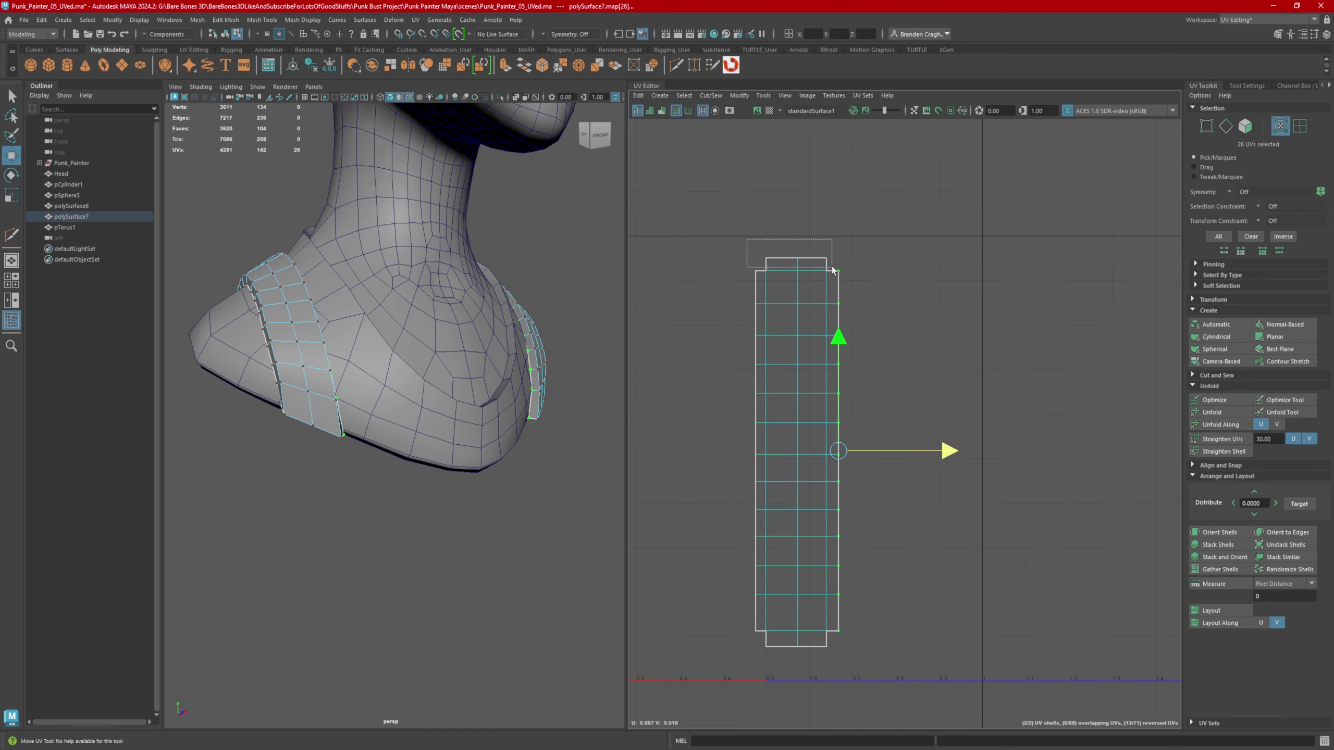
drag(832, 269, 795, 242)
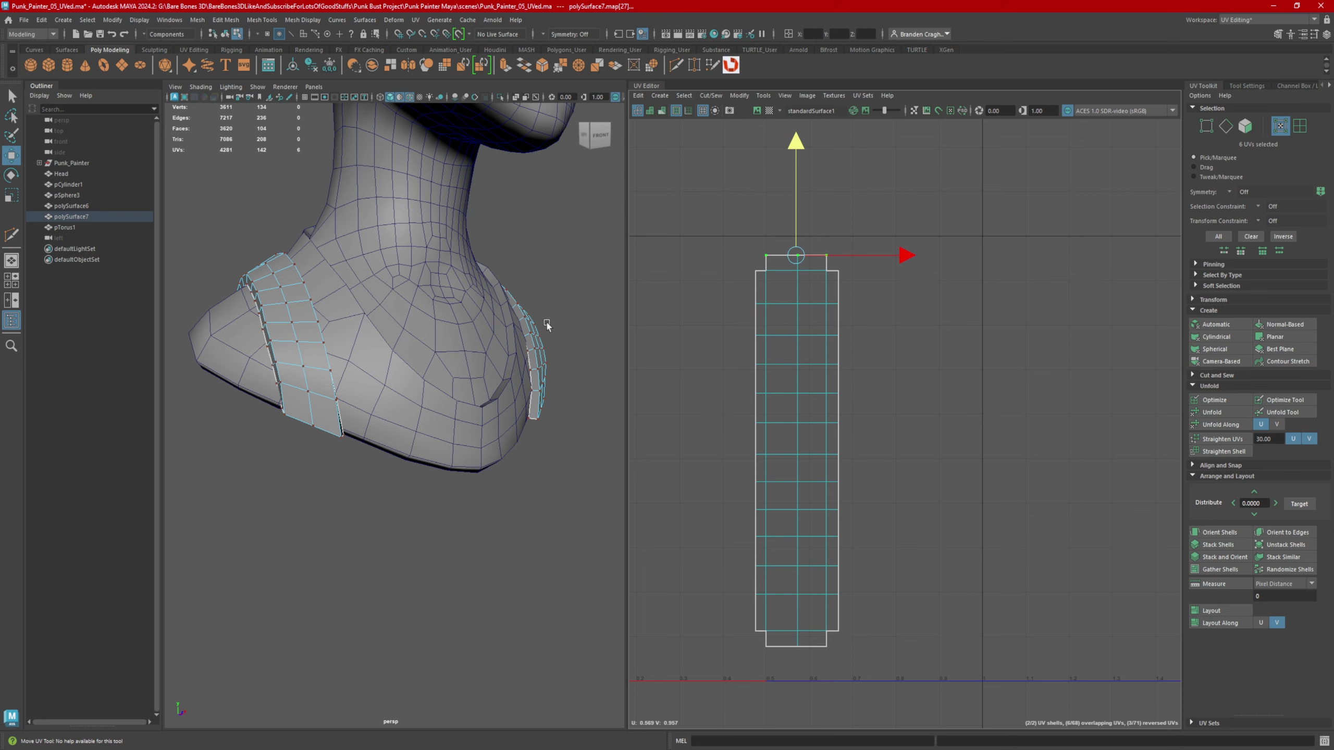
alt+middle_drag(804, 202, 821, 222)
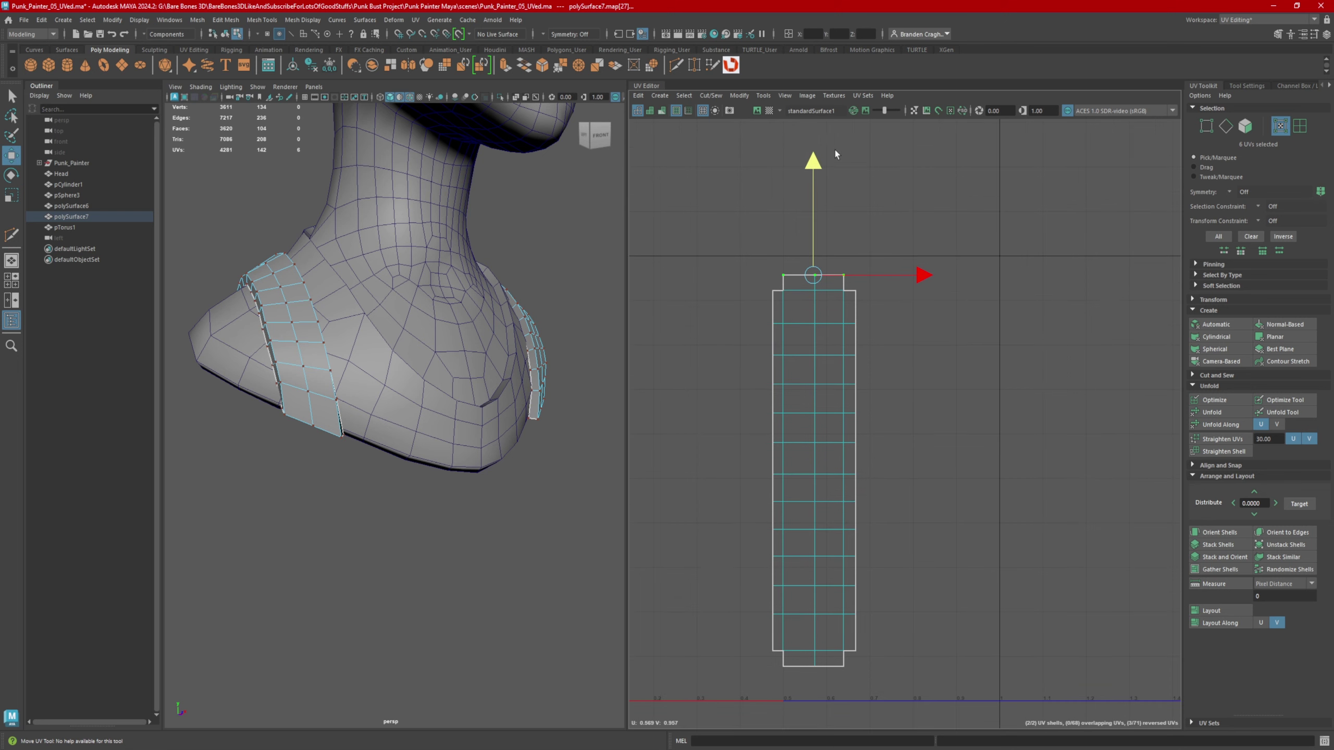
- Display the checker map on the straps and examine the pattern along the front, side and inner edges of both straps
click(768, 110)
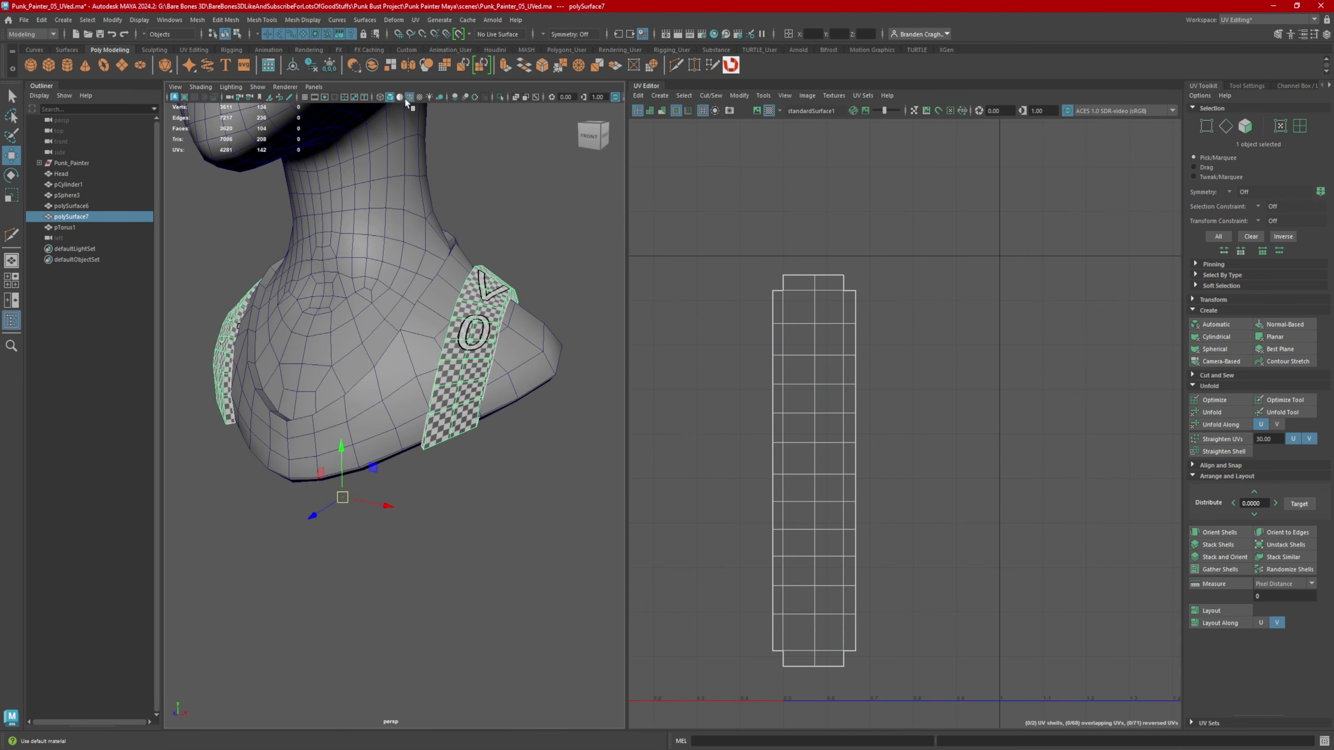
alt+drag(510, 314, 432, 321)
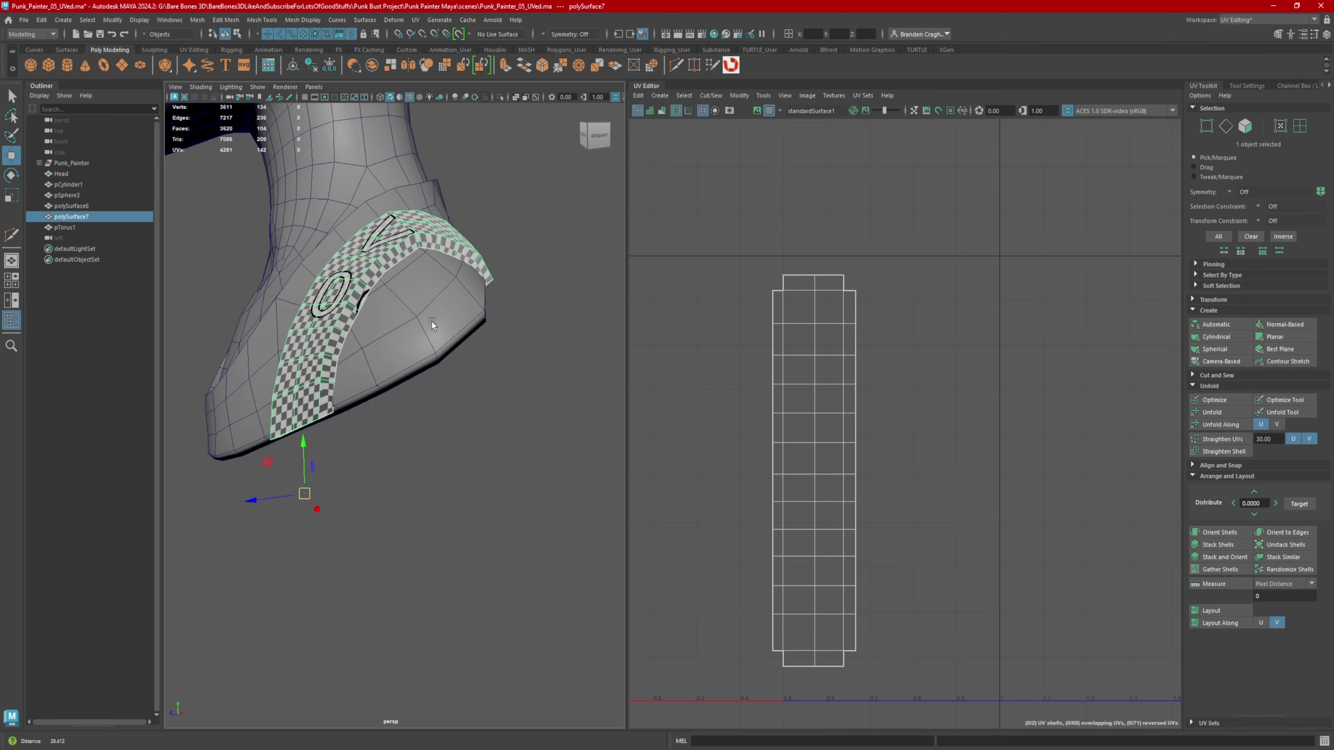
alt+middle_drag(432, 321, 459, 346)
alt+right_drag(458, 346, 474, 356)
alt+drag(474, 356, 425, 365)
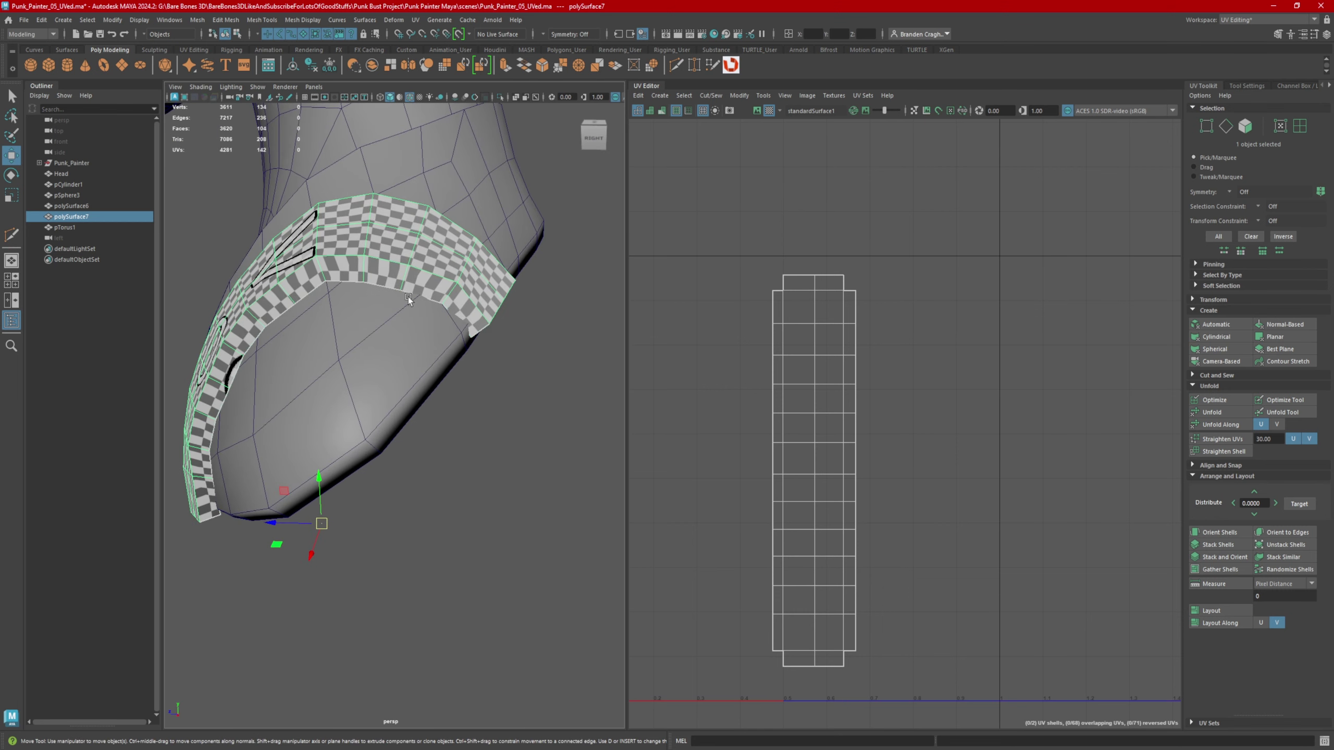
alt+drag(408, 296, 432, 282)
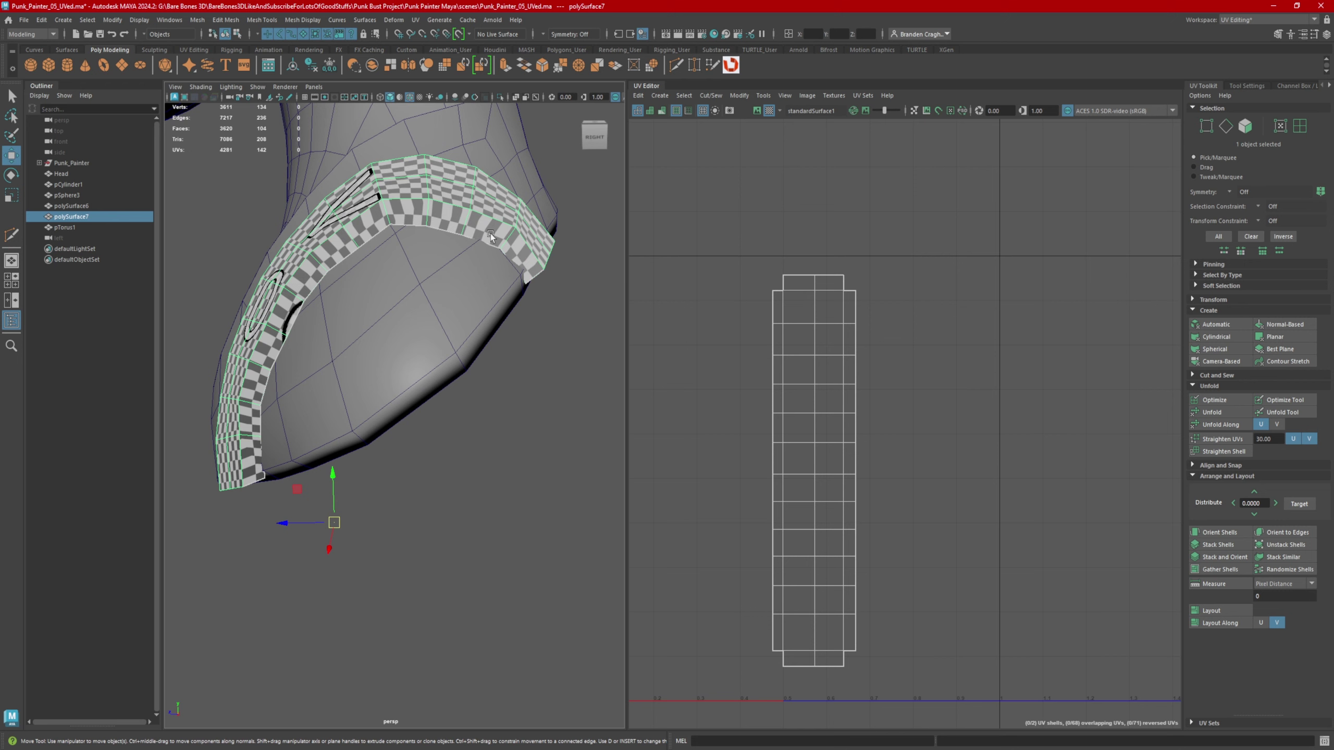
alt+drag(477, 220, 321, 242)
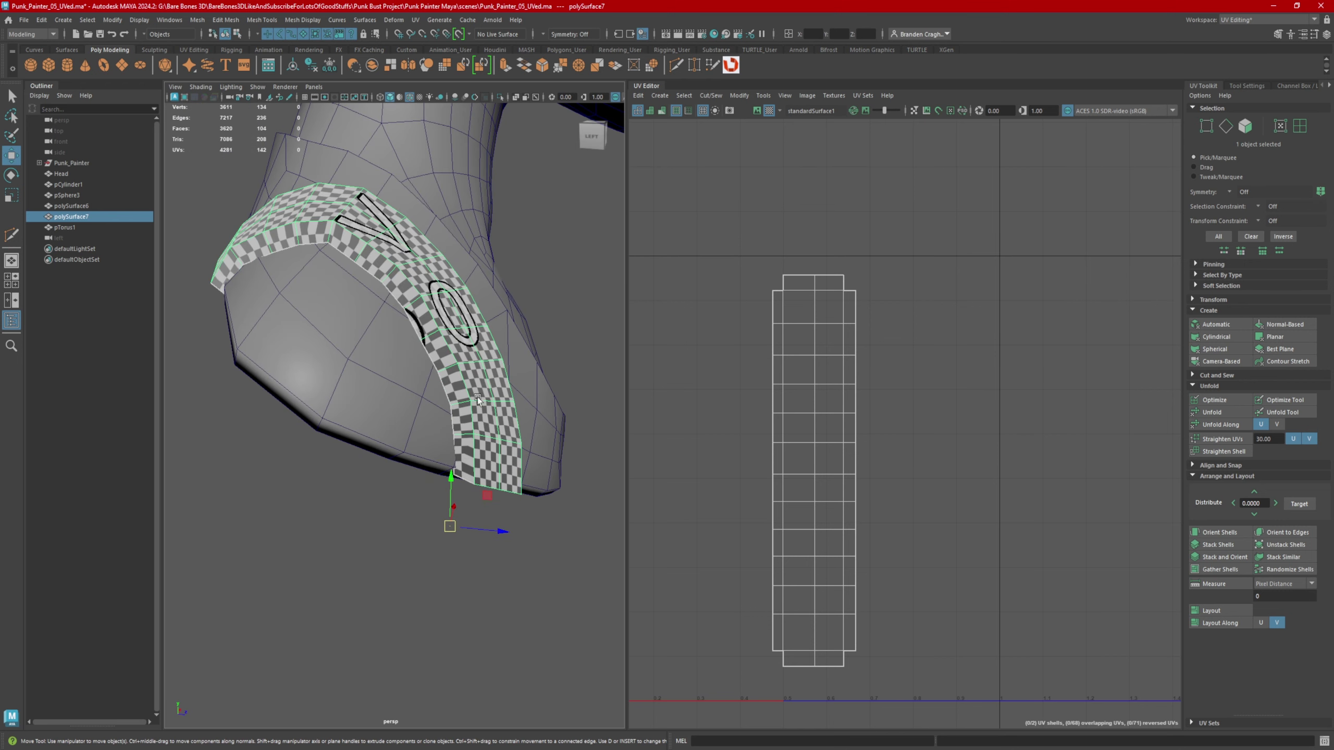
- Select the lengthwise centre edge loops on both shoulder straps and remove them with Delete Edge
drag(823, 206, 798, 534)
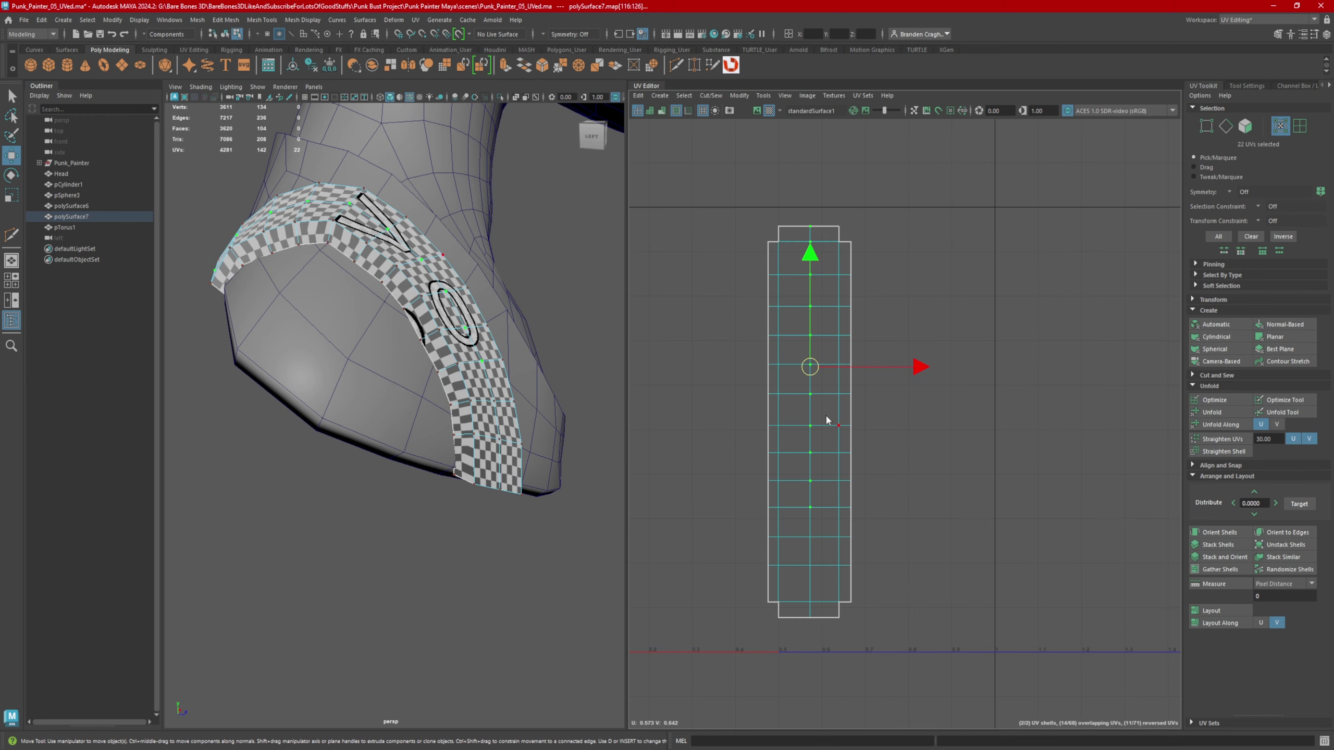
right_drag(828, 421, 834, 364)
alt+drag(523, 363, 436, 355)
alt+middle_drag(436, 355, 421, 357)
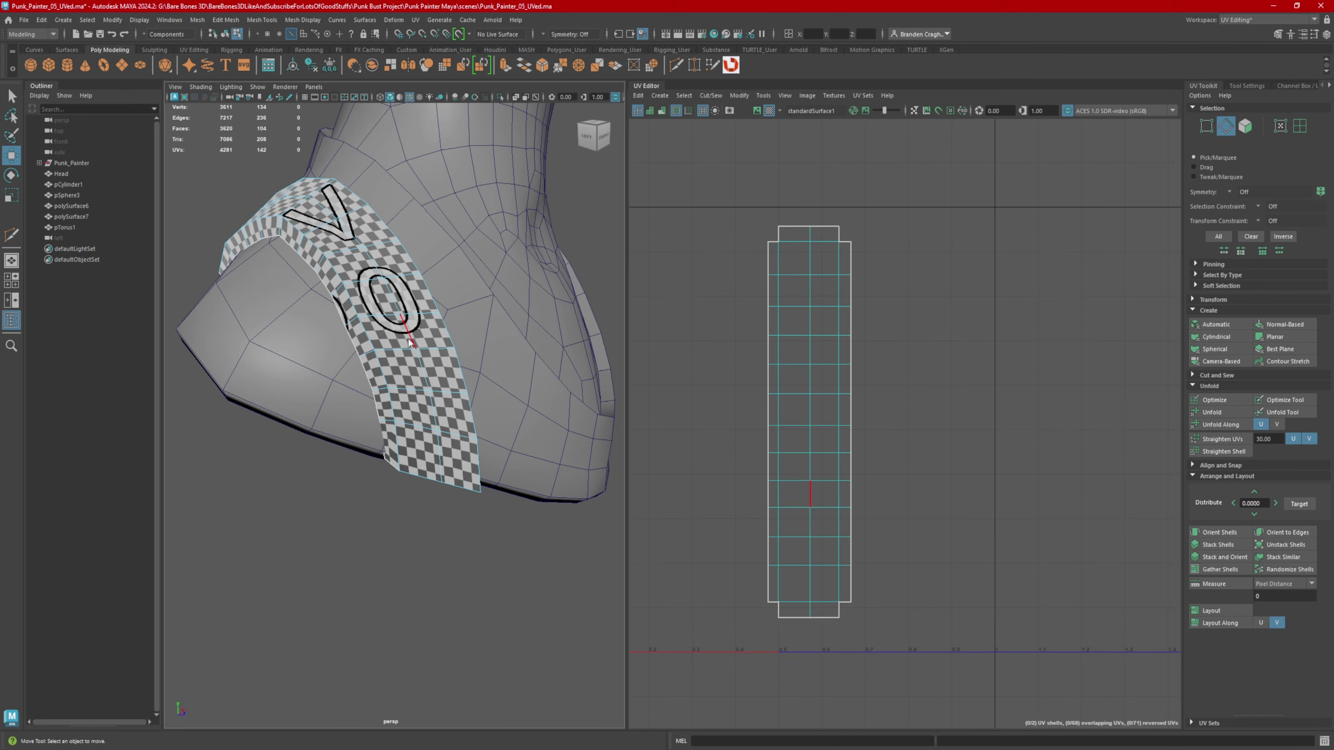
right_drag(409, 340, 374, 374)
double_click(413, 334)
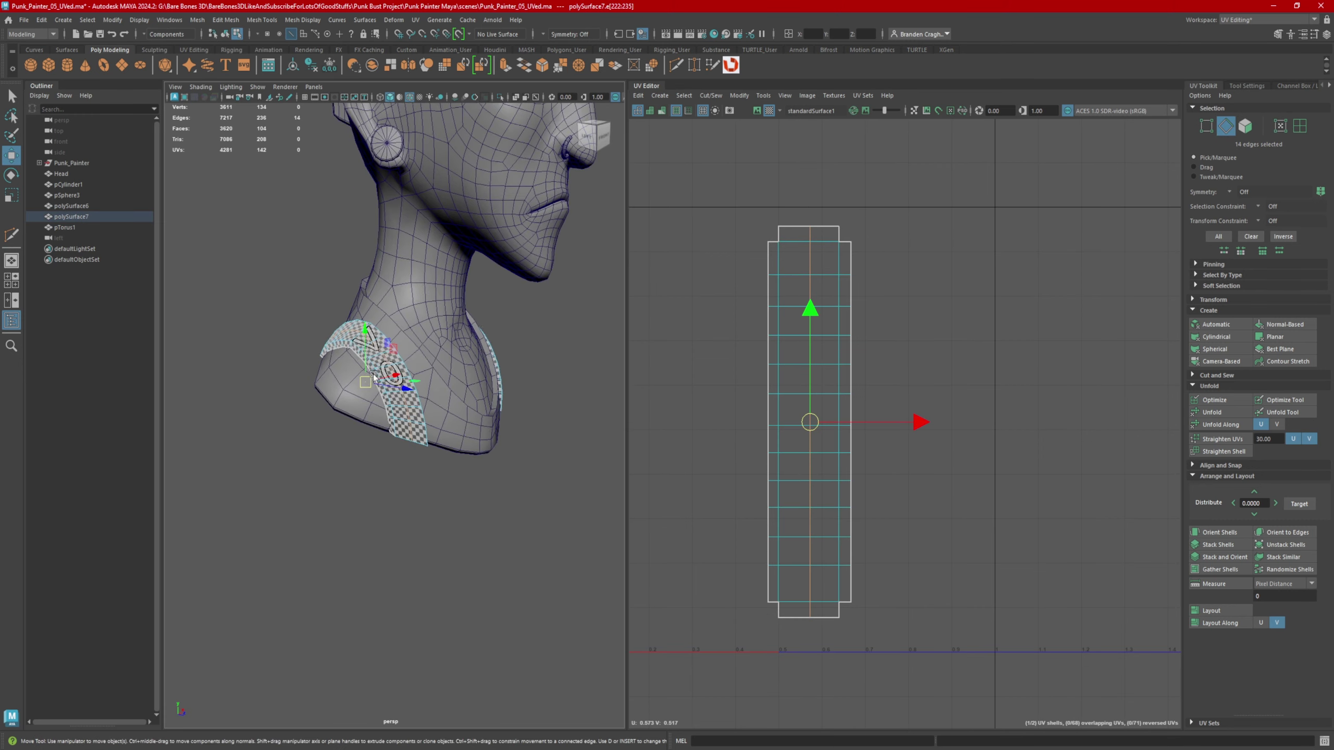
alt+drag(373, 375, 291, 375)
alt+right_drag(392, 372, 609, 377)
alt+drag(608, 375, 520, 373)
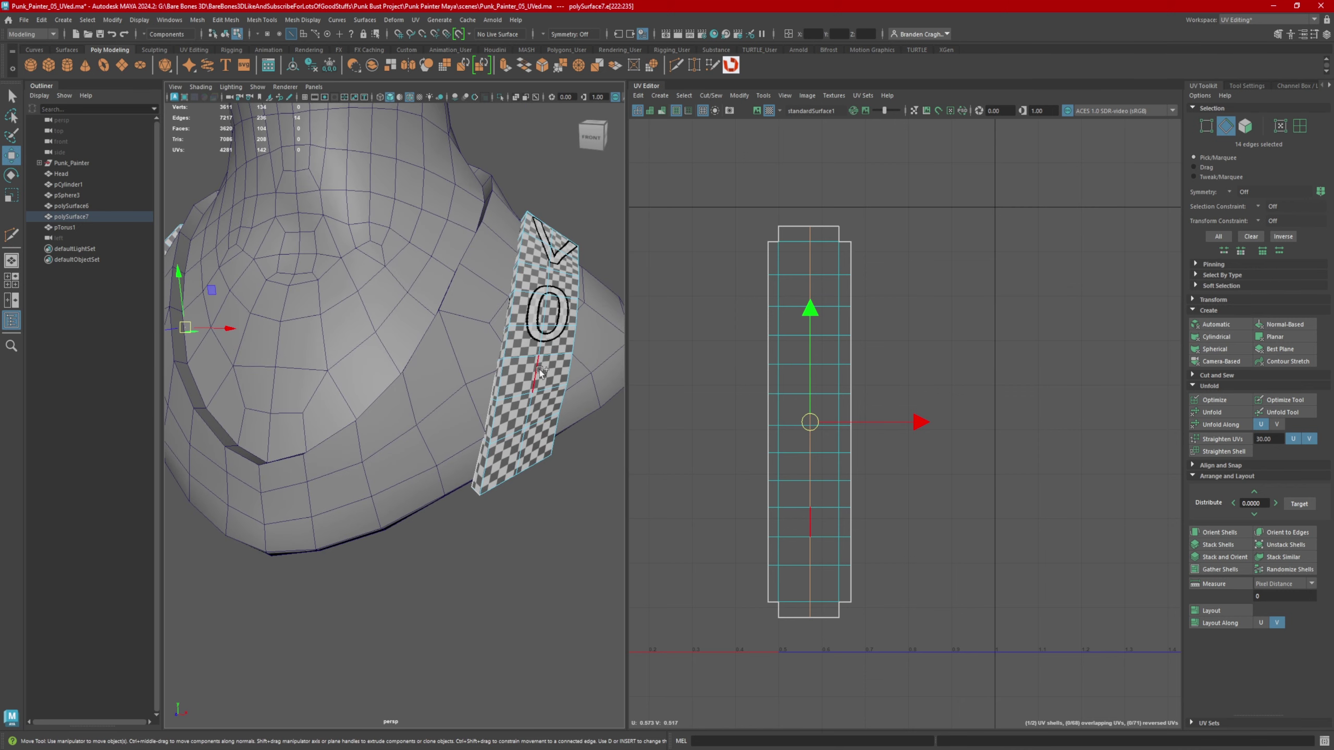
shift+right_drag(573, 527, 527, 546)
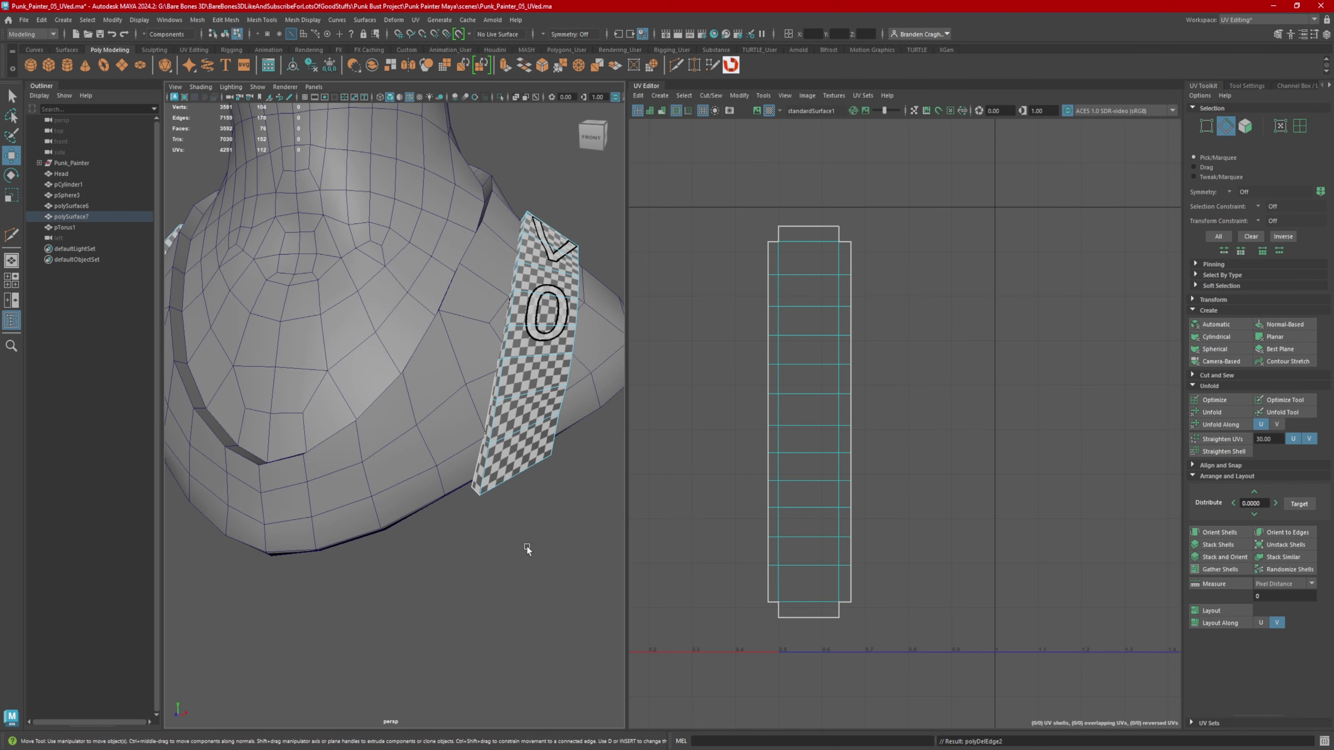
- Move the UVs along both long edges of the stacked strap shells outward in U to widen the side strips
alt+drag(525, 541, 776, 317)
right_drag(776, 316, 836, 313)
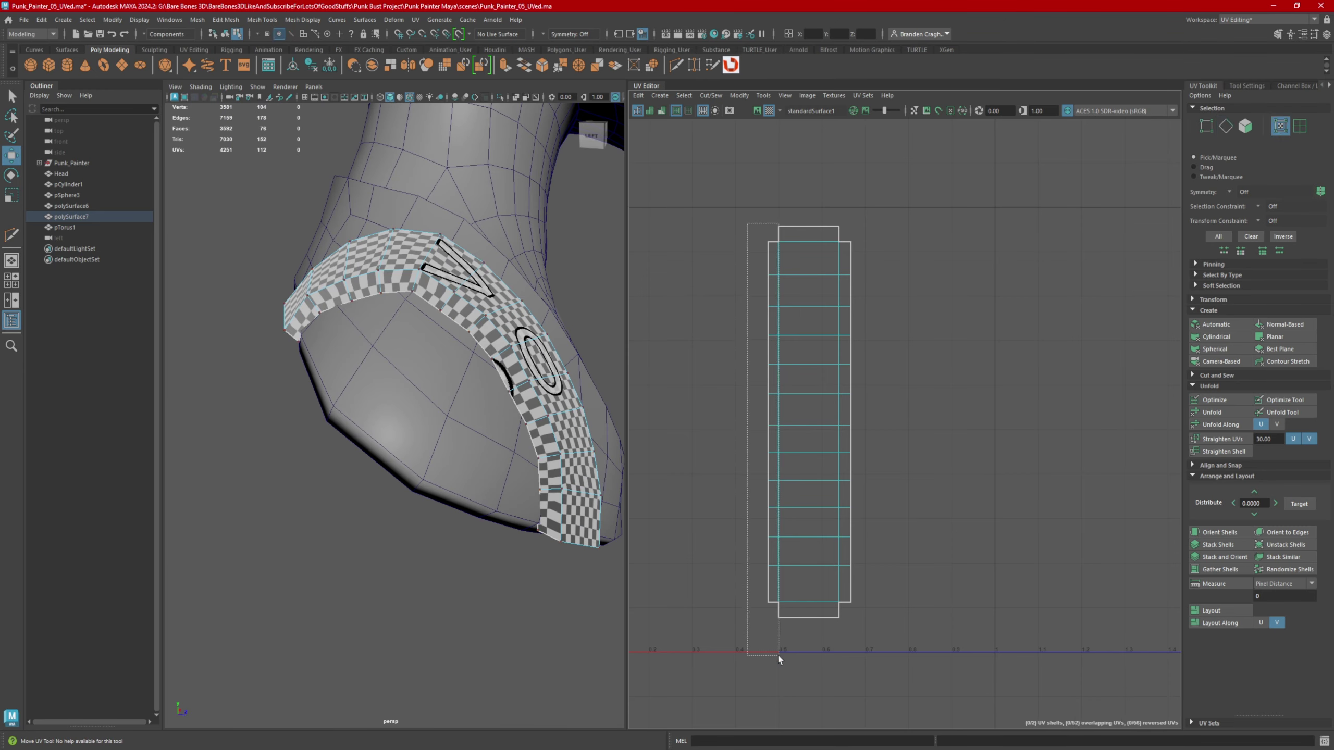
drag(777, 655, 770, 654)
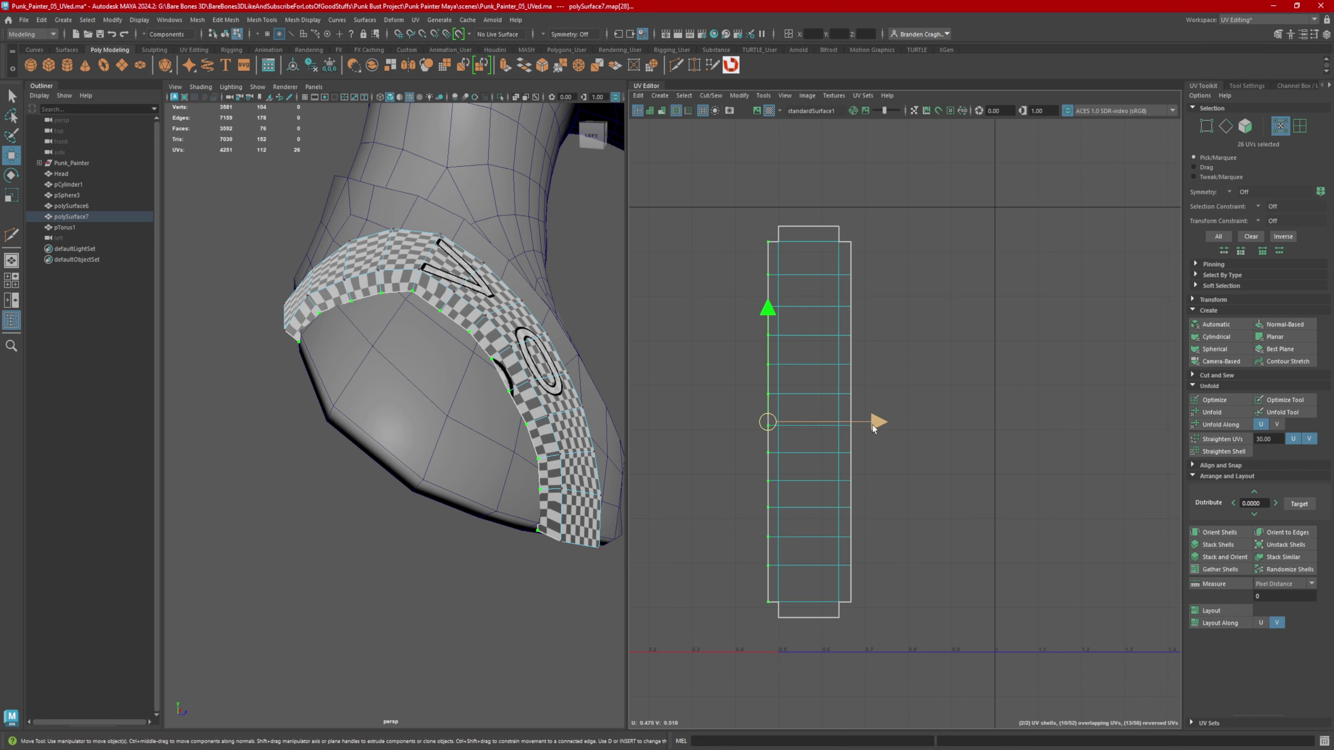
drag(874, 421, 868, 432)
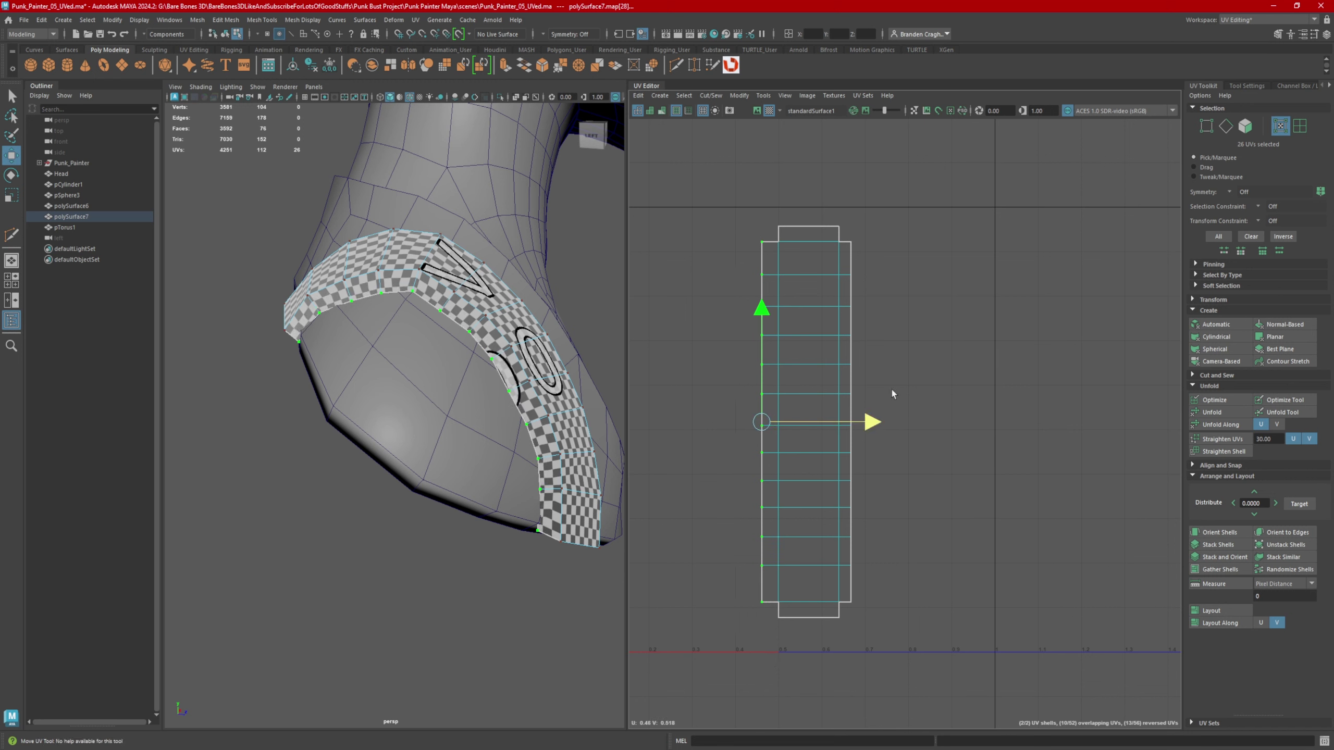
drag(847, 653, 844, 652)
alt+drag(525, 446, 347, 386)
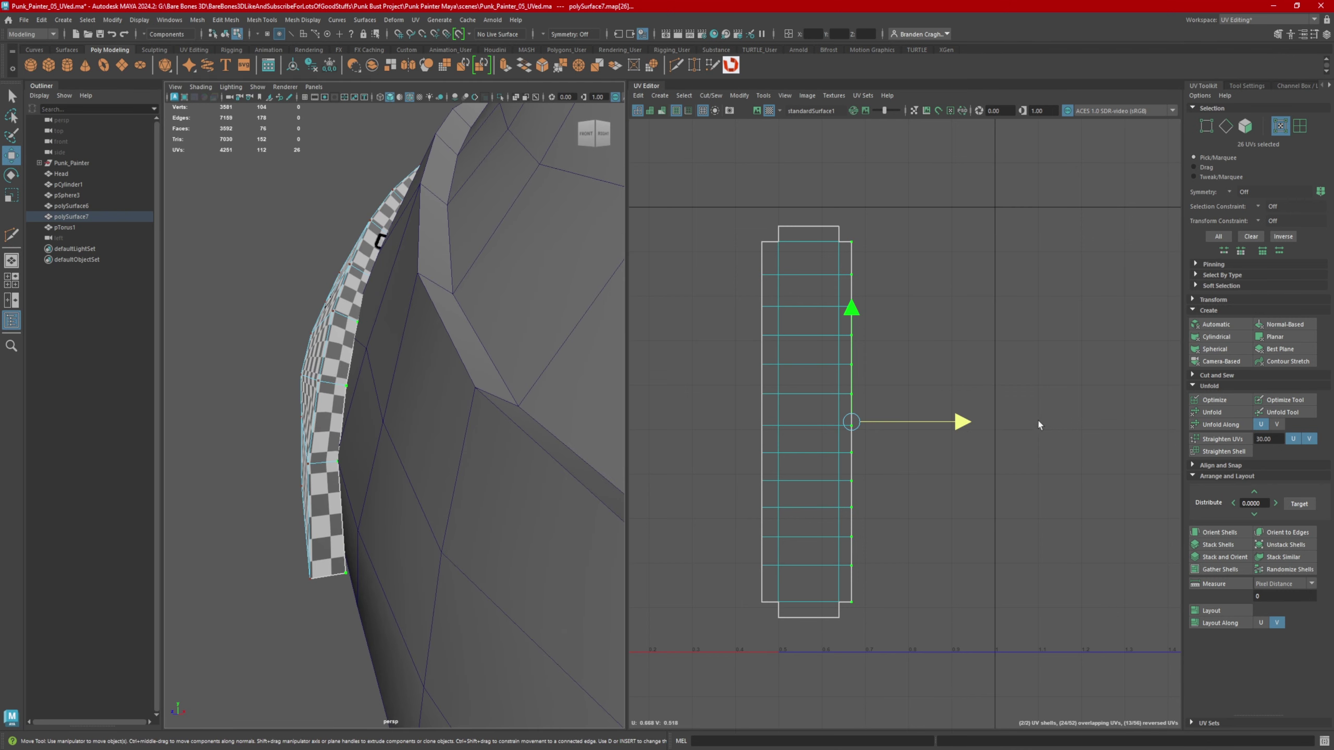
drag(961, 425, 958, 427)
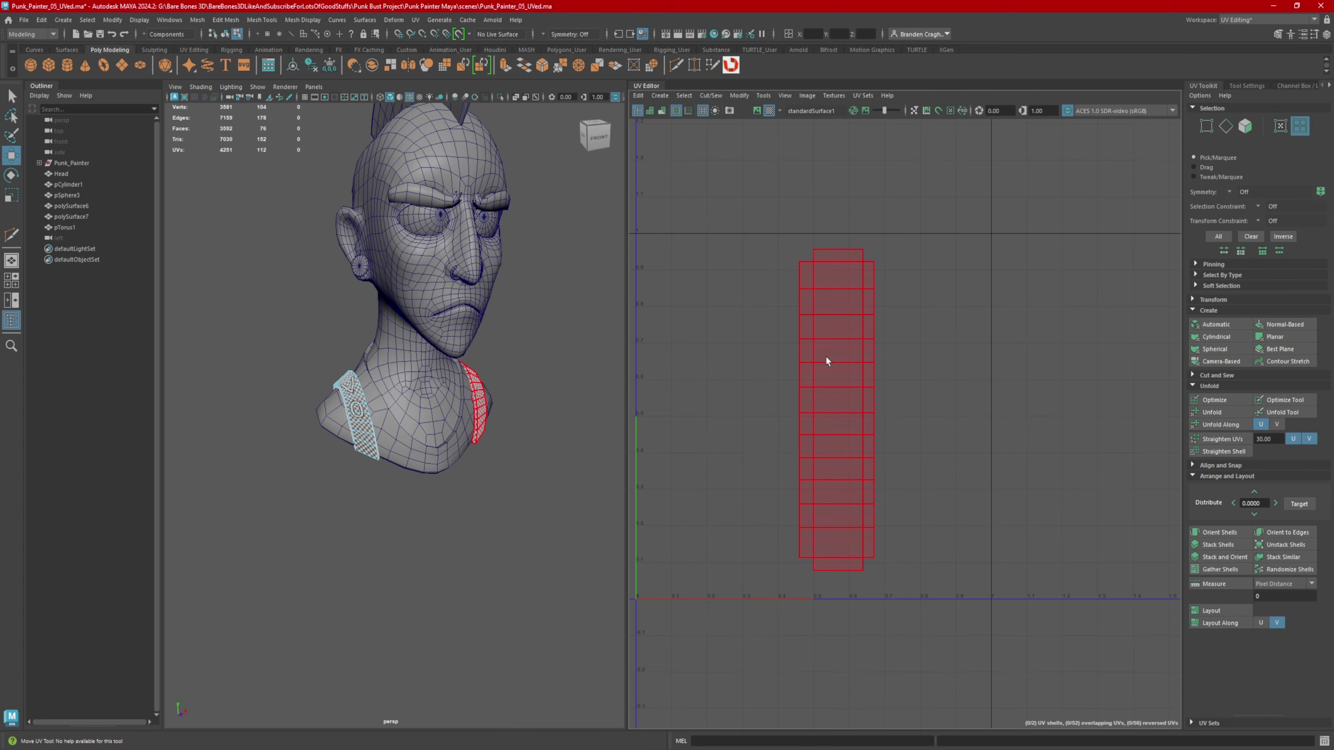
- Select all objects of the bust and pack their UV shells together into the UV square with Layout
click(761, 350)
alt+middle_drag(471, 292, 466, 325)
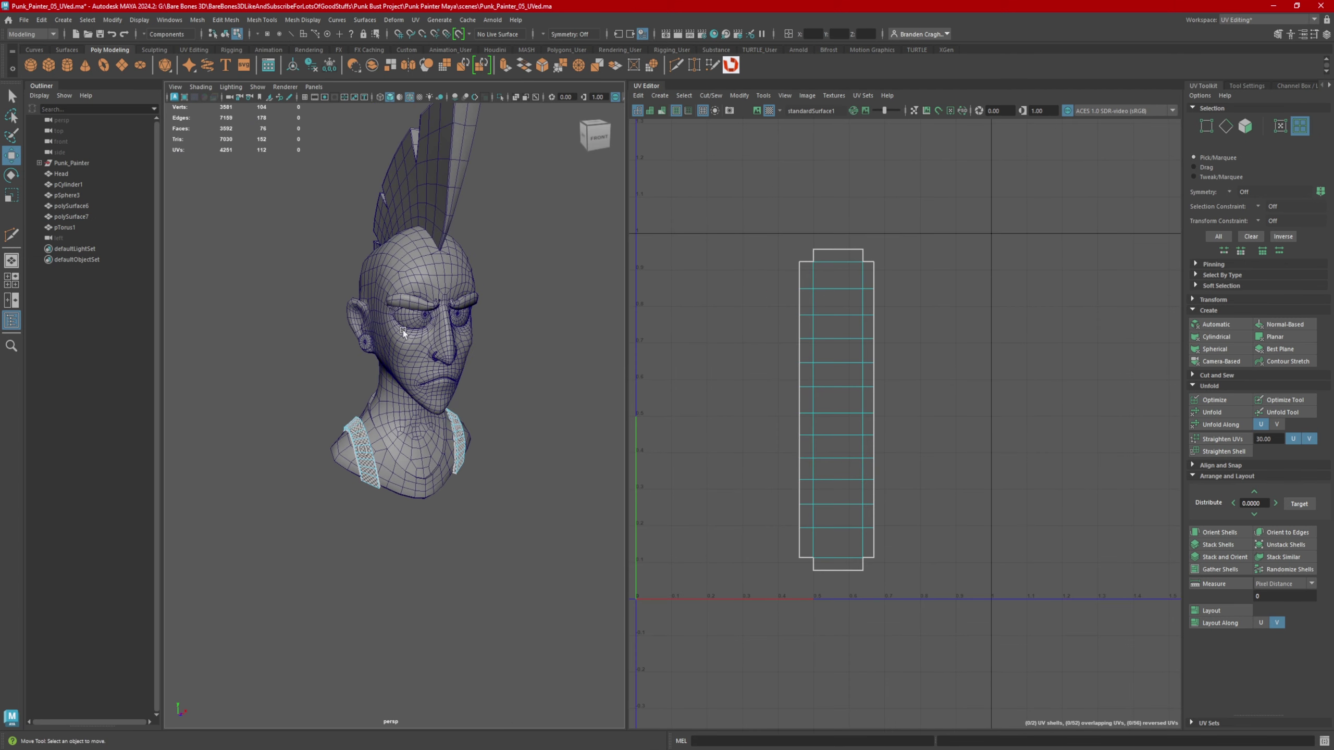
alt+right_drag(403, 329, 422, 322)
alt+middle_drag(423, 322, 429, 325)
right_drag(452, 262, 490, 245)
drag(364, 143, 559, 496)
scroll(907, 424, down, 4)
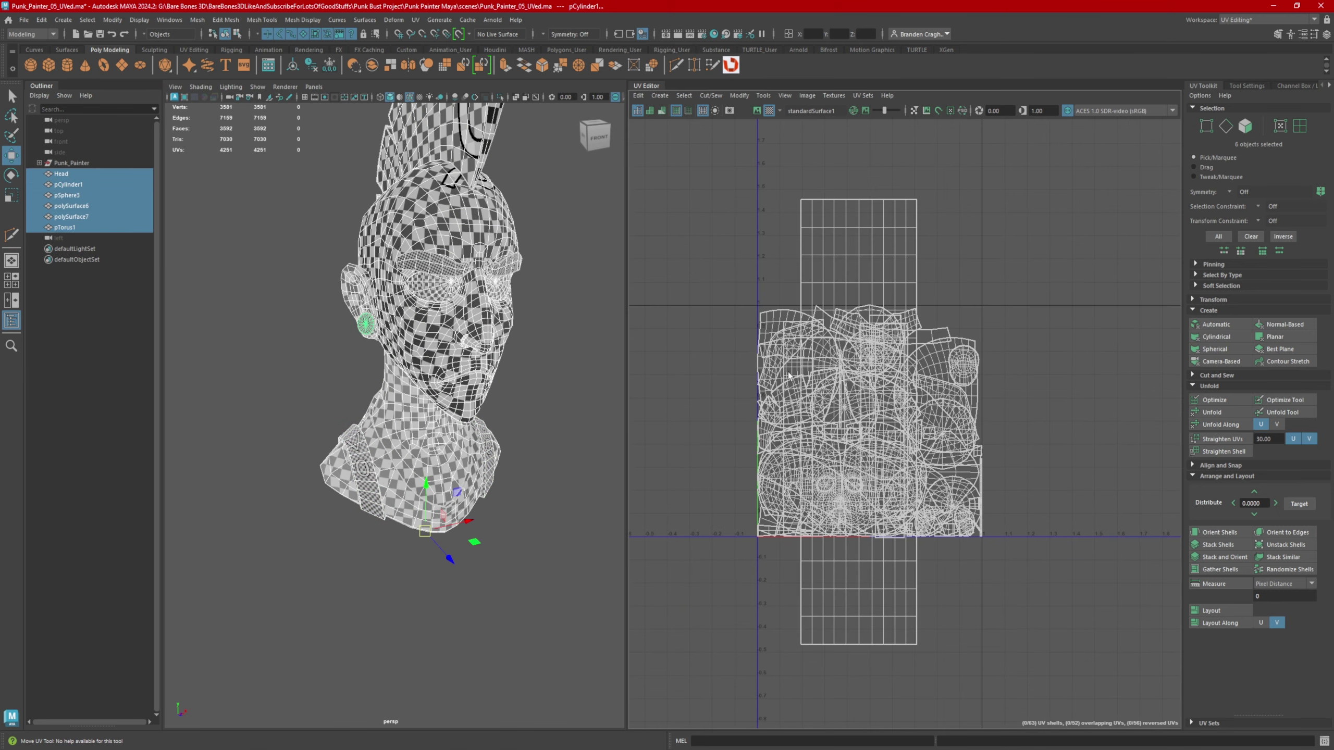
drag(664, 201, 1039, 670)
click(1229, 611)
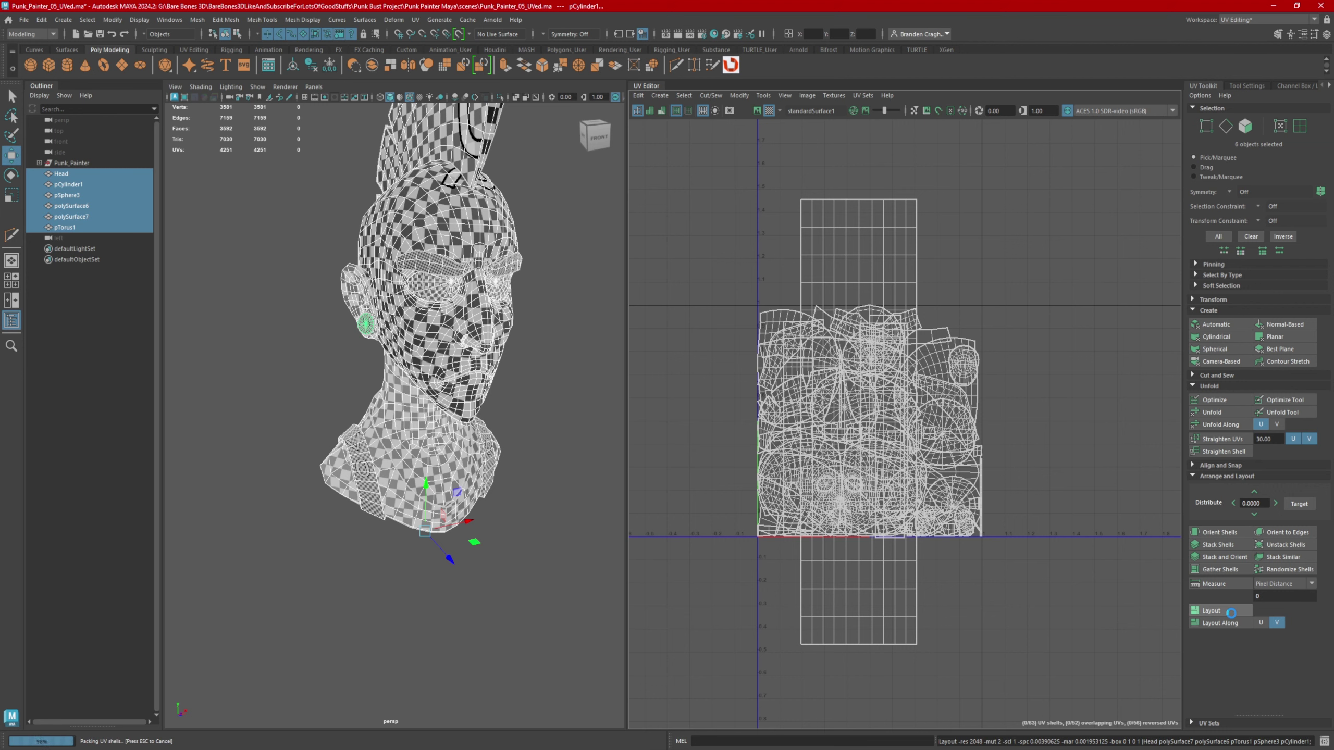
- Straighten the tilted rectangular head shell beneath the face shell by orienting it to its selected inner edge
alt+middle_drag(890, 433, 865, 387)
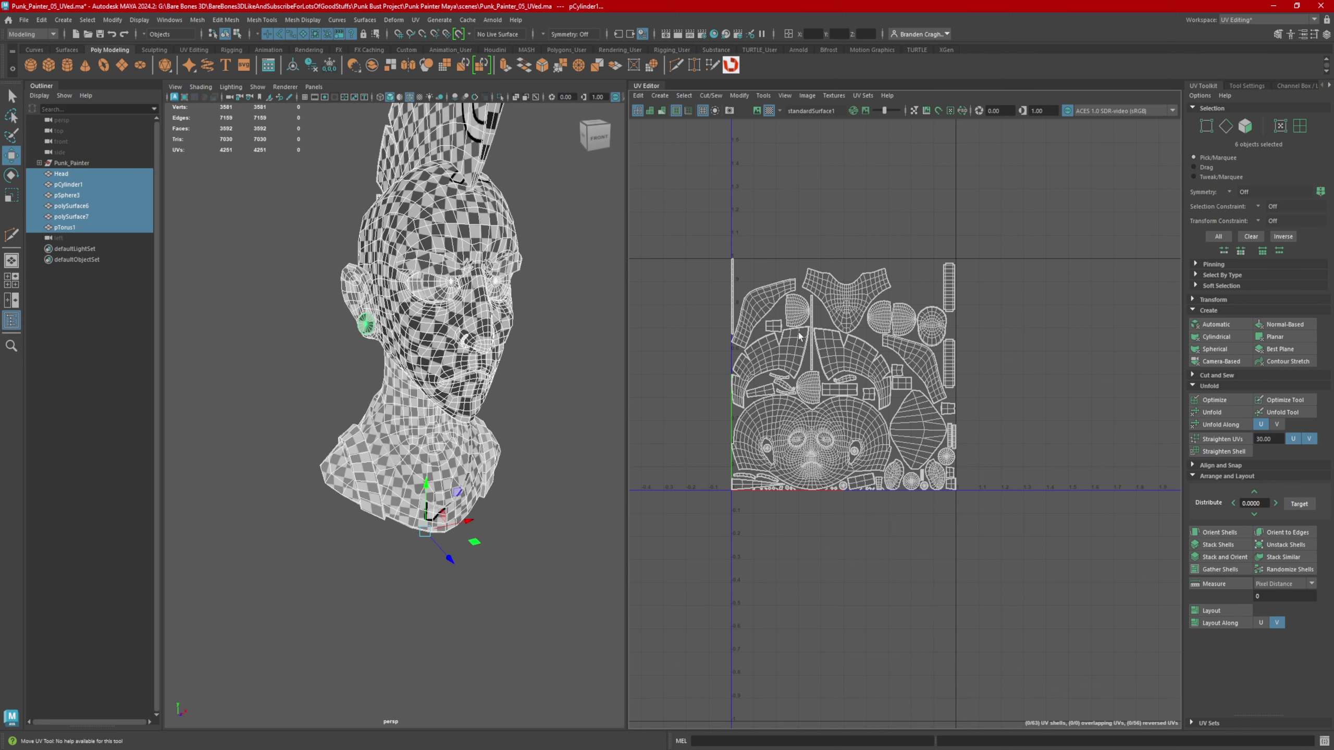
alt+right_drag(798, 336, 881, 337)
alt+middle_drag(881, 337, 878, 329)
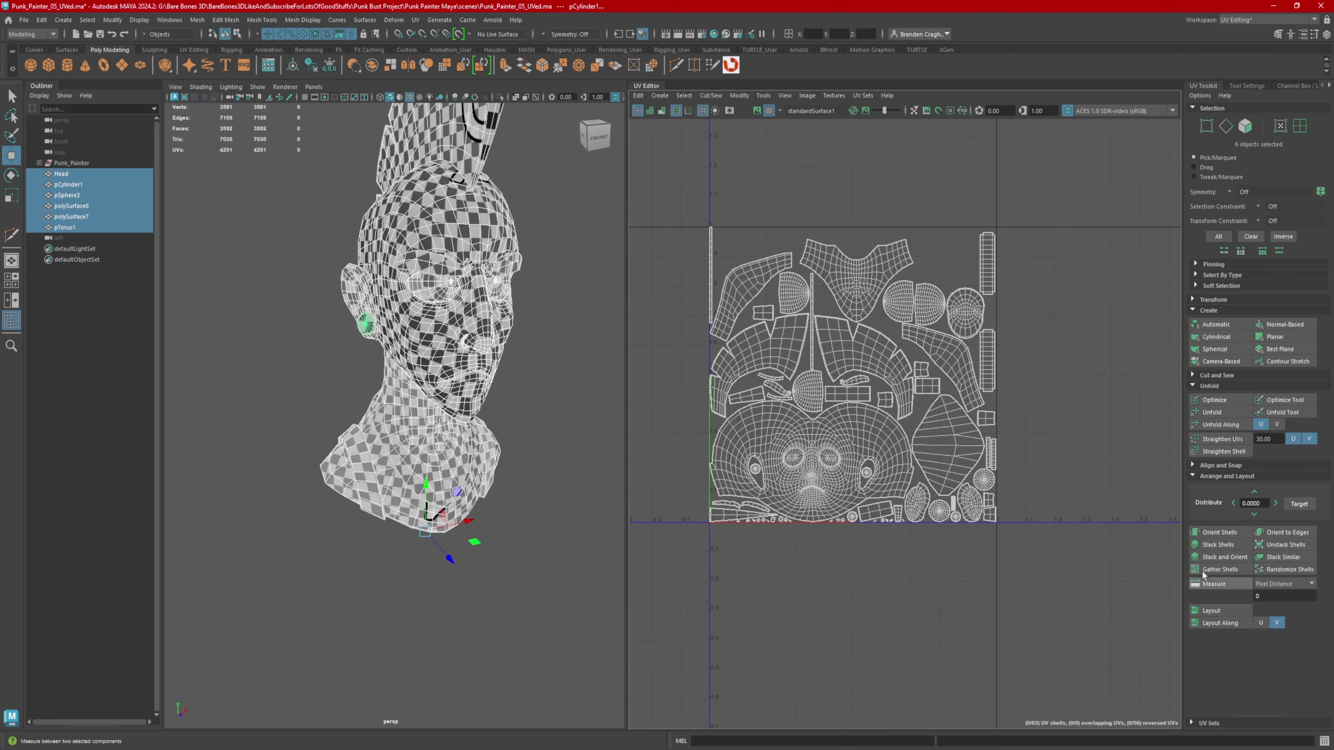
alt+middle_drag(857, 492, 798, 331)
alt+right_drag(796, 336, 865, 344)
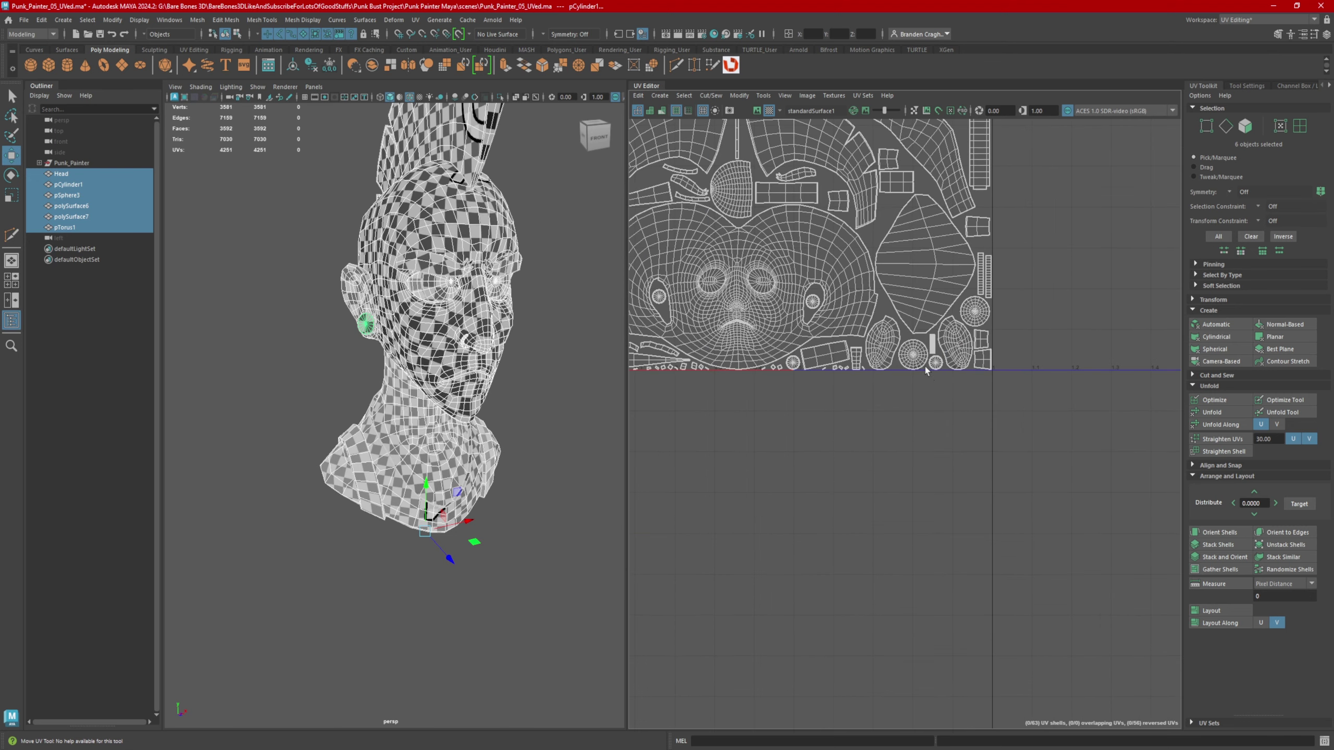
alt+middle_drag(866, 345, 868, 426)
alt+right_drag(868, 426, 937, 428)
right_click(810, 444)
click(809, 414)
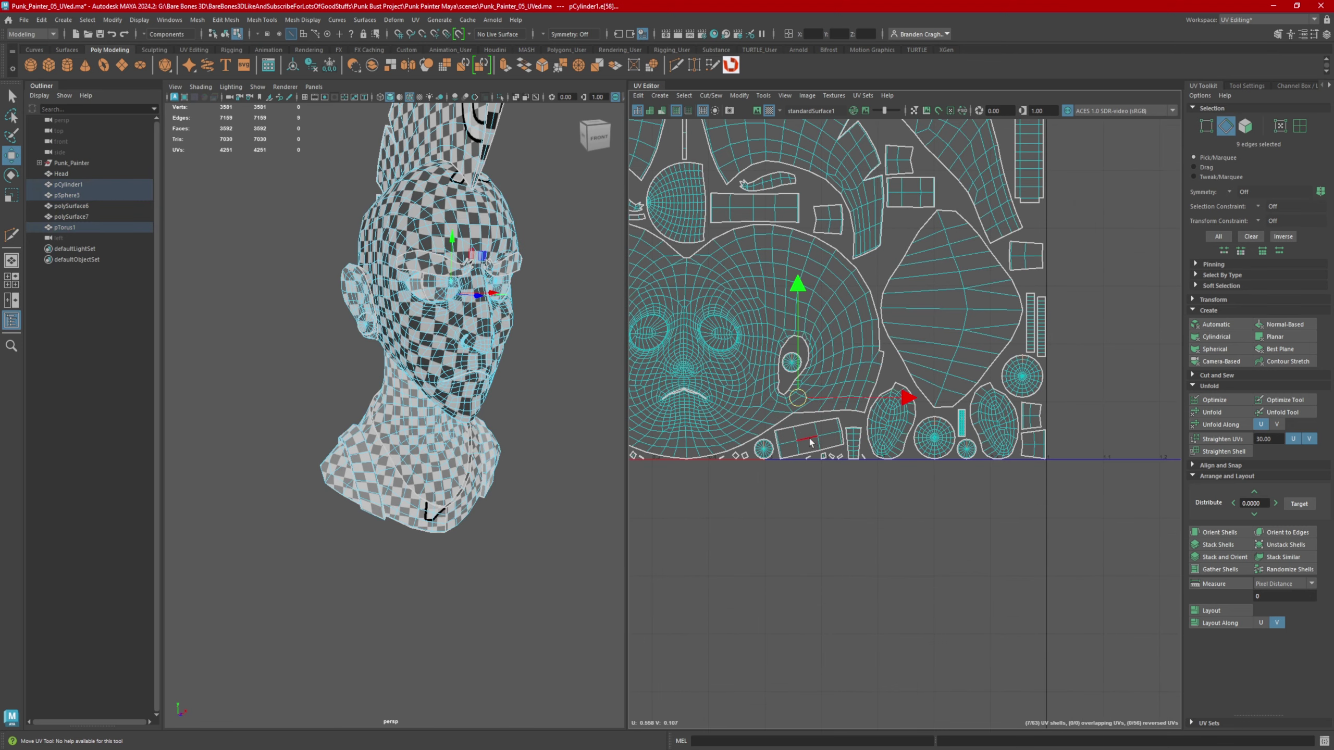
click(807, 438)
click(1278, 534)
- Check the packed layout around the face and eyebrow shells, and select the eyebrows object on the bust
alt+middle_drag(1031, 441, 833, 422)
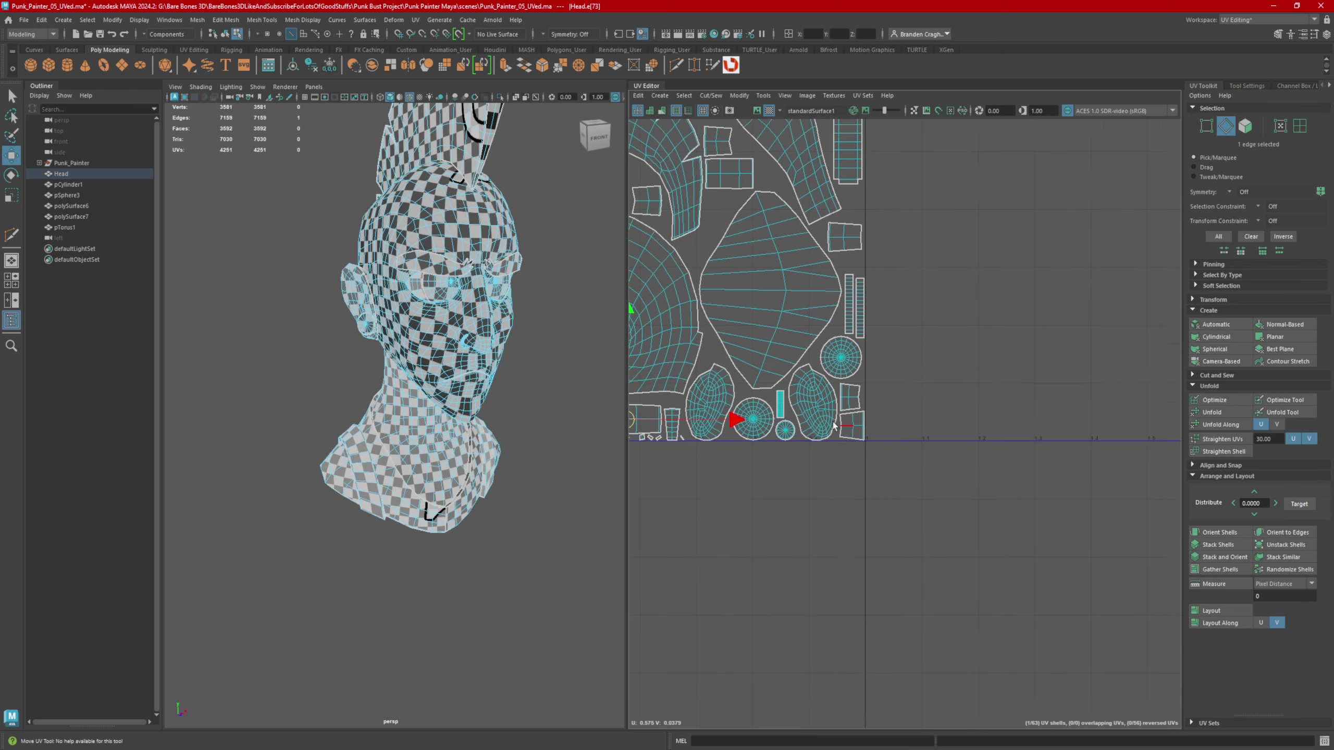
scroll(866, 434, down, 4)
alt+middle_drag(974, 535, 1009, 460)
scroll(863, 413, up, 3)
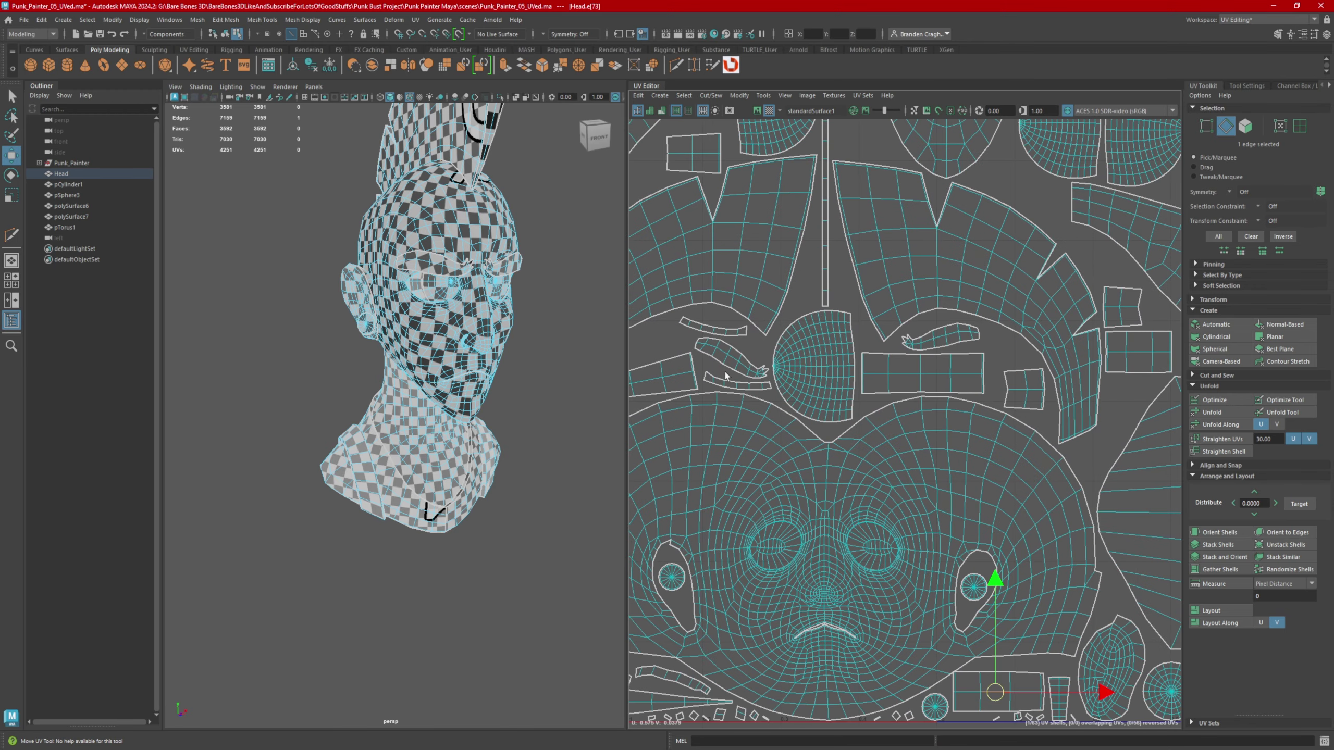
scroll(710, 367, up, 1)
alt+middle_drag(447, 262, 473, 311)
right_drag(473, 311, 502, 293)
click(467, 322)
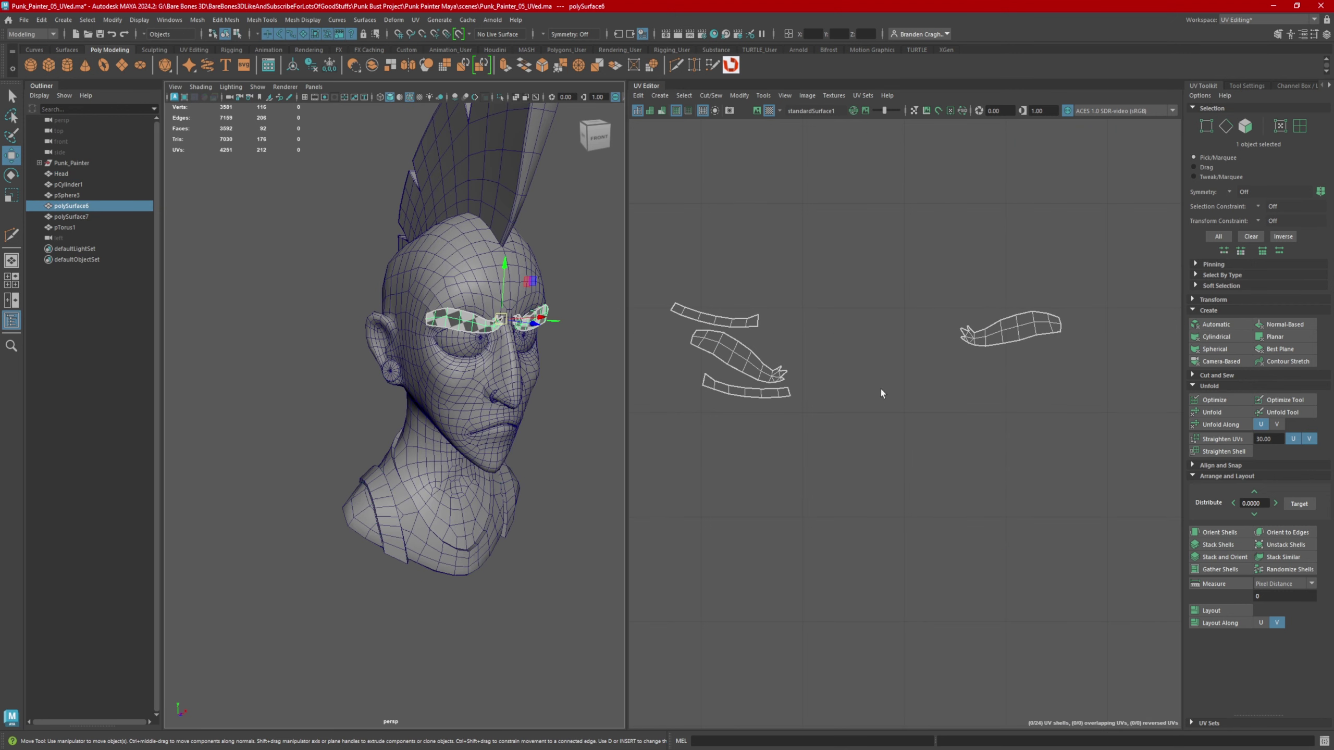
- Select all the eyebrow UV shells and move them below the UV square
scroll(834, 419, down, 3)
alt+middle_drag(834, 419, 917, 391)
drag(733, 259, 927, 380)
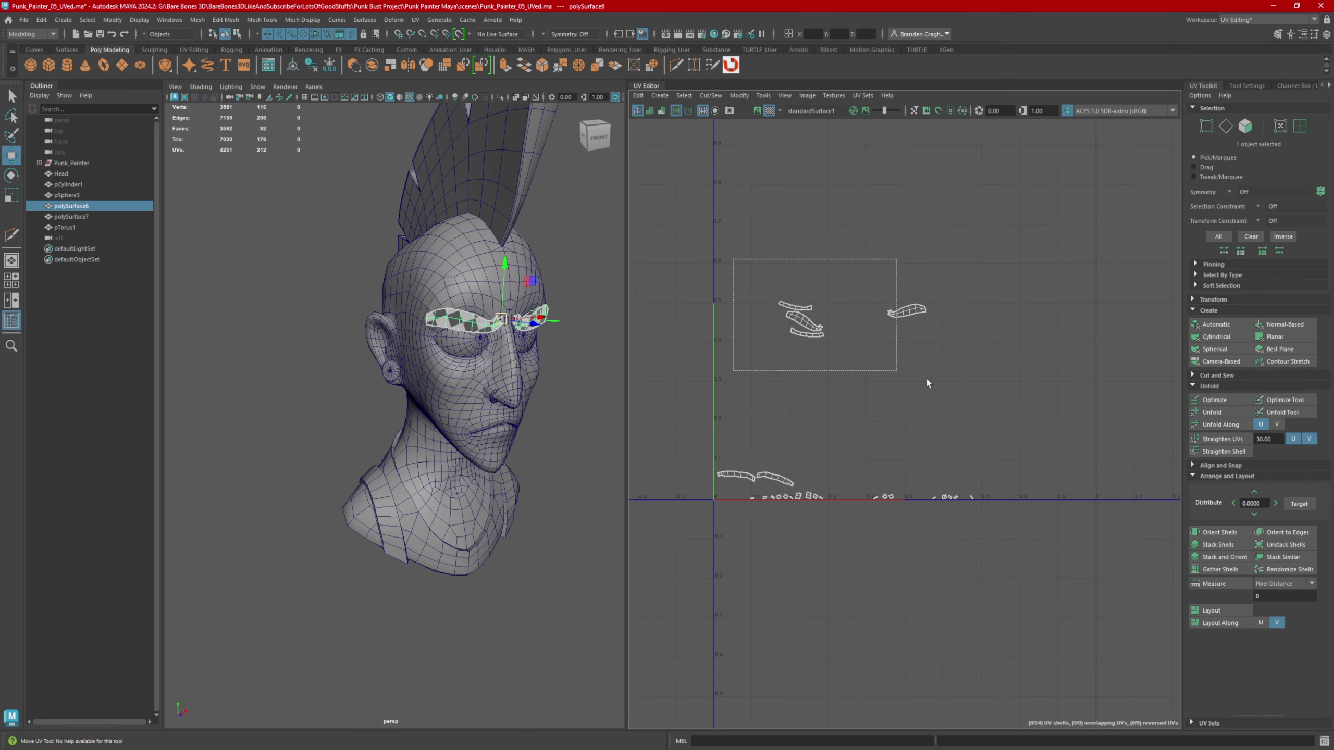
right_drag(875, 332, 927, 328)
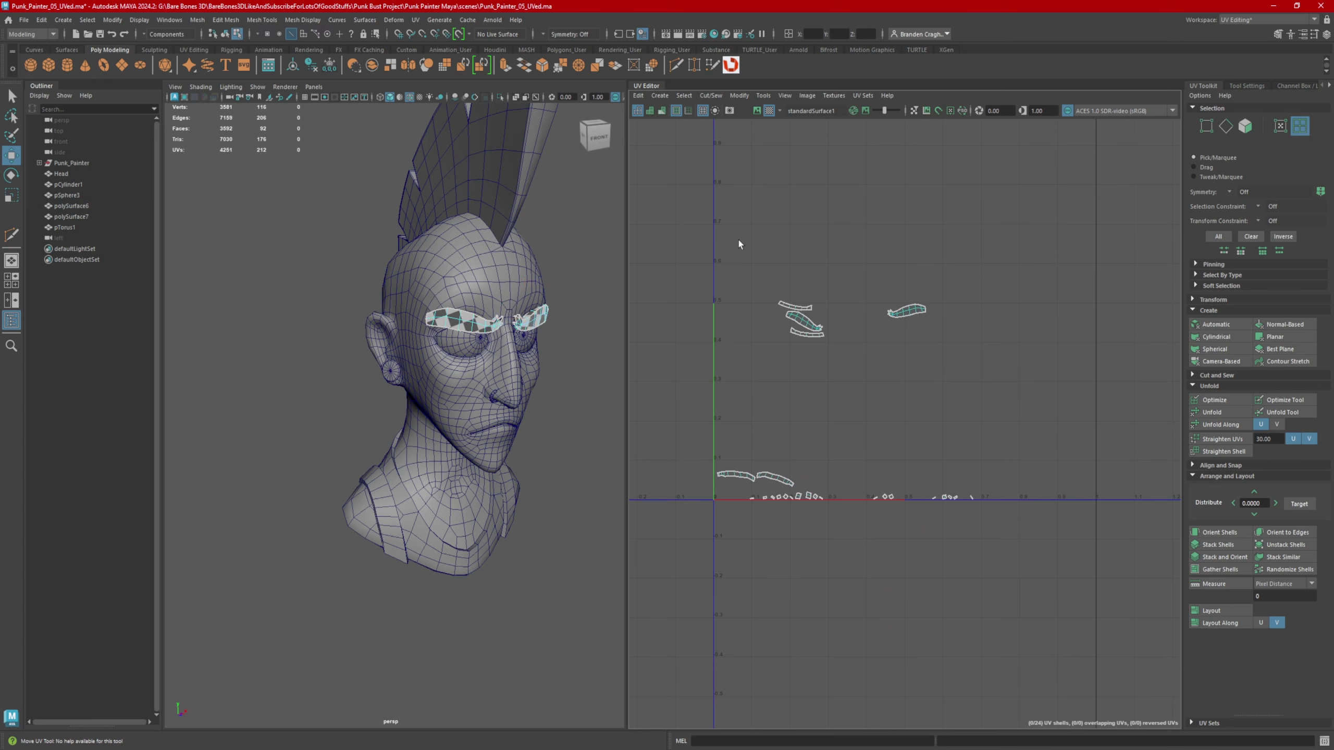
drag(738, 239, 943, 368)
drag(853, 320, 779, 437)
drag(631, 363, 869, 545)
drag(774, 462, 860, 597)
alt+middle_drag(959, 434, 927, 508)
alt+right_drag(790, 350, 776, 308)
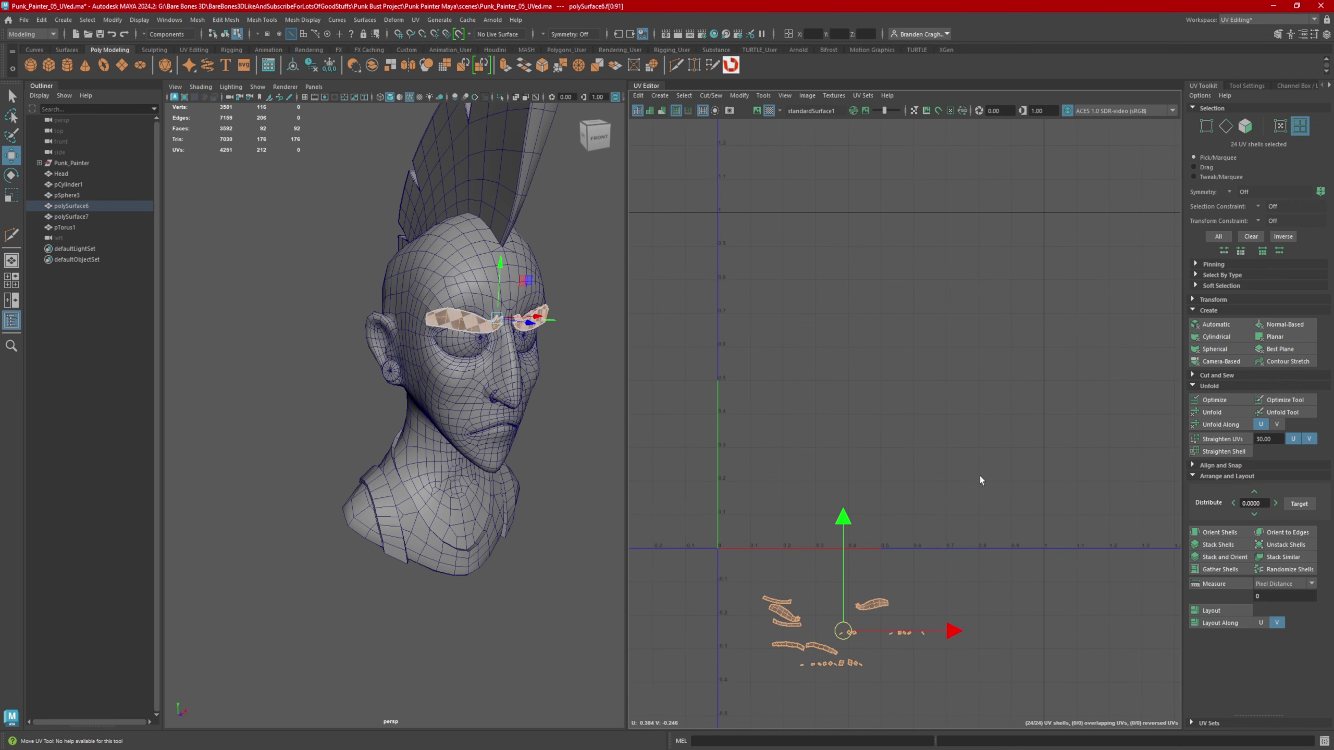
- Turn on World X symmetry for editing the eyebrows and their UV shells
alt+middle_drag(897, 572, 884, 386)
alt+right_drag(886, 402, 895, 535)
alt+middle_drag(823, 437, 836, 456)
alt+right_drag(753, 349, 788, 368)
alt+drag(524, 369, 462, 358)
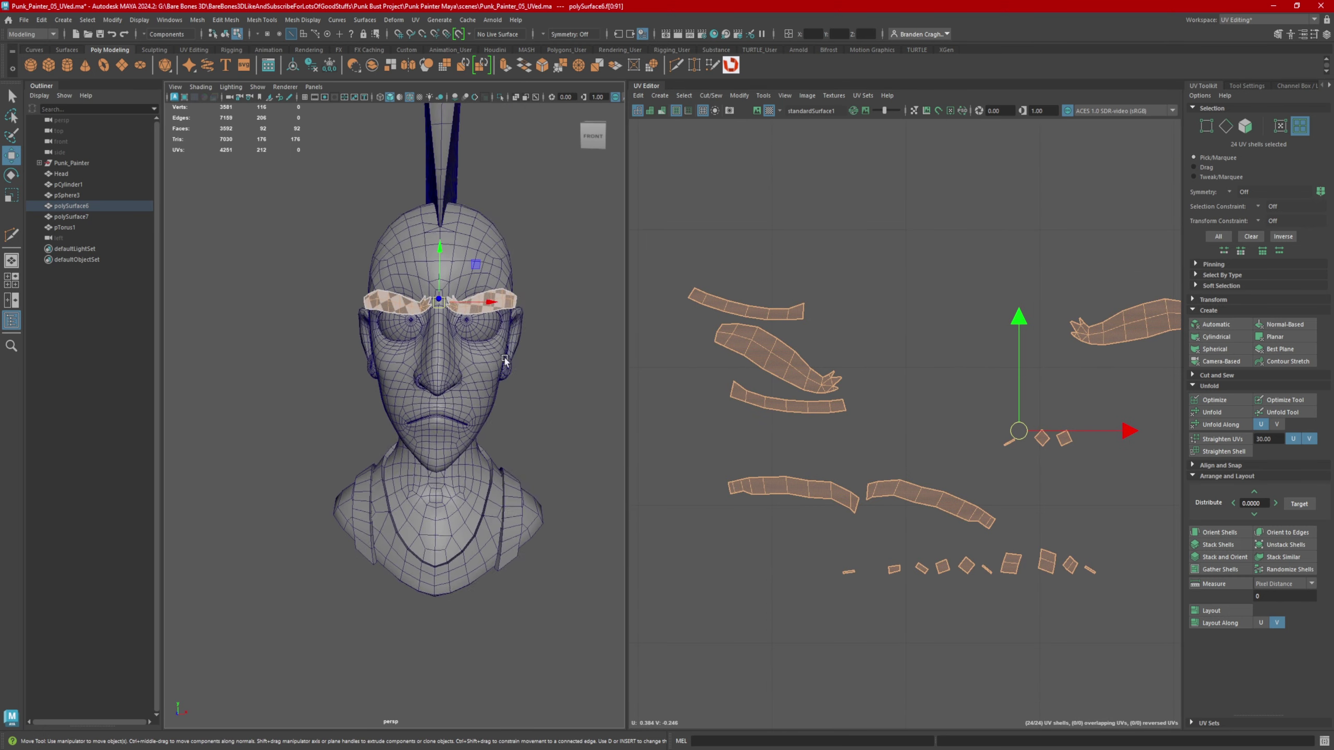
alt+middle_drag(538, 314, 550, 353)
alt+drag(552, 385, 568, 358)
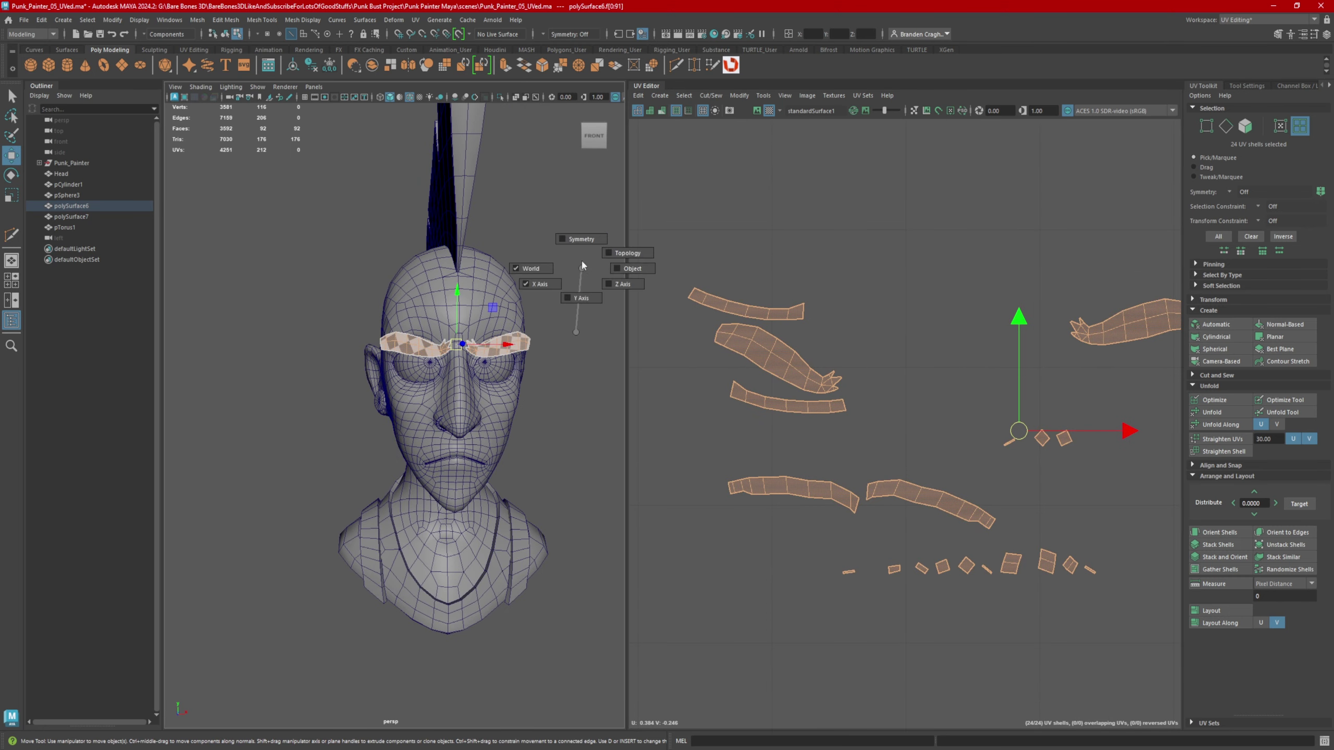
click(580, 240)
right_drag(759, 346, 756, 282)
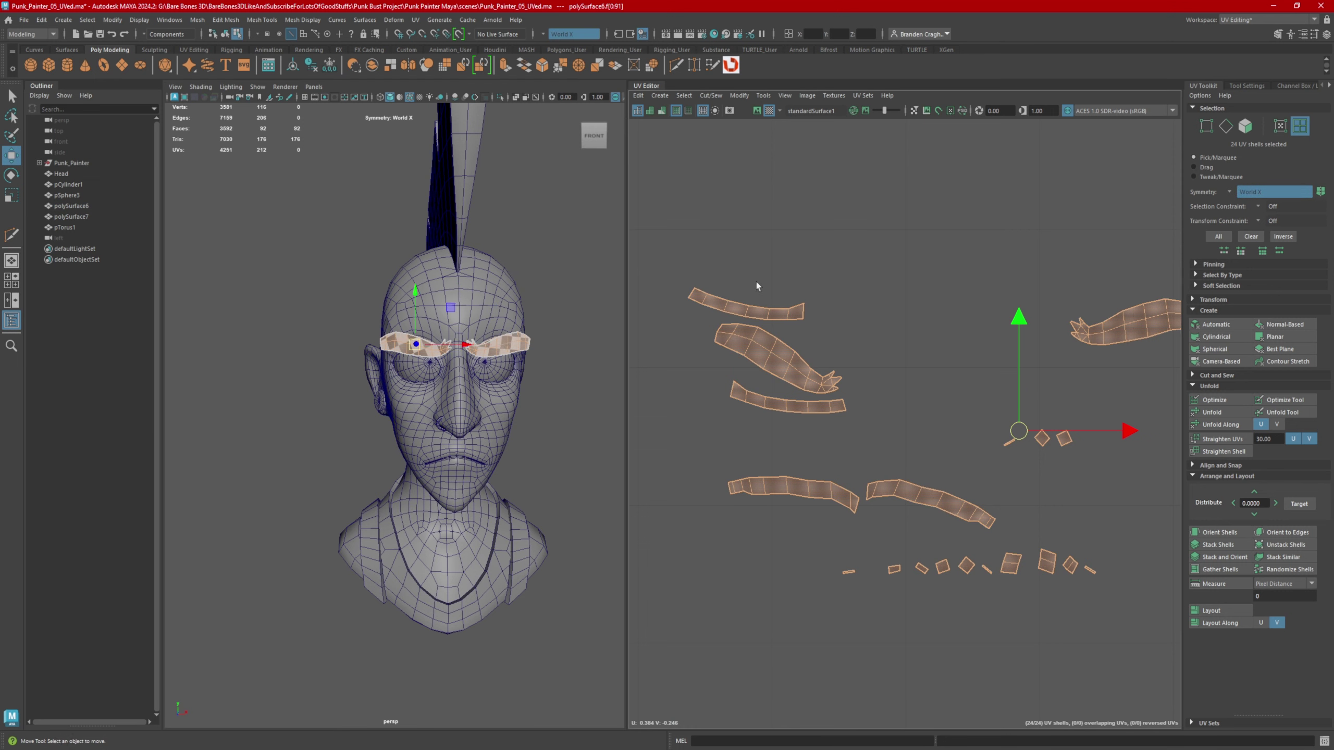
- Orient the two large eyebrow shells and the two bent lower strip shells to selected edges
click(761, 345)
alt+middle_drag(921, 368, 876, 357)
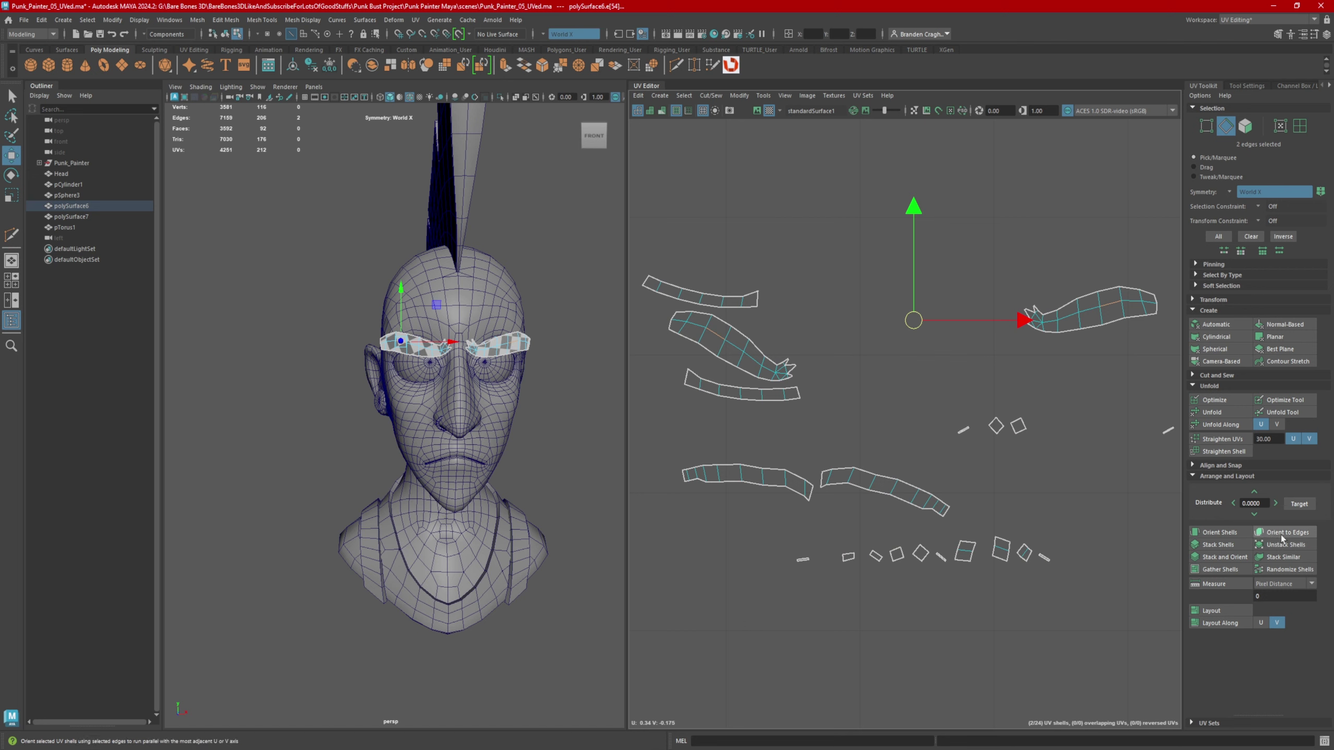
click(1277, 532)
mouse_move(594, 435)
alt+mouse_down()
mouse_move(525, 413)
mouse_move(572, 425)
alt+mouse_up()
click(743, 475)
click(1271, 535)
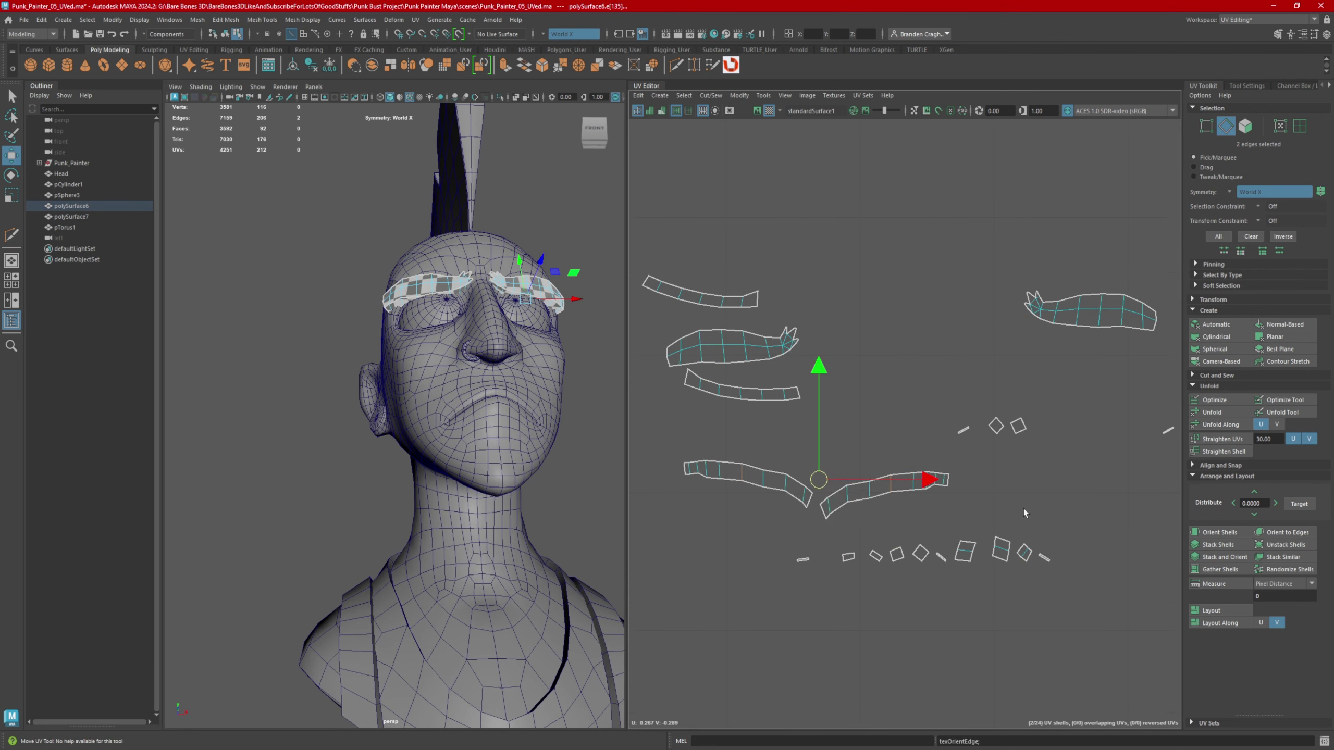
- Level the two narrow curved eyebrow strips by orienting them to selected middle edges
scroll(904, 457, down, 2)
alt+middle_drag(850, 410, 866, 436)
click(763, 360)
click(1245, 535)
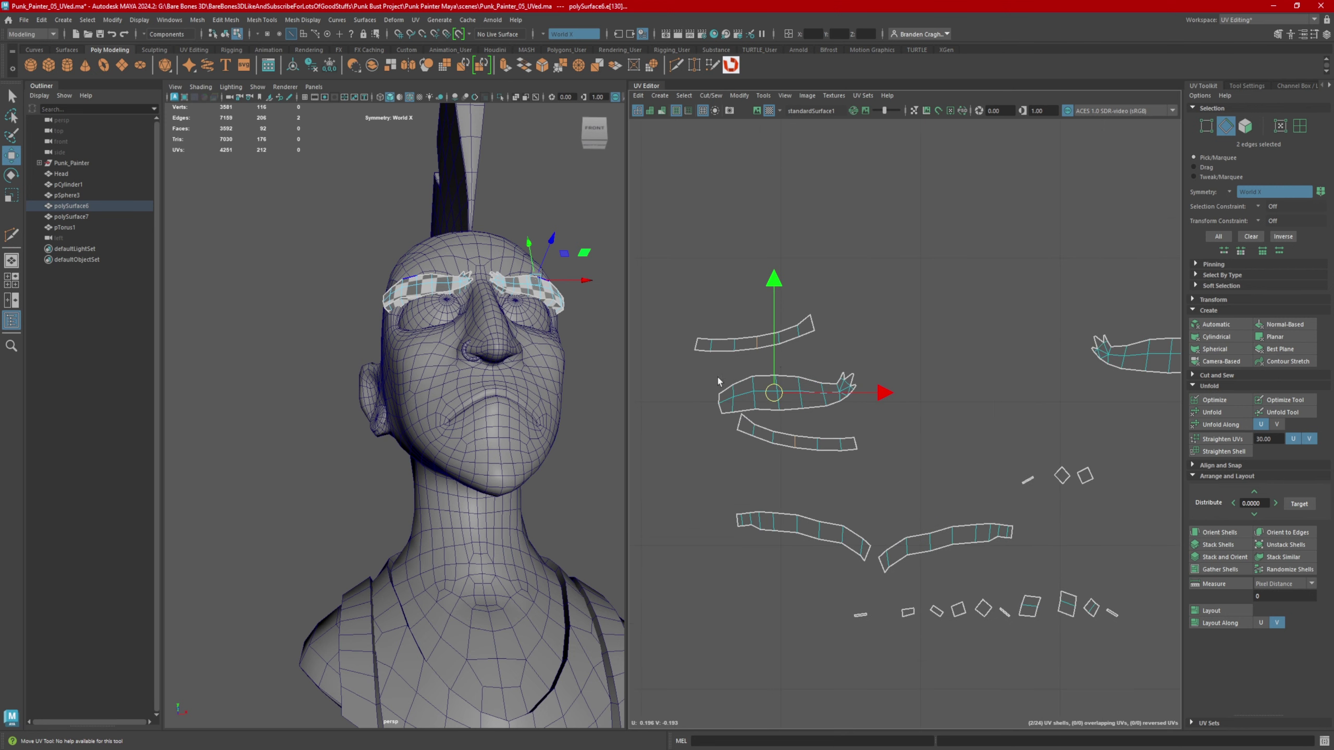
scroll(788, 393, up, 3)
click(782, 396)
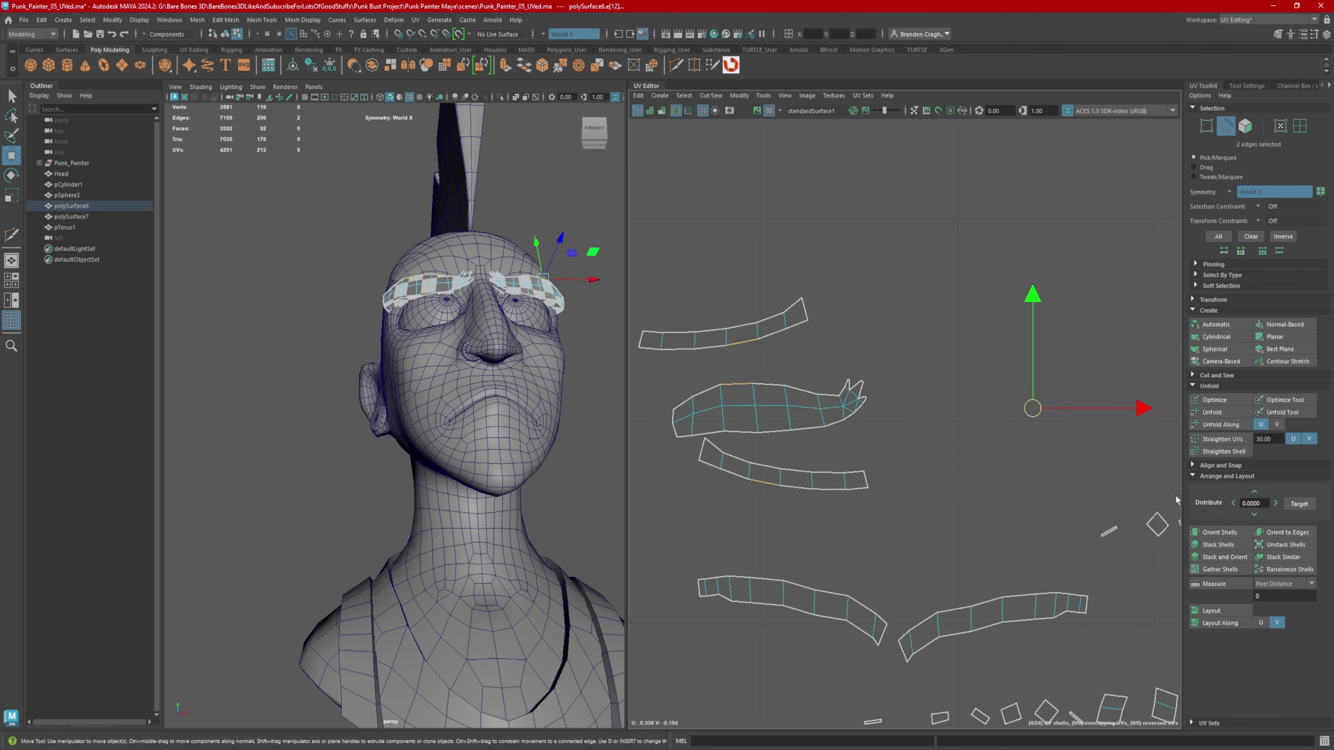
scroll(798, 399, down, 3)
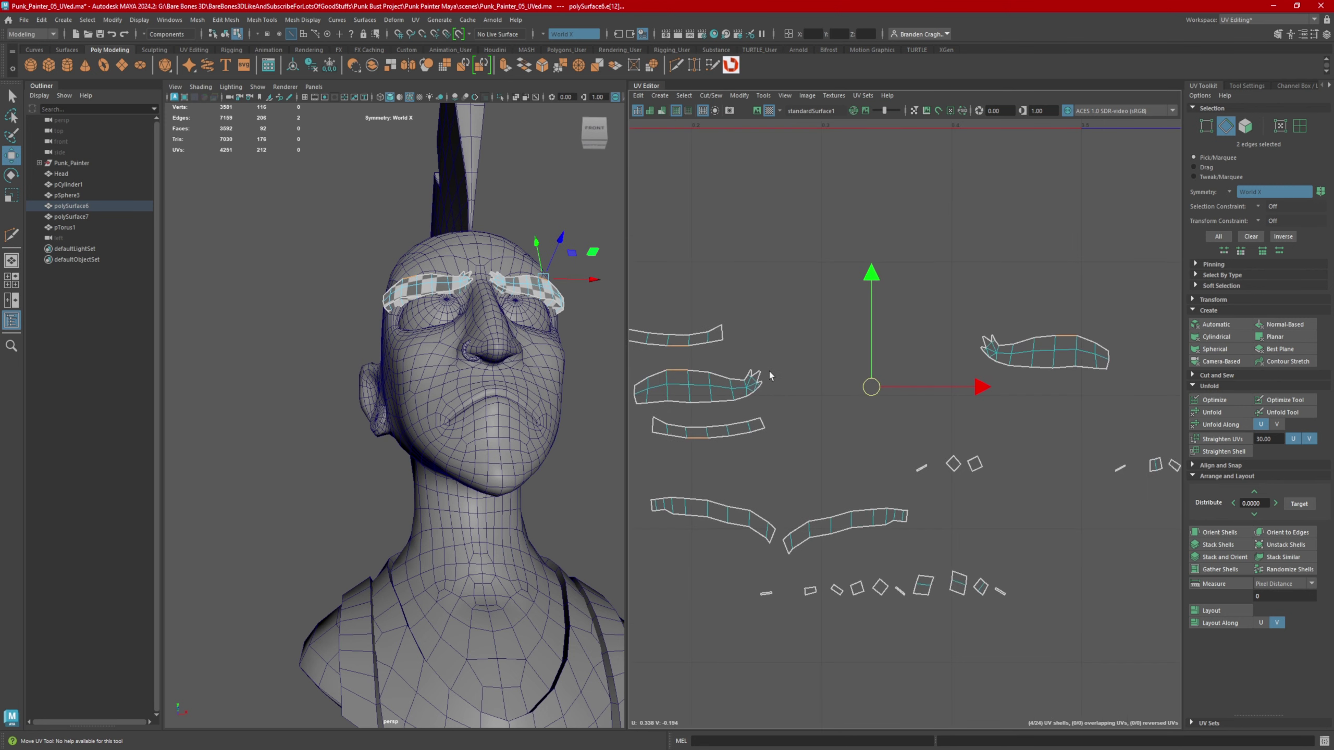
- Select an edge on each of the tilted small eyebrow shells and orient them all squarely to those edges
alt+middle_drag(632, 350, 655, 351)
alt+middle_drag(1010, 400, 821, 387)
alt+middle_drag(652, 469, 840, 442)
scroll(864, 453, up, 3)
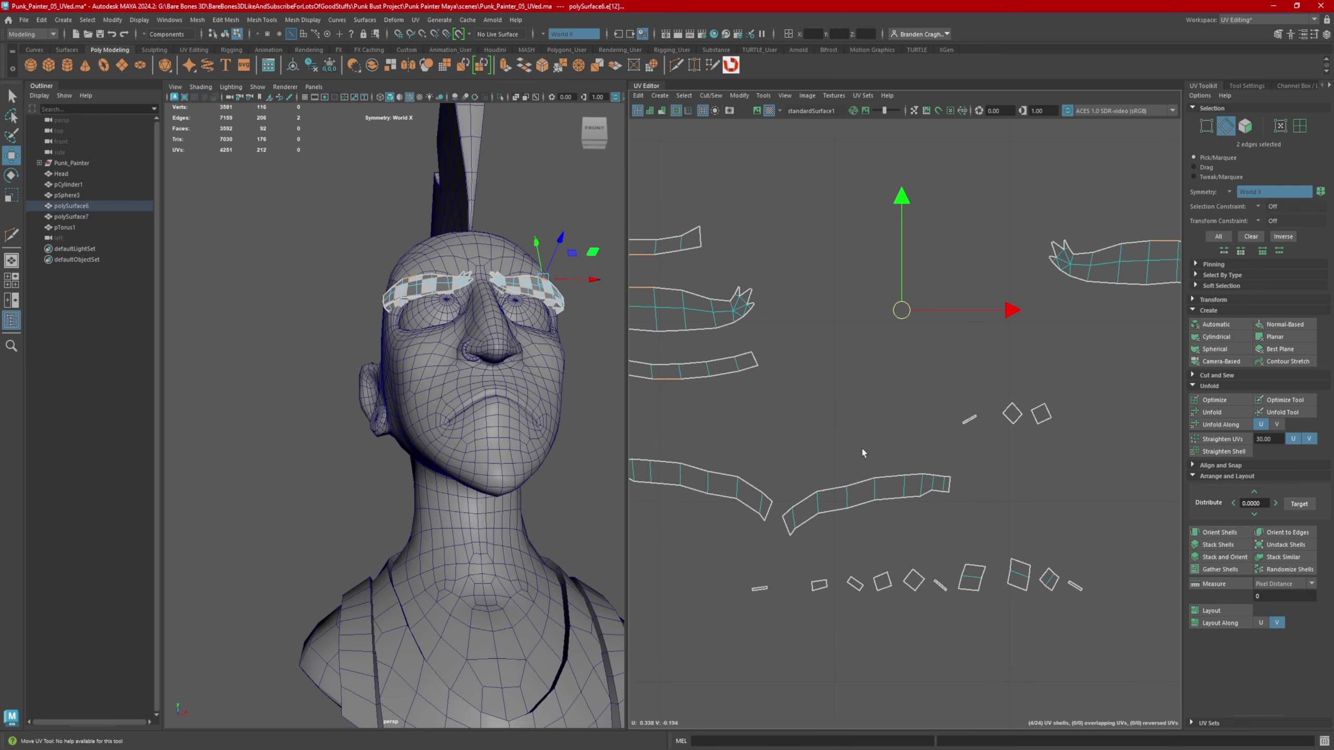
alt+middle_drag(796, 573, 786, 468)
scroll(786, 467, up, 4)
alt+middle_drag(889, 476, 847, 450)
alt+middle_drag(934, 300, 866, 387)
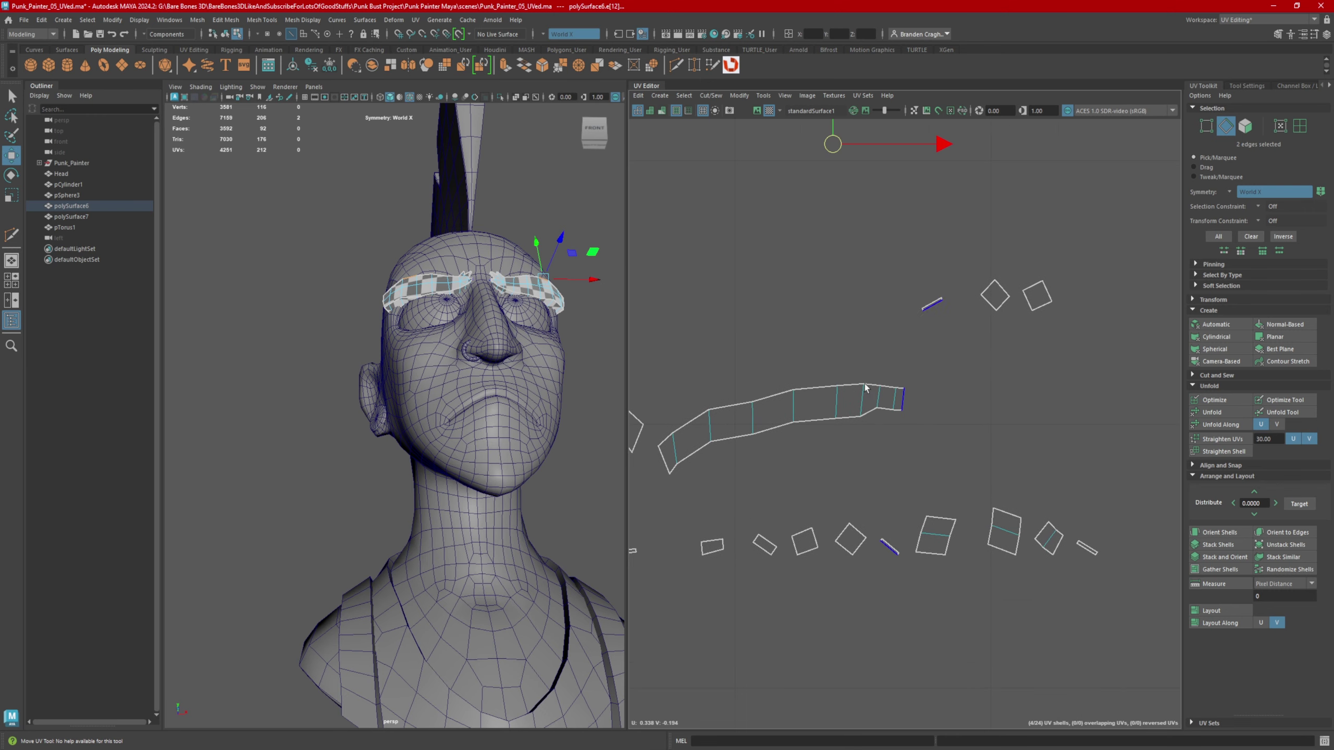
click(932, 305)
shift+click(988, 304)
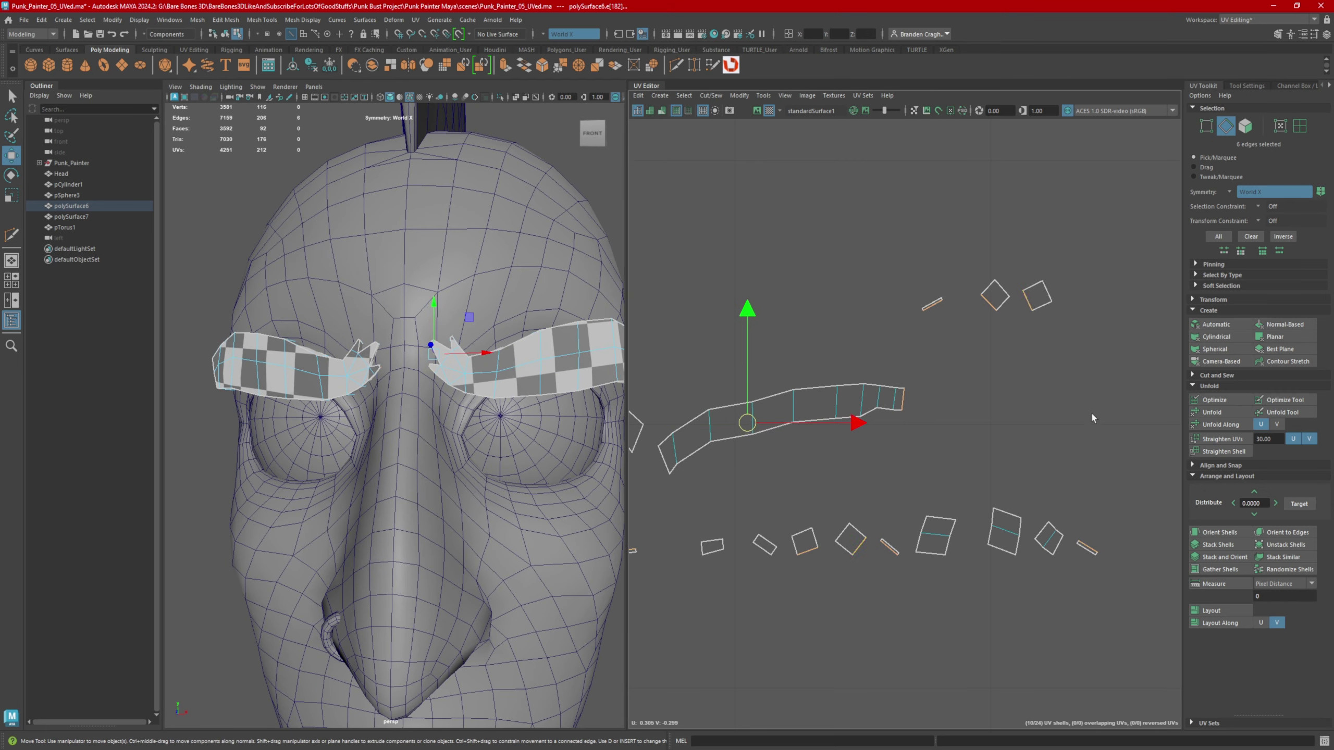
scroll(1092, 414, down, 1)
alt+middle_drag(1092, 414, 923, 416)
alt+middle_drag(1097, 359, 866, 369)
scroll(867, 368, up, 1)
shift+click(875, 328)
shift+click(939, 323)
alt+middle_drag(787, 421, 939, 302)
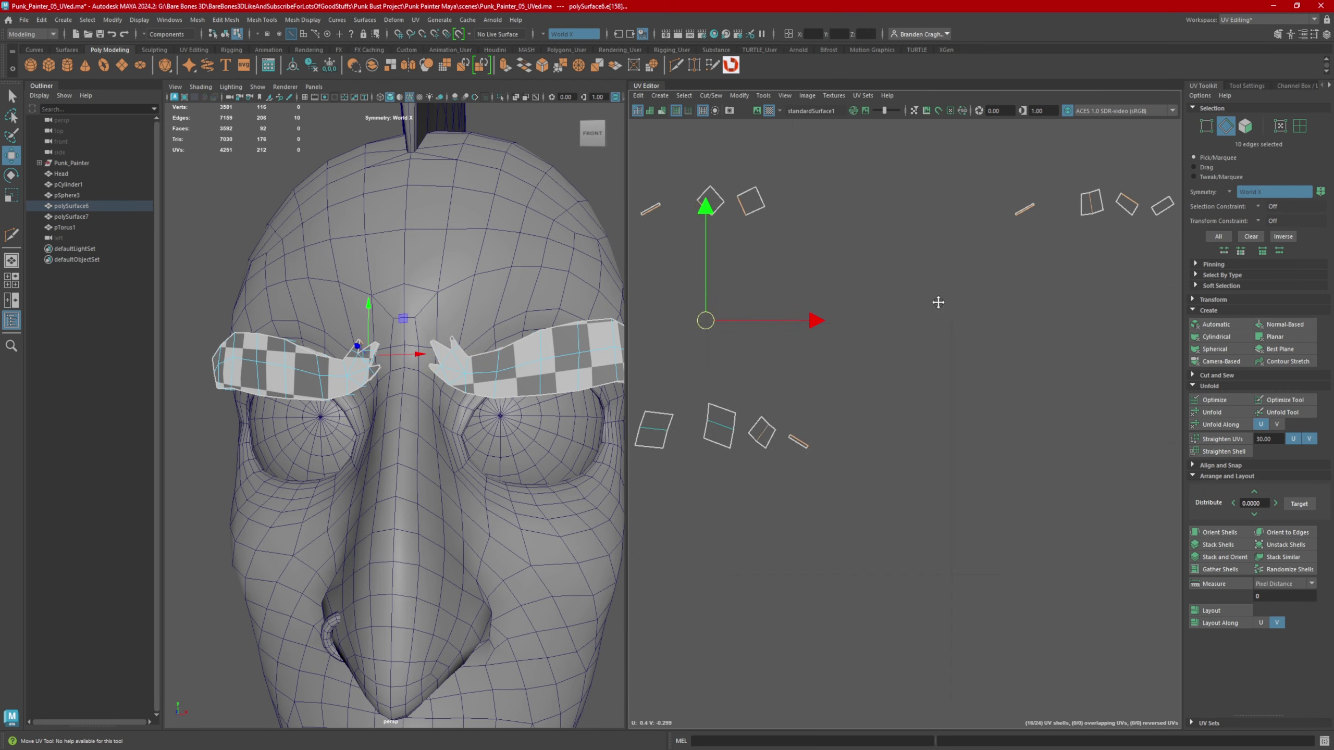
scroll(938, 302, up, 1)
alt+middle_drag(707, 428, 947, 414)
shift+click(841, 391)
shift+click(755, 392)
scroll(720, 409, down, 2)
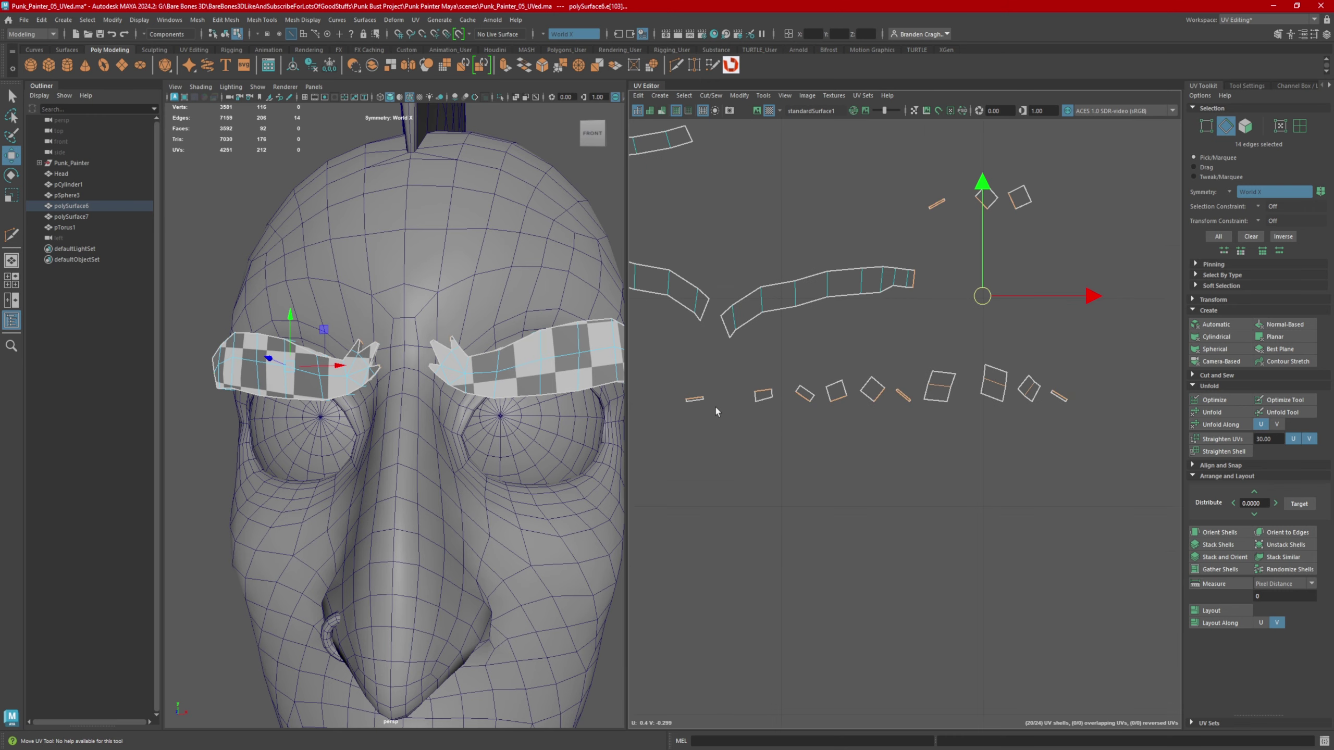
scroll(718, 411, down, 3)
alt+middle_drag(718, 411, 678, 486)
click(1292, 533)
- Reorient the two bent eyebrow strips using different guide edges, ending with their inner end edges
scroll(697, 418, down, 1)
alt+middle_drag(697, 419, 779, 425)
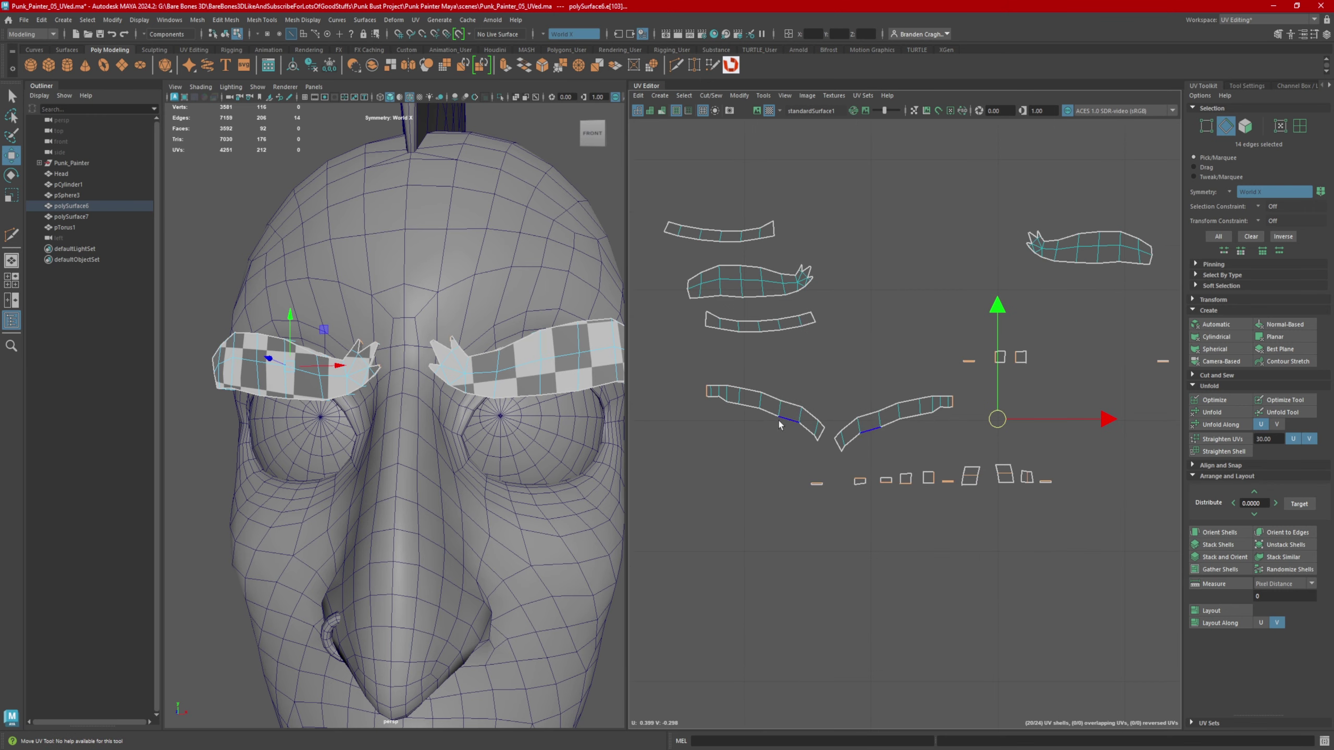
click(773, 400)
click(1271, 530)
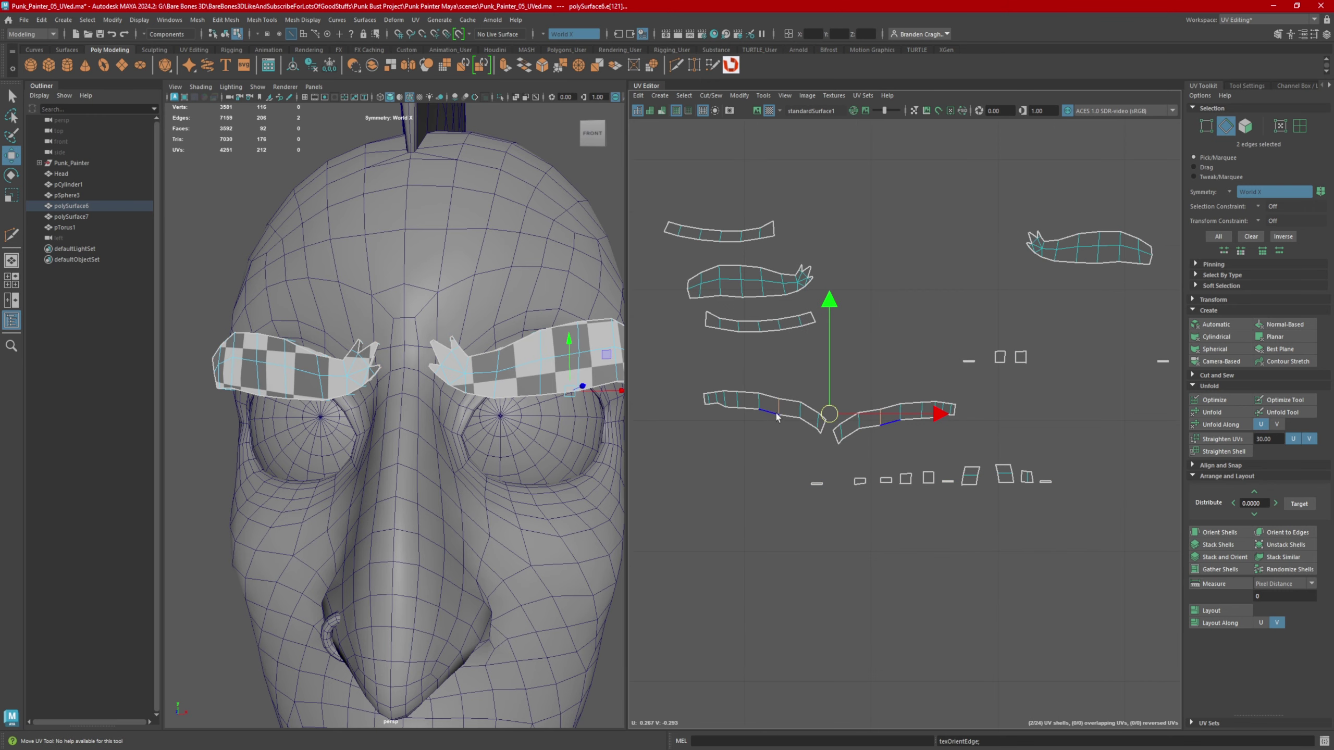
click(1287, 532)
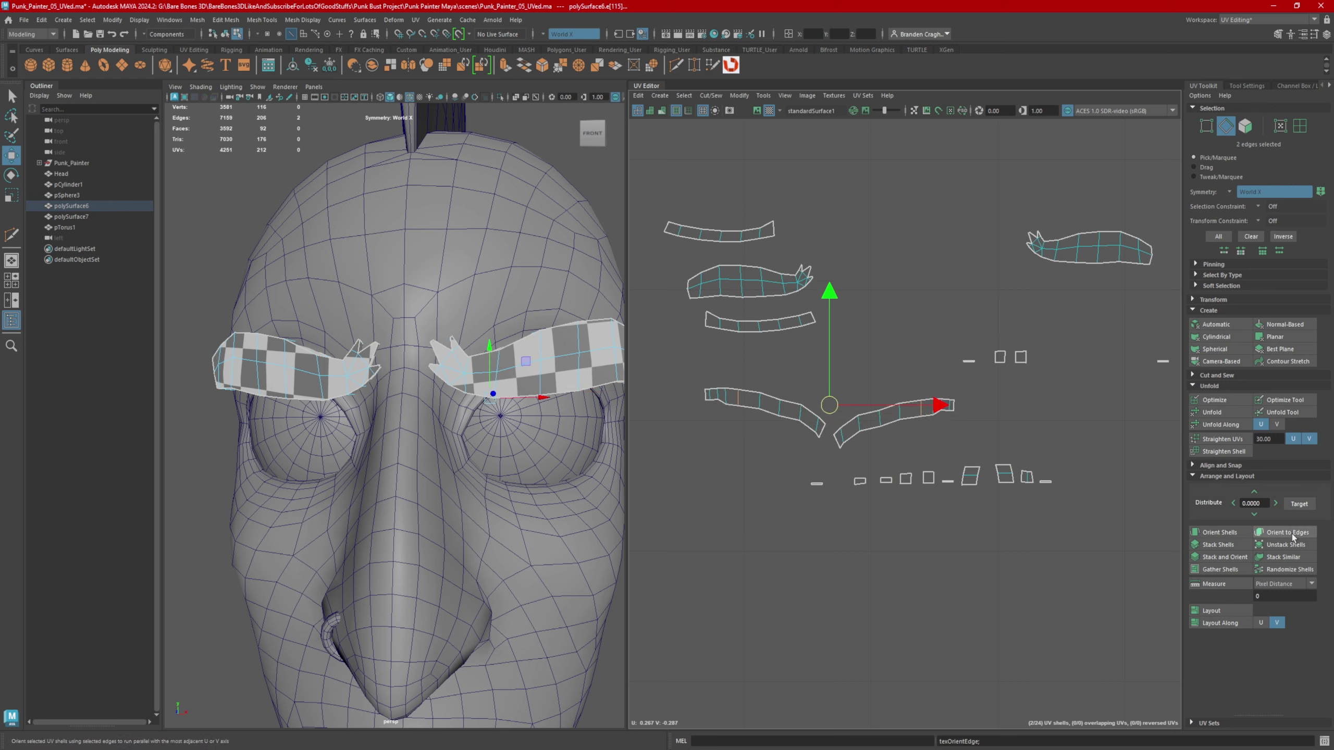
click(834, 440)
click(817, 425)
click(1286, 534)
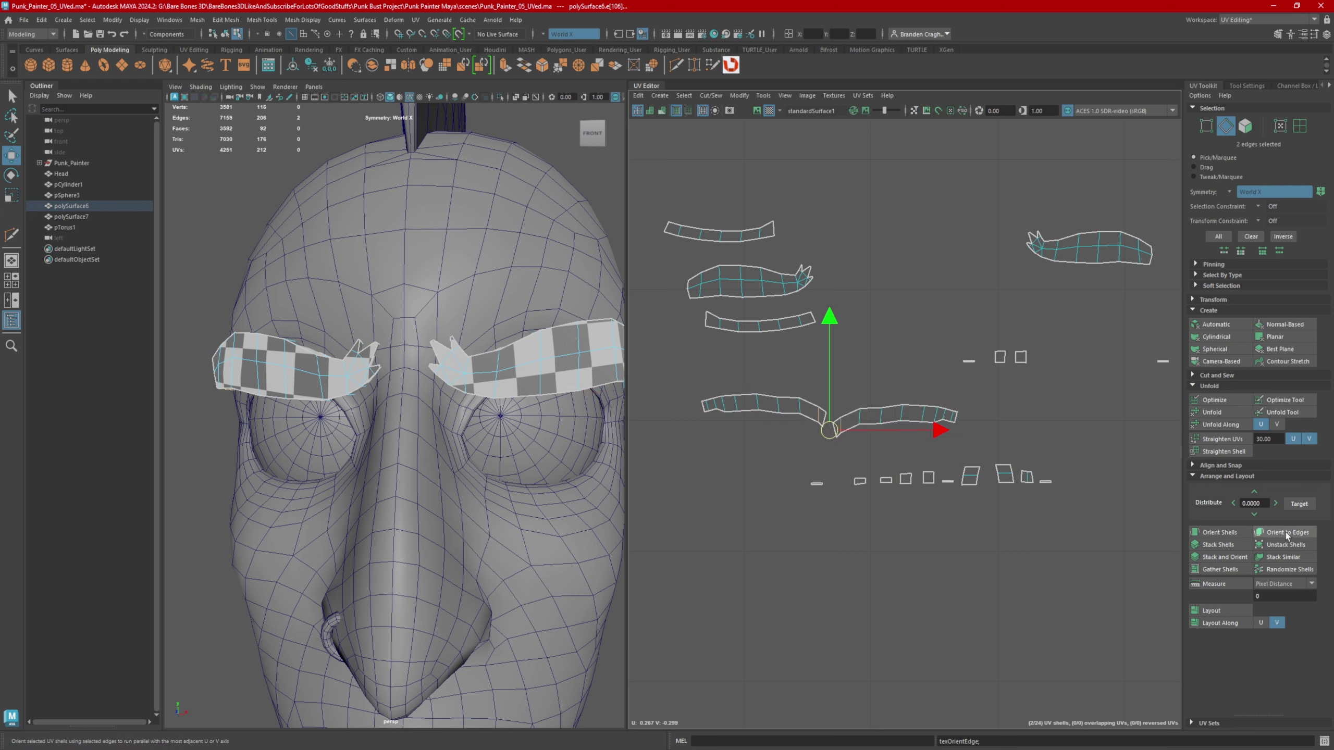
- Locate the larger small eyebrow shells on the bust by an edge selection, and inspect the overall eyebrow shell arrangement
alt+middle_drag(943, 411, 792, 400)
scroll(909, 412, down, 2)
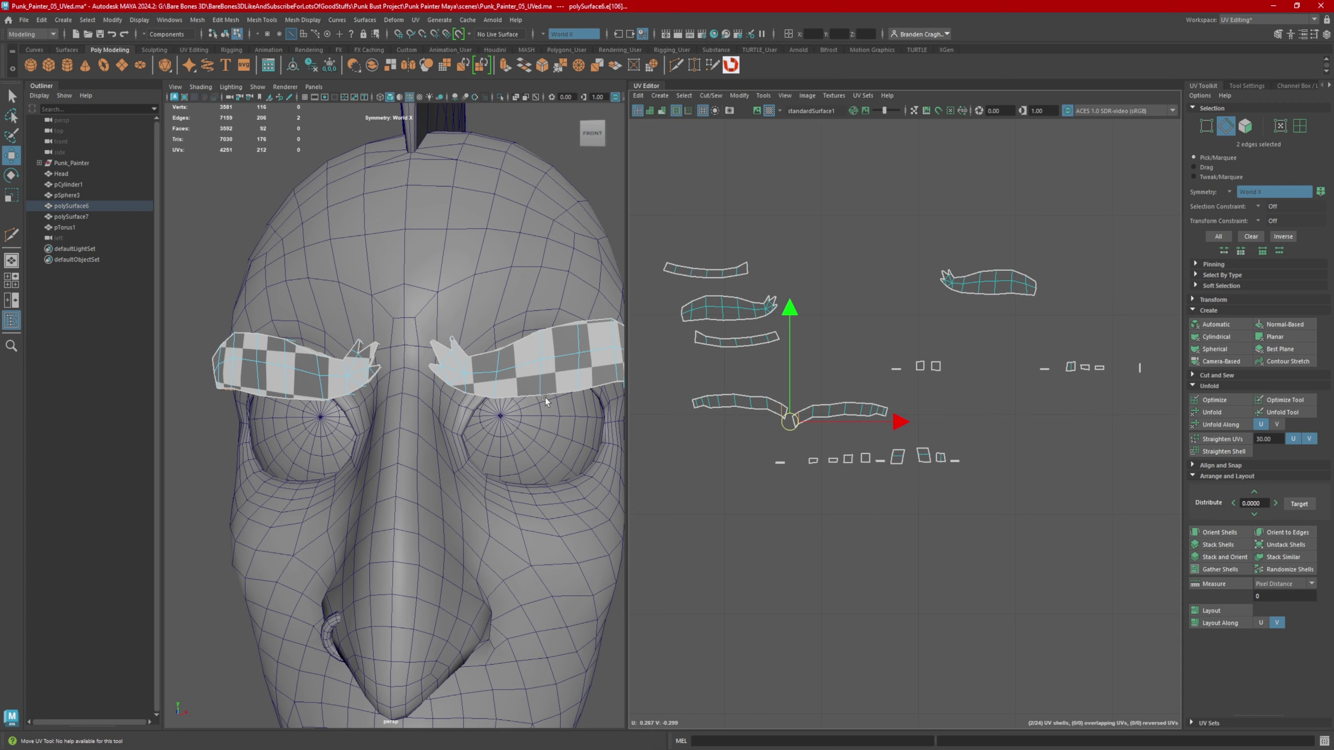
click(897, 456)
alt+drag(420, 388, 556, 386)
alt+middle_drag(556, 386, 388, 397)
scroll(486, 402, up, 4)
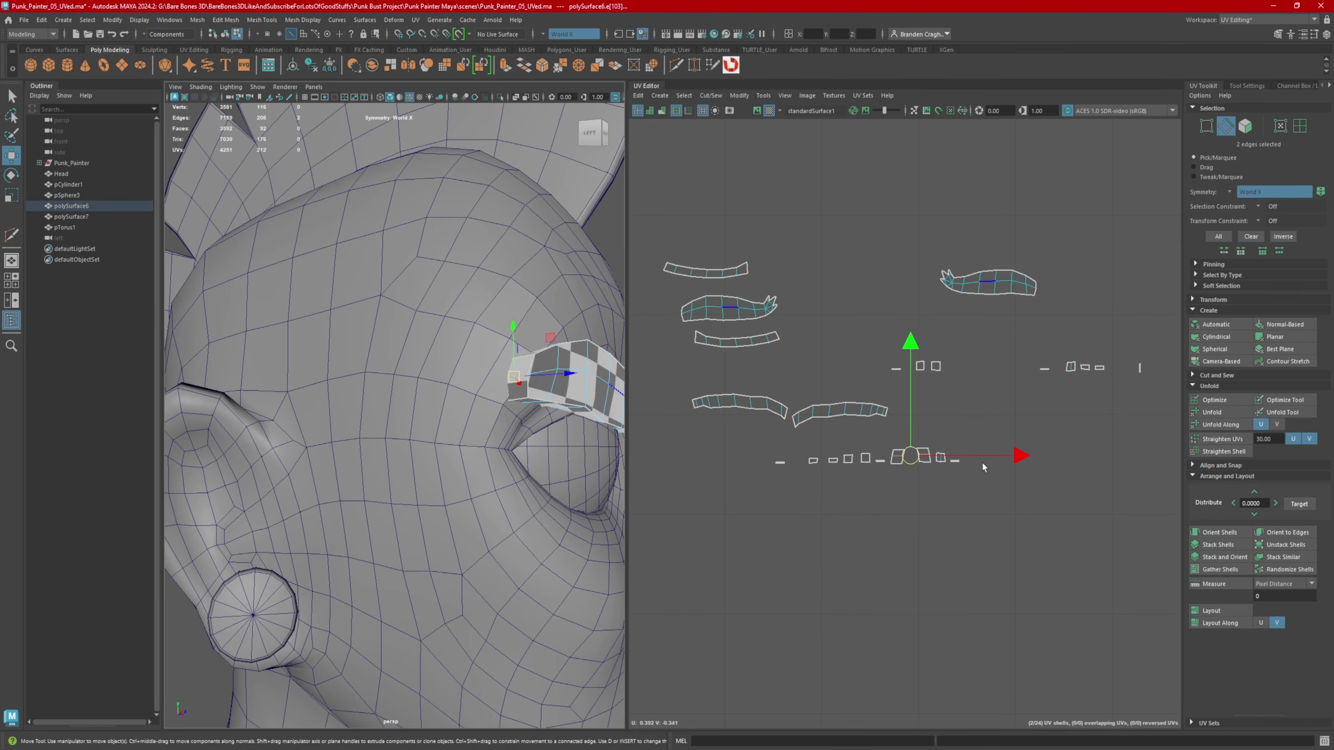
scroll(887, 423, down, 1)
alt+middle_drag(882, 420, 855, 385)
alt+middle_drag(796, 328, 834, 367)
right_drag(795, 333, 749, 318)
scroll(747, 349, down, 4)
scroll(527, 380, down, 5)
alt+drag(527, 380, 465, 363)
alt+middle_drag(518, 268, 522, 219)
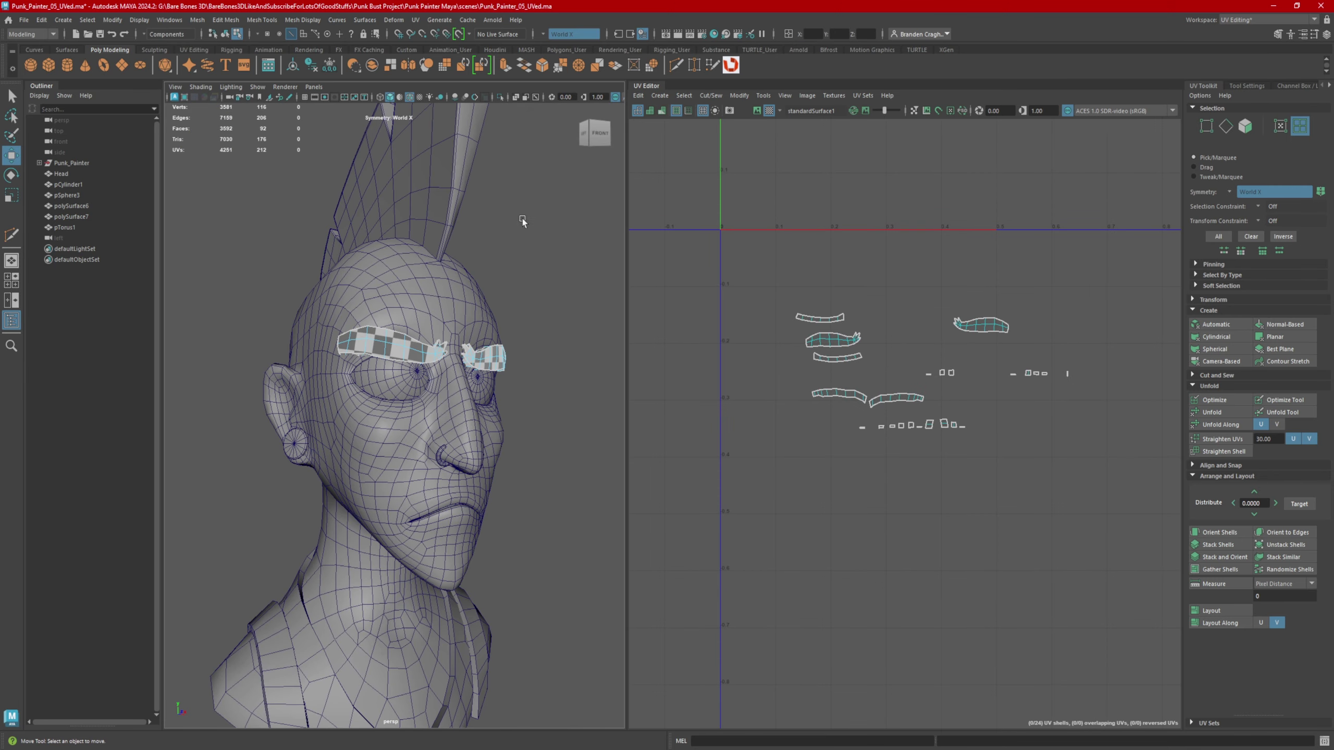
- Select every object of the bust to show the complete UV layout together with the eyebrow shells
right_drag(486, 298, 502, 283)
scroll(471, 298, down, 5)
drag(295, 294, 476, 521)
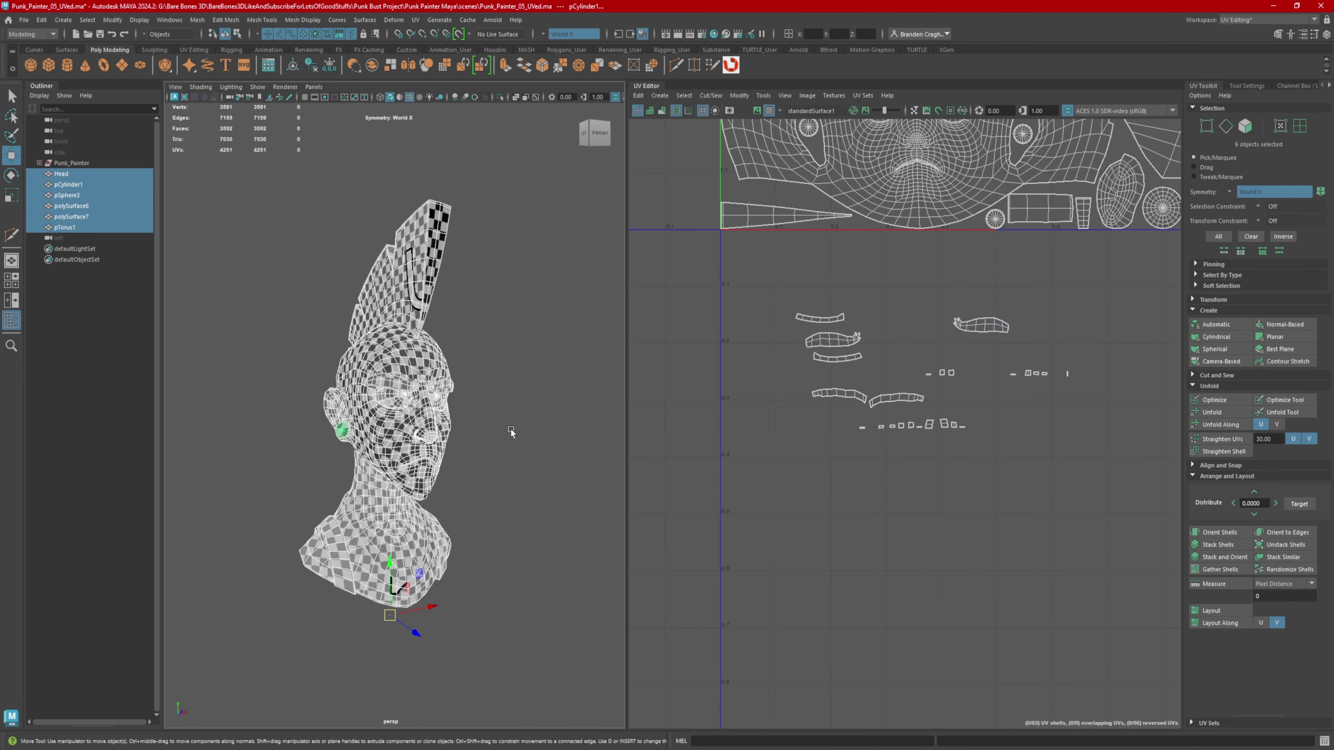
alt+drag(511, 430, 593, 420)
scroll(828, 345, down, 2)
alt+middle_drag(819, 318, 749, 585)
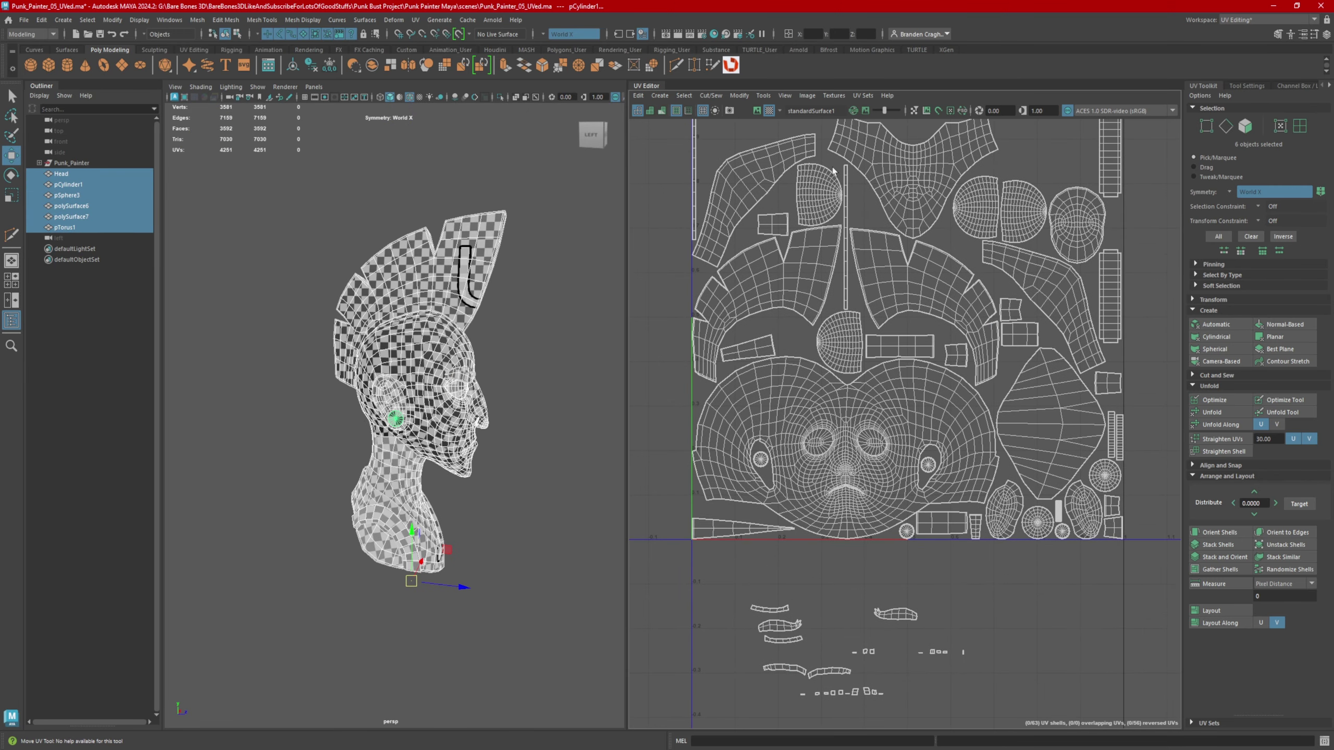
- Check the full layout with the checker texture shown and hidden, and examine the checker direction around the bust
click(770, 110)
click(769, 111)
click(756, 111)
alt+middle_drag(790, 155, 799, 236)
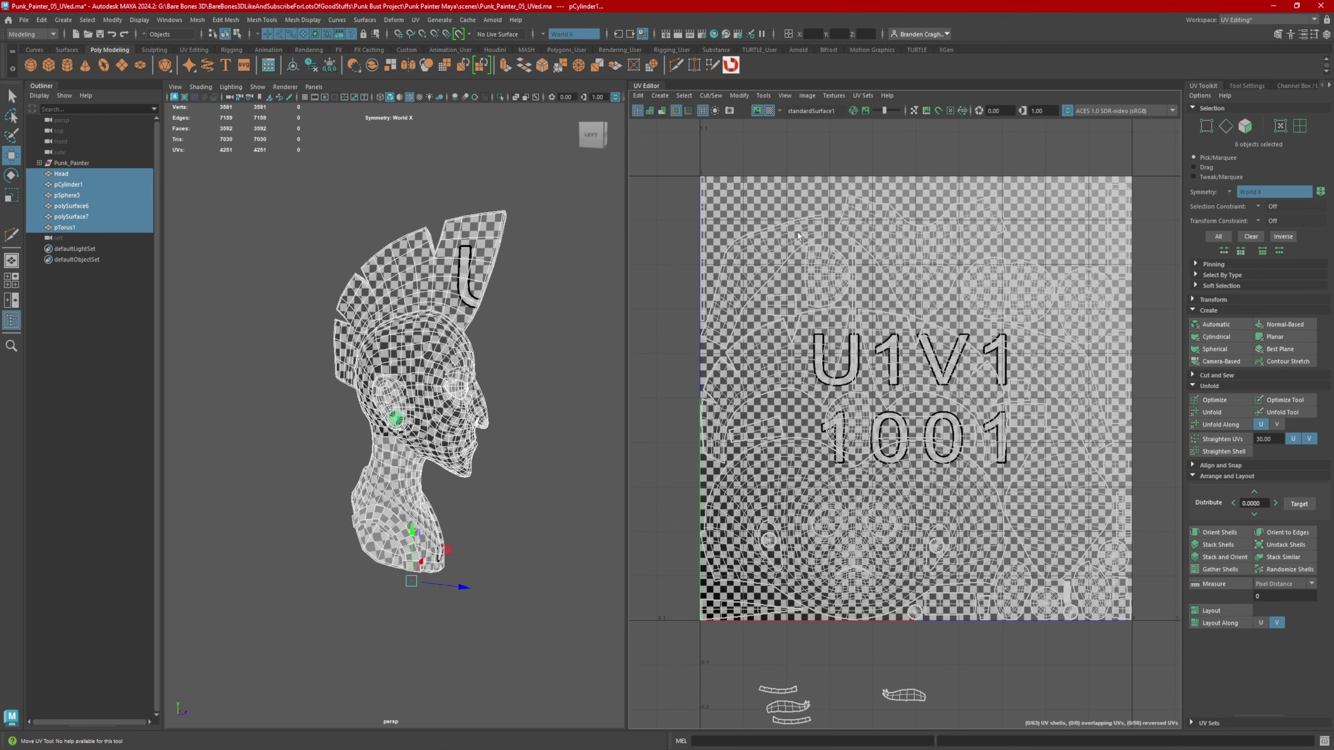
click(757, 112)
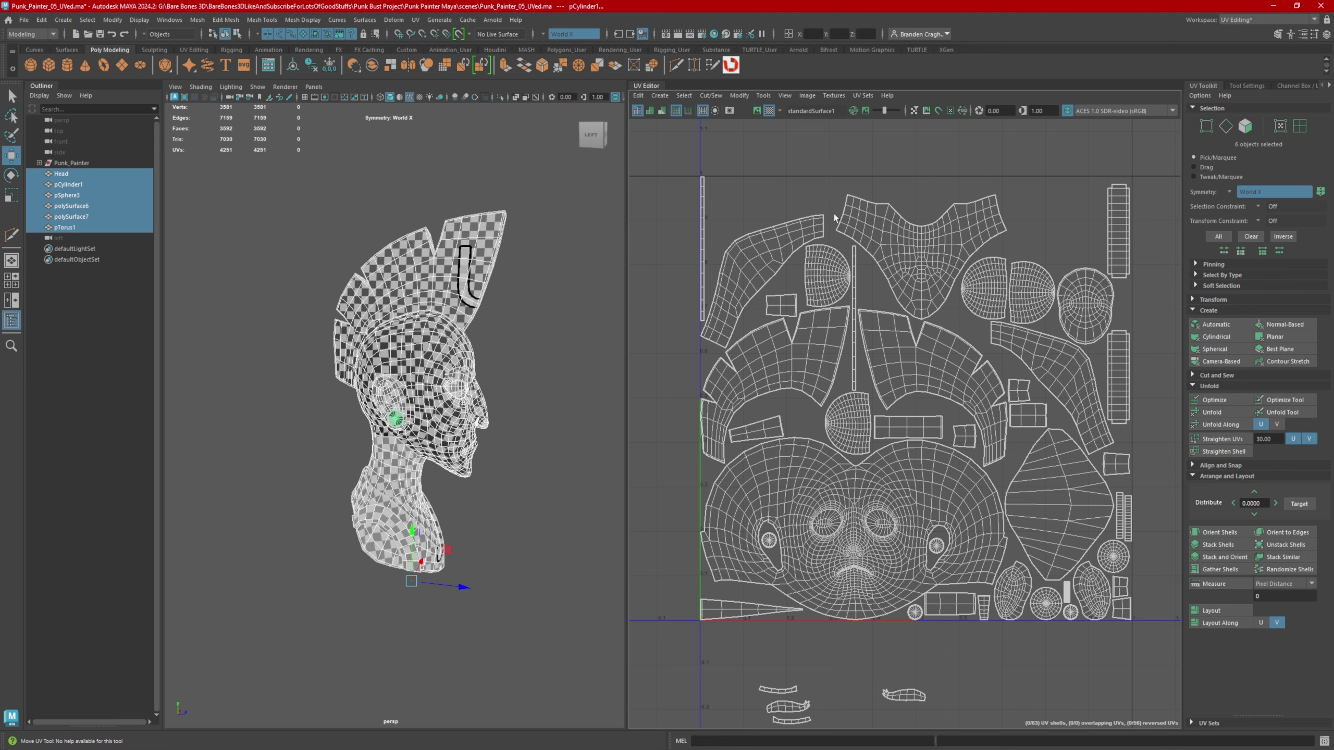
alt+drag(466, 359, 395, 231)
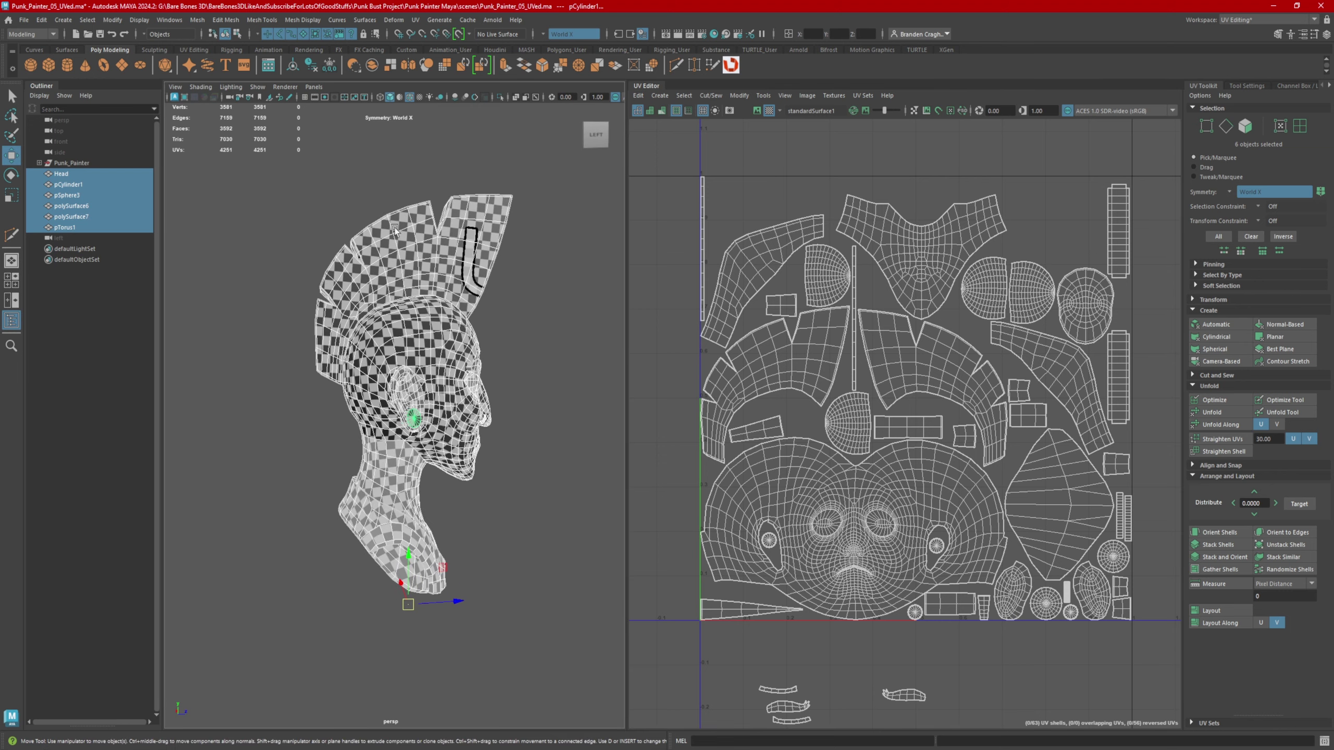
alt+drag(448, 398, 427, 436)
scroll(385, 339, up, 4)
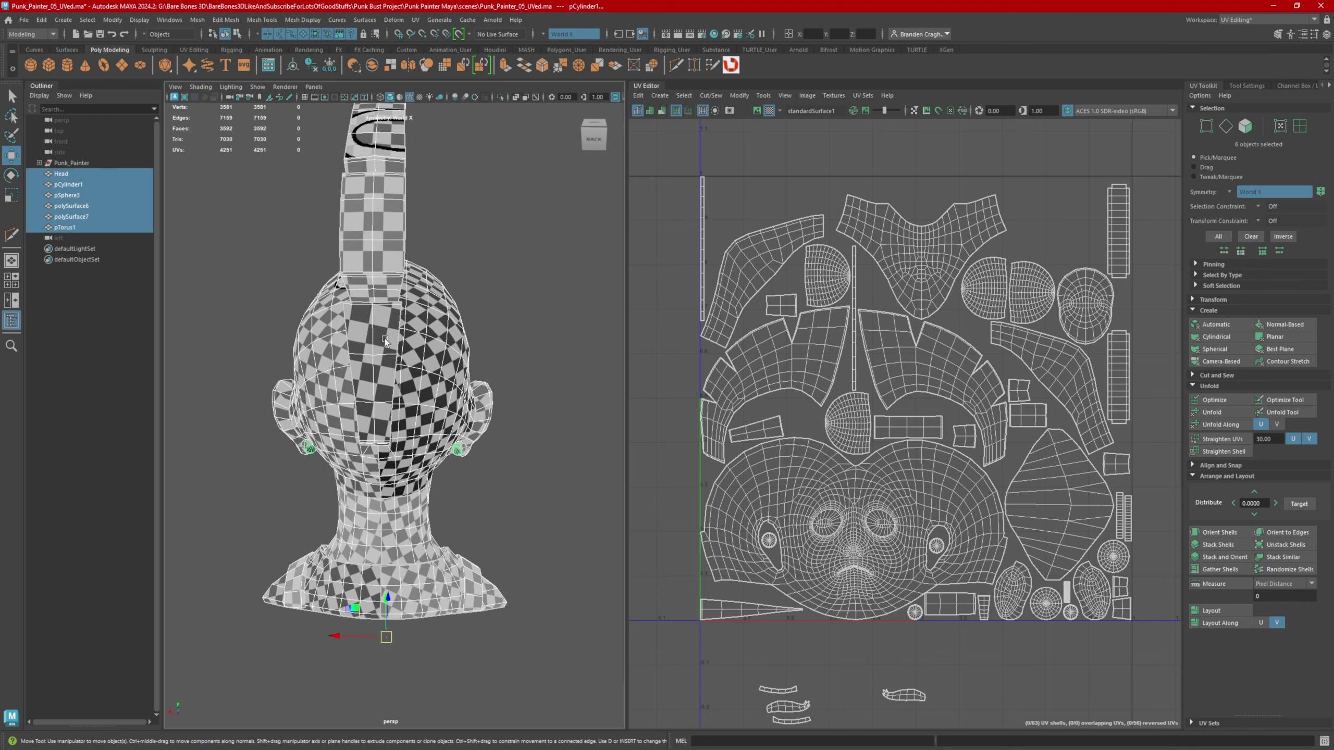
- Rotate the tapered strip shell from the back of the head about 90 degrees so it stands upright
right_drag(389, 349, 371, 330)
click(370, 330)
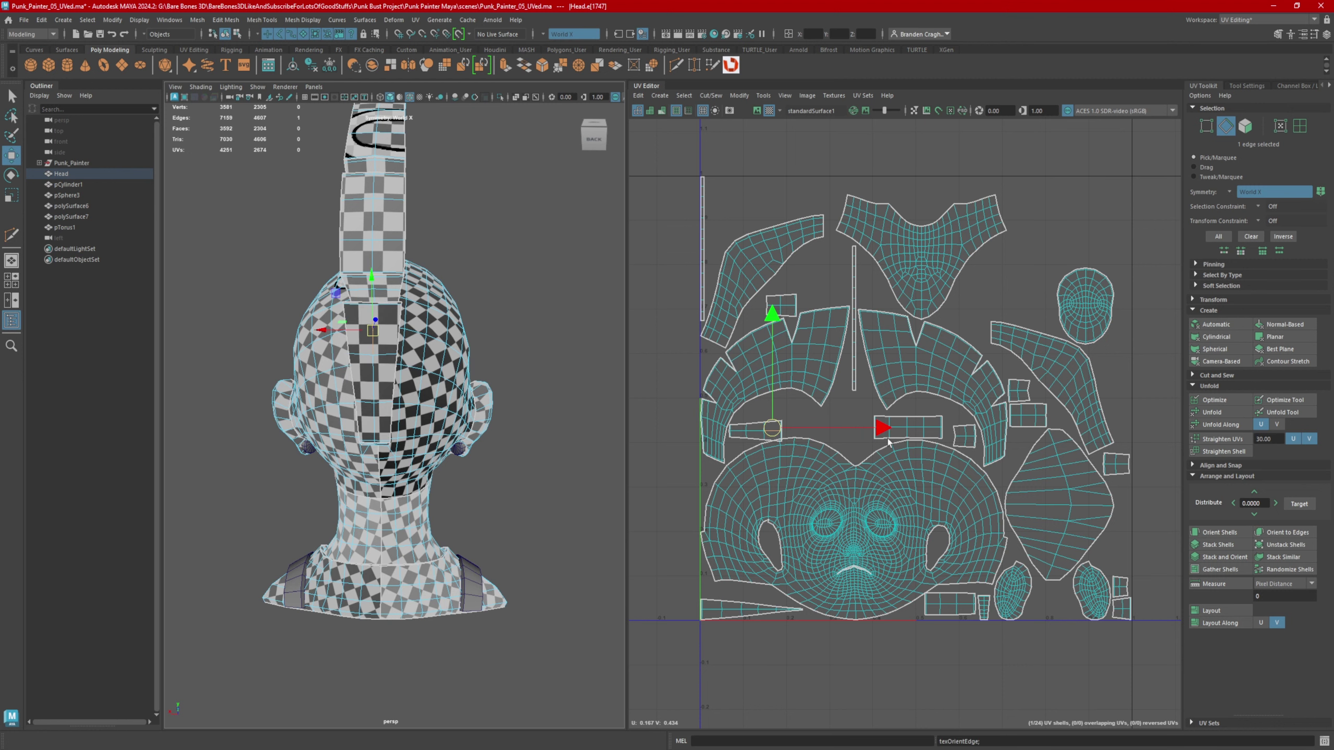
scroll(824, 608, up, 2)
right_click(801, 356)
right_drag(802, 357, 755, 339)
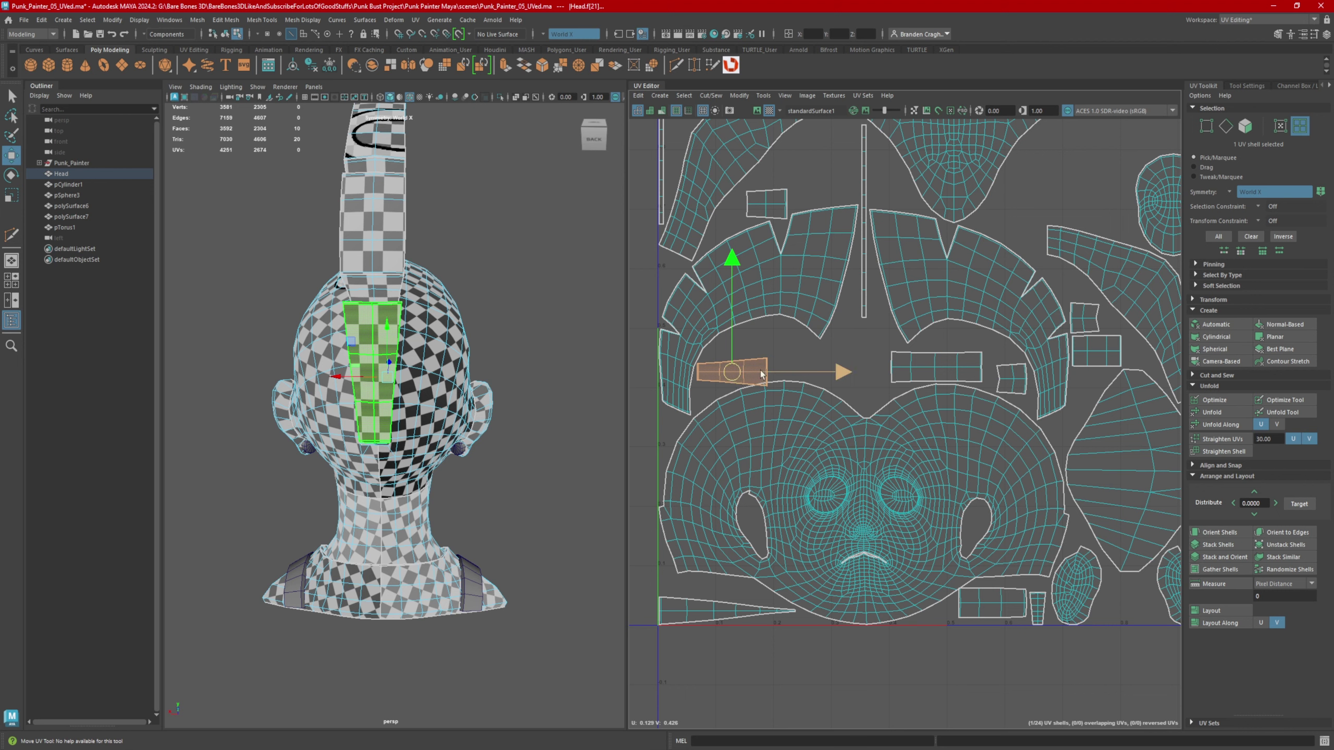
key(e)
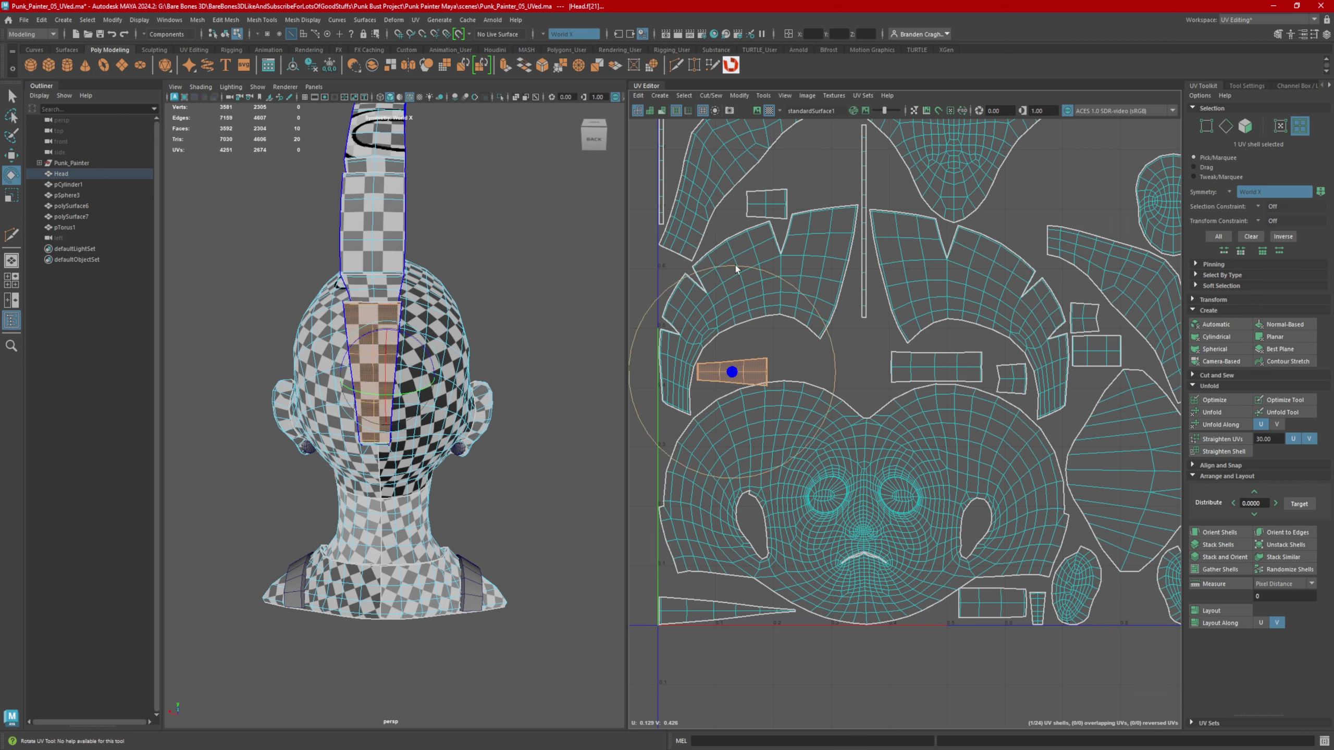
drag(736, 269, 688, 377)
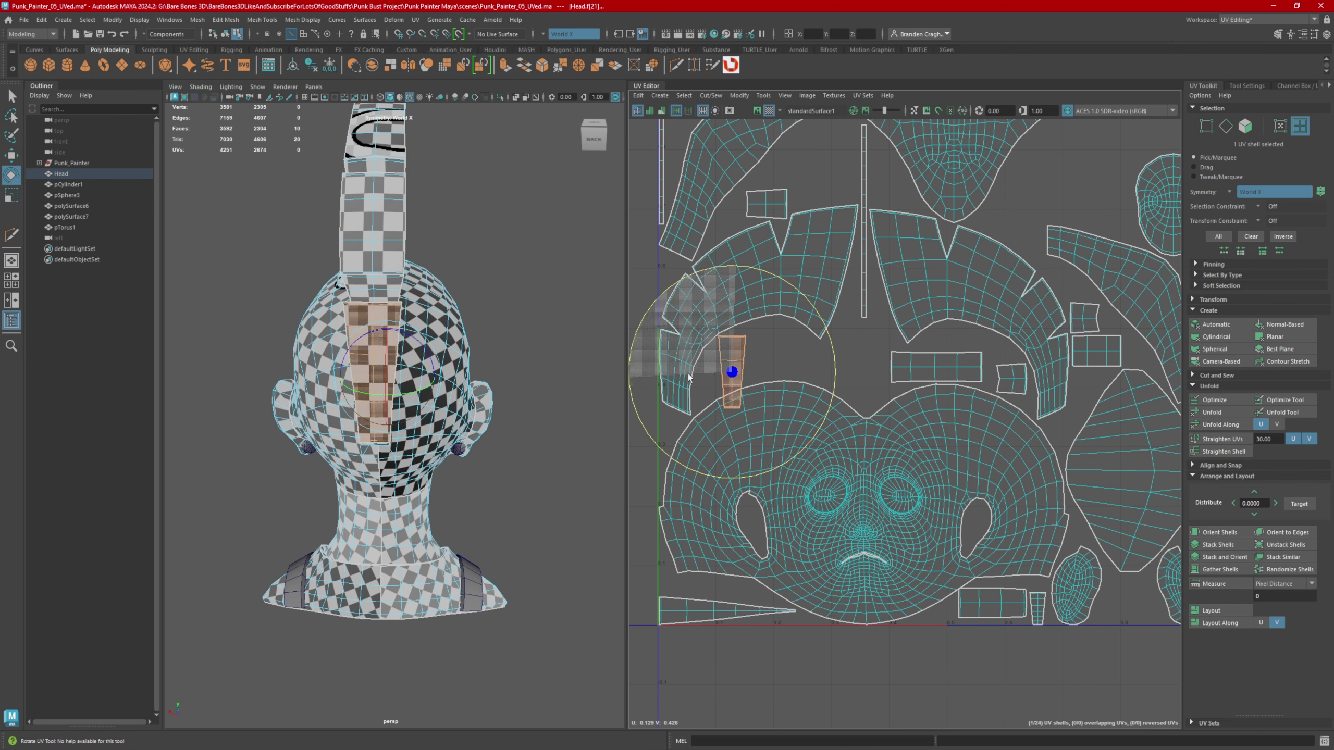
- Rotate the long rectangular mohawk shell and the two small shells above and beside it about 90 degrees
click(934, 367)
alt+middle_drag(495, 269, 503, 324)
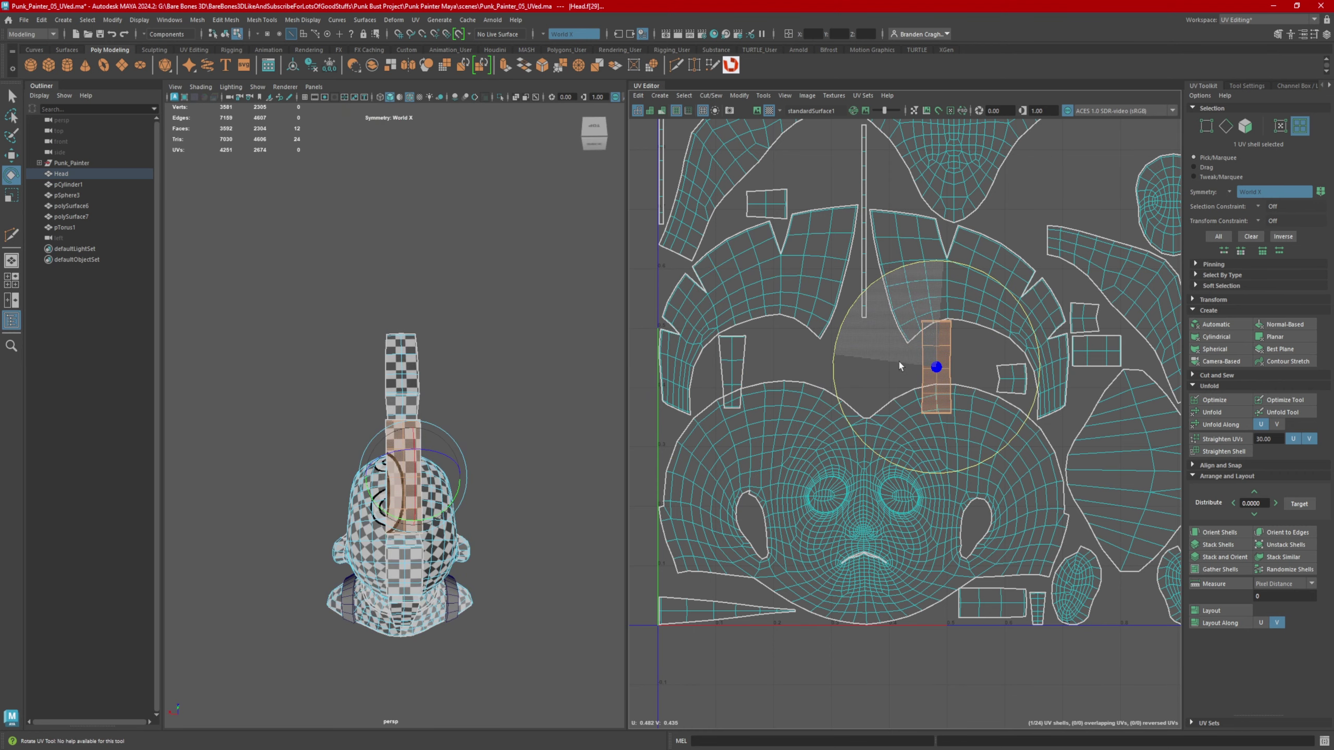
alt+drag(476, 393, 484, 431)
alt+middle_drag(795, 405, 807, 491)
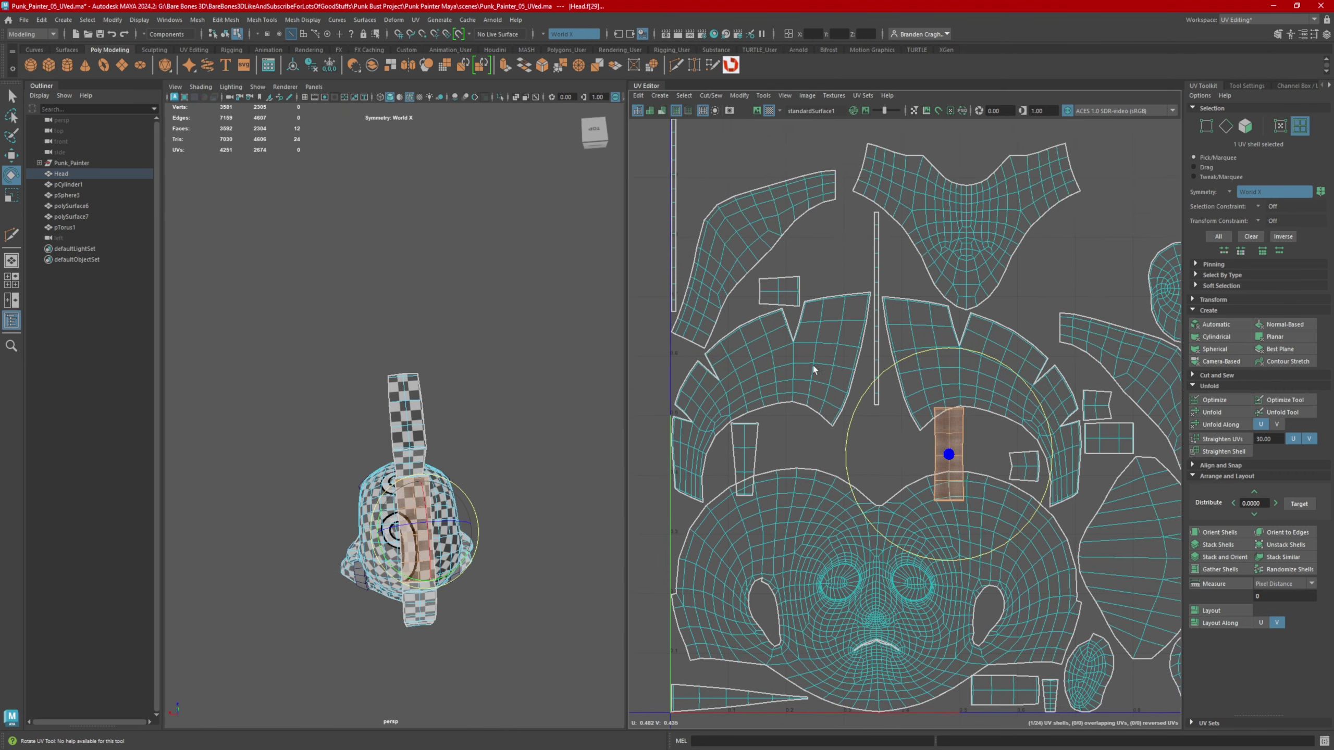
click(780, 292)
drag(782, 186, 685, 287)
alt+right_drag(1082, 420, 945, 401)
click(873, 414)
drag(893, 307, 767, 399)
- Rotate the five small mohawk strip shells along the right part of the UV square about 90 degrees
click(972, 382)
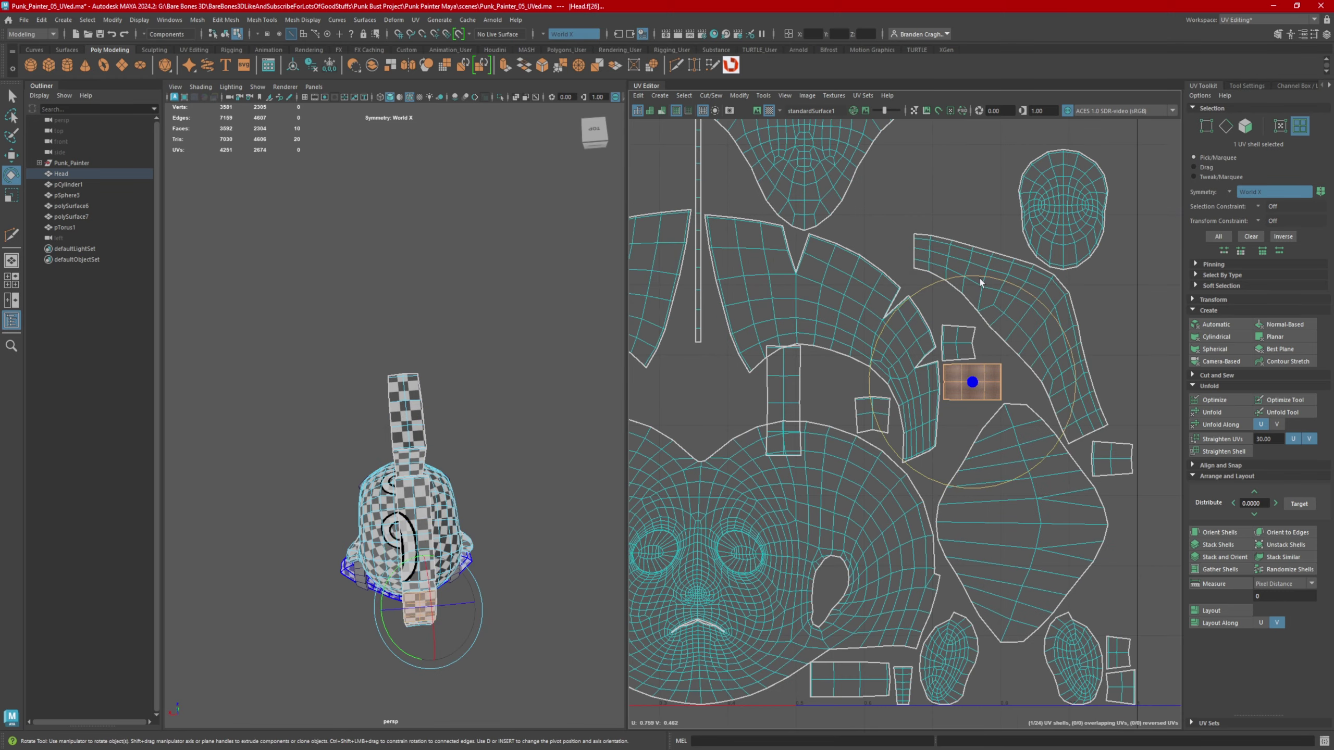
drag(980, 278, 1073, 388)
click(958, 345)
drag(960, 239, 986, 256)
click(1112, 459)
drag(1112, 354, 1199, 453)
click(1118, 653)
drag(1119, 547, 1206, 640)
click(1121, 687)
drag(1121, 582, 1035, 662)
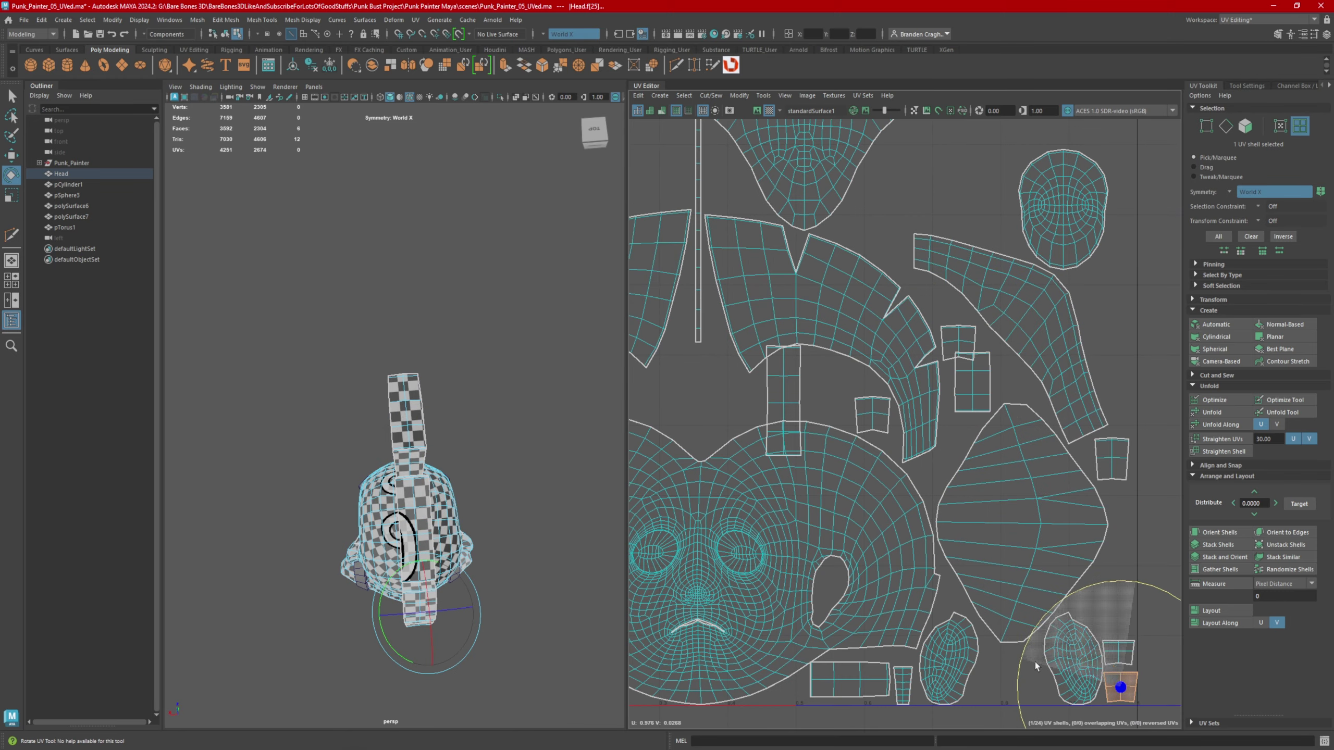
- Rotate the rectangular shell beneath the face and the long pointed shell in the lower-left corner about 90 degrees
click(850, 679)
drag(850, 574, 953, 668)
alt+right_drag(1032, 439, 994, 439)
click(968, 477)
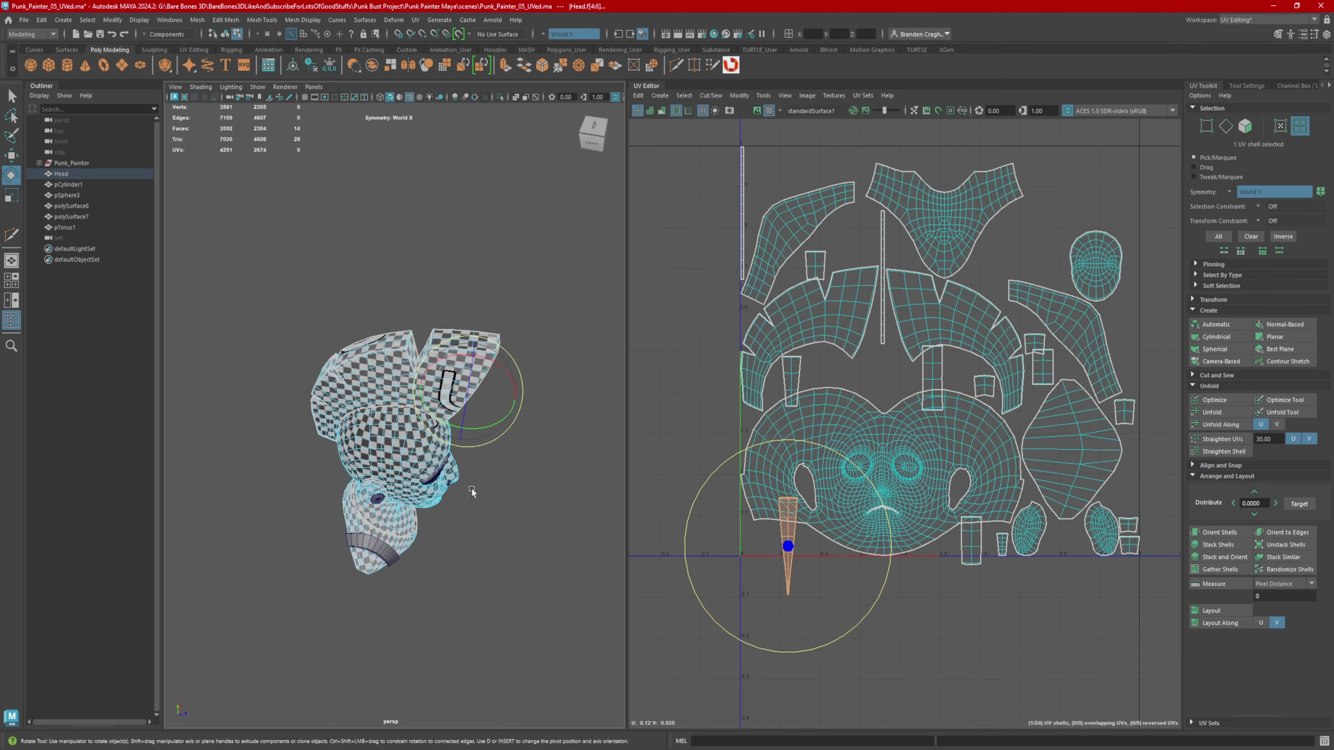
right_drag(405, 377, 441, 347)
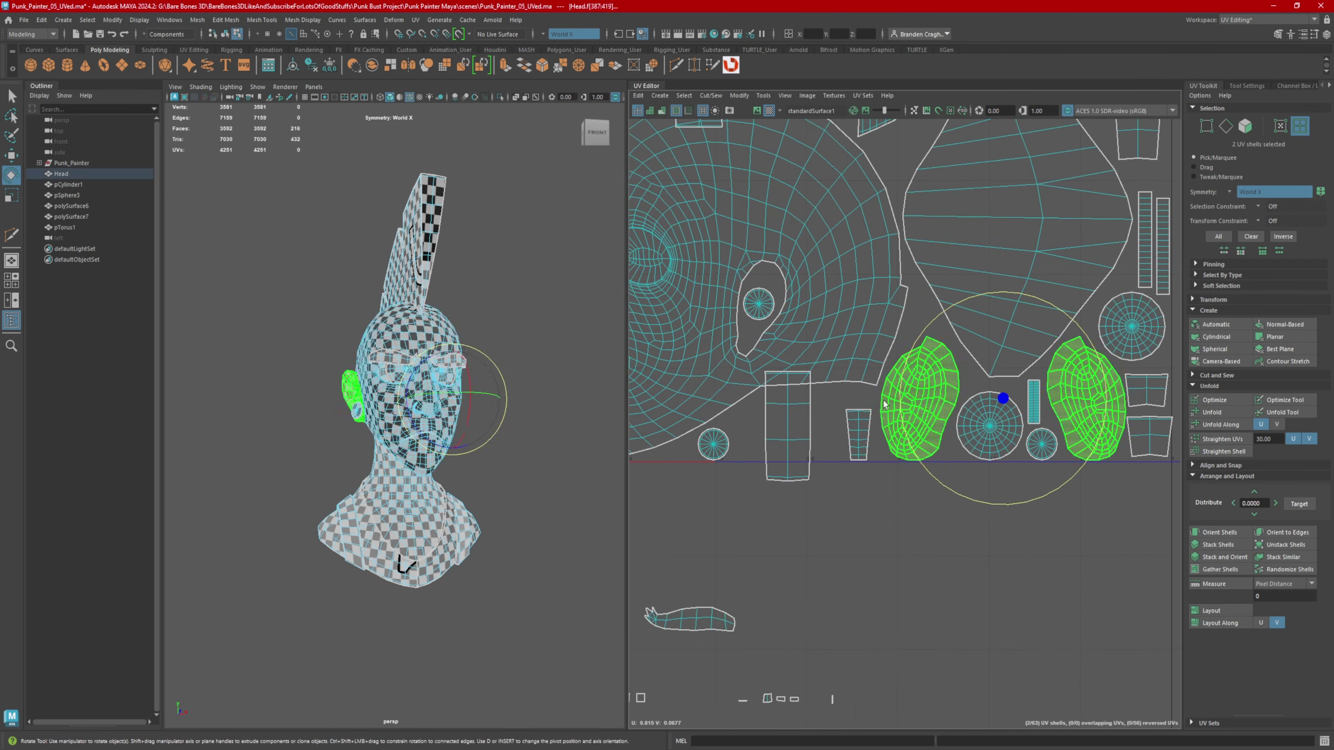
- Select all the UV shells, repack them into the UV tile, and turn off the checker texture display
click(399, 351)
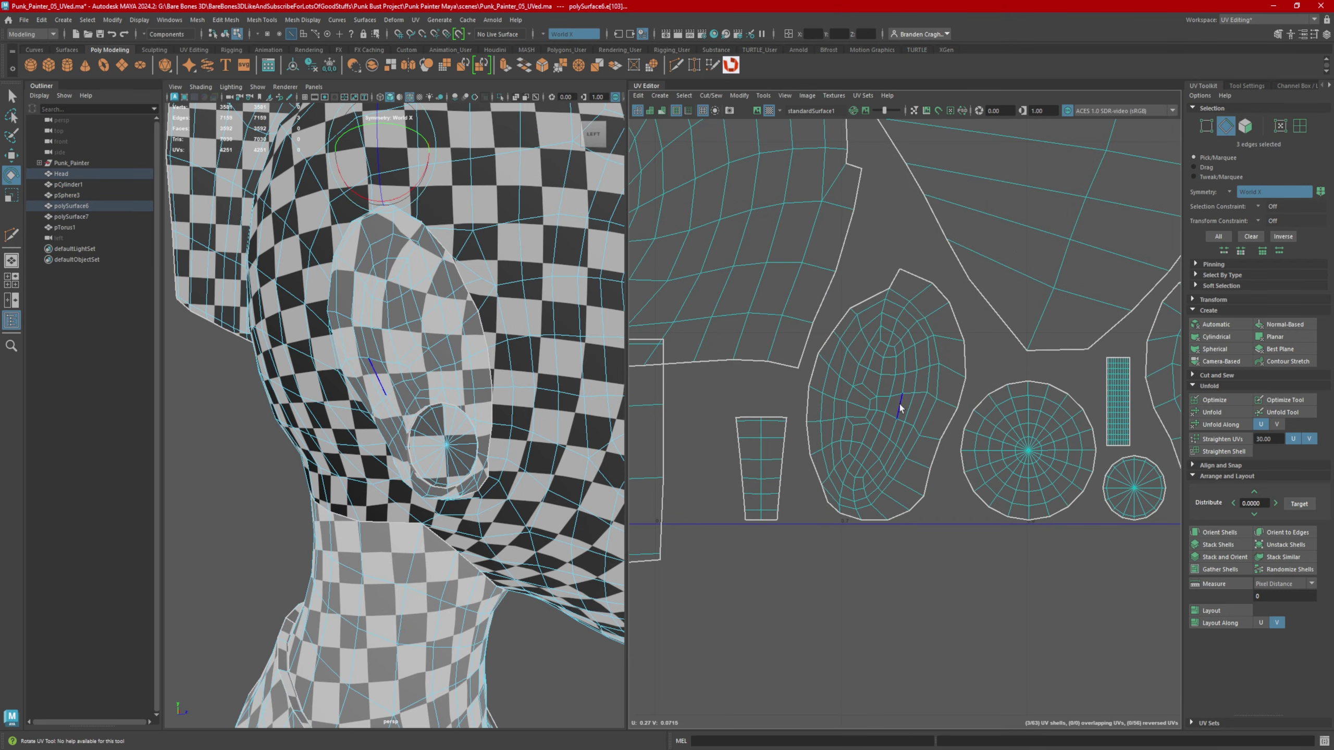
click(903, 381)
scroll(913, 396, down, 2)
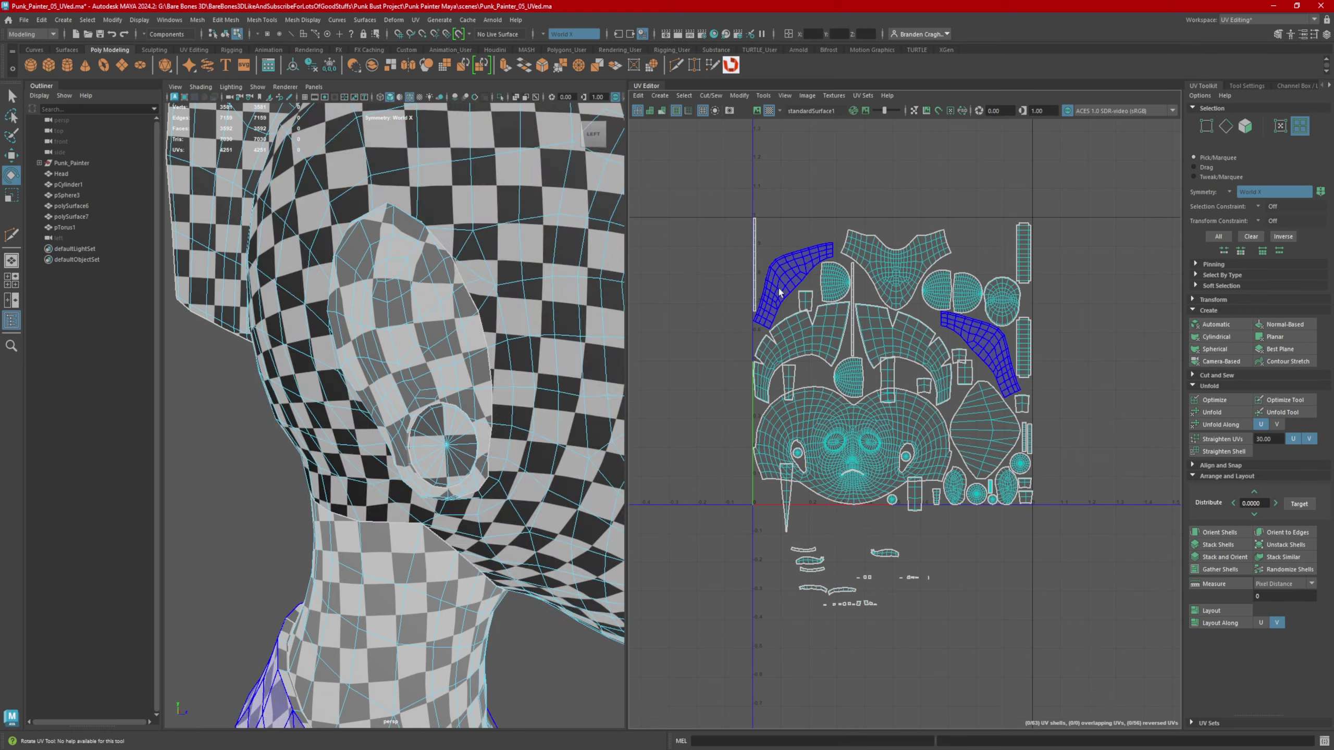
drag(750, 226, 1041, 581)
click(769, 110)
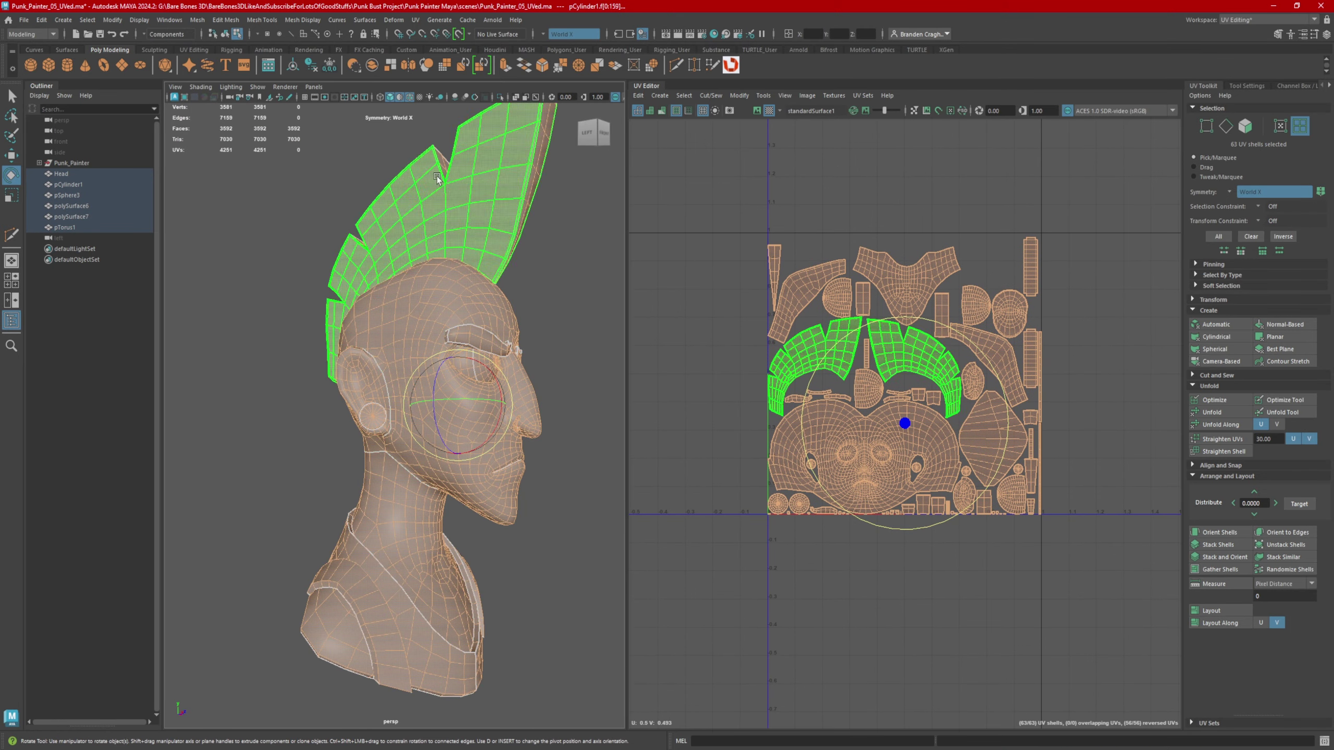
- Return to object mode and select every mesh of the bust to show the full UV layout
alt+drag(499, 294, 415, 305)
right_drag(550, 333, 598, 318)
click(441, 410)
scroll(442, 410, down, 3)
drag(299, 212, 467, 582)
alt+middle_drag(841, 386, 846, 340)
scroll(886, 363, up, 1)
key(w)
scroll(890, 391, up, 1)
alt+middle_drag(939, 380, 953, 400)
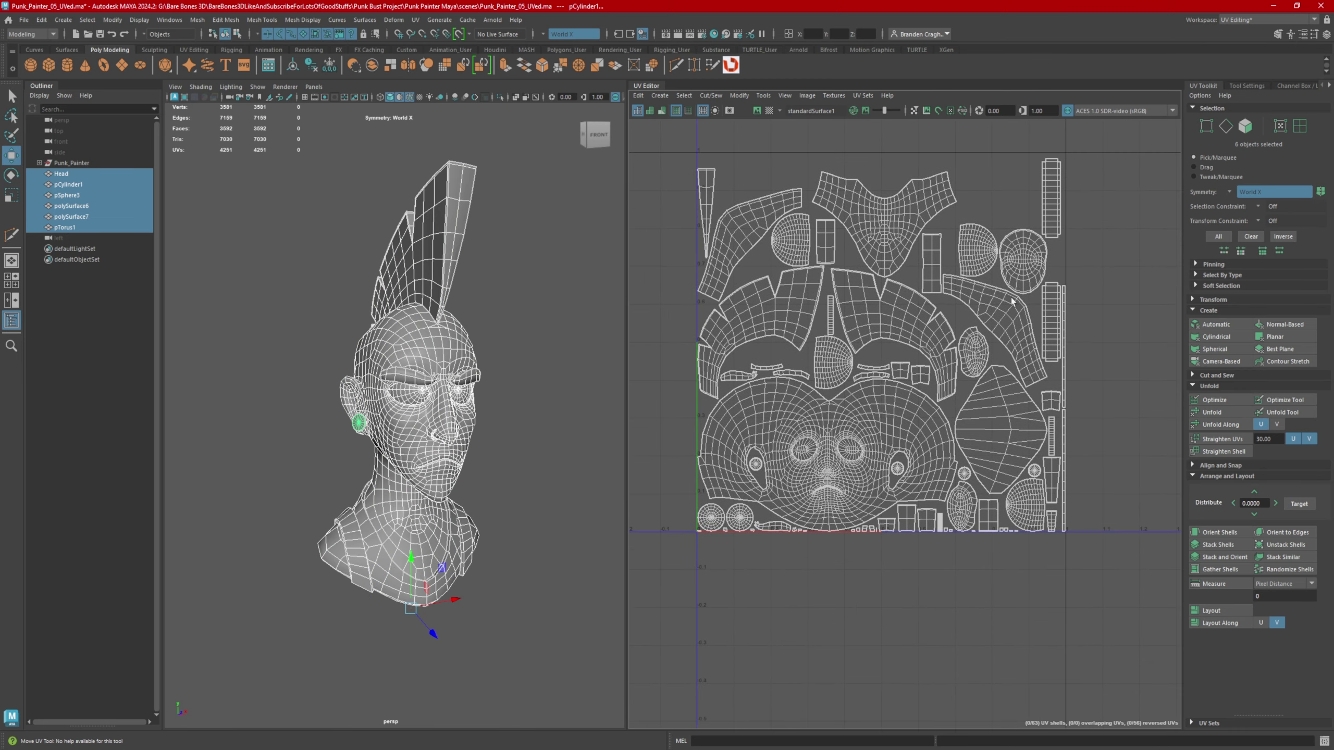
- Rotate the large diamond-shaped UV shell of the bust's underside by about a quarter turn
right_drag(995, 457, 1021, 481)
click(1000, 431)
alt+drag(410, 504, 651, 389)
key(e)
drag(1009, 327, 897, 427)
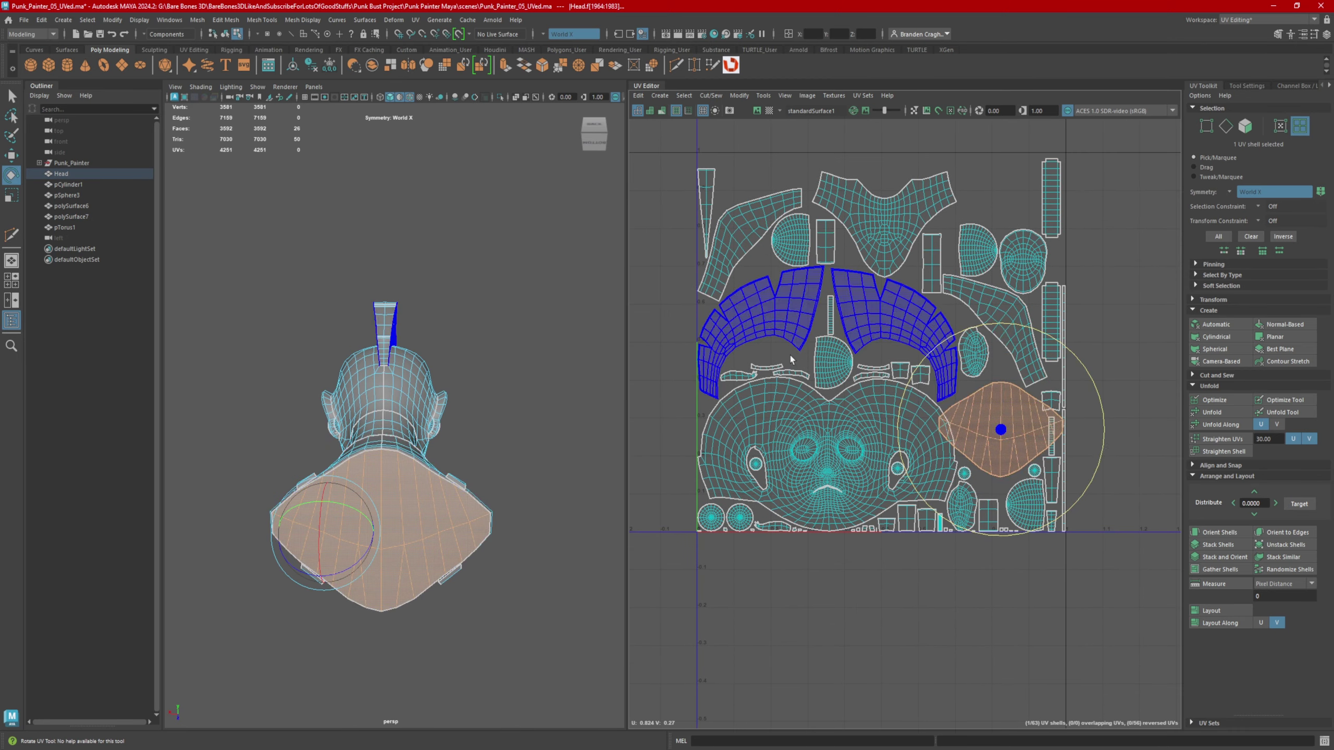
- With symmetry off, rotate the two curved shirt UV shells and move them below the UV tile
click(751, 231)
alt+drag(400, 326, 593, 420)
drag(956, 227, 807, 370)
key(w)
drag(533, 301, 530, 341)
drag(872, 288, 890, 620)
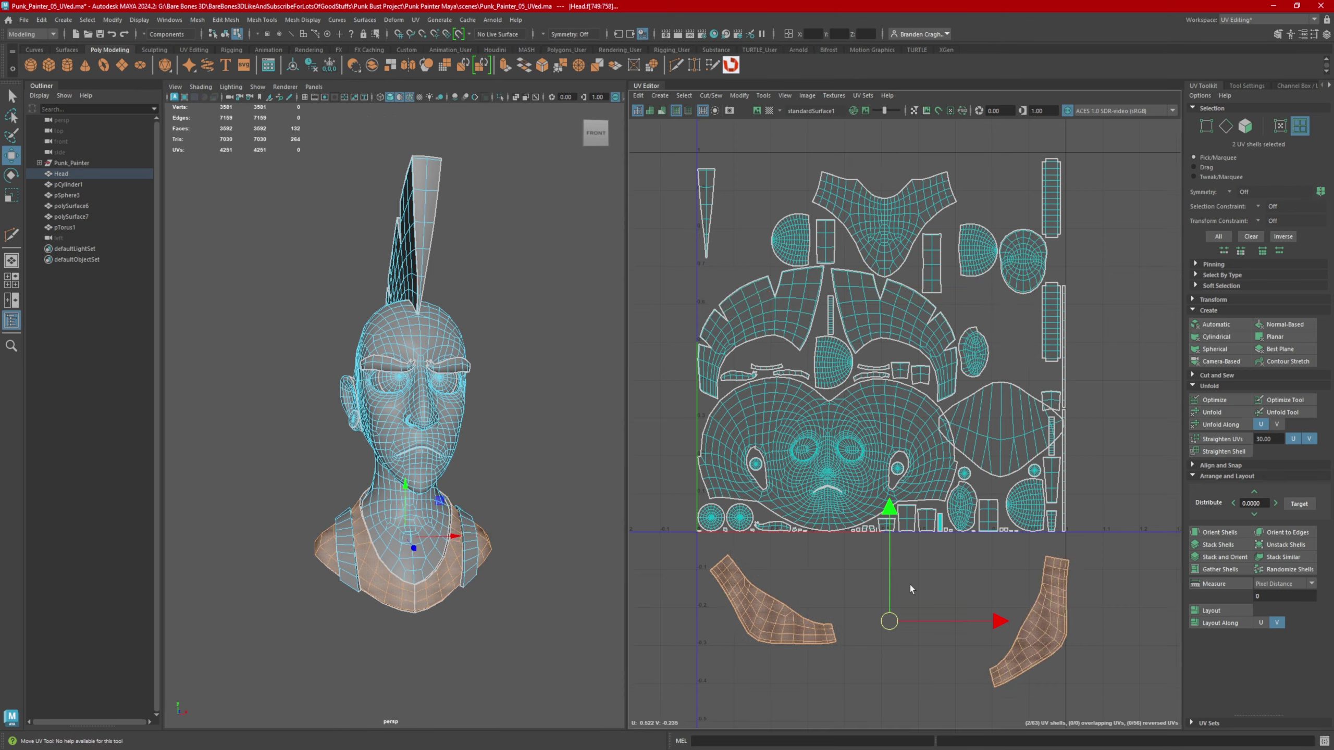
- Rotate the two shirt shells to mirror each other and bring one close beside the other below the tile
alt+middle_drag(912, 589, 865, 404)
key(e)
drag(846, 330, 859, 390)
click(735, 389)
key(w)
alt+middle_drag(860, 390, 878, 546)
scroll(871, 473, down, 2)
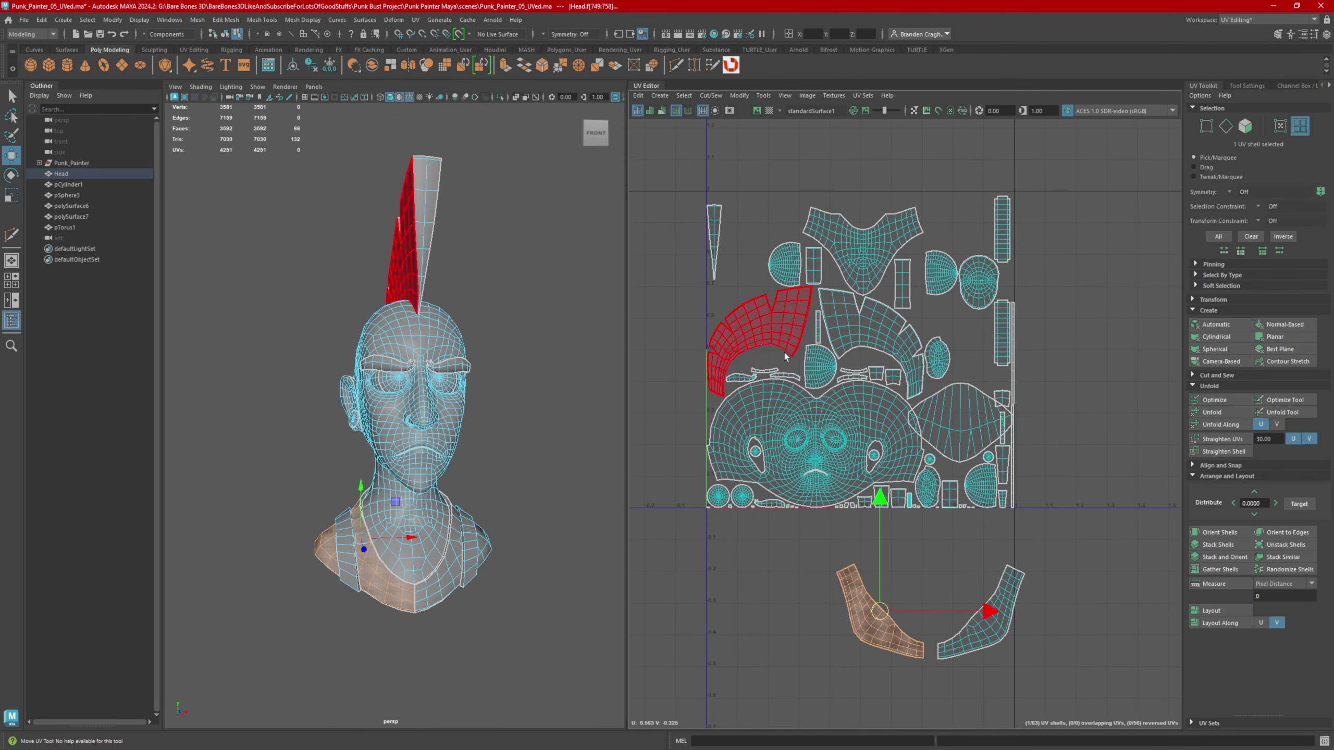
- Select the UV shell of one mohawk side and save the scene
click(782, 336)
alt+drag(452, 294, 525, 326)
key(ctrl+s)
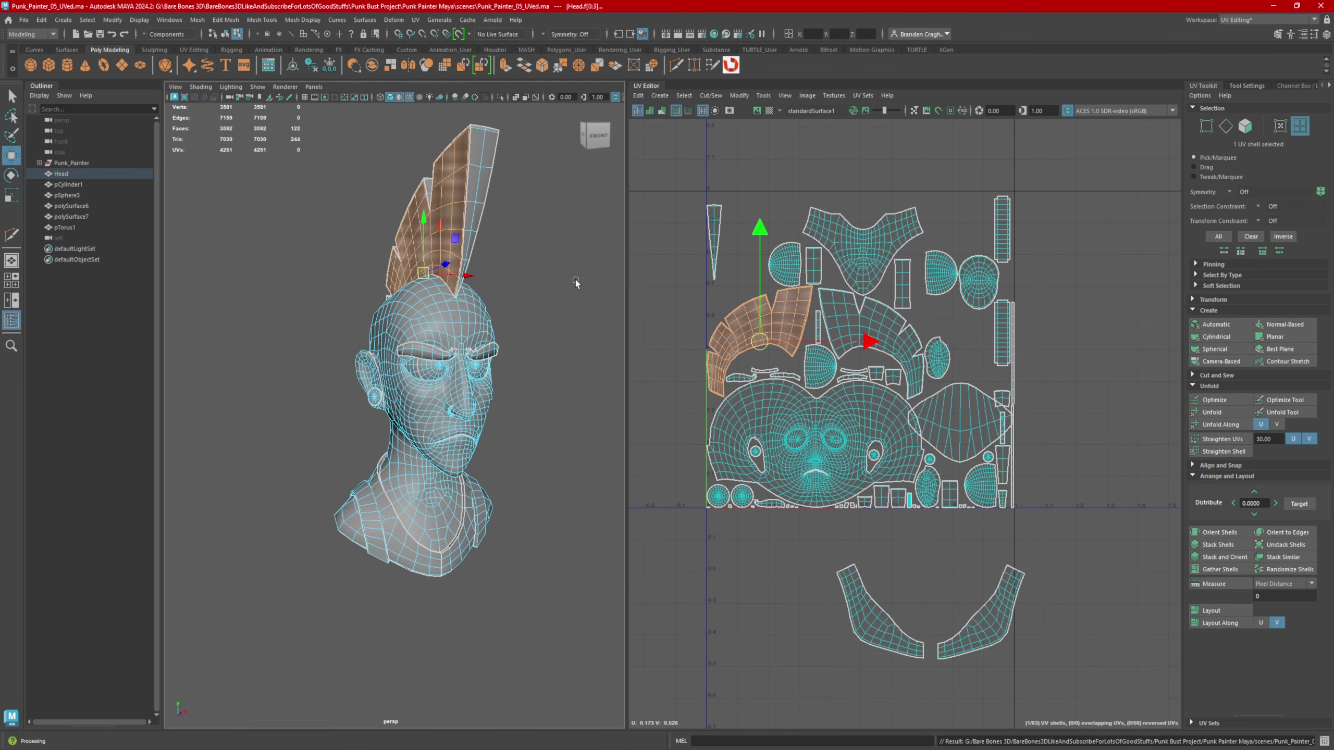
alt+drag(523, 299, 462, 272)
click(446, 234)
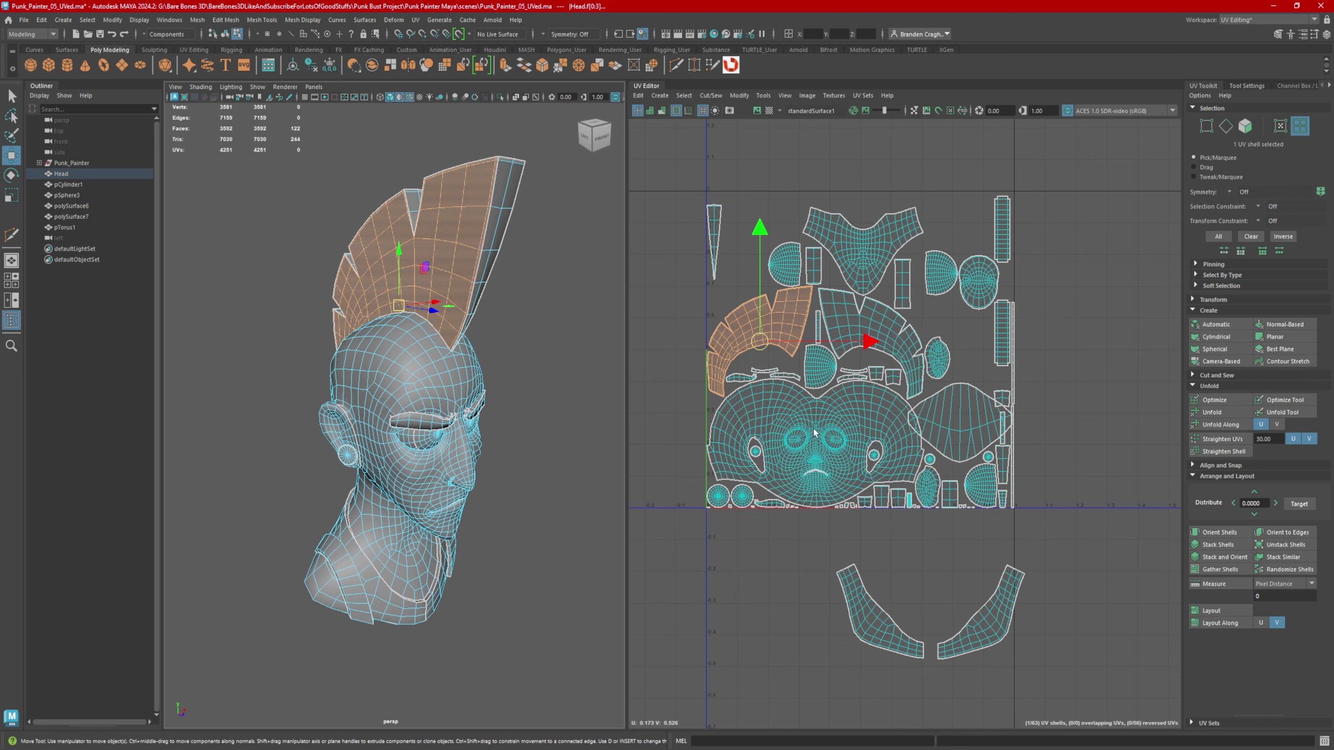
alt+drag(420, 284, 453, 264)
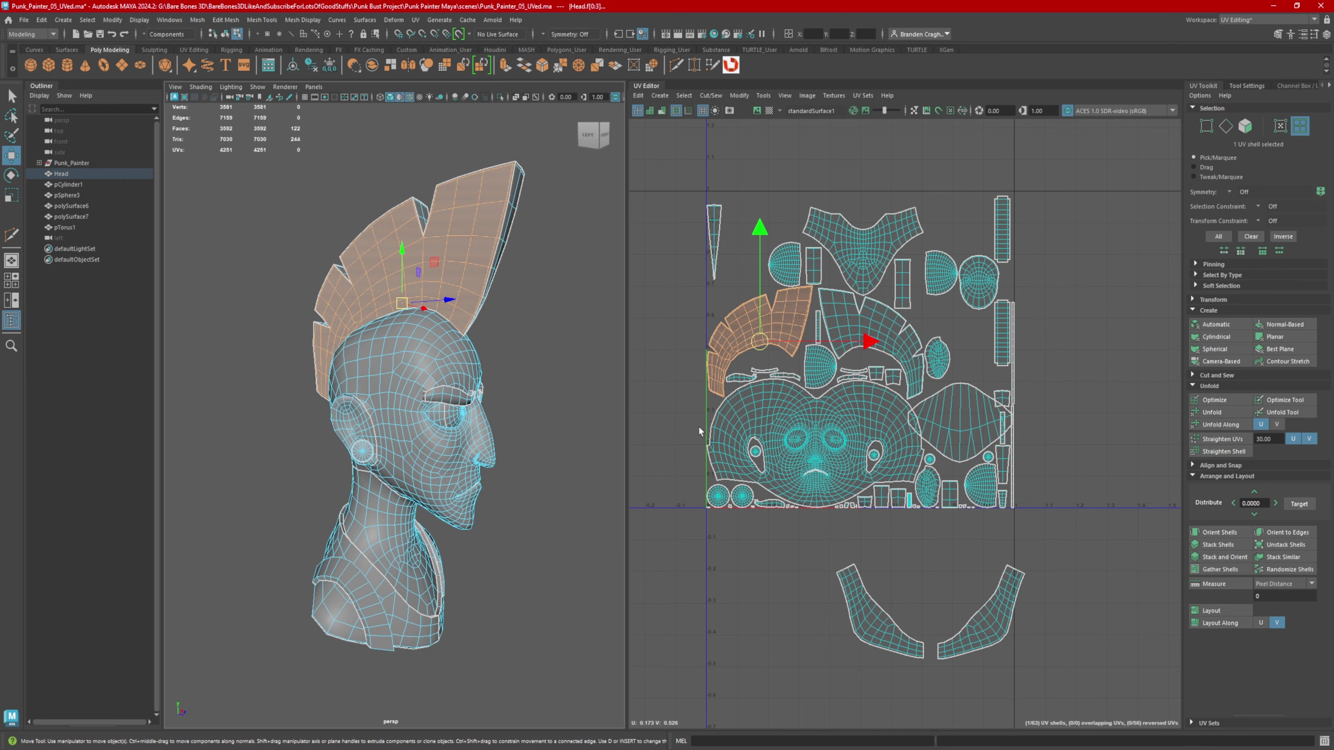
alt+drag(430, 391, 474, 392)
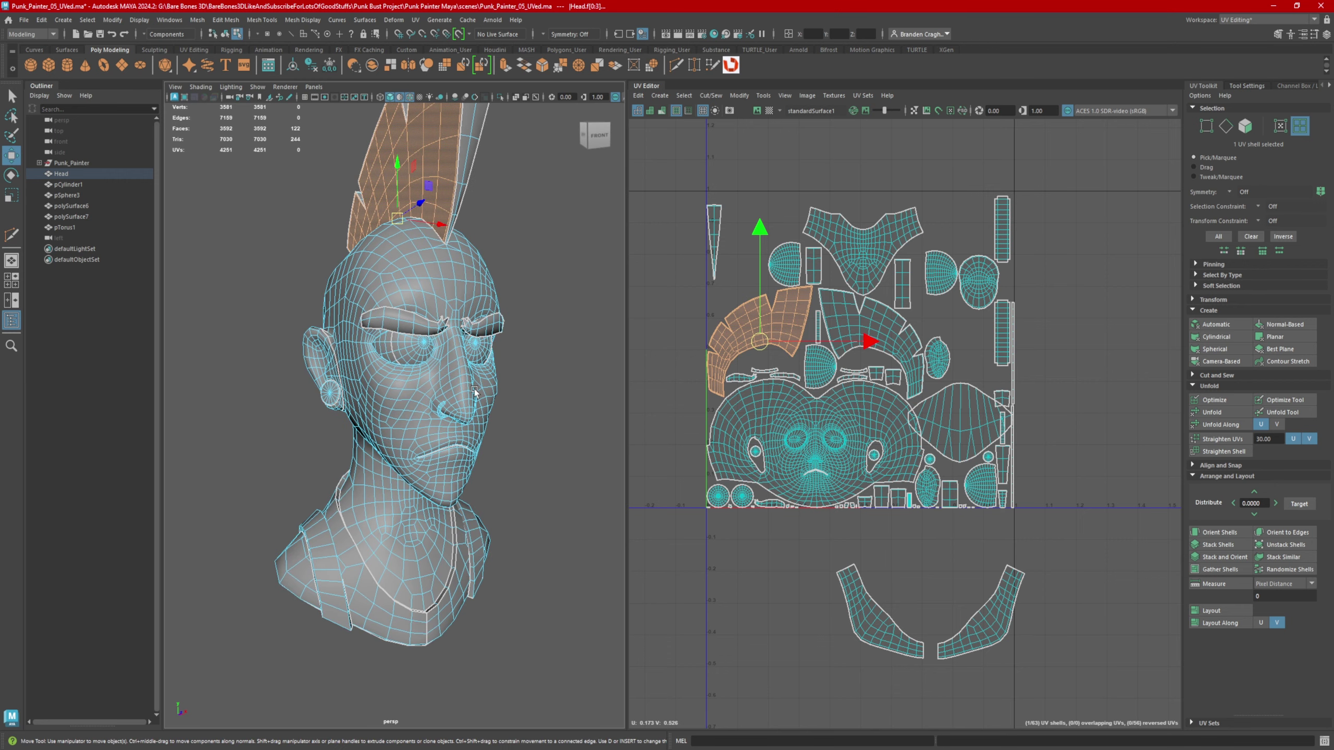
alt+drag(436, 476, 424, 473)
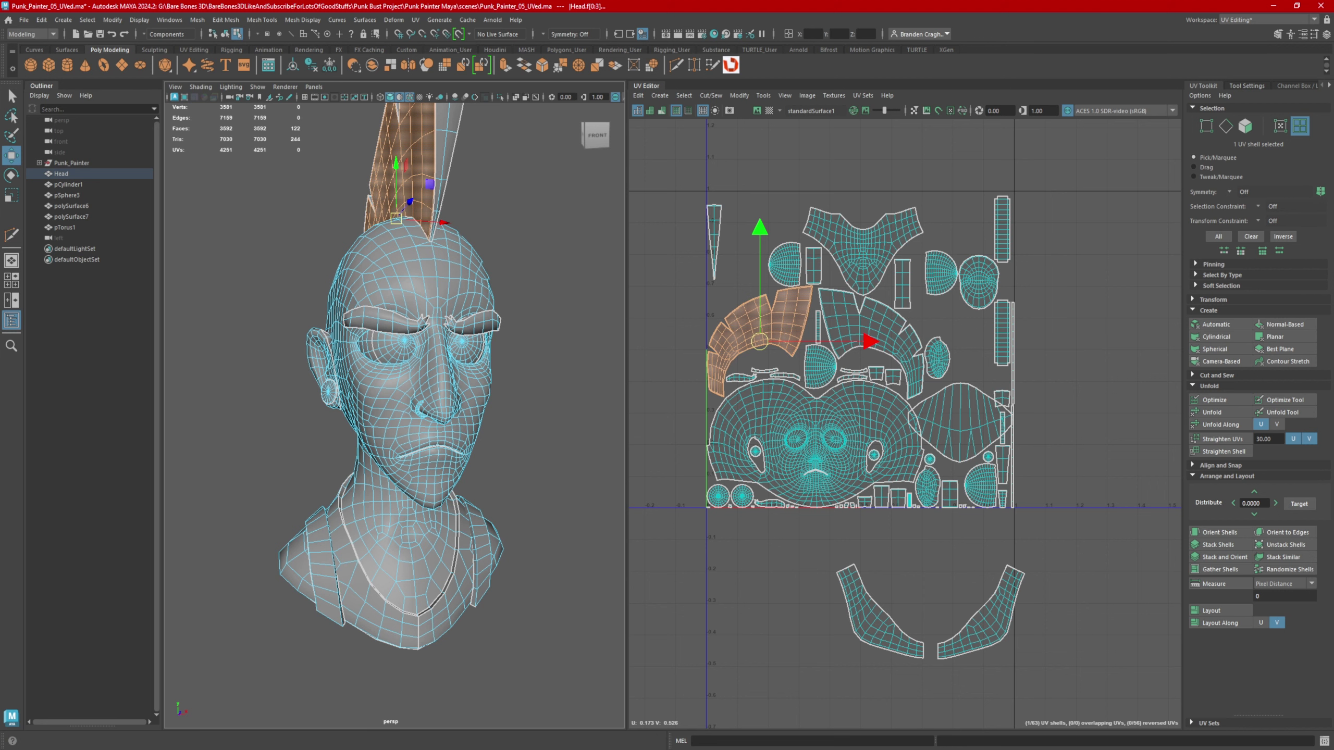
- Bring up the Punk Painter reference image, examine the character's face, tattoos and clothing, and return to the Maya scene
drag(1333, 268, 772, 151)
scroll(812, 308, down, 5)
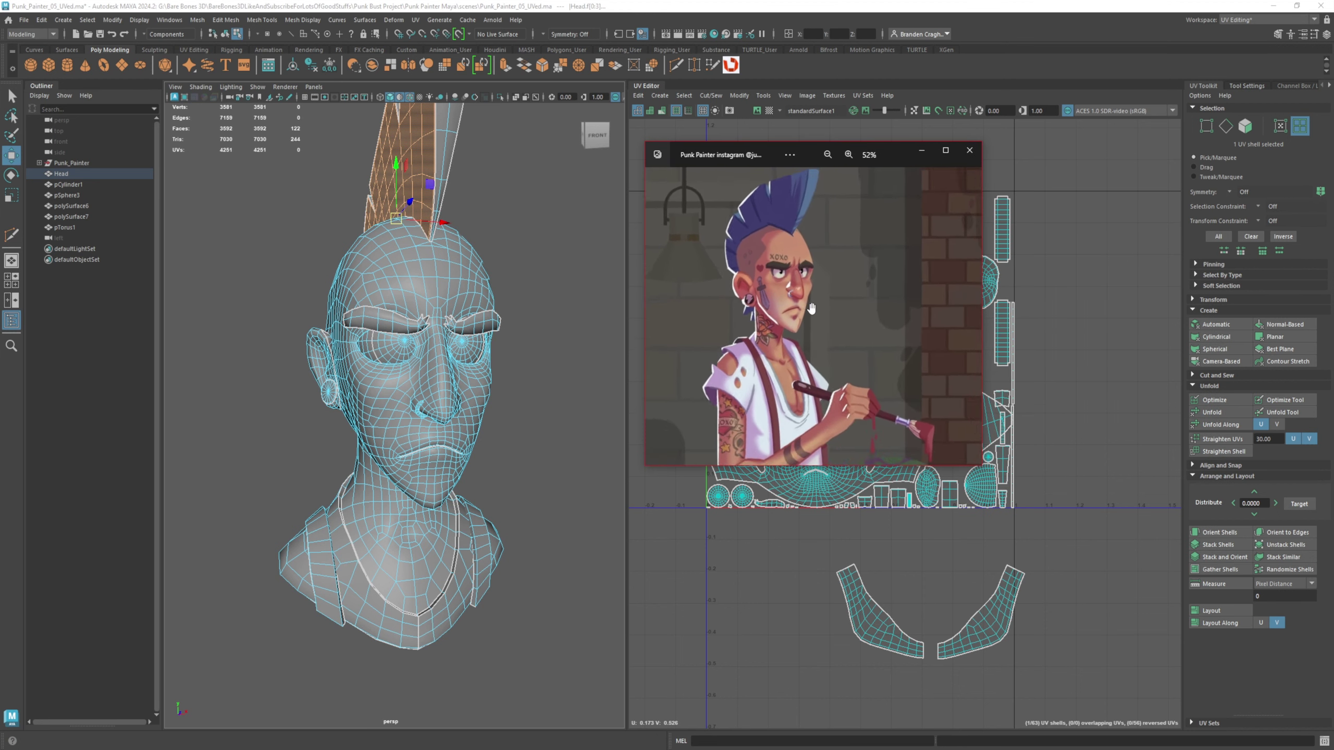
scroll(812, 307, down, 2)
scroll(808, 300, down, 1)
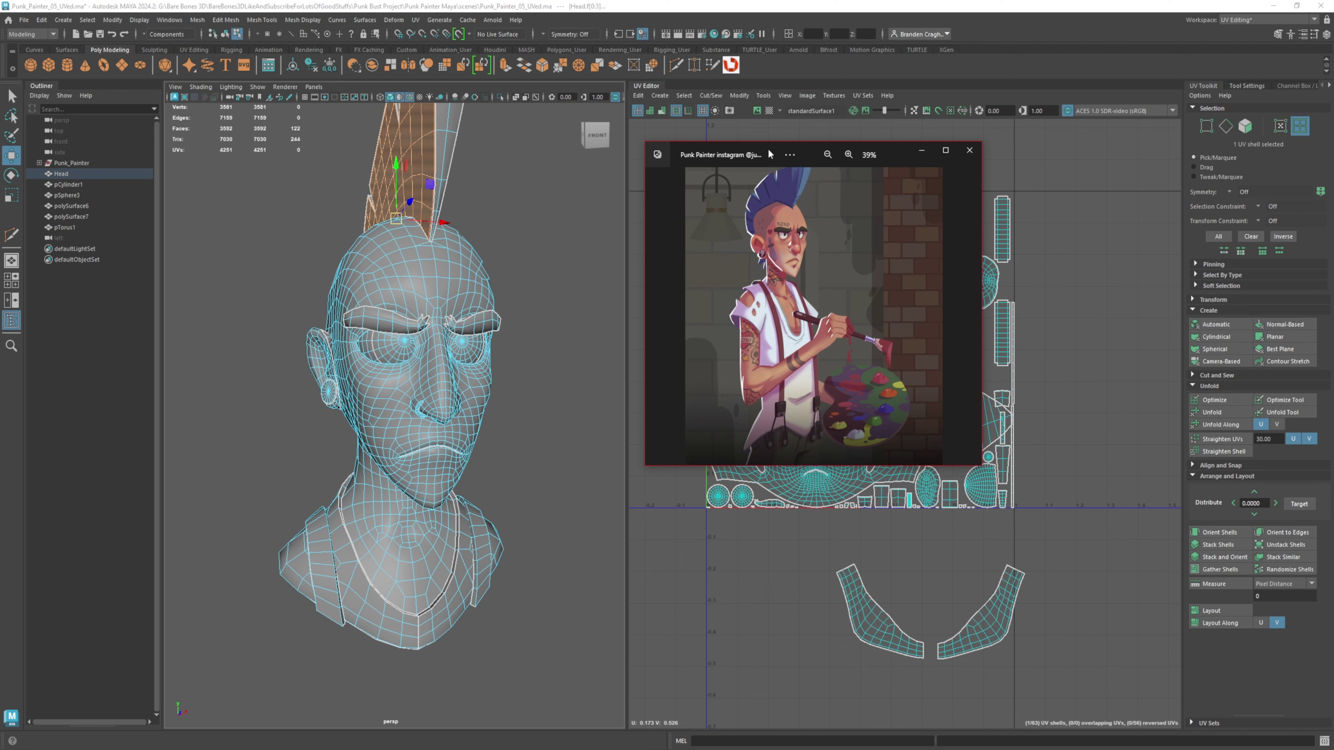
scroll(839, 402, up, 3)
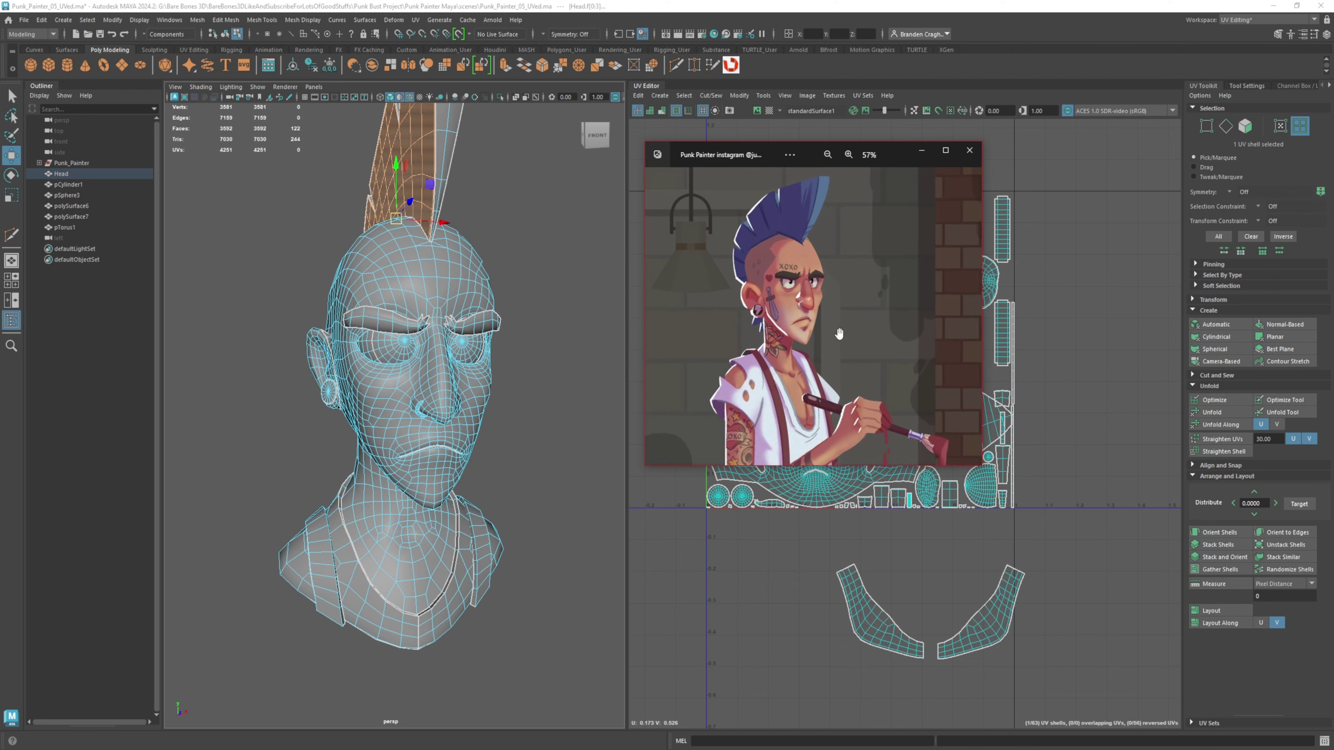
scroll(843, 371, up, 1)
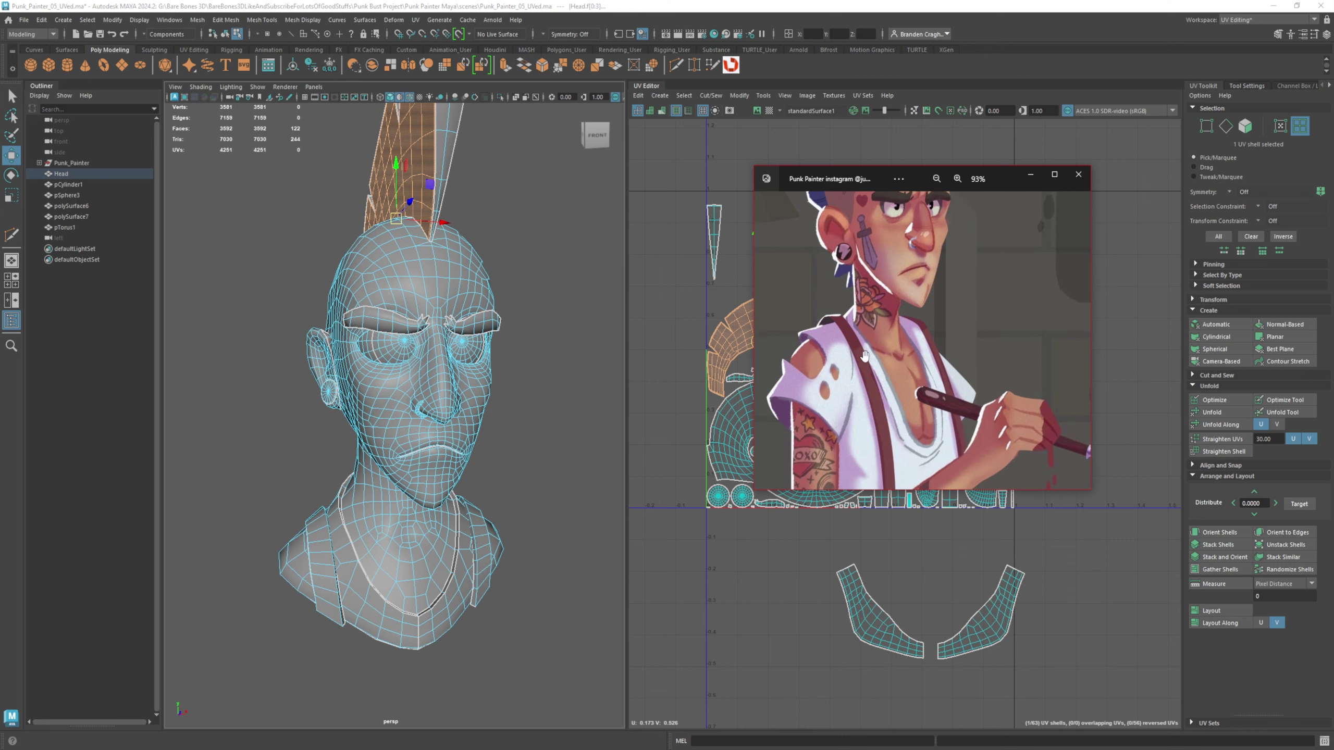
scroll(856, 341, up, 3)
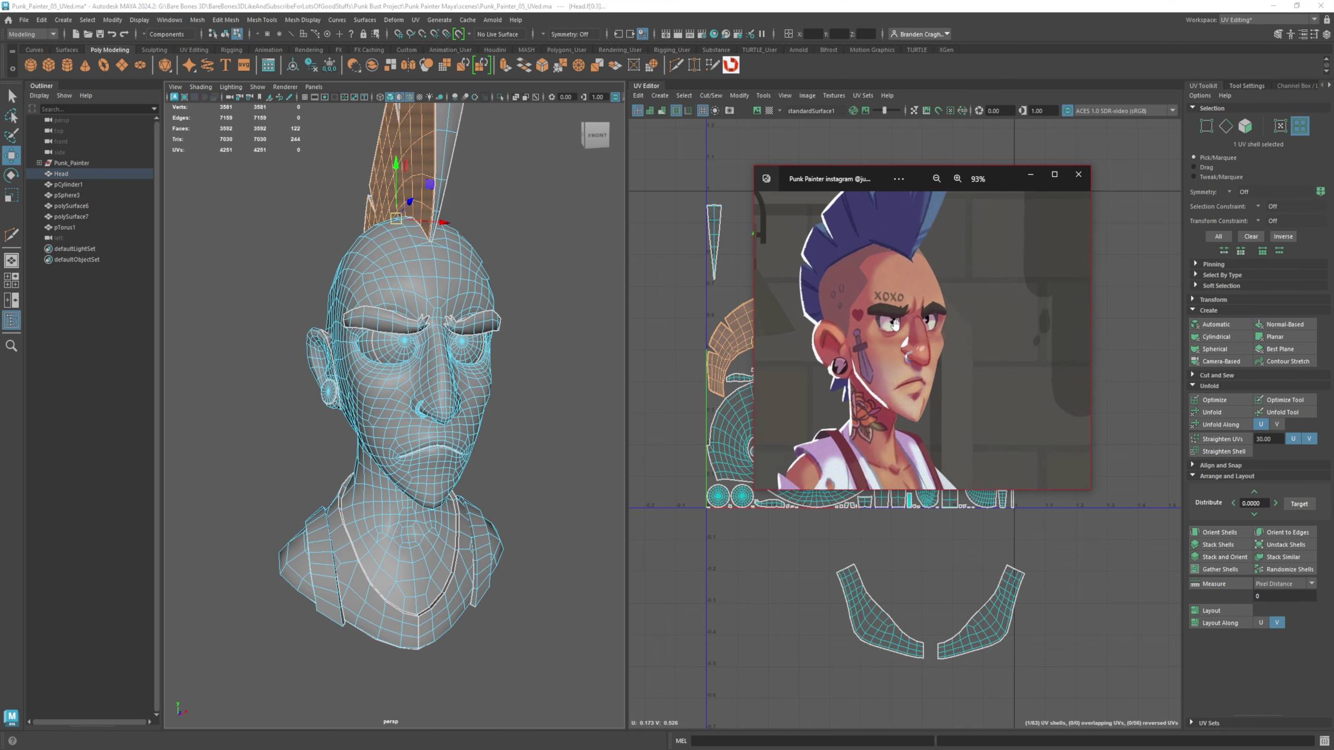
scroll(891, 376, down, 6)
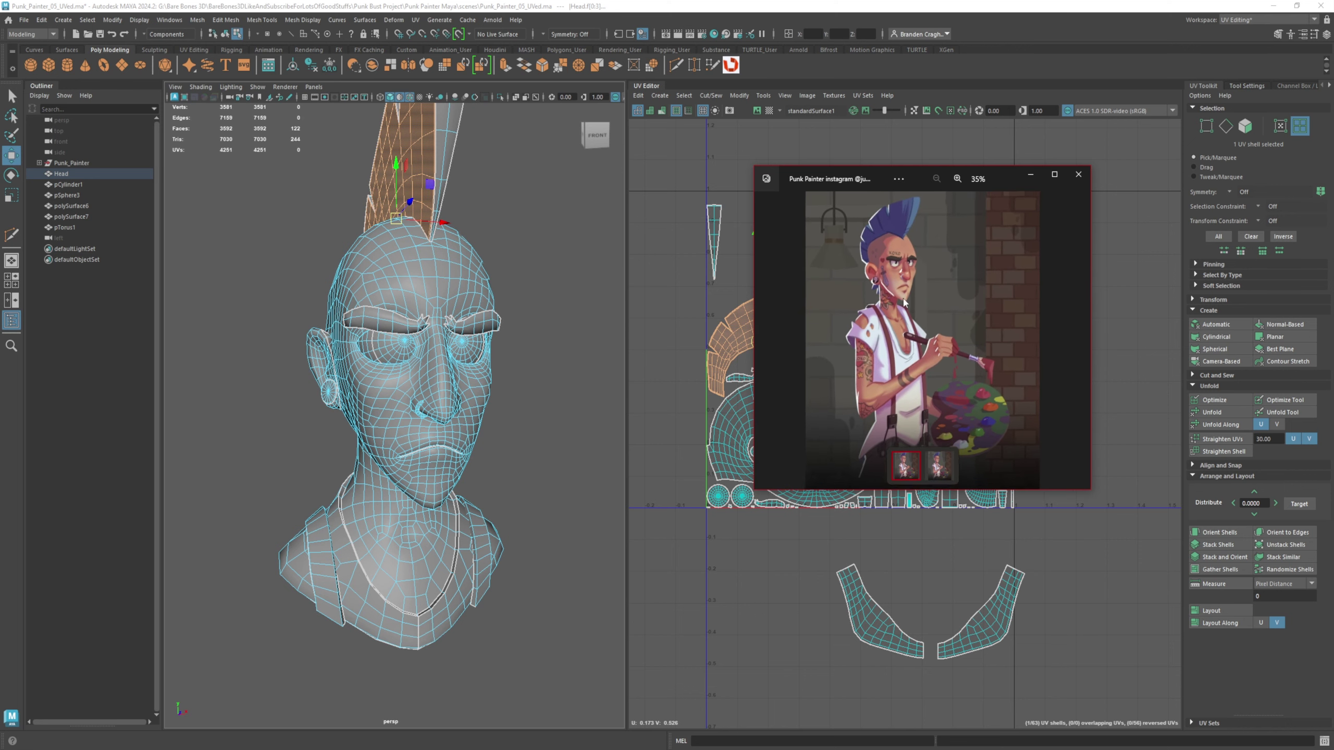
key(alt+Tab)
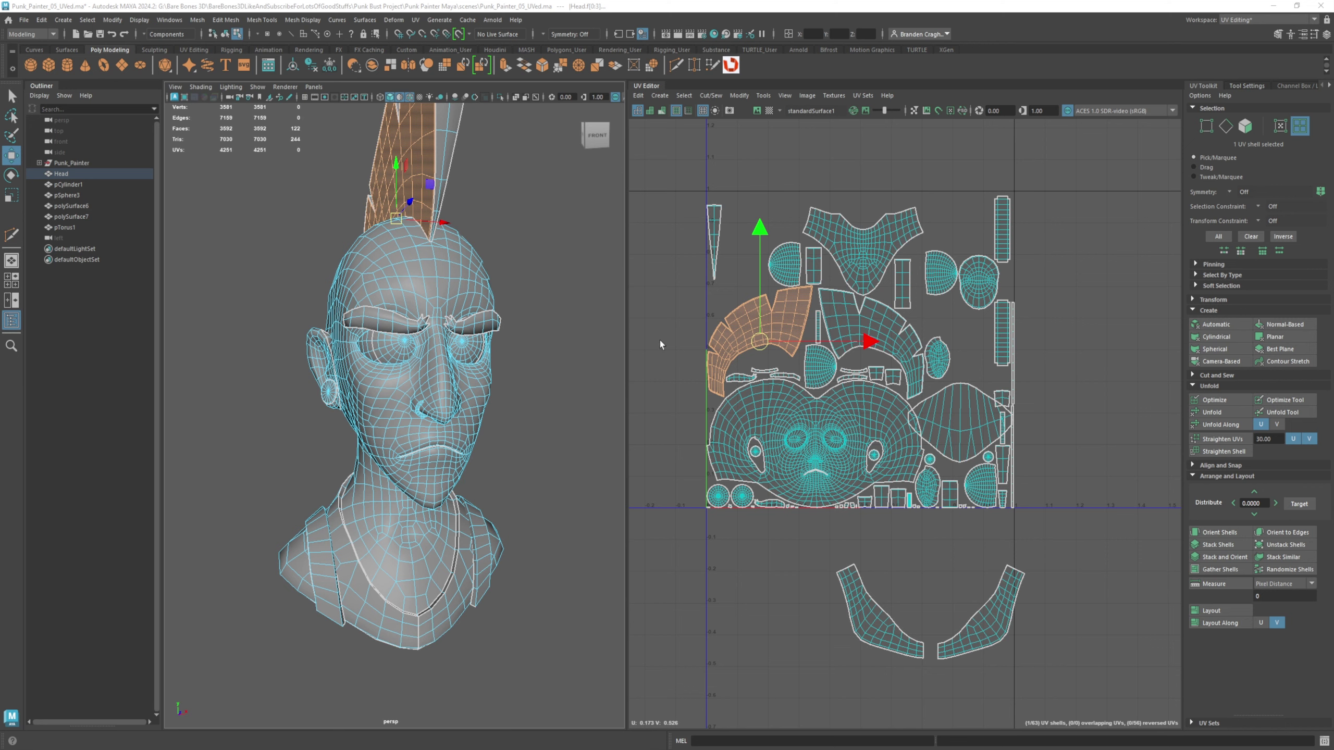
- Switch to object mode and select the head mesh of the bust
alt+drag(466, 394, 446, 375)
scroll(415, 380, down, 2)
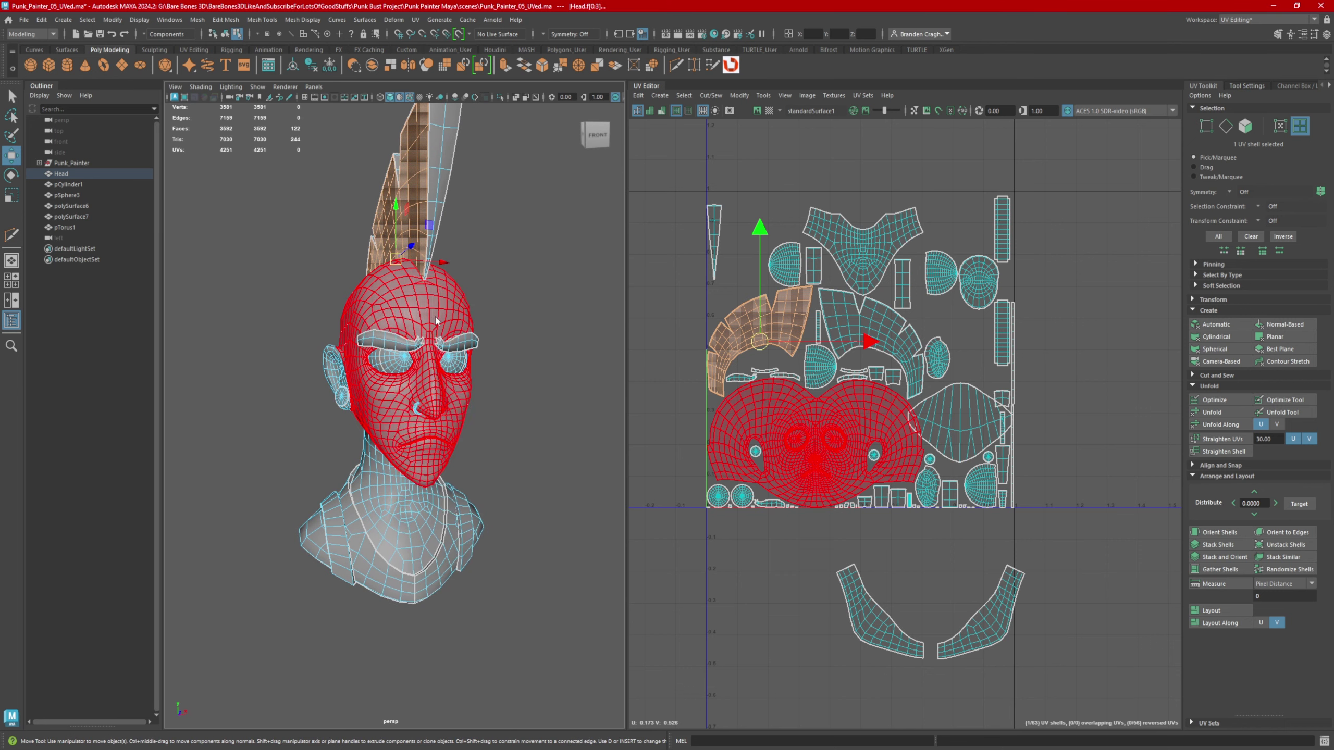
right_drag(439, 326, 469, 329)
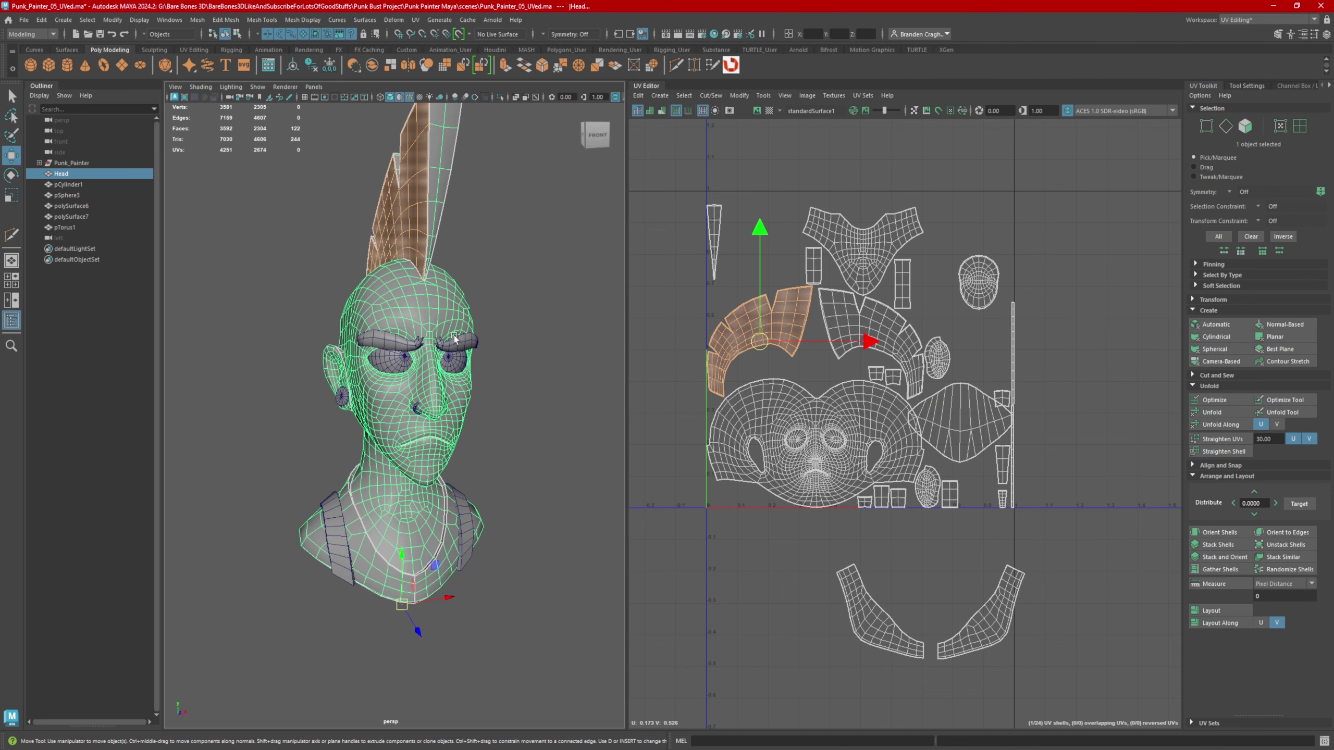
alt+drag(455, 338, 434, 366)
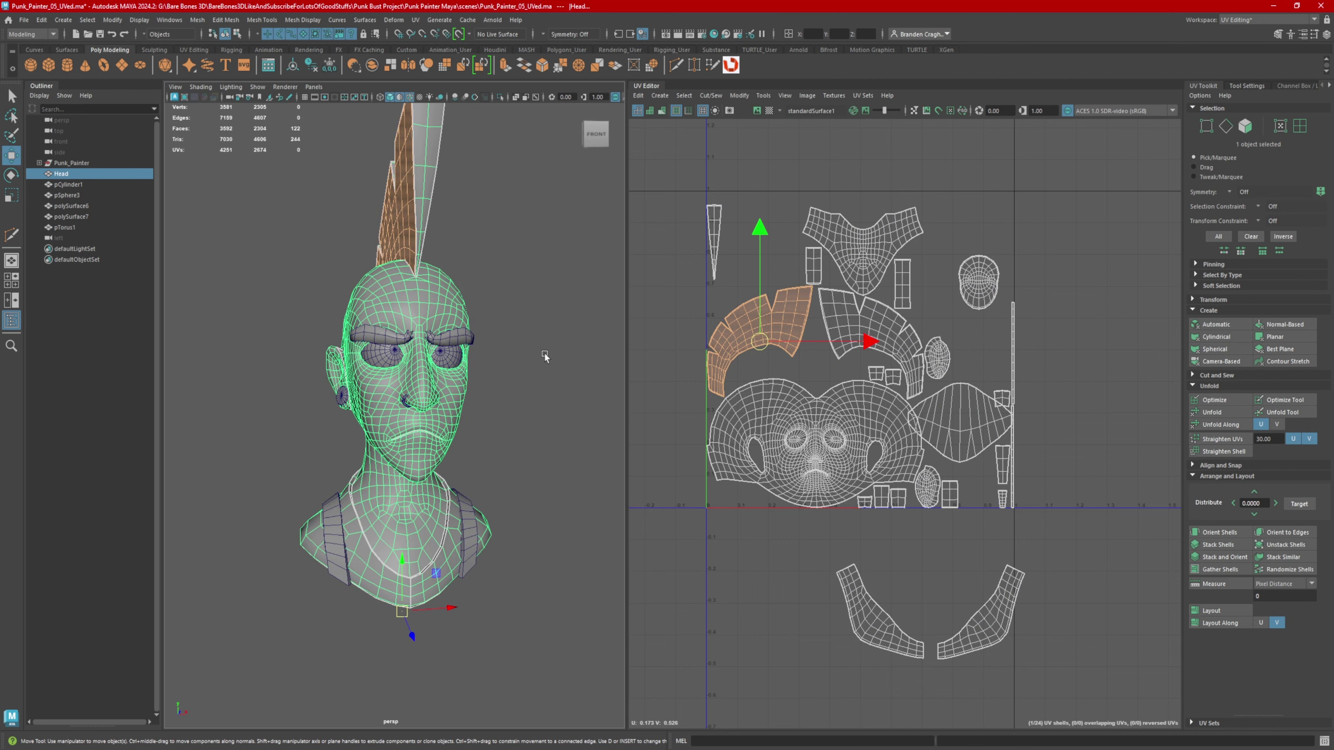
alt+drag(517, 388, 445, 365)
- Switch the head mesh to vertex mode and select all vertices along its vertical centre line
right_drag(444, 302, 440, 260)
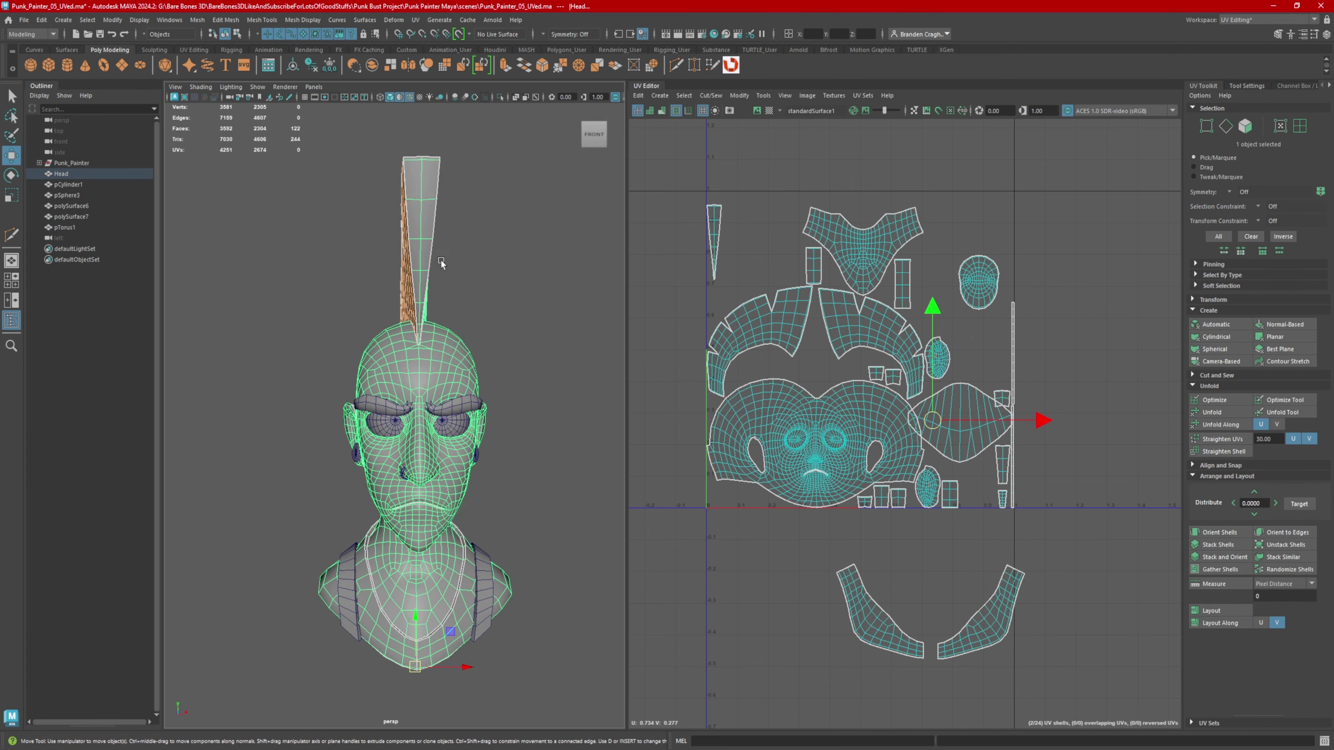
click(421, 226)
right_drag(438, 342, 397, 344)
scroll(453, 377, up, 3)
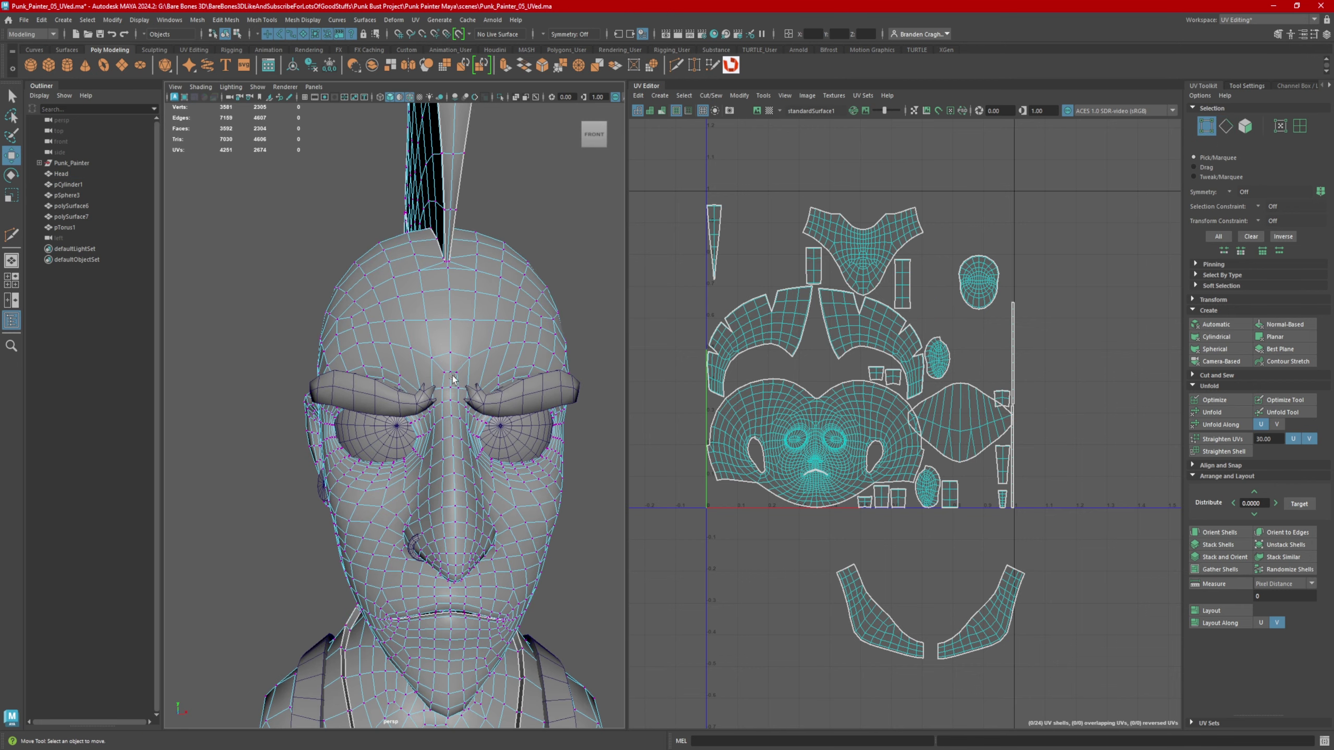
double_click(452, 322)
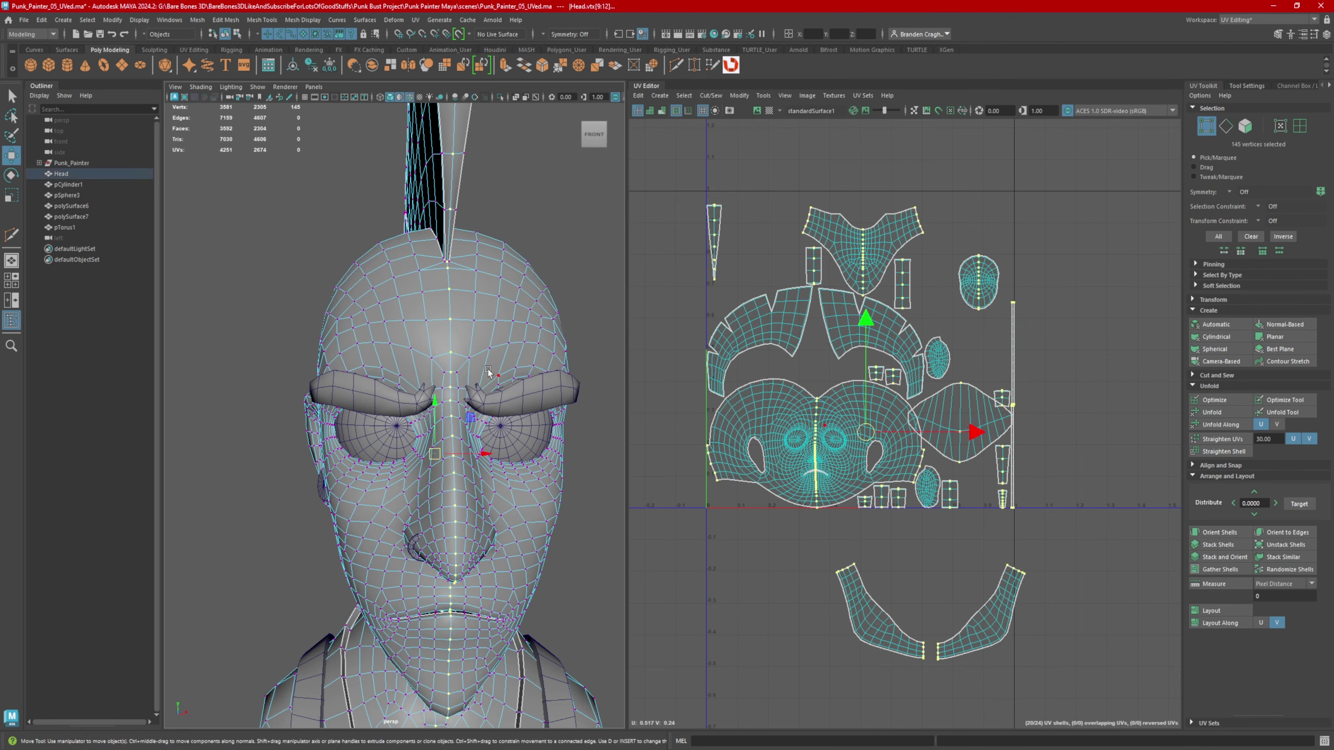
alt+drag(488, 371, 475, 402)
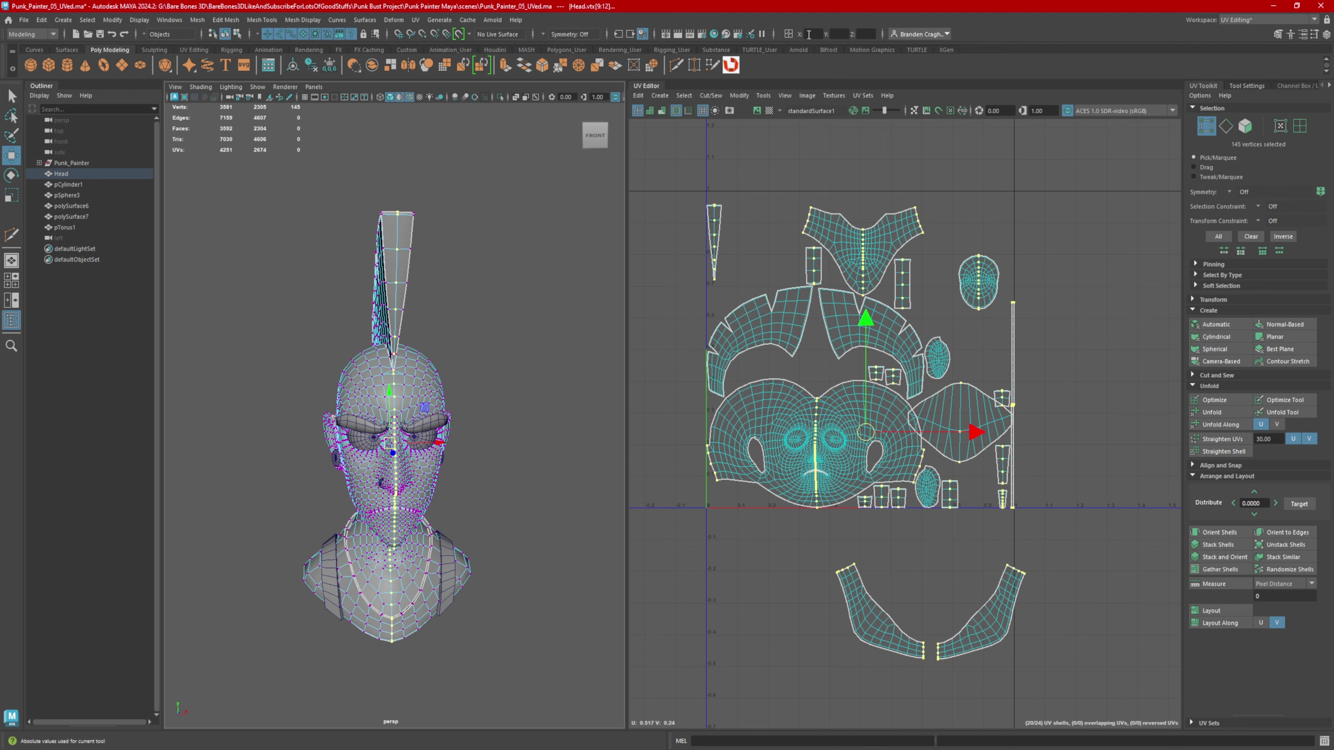
- Set the selected centre-line vertices to X 0 using Absolute transform
click(775, 34)
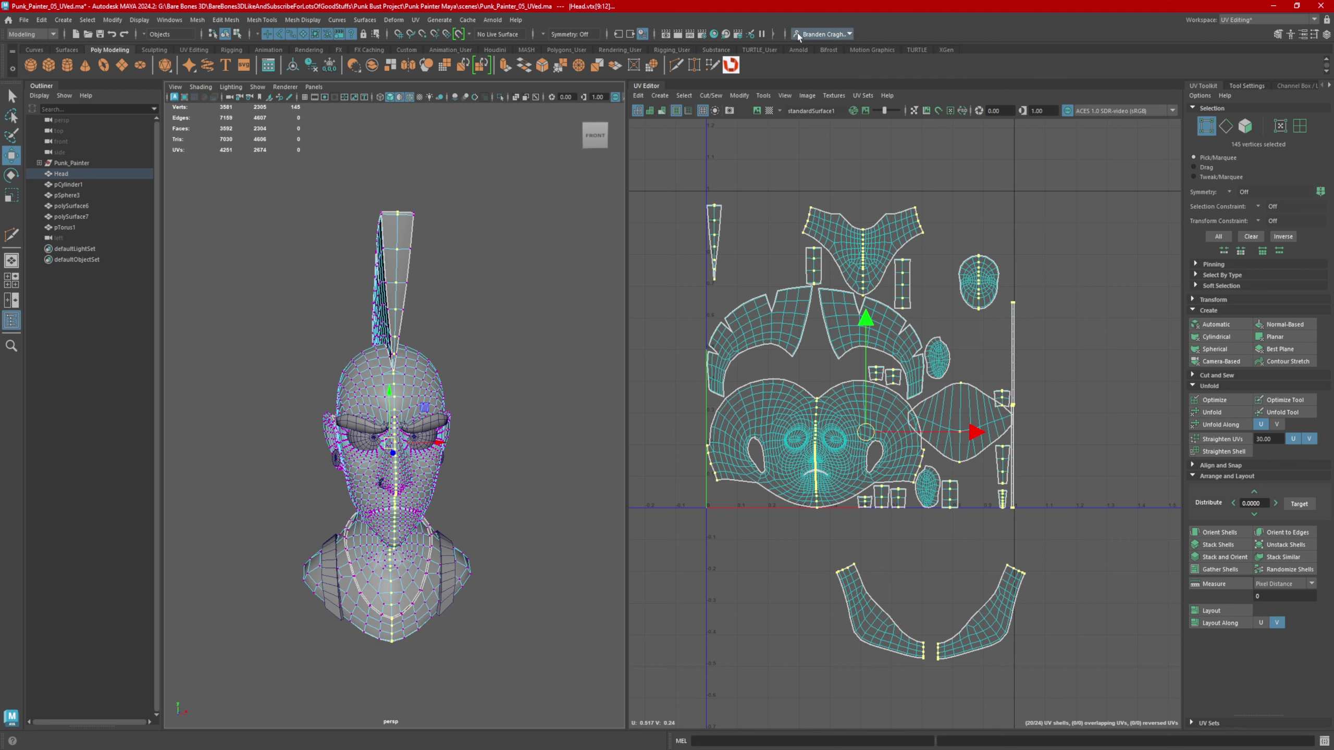
click(773, 34)
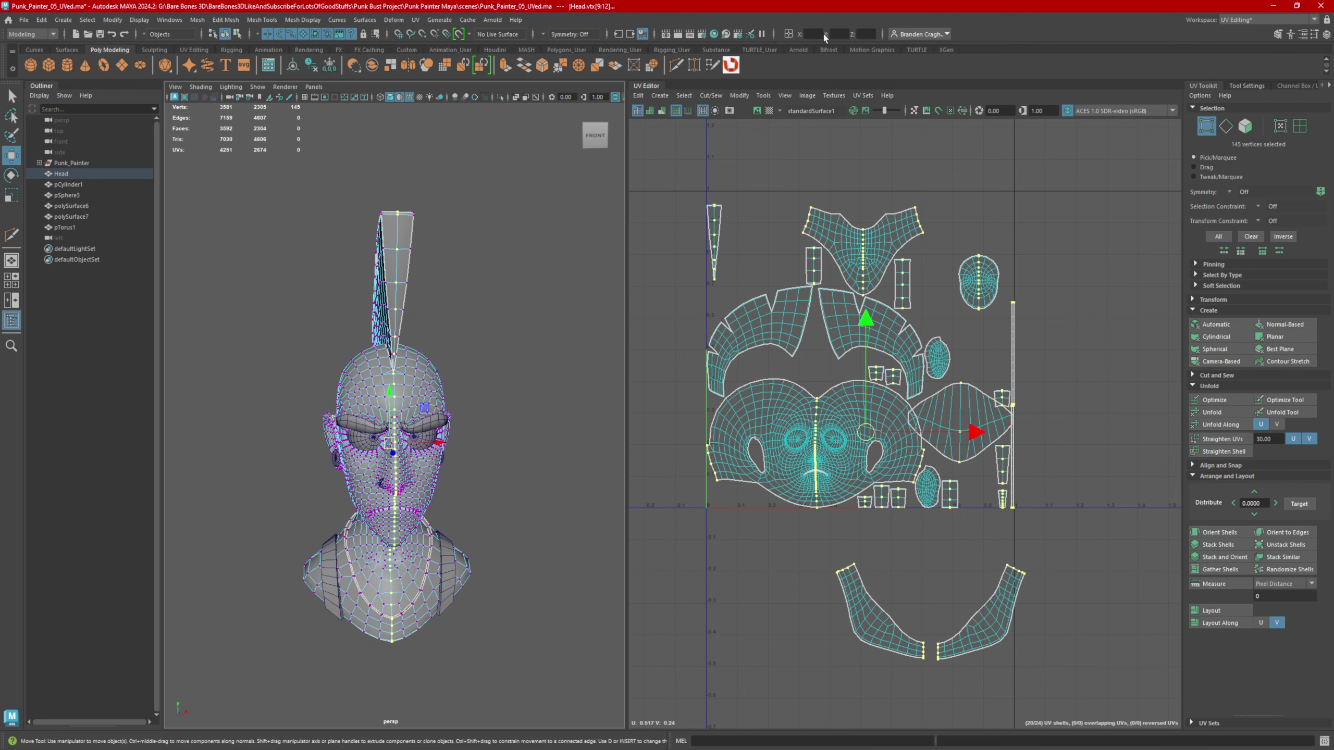
alt+drag(460, 233, 446, 236)
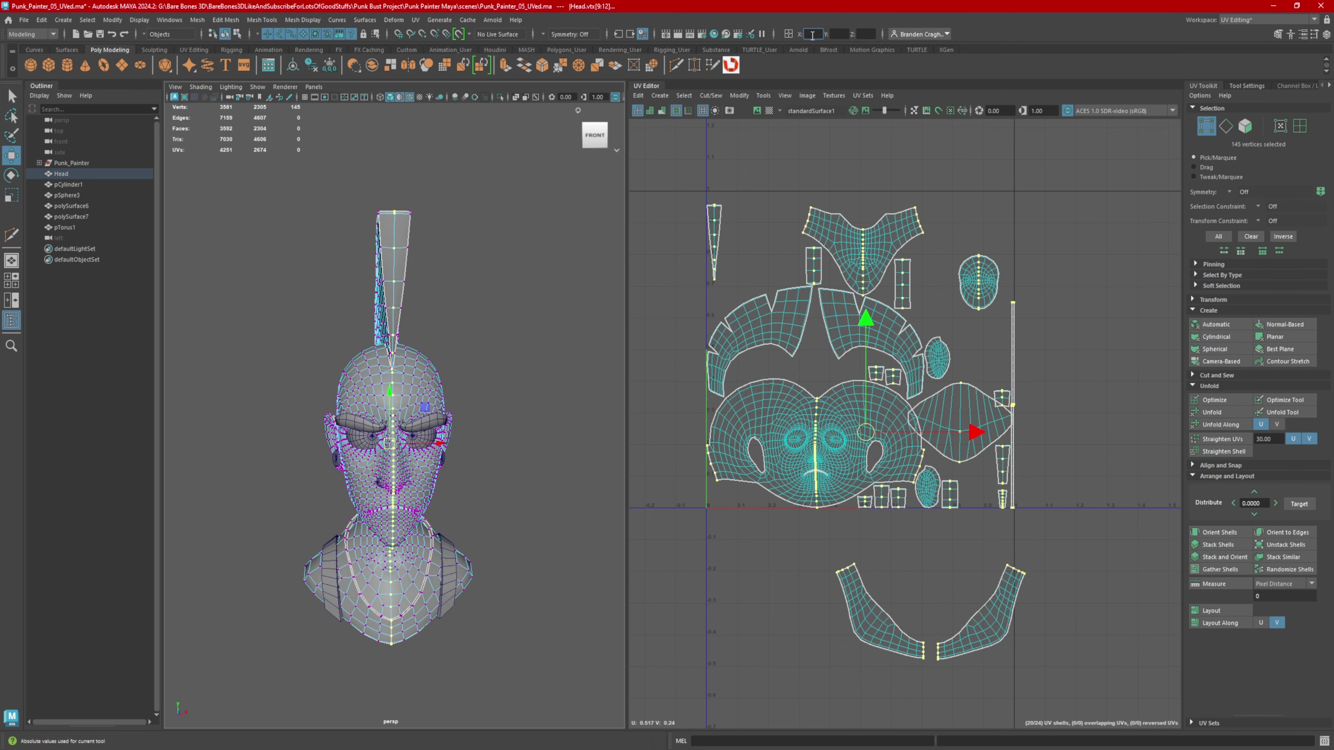
click(813, 35)
text(0)
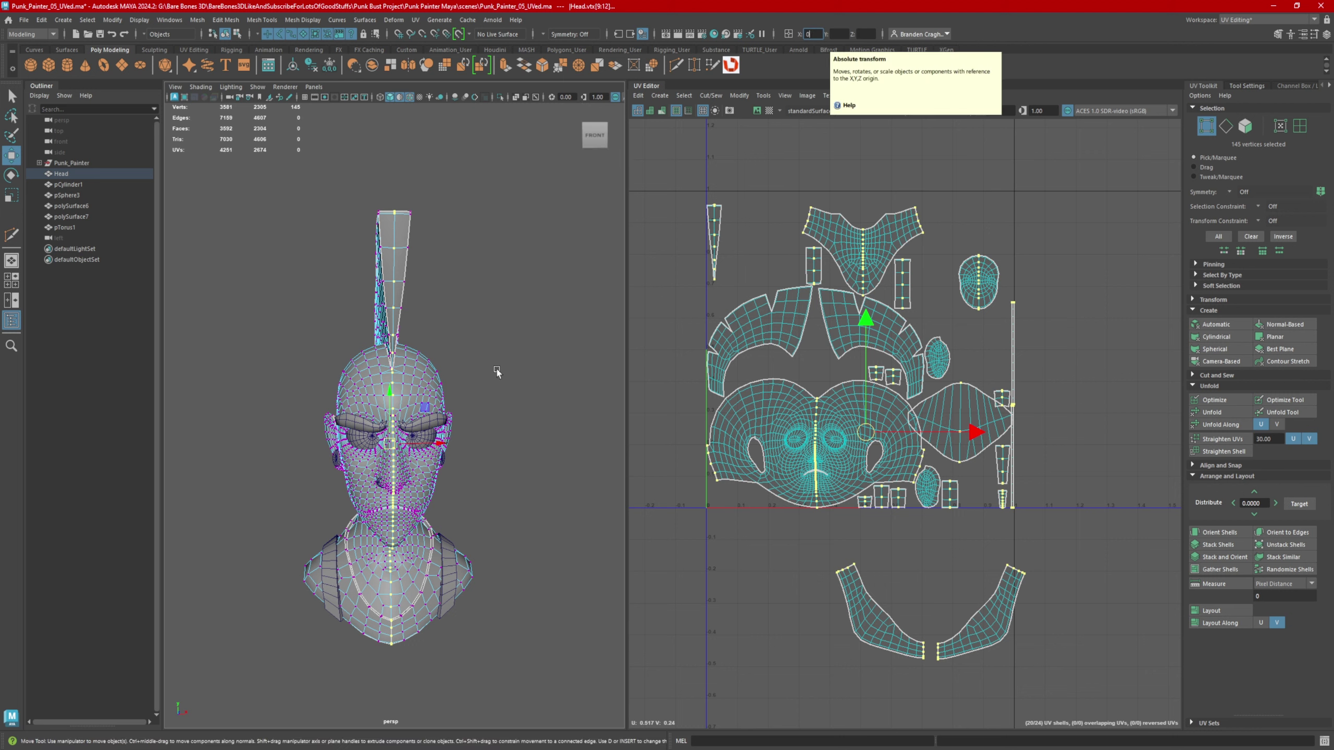
- Examine the head mesh's centre-line vertices from the chest and face up to the mohawk to check their alignment
alt+drag(489, 359, 407, 321)
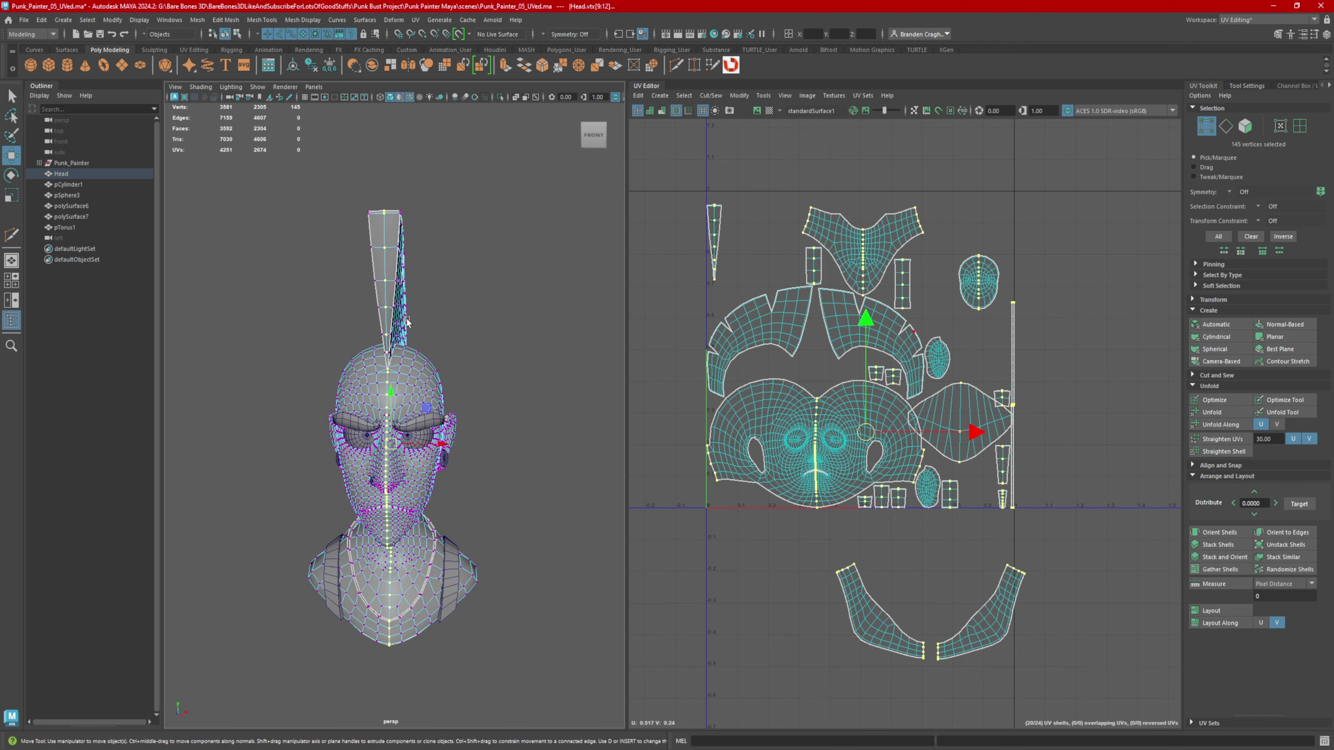
alt+drag(382, 572, 397, 465)
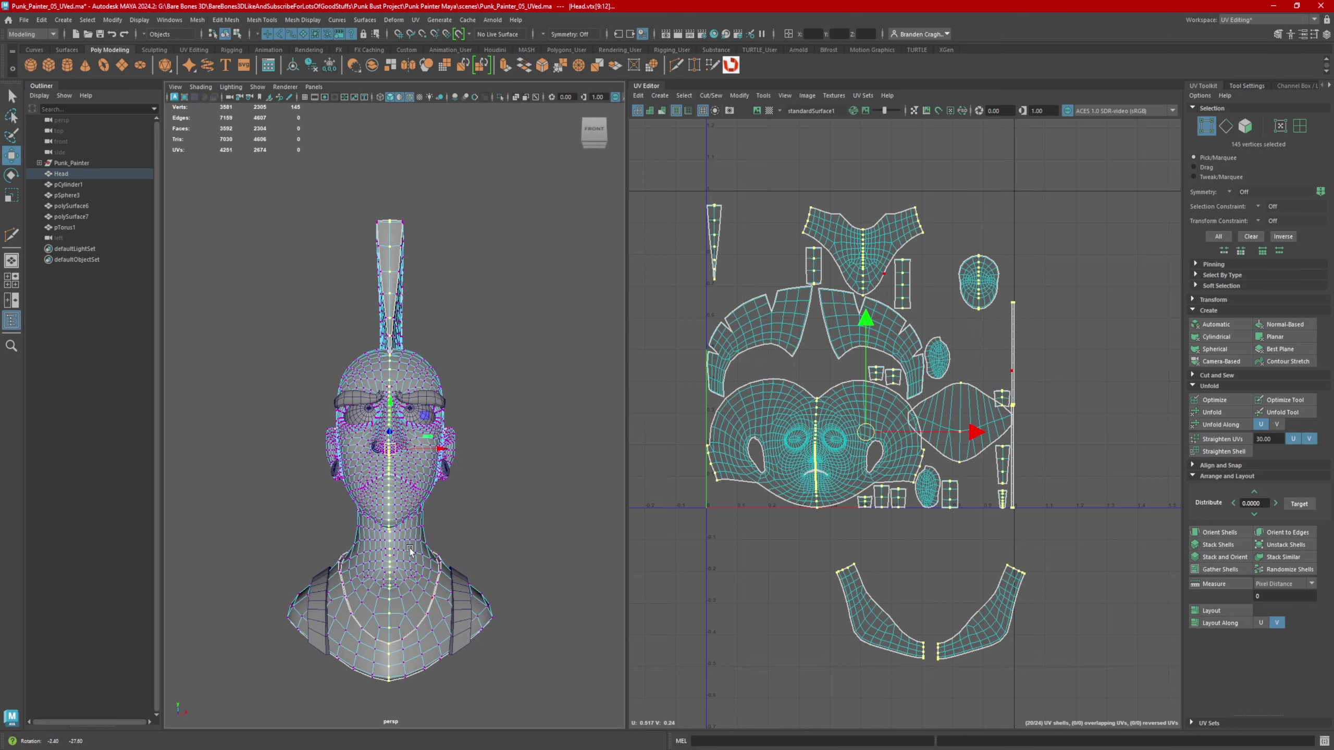
scroll(430, 423, up, 7)
alt+drag(430, 423, 430, 452)
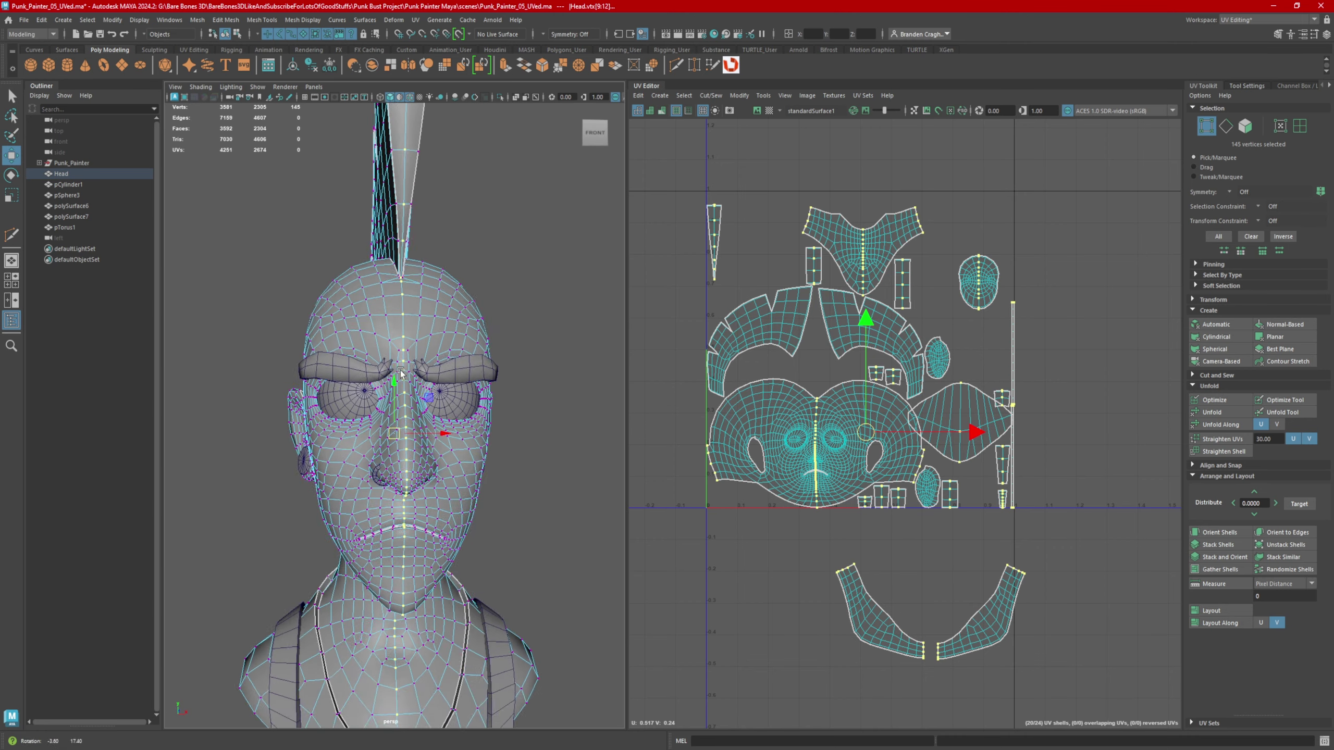
alt+middle_drag(430, 447, 406, 582)
scroll(408, 352, up, 1)
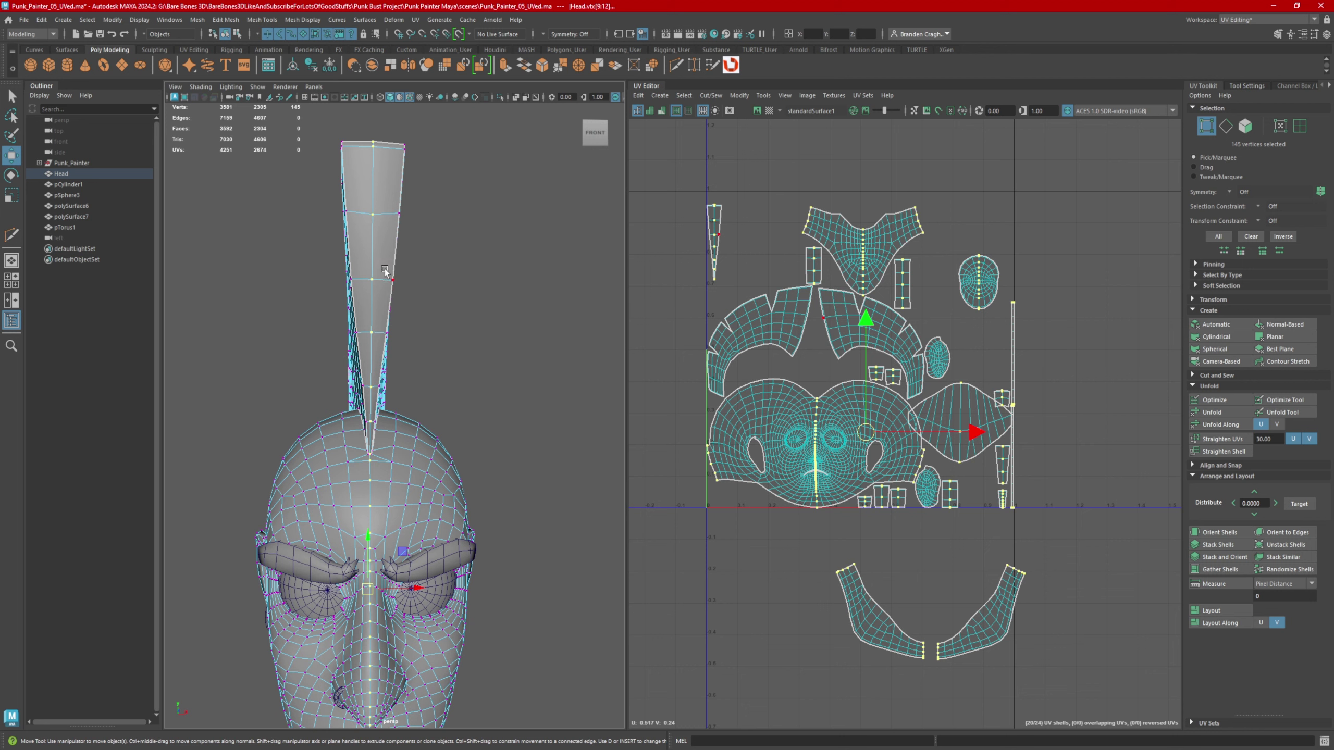
click(378, 213)
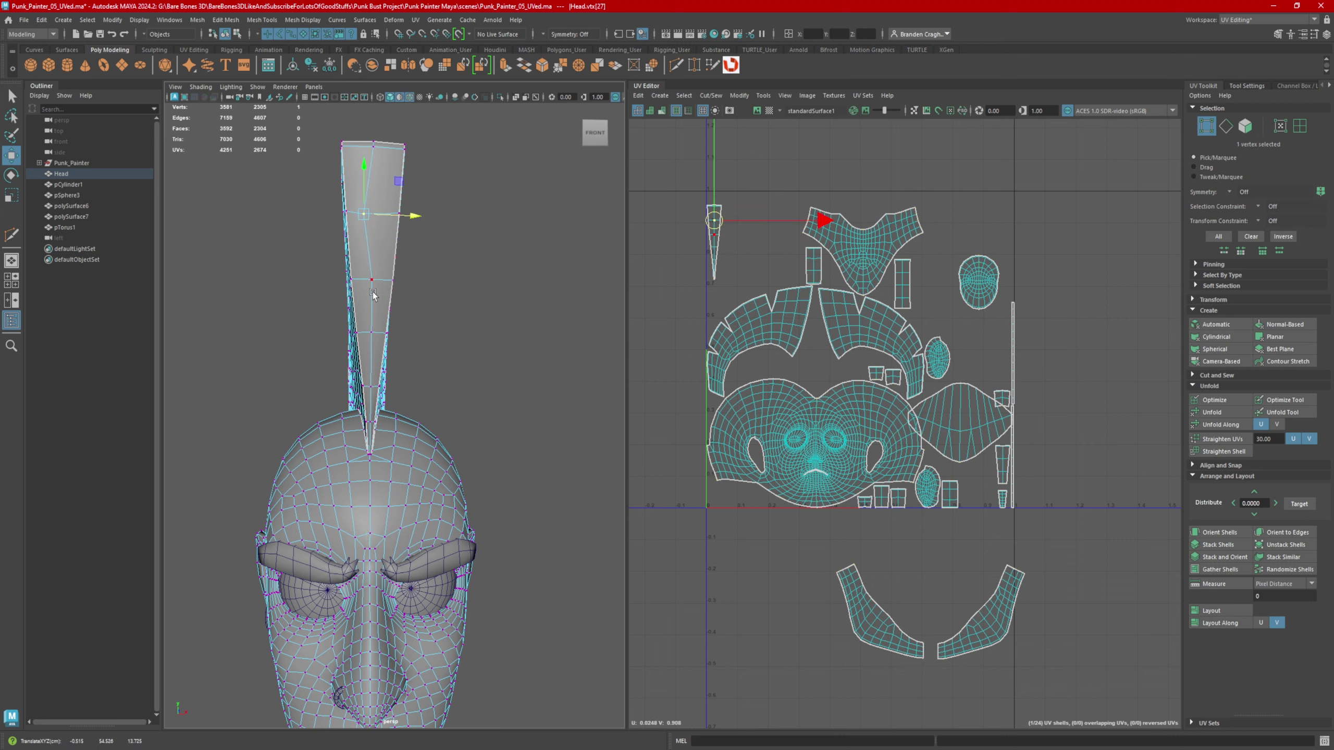
key(ctrl+z)
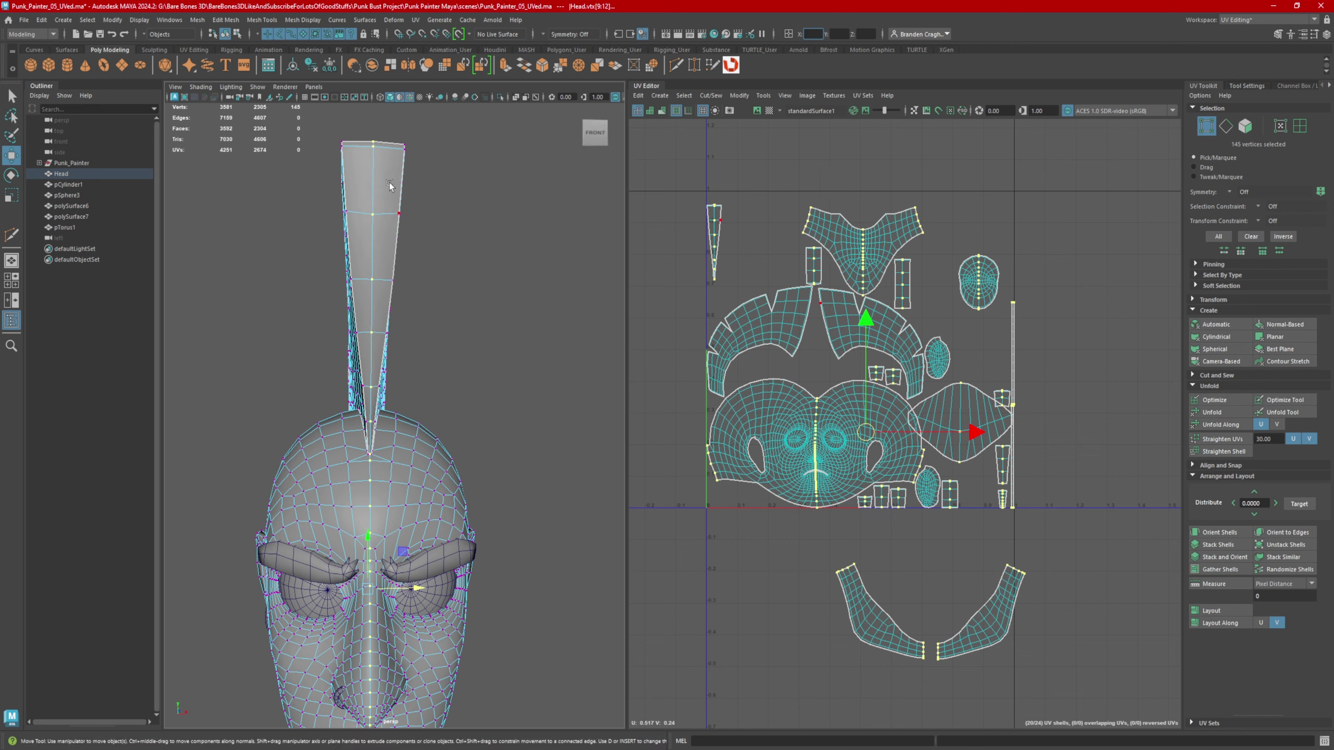
scroll(445, 469, down, 3)
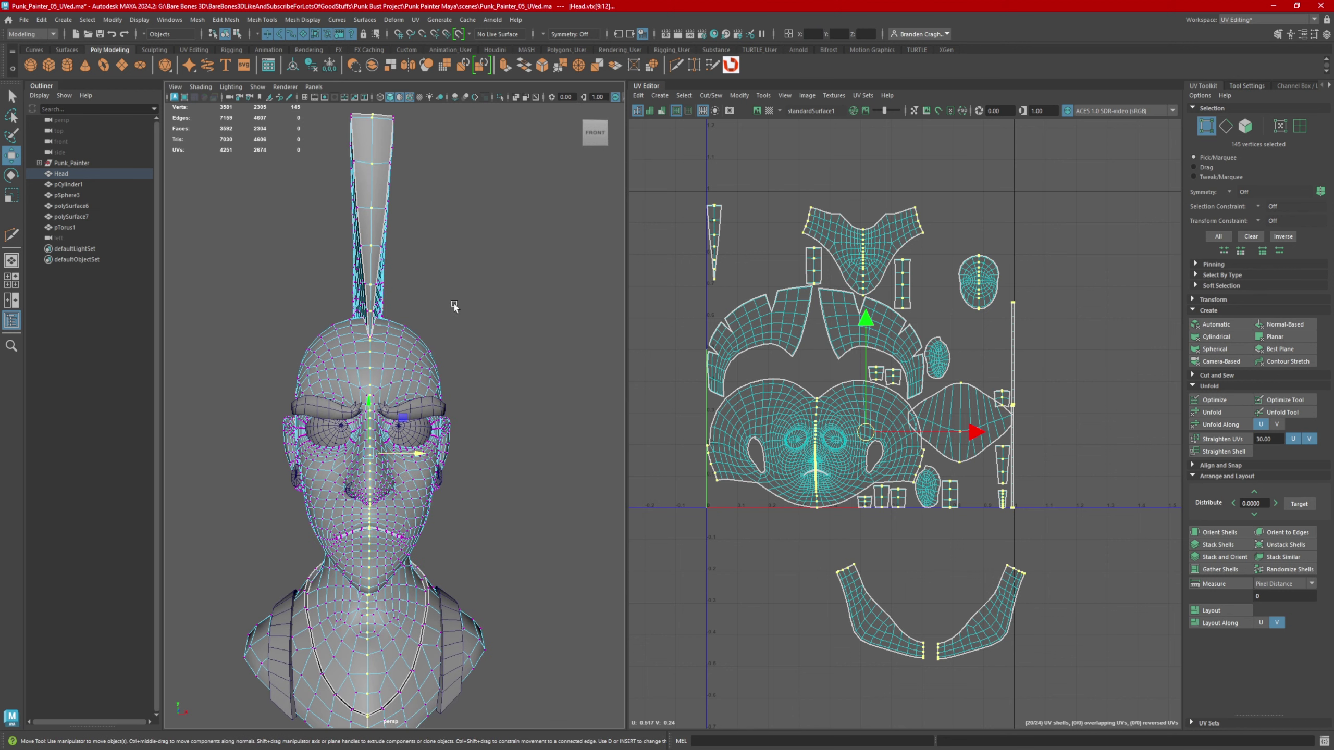
- Switch to the front view, frame the head mesh and select all faces on the character's left half
key(space)
drag(491, 348, 494, 380)
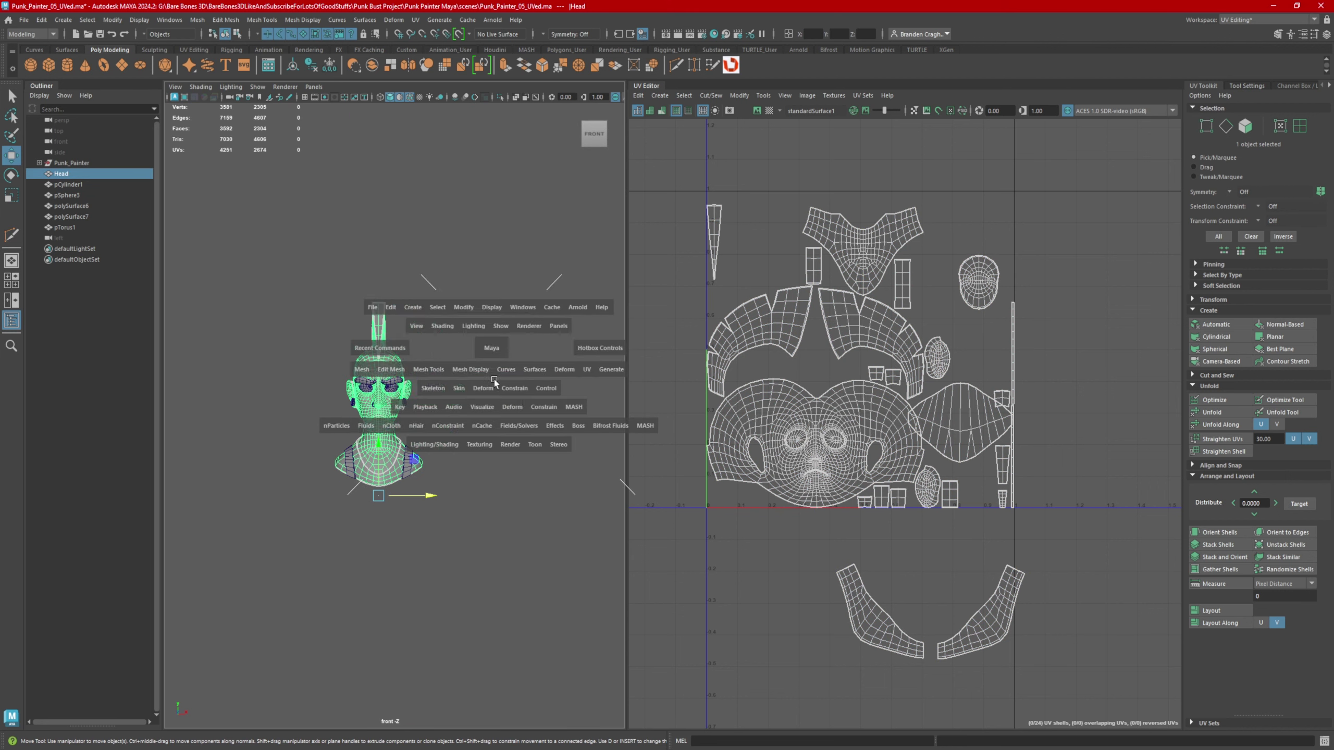
key(f)
mouse_move(527, 287)
right_down()
mouse_move(529, 203)
mouse_move(525, 277)
right_up()
drag(545, 168, 399, 720)
scroll(401, 555, up, 6)
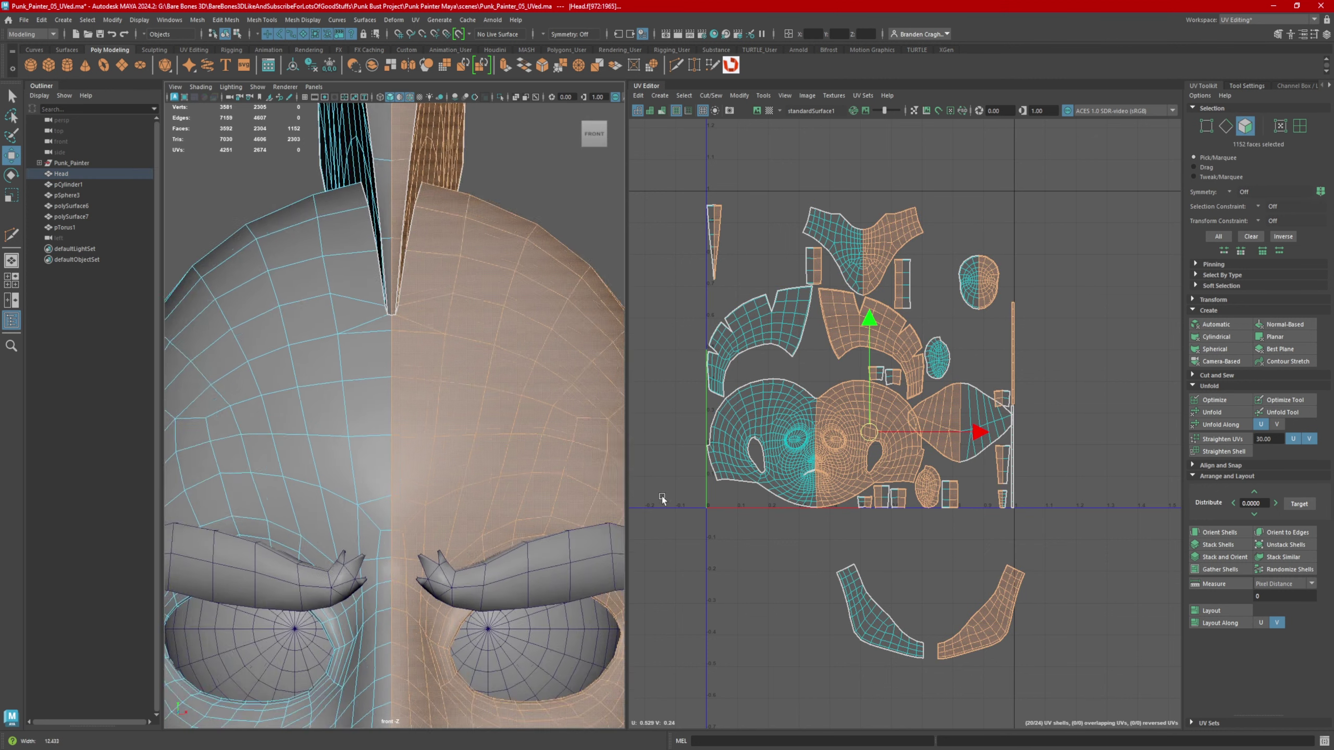
- Check the half-head face selection from behind and in front in the perspective view, and delete the selected faces
scroll(523, 361, down, 6)
key(space)
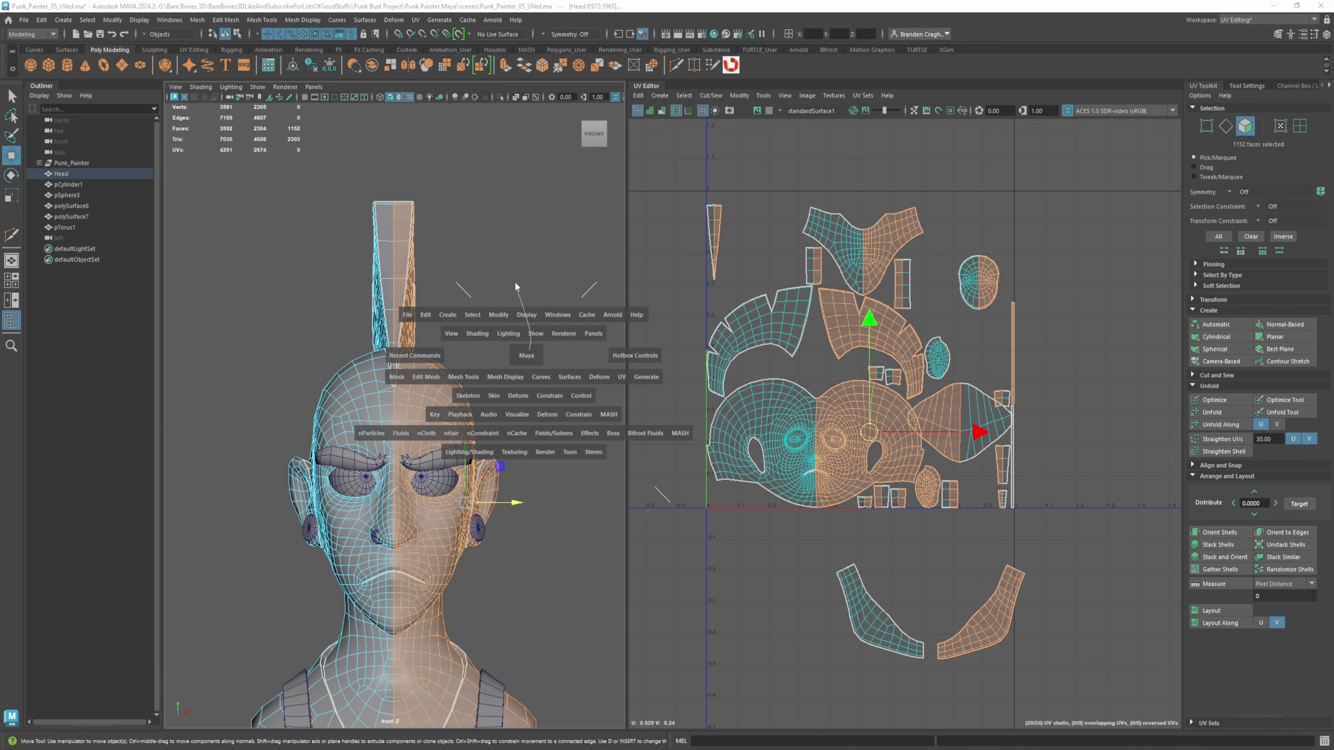
drag(514, 283, 510, 236)
alt+drag(493, 420, 414, 439)
alt+drag(446, 401, 346, 381)
alt+right_drag(379, 386, 496, 396)
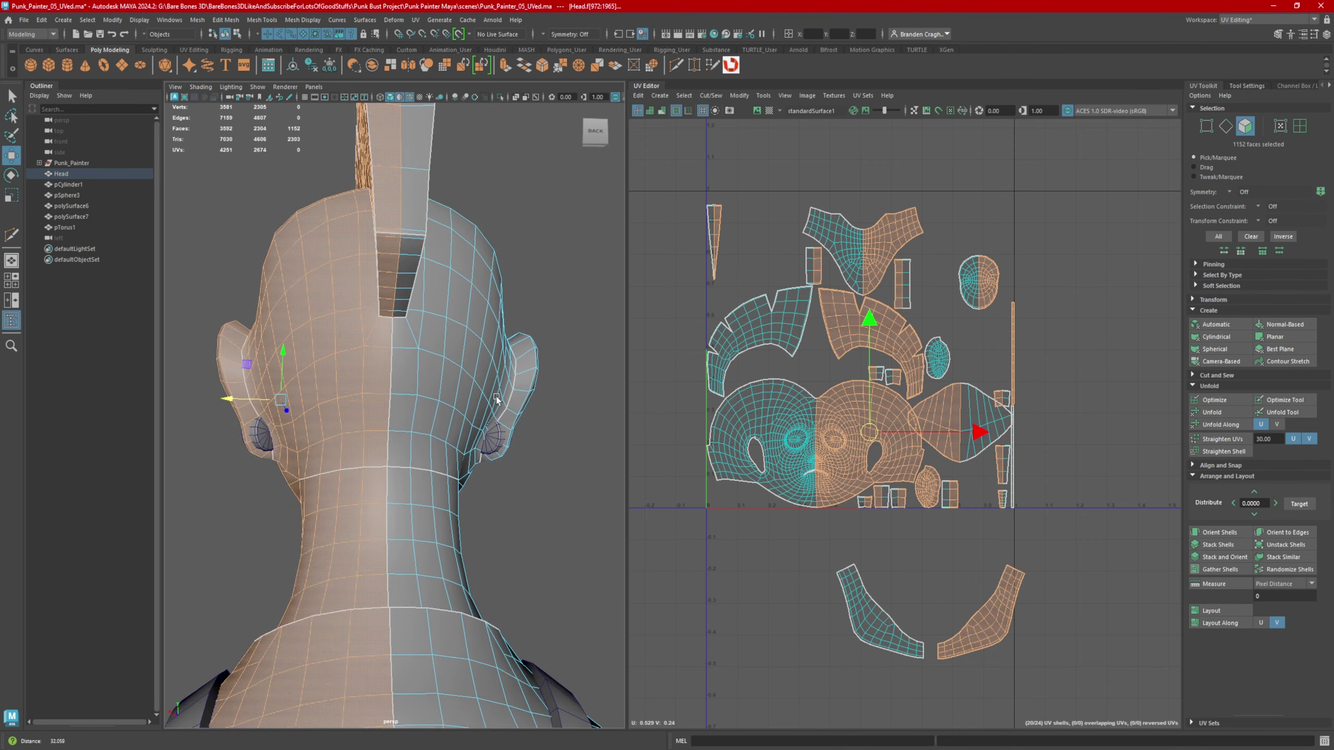
alt+drag(496, 396, 496, 468)
alt+middle_drag(475, 368, 460, 489)
alt+right_drag(457, 486, 501, 482)
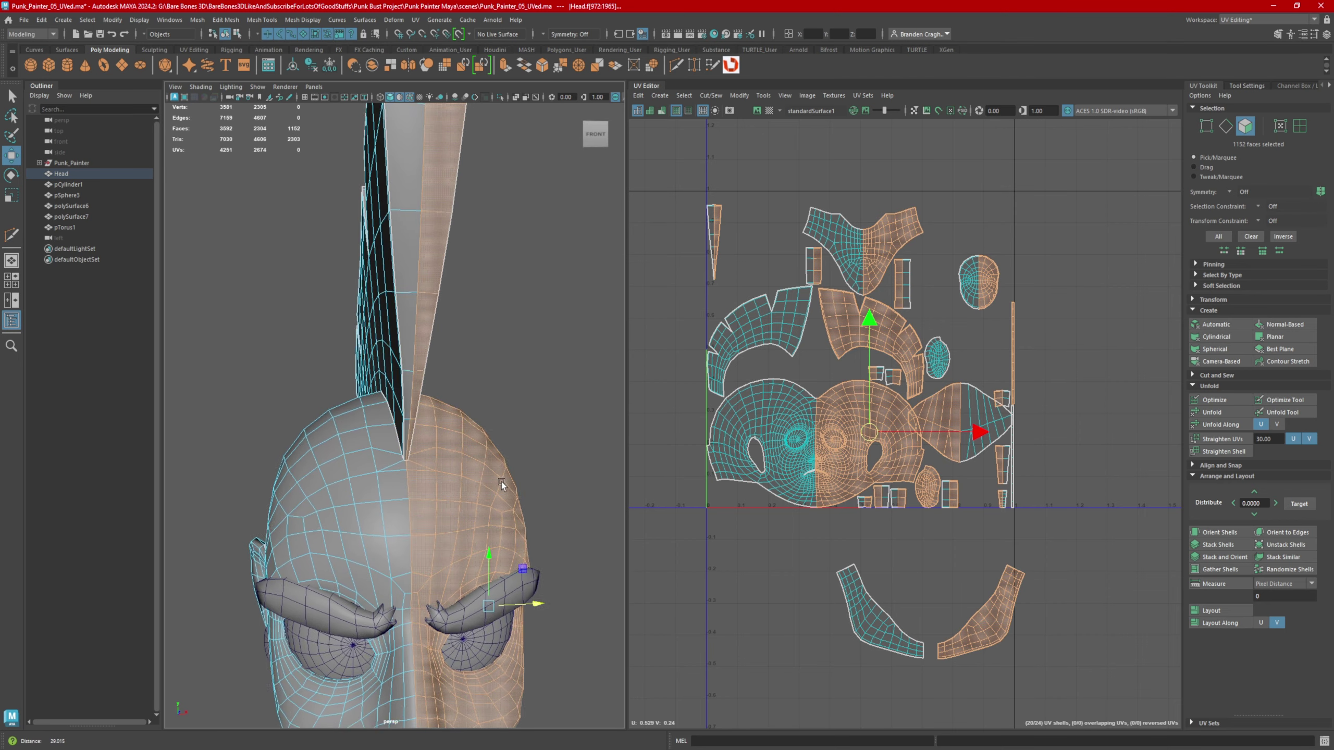
alt+drag(501, 482, 409, 352)
alt+drag(407, 205, 401, 268)
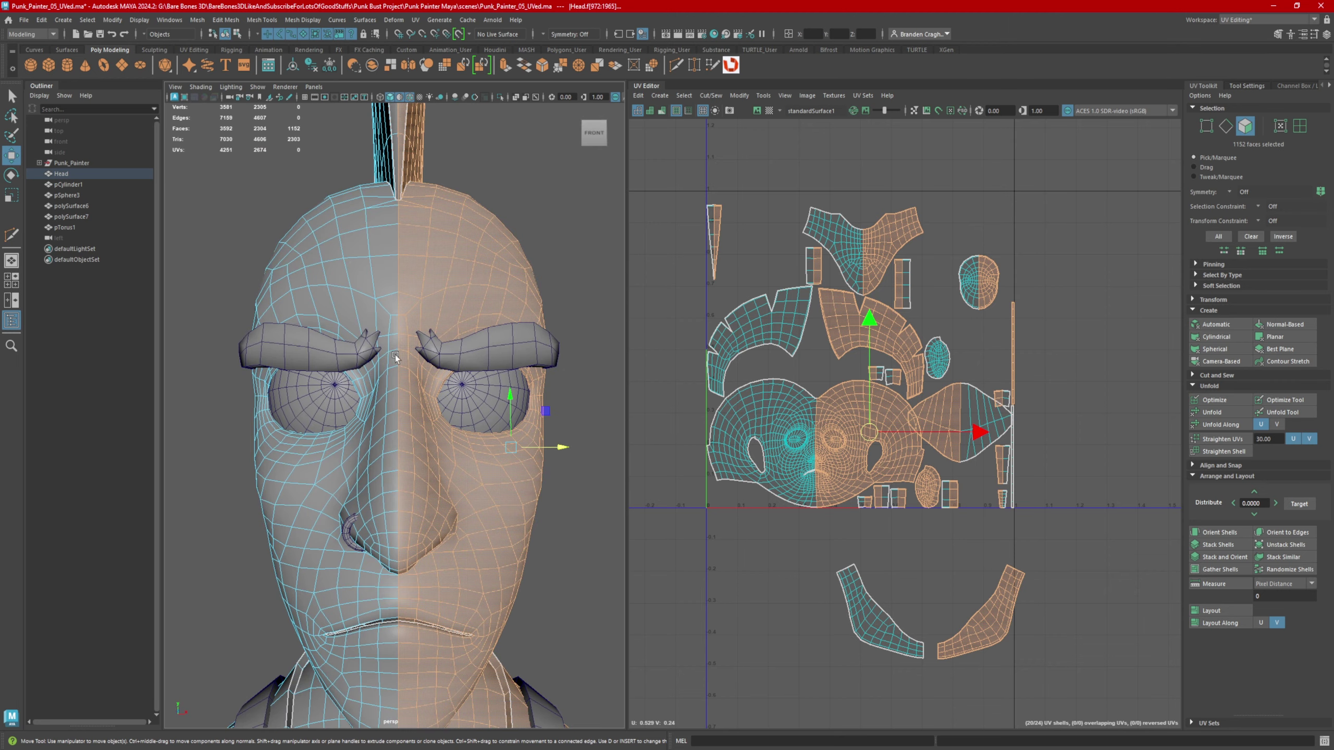
alt+drag(397, 347, 404, 262)
scroll(464, 320, down, 4)
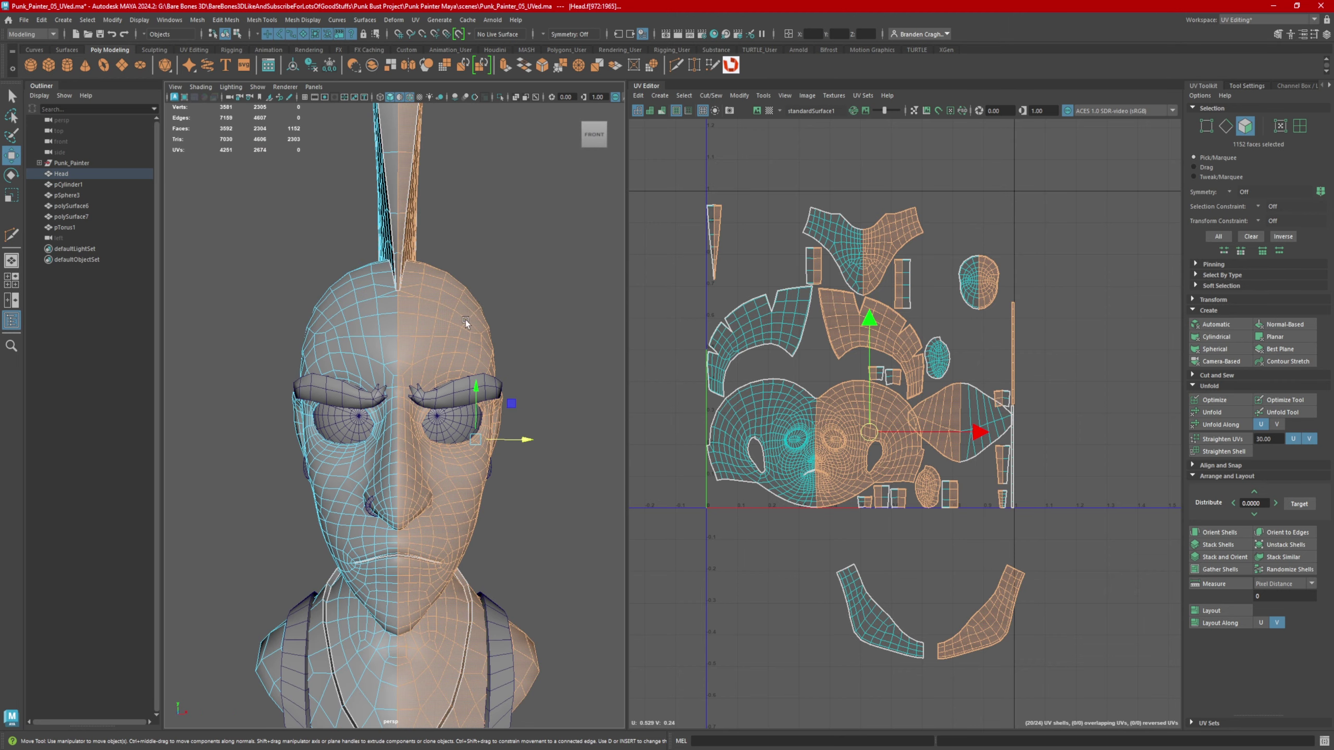
key(Delete)
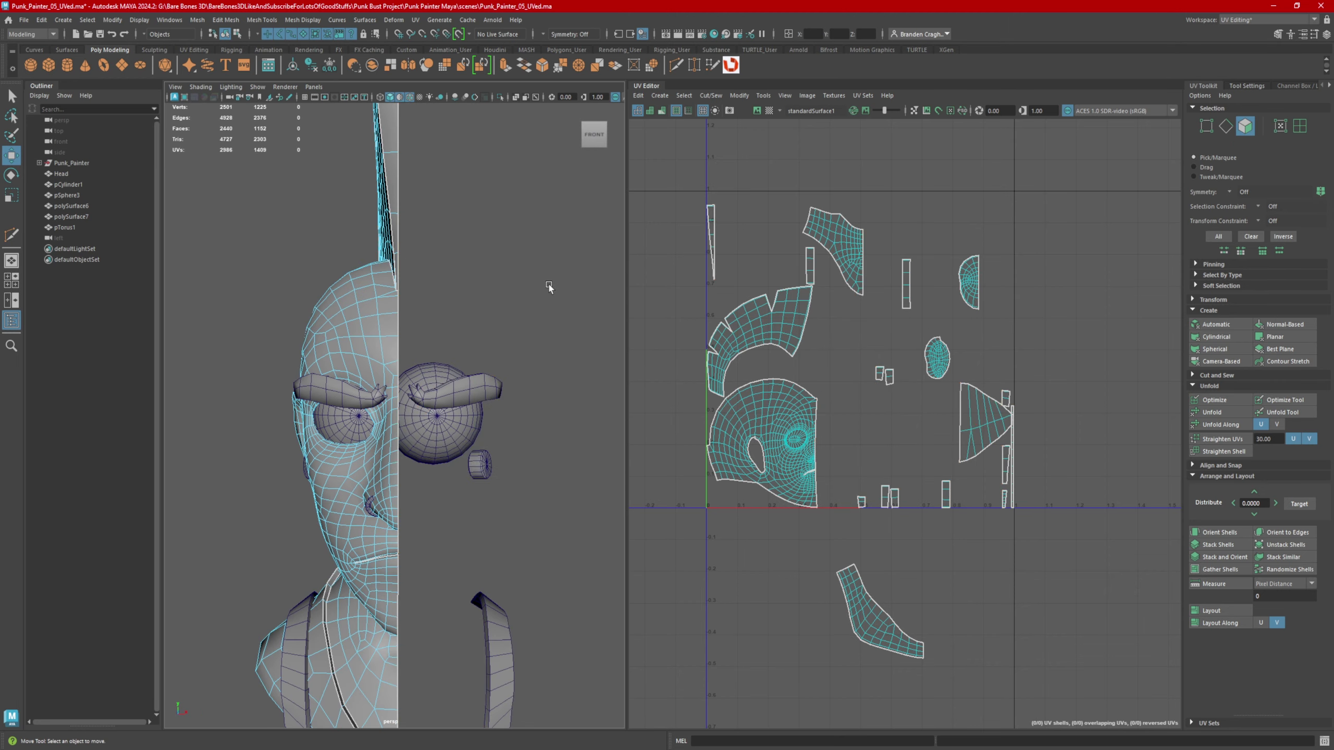
- Delete all faces of the eyebrow on the character's left side, keeping the other eyebrow
alt+drag(479, 381, 504, 383)
click(504, 383)
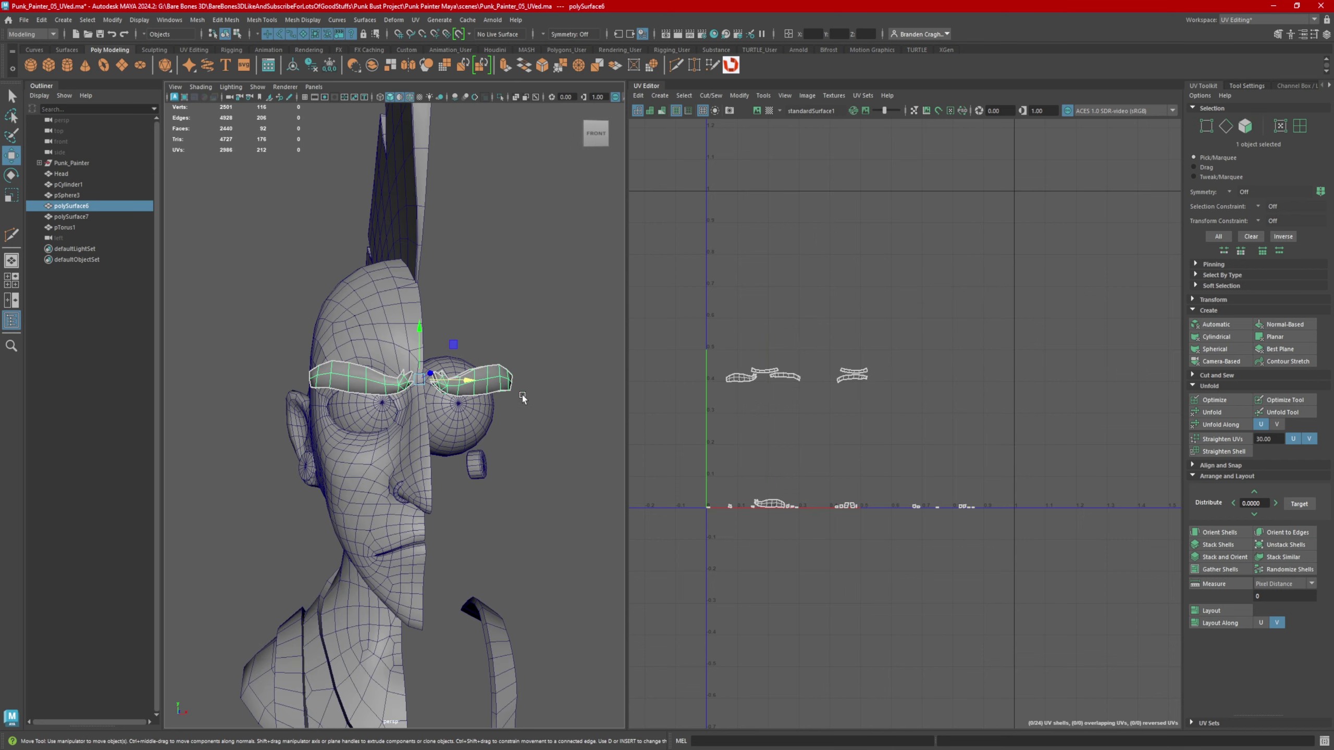
right_drag(497, 376, 503, 403)
alt+drag(514, 409, 497, 394)
double_click(491, 373)
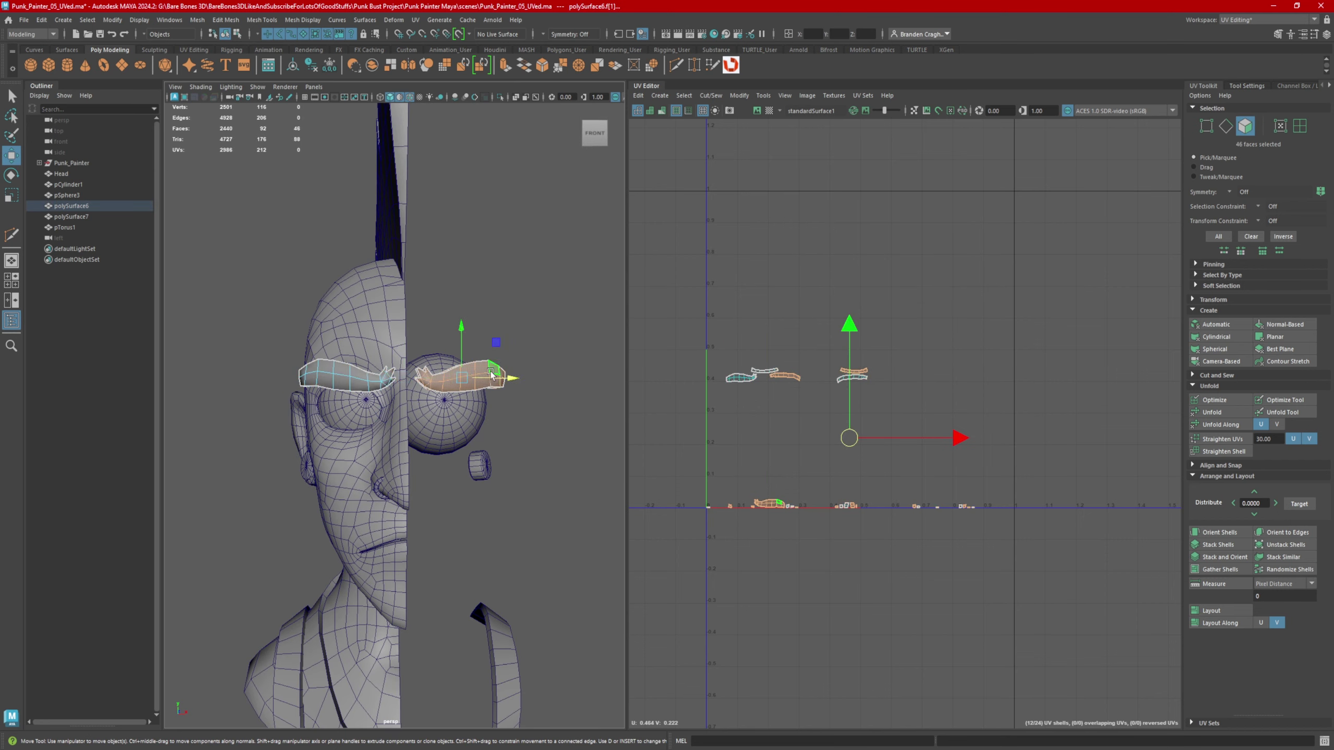
key(Delete)
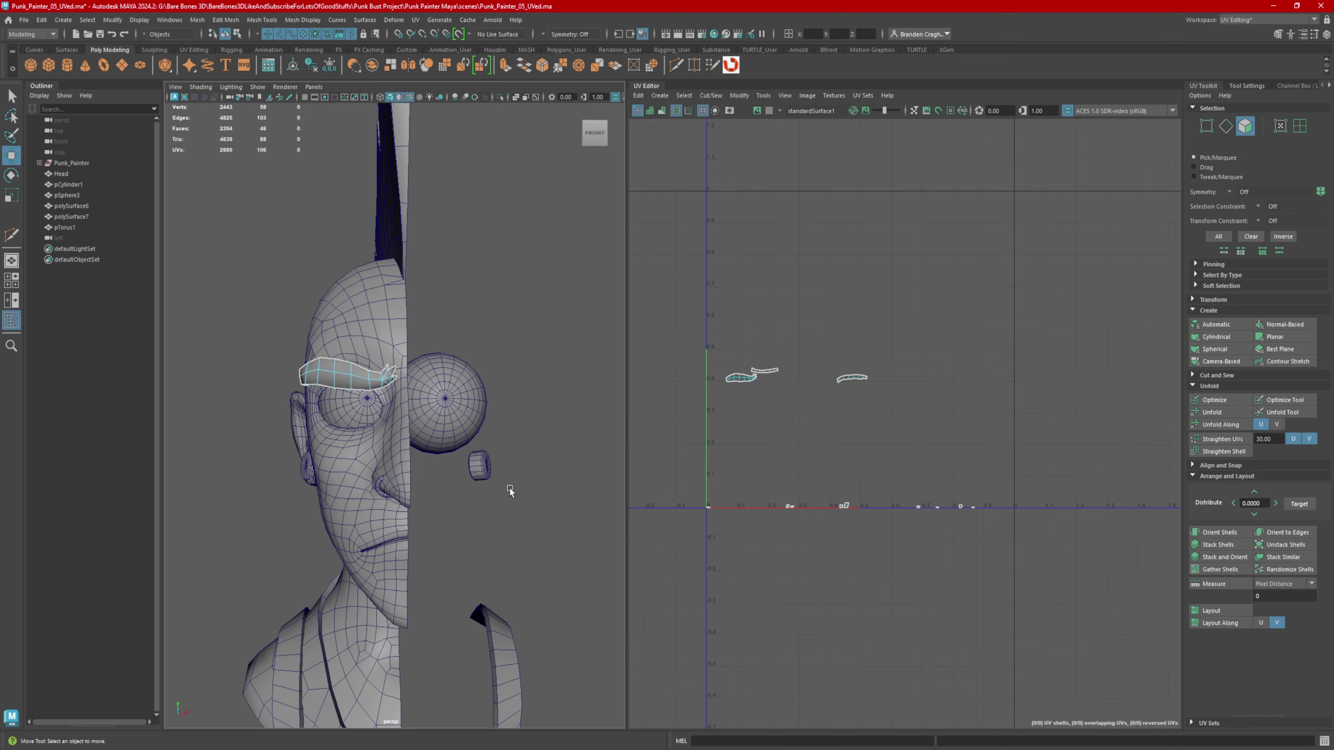
- Delete all faces of the ear plug on the character's left side
click(484, 467)
alt+drag(518, 497, 477, 439)
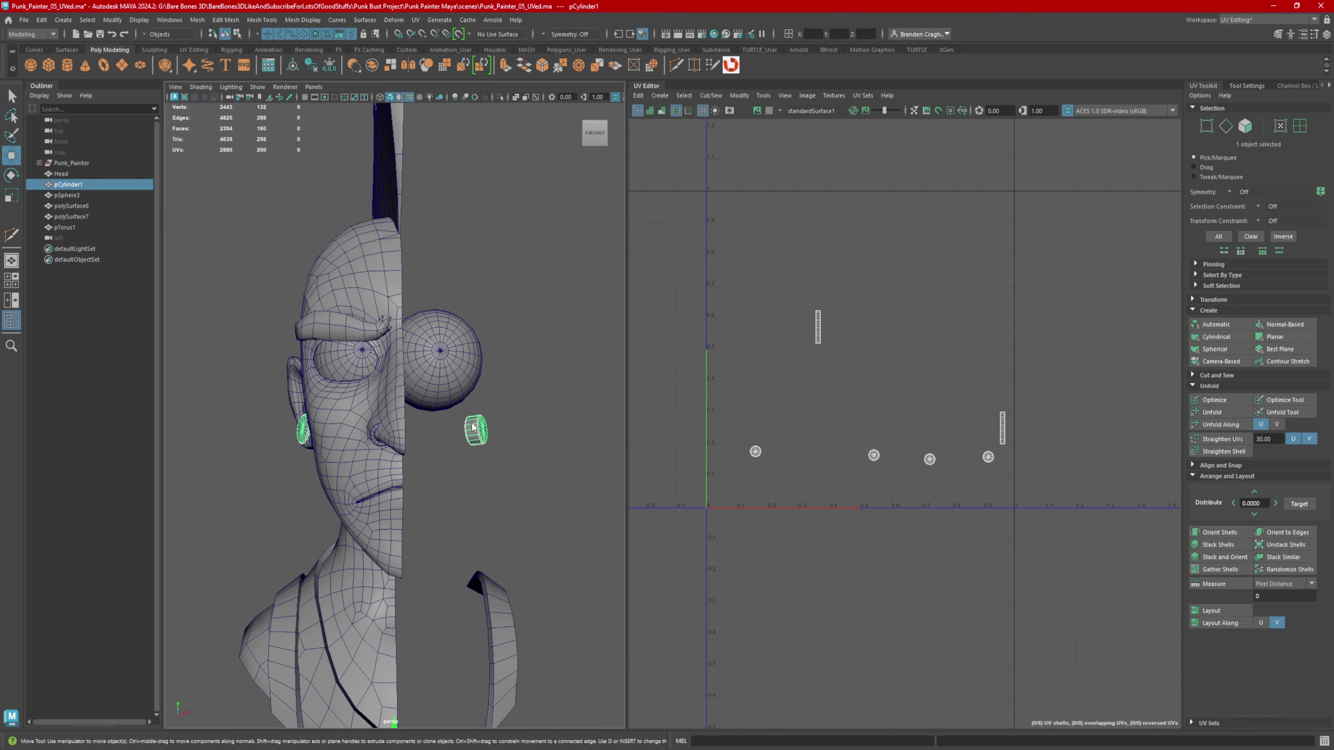
right_drag(471, 427, 476, 448)
double_click(481, 434)
key(Delete)
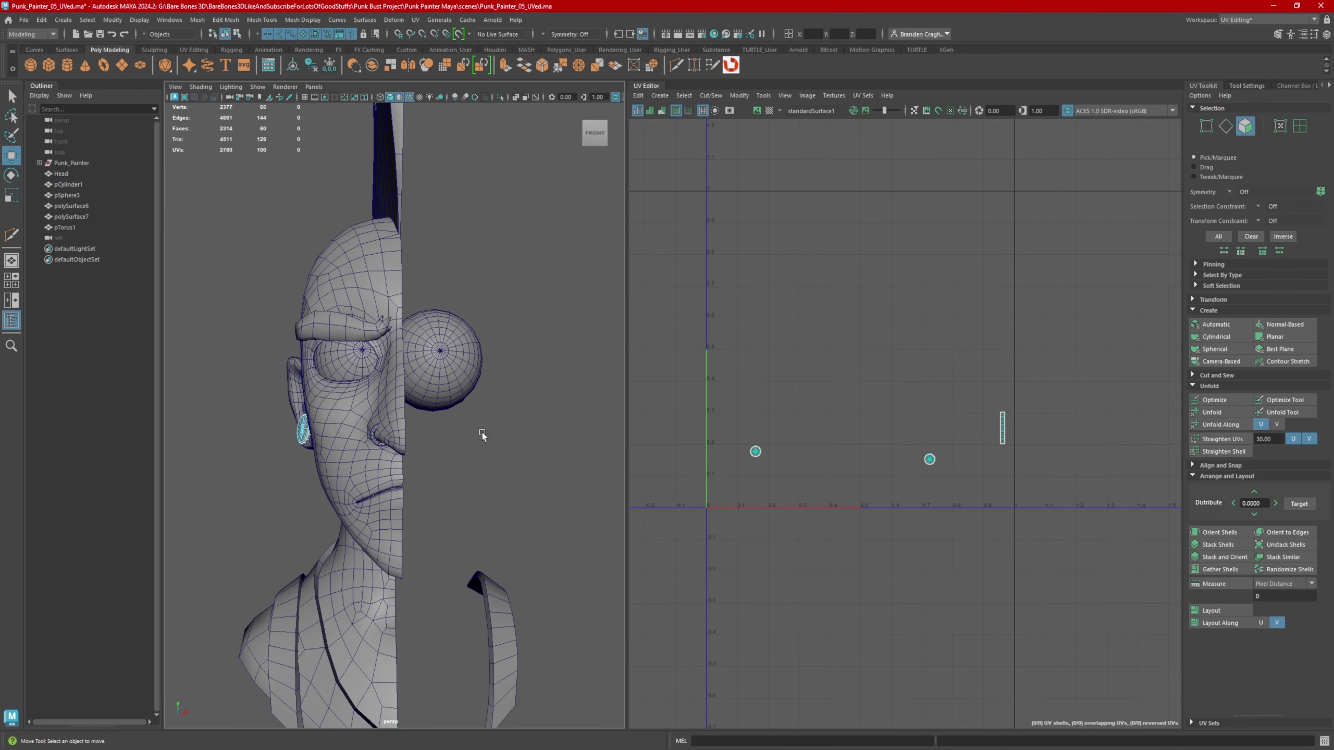
- Delete all faces of the shoulder strap on the character's left side
alt+drag(508, 519, 478, 463)
click(475, 457)
right_drag(493, 465, 490, 455)
double_click(491, 454)
alt+drag(490, 454, 429, 413)
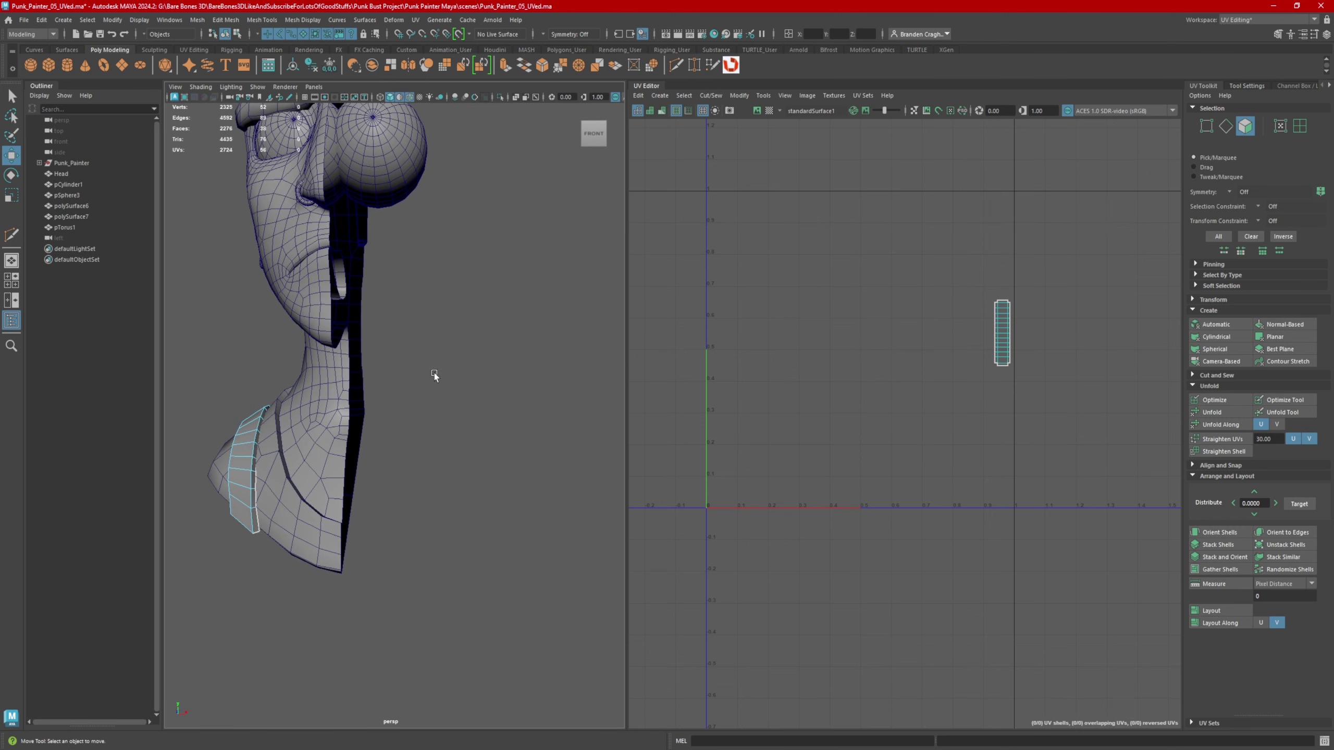
- Select all faces of the character's left eyeball and try rotating that eyeball on its own
mouse_move(427, 349)
alt+mouse_down()
mouse_move(473, 398)
mouse_move(422, 382)
mouse_move(426, 358)
alt+mouse_up()
click(453, 384)
alt+middle_drag(420, 343, 435, 381)
alt+right_drag(435, 381, 465, 388)
alt+drag(465, 385, 388, 355)
alt+drag(432, 399, 455, 379)
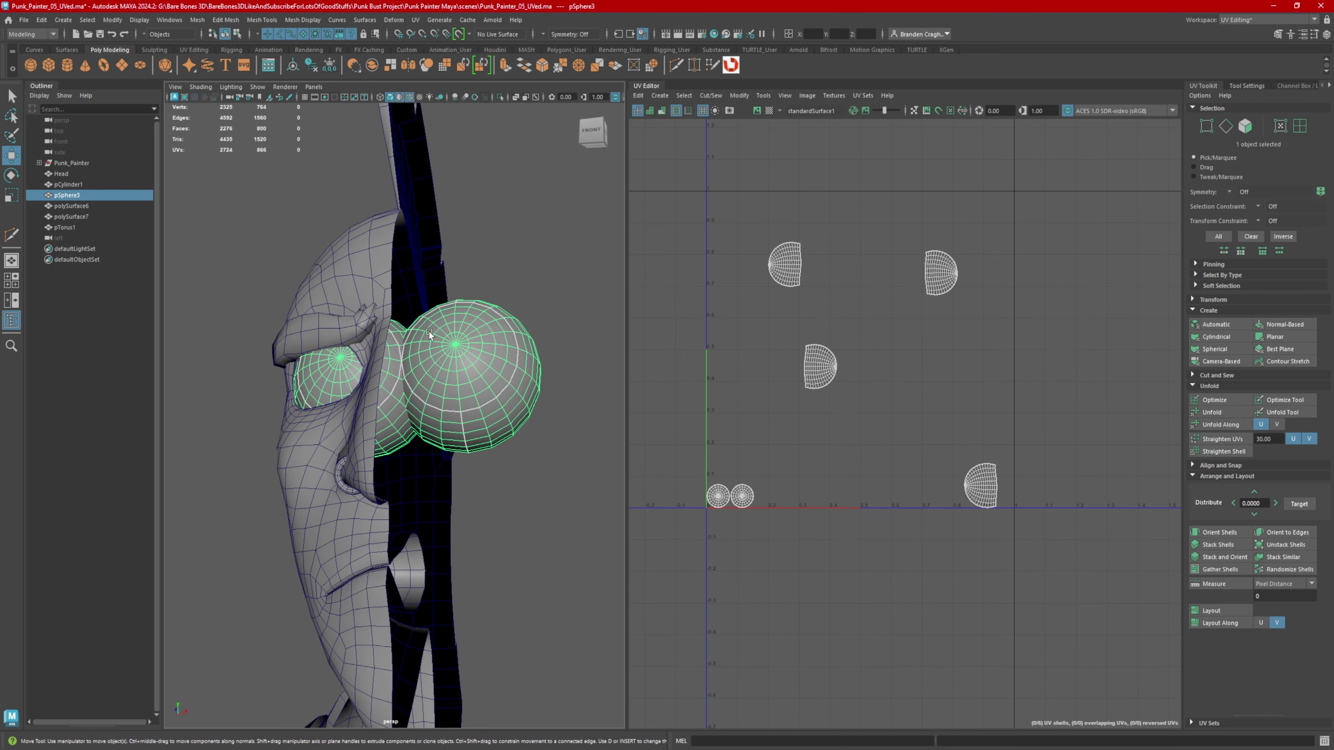
right_drag(480, 391, 490, 369)
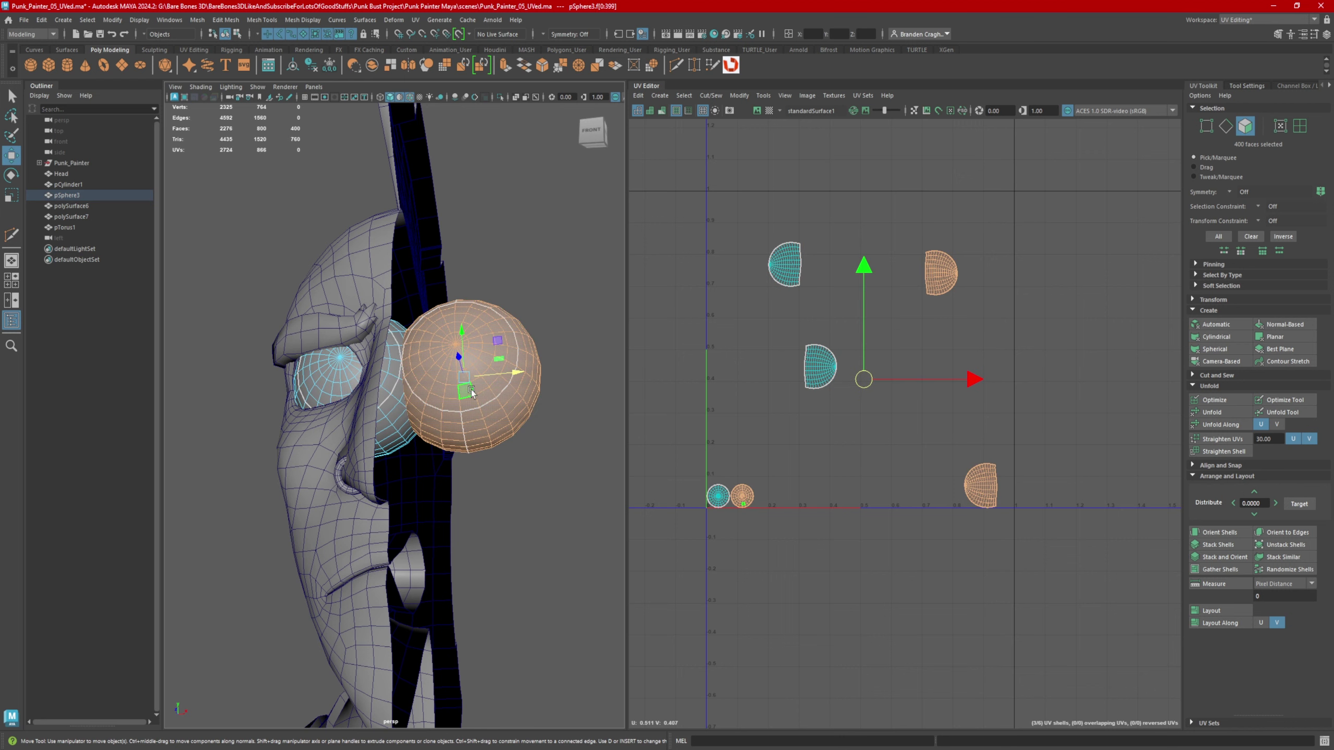
key(e)
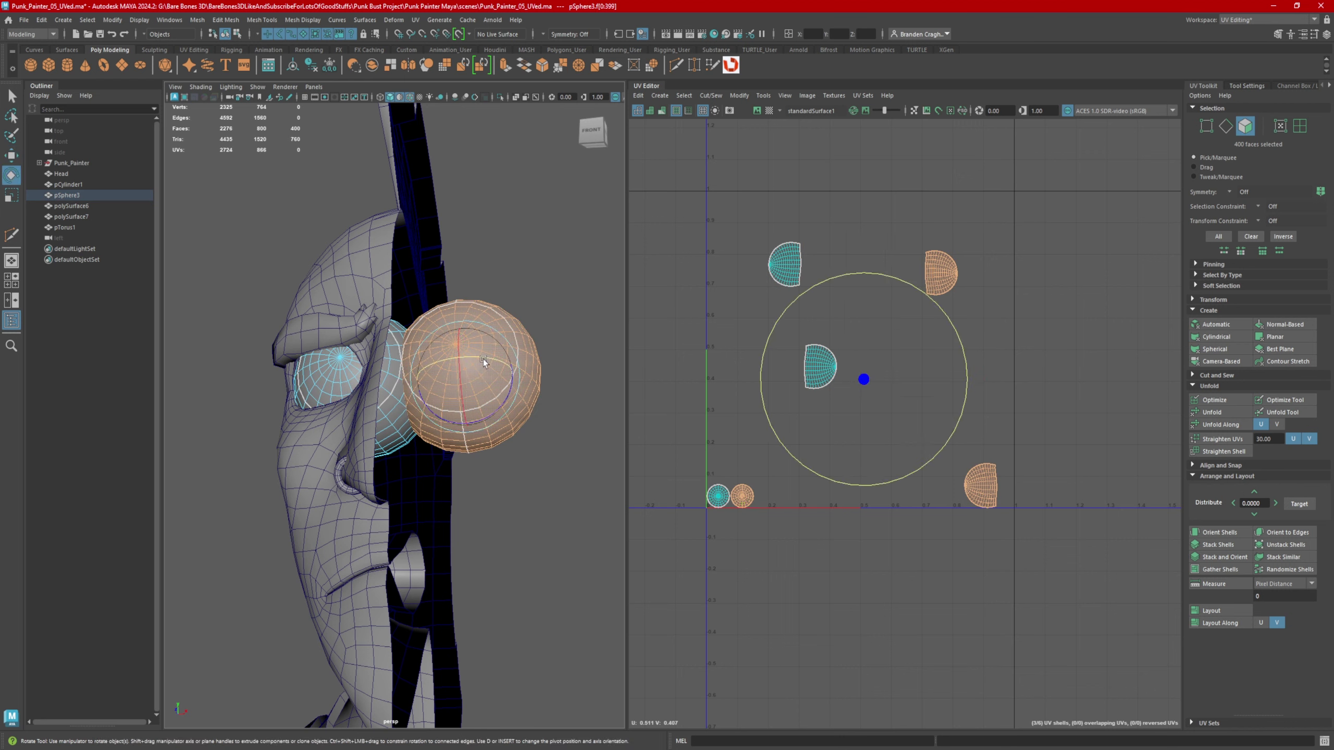
mouse_move(484, 359)
mouse_down()
mouse_move(509, 369)
mouse_move(438, 371)
mouse_move(494, 381)
mouse_up()
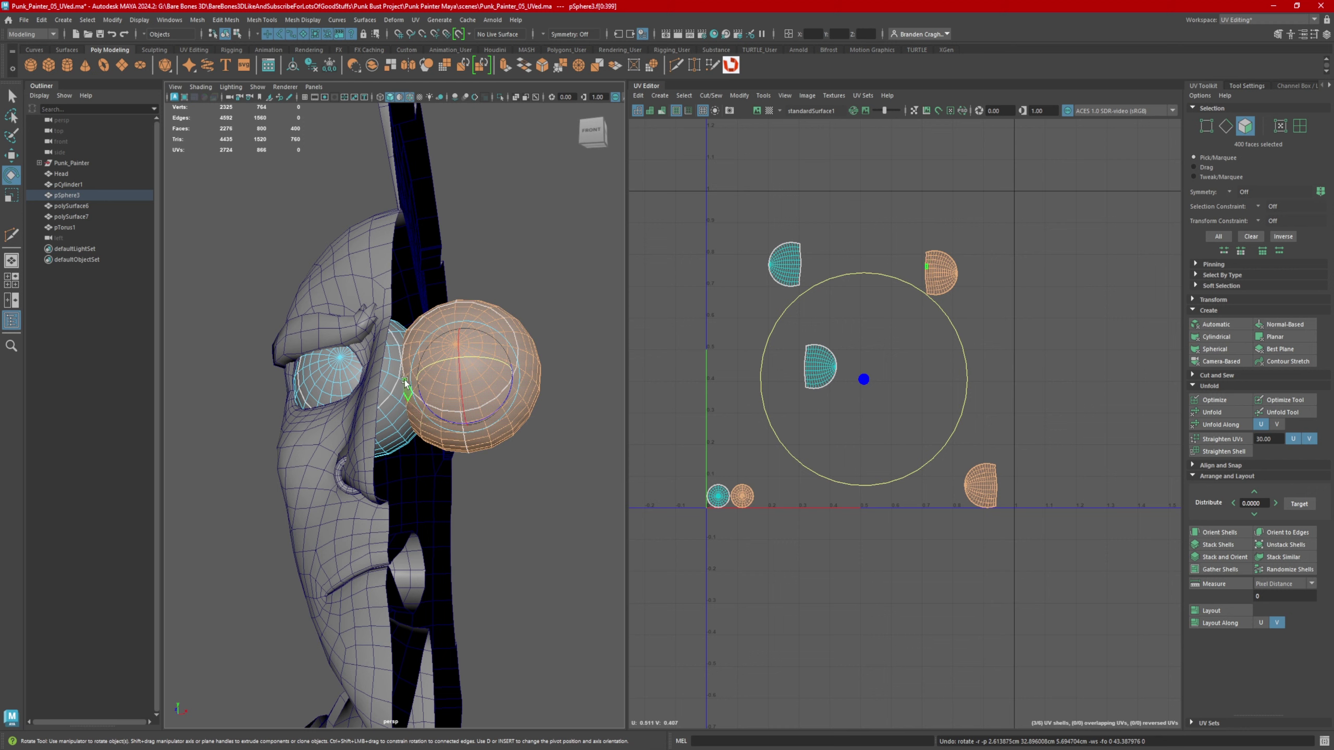
- Add the other eyeball's faces to the selection, try rotating both eyeballs together, and undo the rotation
key(ctrl+shift+i)
shift+double_click(436, 383)
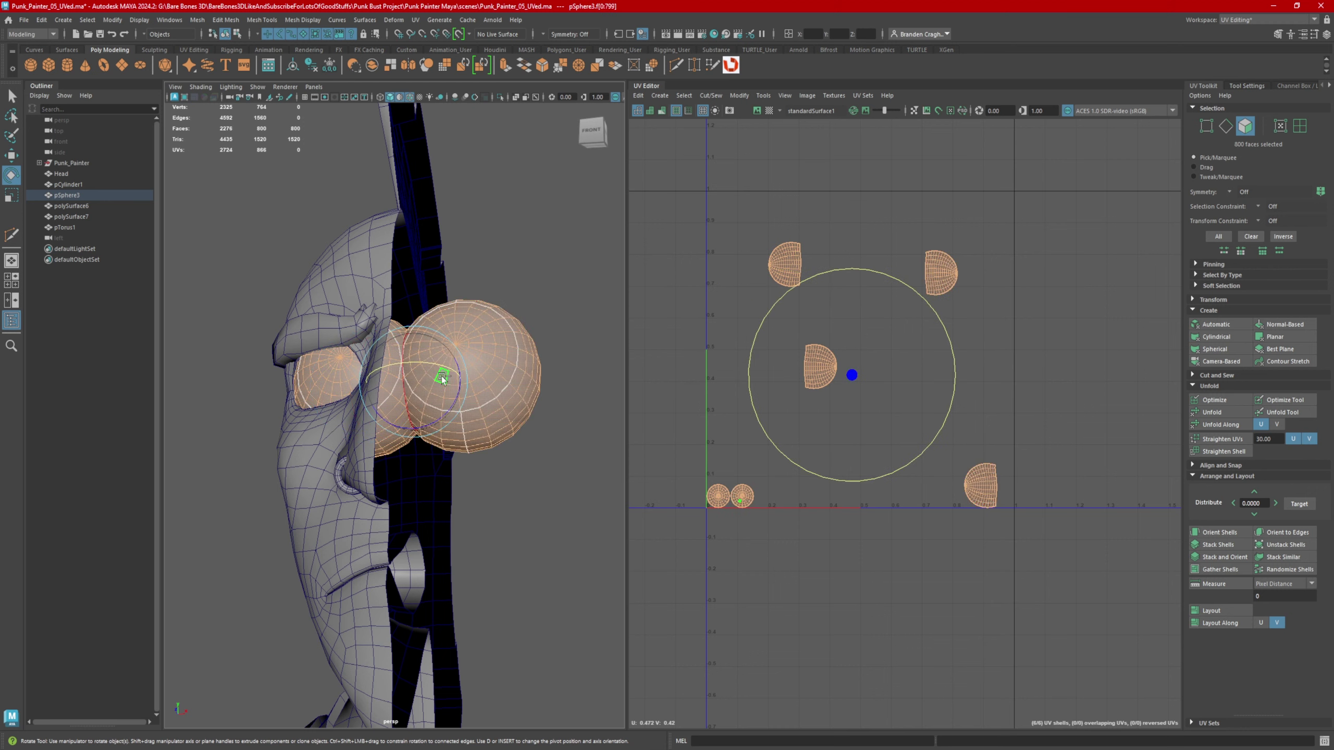
drag(438, 365, 436, 442)
key(ctrl+z)
key(w)
- Select the half head mesh in object mode and set the Move tool's Pivot Reset to Zero Pivot
right_drag(436, 442, 473, 424)
scroll(380, 452, down, 5)
click(380, 453)
alt+drag(473, 424, 352, 456)
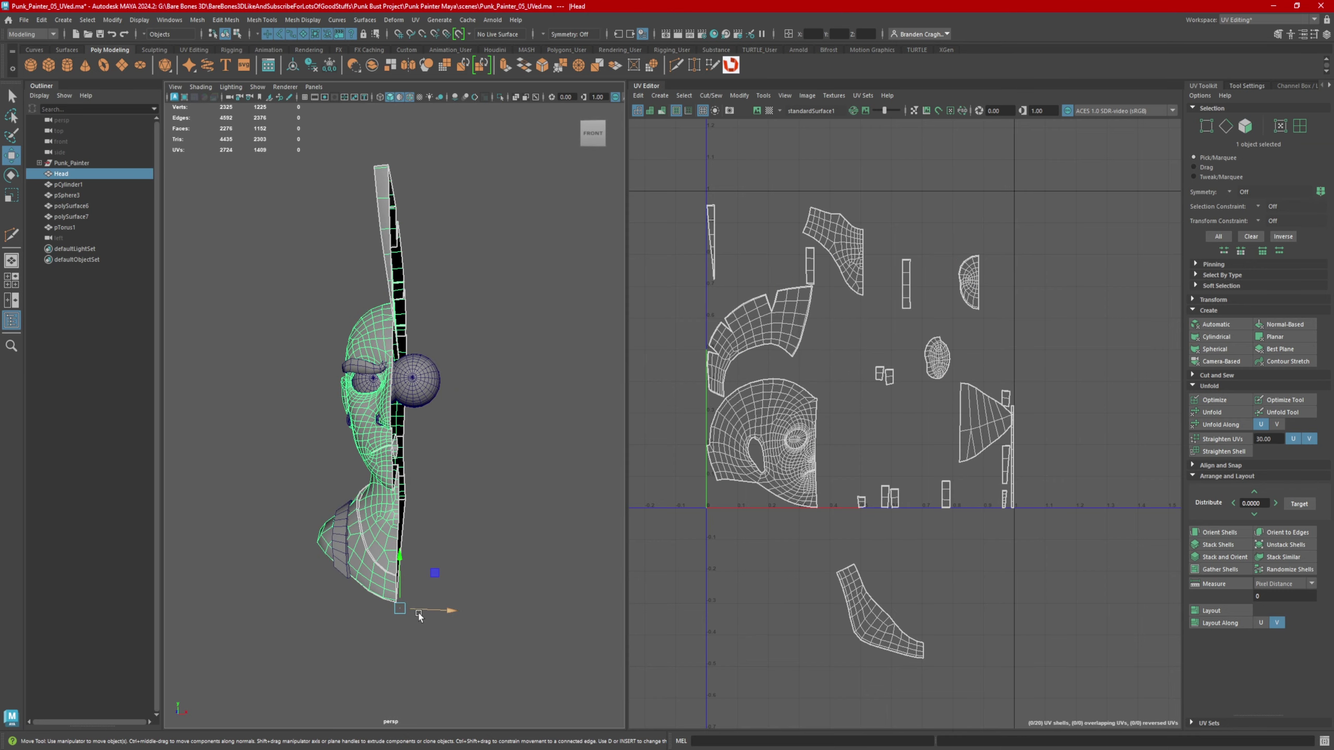
alt+drag(439, 611, 417, 600)
double_click(11, 158)
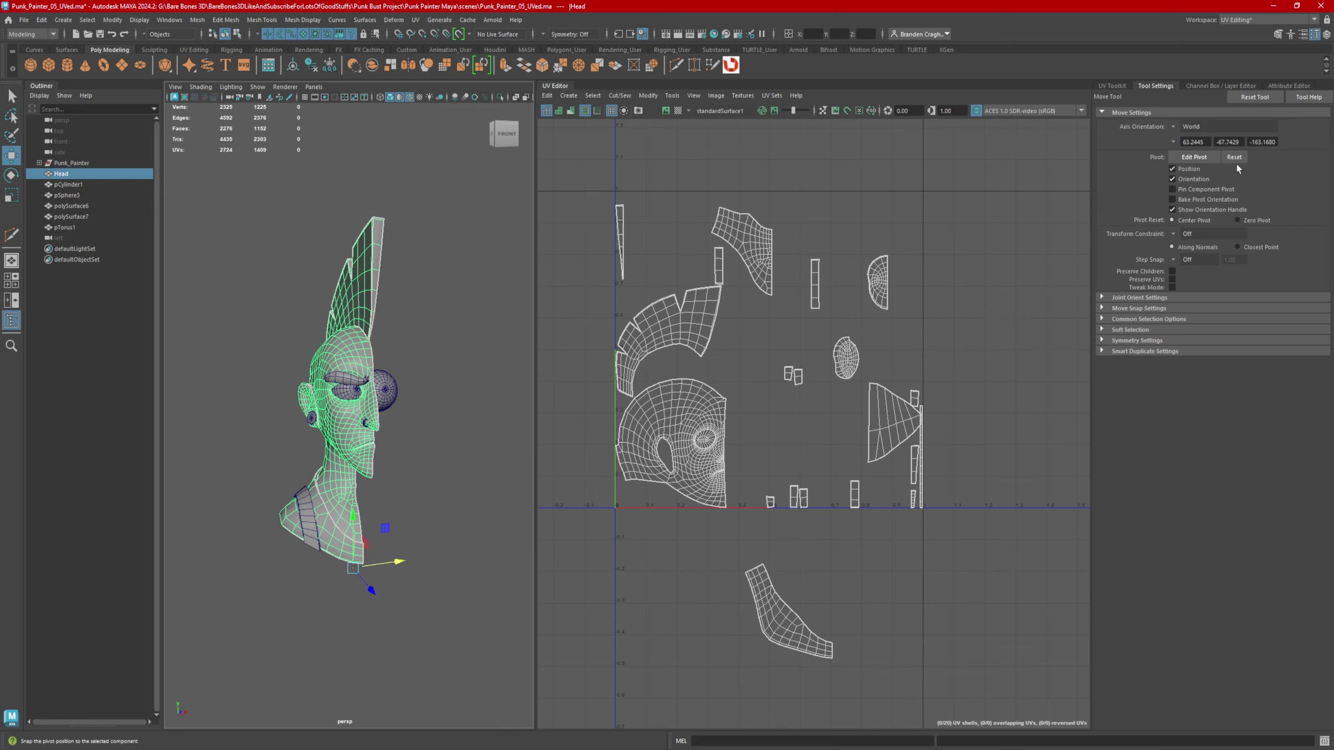
click(1238, 221)
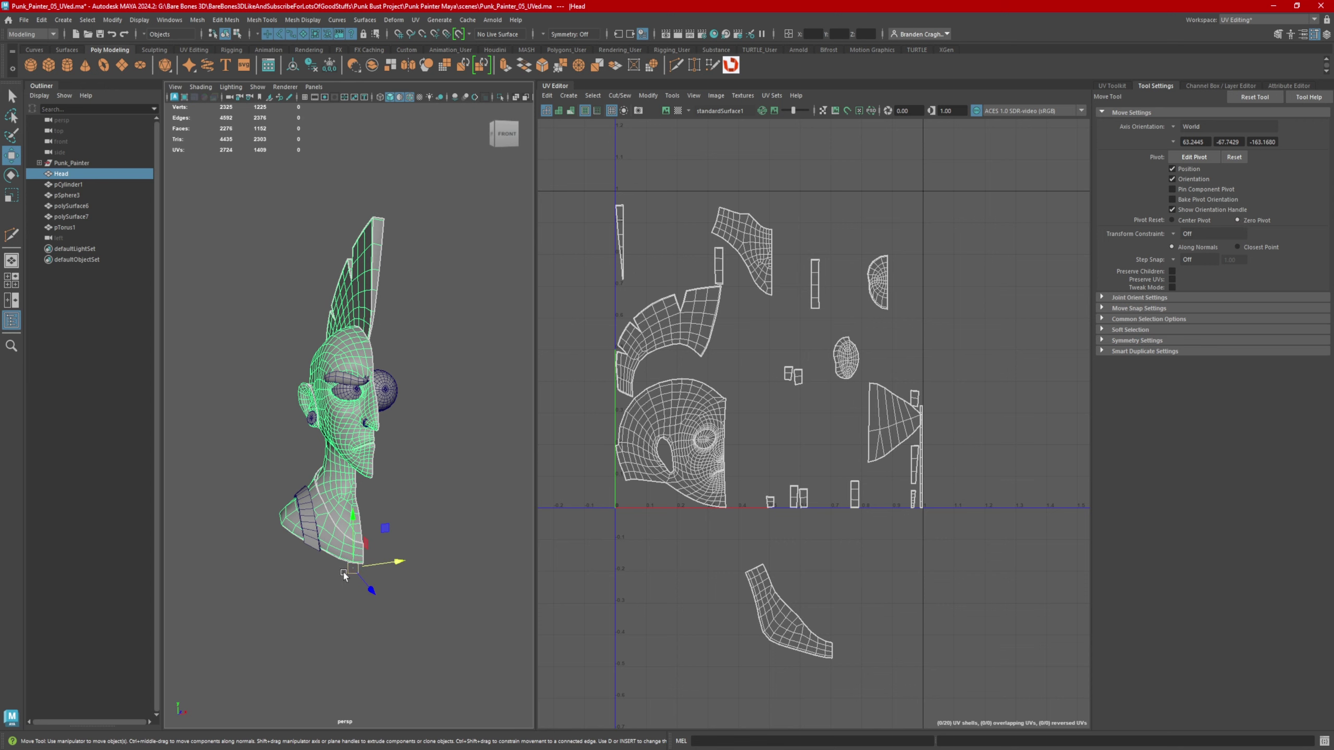
- Open the option settings of the Mirror command for the half head mesh
scroll(354, 576, up, 1)
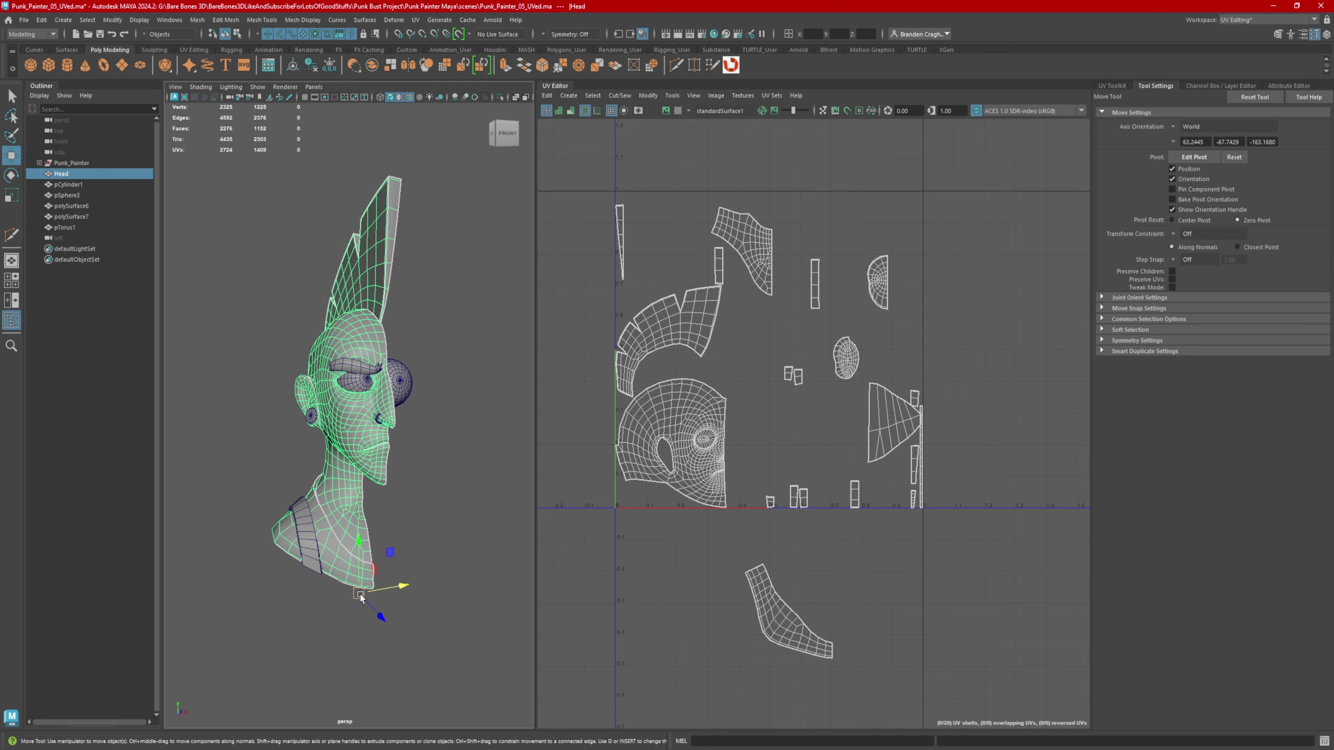
alt+drag(363, 597, 490, 405)
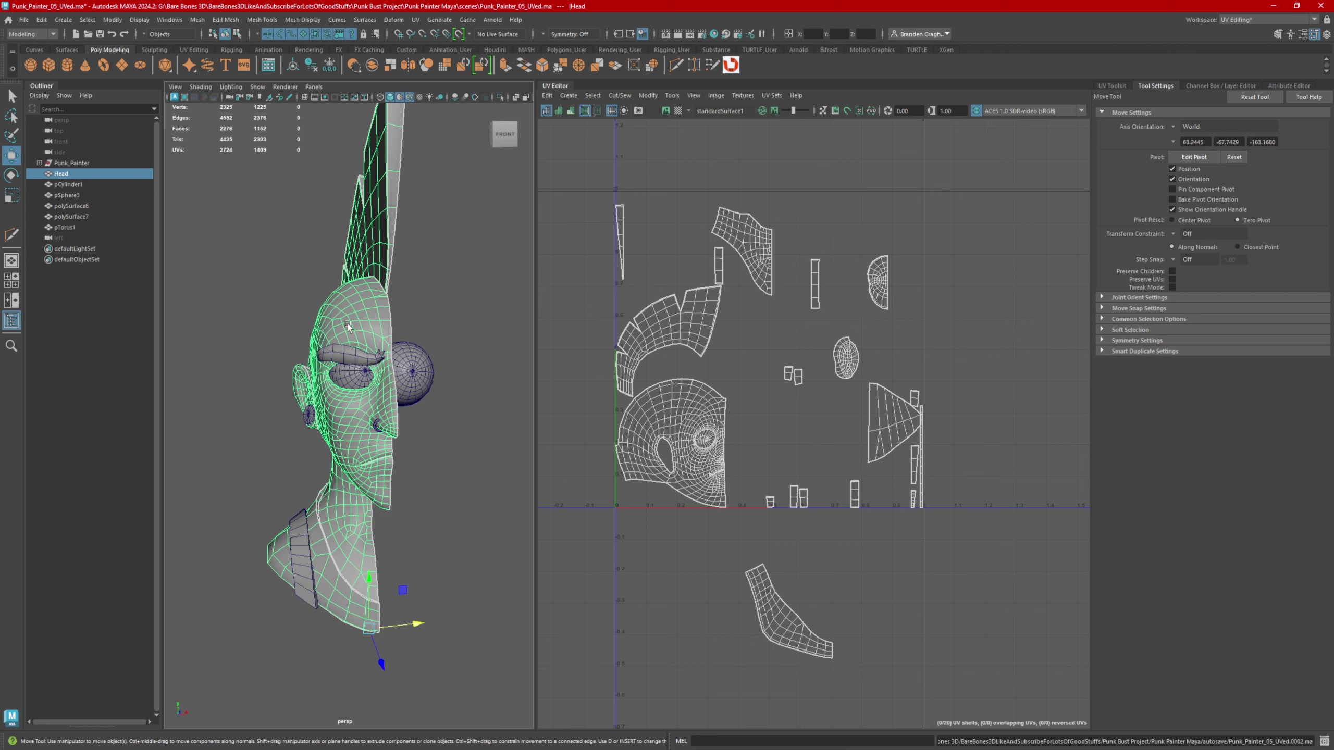
mouse_move(394, 325)
alt+mouse_down()
mouse_move(365, 325)
mouse_move(378, 323)
alt+mouse_up()
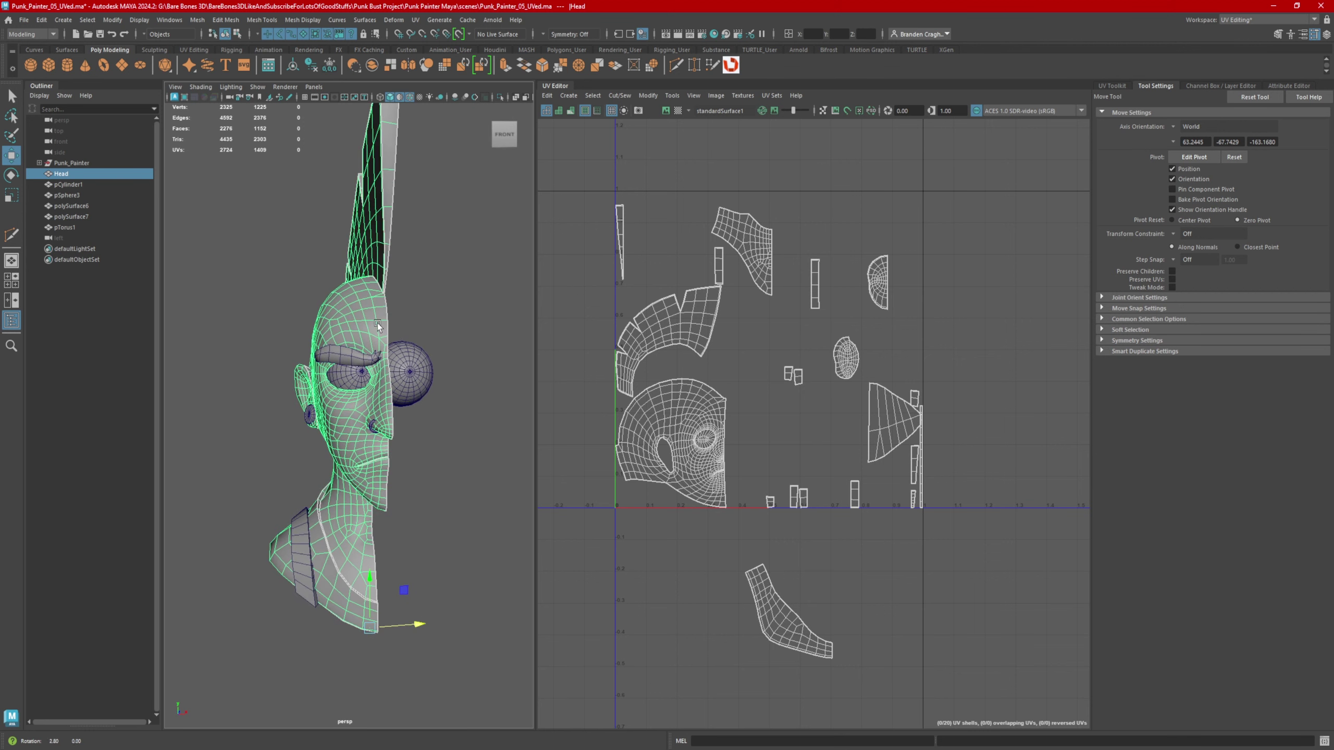
key(space)
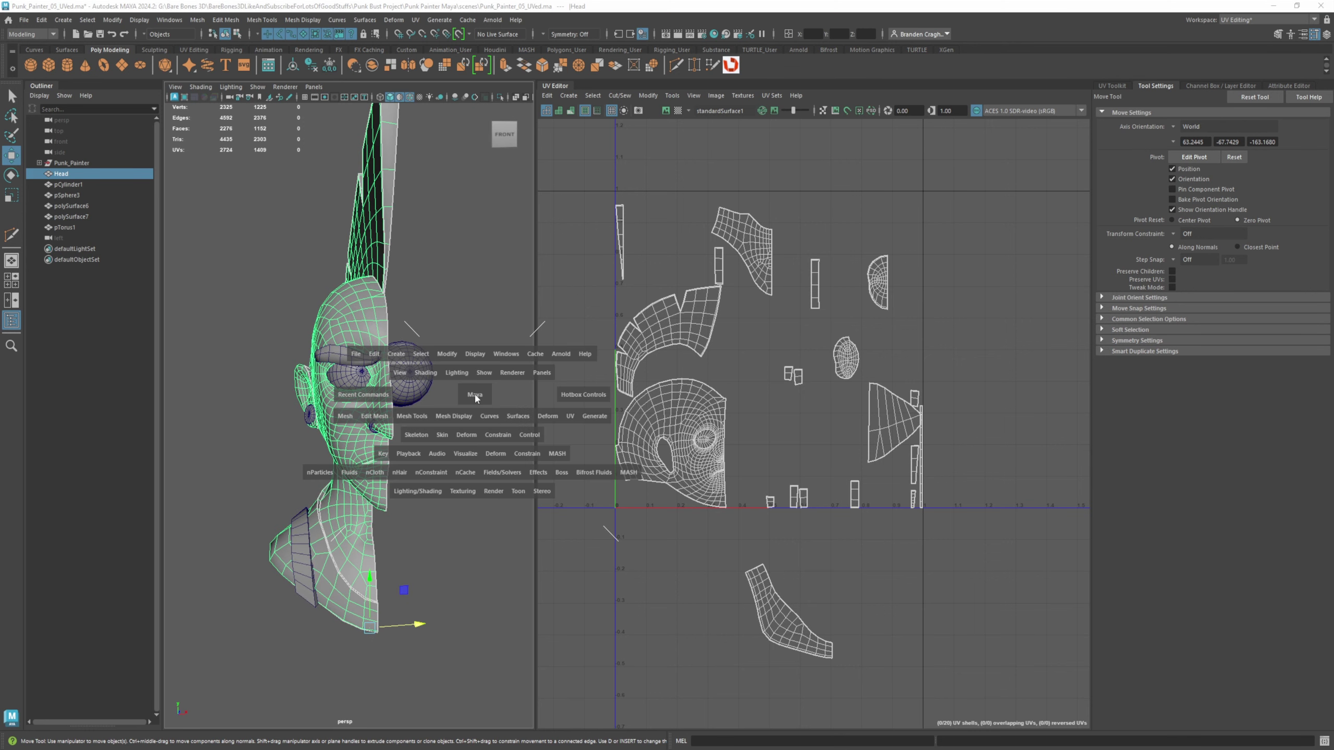
click(343, 417)
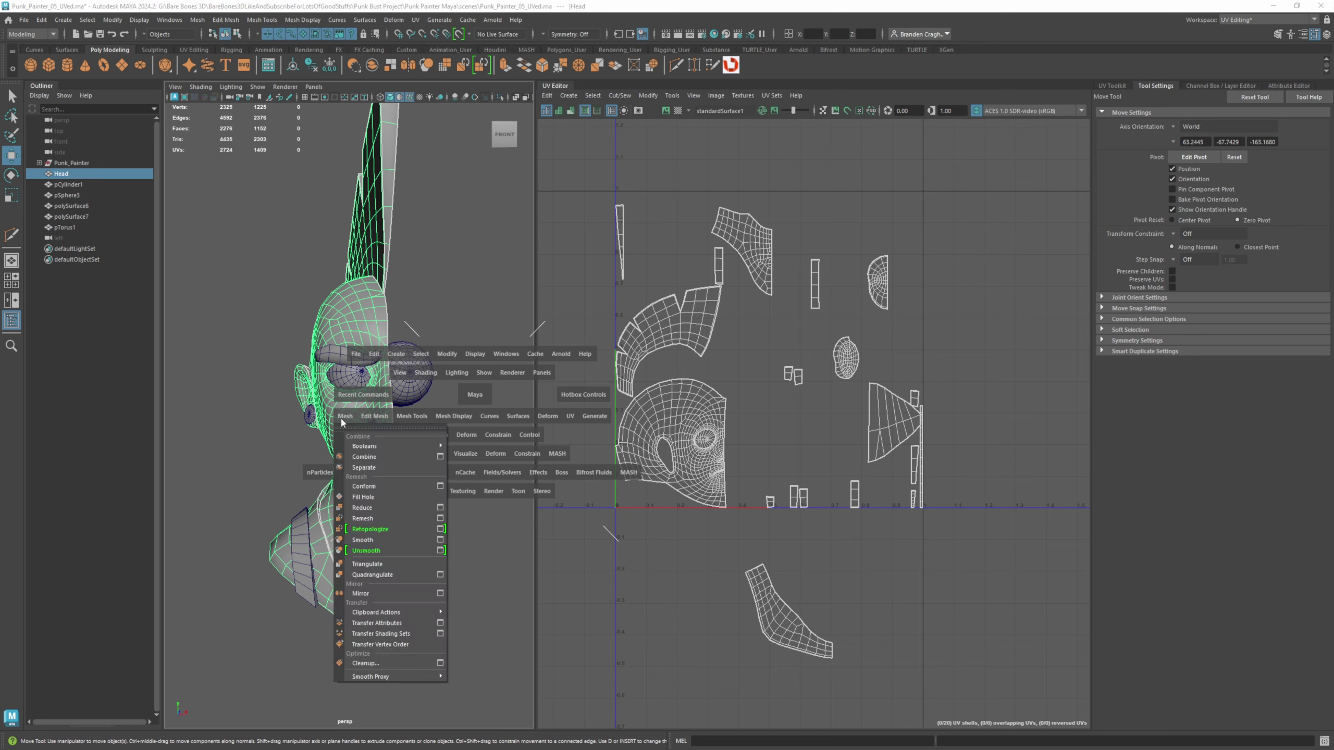
click(440, 593)
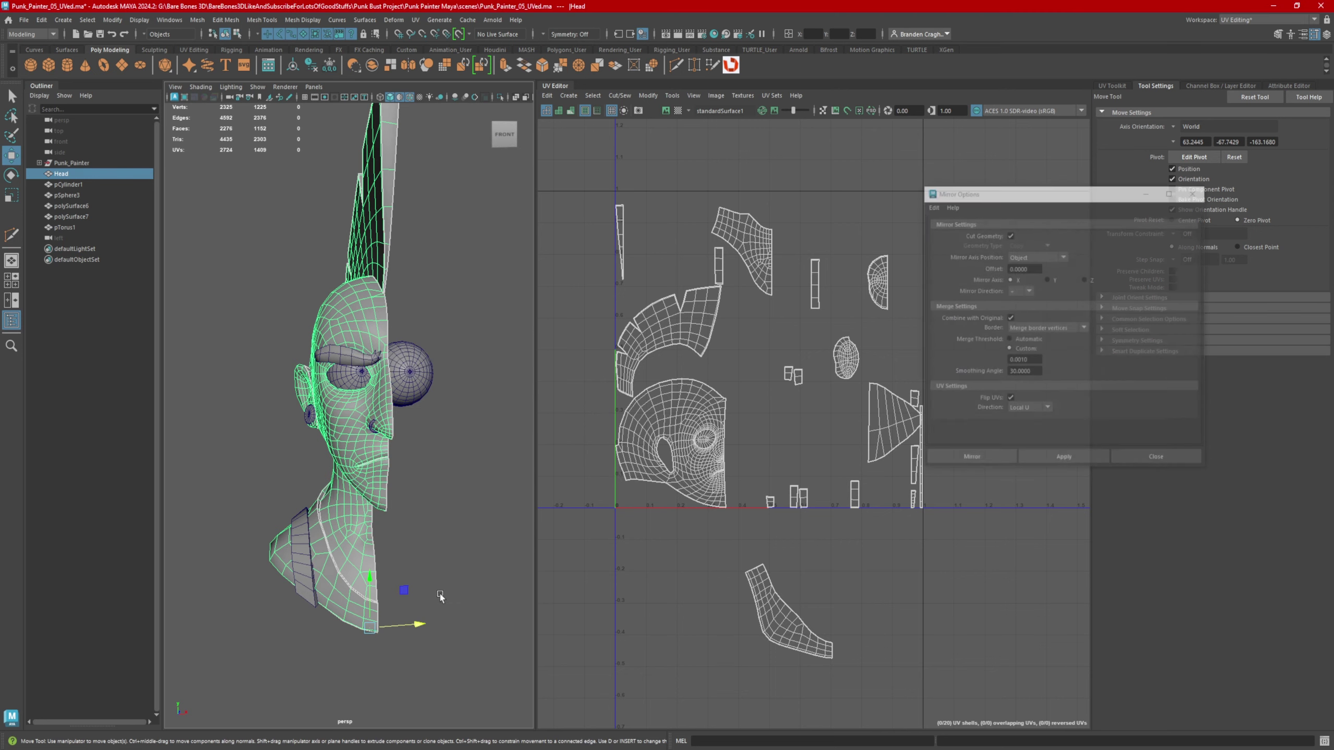
click(197, 19)
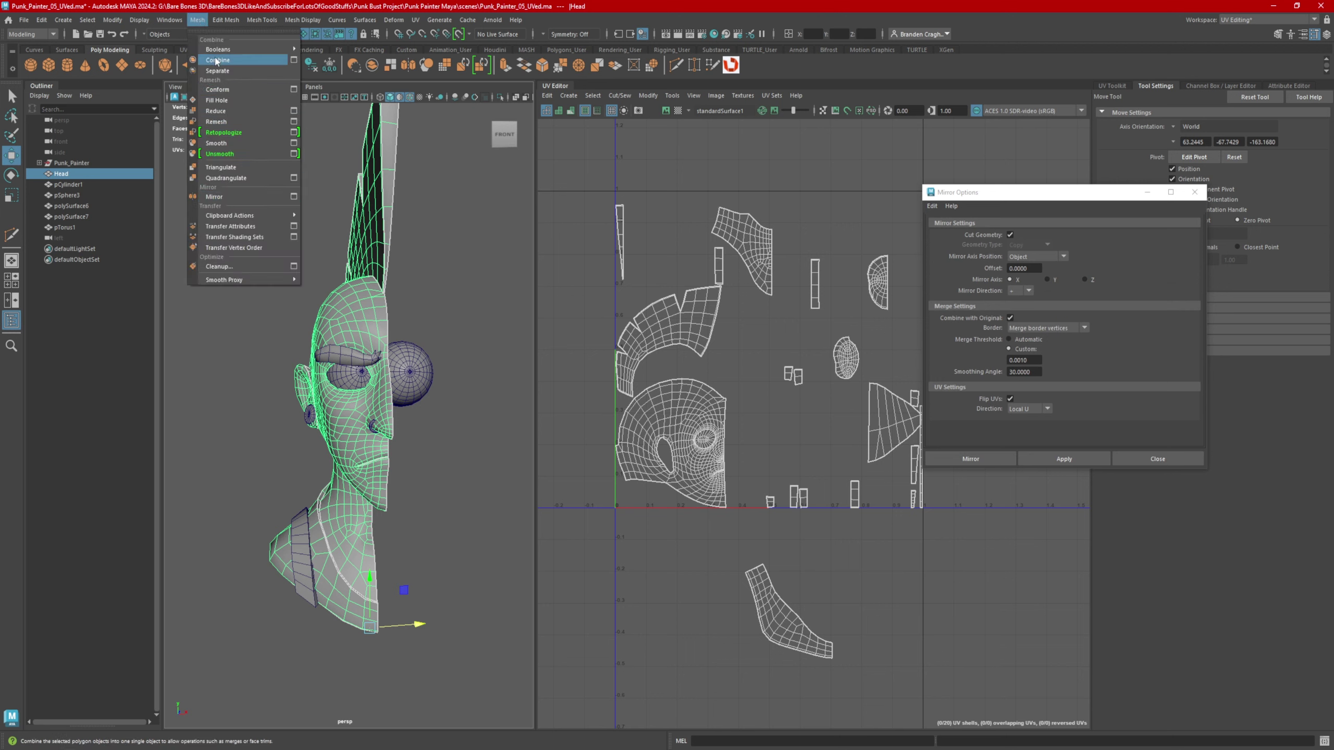
click(199, 21)
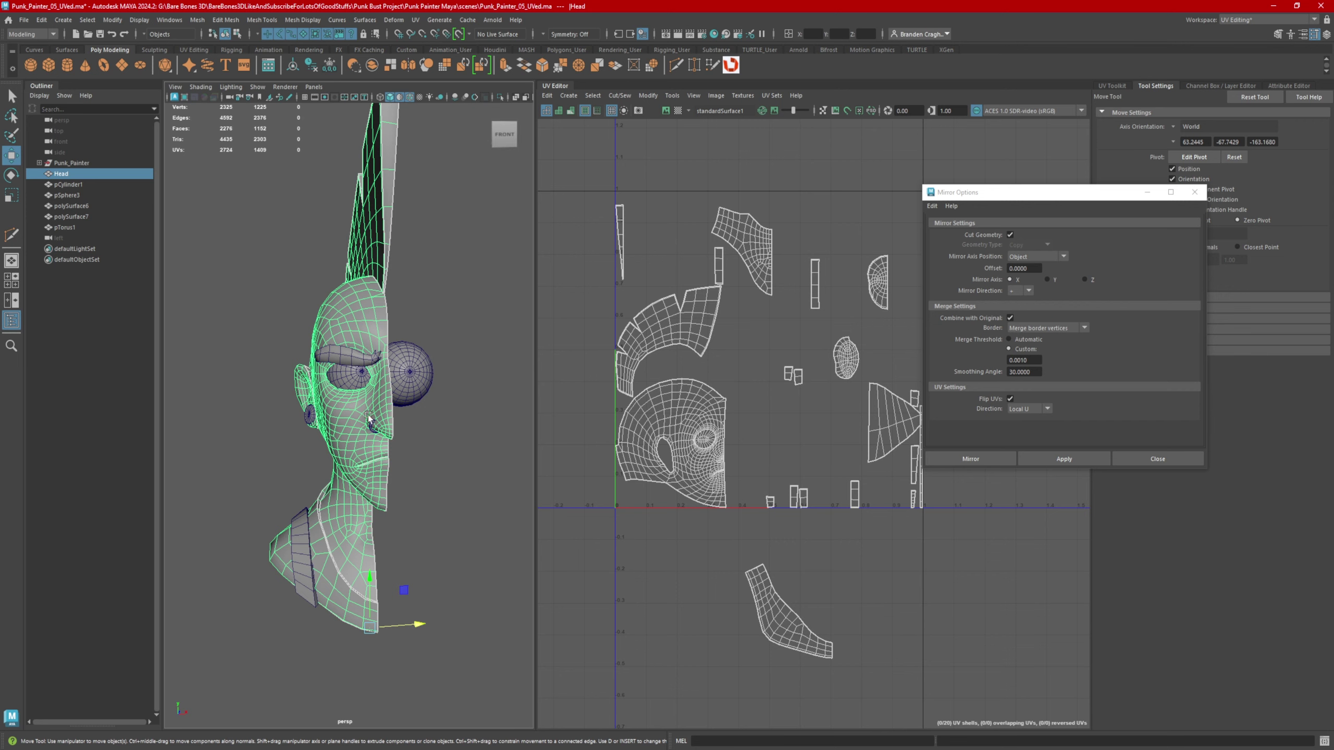
- Try mirroring the half head across the object X axis with Flip UVs on, and undo the mirror
click(1057, 459)
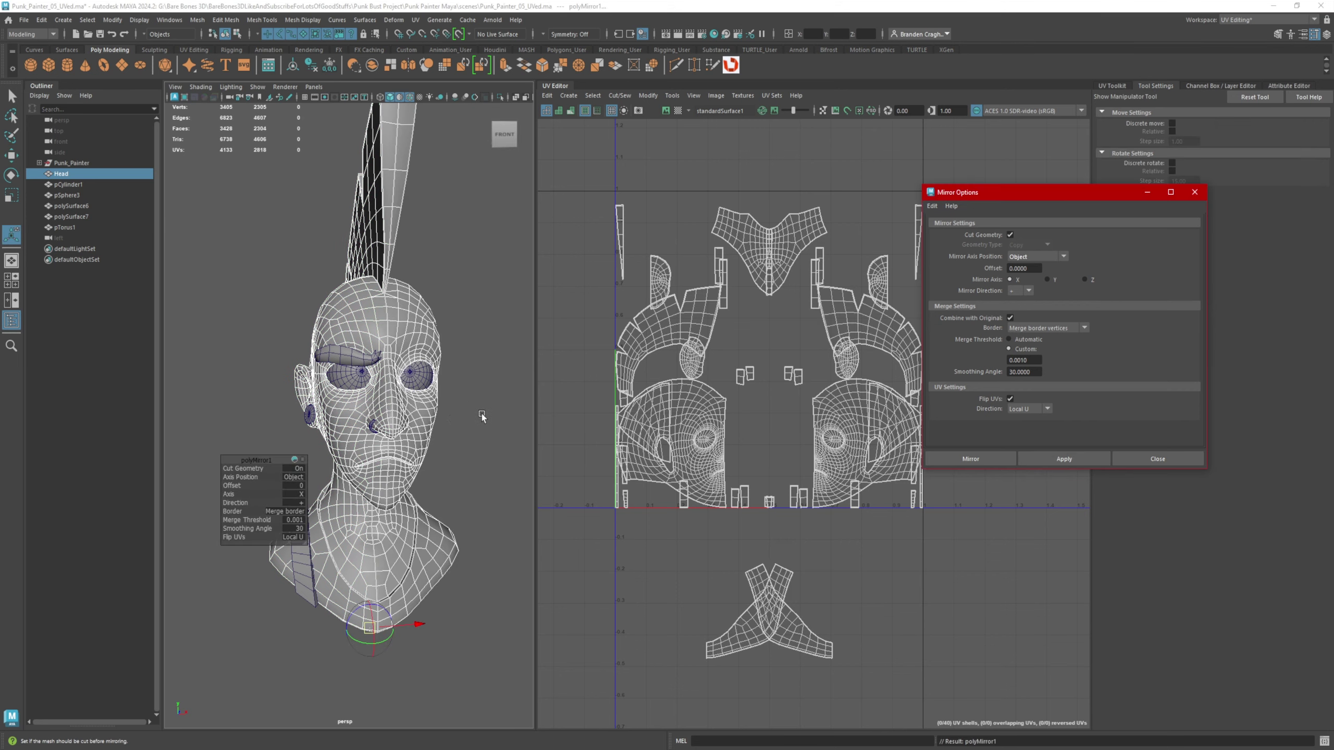
alt+drag(471, 402, 441, 396)
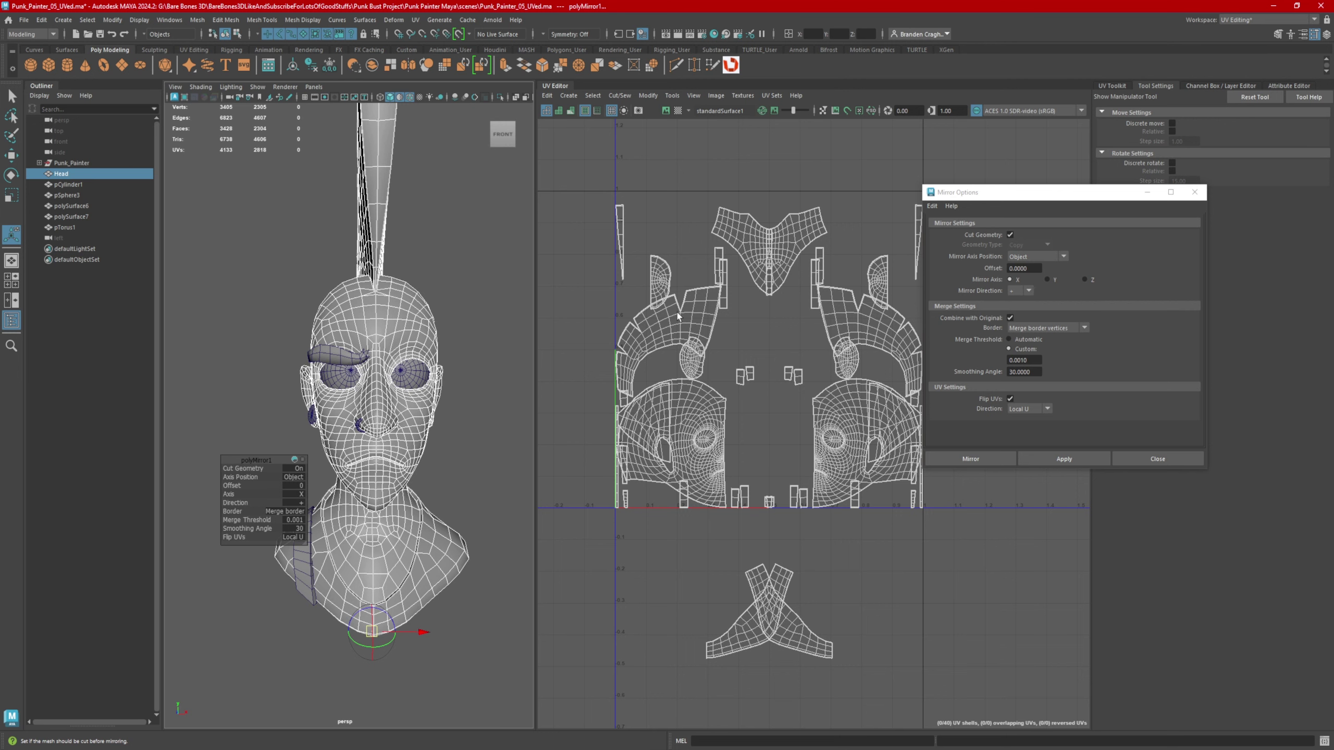
key(ctrl+z)
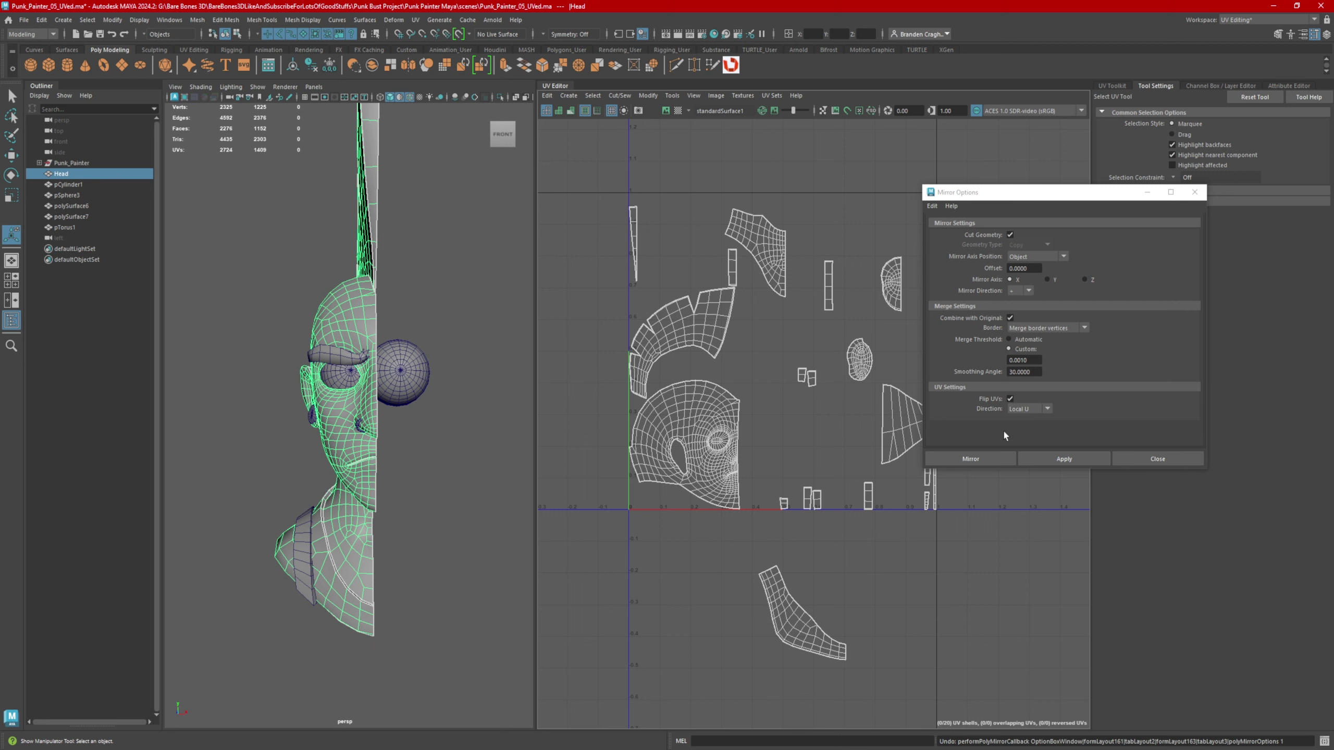
- Turn off Flip UVs and mirror the half head across the object X axis, combined with the original and merging border vertices
click(1009, 399)
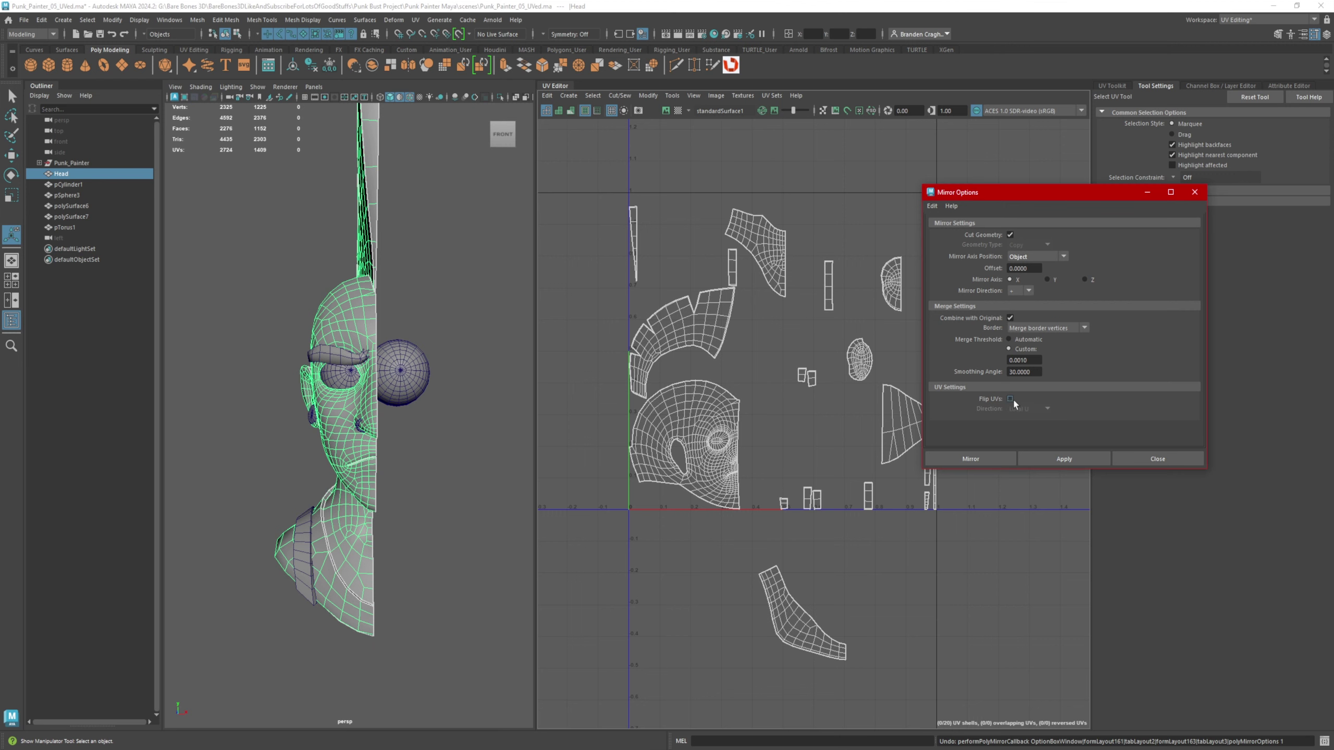
click(1064, 459)
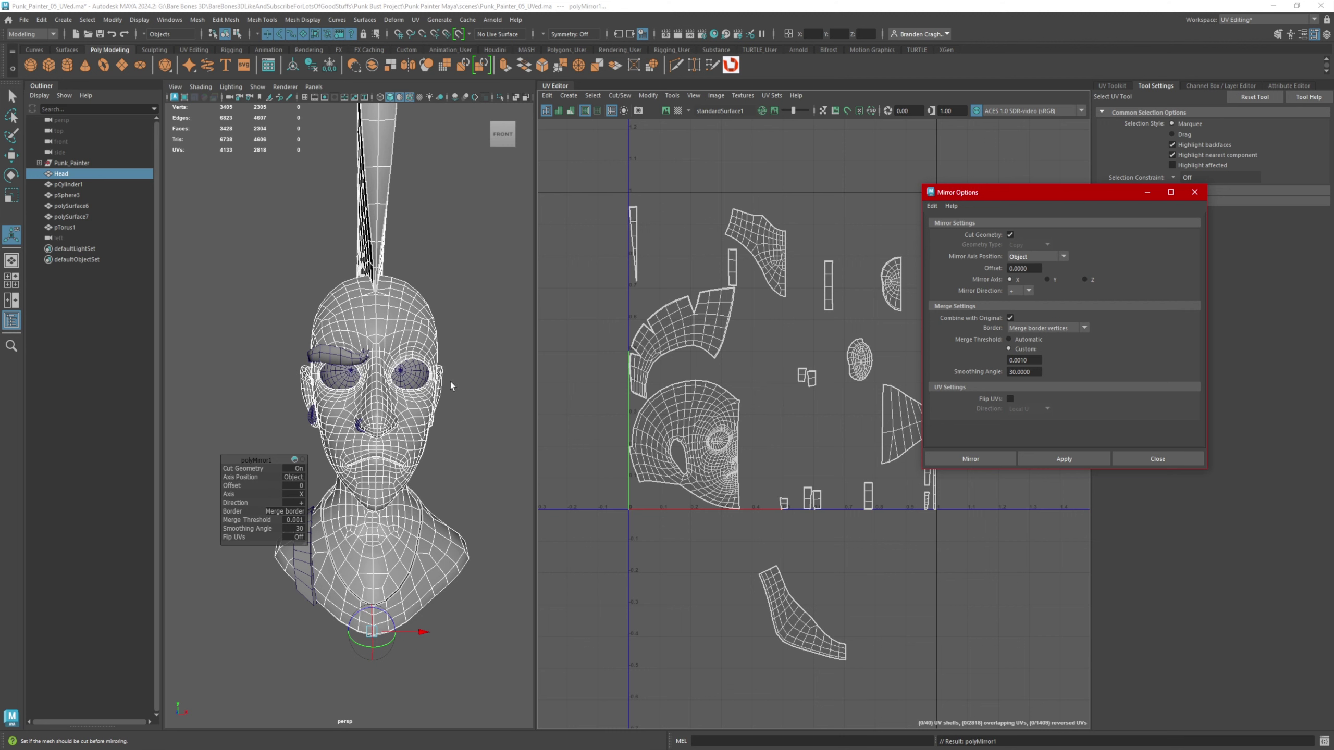
drag(1051, 194, 1128, 208)
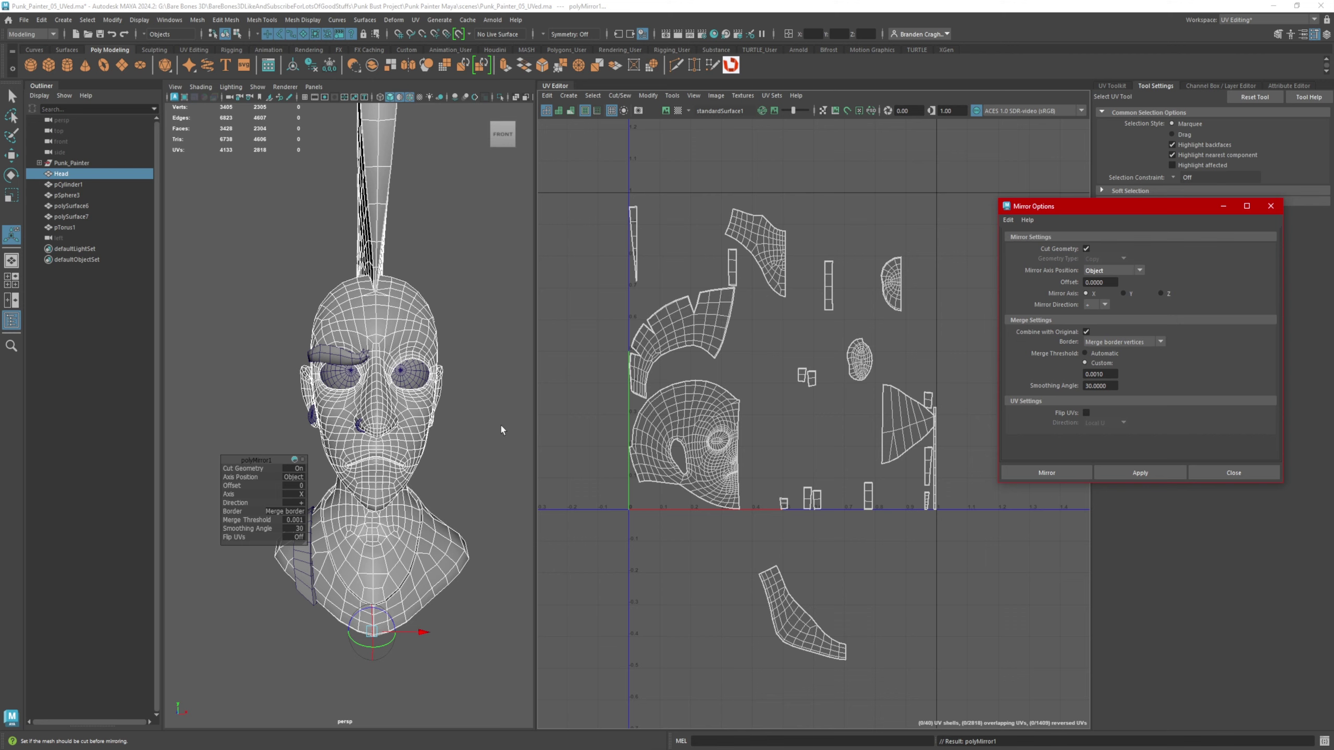
alt+drag(501, 430, 402, 402)
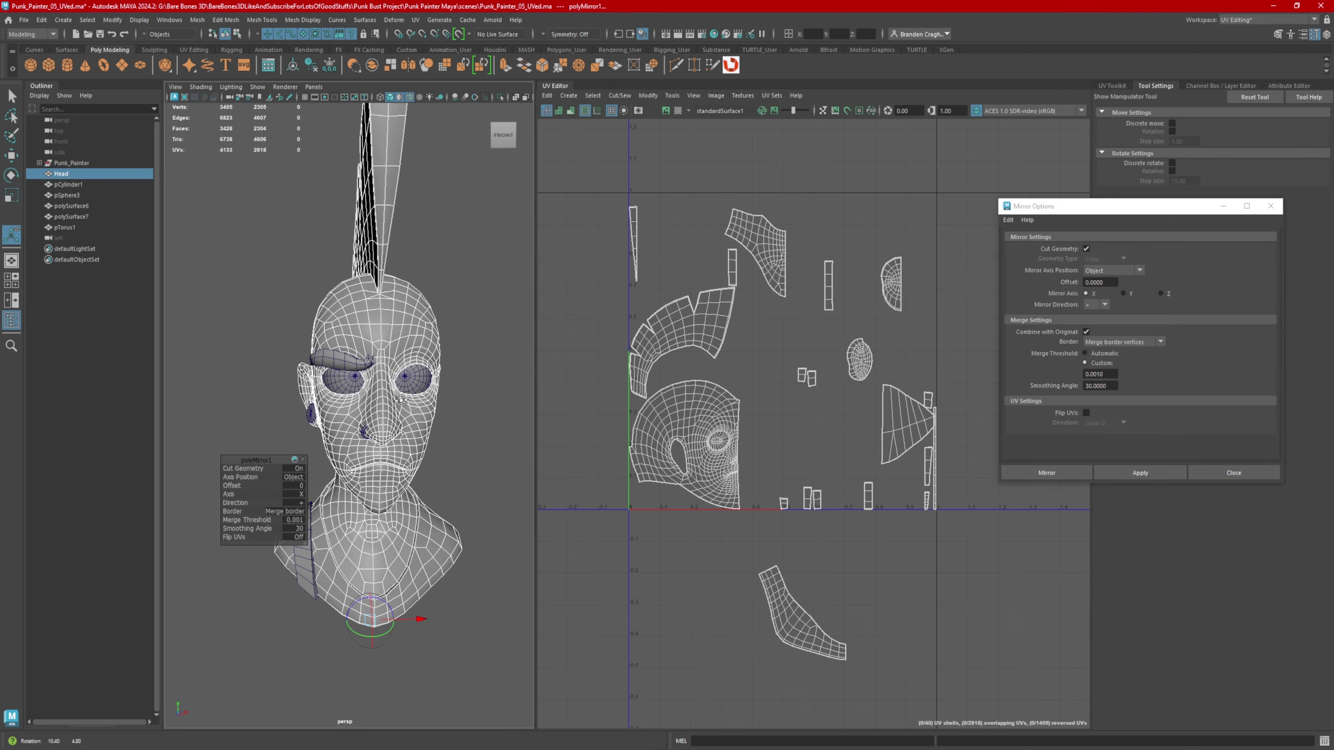
- Select the mirrored head's centre edge loop and examine the seam from the front and from below the chin
key(w)
scroll(395, 316, up, 5)
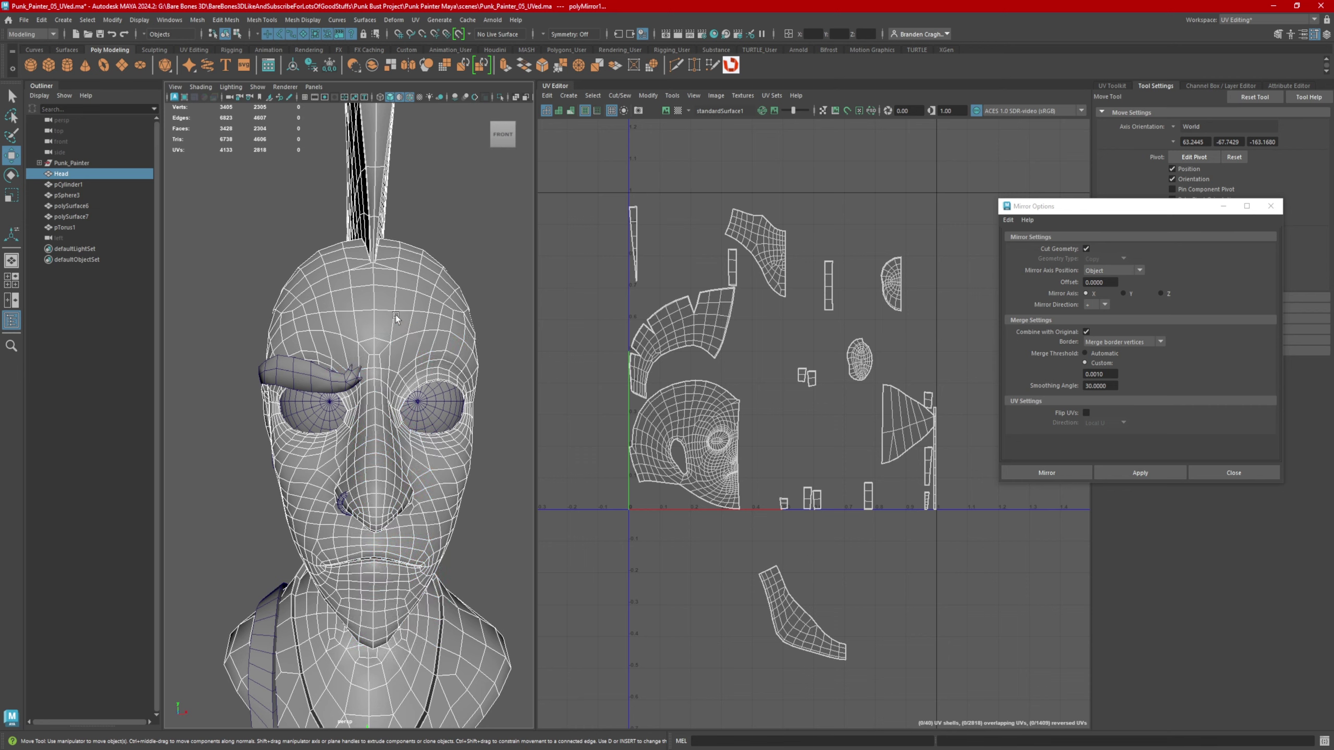
key(F10)
double_click(373, 326)
alt+drag(447, 413, 337, 413)
alt+right_drag(336, 414, 383, 410)
alt+drag(383, 410, 353, 401)
- Pick a centre vertex on the chin and check that the seam vertices are merged there and on the brow
right_drag(366, 290, 330, 287)
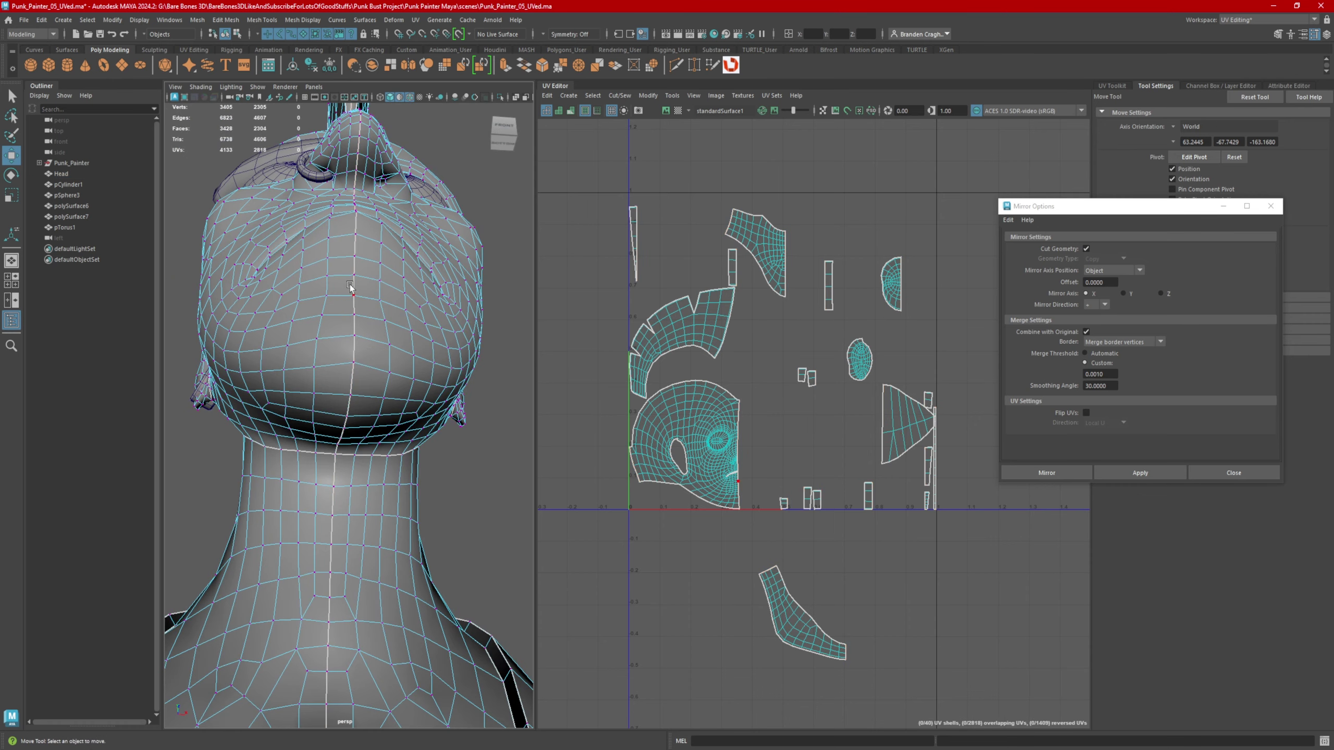
click(350, 286)
alt+drag(350, 286, 360, 354)
key(ctrl+z)
alt+right_drag(335, 363, 306, 355)
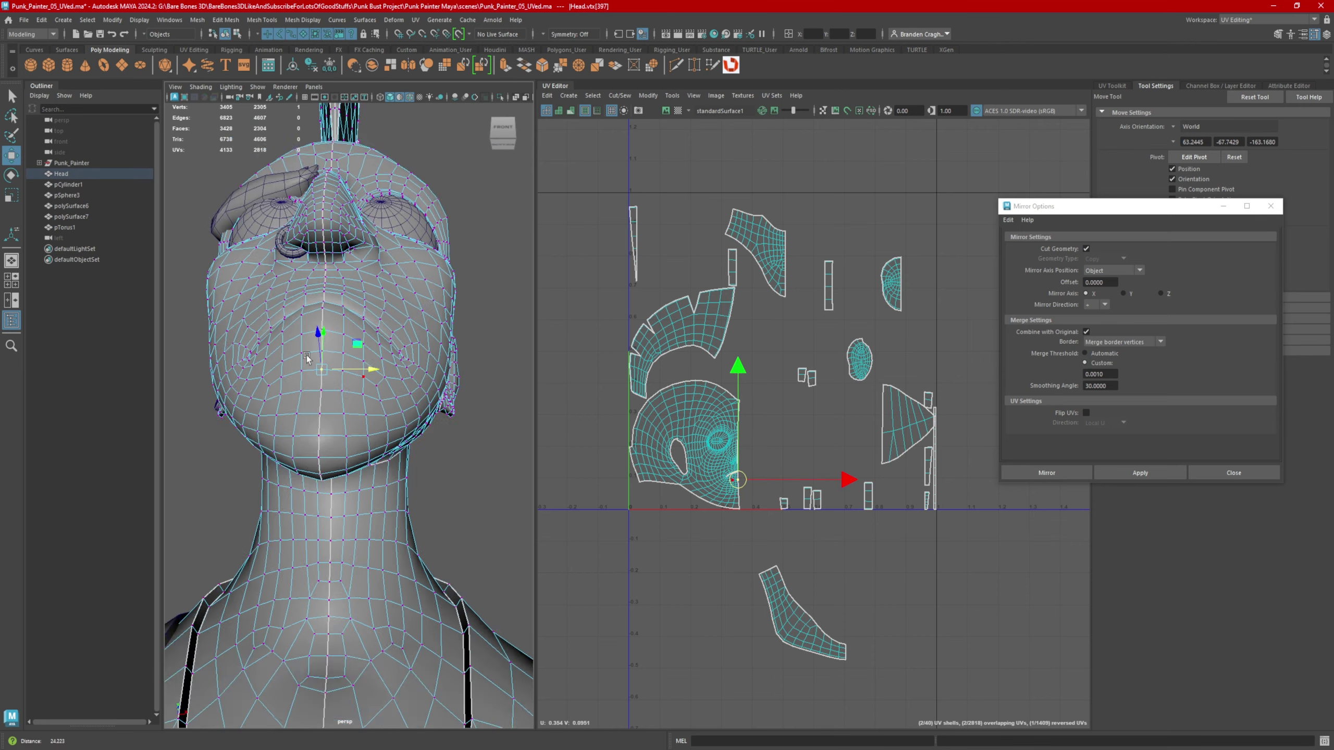
alt+drag(307, 355, 386, 222)
alt+drag(398, 344, 369, 317)
scroll(364, 319, up, 5)
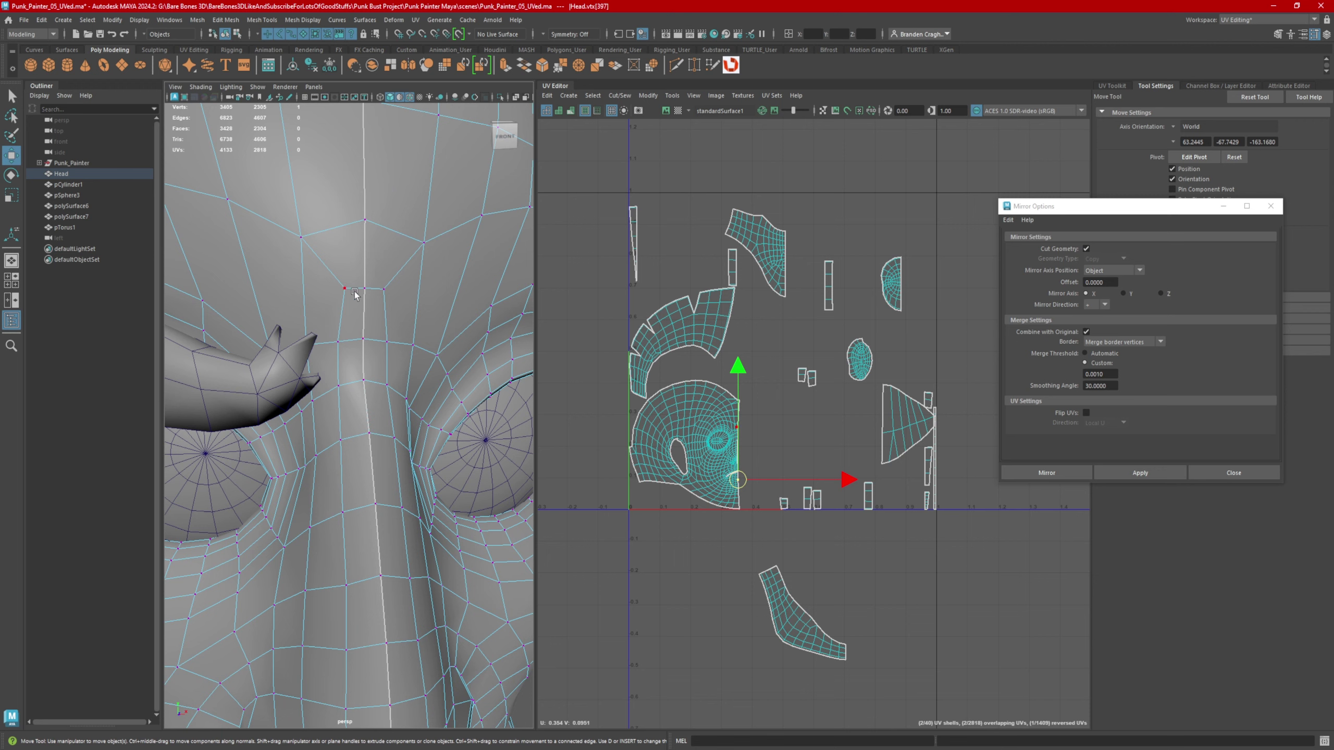
scroll(384, 313, down, 7)
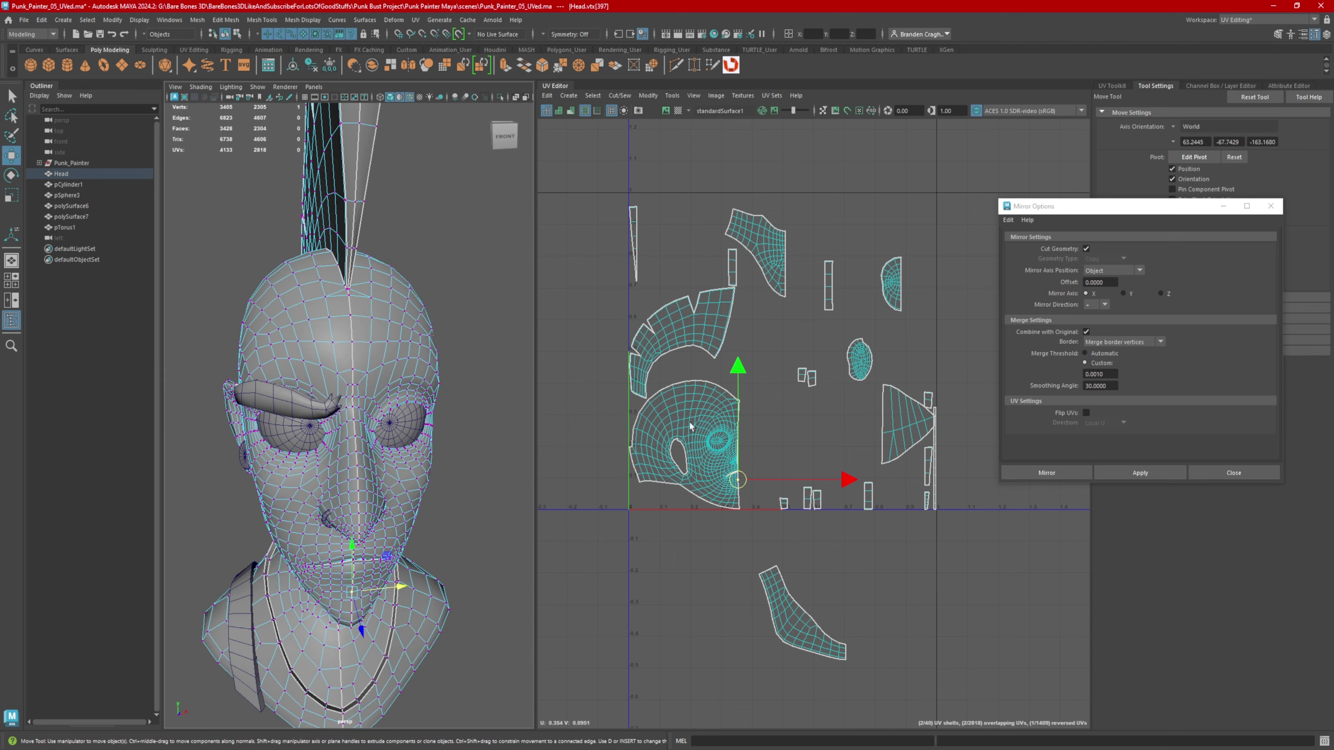
- Select the head's centre seam edges on the forehead, starting just below the mohawk
right_drag(349, 305, 349, 289)
scroll(349, 315, up, 4)
double_click(349, 317)
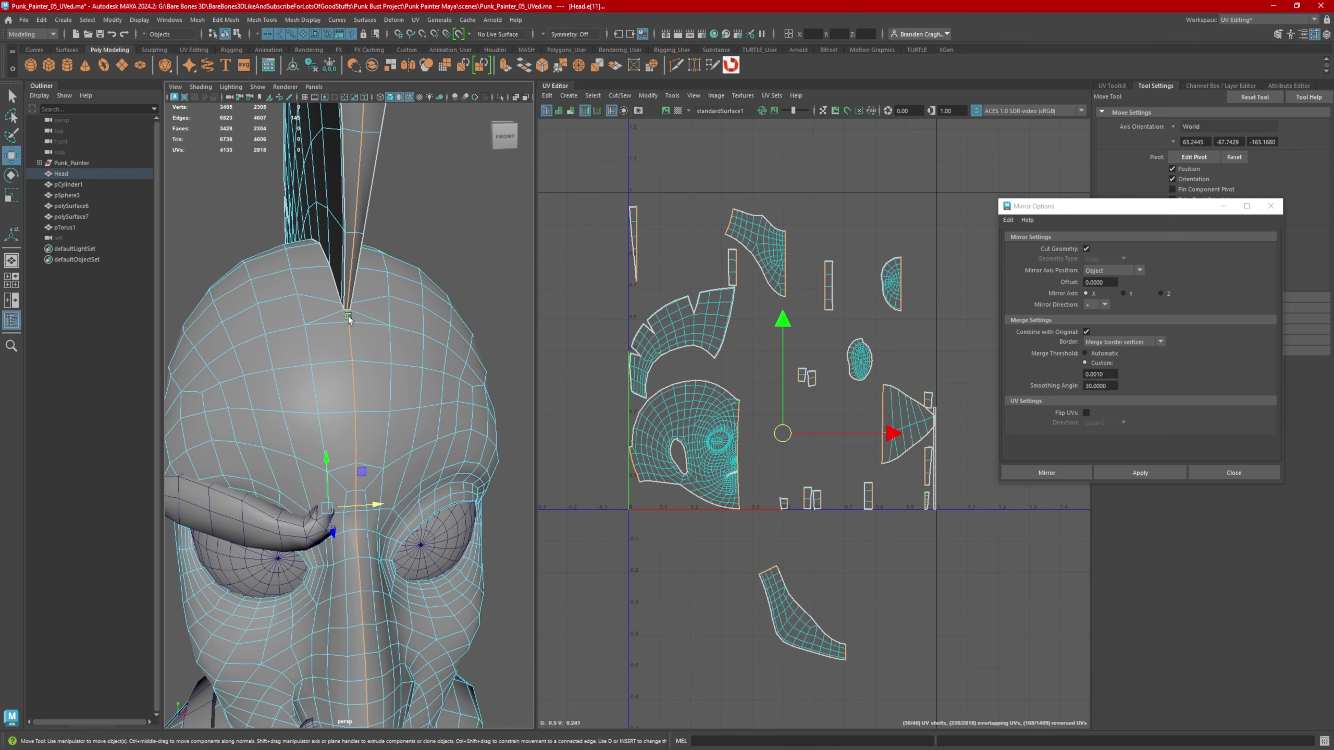
click(348, 316)
alt+middle_drag(371, 438, 365, 388)
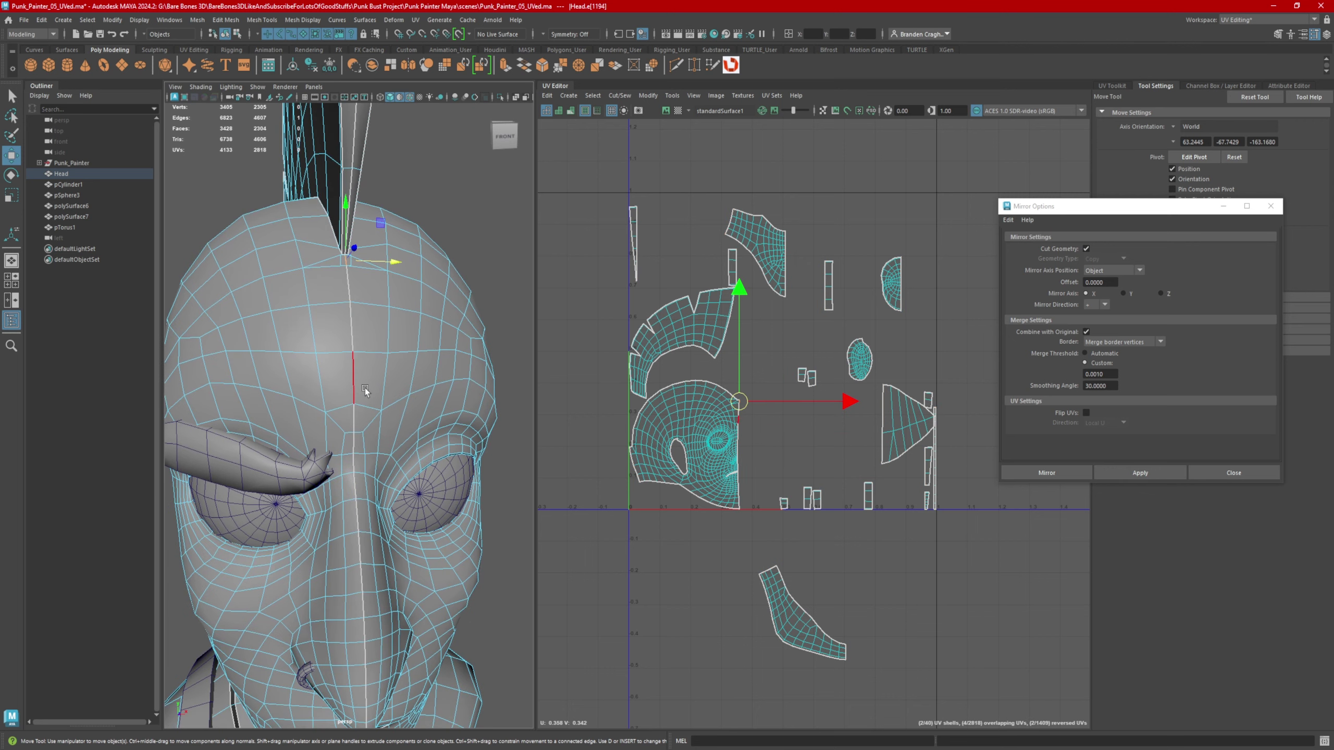
shift+click(350, 288)
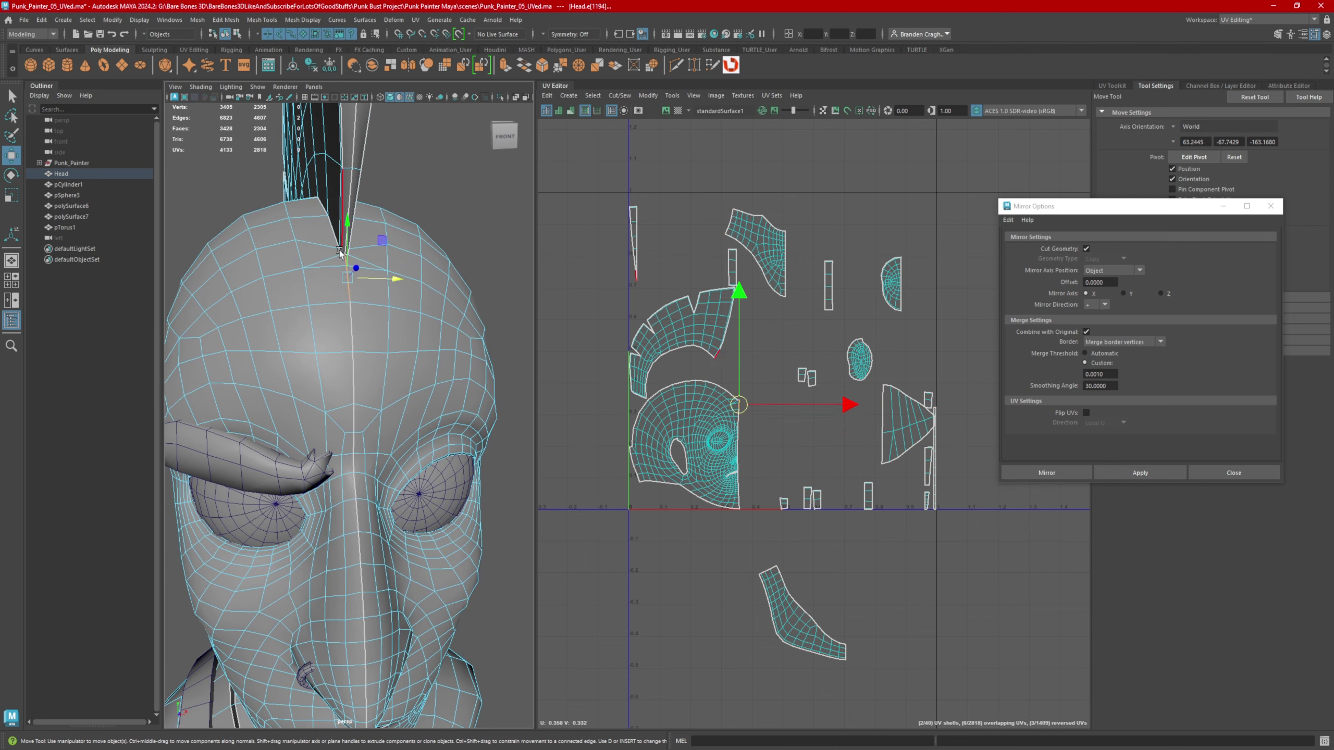
- Select the centre seam edges running along the upper chest and front of the neck
scroll(408, 479, down, 4)
alt+drag(408, 479, 405, 462)
alt+middle_drag(402, 578, 361, 475)
scroll(361, 474, up, 6)
alt+drag(361, 476, 334, 516)
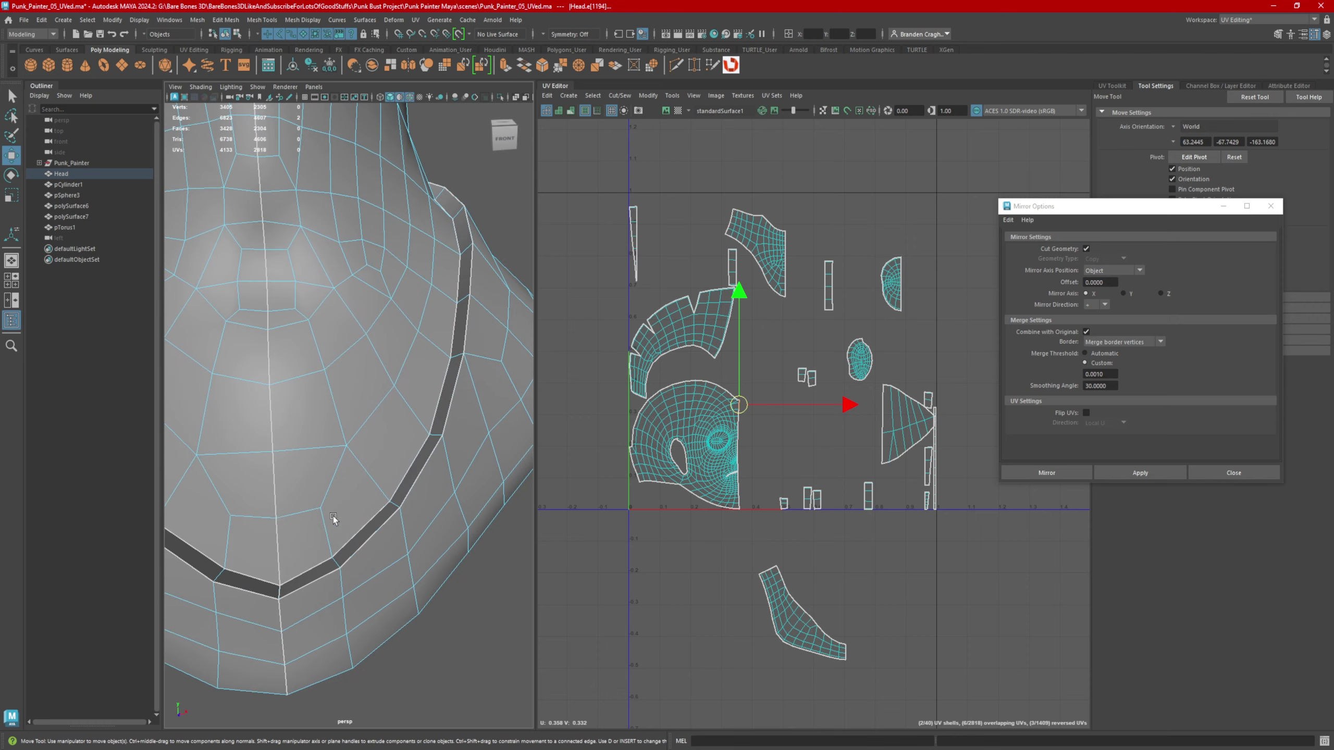
double_click(281, 553)
alt+middle_drag(324, 422, 374, 518)
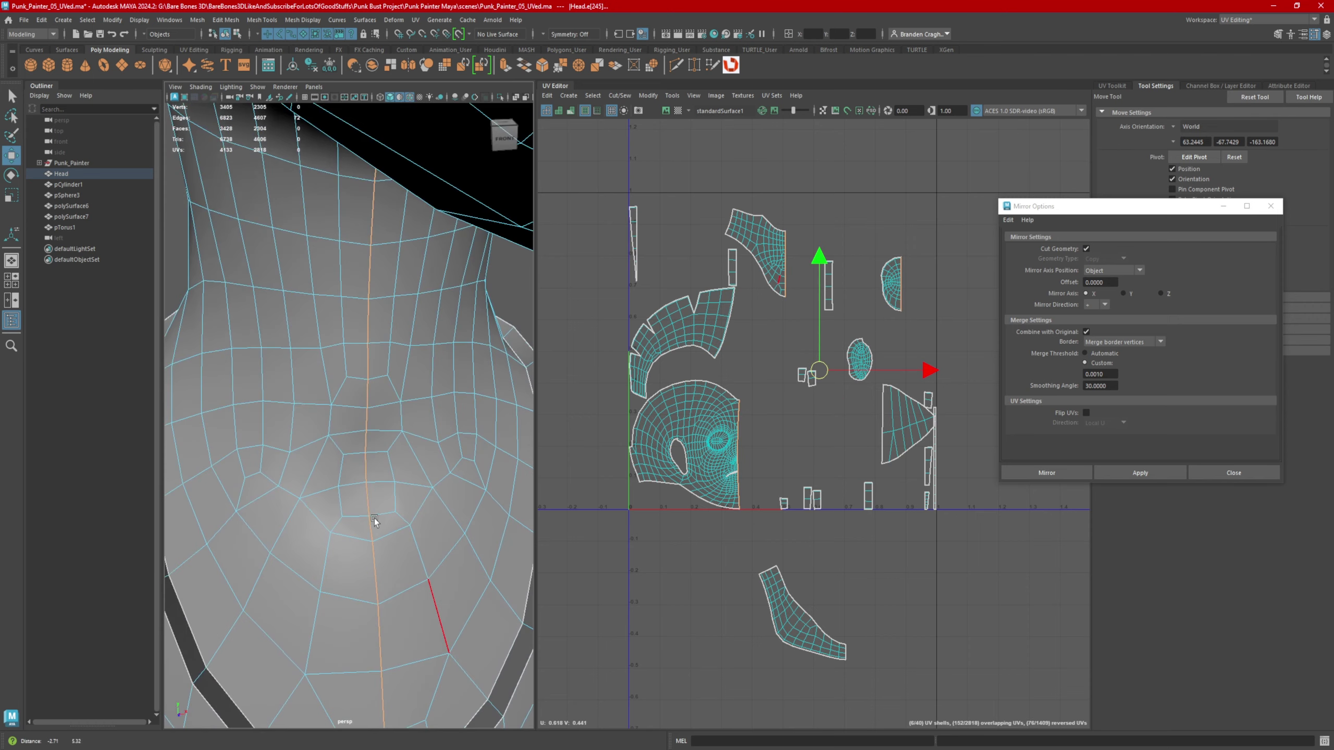
- Move and sew the UVs along the selected centre seam edges of the head and neck
alt+right_drag(491, 465, 362, 420)
alt+middle_drag(363, 415, 351, 499)
alt+drag(348, 501, 366, 388)
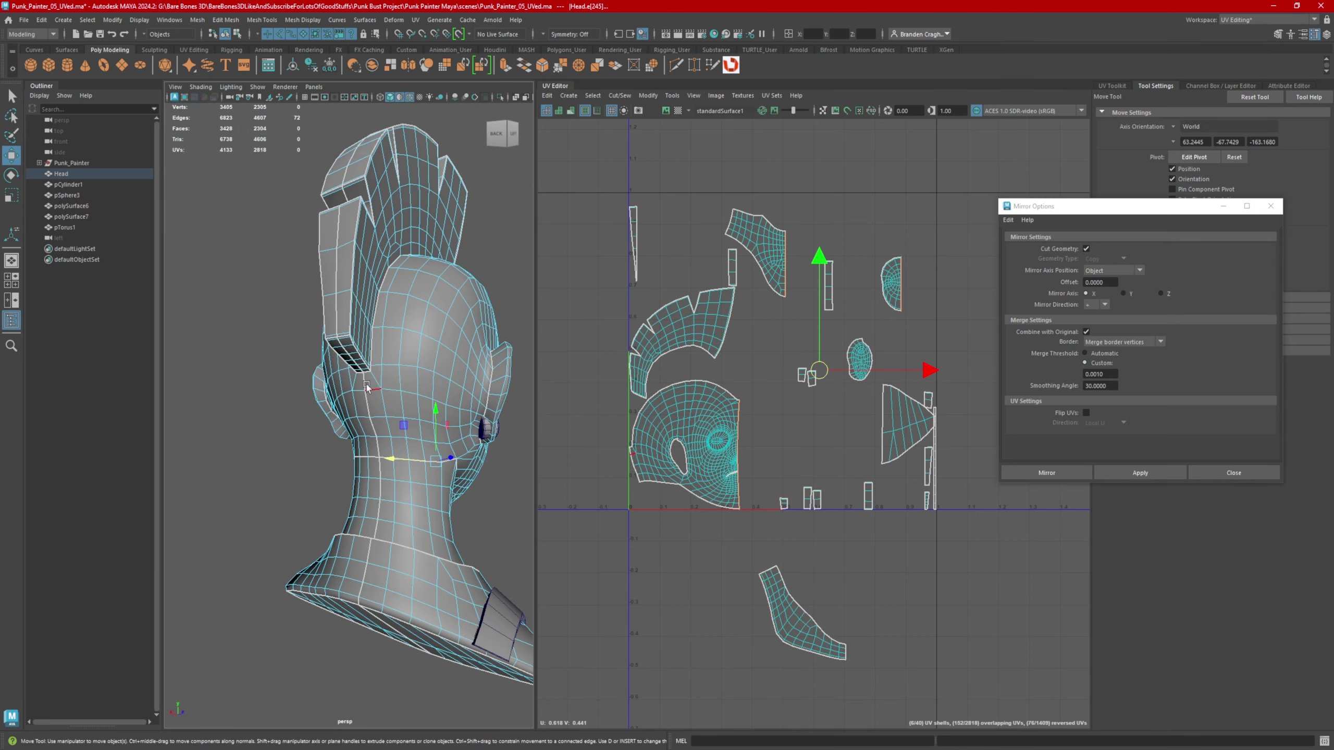
alt+middle_drag(775, 426, 765, 424)
shift+right_click(765, 423)
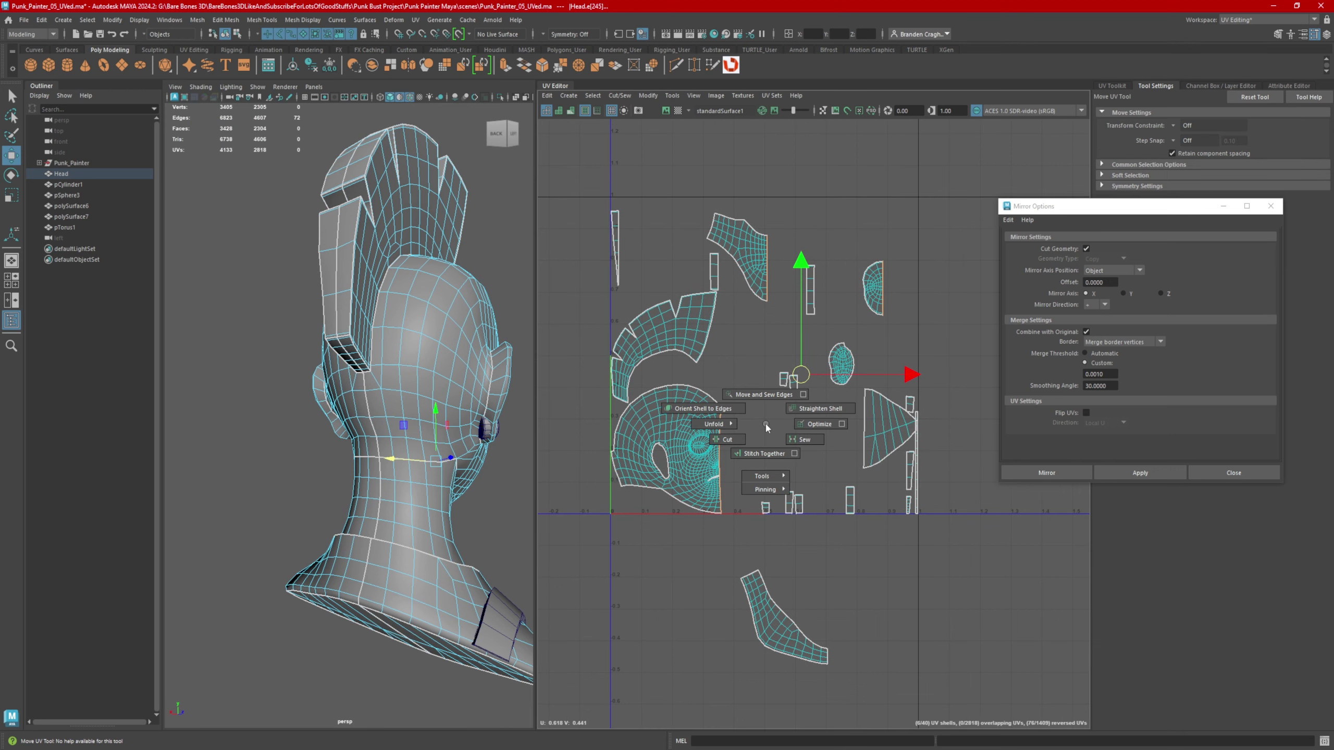
click(765, 393)
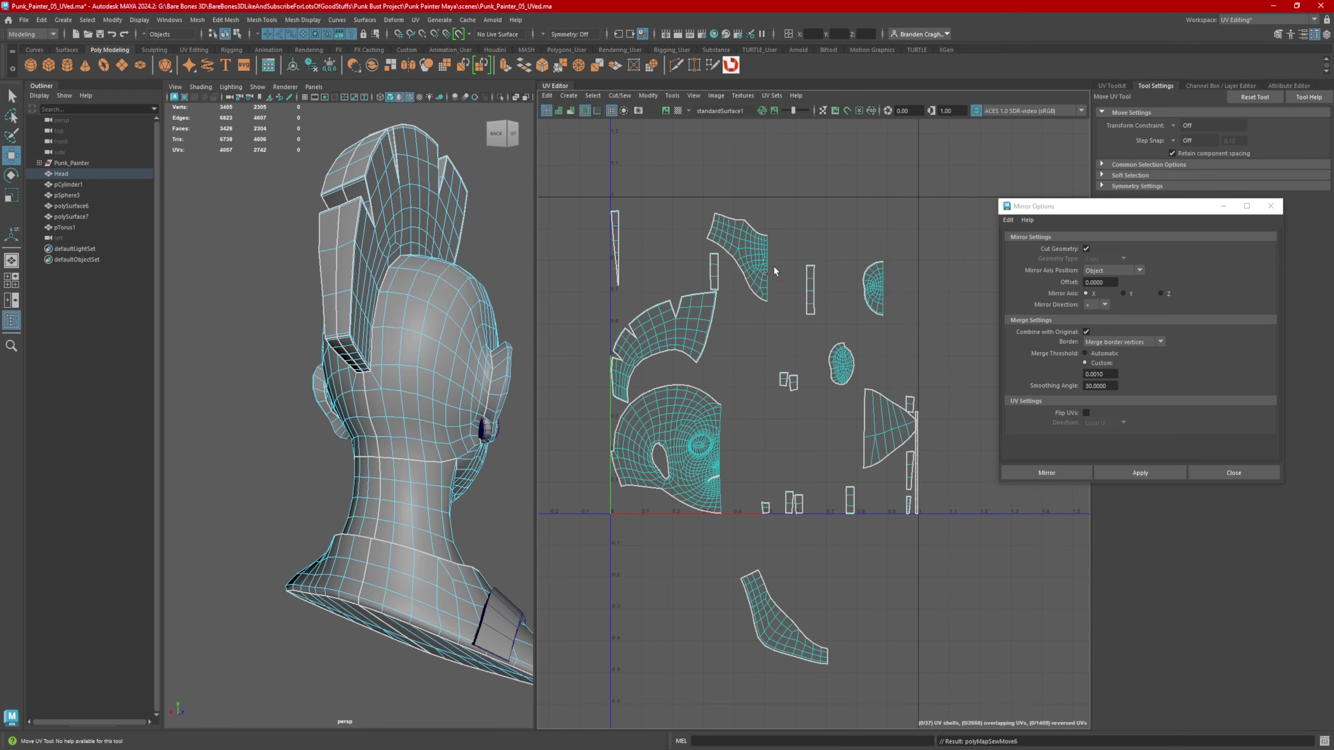
- Select the head's UV shell, dismiss the Mirror options, and unfold the shell
scroll(721, 462, up, 2)
right_drag(696, 399, 651, 382)
click(675, 403)
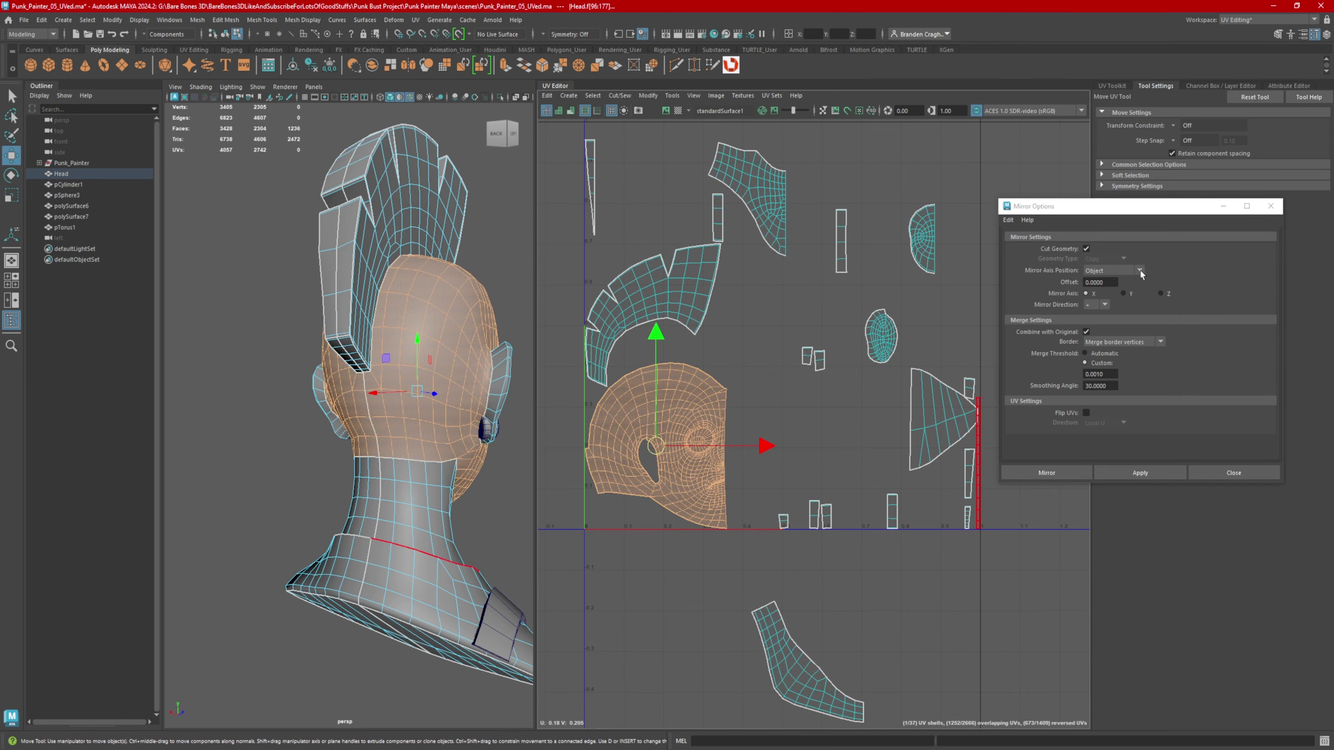
click(1271, 206)
click(1112, 86)
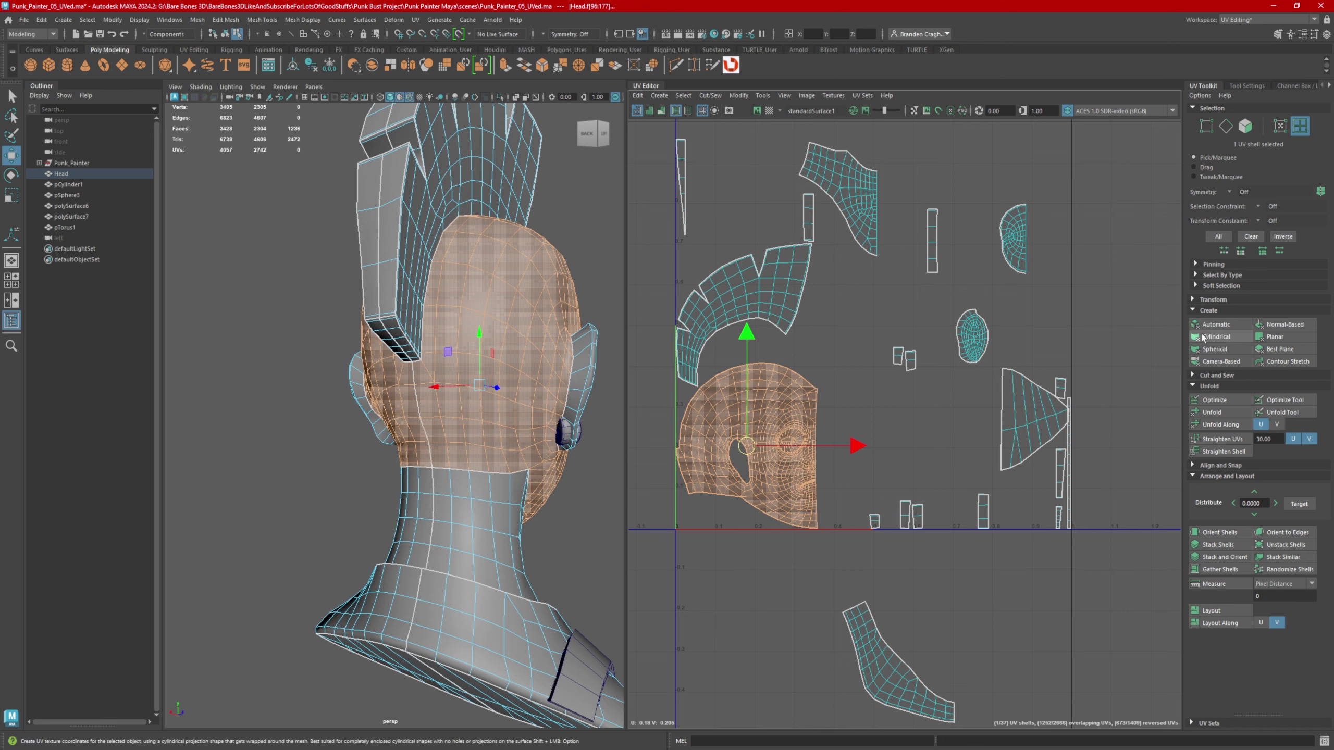
click(1219, 413)
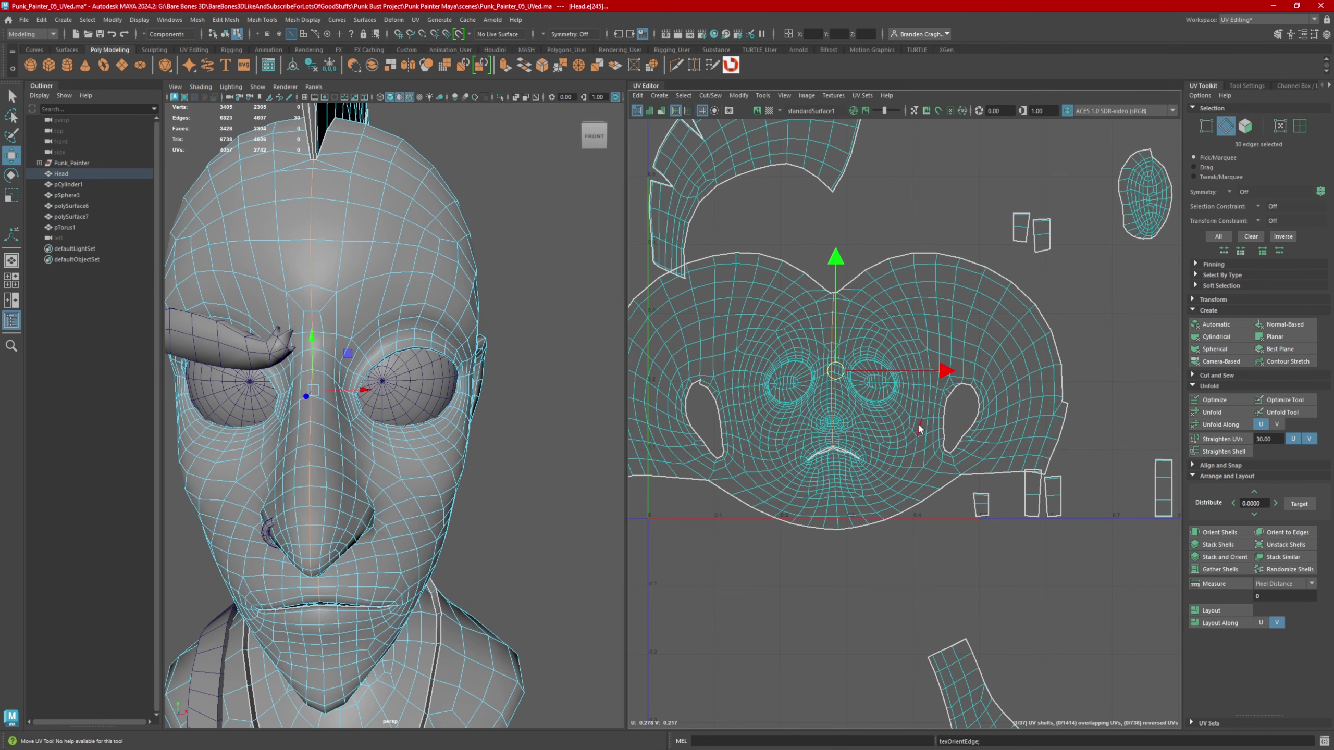
- Enable World X symmetry for working on the head's unfolded UV shell
scroll(919, 429, up, 4)
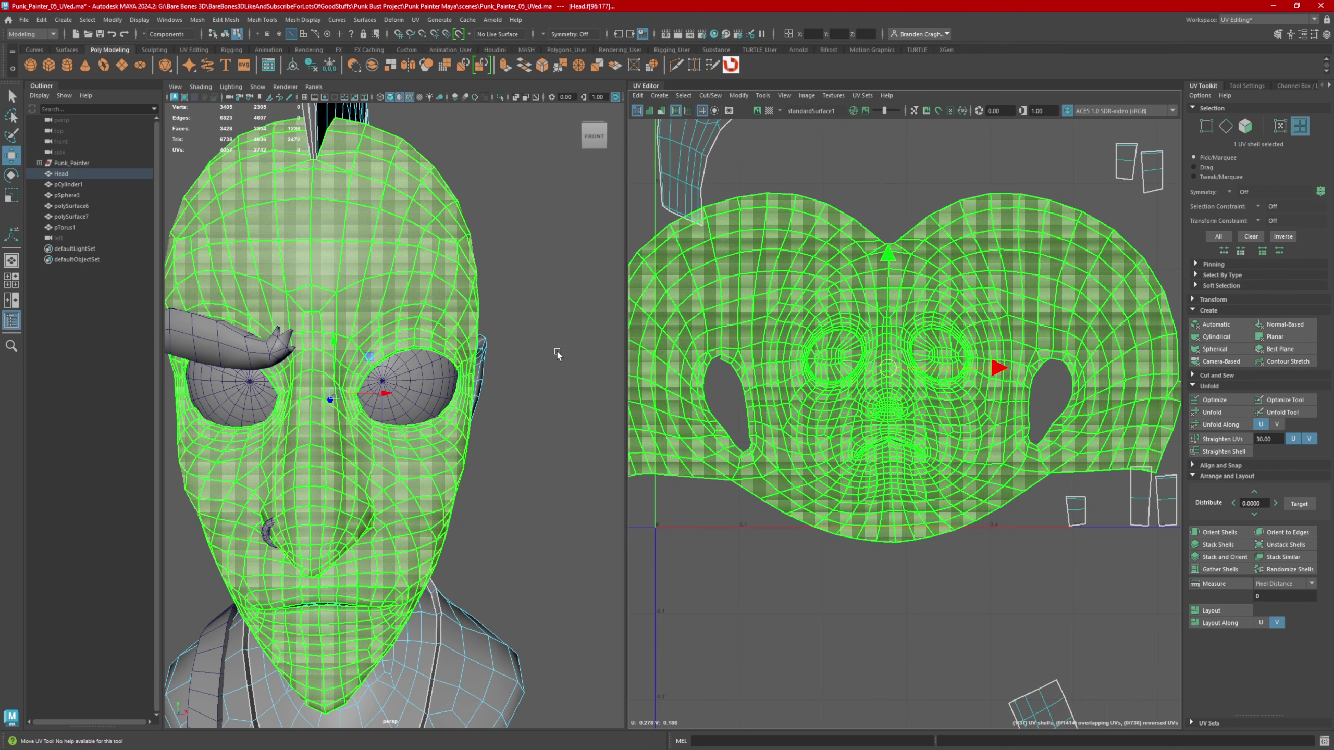
key(w)
drag(563, 372, 572, 278)
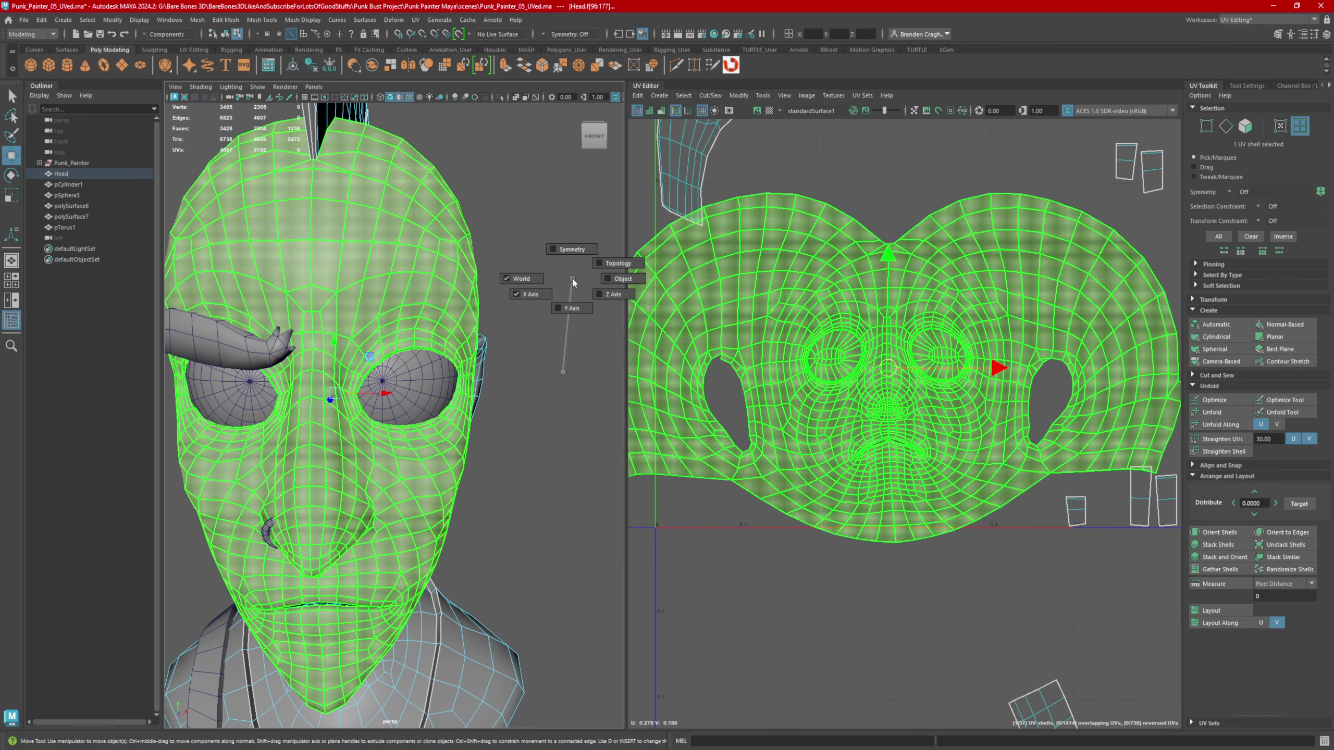
drag(565, 232, 567, 244)
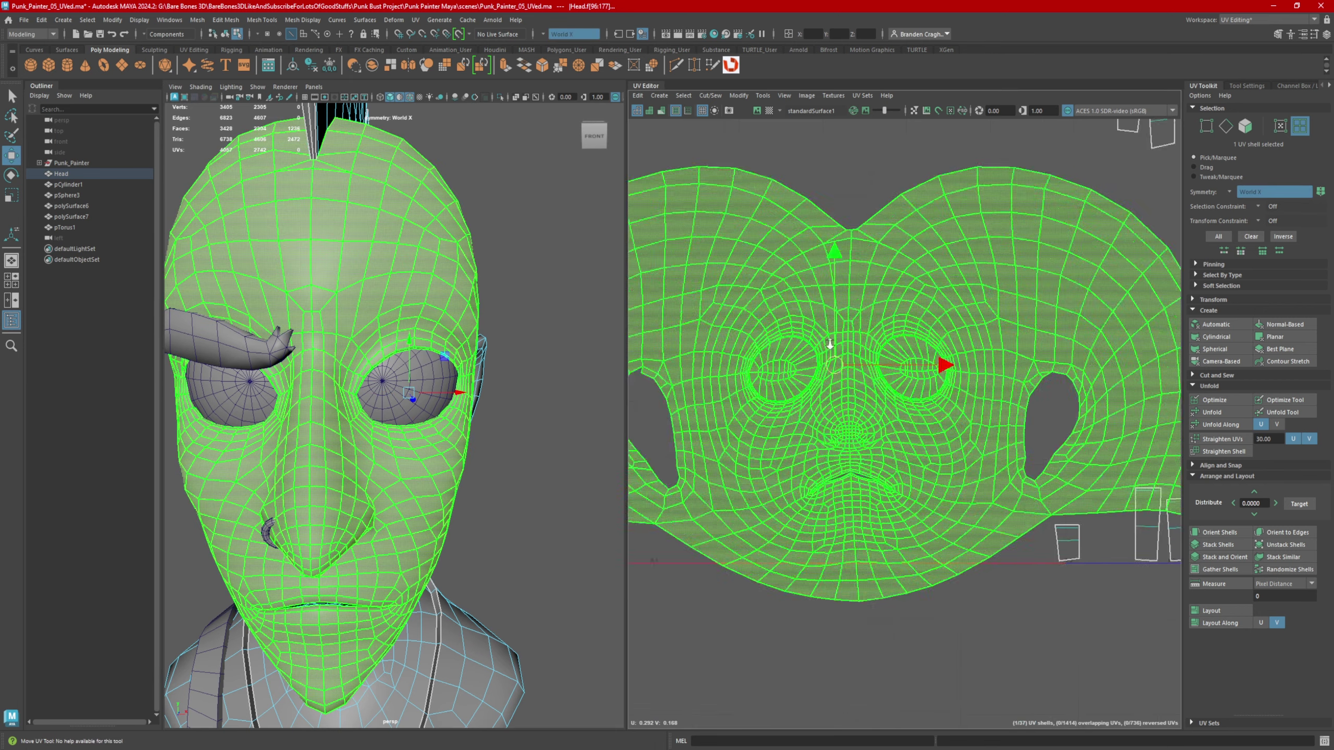
- Move the head's UV shell along negative U into empty space, away from the other shells
scroll(934, 338, down, 6)
alt+middle_drag(936, 354, 933, 374)
drag(933, 374, 726, 389)
alt+middle_drag(774, 380, 973, 355)
drag(918, 365, 789, 378)
alt+middle_drag(824, 353, 847, 305)
scroll(846, 306, up, 3)
right_drag(846, 307, 892, 306)
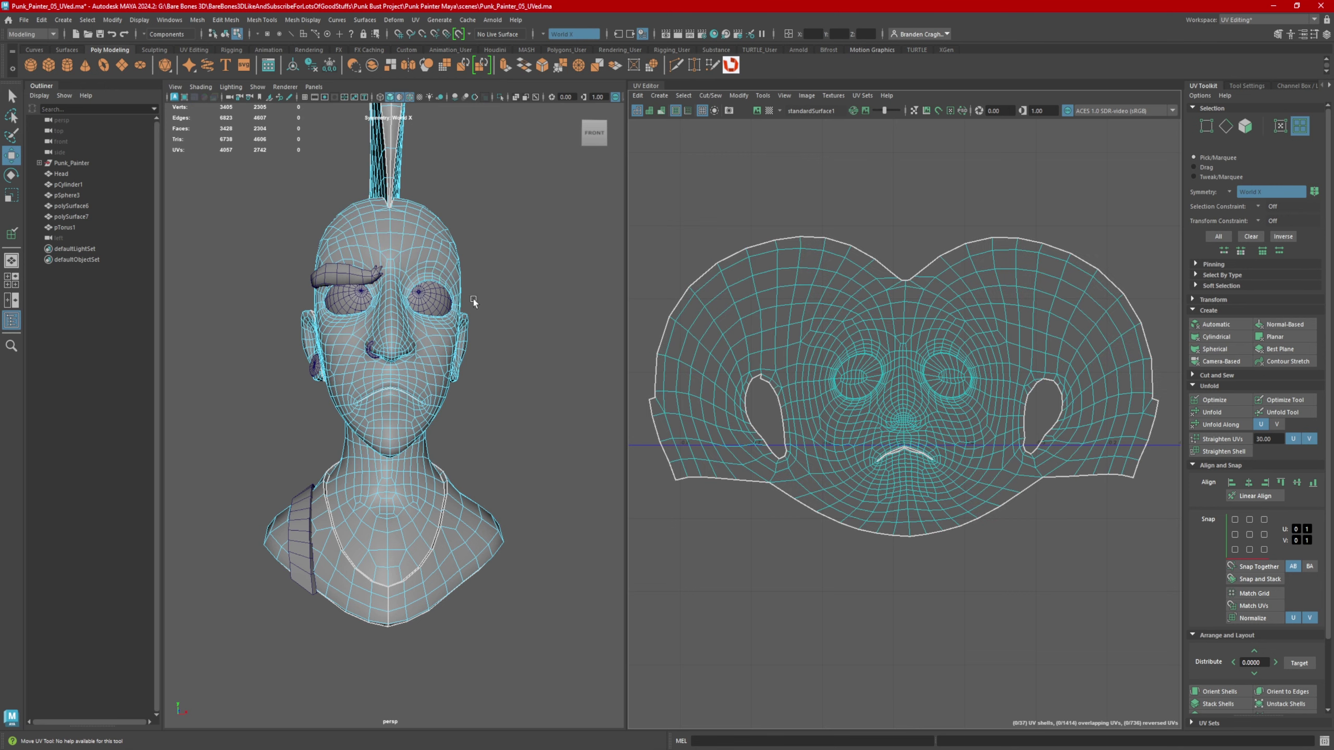
- Select the head's UV shell and brush across it with the Optimize Tool to even out the UV spacing
alt+drag(473, 299, 438, 274)
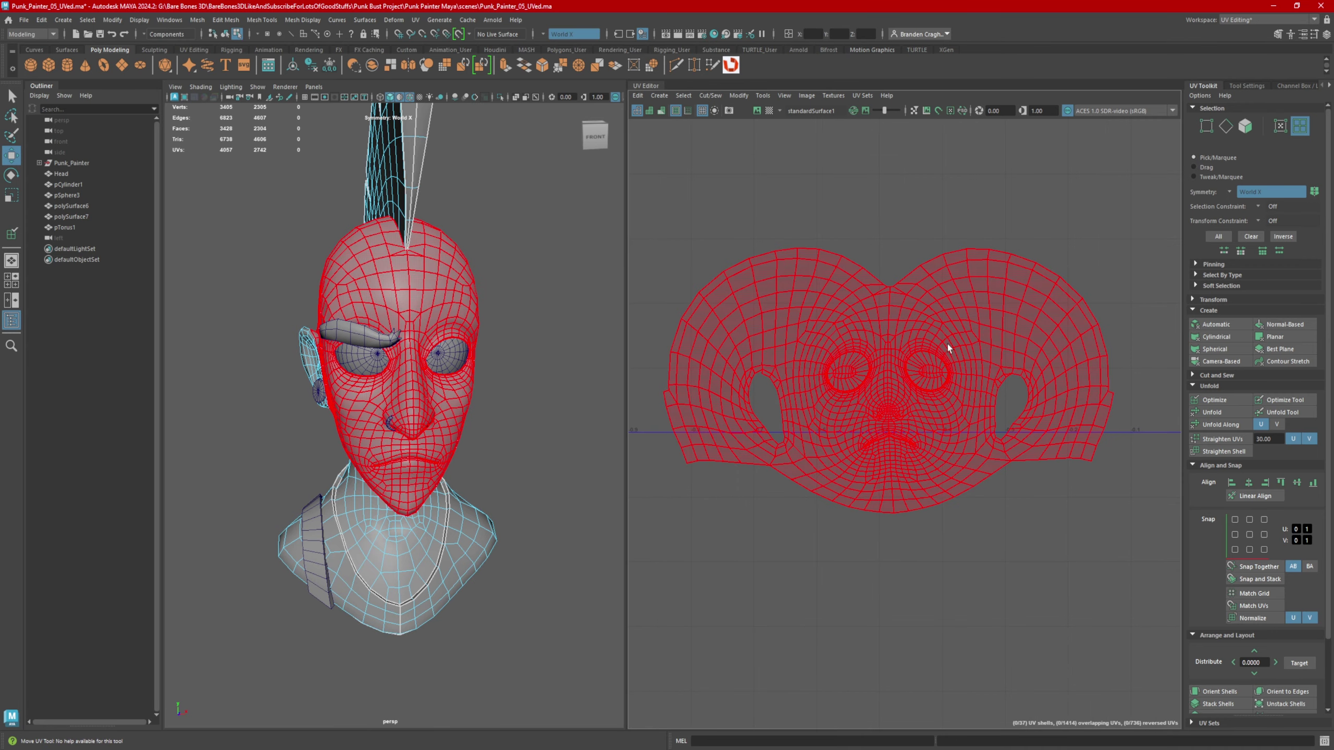
click(935, 321)
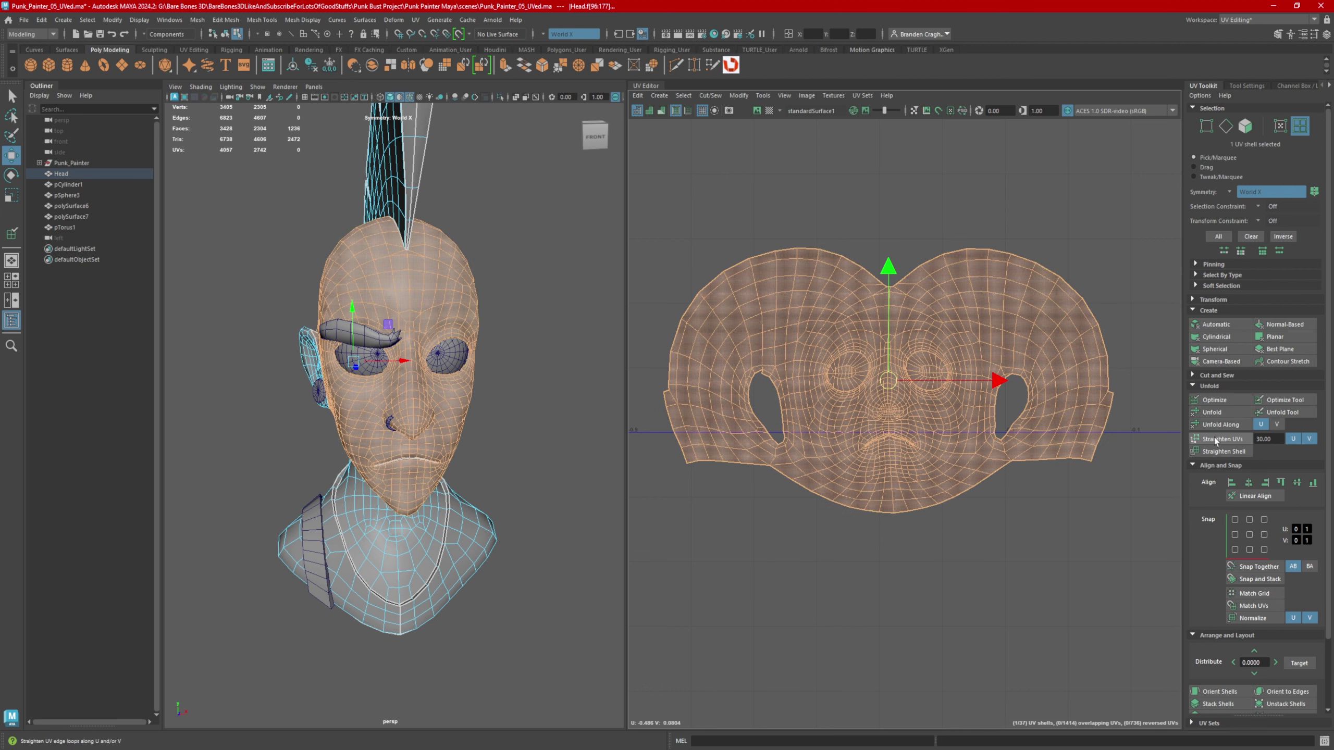
click(1290, 403)
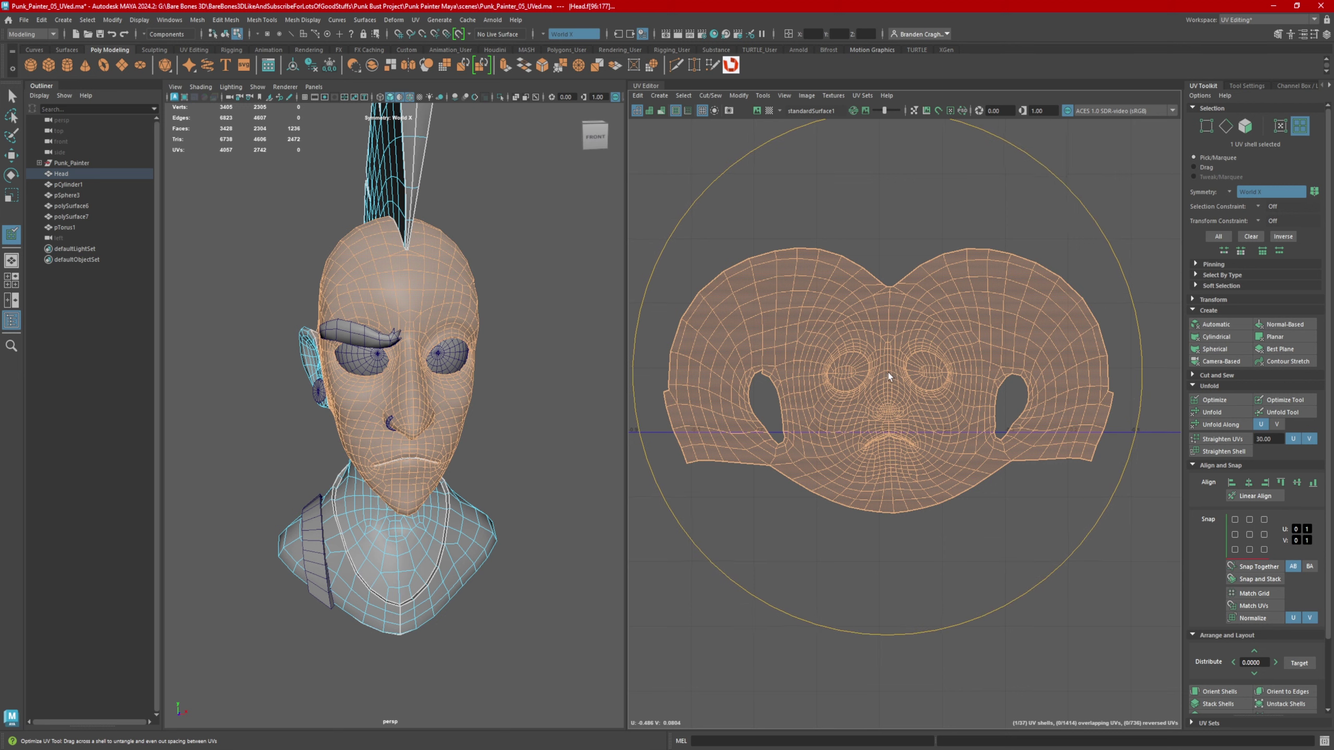
mouse_move(888, 372)
mouse_down()
mouse_move(886, 392)
mouse_move(899, 374)
mouse_move(889, 347)
mouse_move(968, 365)
mouse_move(672, 375)
mouse_up()
key(b)
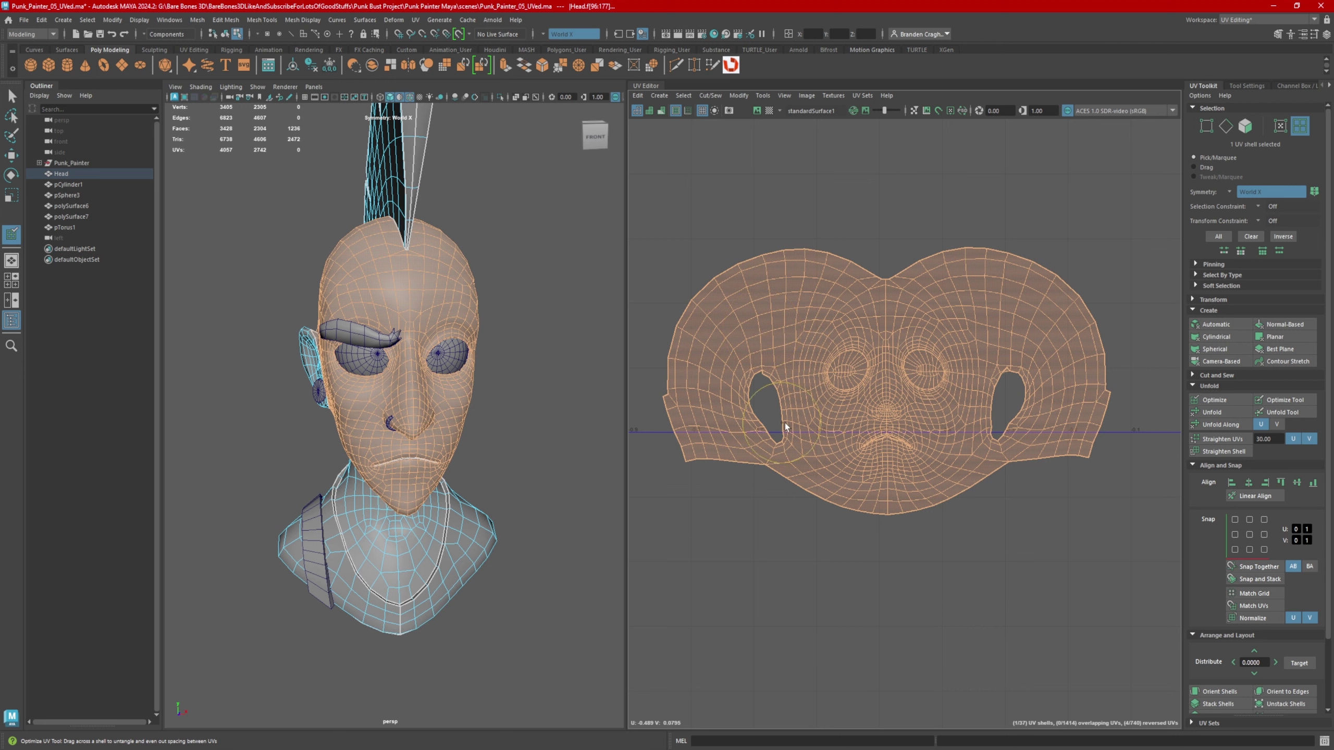
drag(1068, 398, 1111, 396)
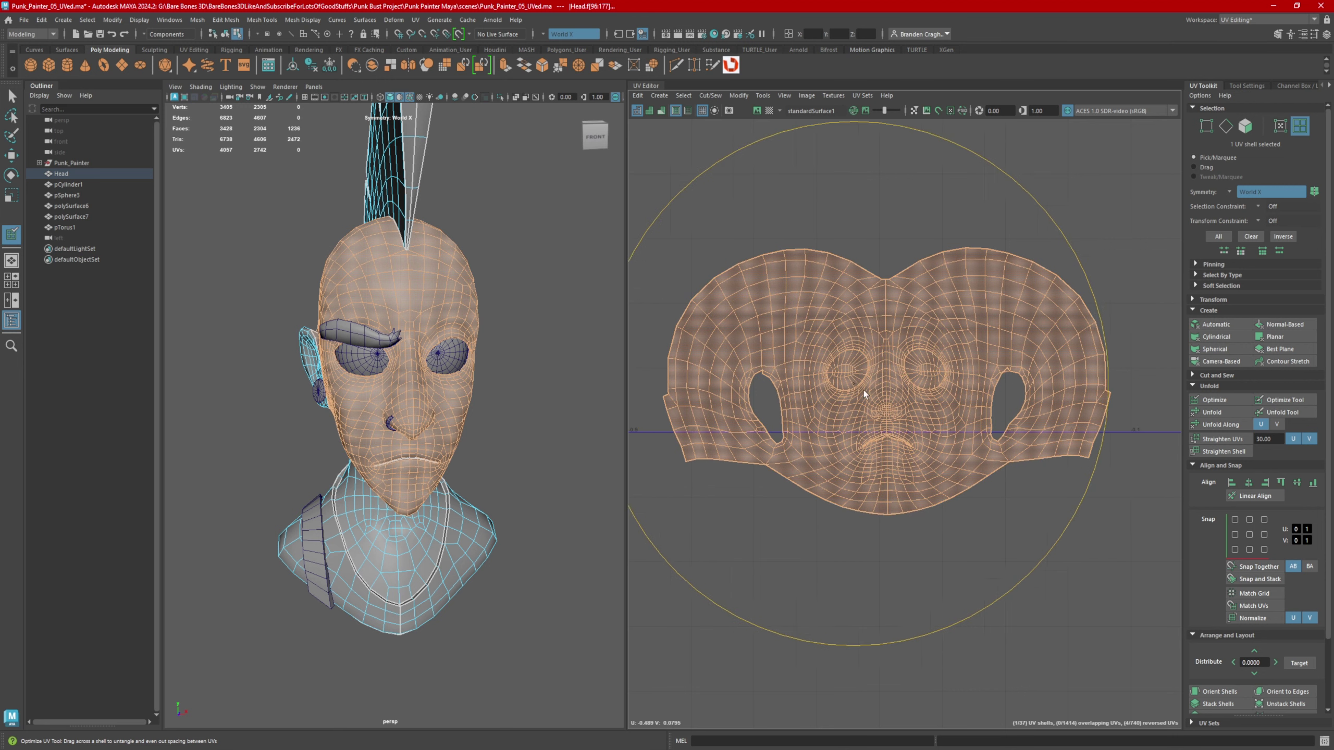
key(w)
- Move the front neck's UV shell along negative U into the empty space above the head's shell
scroll(884, 382, down, 6)
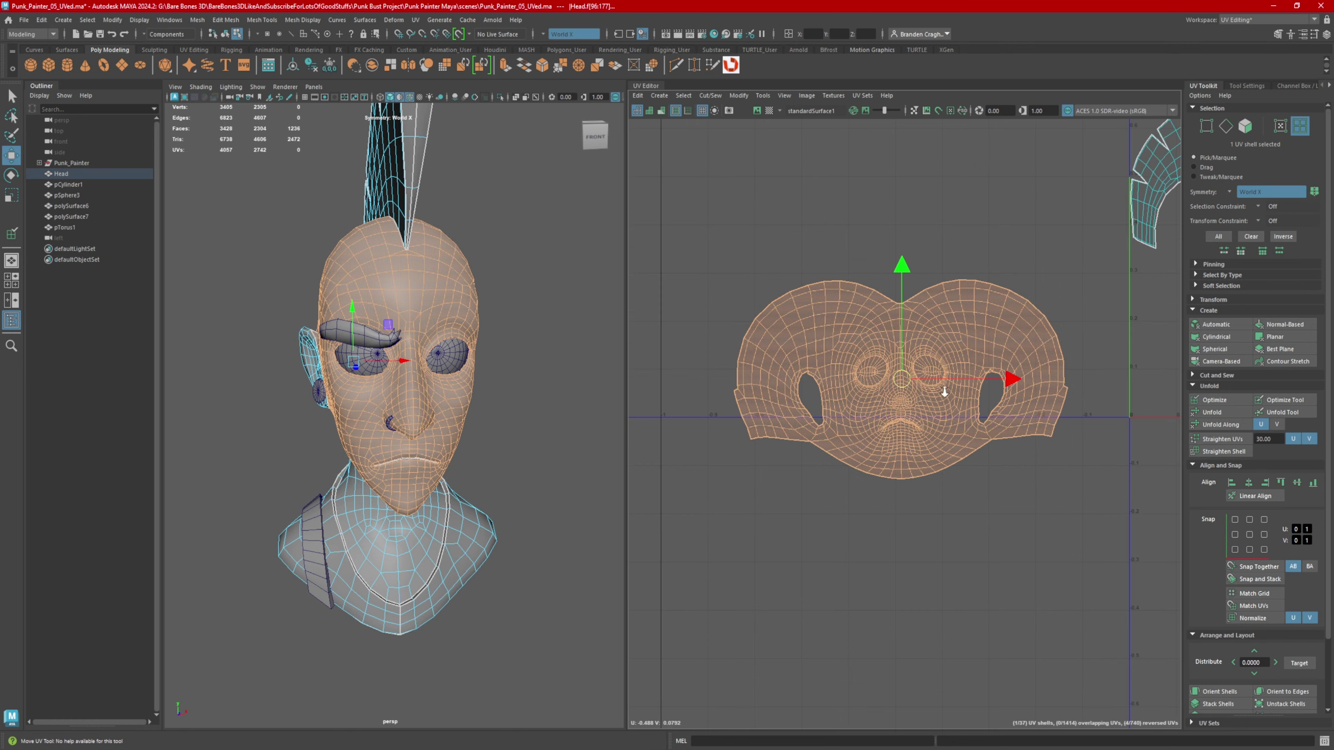
alt+middle_drag(863, 408, 753, 460)
alt+middle_drag(828, 438, 800, 464)
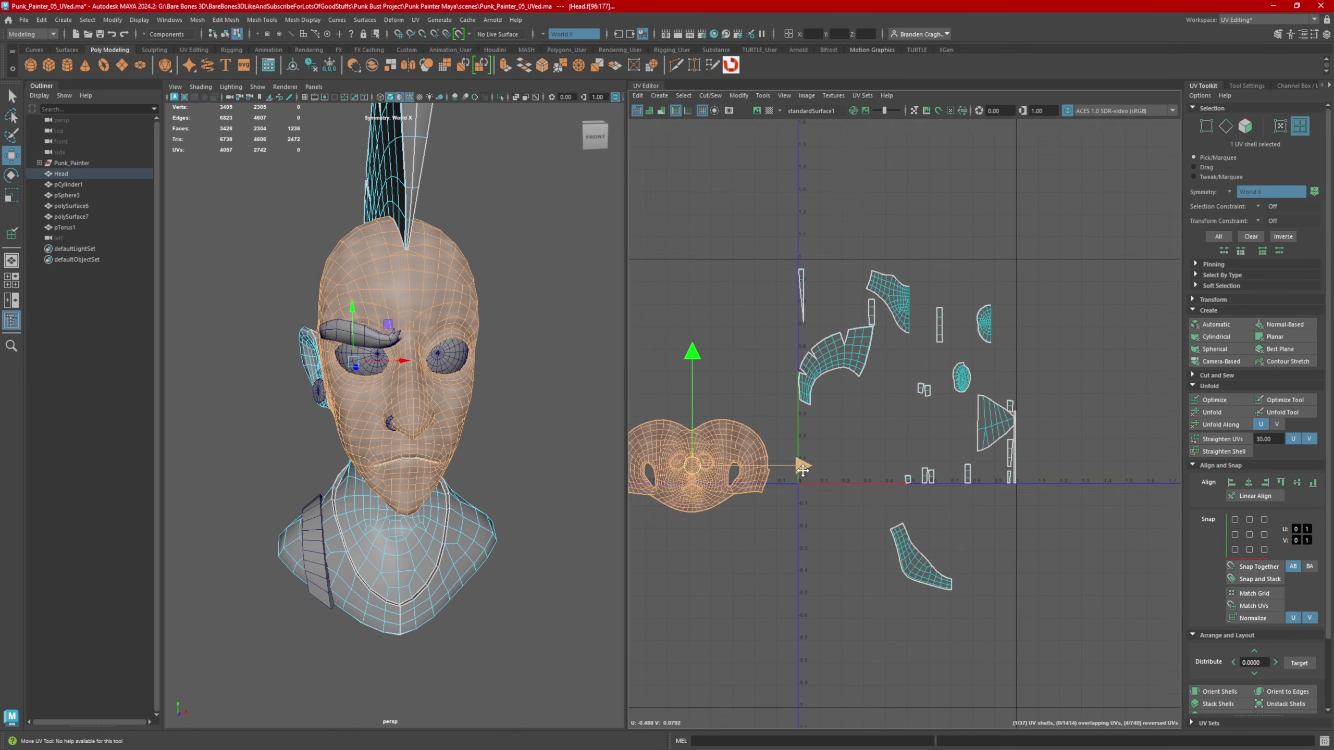
scroll(851, 431, up, 5)
alt+middle_drag(922, 387, 901, 458)
right_drag(951, 325, 896, 299)
click(958, 316)
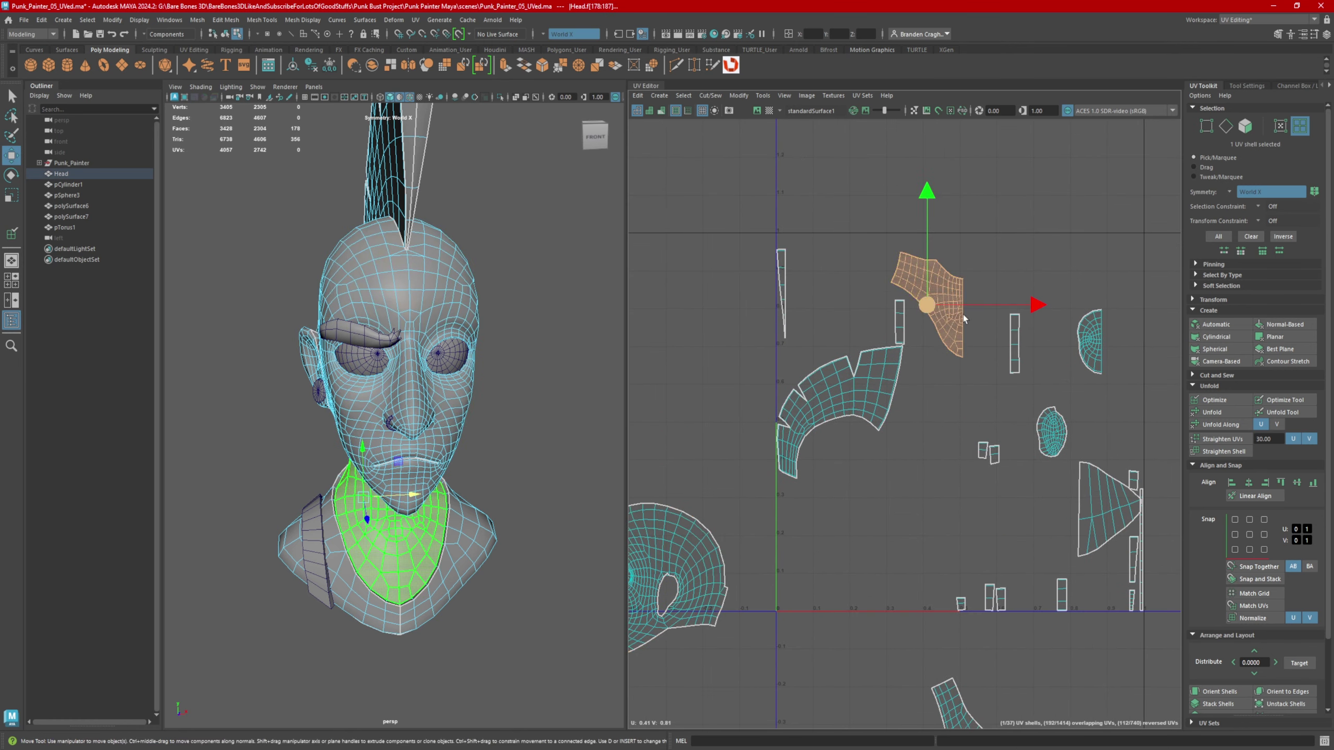
scroll(957, 317, down, 2)
alt+middle_drag(944, 316, 962, 316)
drag(950, 305, 697, 307)
- Unfold the front neck's UV shell and even out its spacing with the Optimize Tool
alt+middle_drag(722, 311, 873, 321)
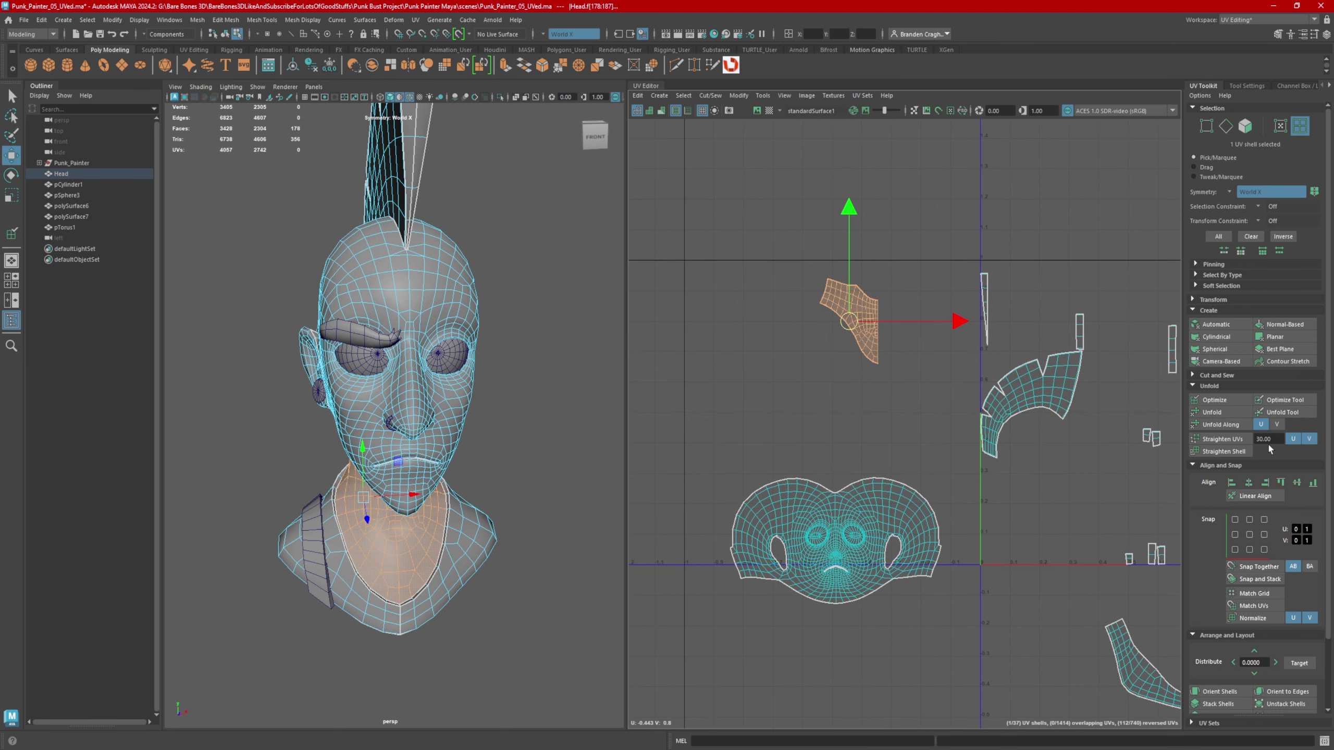
click(1286, 400)
mouse_move(858, 318)
mouse_down()
mouse_move(839, 327)
mouse_move(859, 333)
mouse_move(810, 357)
mouse_up()
scroll(810, 358, up, 3)
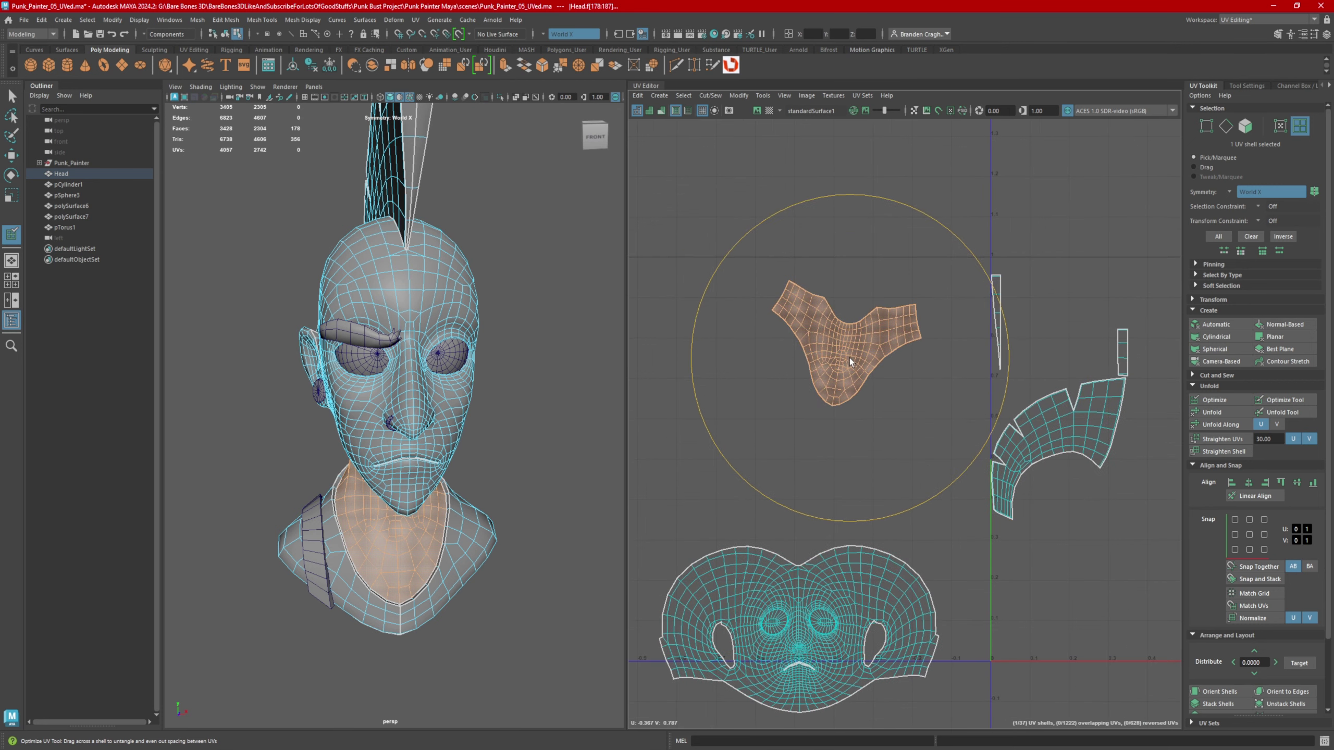
key(w)
- Select the front neck shell's vertical centre edge loop and orient the shell to those edges
scroll(836, 359, up, 2)
right_drag(915, 335, 920, 297)
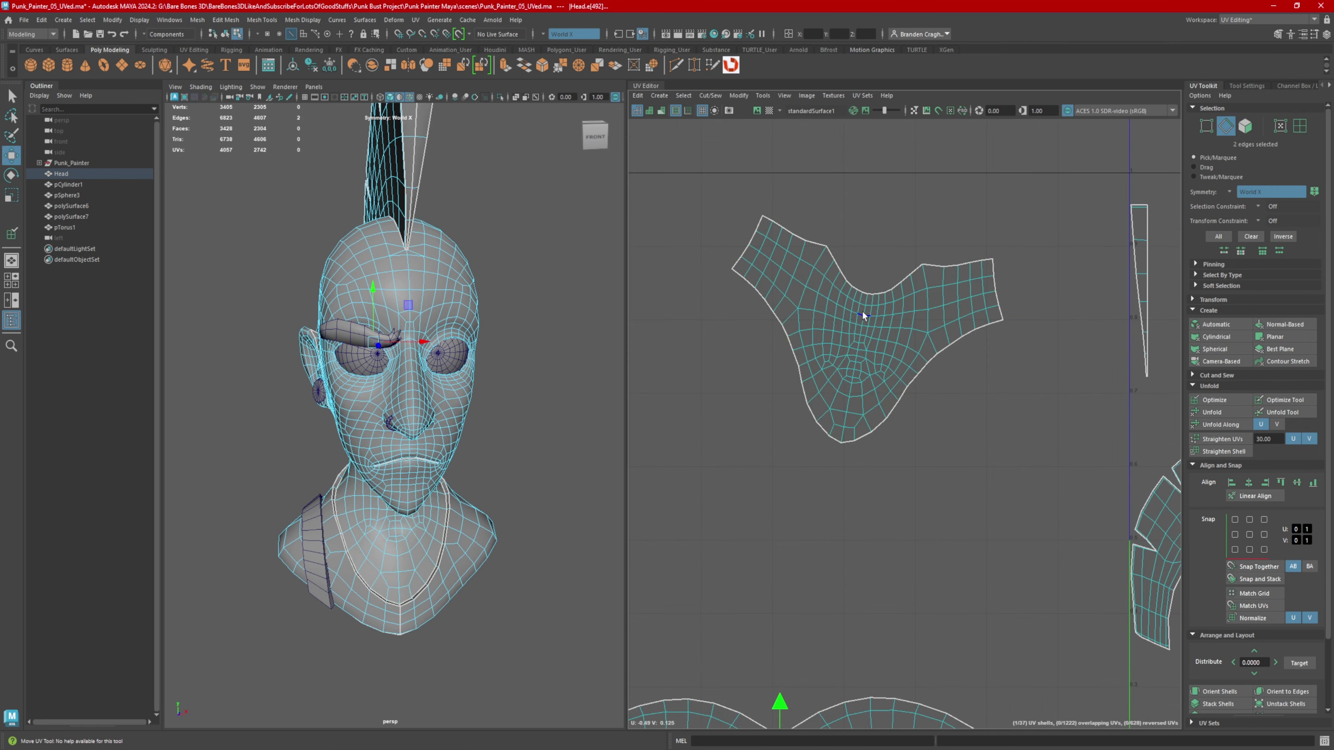
double_click(864, 310)
click(1218, 465)
click(1287, 533)
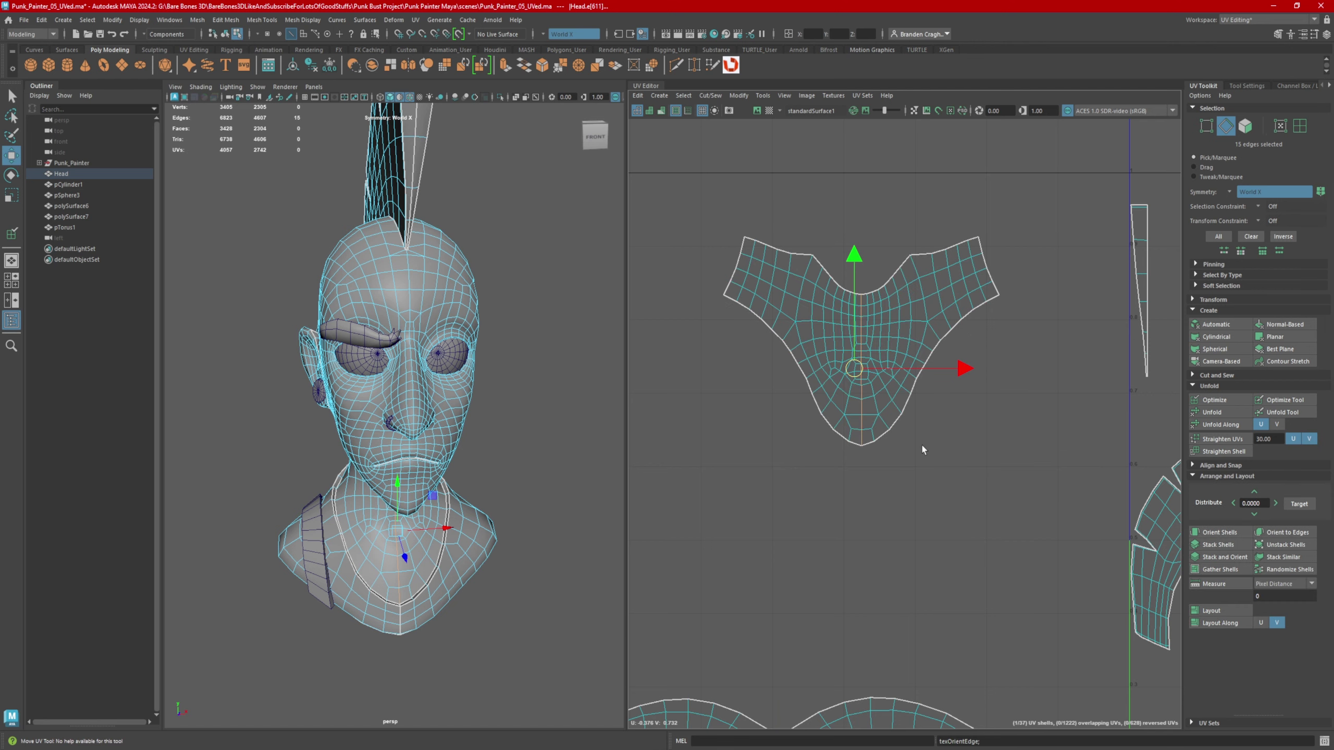
- Select the centre edge loop running down the front face of the mohawk
scroll(914, 444, down, 3)
alt+middle_drag(915, 391, 781, 426)
alt+middle_drag(418, 283, 434, 533)
alt+drag(434, 534, 417, 532)
right_drag(424, 374, 429, 322)
alt+drag(423, 425, 419, 379)
scroll(463, 447, up, 4)
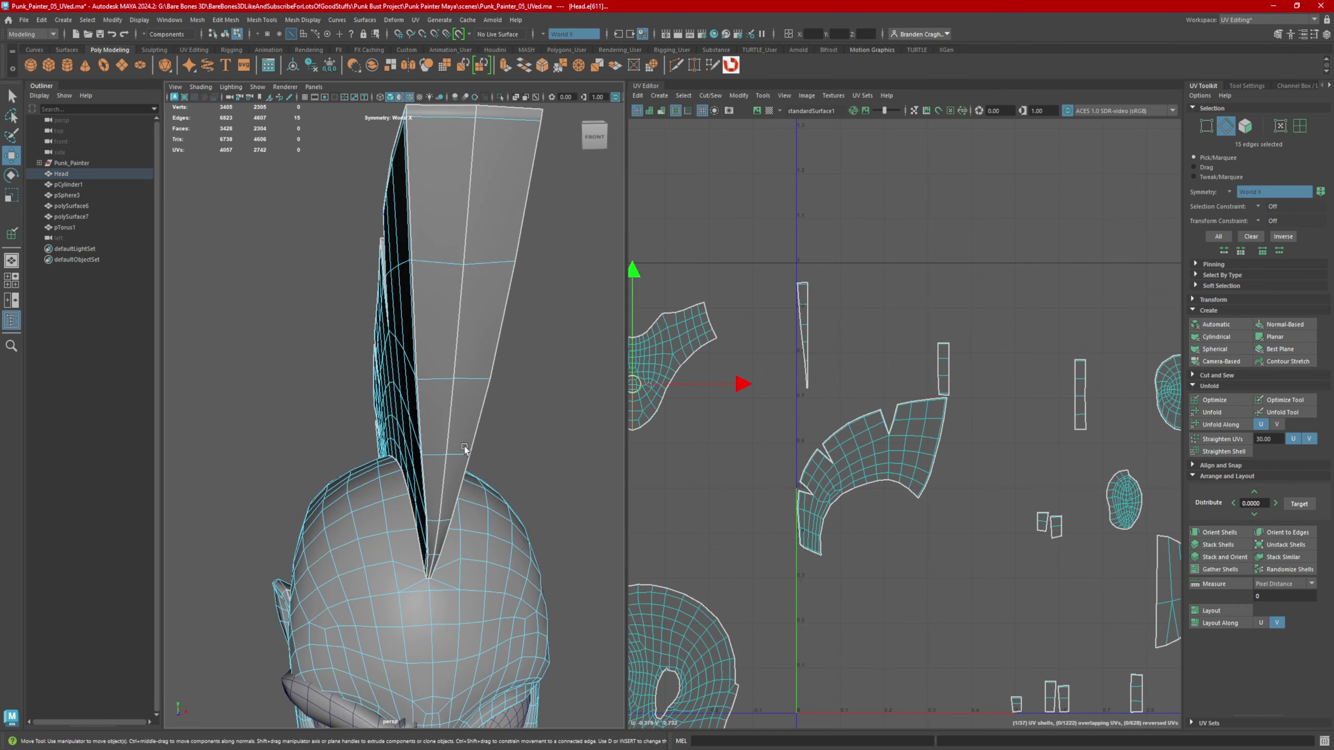
alt+drag(465, 449, 434, 350)
alt+middle_drag(435, 350, 441, 451)
scroll(410, 421, up, 4)
alt+drag(328, 394, 382, 392)
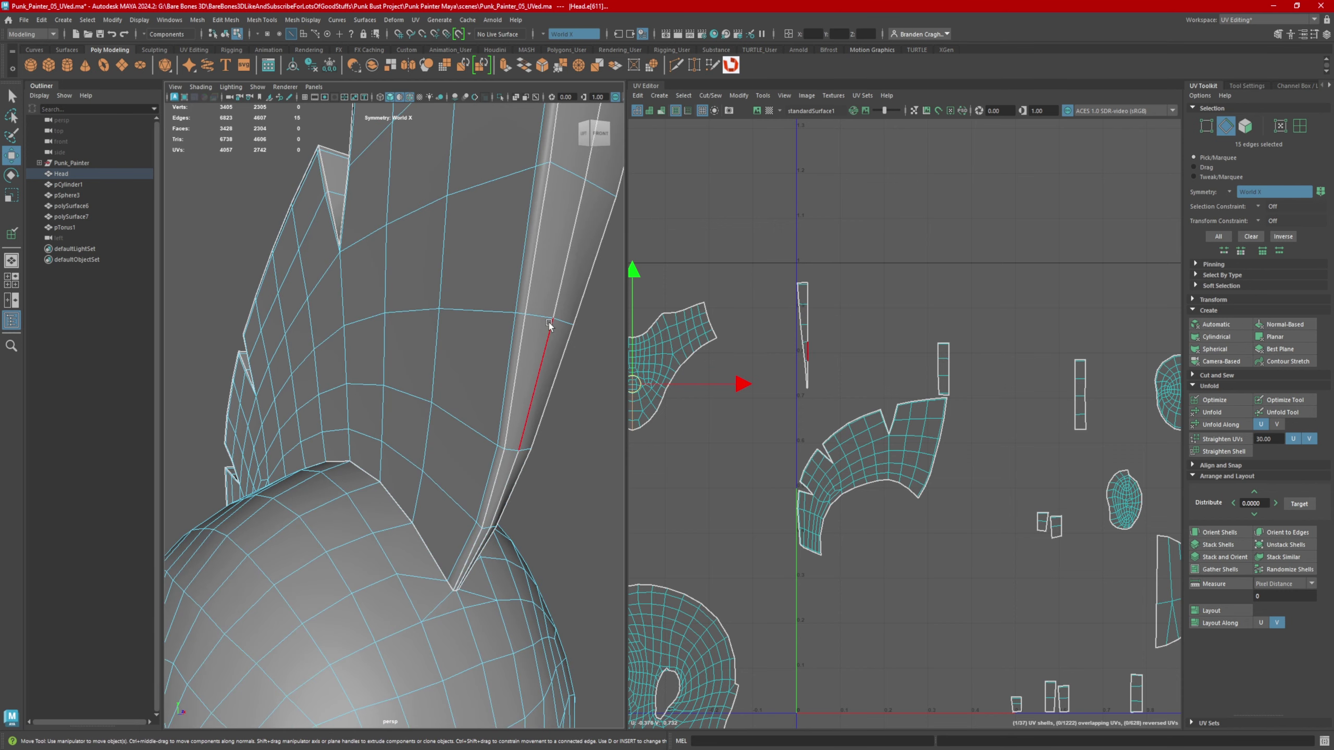
scroll(547, 323, down, 5)
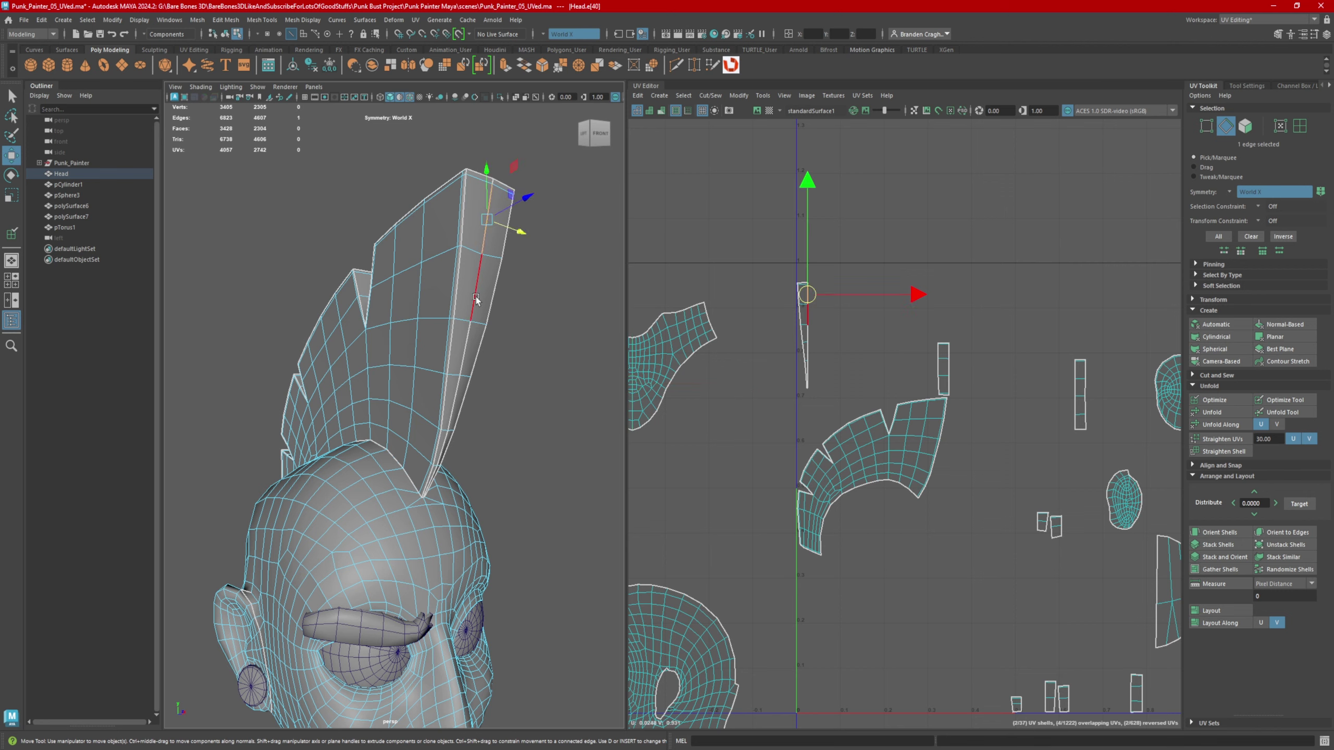
alt+drag(440, 473, 383, 462)
alt+drag(326, 368, 340, 386)
shift+double_click(391, 431)
- Add the centre edges along the mohawk's top and back to the selection, and move and sew their UVs
alt+drag(325, 295, 356, 344)
scroll(355, 347, up, 3)
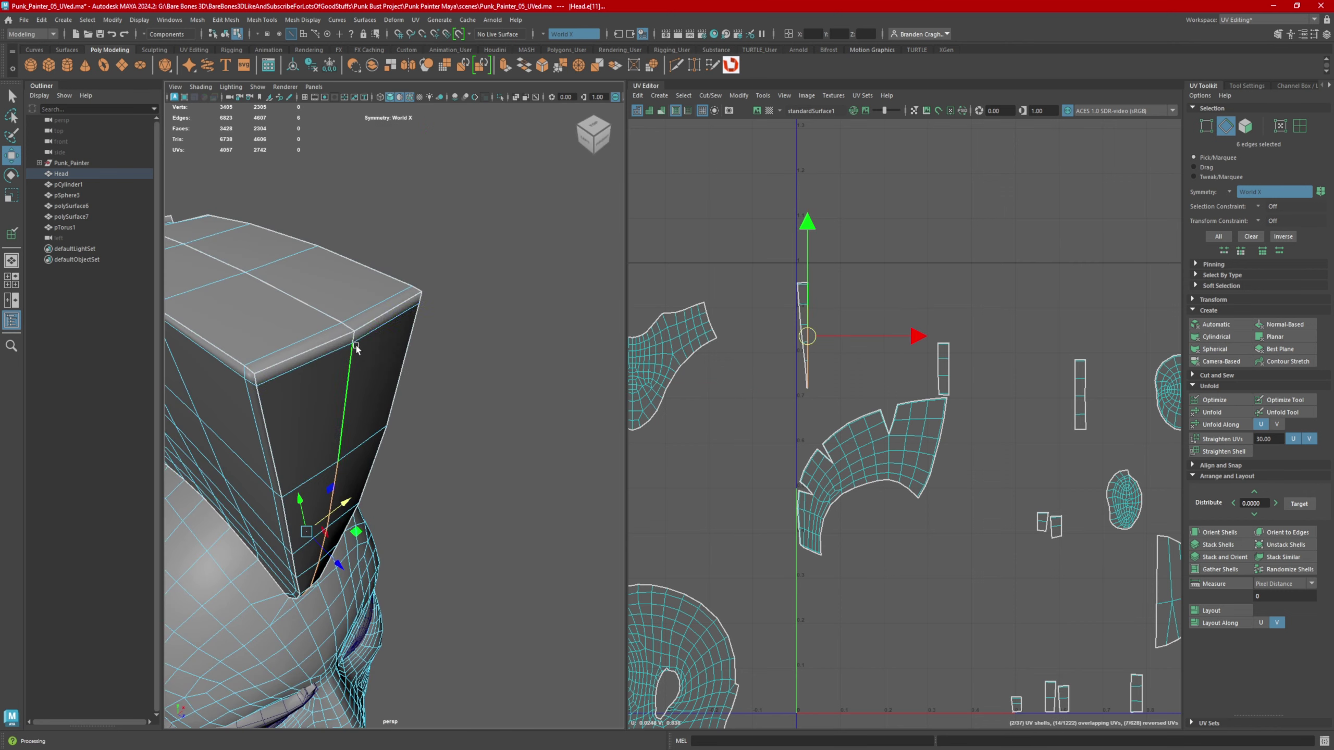
shift+click(350, 331)
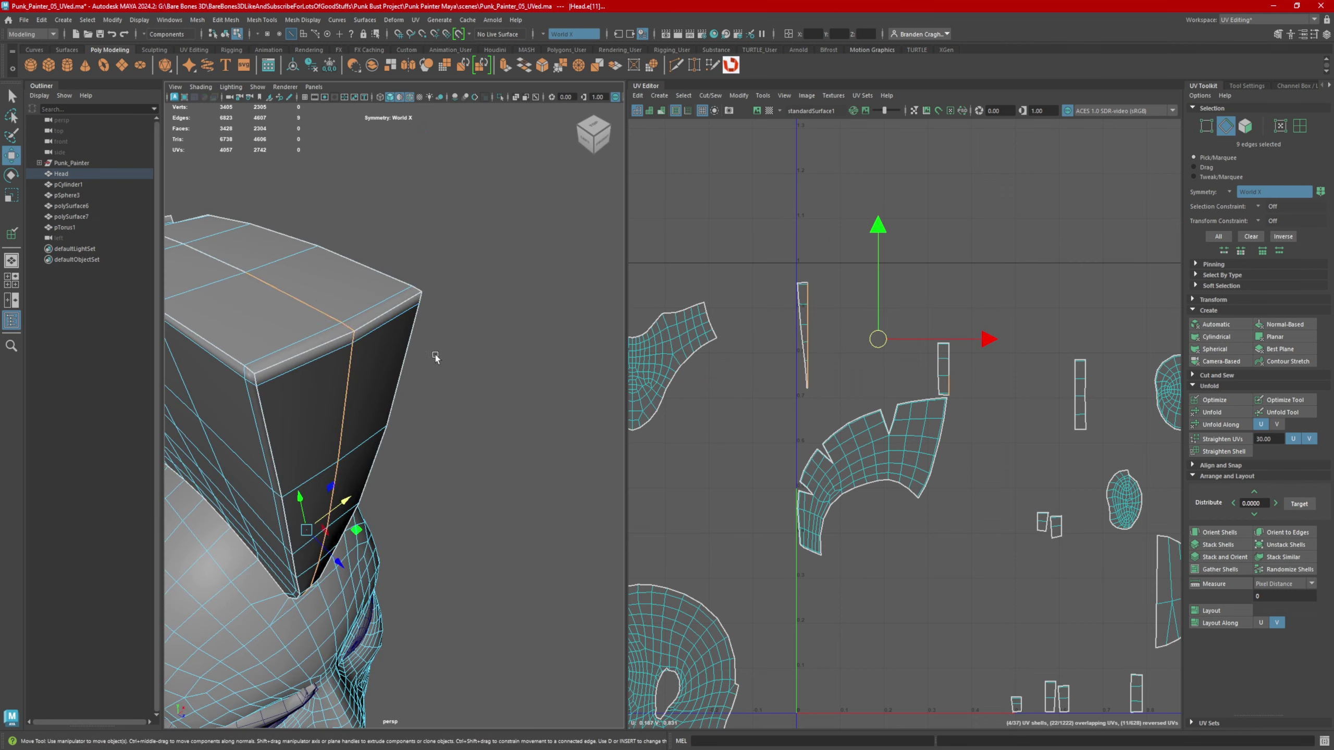
alt+drag(435, 357, 416, 379)
alt+drag(404, 332, 484, 347)
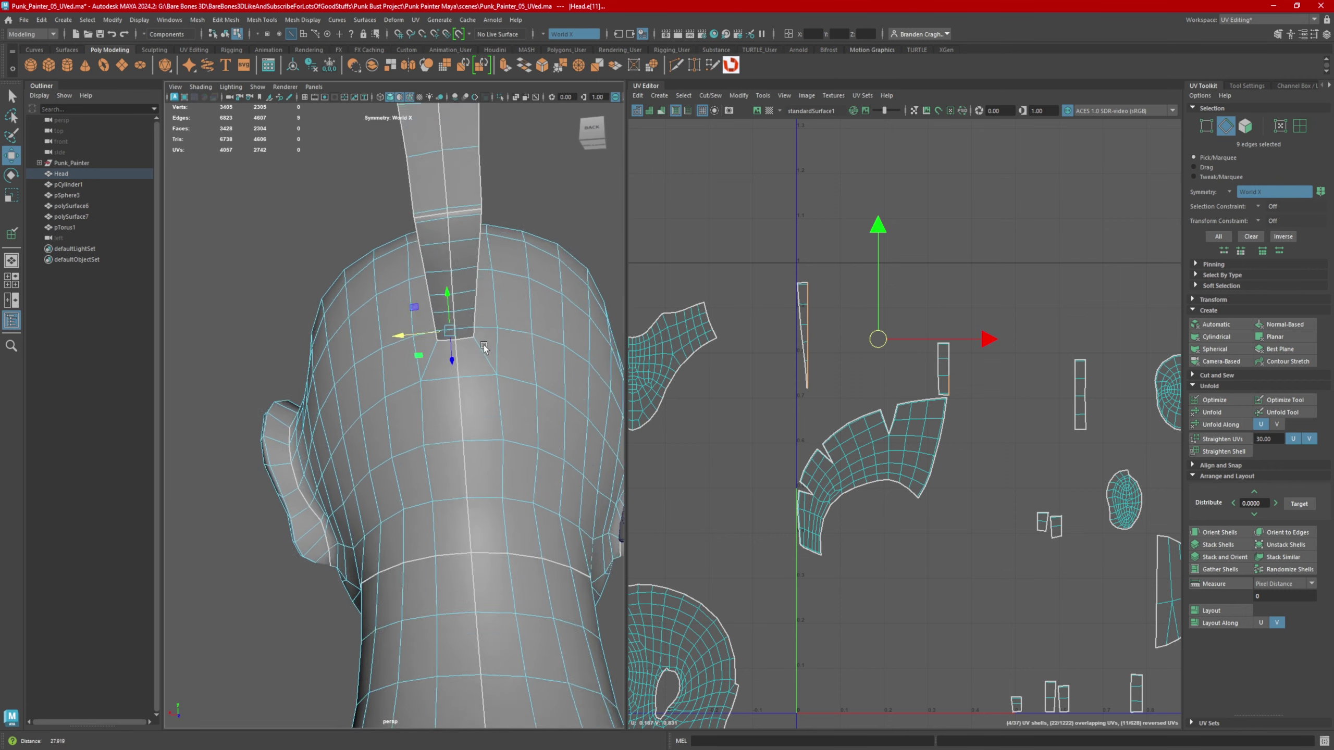
scroll(498, 334, up, 5)
scroll(464, 300, down, 5)
alt+drag(458, 296, 221, 379)
shift+right_drag(907, 273, 880, 294)
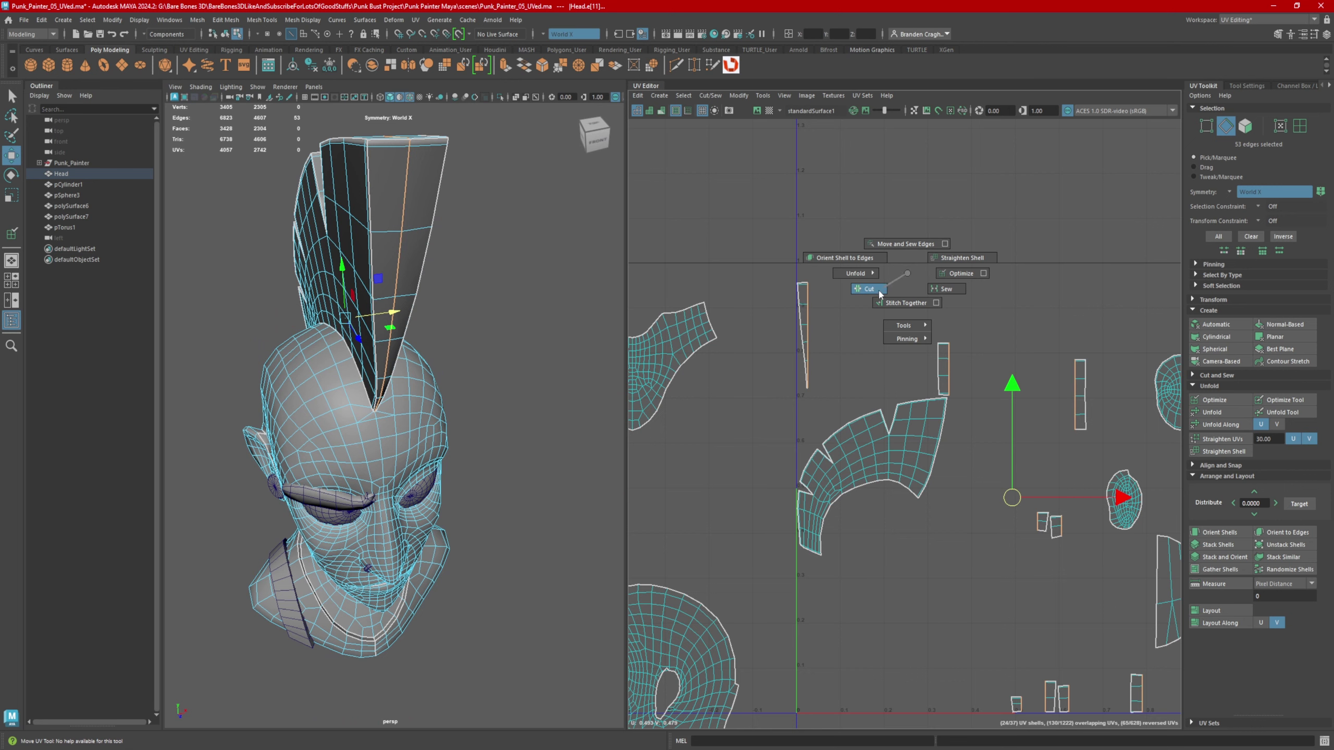
shift+right_drag(901, 236, 902, 237)
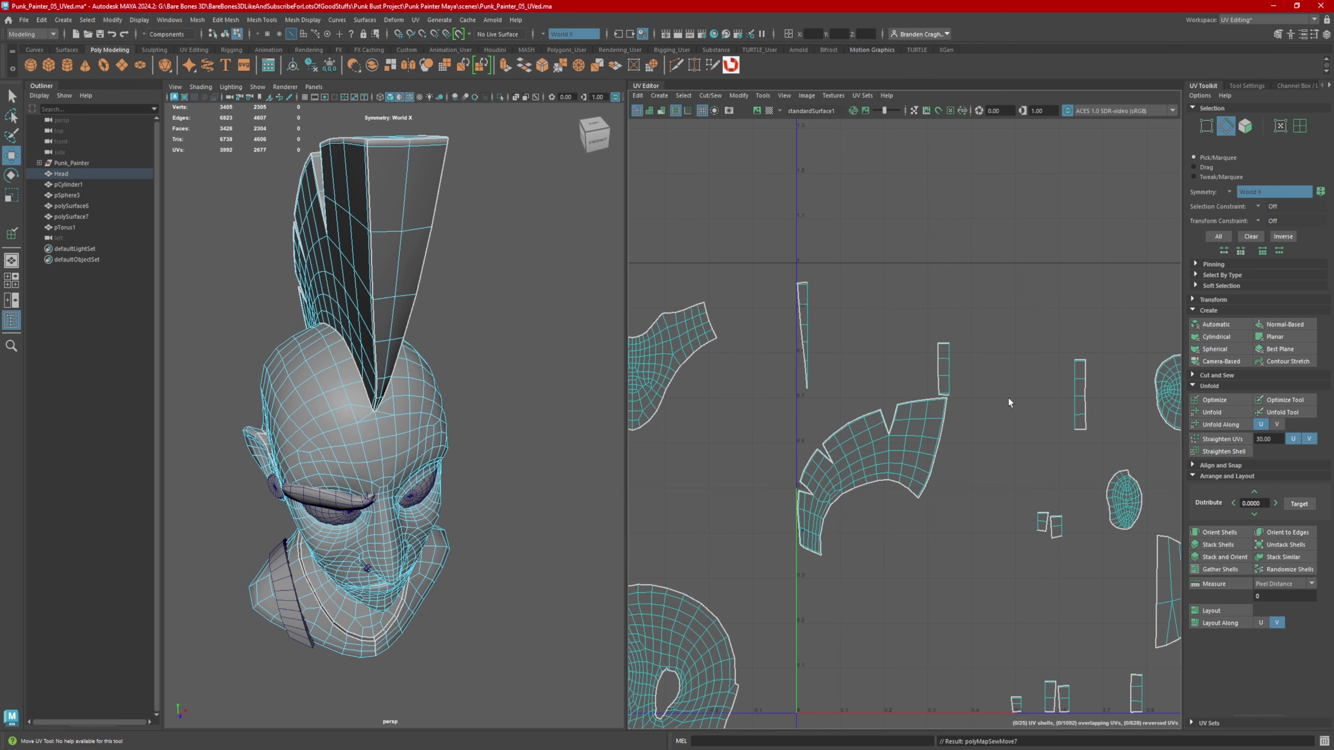
- Select the twelve UV shells of the strips running along the mohawk's front, top, notches and back
scroll(903, 399, down, 3)
alt+drag(567, 341, 470, 335)
right_click(442, 246)
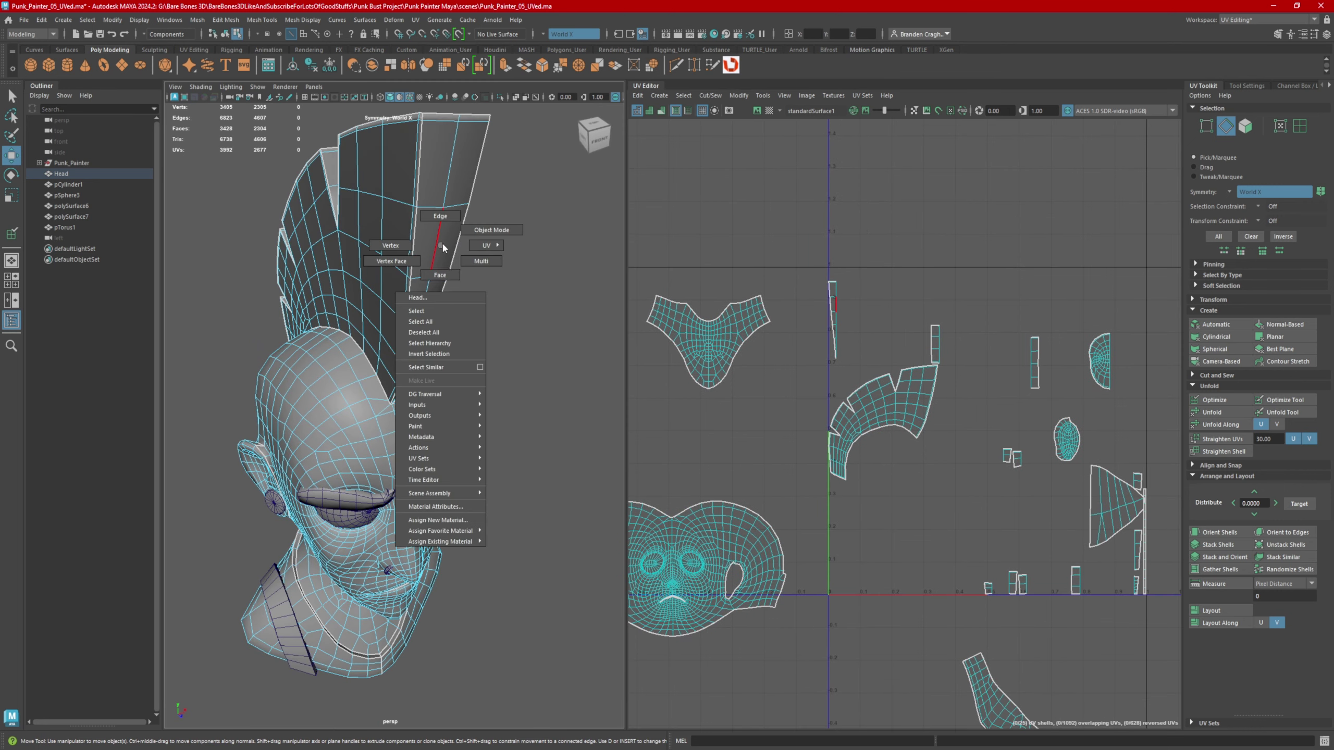
right_drag(501, 246, 506, 278)
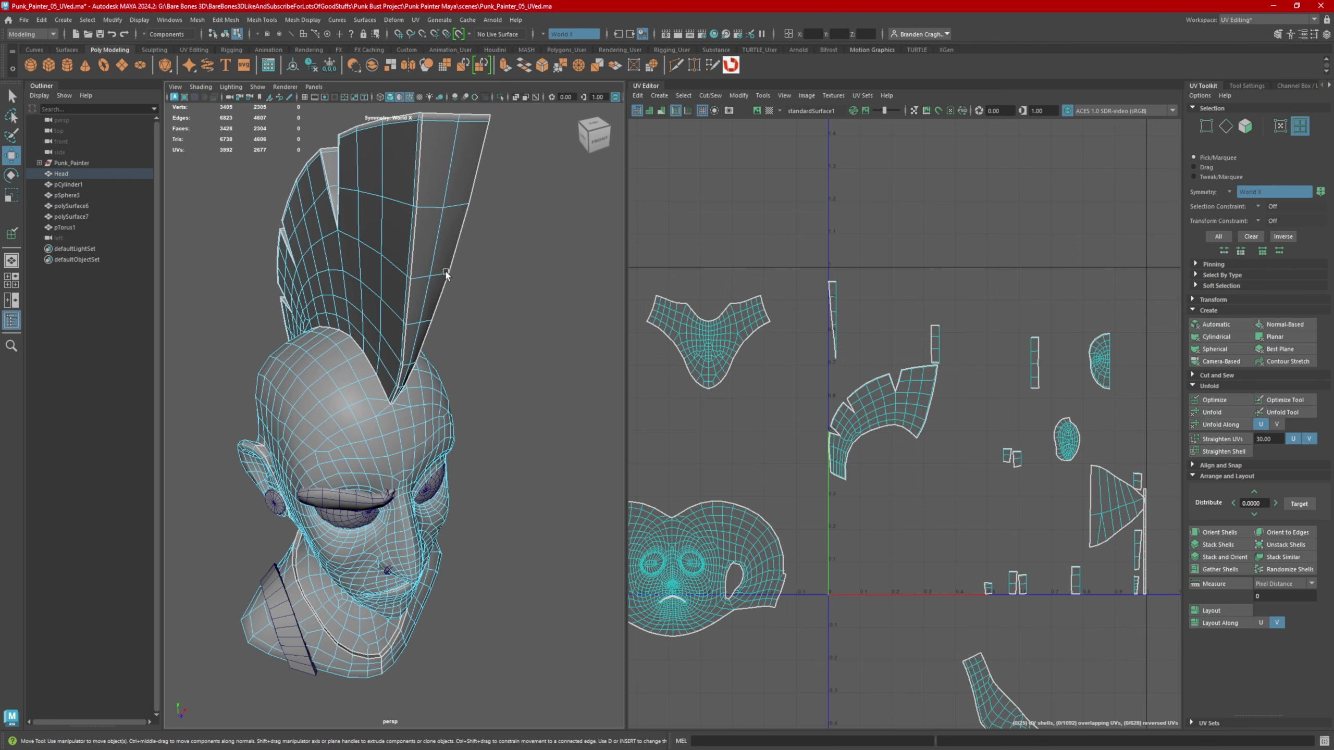
click(445, 273)
alt+drag(391, 226, 336, 226)
shift+click(489, 236)
shift+click(418, 231)
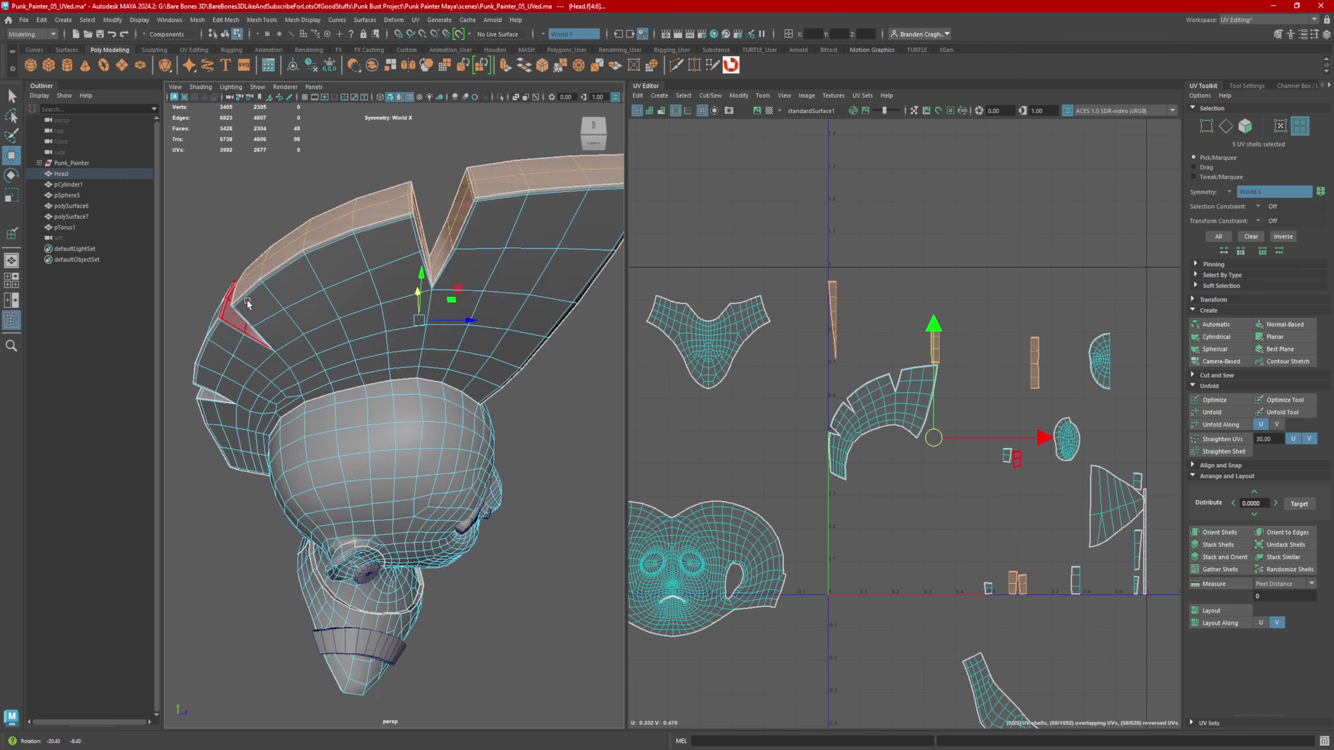
shift+click(247, 301)
alt+drag(247, 301, 384, 263)
shift+click(389, 273)
shift+click(389, 421)
alt+drag(402, 457, 399, 236)
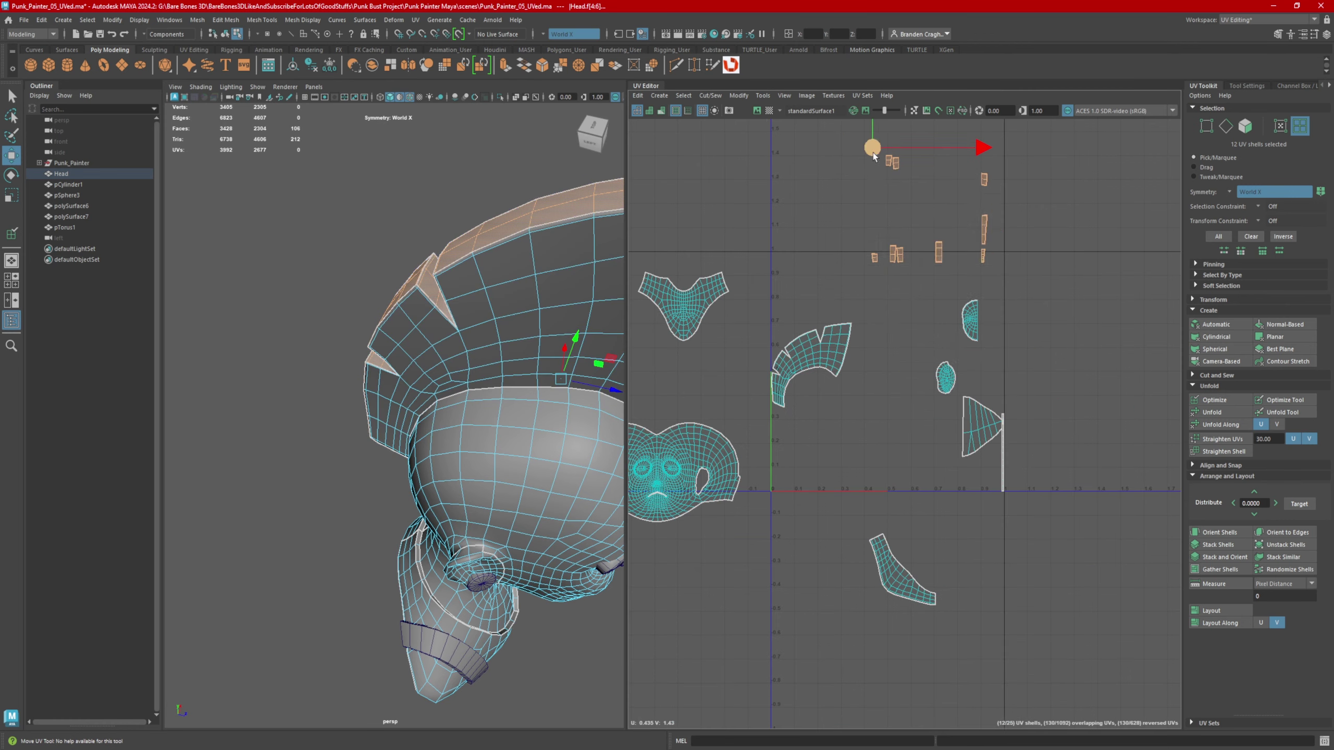
- Move the selected mohawk strip shells above the 0–1 UV tile and unfold them
drag(873, 157, 887, 122)
alt+middle_drag(869, 129, 866, 351)
scroll(867, 352, up, 1)
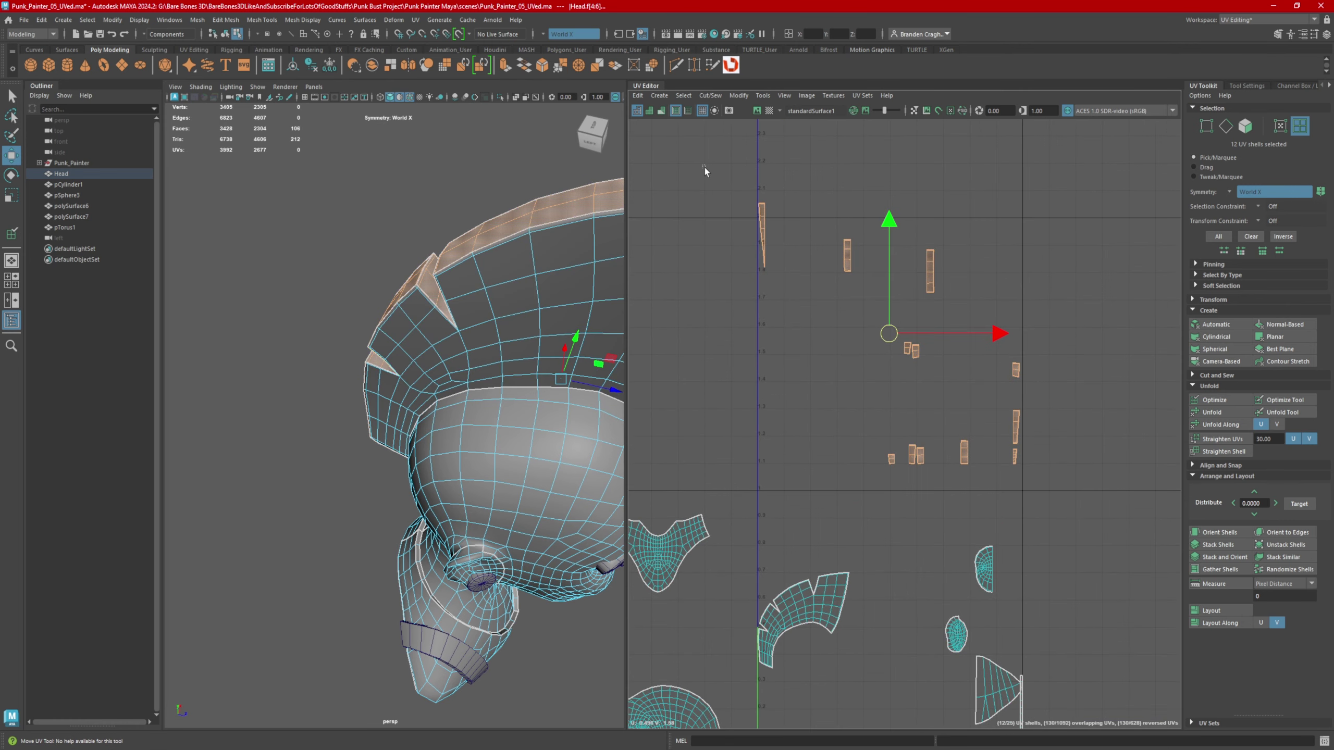
drag(704, 168, 1097, 491)
click(1213, 413)
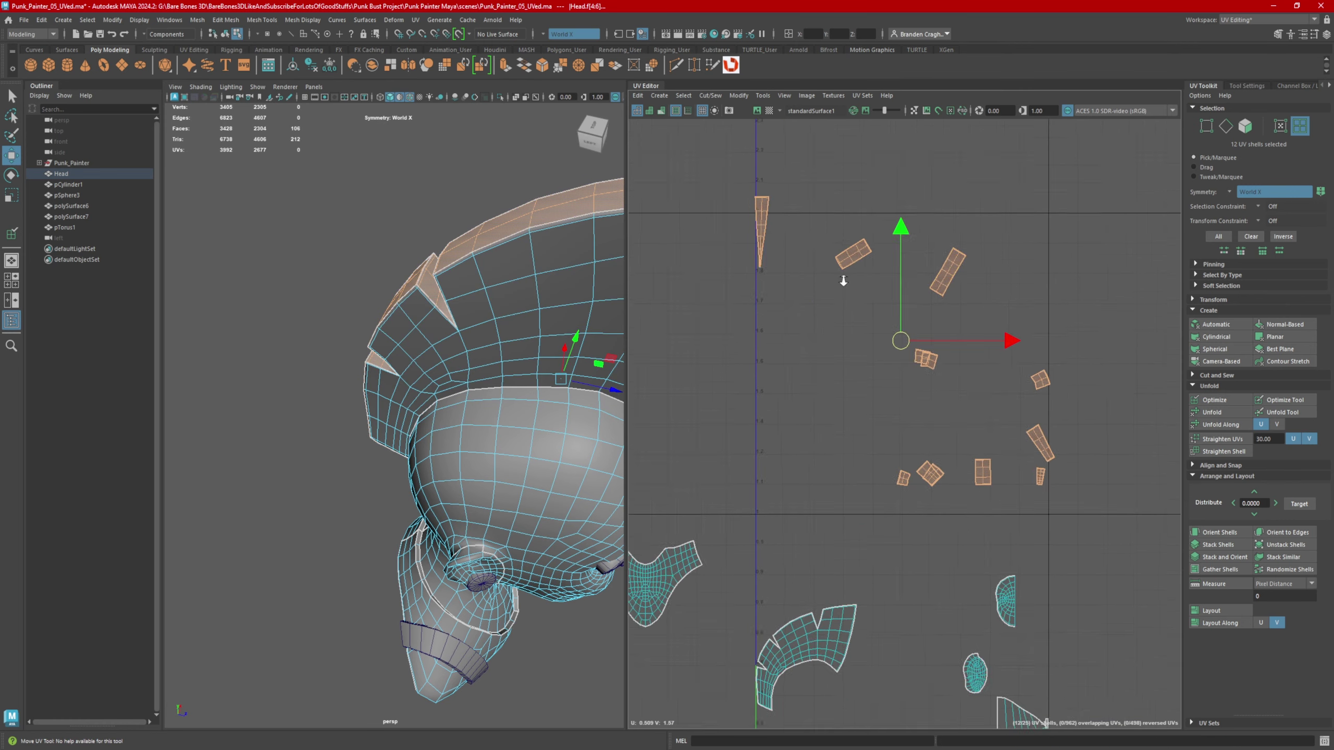
- Select the centre edges of the mohawk's strips from front to back and orient their UV shells to those edges
scroll(789, 261, up, 2)
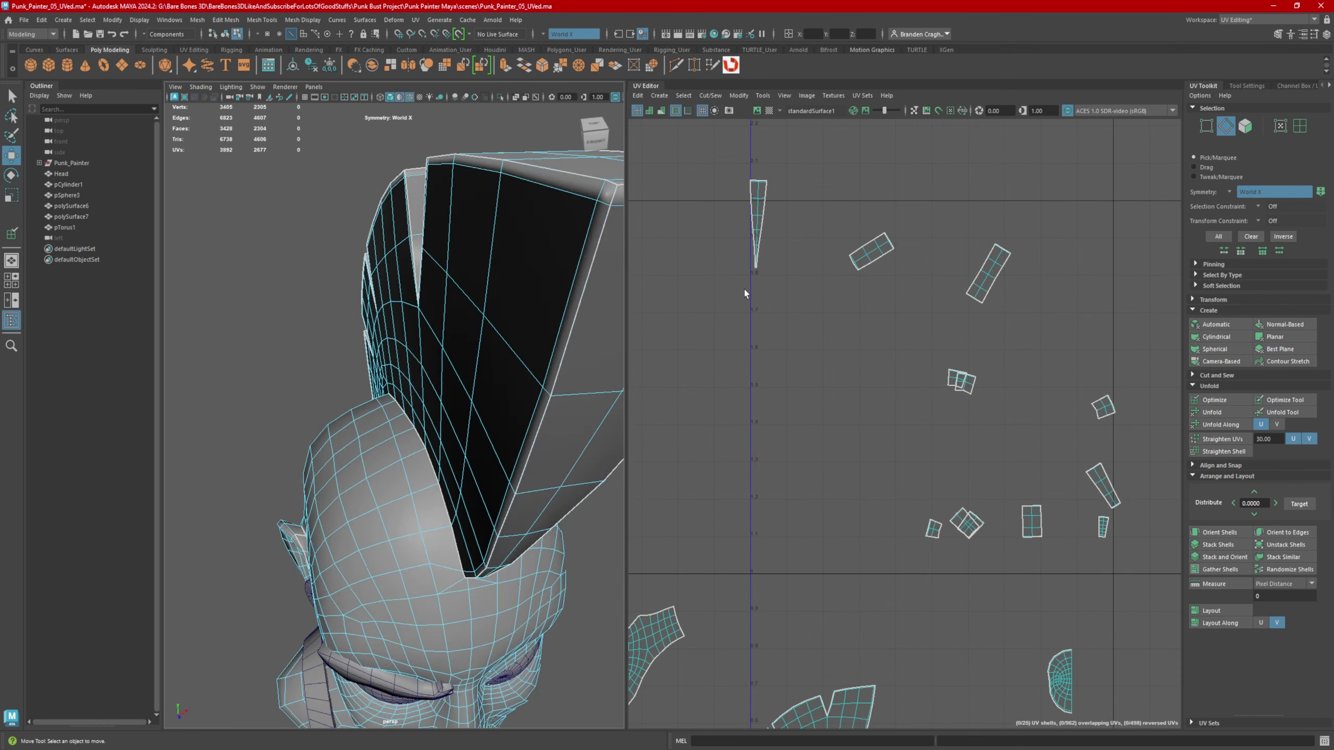
alt+drag(568, 455, 532, 418)
click(431, 456)
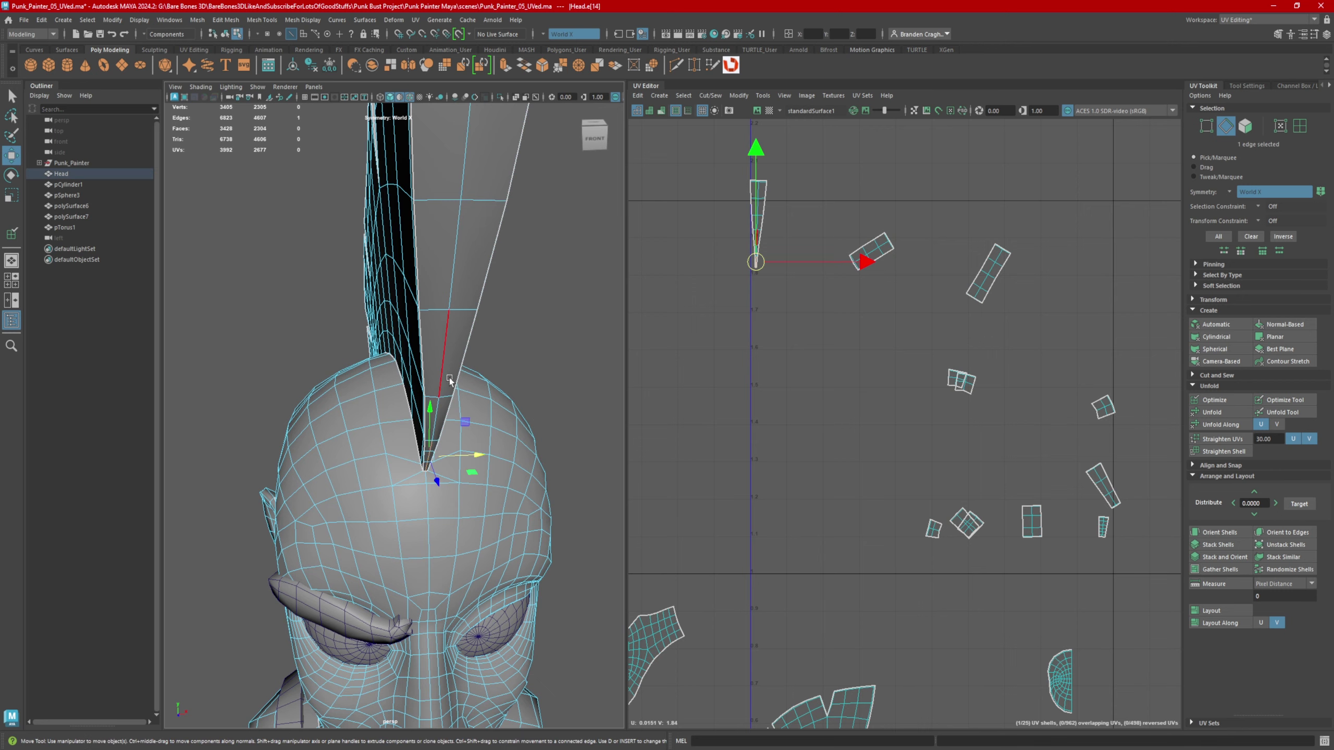
shift+click(435, 418)
alt+drag(435, 417, 604, 386)
alt+middle_drag(438, 294, 432, 379)
scroll(431, 378, up, 3)
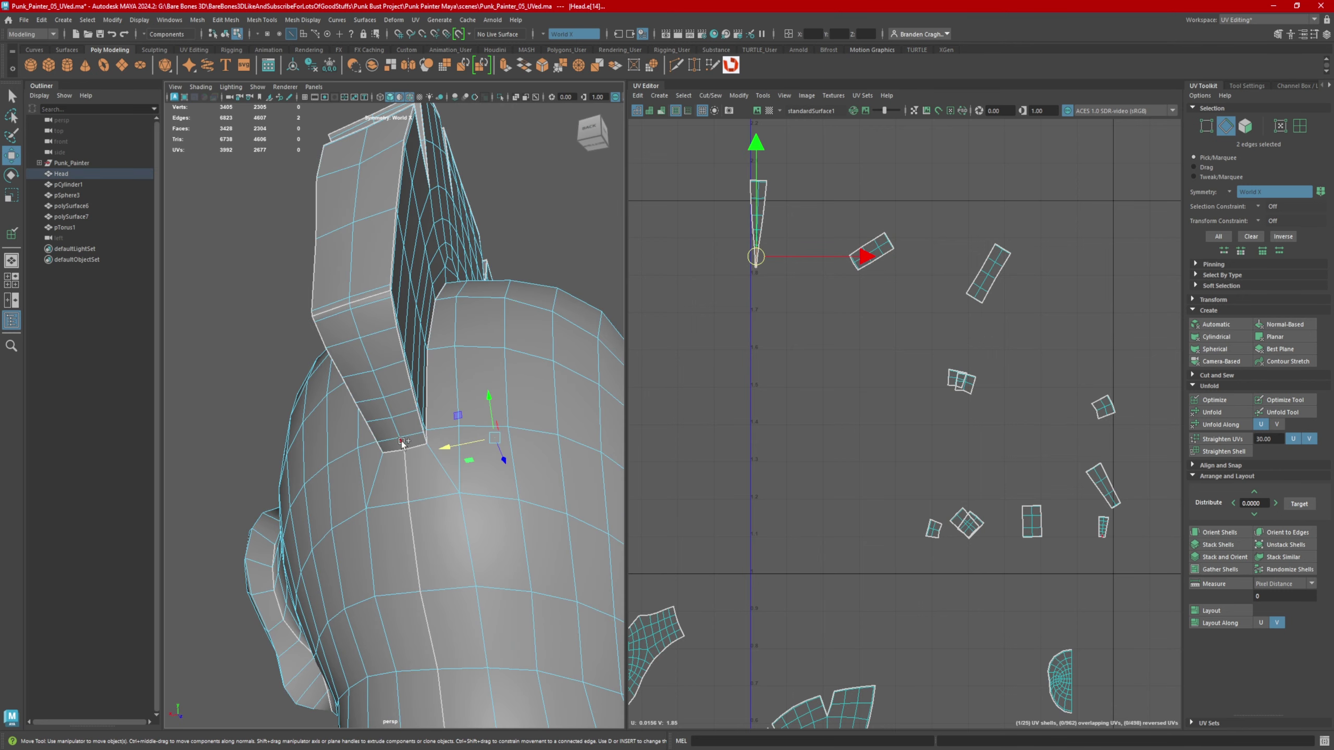
alt+middle_drag(862, 311, 842, 346)
- Rotate the horizontal rectangular mohawk strip shell to stand upright
right_drag(842, 346, 895, 348)
scroll(854, 272, up, 1)
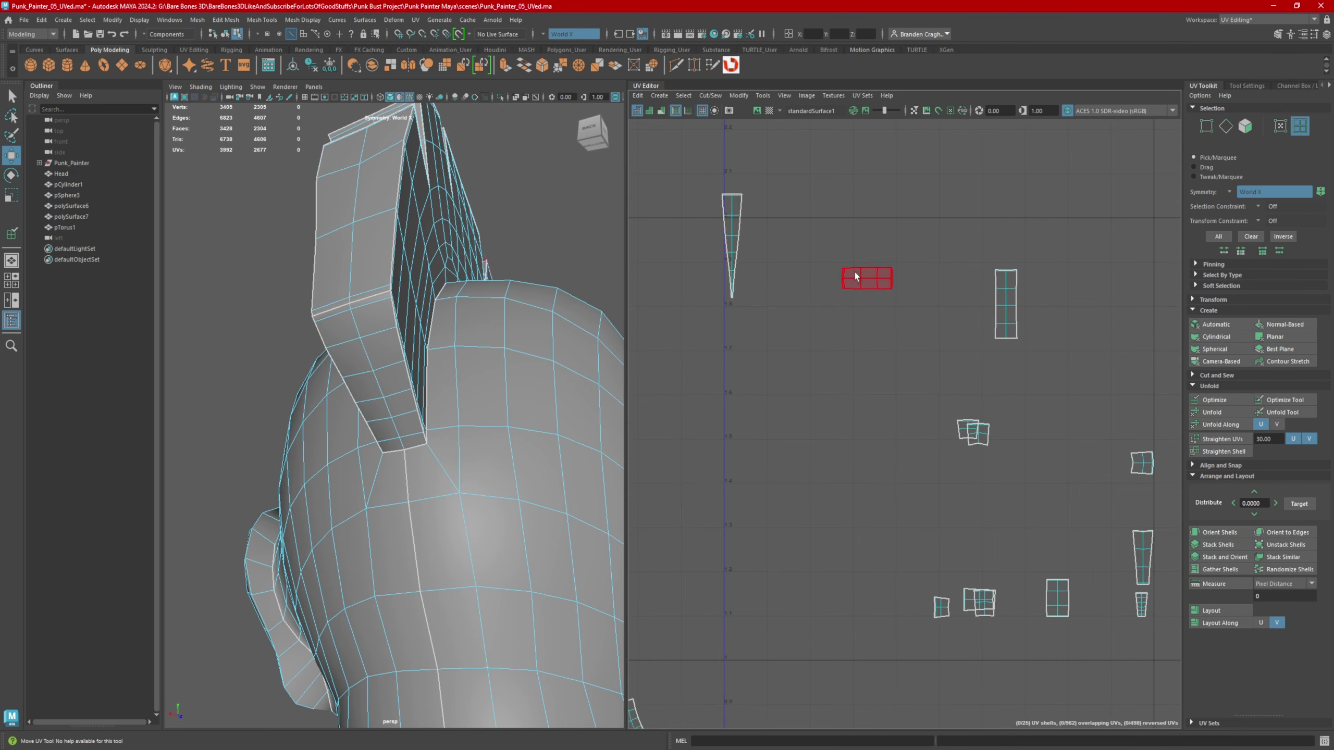
click(855, 272)
key(e)
alt+middle_drag(865, 212, 803, 243)
scroll(804, 245, up, 2)
drag(822, 205, 908, 322)
- Rotate the small square mohawk shell above the tall tapered strip a quarter turn so its centre edge runs vertically
alt+middle_drag(1002, 526, 852, 363)
scroll(932, 345, up, 2)
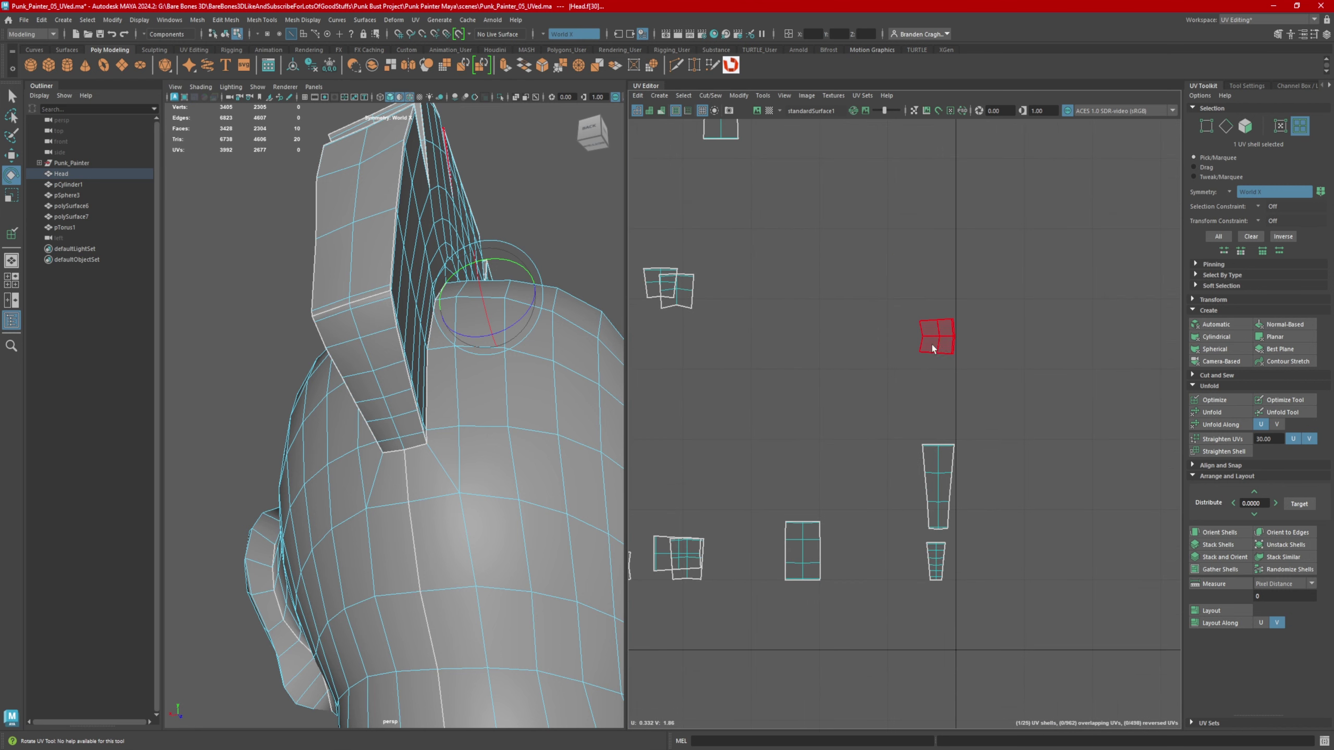
click(934, 342)
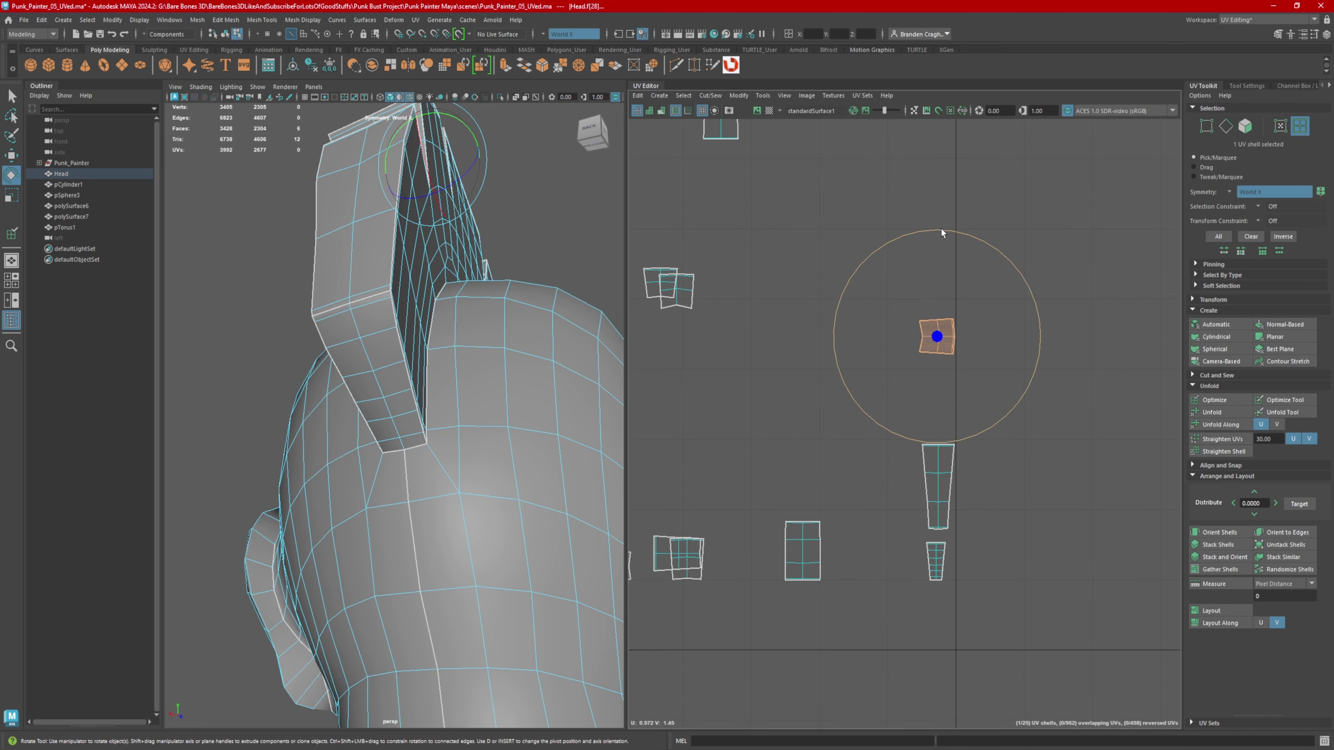
drag(941, 230, 867, 383)
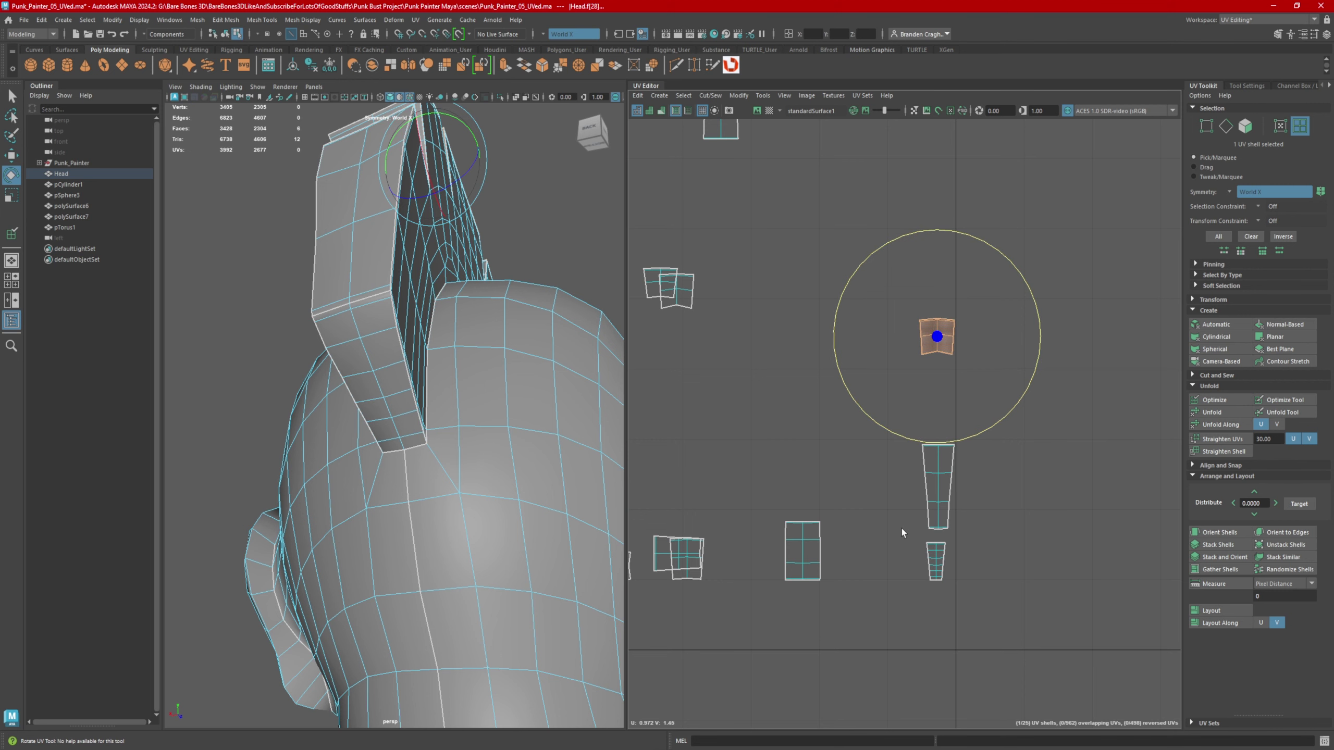
- Rotate the wider overlapping mohawk shell and the small shell beside it a quarter turn so their centre edges run vertically
alt+middle_drag(767, 505, 852, 388)
scroll(850, 387, up, 2)
alt+middle_drag(781, 433, 881, 384)
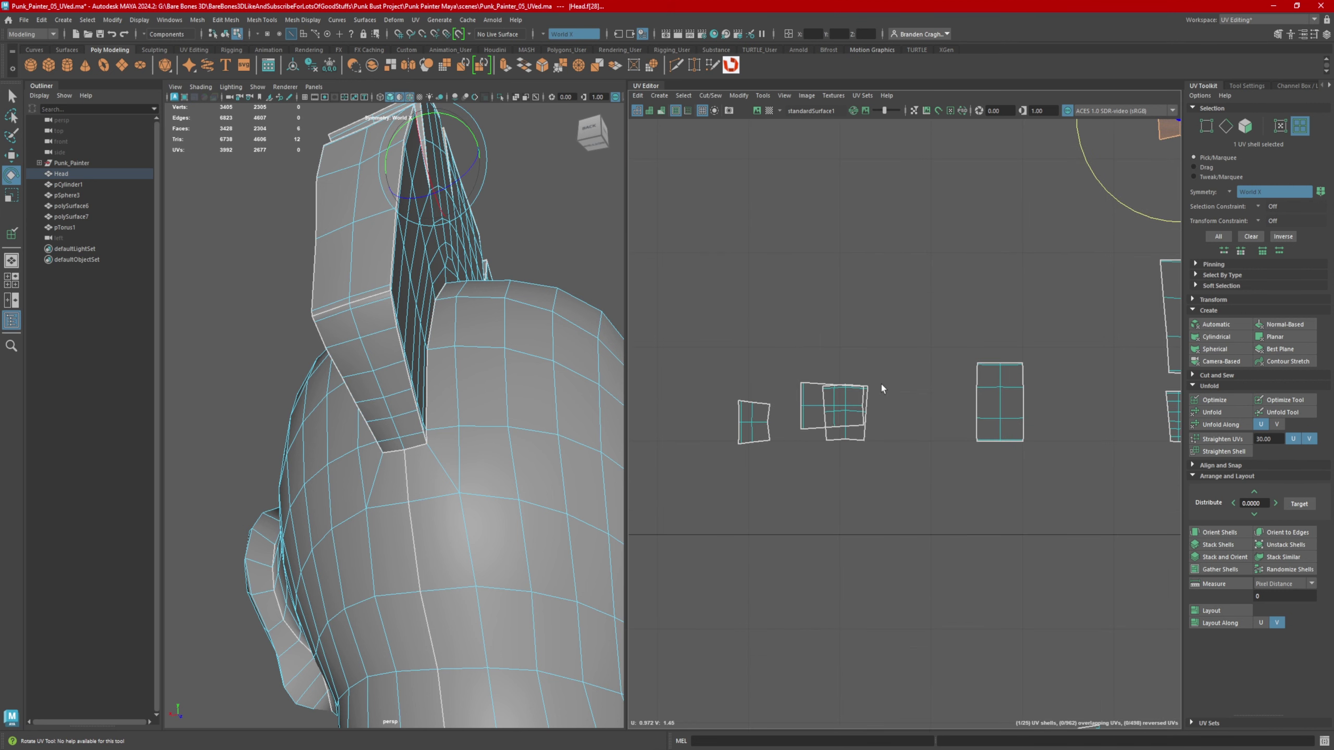
click(811, 412)
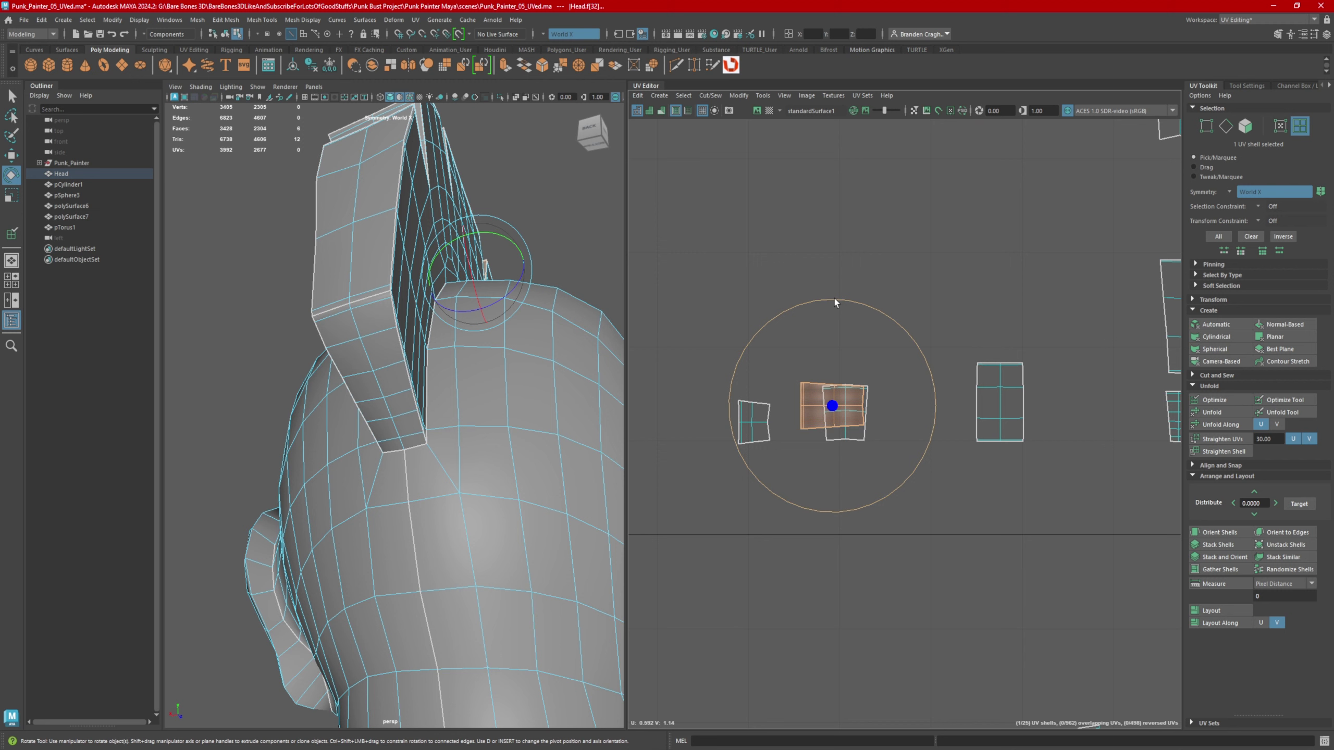
drag(836, 302, 907, 360)
click(754, 421)
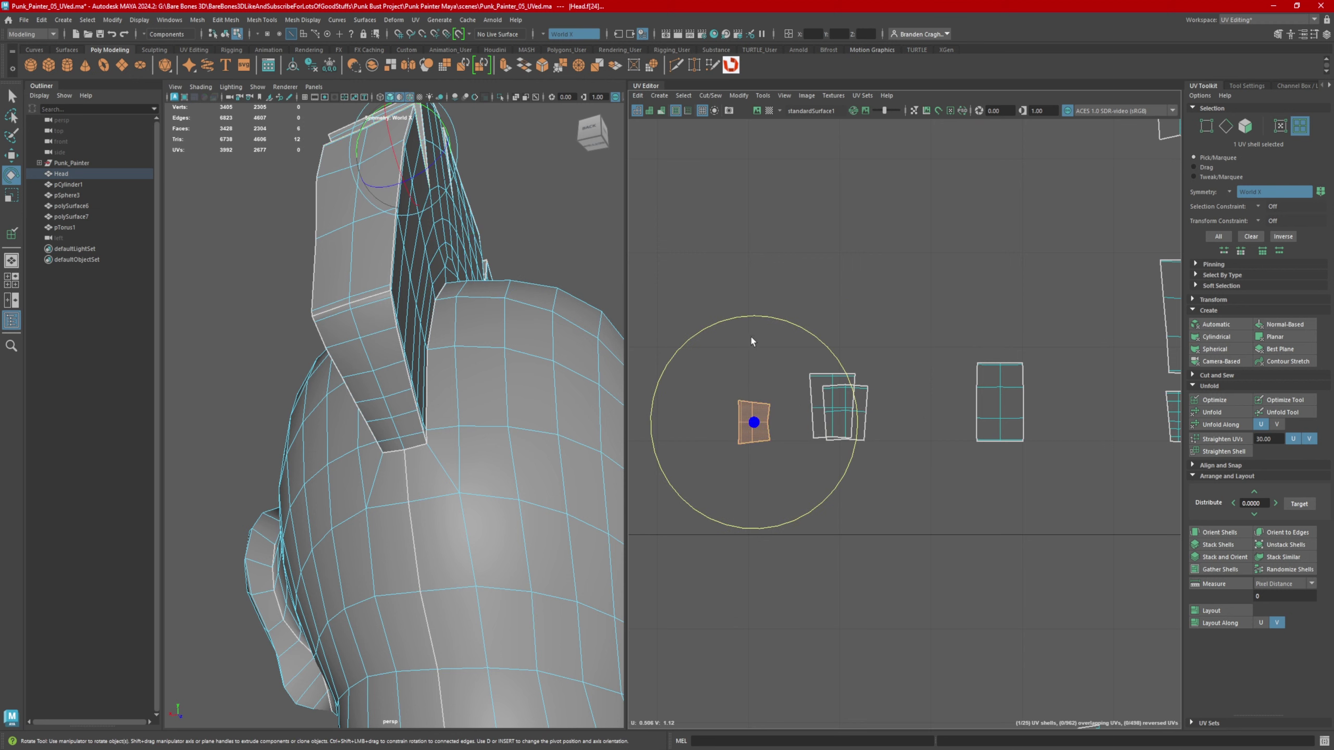
drag(751, 315, 841, 415)
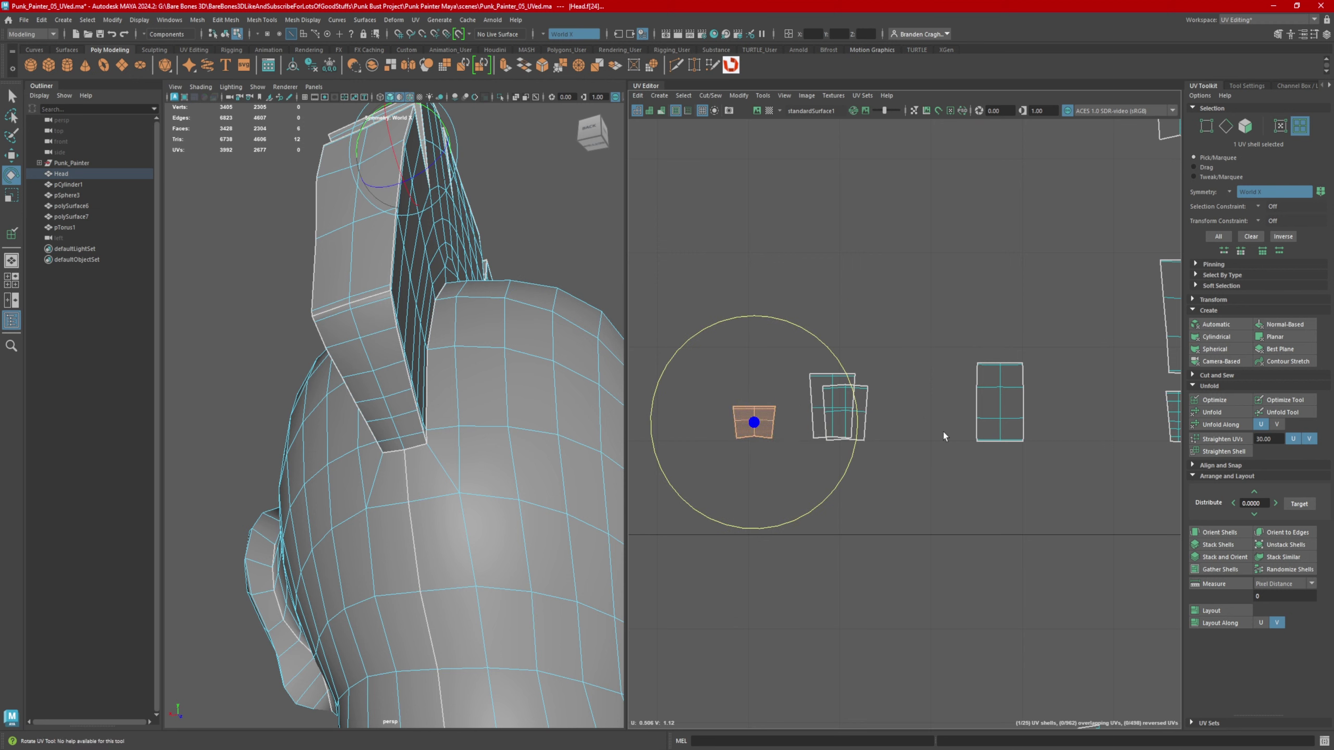
- Select the folded half-oval mouth interior shell and open it out into a full oval with the Optimize tool
alt+right_drag(1056, 426, 827, 418)
alt+middle_drag(1024, 371, 1020, 541)
alt+right_drag(1020, 541, 889, 410)
alt+middle_drag(890, 410, 850, 256)
alt+middle_drag(1035, 439, 1016, 357)
alt+right_drag(1059, 351, 991, 393)
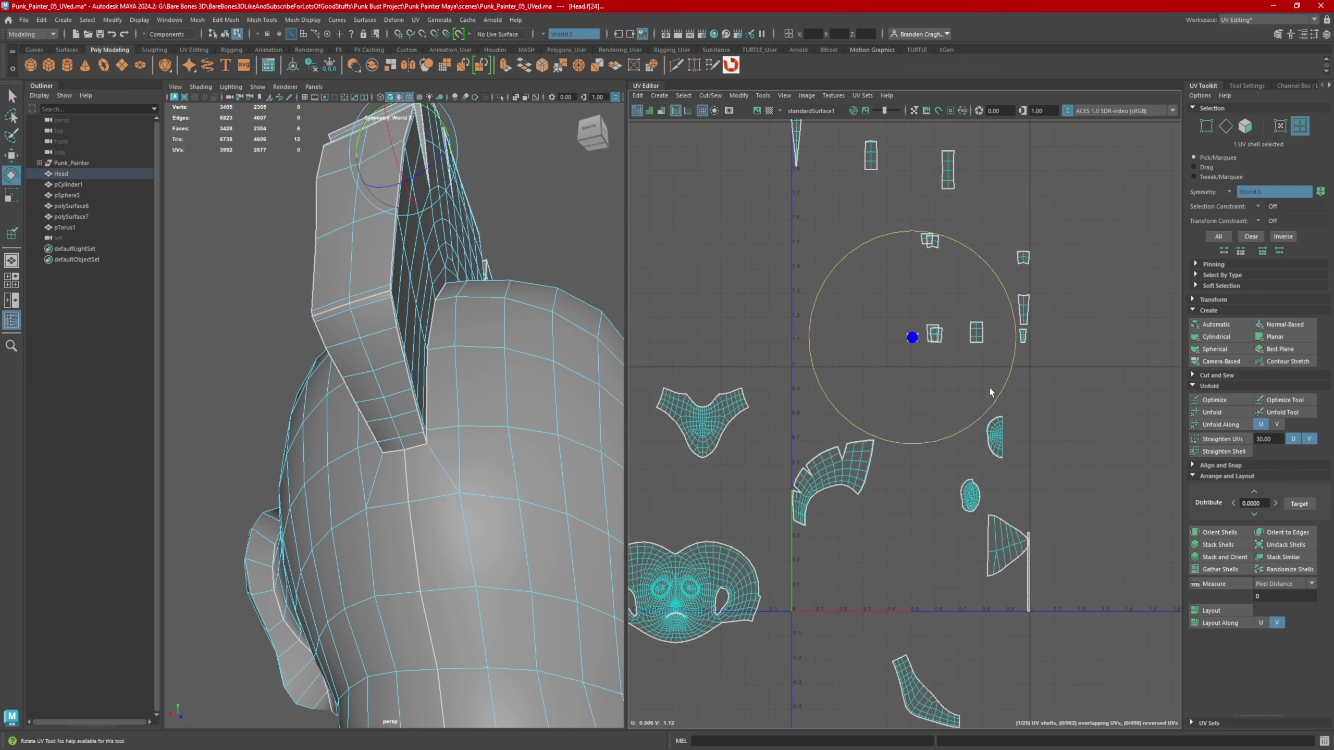
alt+middle_drag(1019, 485, 969, 447)
alt+middle_drag(851, 405, 849, 376)
click(946, 379)
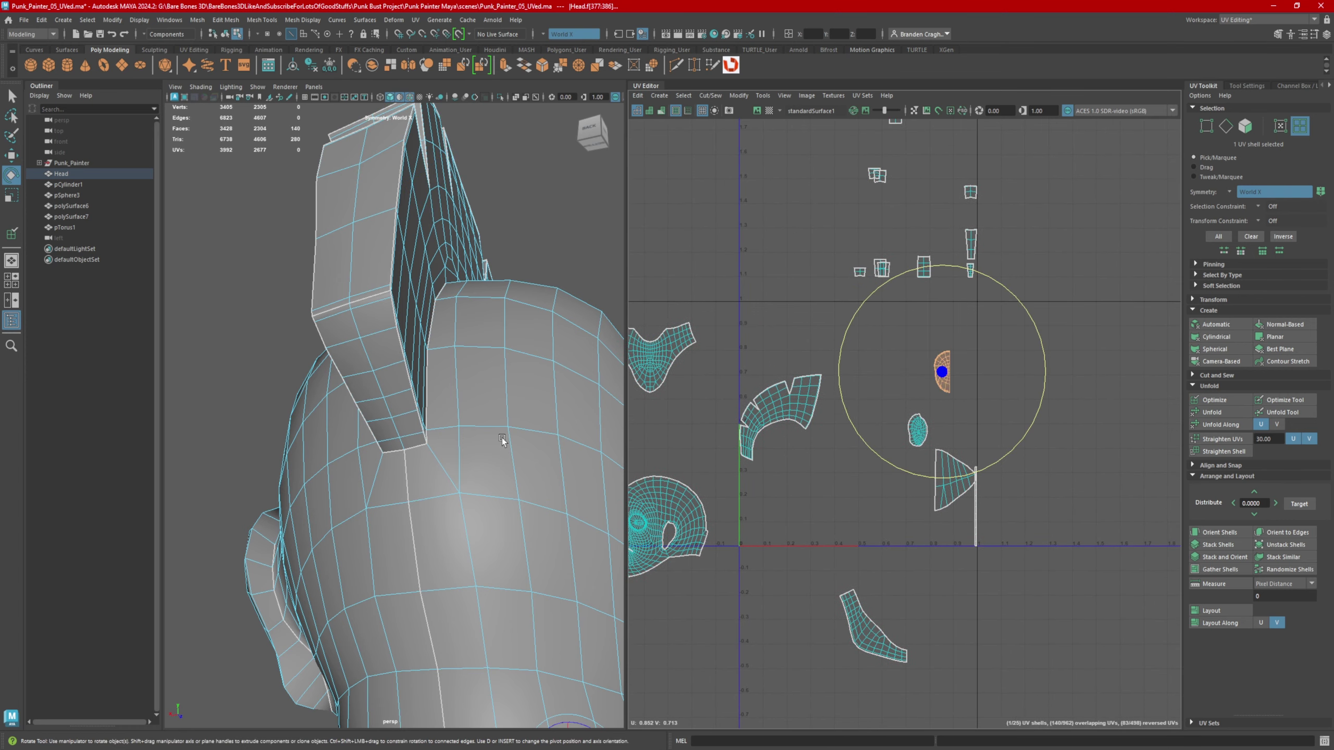
alt+drag(503, 437, 380, 402)
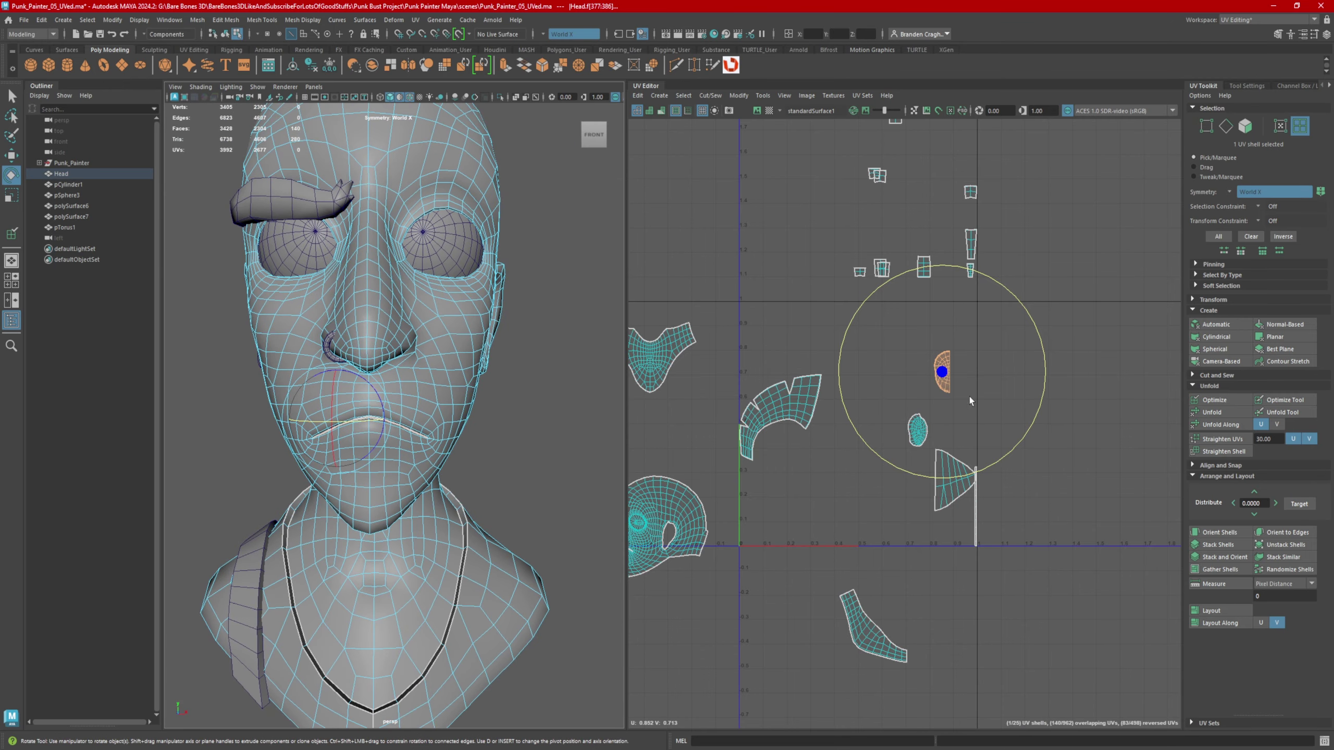
alt+middle_drag(939, 375, 874, 356)
alt+right_drag(873, 355, 925, 353)
scroll(872, 349, up, 2)
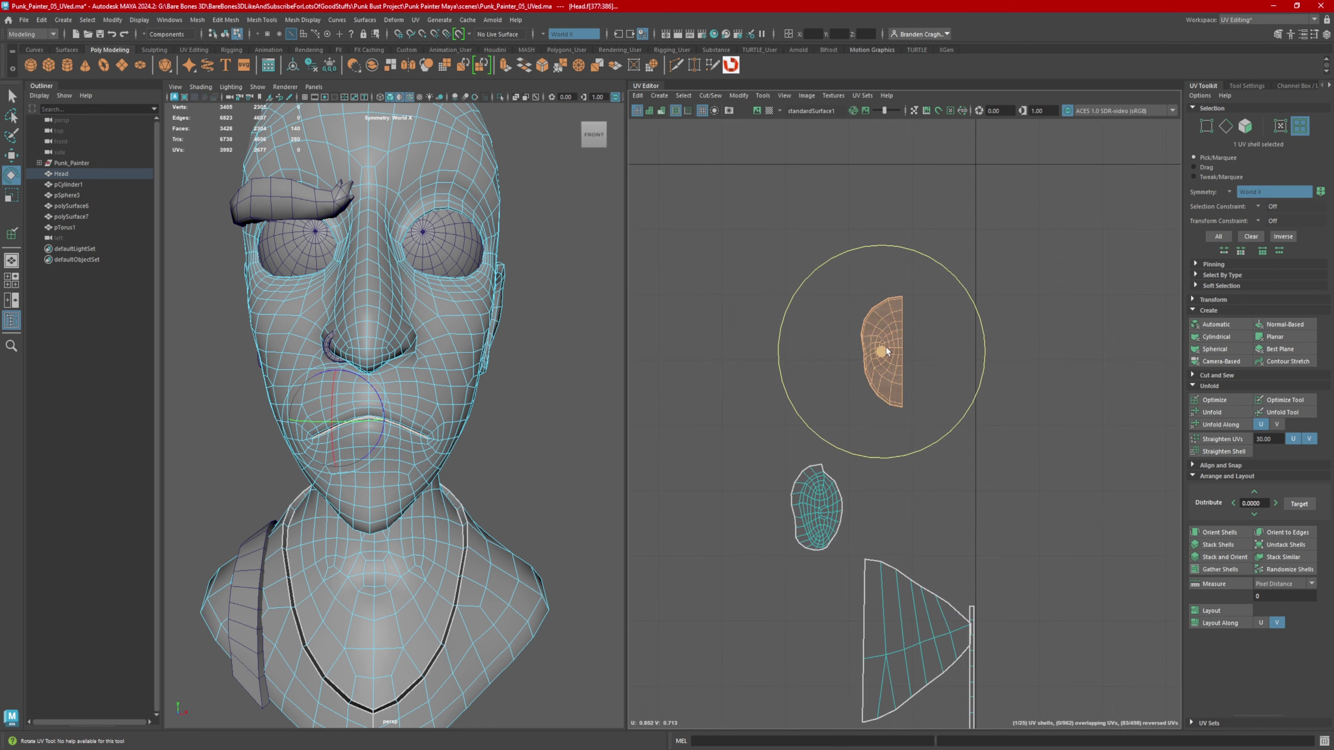
click(1290, 401)
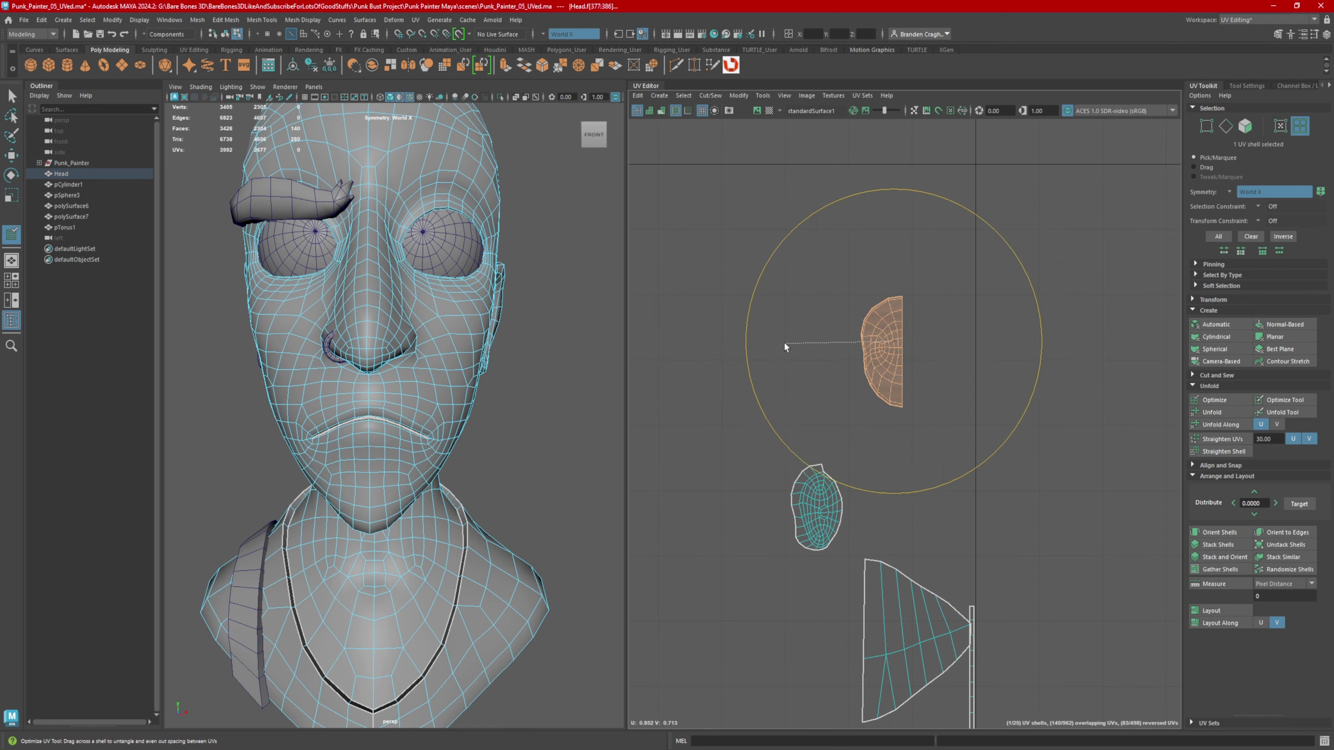
drag(784, 343, 921, 345)
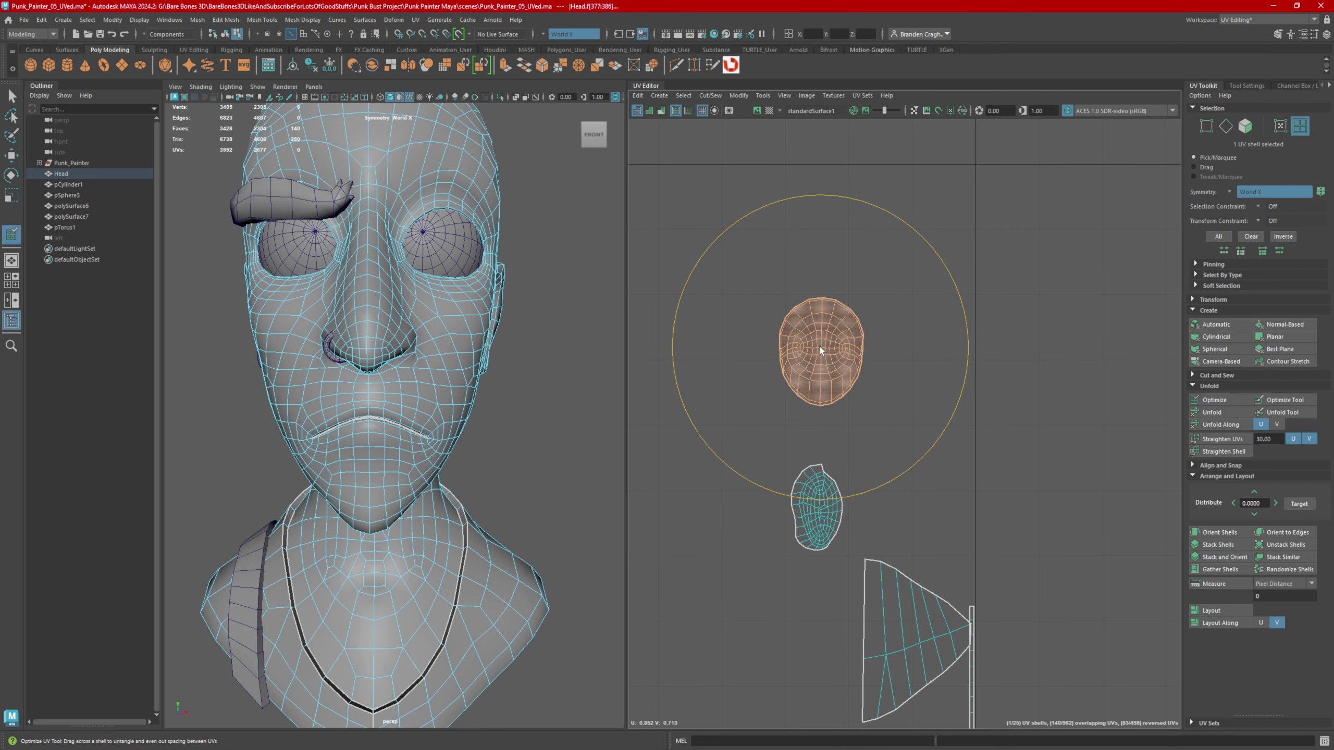
- Select the centre edge loop of the oval mouth interior shell and orient the shell to those edges
key(w)
right_drag(830, 354, 831, 319)
alt+right_drag(783, 348, 898, 351)
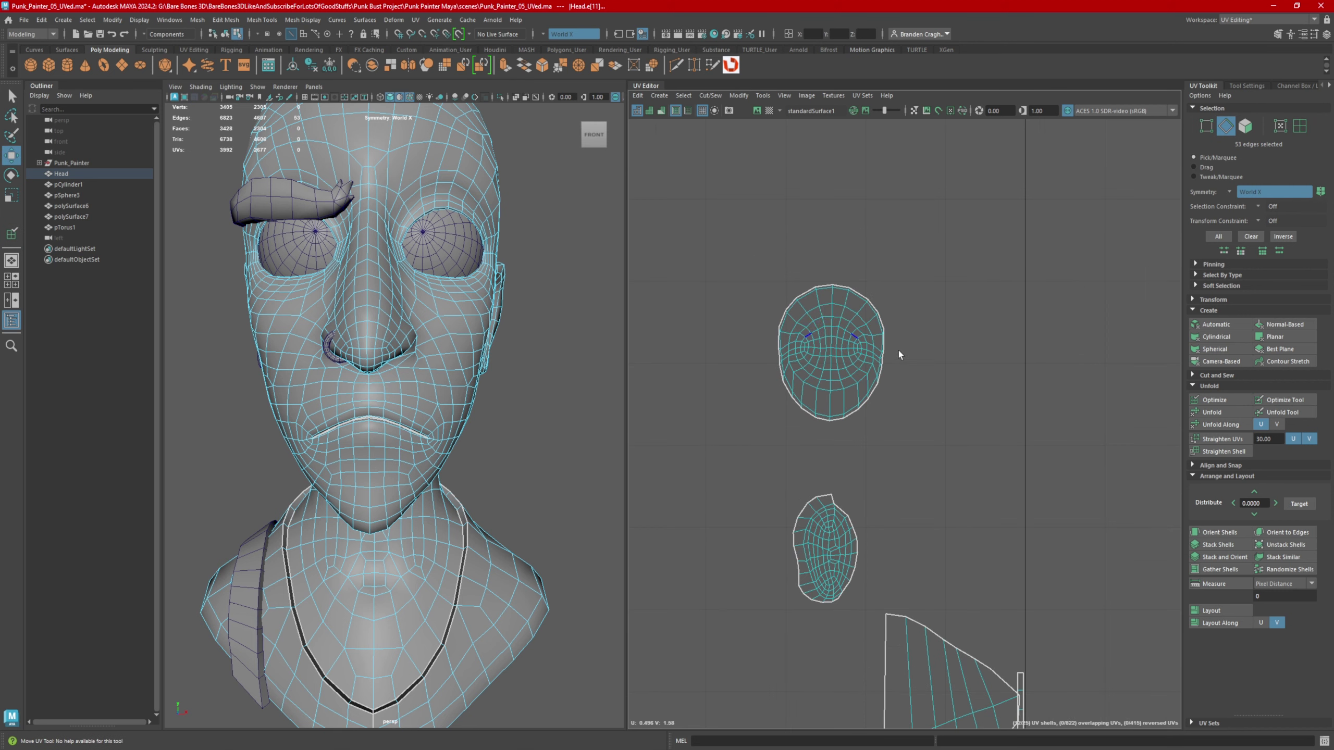
double_click(832, 298)
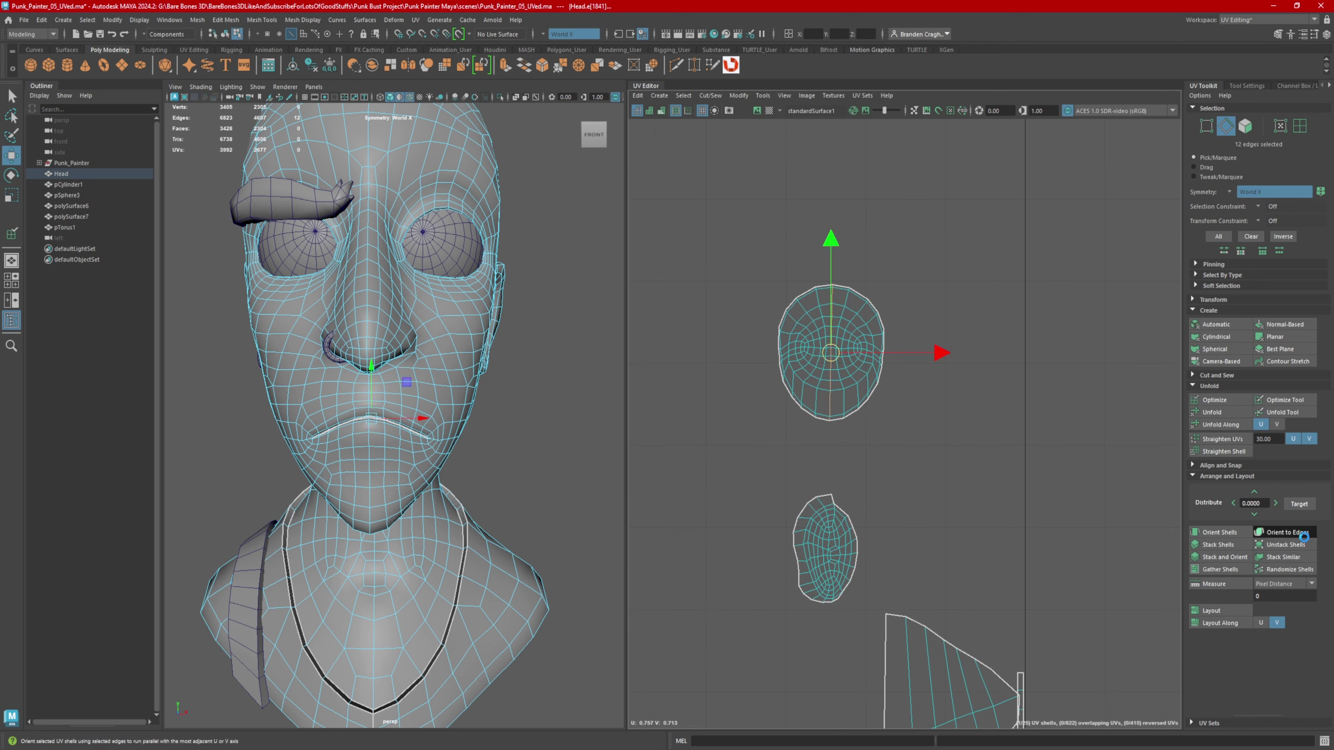
key(f)
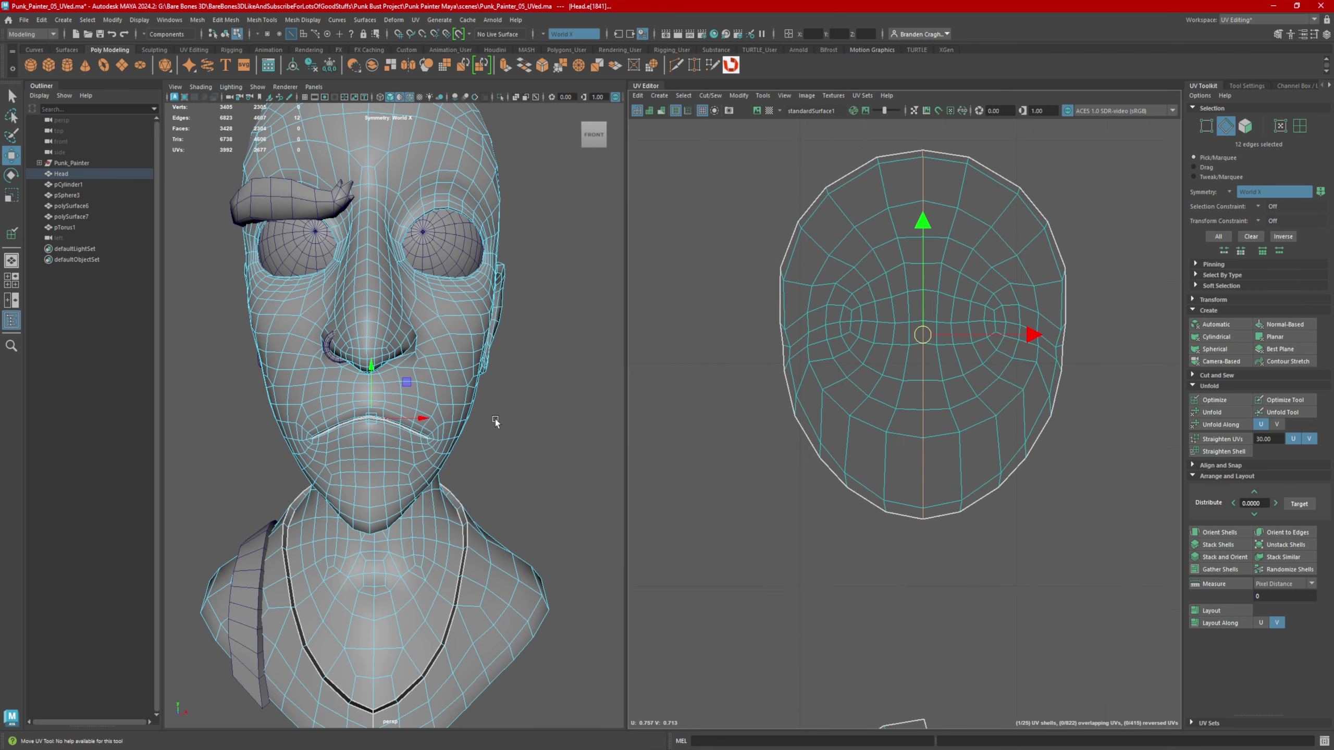
- Examine how the oval shell sits inside the mouth, toggling X-ray display and viewing the mouth cavity from within
right_drag(900, 330, 857, 315)
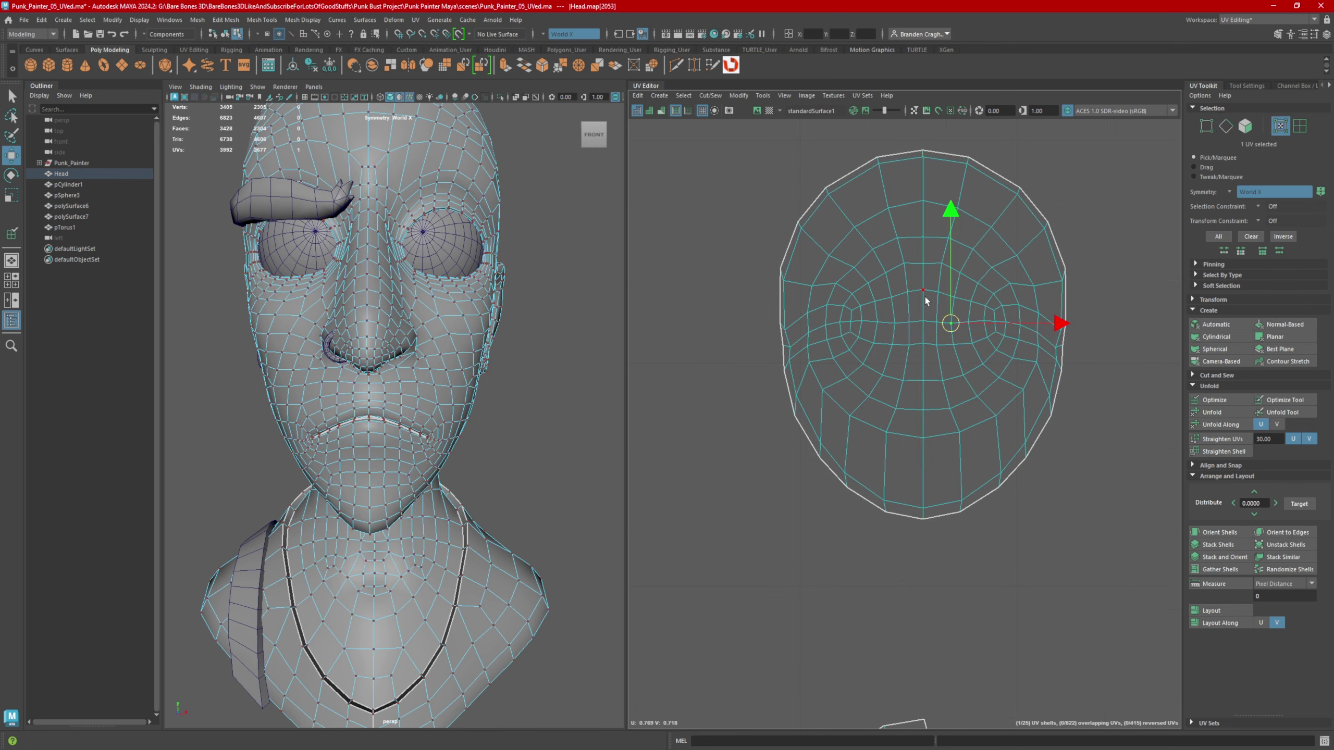
click(924, 301)
click(516, 97)
alt+drag(430, 421, 351, 387)
scroll(463, 397, up, 4)
alt+middle_drag(351, 388, 515, 381)
alt+drag(515, 381, 426, 478)
alt+drag(428, 396, 504, 402)
scroll(473, 383, up, 4)
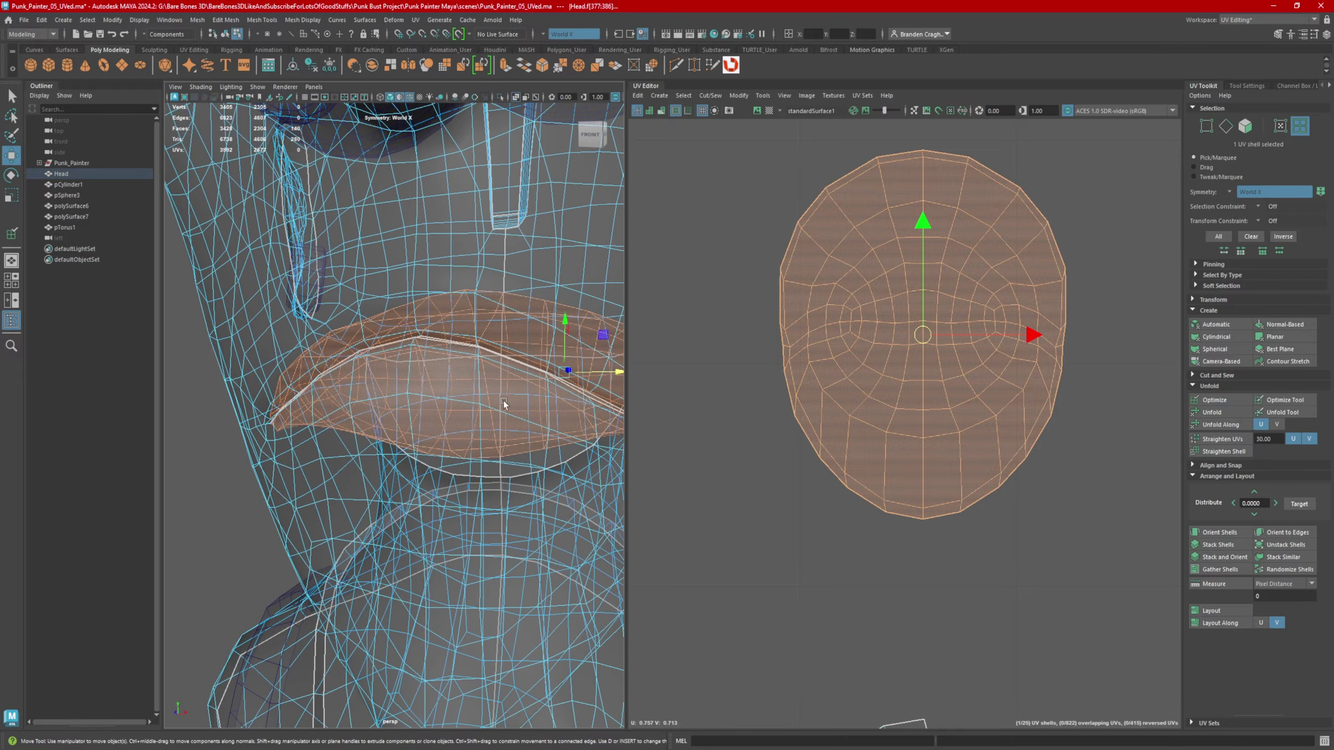
click(519, 99)
scroll(428, 315, up, 10)
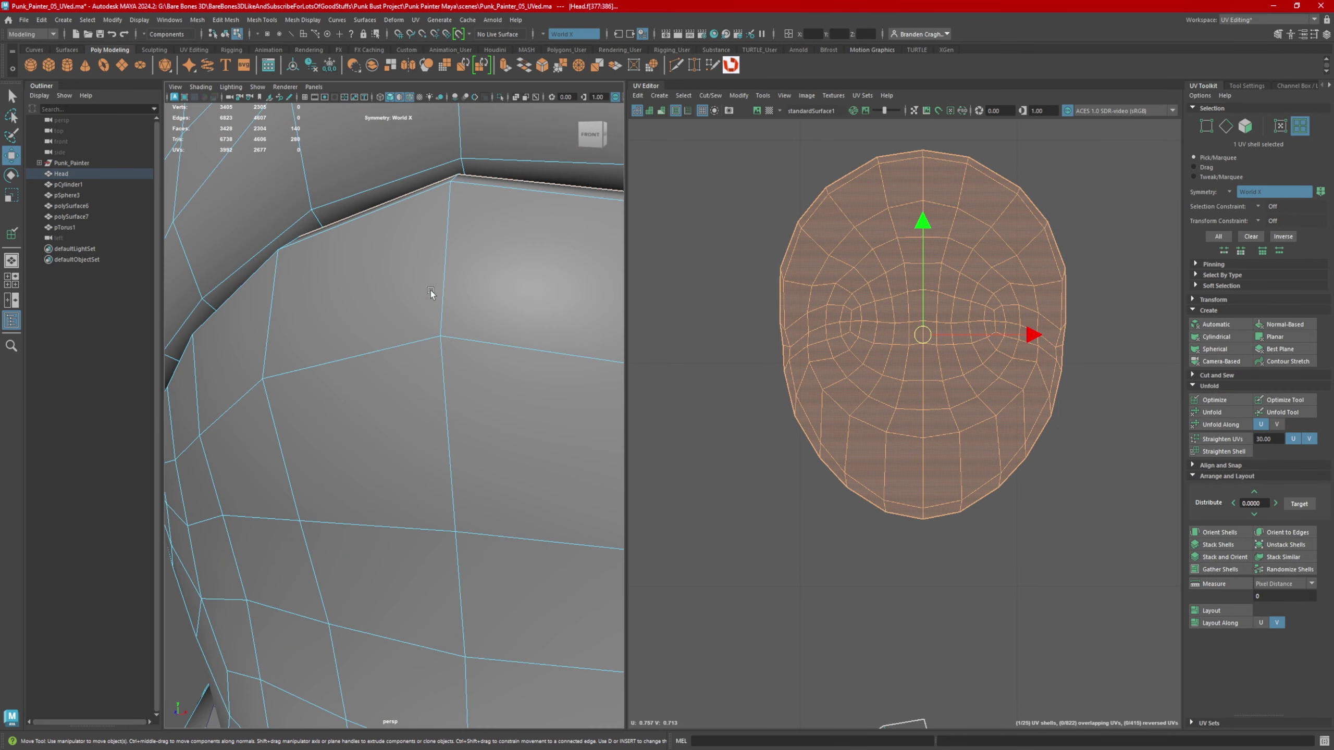
scroll(425, 315, up, 4)
alt+drag(470, 337, 435, 331)
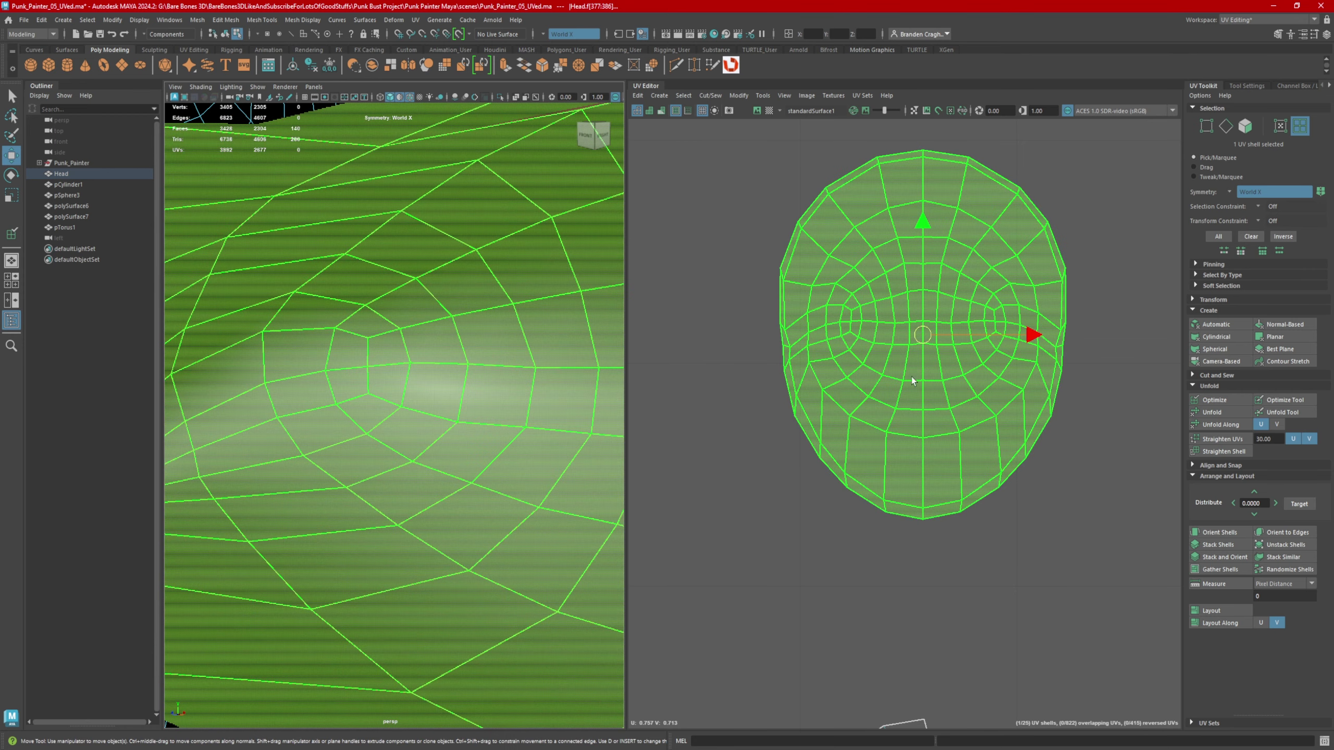
alt+drag(409, 421, 308, 402)
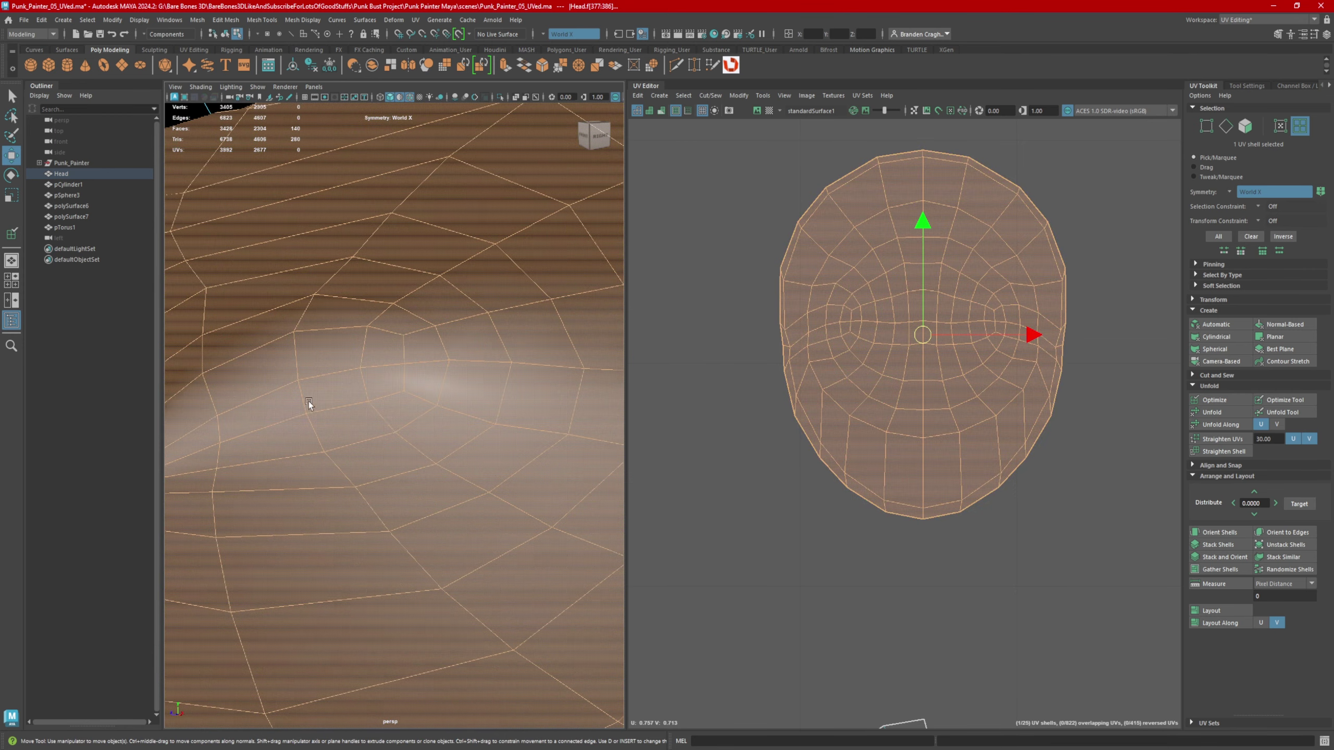
alt+middle_drag(322, 391, 321, 391)
alt+drag(321, 391, 387, 381)
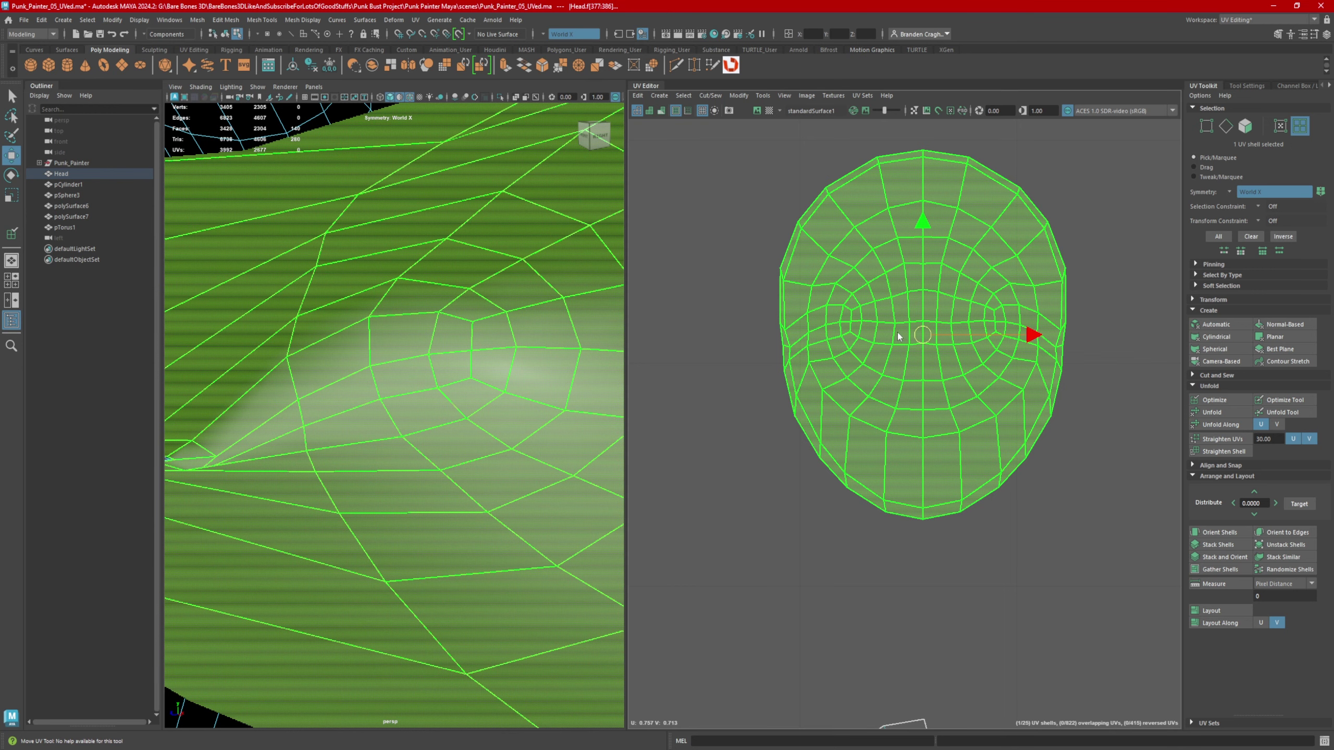
- Cut the mouth interior shell along the edges running inward from both mouth corners, leaving the middle connected
right_drag(897, 332, 910, 299)
double_click(797, 344)
click(847, 322)
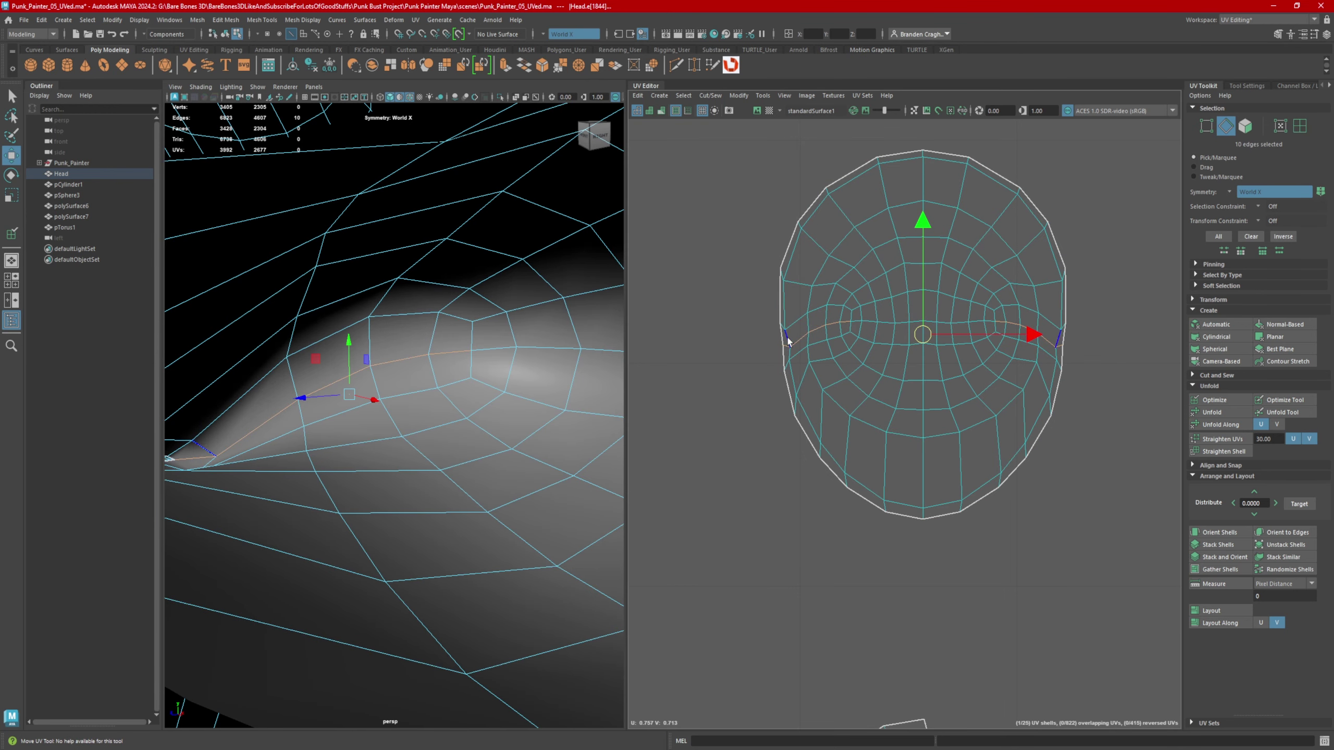
shift+right_drag(745, 327, 709, 342)
click(823, 310)
right_click(823, 311)
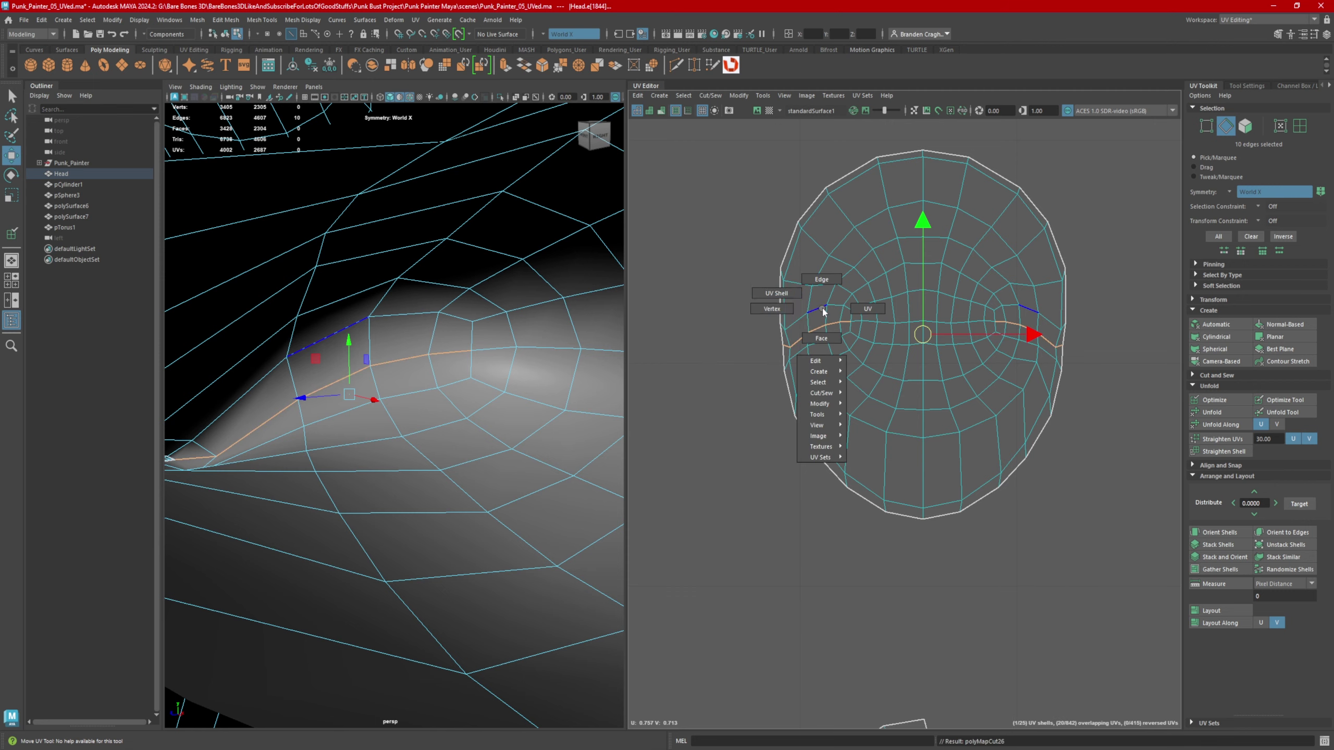
- Unfold the cut mouth interior shell and orient it to its vertical centre edge loop
right_drag(765, 286, 763, 285)
click(853, 315)
click(1212, 414)
right_drag(1003, 309, 1001, 239)
double_click(923, 169)
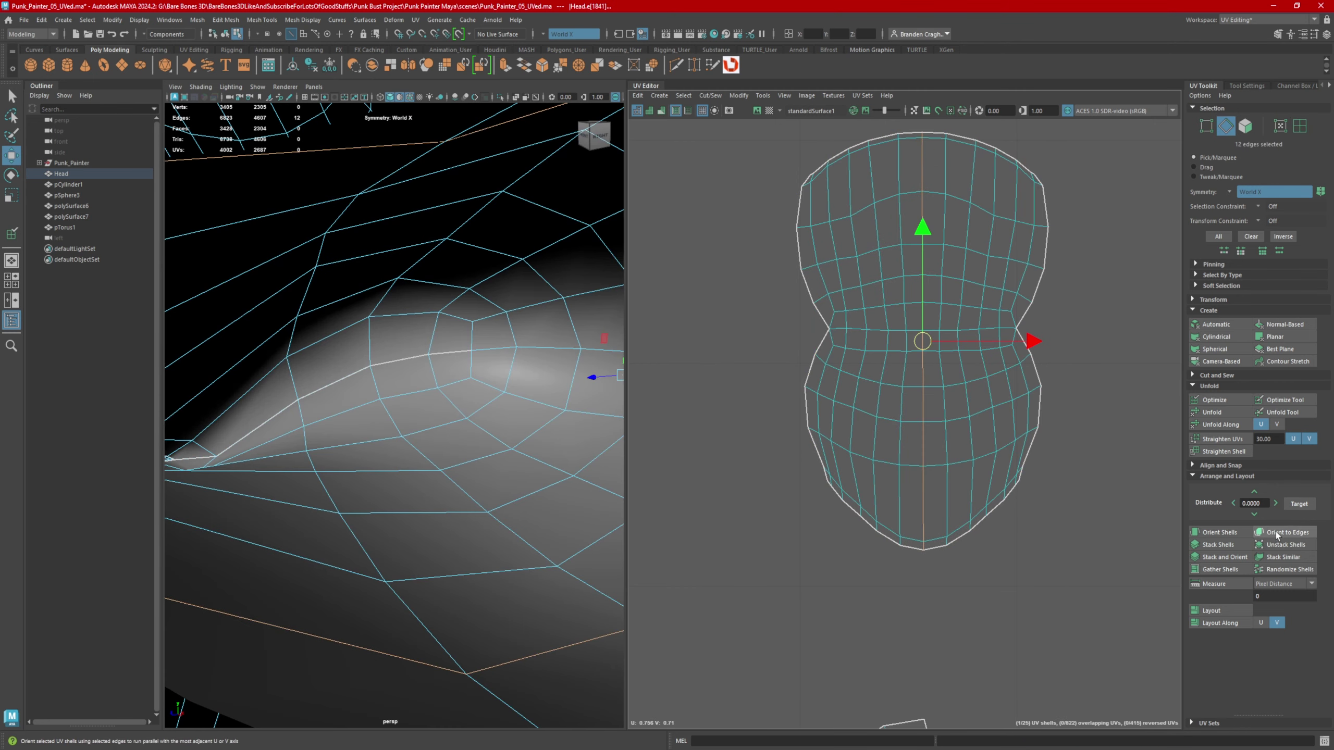
- Shift the stacked ear shells sideways, turn symmetry off, and move the earring-side ear's shell clear of the other
scroll(1108, 425, down, 3)
scroll(488, 376, down, 5)
alt+drag(430, 397, 499, 394)
scroll(502, 394, down, 7)
alt+drag(567, 368, 644, 353)
right_drag(895, 341, 940, 352)
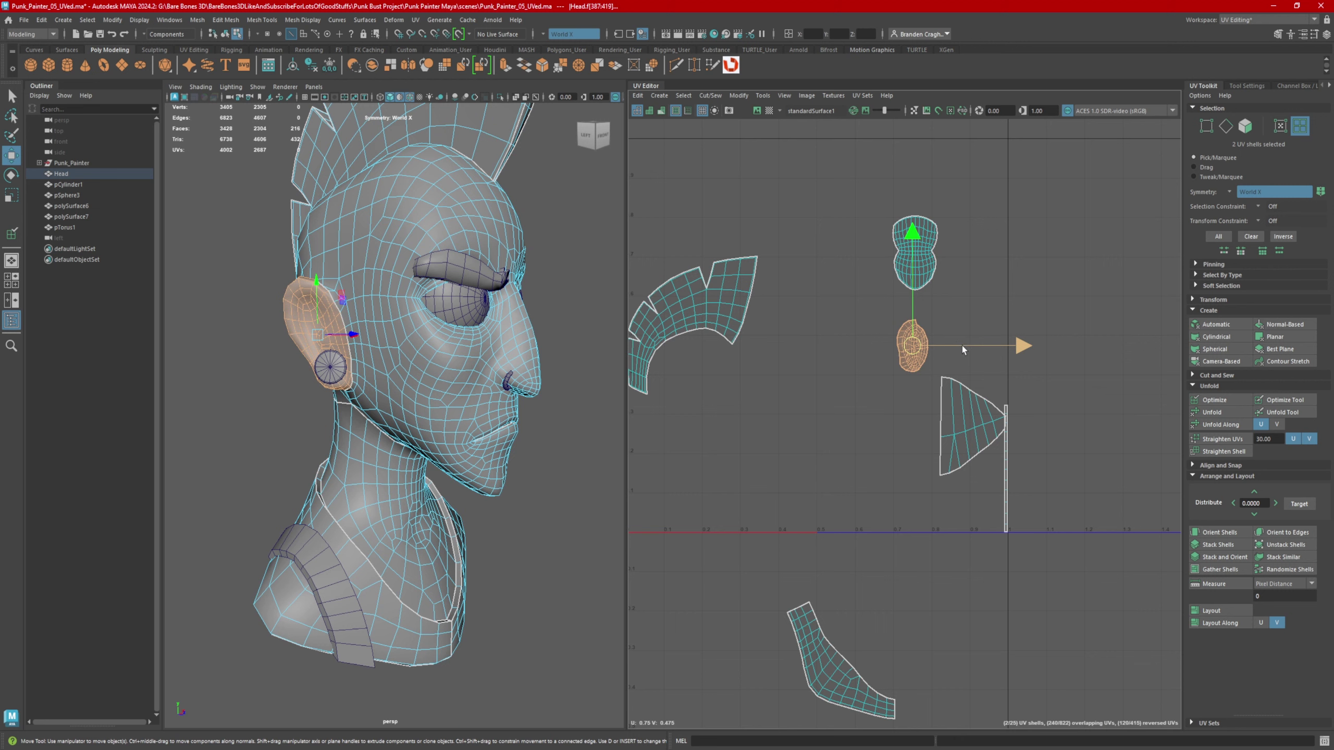
drag(962, 346, 928, 350)
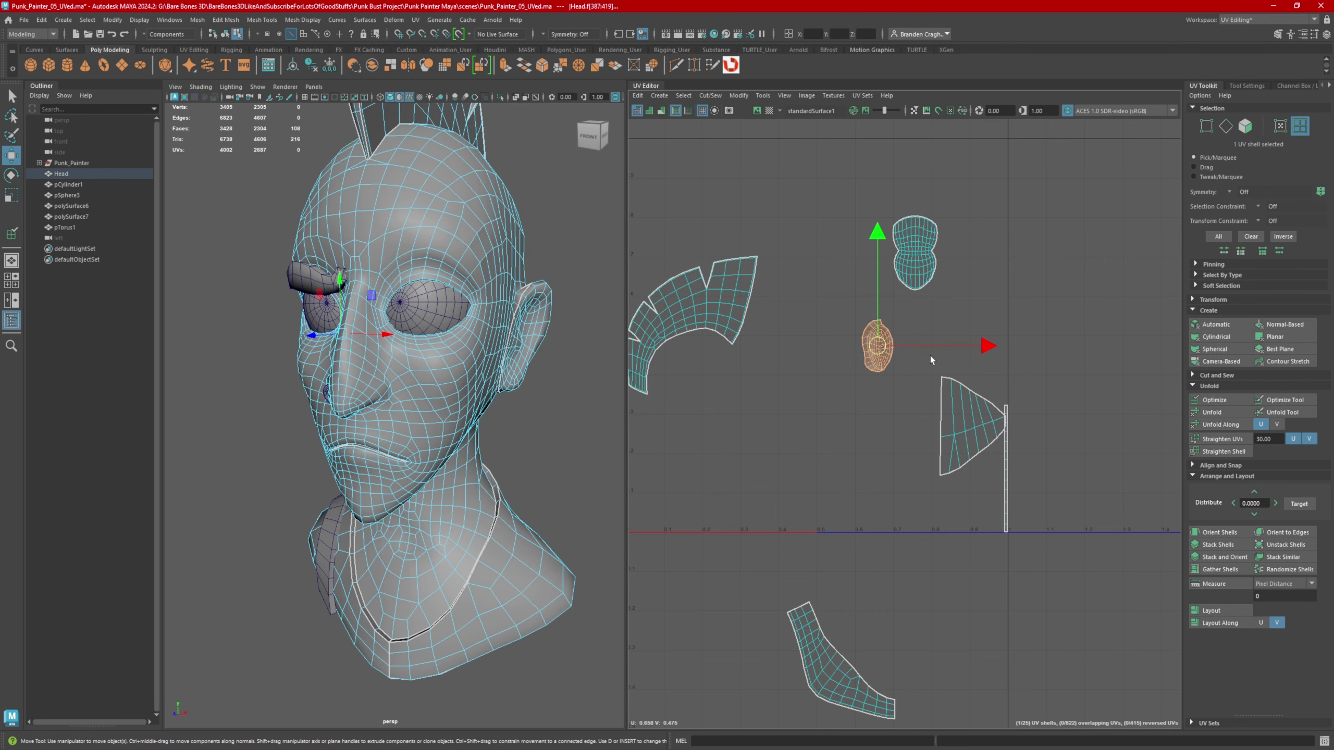
drag(950, 348, 885, 349)
- Select the opposite ear's UV shell and flip it in U so the two ears mirror each other
click(885, 360)
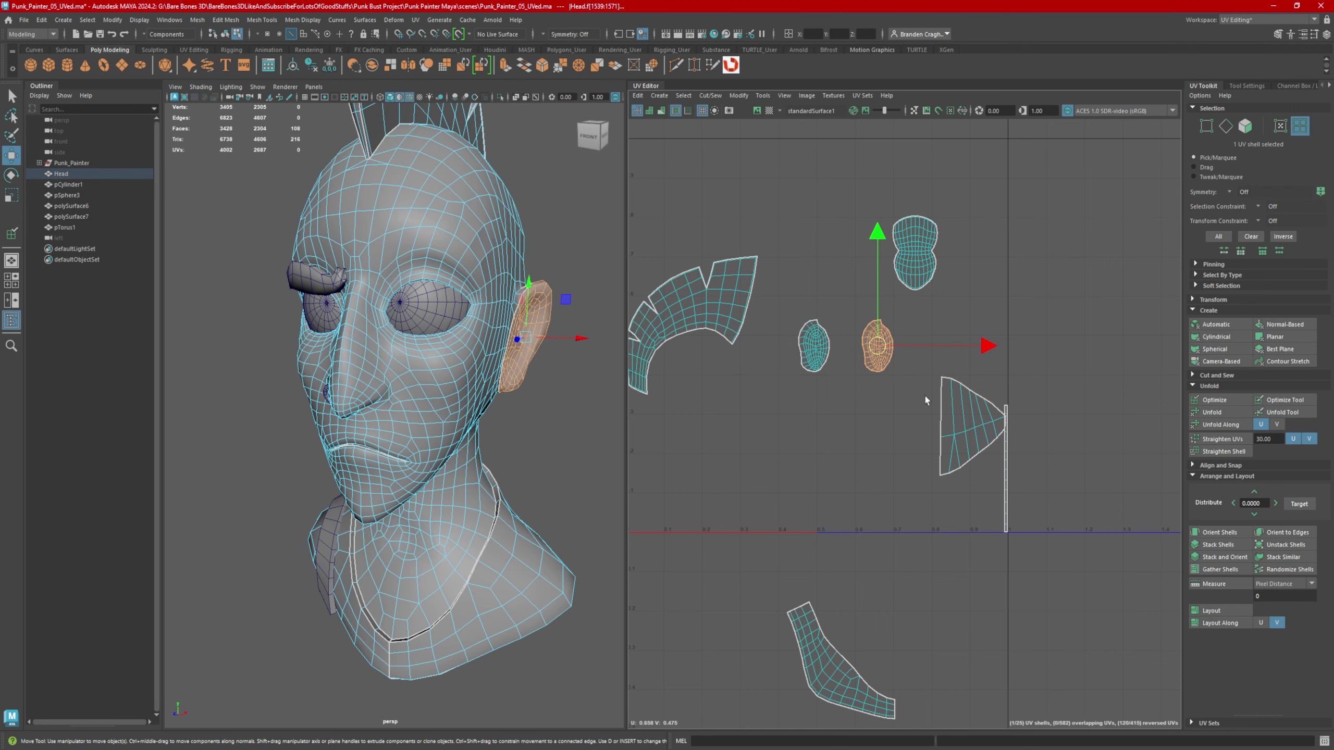
scroll(985, 432, up, 2)
alt+middle_drag(985, 432, 908, 454)
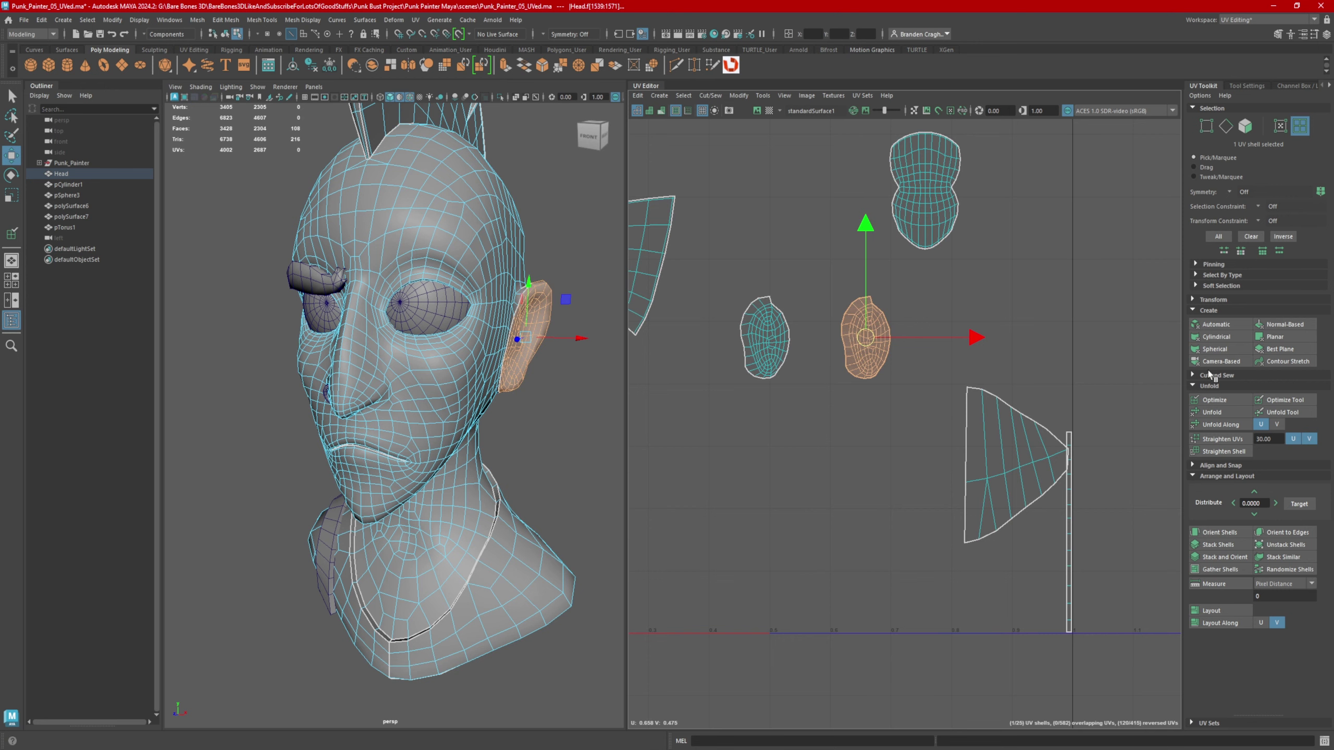
alt+drag(578, 386, 515, 387)
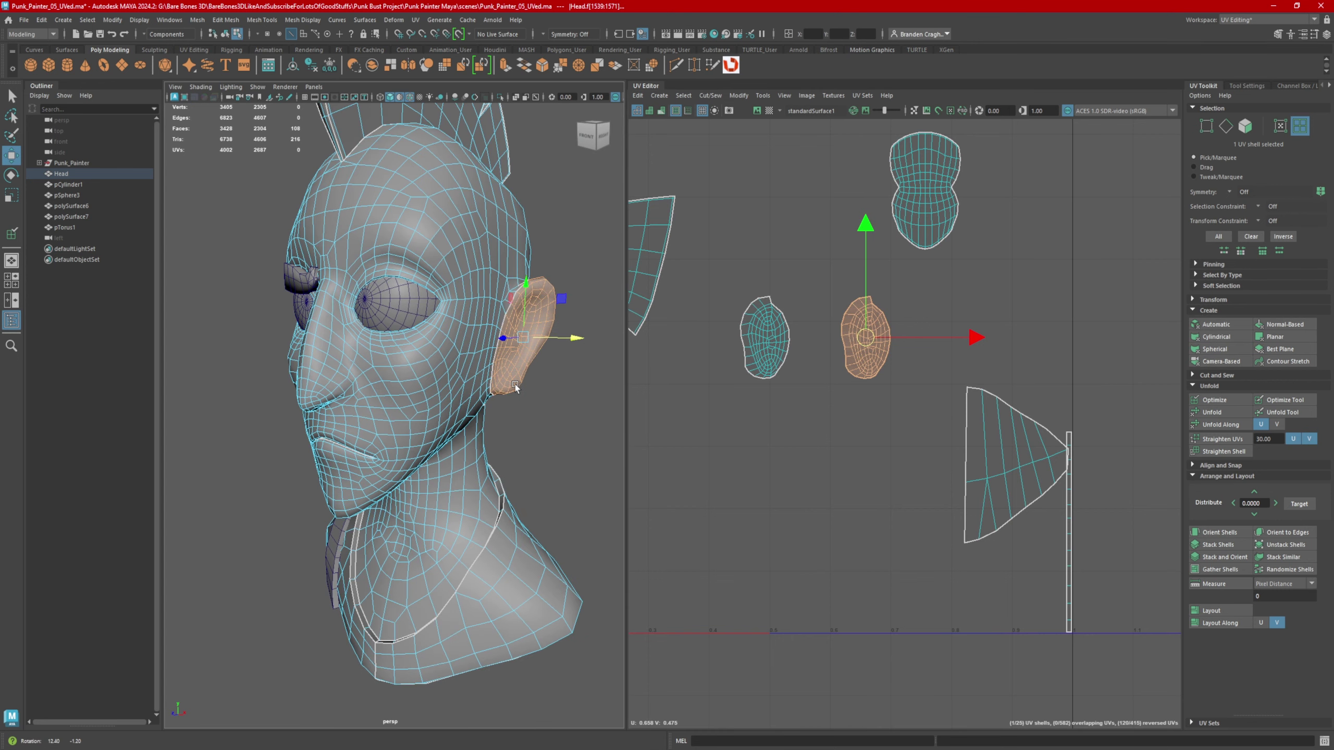
click(1194, 301)
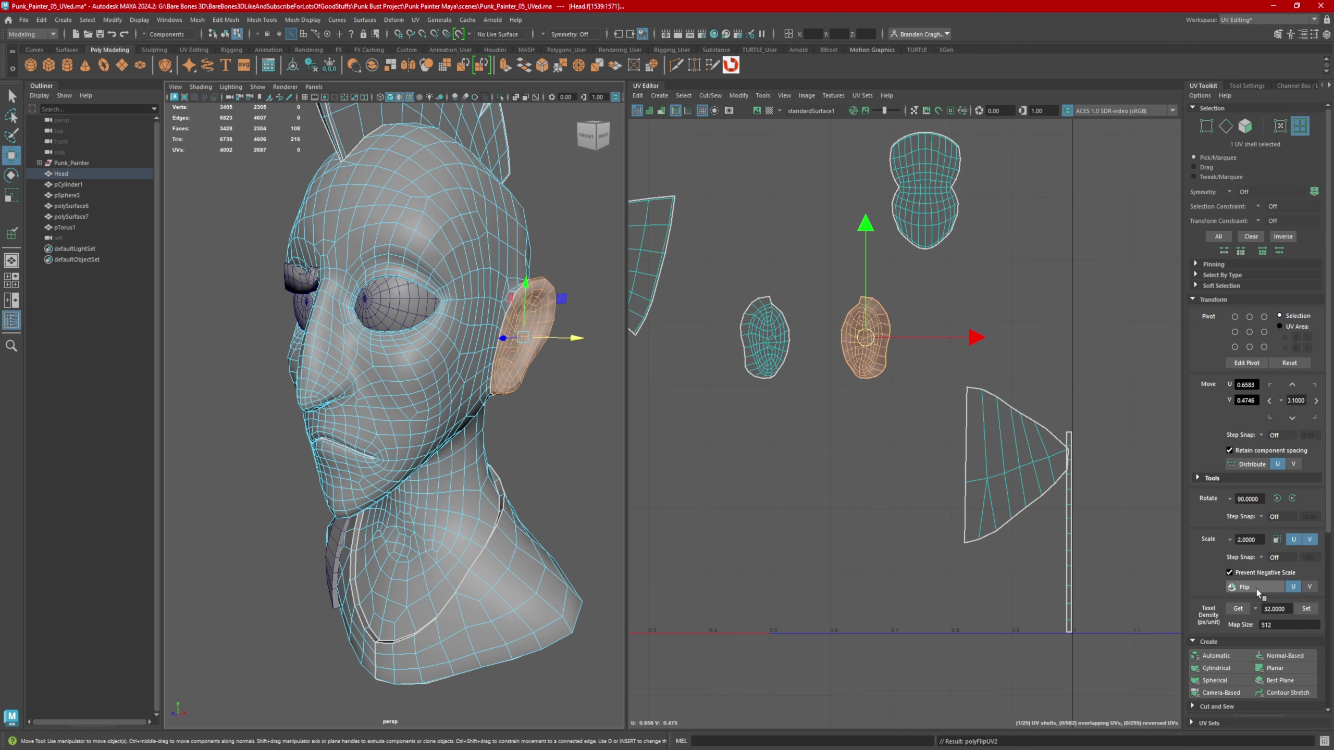
- Move the two stacked curved mohawk side shells out of the 0–1 tile to its positive U side
scroll(968, 426, down, 5)
right_drag(810, 375, 789, 367)
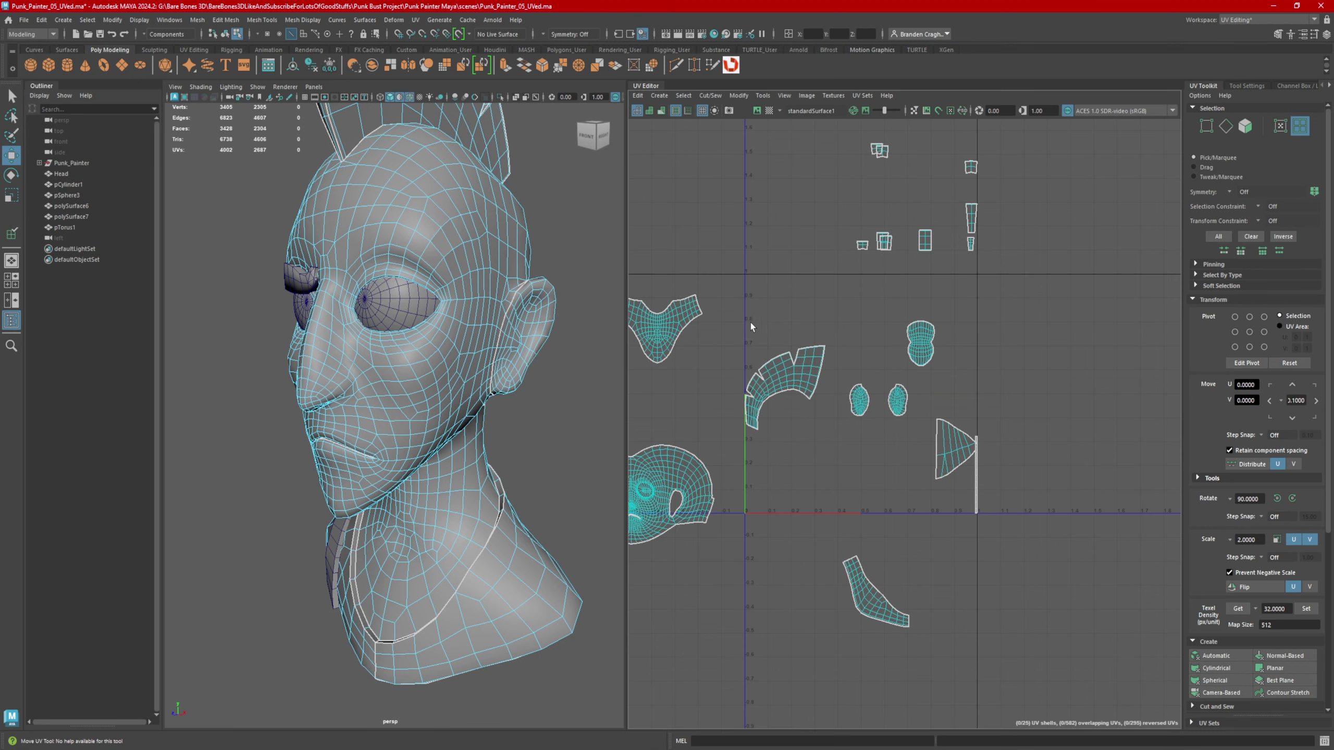
drag(751, 322, 1045, 301)
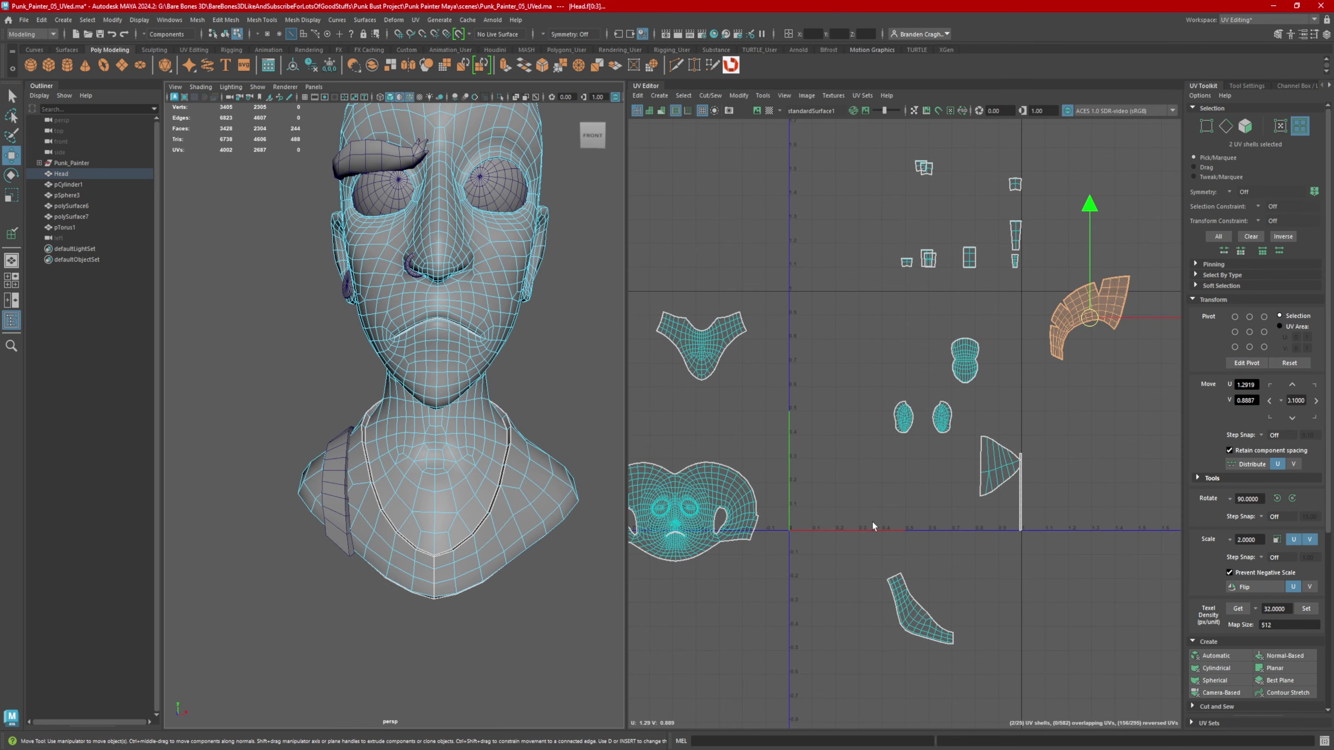
- Separate the overlapping shoulder shells by moving the strapped shoulder's shell sideways in U
click(933, 619)
alt+middle_drag(933, 619, 980, 428)
scroll(420, 582, down, 2)
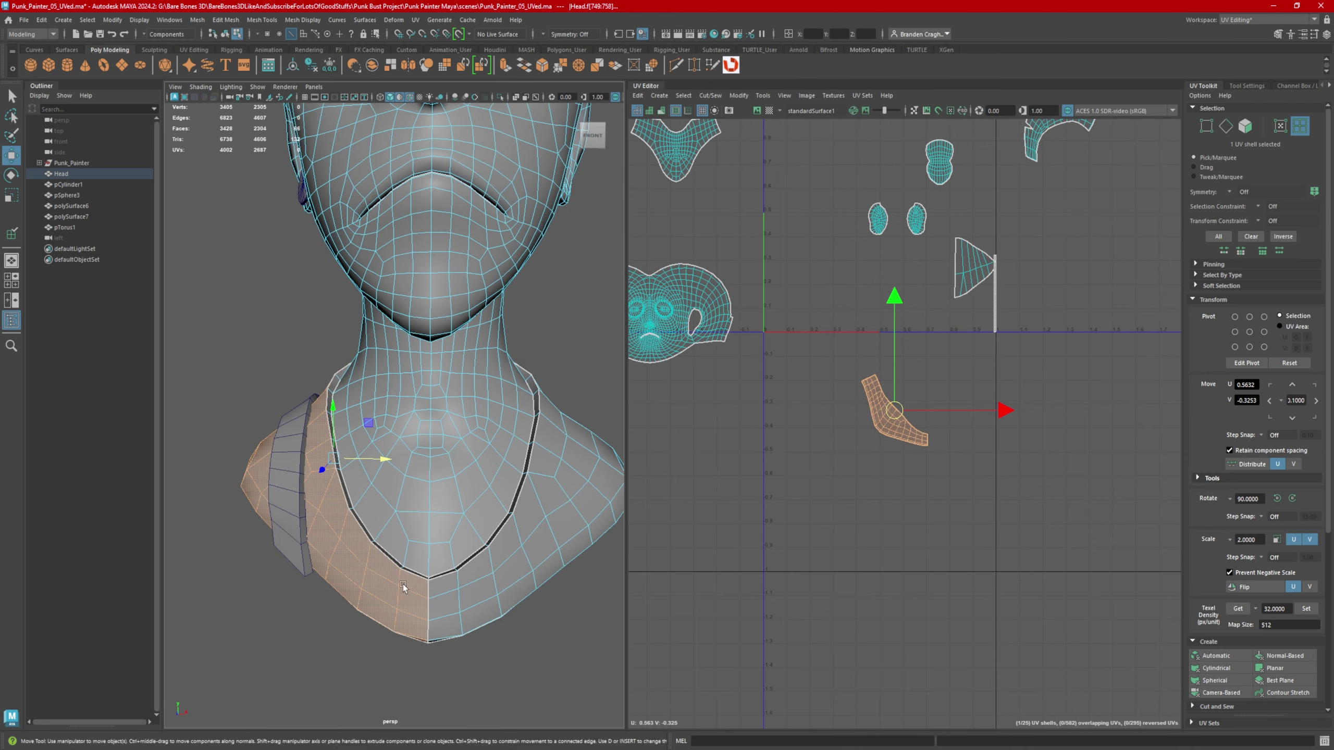
alt+drag(401, 587, 578, 594)
mouse_move(380, 477)
alt+mouse_down()
mouse_move(308, 476)
mouse_move(378, 462)
alt+mouse_up()
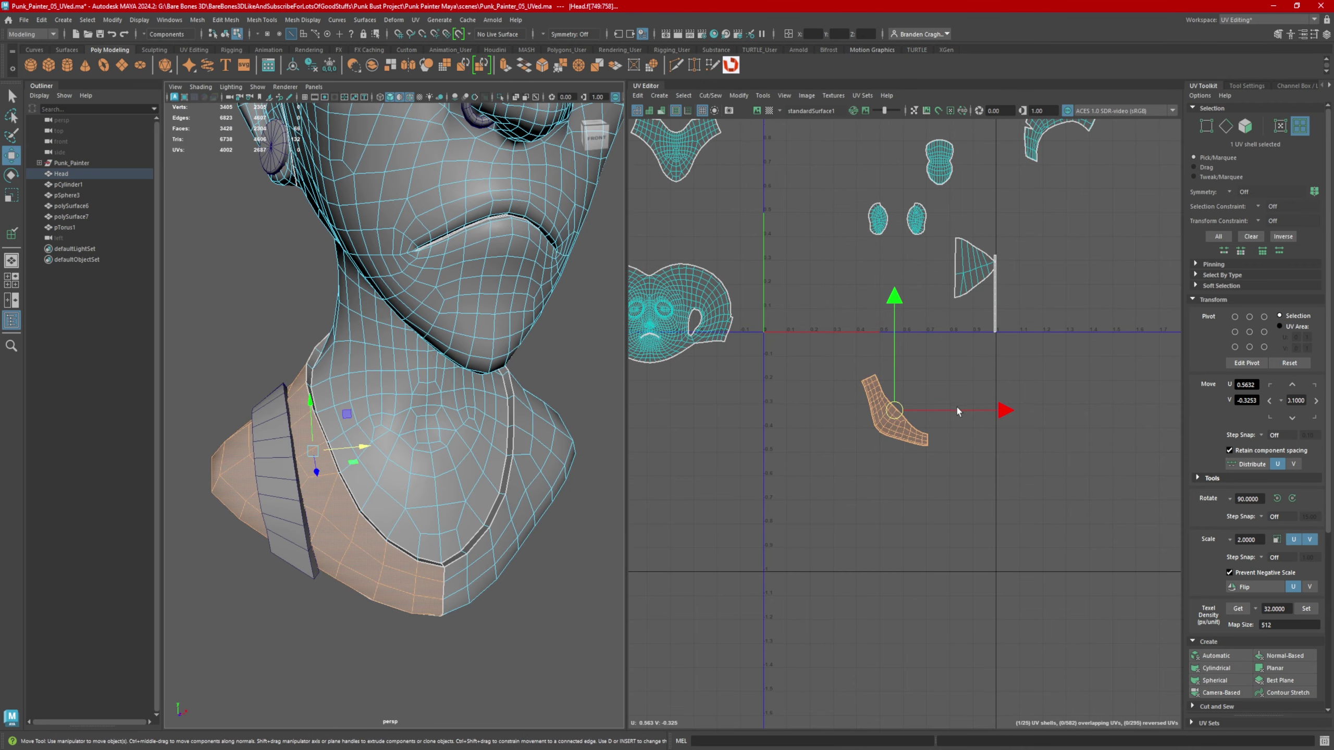
alt+middle_drag(1013, 429, 997, 474)
drag(907, 532, 958, 642)
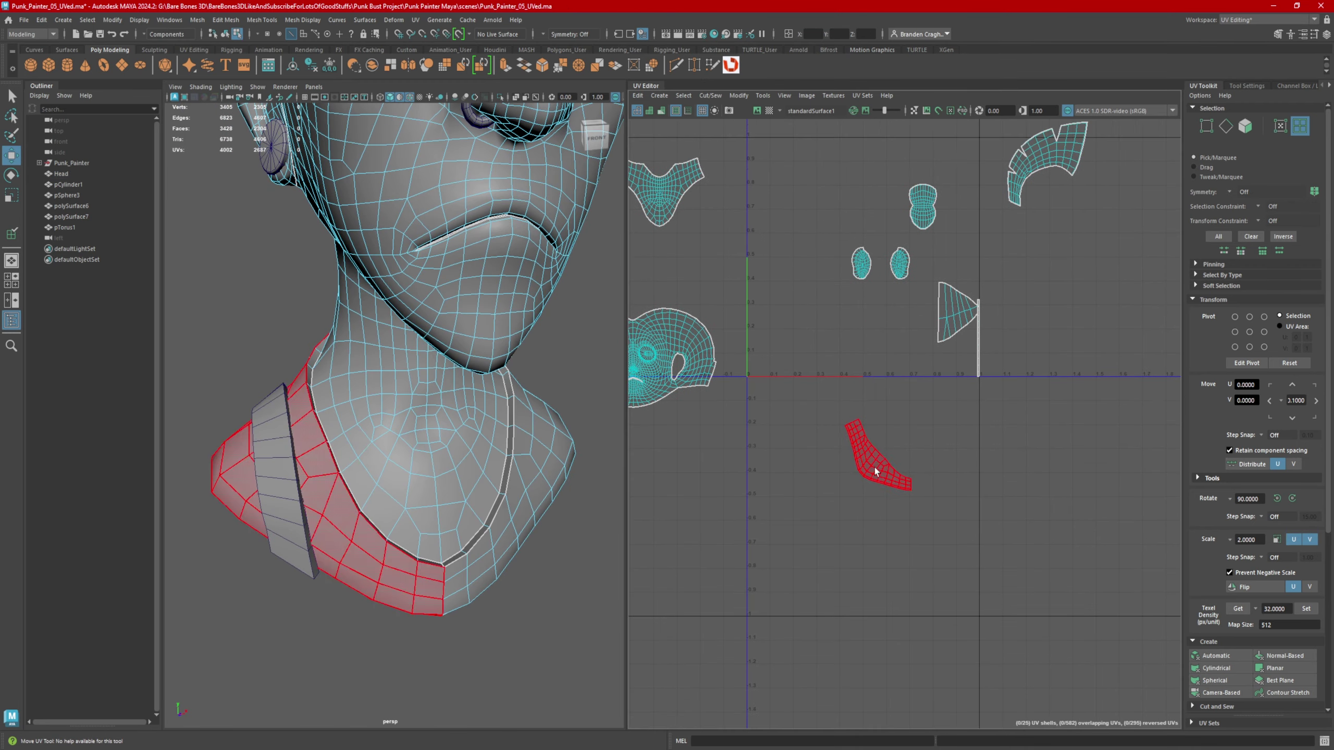
click(873, 467)
drag(921, 458, 863, 467)
- Flip the other shoulder's UV shell in U so it mirrors the strapped shoulder's shell
click(881, 469)
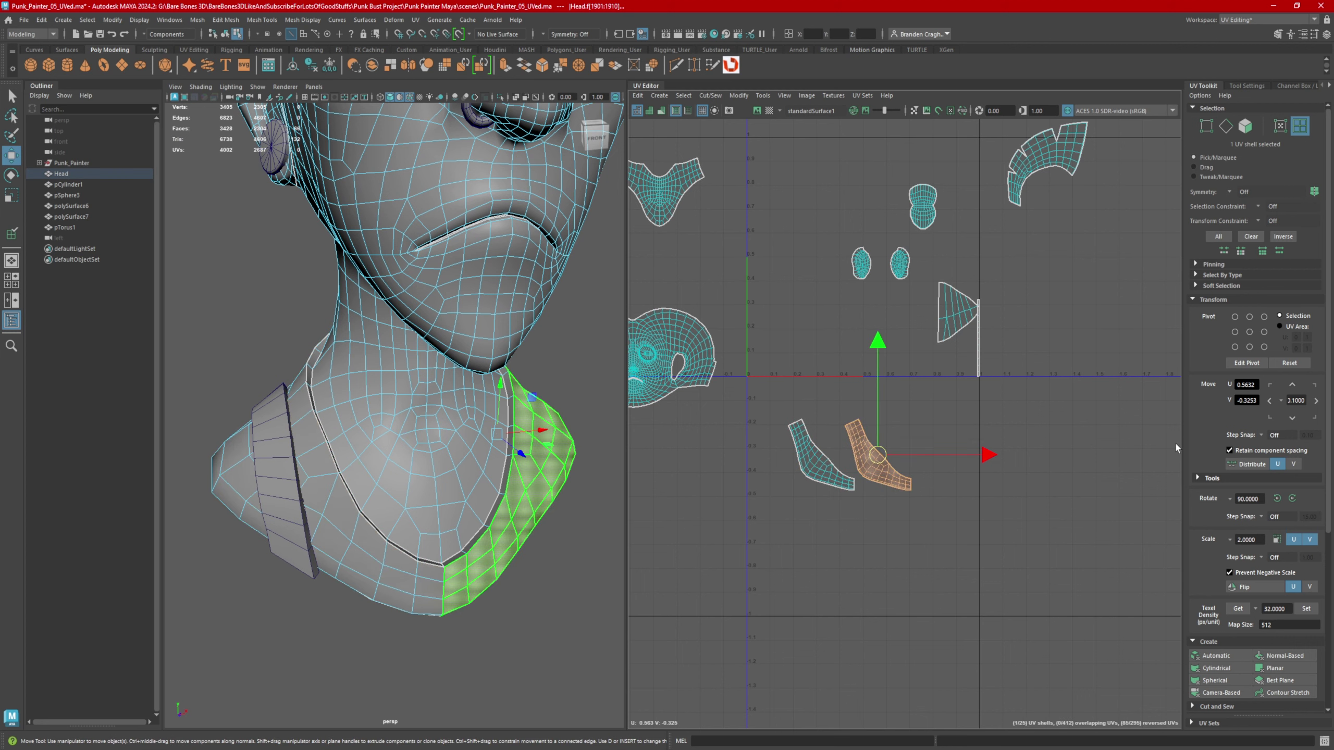
click(1252, 587)
alt+middle_drag(901, 497, 861, 561)
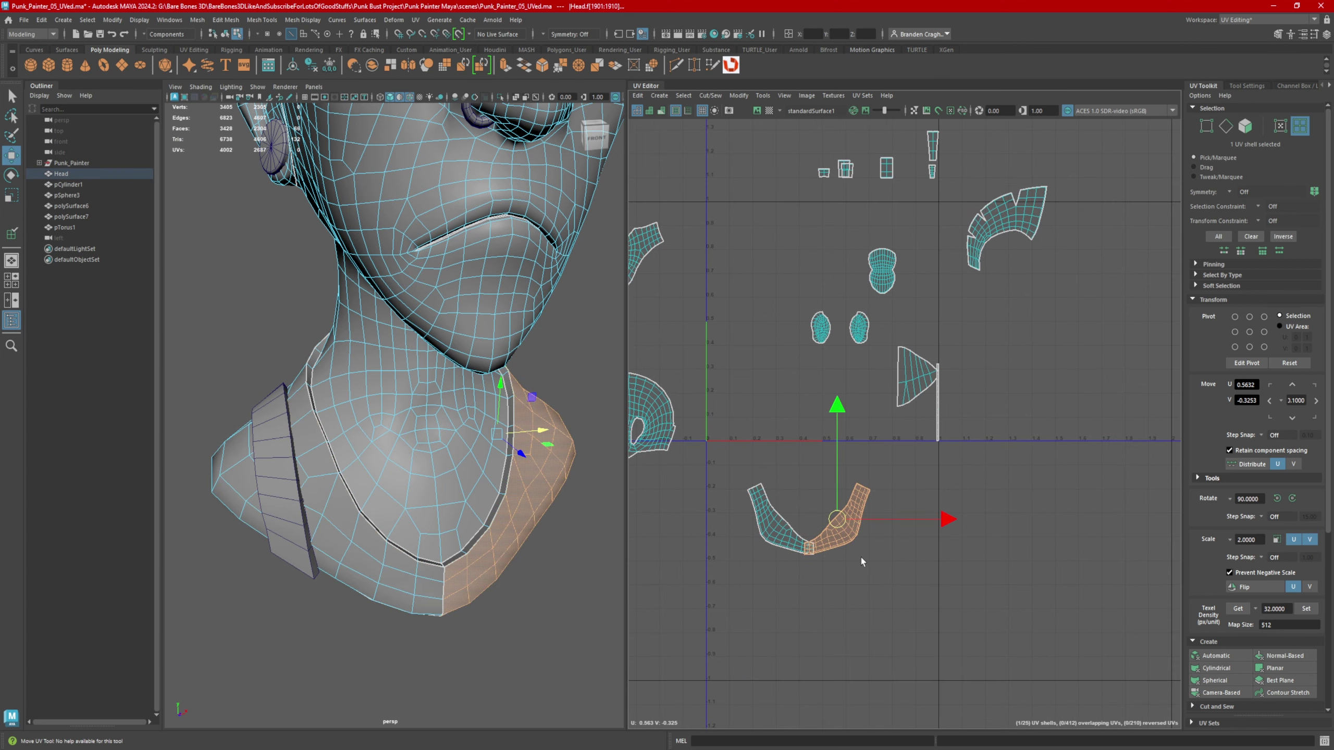
- Move one half of the bust's underside shell aside in U and sew both halves together along the centre edge
drag(978, 378, 1039, 378)
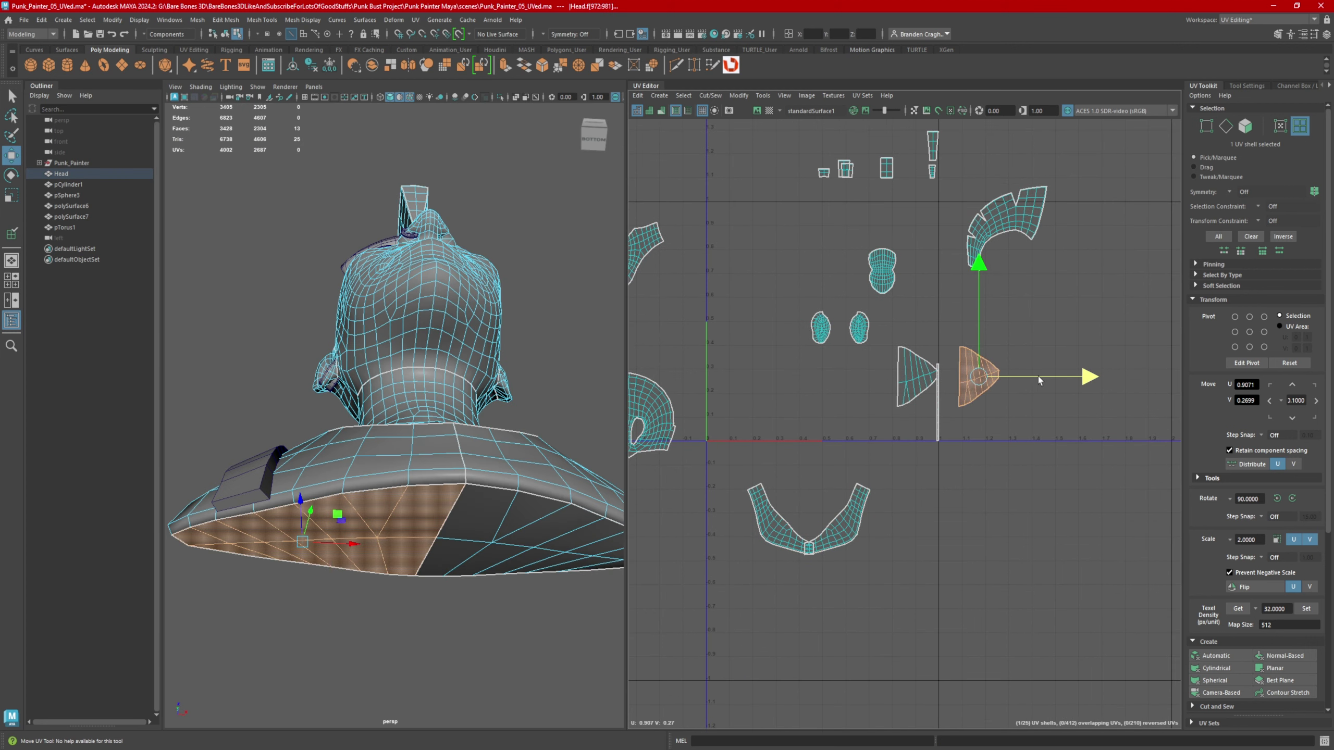
scroll(980, 374, up, 3)
alt+middle_drag(1017, 385, 973, 351)
right_drag(929, 357, 926, 328)
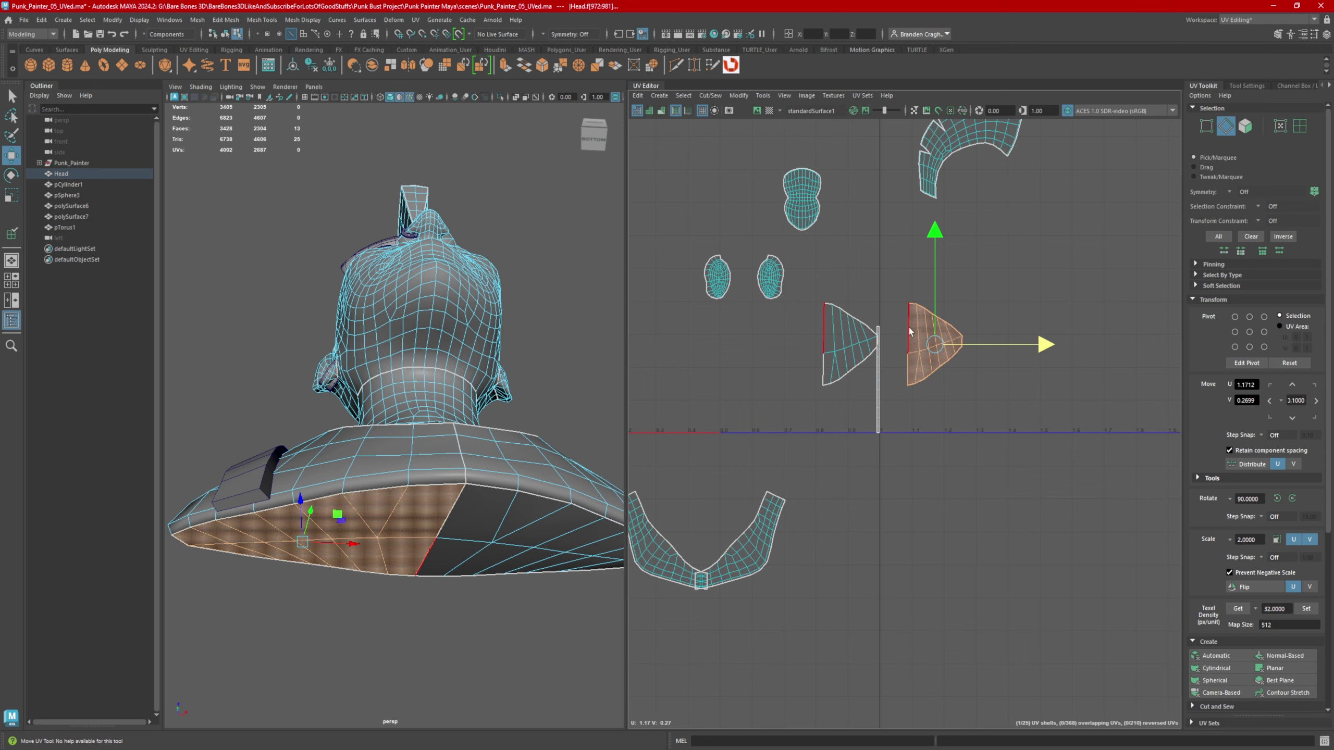
click(908, 329)
shift+right_drag(1040, 367, 1049, 268)
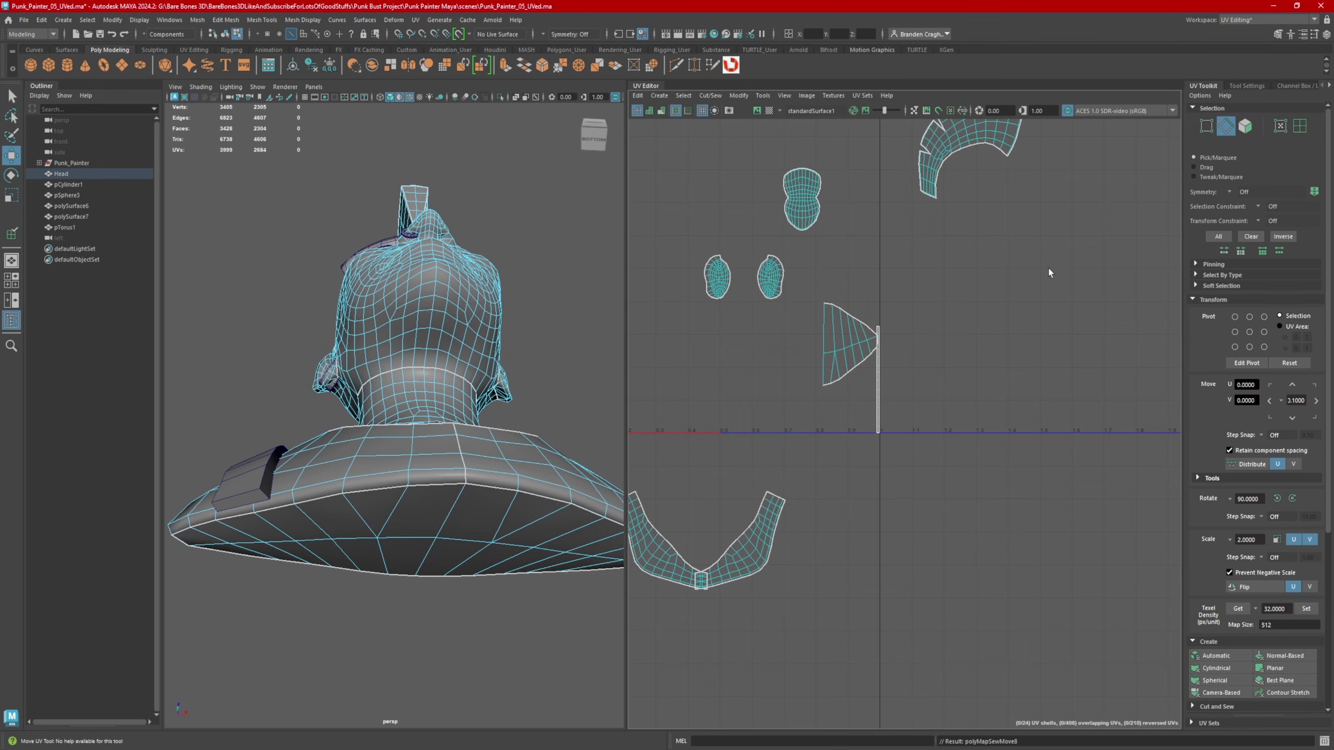
- Select the sewn underside shell and unfold it into one even, symmetrical shell
right_drag(847, 347, 806, 331)
click(831, 334)
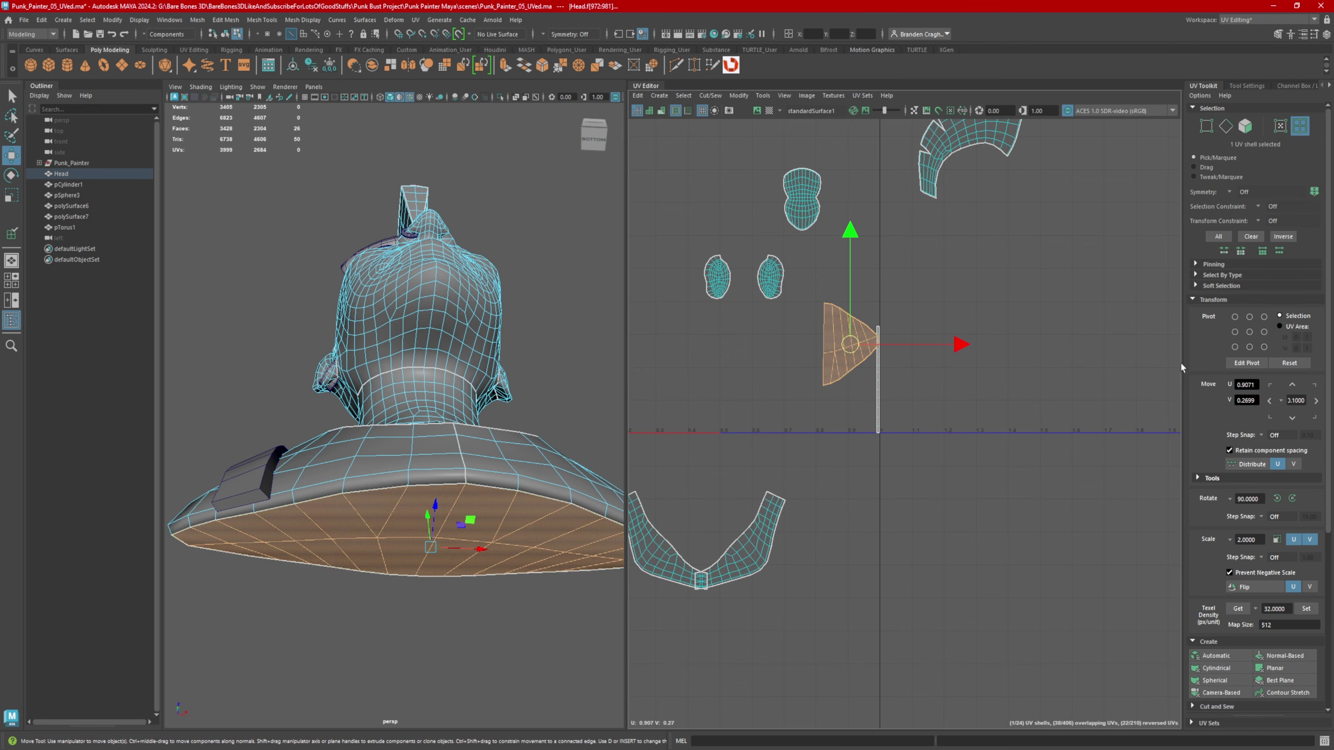
click(1203, 300)
click(1218, 413)
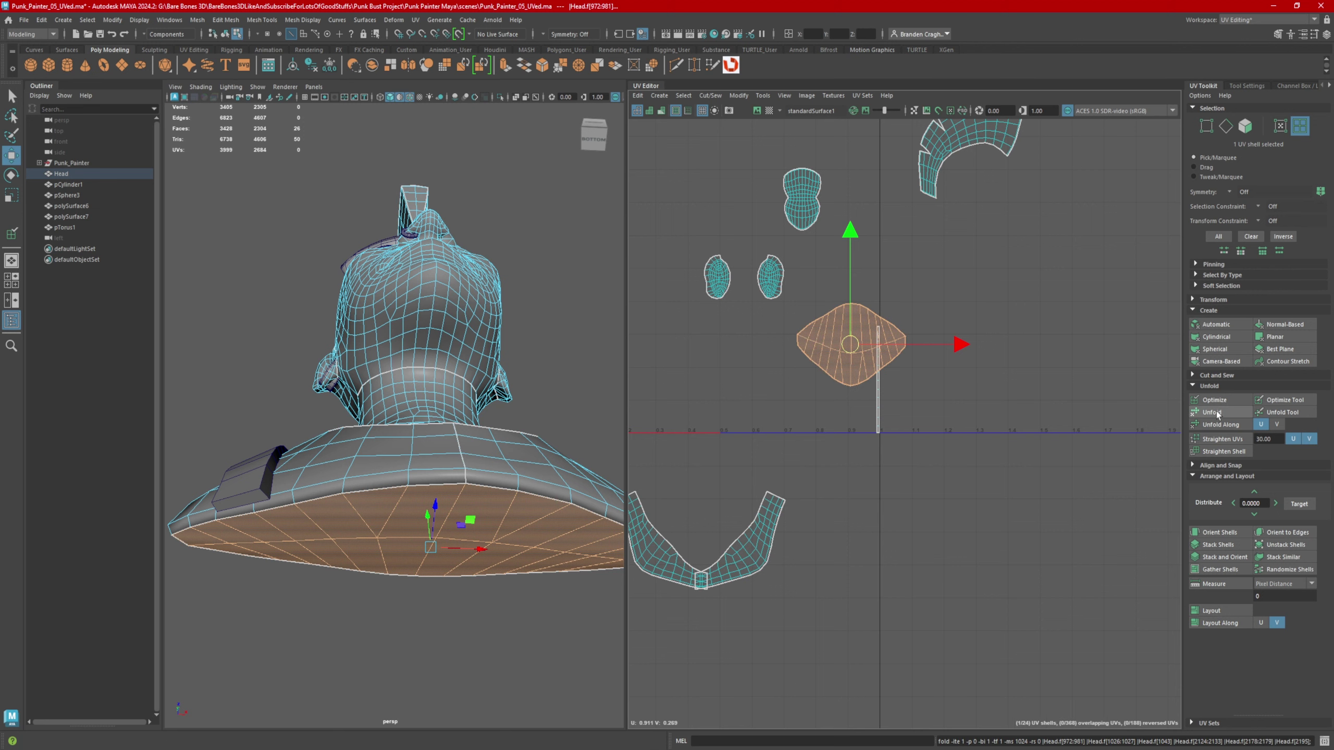
scroll(830, 346, up, 3)
right_drag(882, 339, 872, 303)
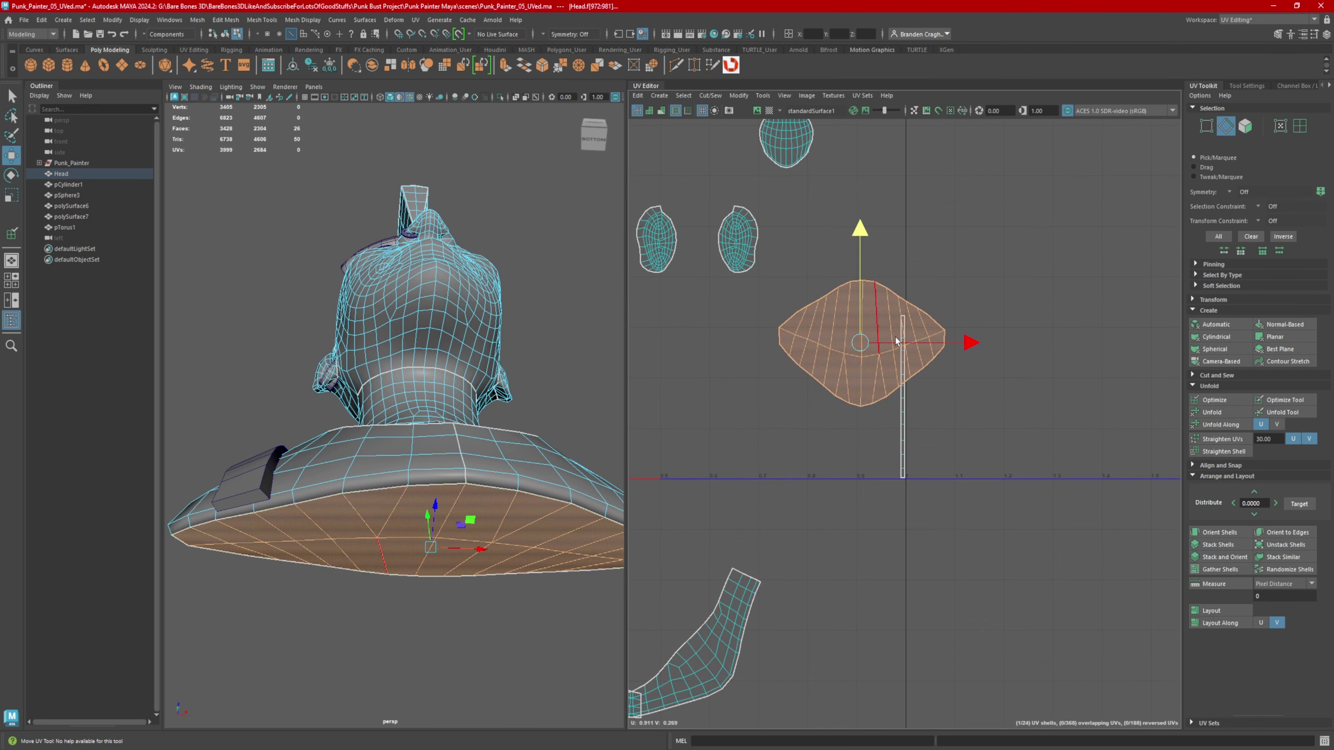
click(876, 317)
click(875, 319)
scroll(940, 380, down, 3)
alt+middle_drag(848, 361, 853, 425)
- Select the two thin neckline strip shells and move them clear of the underside shell, outside the 0–1 tile
alt+drag(525, 362, 488, 478)
alt+right_drag(841, 462, 965, 479)
alt+drag(400, 391, 361, 397)
right_drag(361, 393, 446, 415)
click(347, 411)
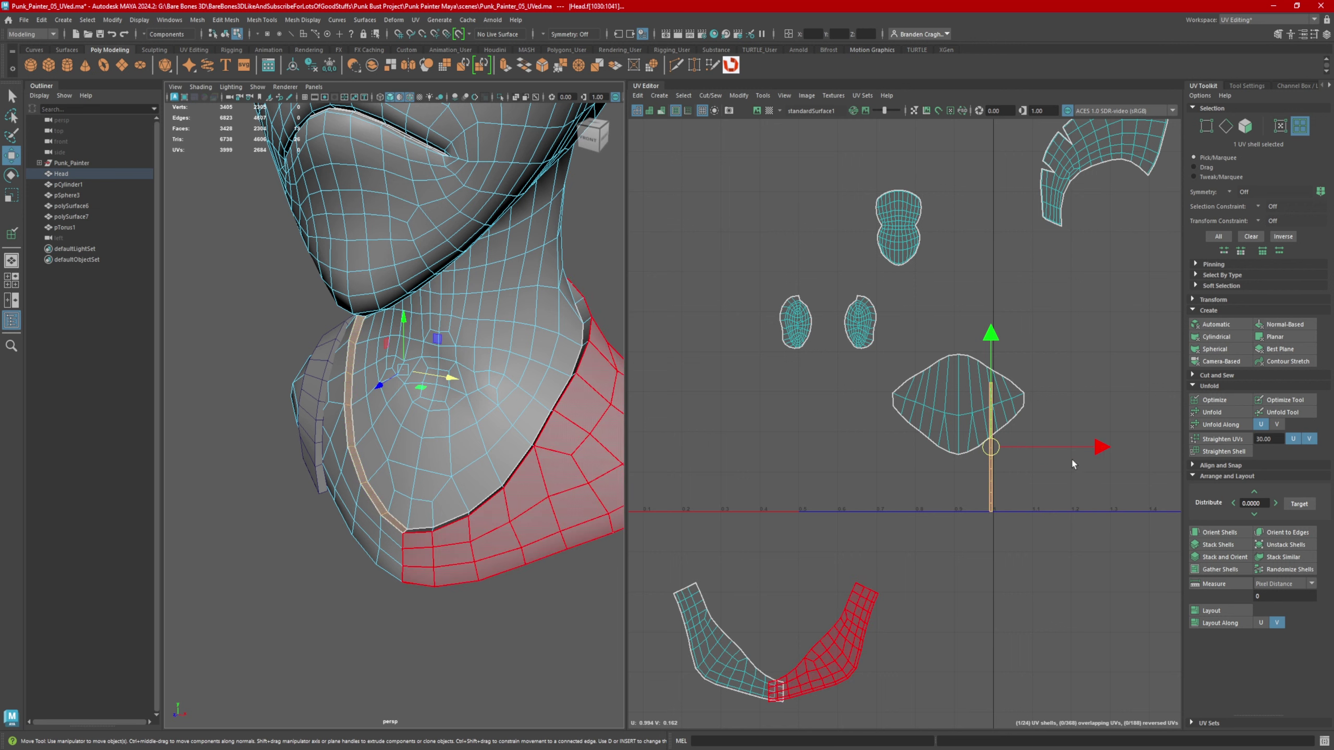
drag(1071, 460, 972, 486)
alt+middle_drag(982, 481, 940, 386)
drag(1059, 351, 1102, 335)
alt+middle_drag(1098, 331, 1066, 432)
drag(960, 454, 1045, 354)
alt+right_drag(1045, 353, 1155, 361)
alt+middle_drag(1155, 362, 1021, 401)
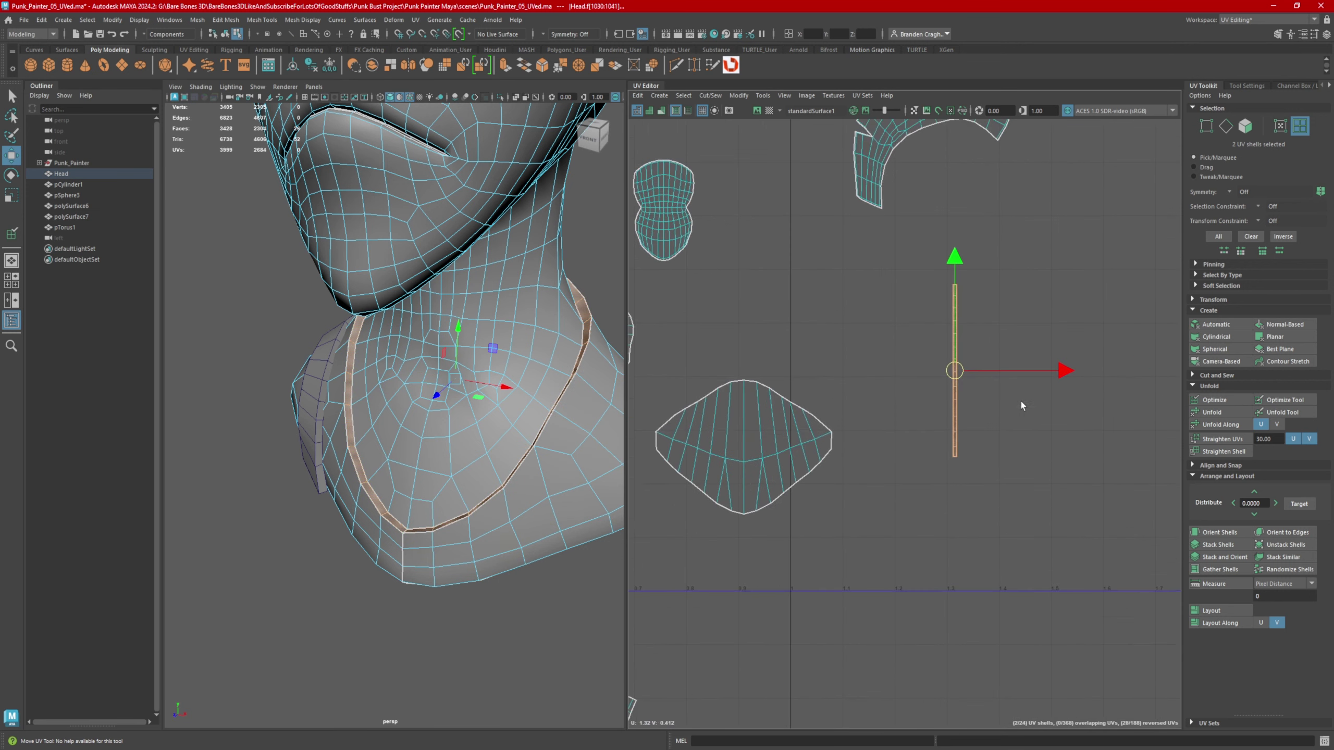
- Separate the two overlapping neckline strip shells by moving one sideways in U and select the other strip
click(1013, 420)
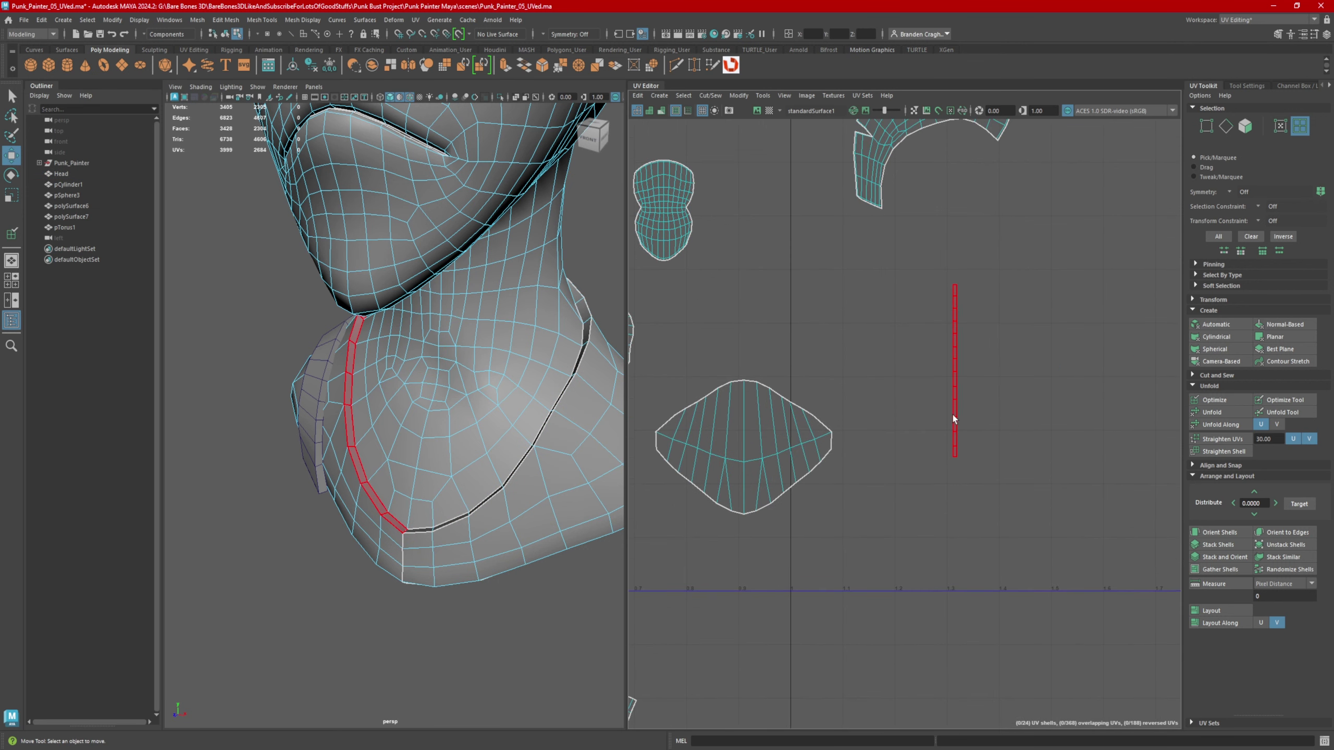
click(954, 418)
drag(1066, 370, 1057, 372)
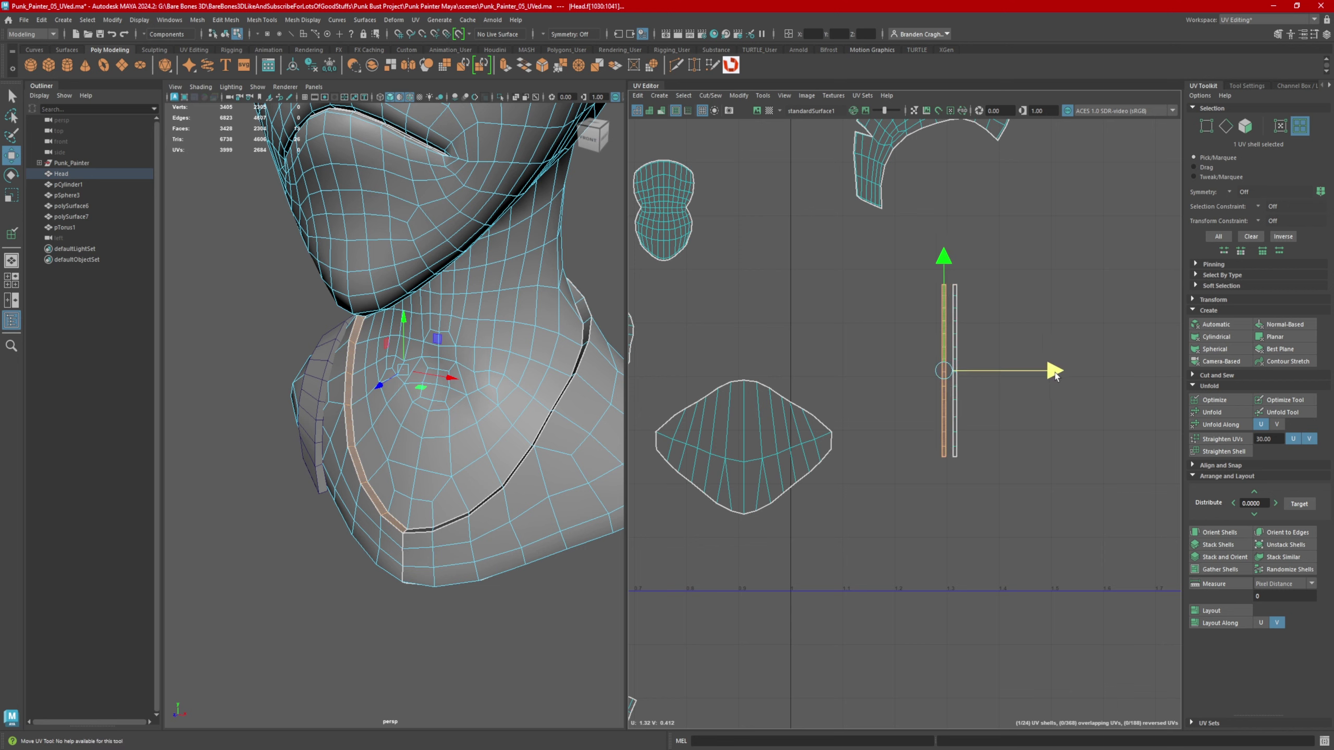
alt+drag(452, 404, 495, 404)
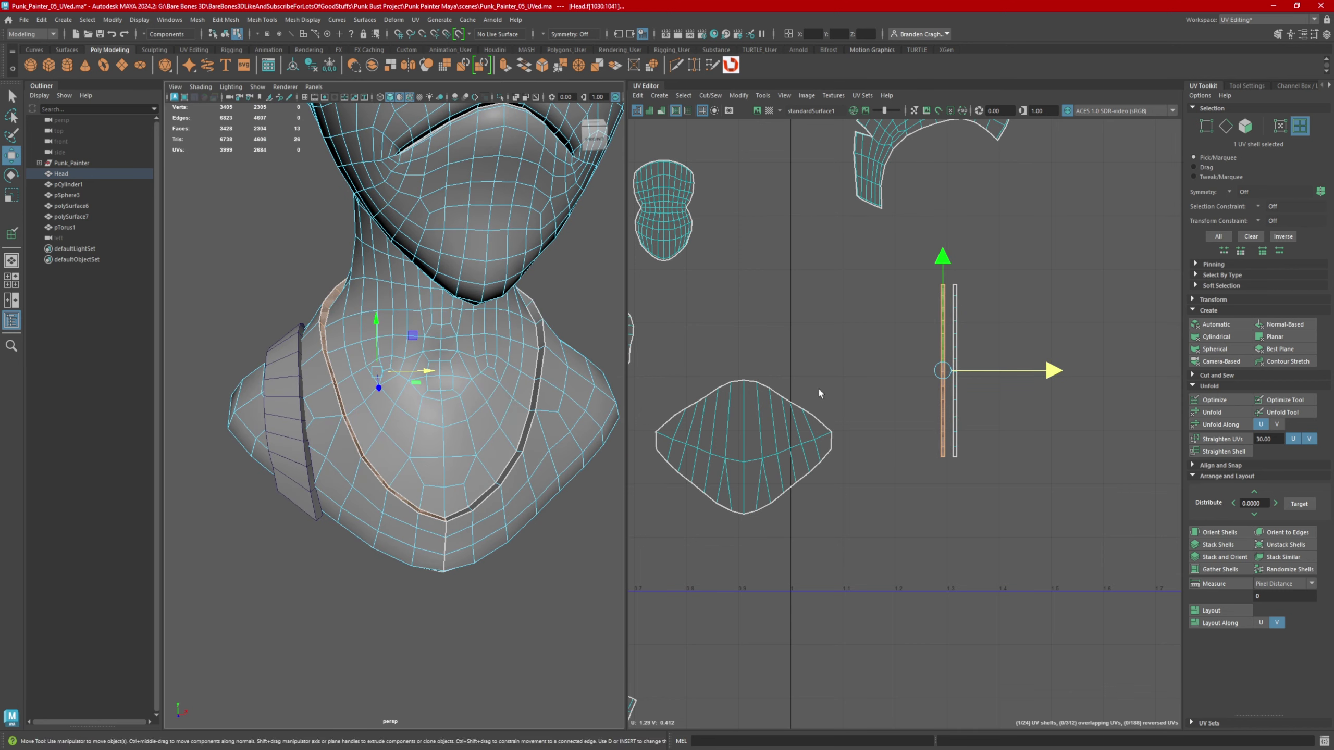
click(955, 375)
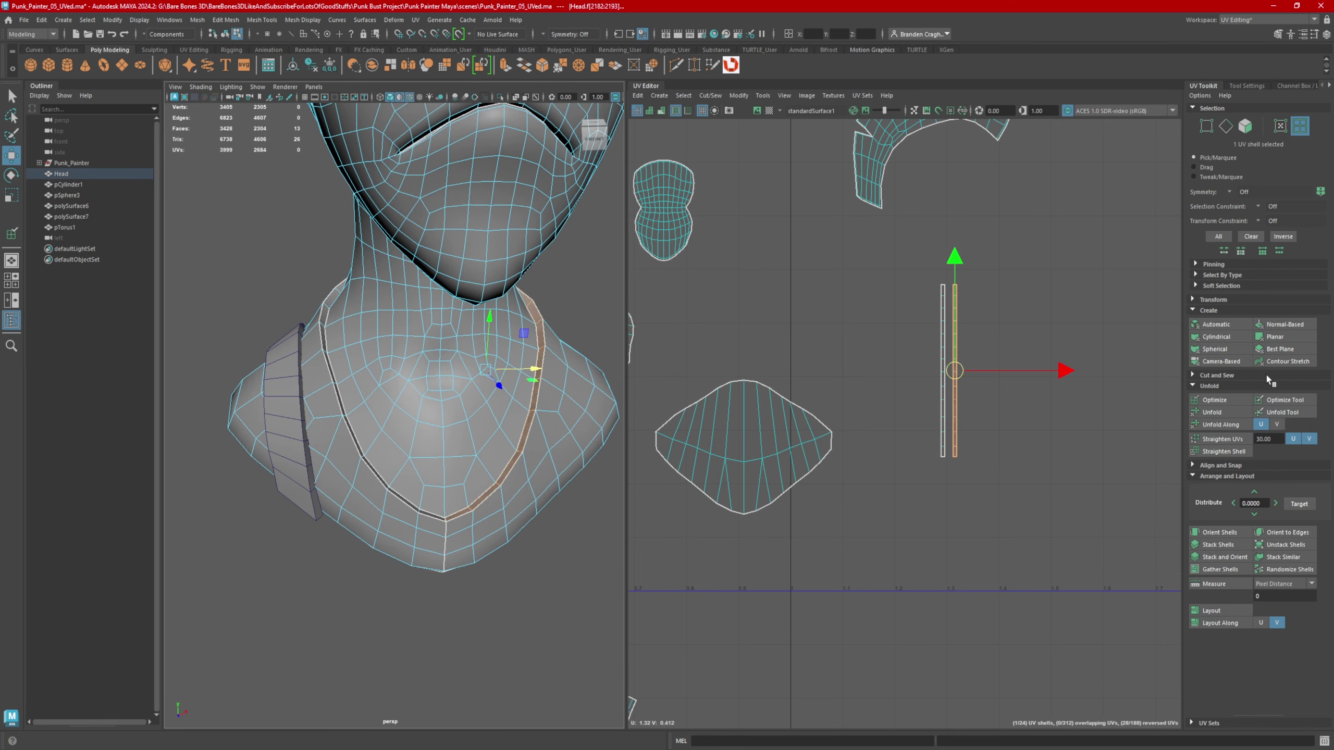
click(1194, 300)
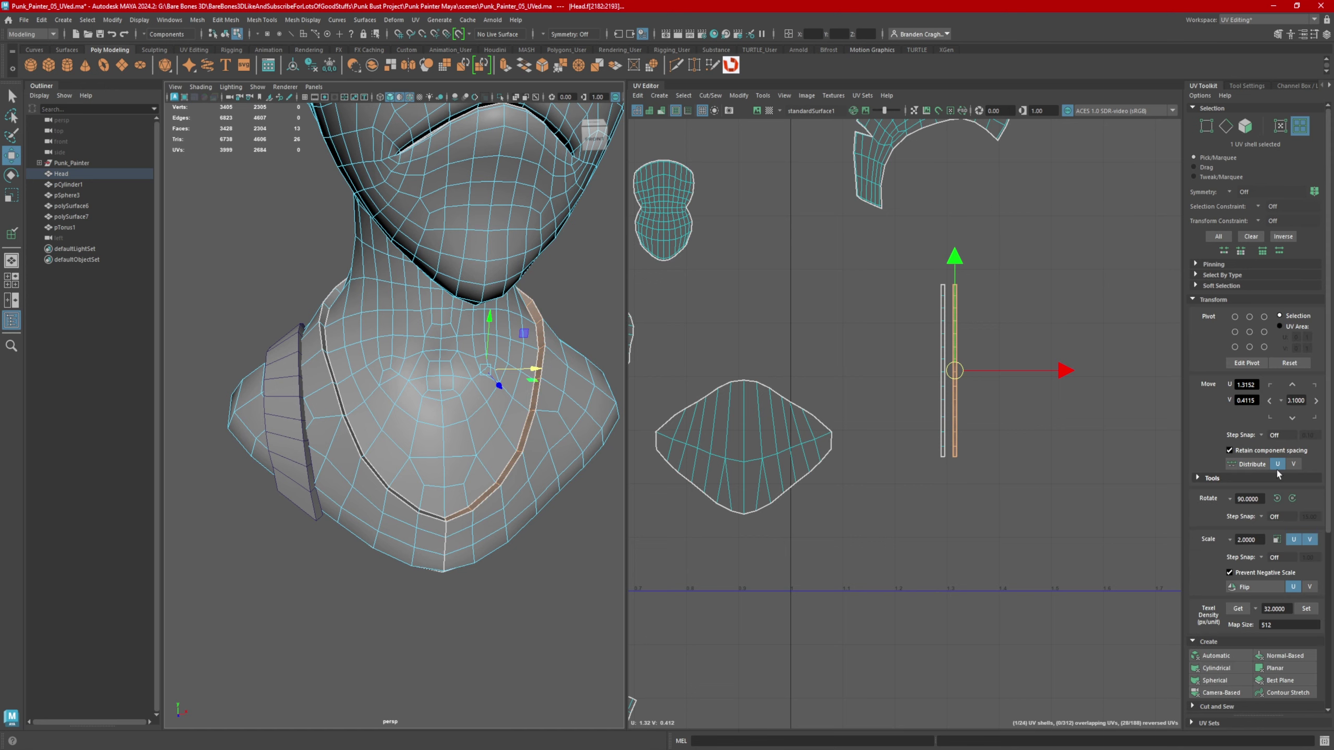
scroll(467, 421, down, 4)
mouse_move(467, 421)
alt+mouse_down()
mouse_move(525, 420)
mouse_move(467, 415)
alt+mouse_up()
- Move the underside, ear and peanut-shaped mouth shells out of the 0–1 tile to clear space
scroll(777, 410, down, 4)
alt+middle_drag(746, 398, 840, 363)
drag(728, 319, 848, 357)
drag(810, 340, 971, 510)
click(909, 404)
drag(909, 404, 1014, 611)
scroll(803, 364, down, 2)
alt+middle_drag(804, 363, 878, 402)
click(939, 334)
drag(939, 334, 1082, 374)
alt+middle_drag(919, 391, 947, 322)
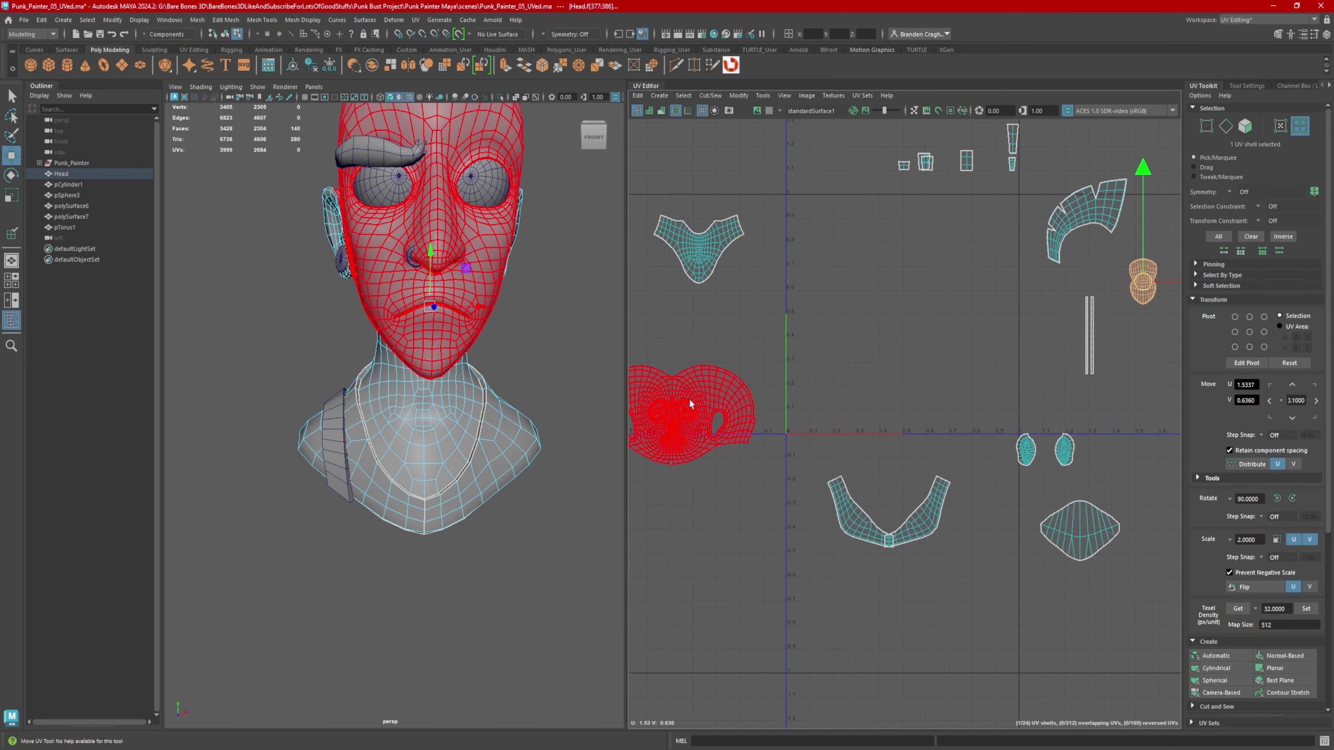
- Select the large head shell and move it into the 0–1 tile
scroll(692, 406, down, 1)
alt+middle_drag(764, 441, 796, 433)
click(736, 436)
drag(733, 437, 905, 406)
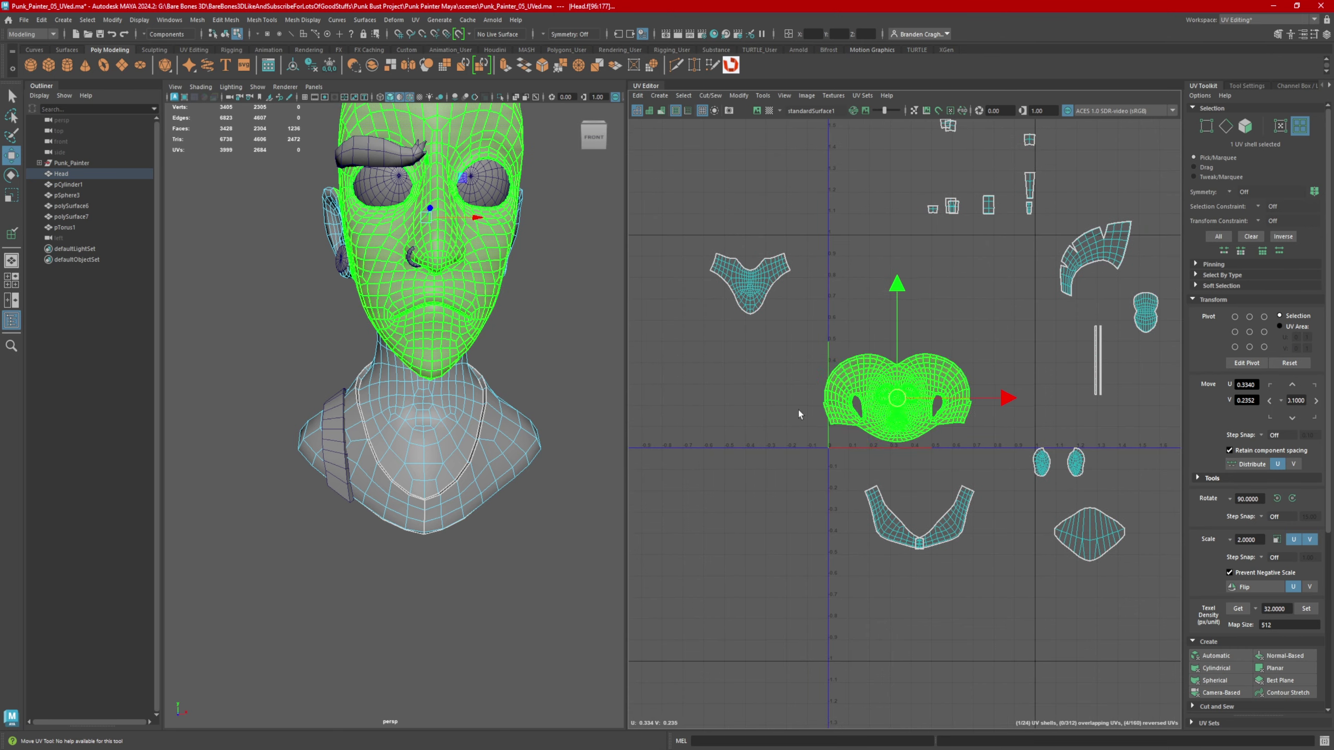
- Select the head shell's vertical centre edge loop and orient the shell to those edges
scroll(905, 406, up, 5)
alt+middle_drag(904, 406, 831, 350)
drag(830, 348, 847, 359)
scroll(835, 349, up, 3)
right_drag(847, 336, 852, 287)
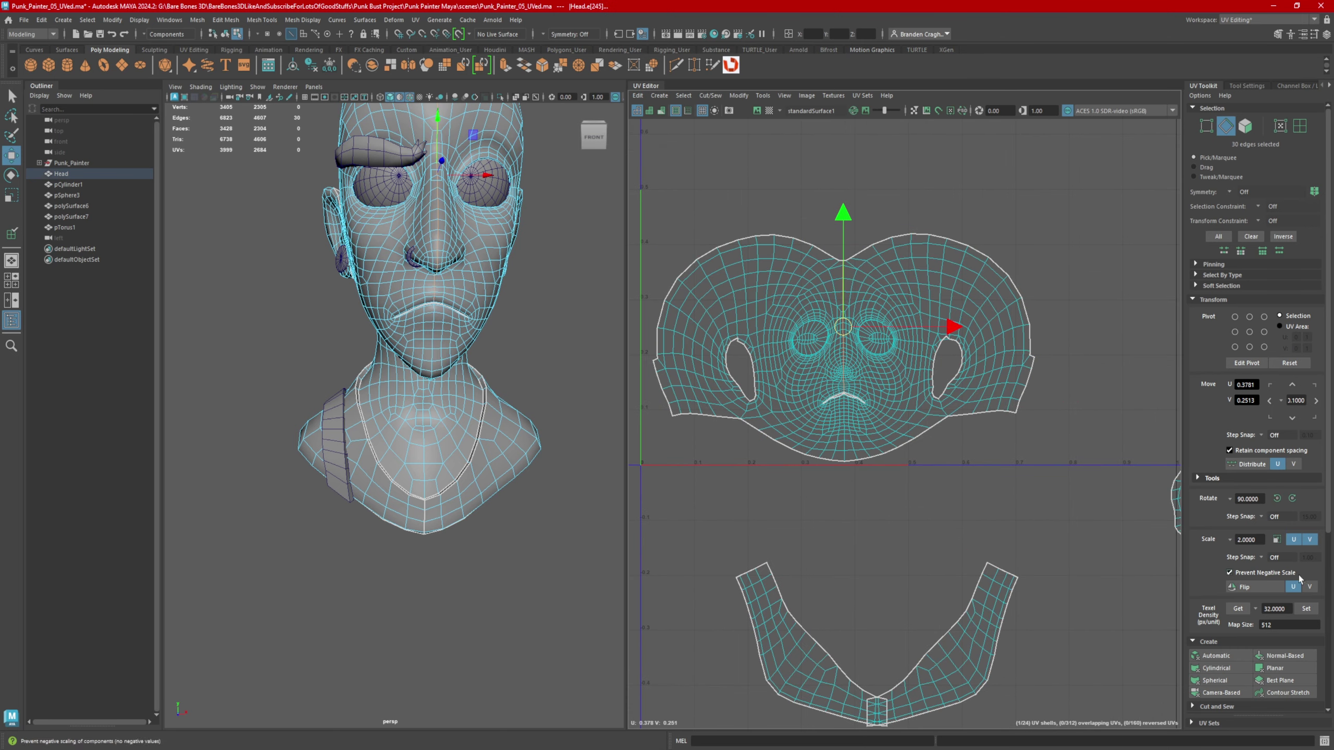
click(1210, 299)
click(1285, 533)
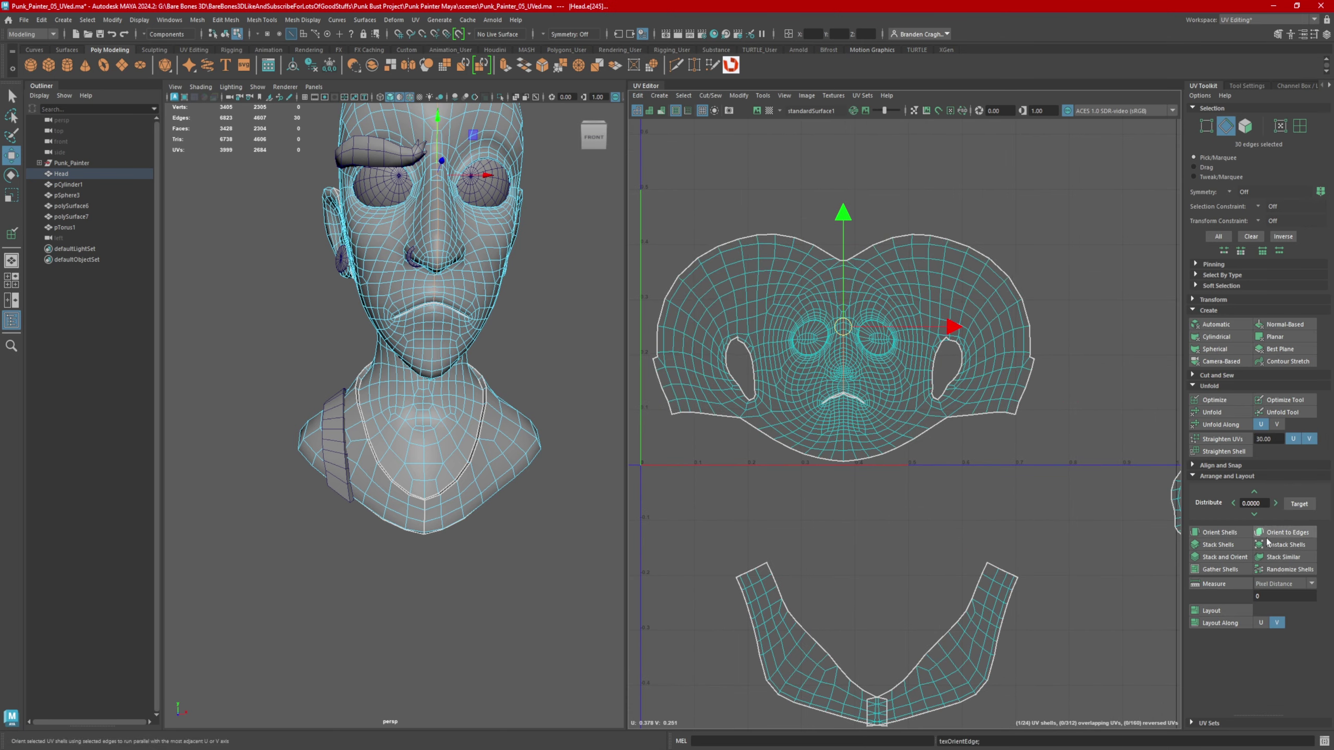
- Fit the head shell closely into the origin corner of the 0–1 tile
right_drag(873, 351, 811, 344)
click(836, 344)
drag(844, 350, 836, 349)
alt+middle_drag(835, 349, 1005, 302)
alt+right_drag(1006, 303, 784, 343)
alt+middle_drag(784, 343, 727, 335)
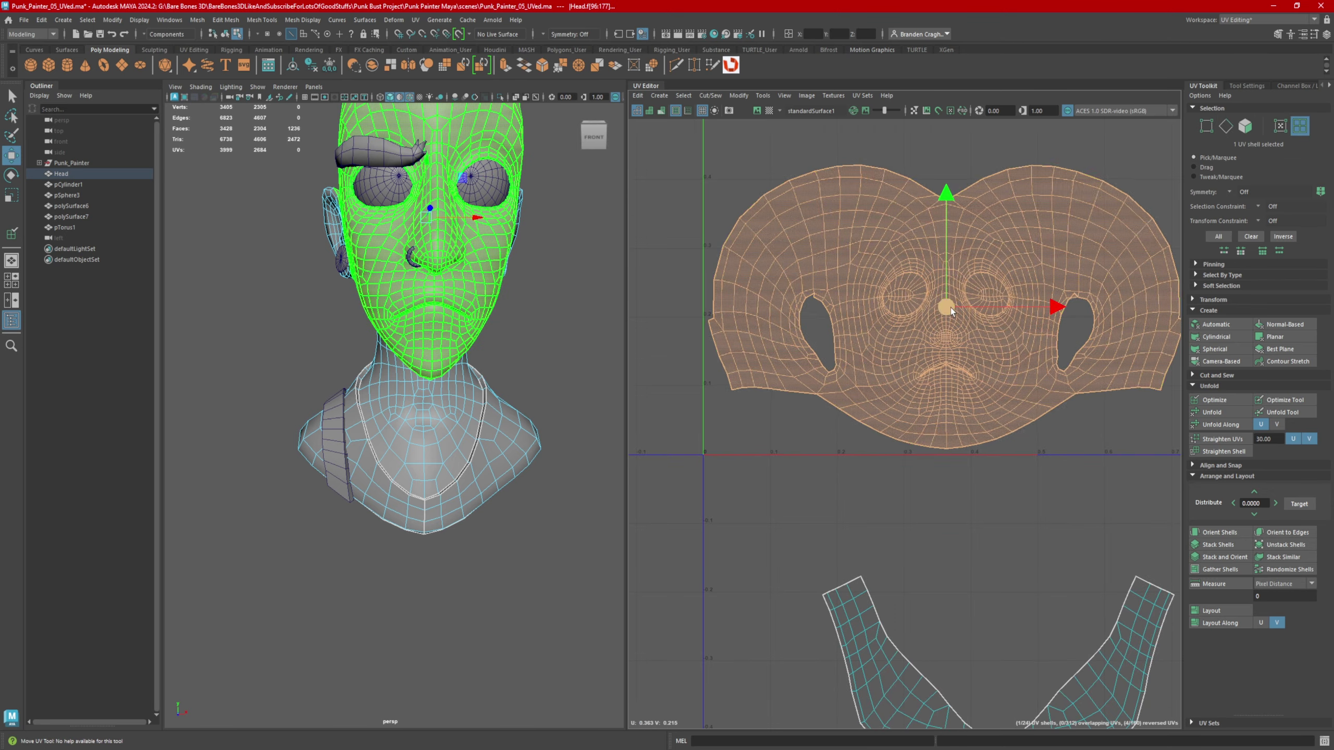
drag(950, 307, 949, 311)
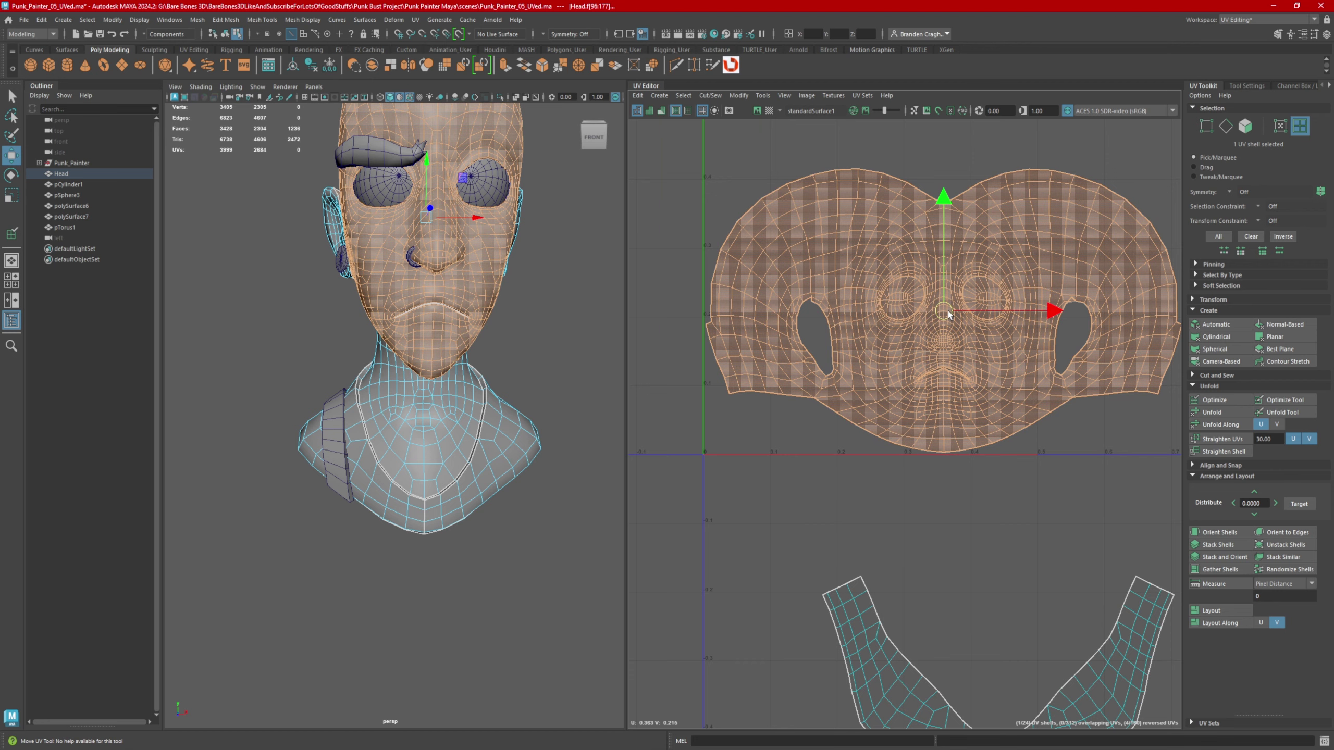
scroll(902, 414, down, 3)
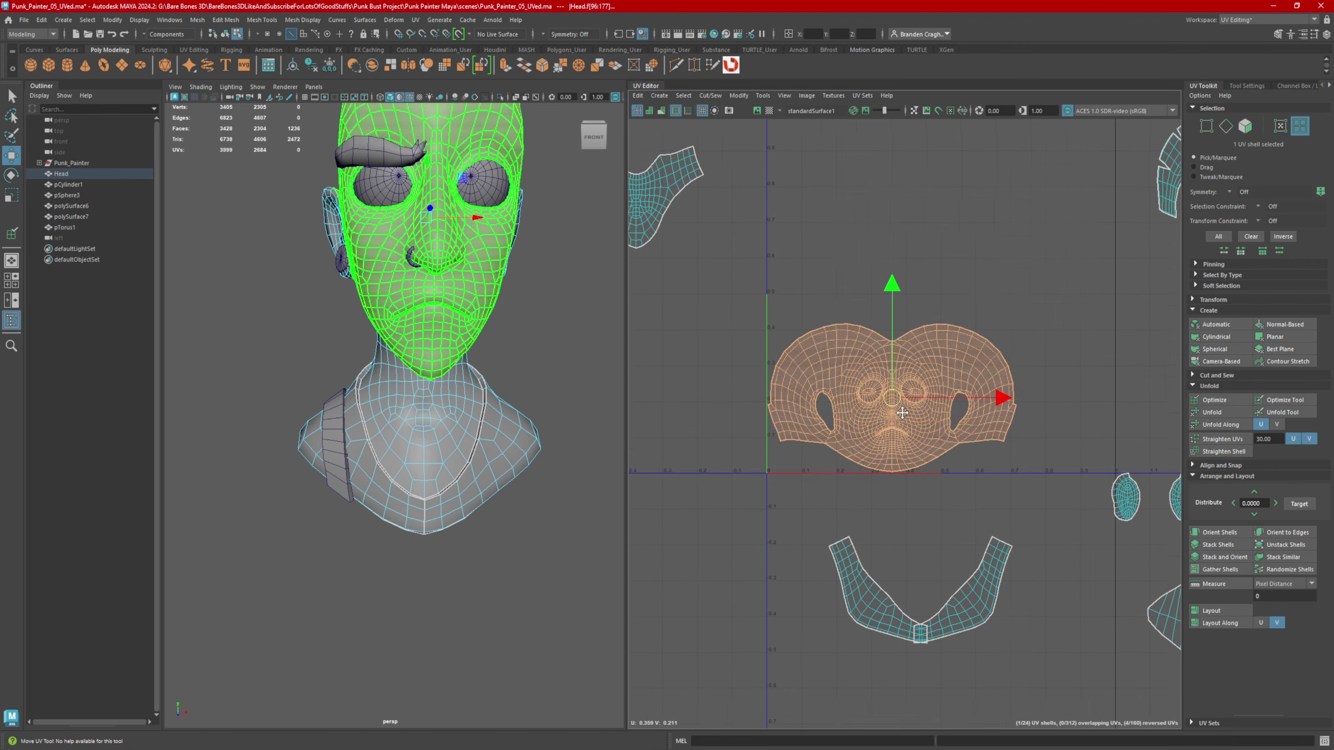
- Move the neck-and-chest shell into the 0–1 tile above the head shell
scroll(903, 414, down, 3)
click(753, 276)
drag(753, 275, 882, 322)
scroll(1006, 255, down, 1)
alt+middle_drag(1006, 254, 875, 331)
- Raise the neck-and-chest shell and place the two stacked mohawk side shells against the tile's zero-U edge above the head shell
click(970, 332)
drag(979, 334, 838, 393)
scroll(973, 389, up, 2)
alt+middle_drag(974, 389, 1035, 327)
click(792, 329)
drag(778, 329, 808, 232)
click(915, 333)
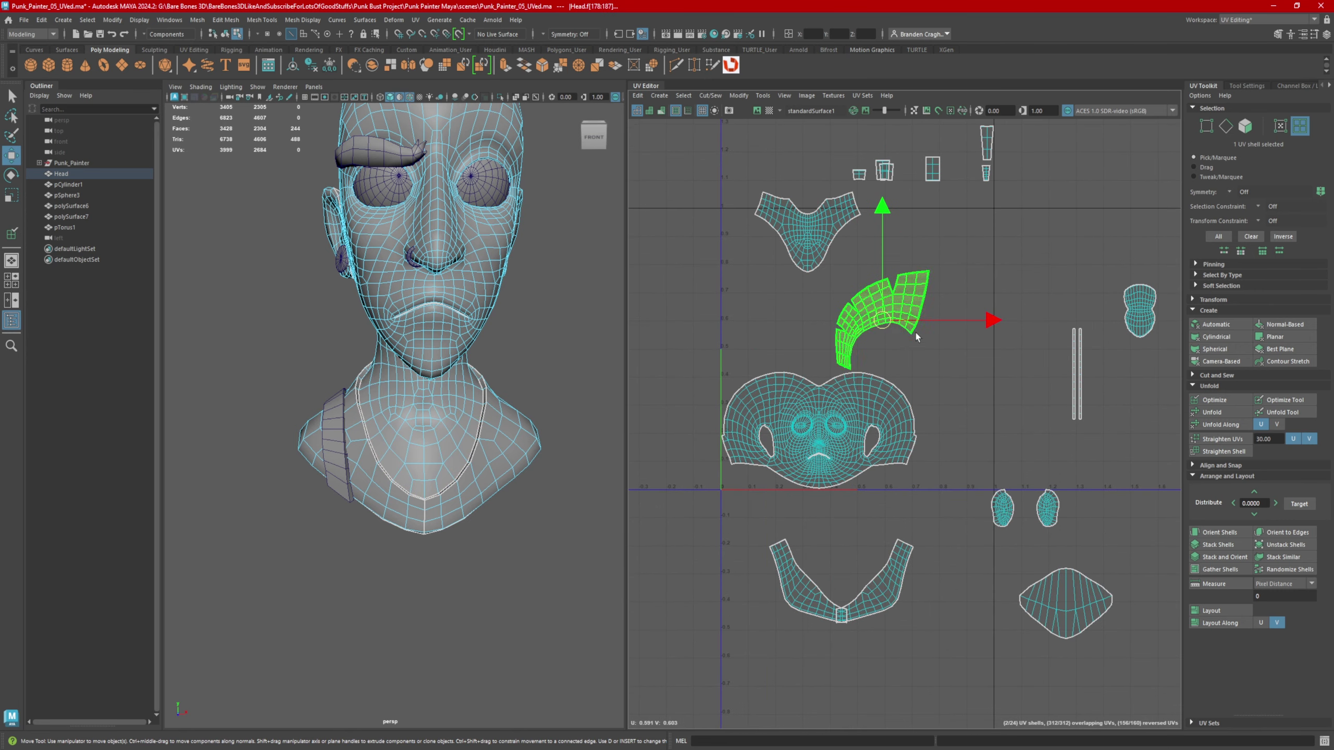
drag(878, 320, 772, 331)
alt+middle_drag(766, 332, 706, 234)
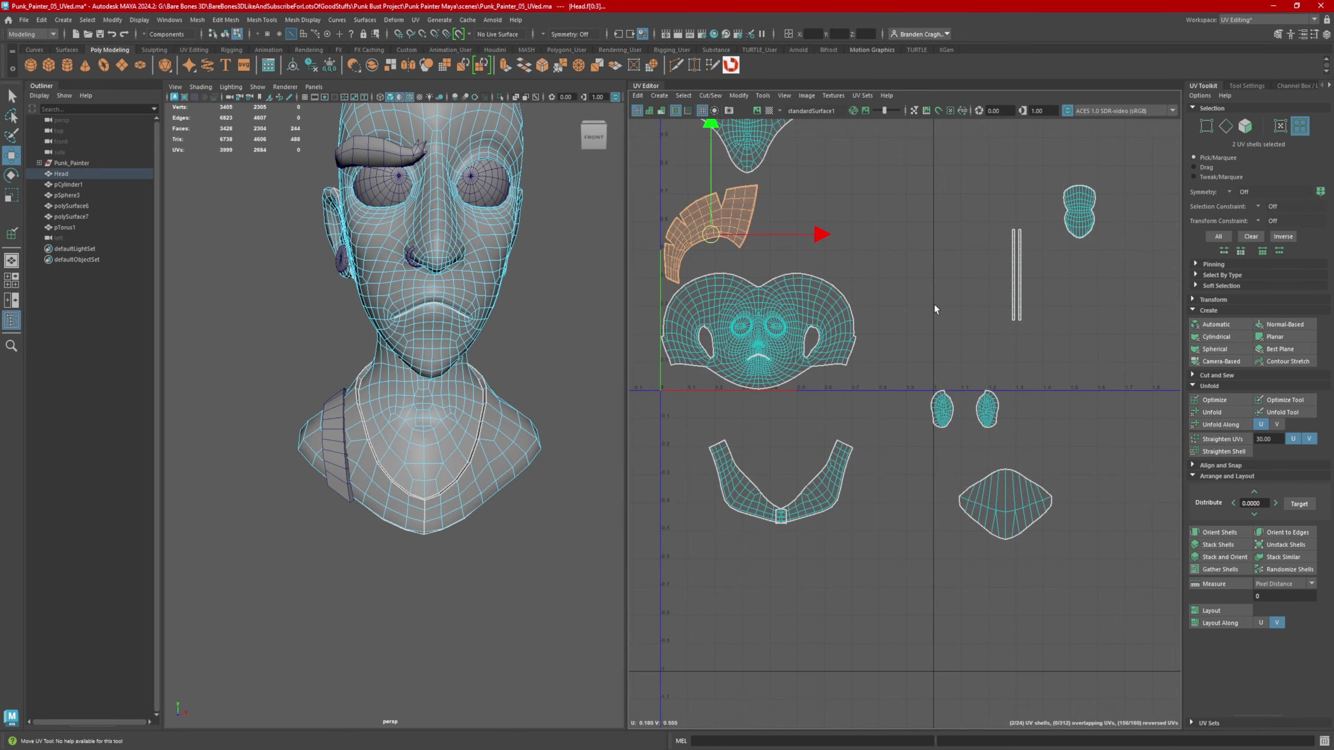
- Bring the two ear shells closer together and move the pair near the head shell
click(945, 409)
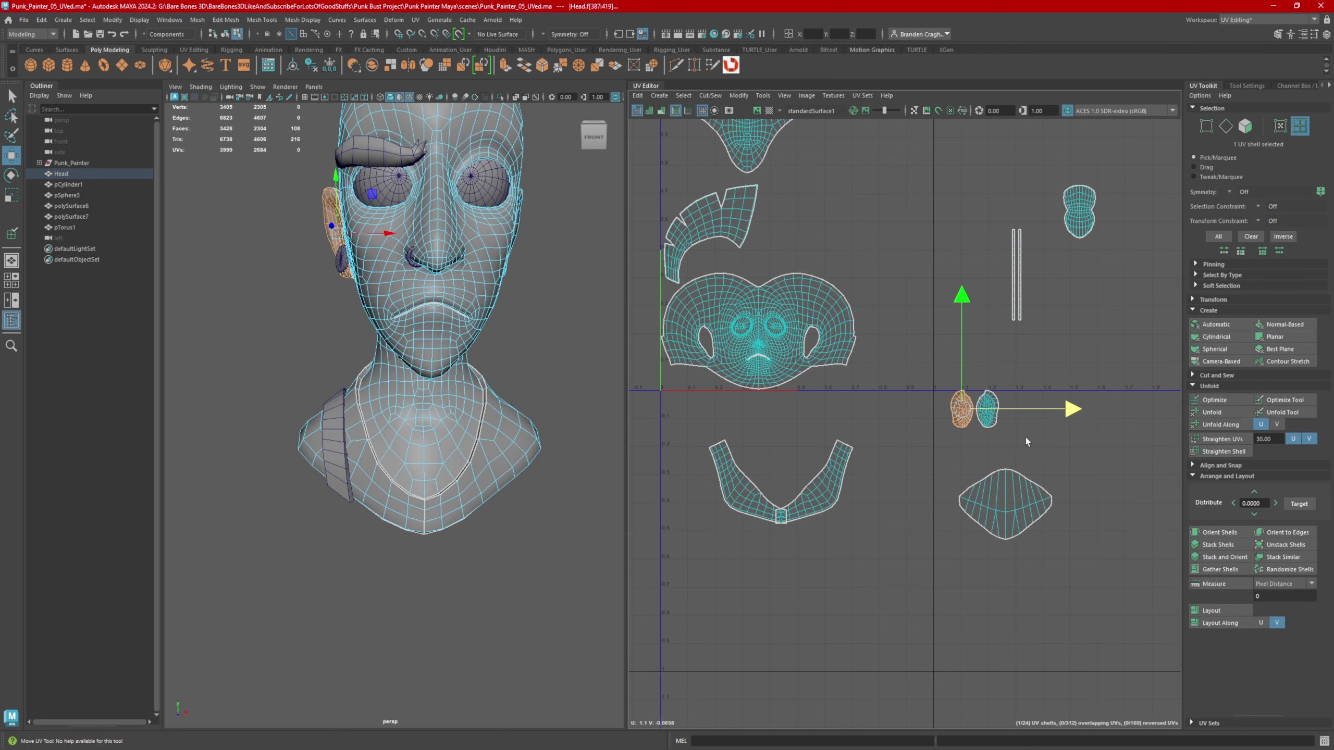
shift+click(987, 409)
drag(977, 407, 879, 418)
- Move the two neckline strip shells inside the tile's far U edge and narrow the gap between them
alt+middle_drag(1002, 360, 1009, 457)
drag(1009, 454, 933, 440)
alt+right_drag(937, 443, 1044, 510)
alt+middle_drag(940, 452, 832, 381)
scroll(833, 382, up, 5)
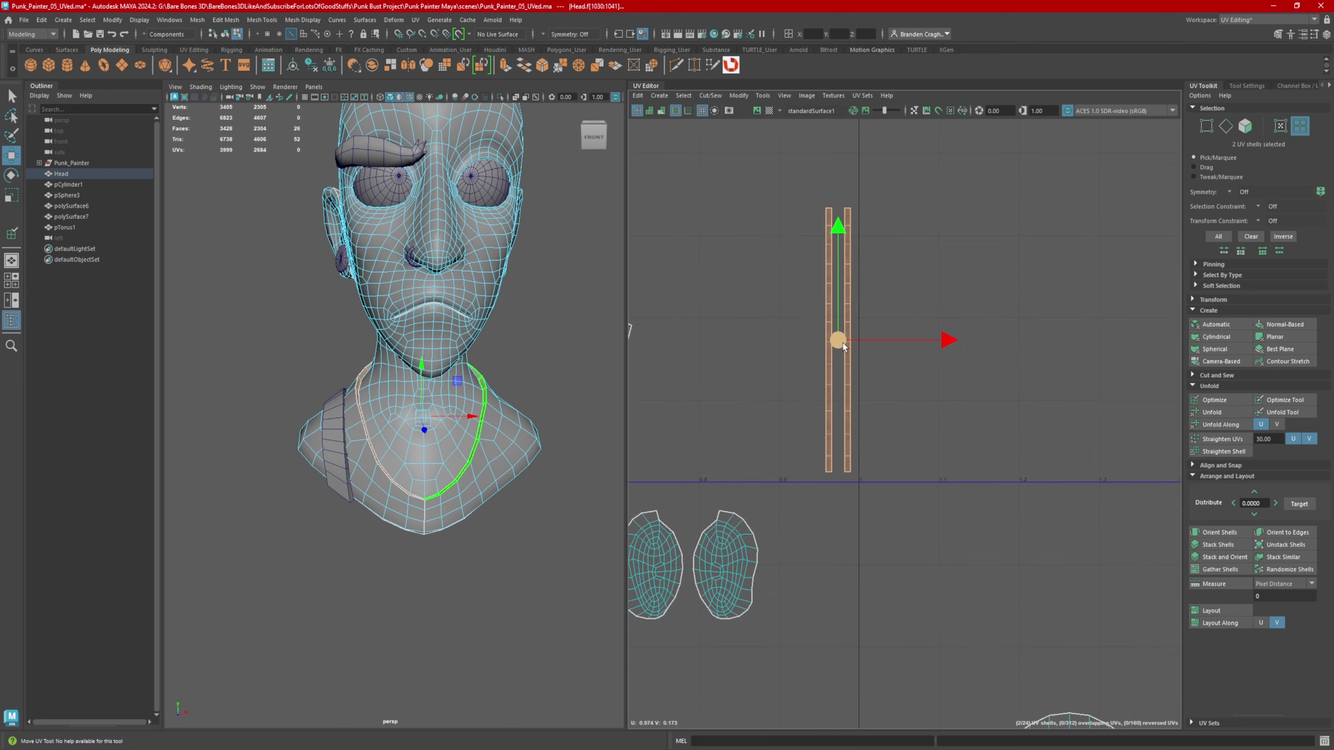
click(831, 364)
drag(940, 345, 947, 346)
alt+right_drag(982, 413, 755, 388)
alt+middle_drag(755, 393, 650, 436)
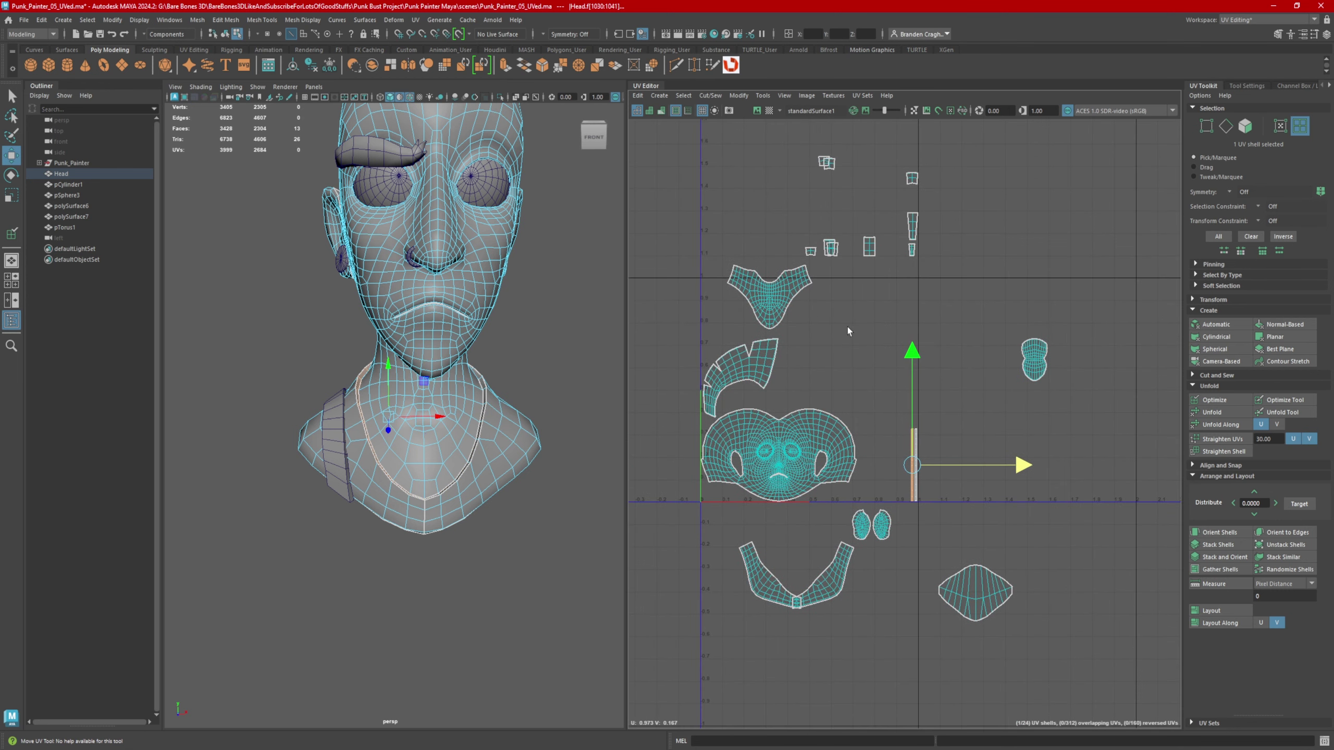
- Lower the neck-and-chest shell toward the head shell and bring the two shoulder shells up into the tile around it
click(777, 300)
drag(774, 295, 824, 371)
alt+middle_drag(792, 343, 800, 416)
alt+right_drag(807, 393, 778, 392)
alt+middle_drag(960, 419, 934, 298)
drag(825, 515, 777, 499)
drag(791, 491, 875, 292)
alt+right_drag(861, 336, 893, 336)
alt+middle_drag(871, 336, 902, 410)
- Move the neckline strips to the tile's zero-U edge and position the nested neck and shoulder shells beside the mohawk shells
drag(930, 447, 648, 277)
drag(916, 371, 869, 341)
drag(890, 317, 797, 377)
alt+right_drag(769, 413, 801, 412)
click(892, 379)
drag(994, 359, 1020, 356)
shift+click(747, 373)
shift+click(806, 320)
drag(825, 332, 867, 290)
alt+right_drag(863, 389, 841, 388)
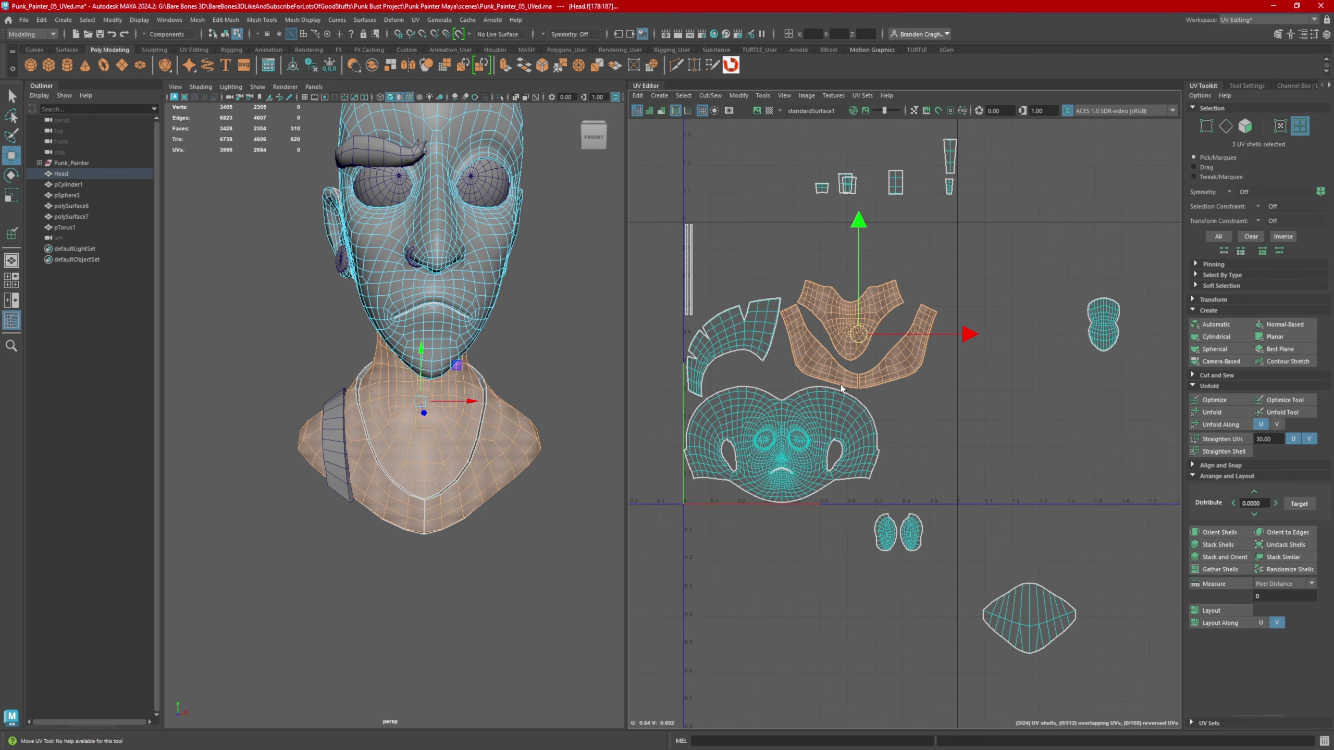
- Separate the small overlapping shells above the tile and gather them into a compact cluster
alt+middle_drag(829, 305, 876, 486)
drag(772, 232, 808, 261)
alt+right_drag(819, 266, 933, 310)
drag(873, 258, 1019, 278)
drag(789, 255, 986, 292)
alt+middle_drag(987, 368, 844, 290)
drag(862, 377, 879, 261)
click(873, 381)
drag(873, 380, 876, 289)
alt+right_drag(892, 315, 870, 315)
alt+middle_drag(998, 404, 946, 375)
drag(771, 230, 889, 214)
- Add the remaining small shells to the cluster, select the whole cluster and move it down in the layout
click(835, 534)
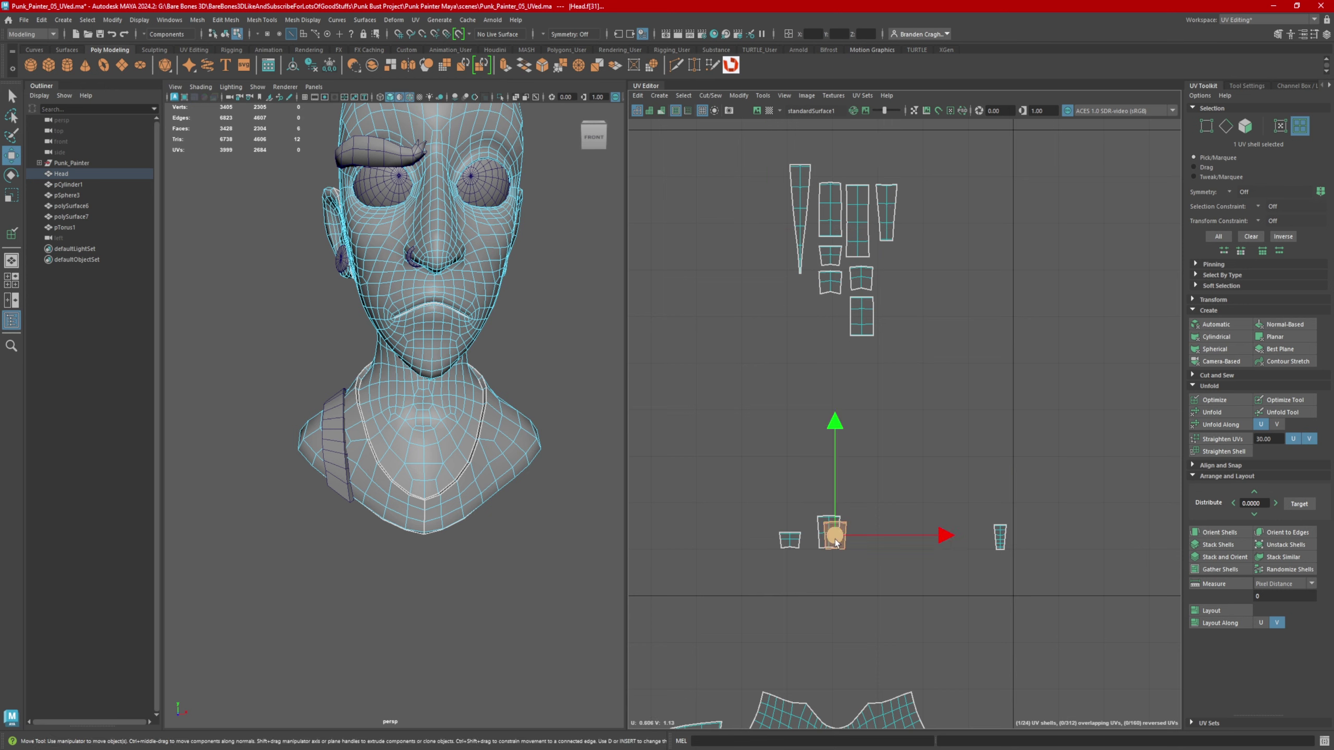
drag(834, 534, 897, 299)
drag(788, 496, 803, 286)
alt+right_drag(892, 315, 840, 315)
drag(968, 323, 788, 181)
drag(847, 251, 992, 517)
alt+middle_drag(987, 518, 957, 199)
drag(996, 513, 939, 379)
- Return to object selection and select the eyebrow mesh on the bust's face
alt+middle_drag(513, 320, 522, 353)
alt+drag(522, 352, 417, 349)
alt+right_drag(417, 349, 486, 341)
right_drag(410, 259, 464, 243)
click(415, 291)
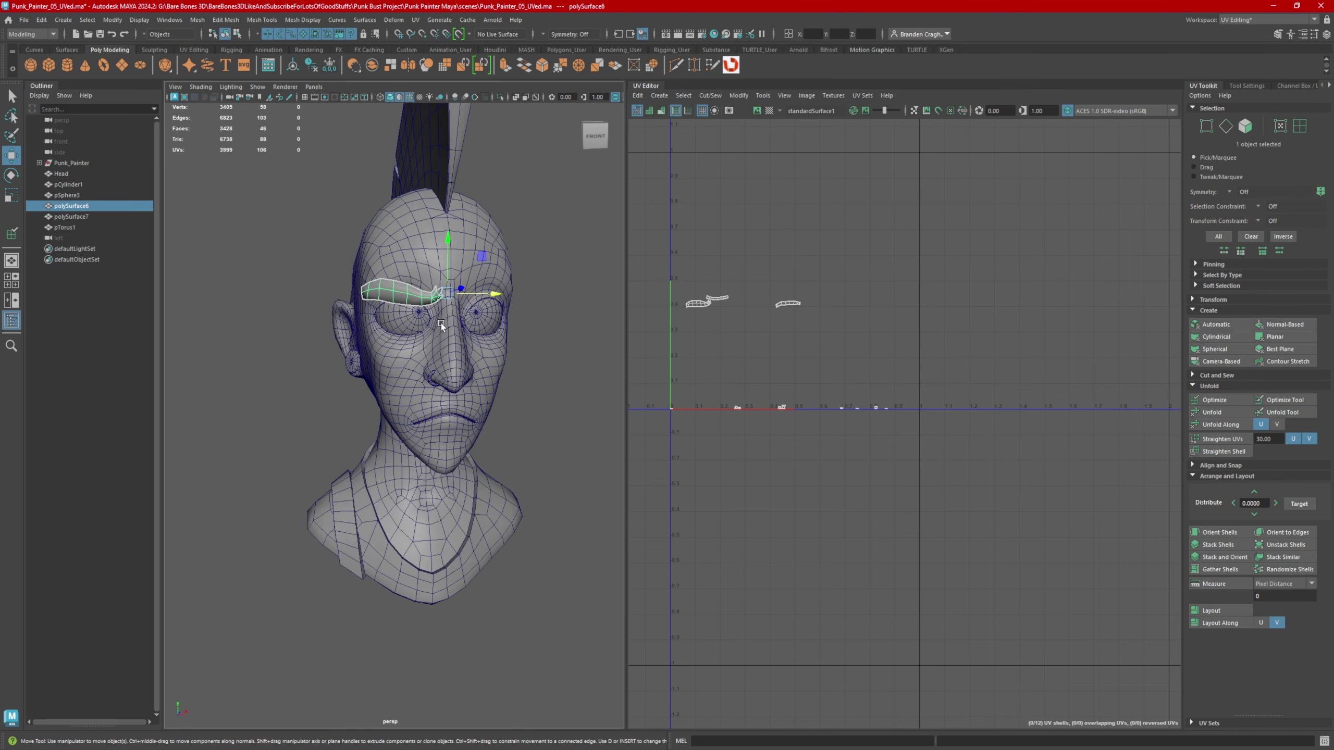
alt+drag(446, 297, 413, 318)
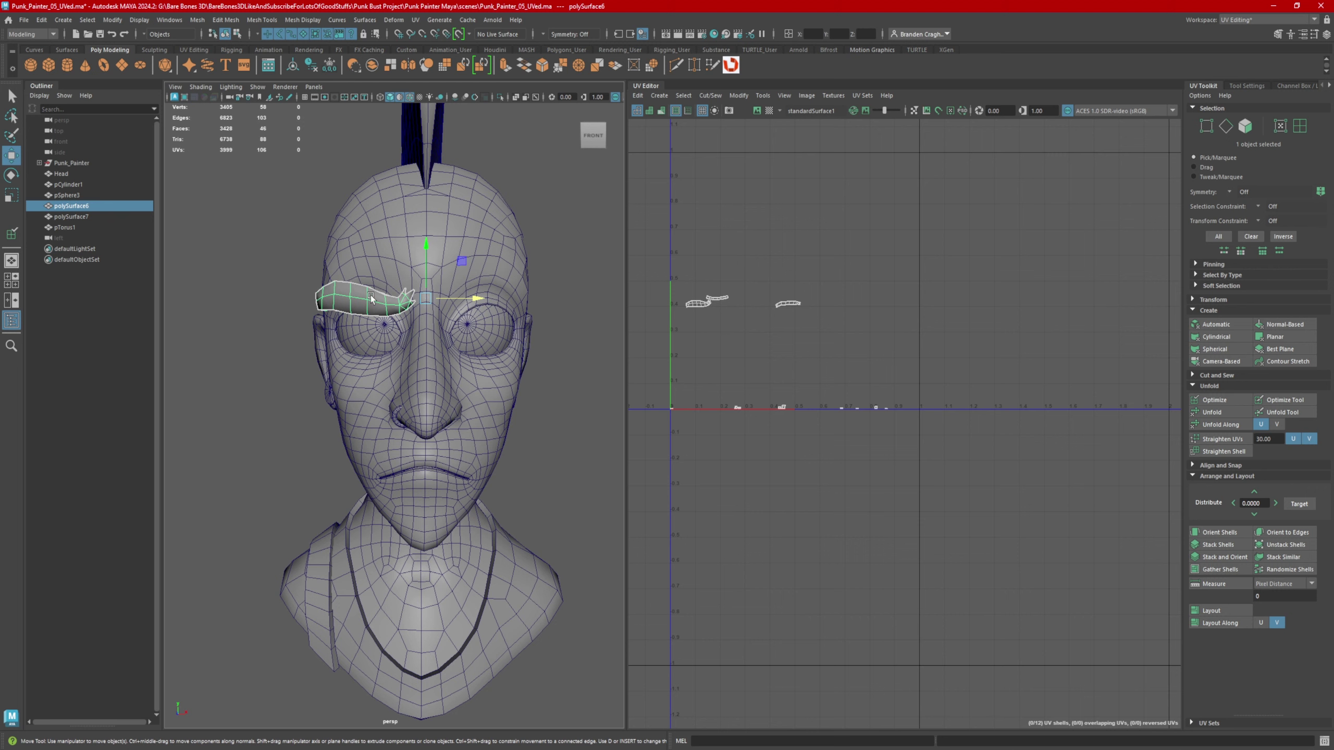
- Open the Move tool settings and reposition the eyebrow's pivot lower on the face's centre line
double_click(13, 155)
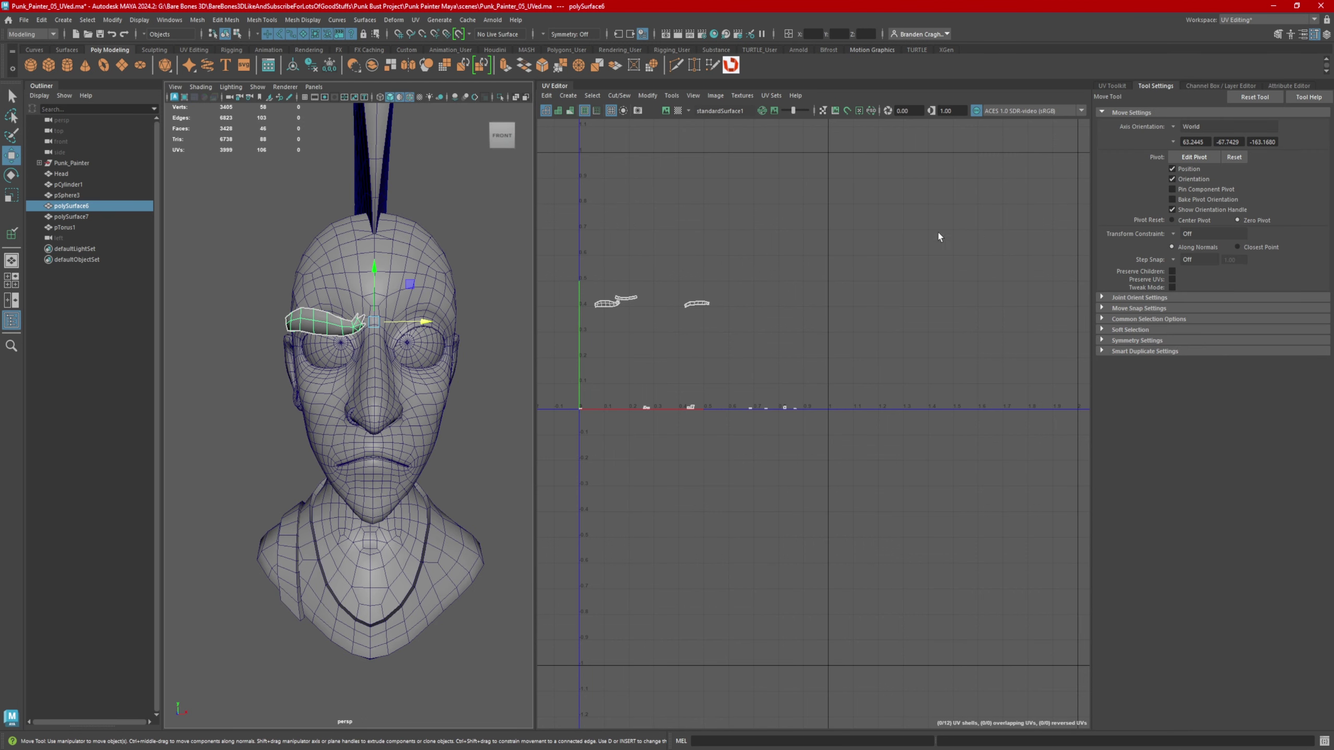
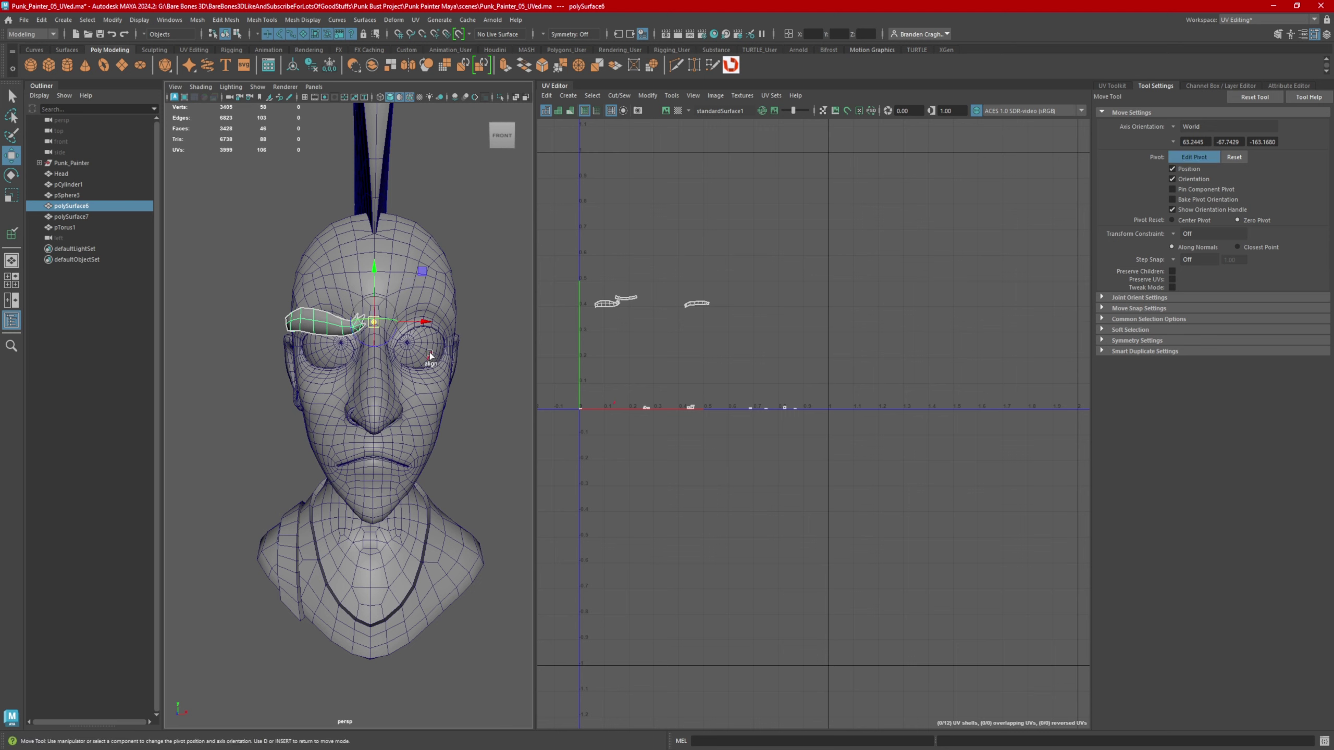
alt+drag(389, 351, 435, 347)
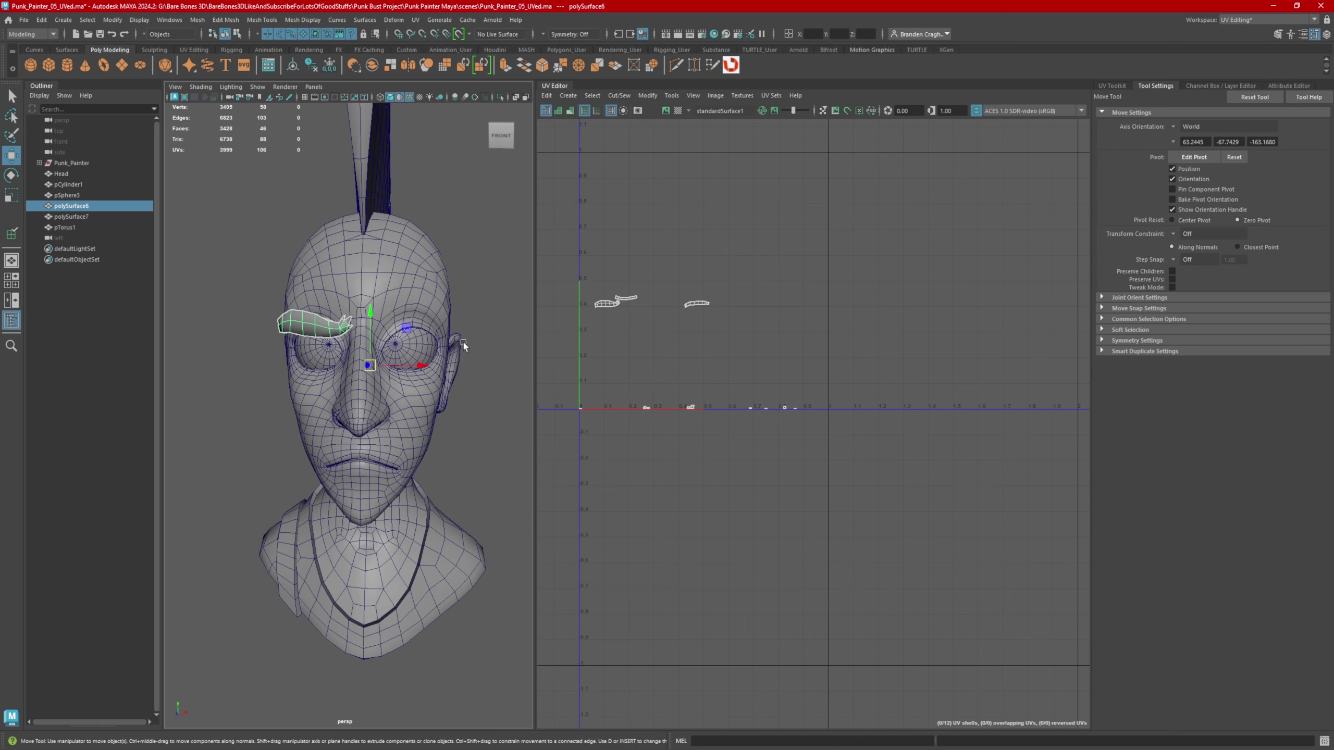
mouse_move(462, 342)
alt+mouse_down()
mouse_move(658, 343)
mouse_move(442, 347)
mouse_move(463, 347)
alt+mouse_up()
- Mirror the eyebrow mesh across its object X axis, combined with the original and with border vertices merged at threshold 0.001
key(space)
click(326, 236)
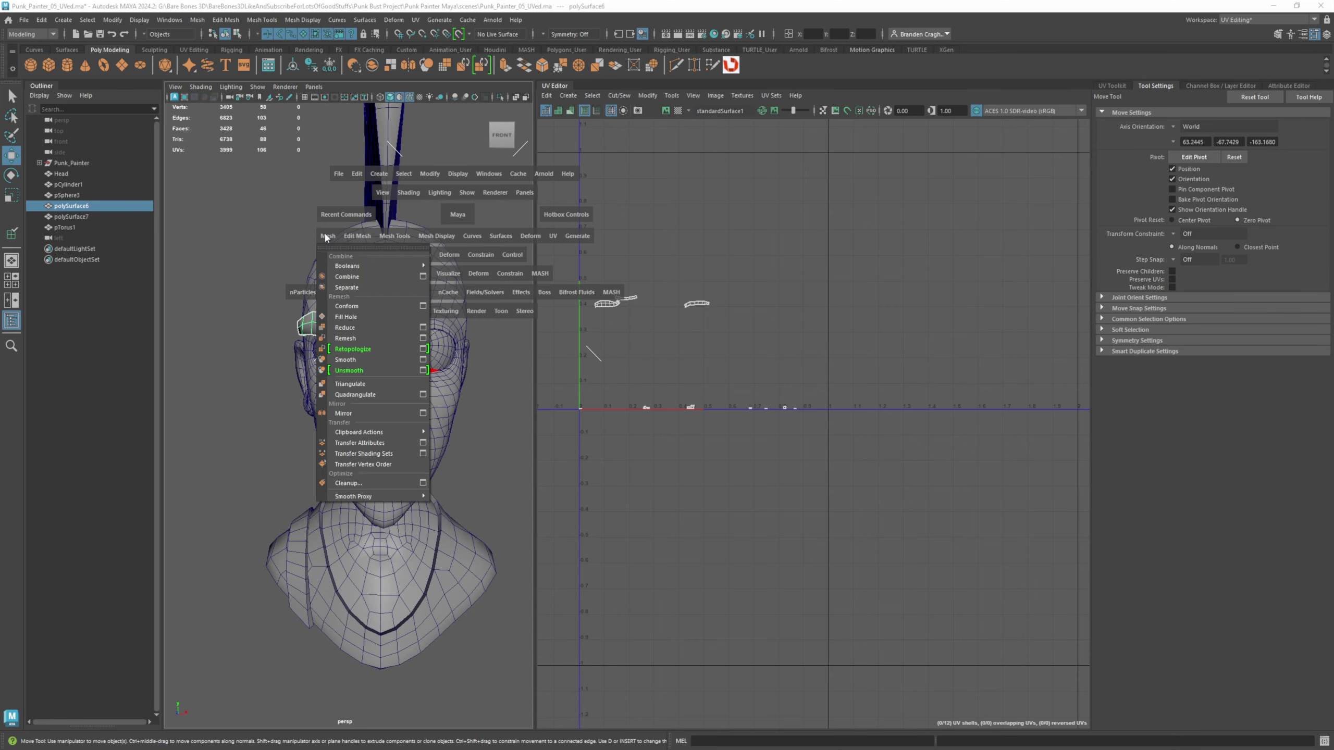
click(423, 413)
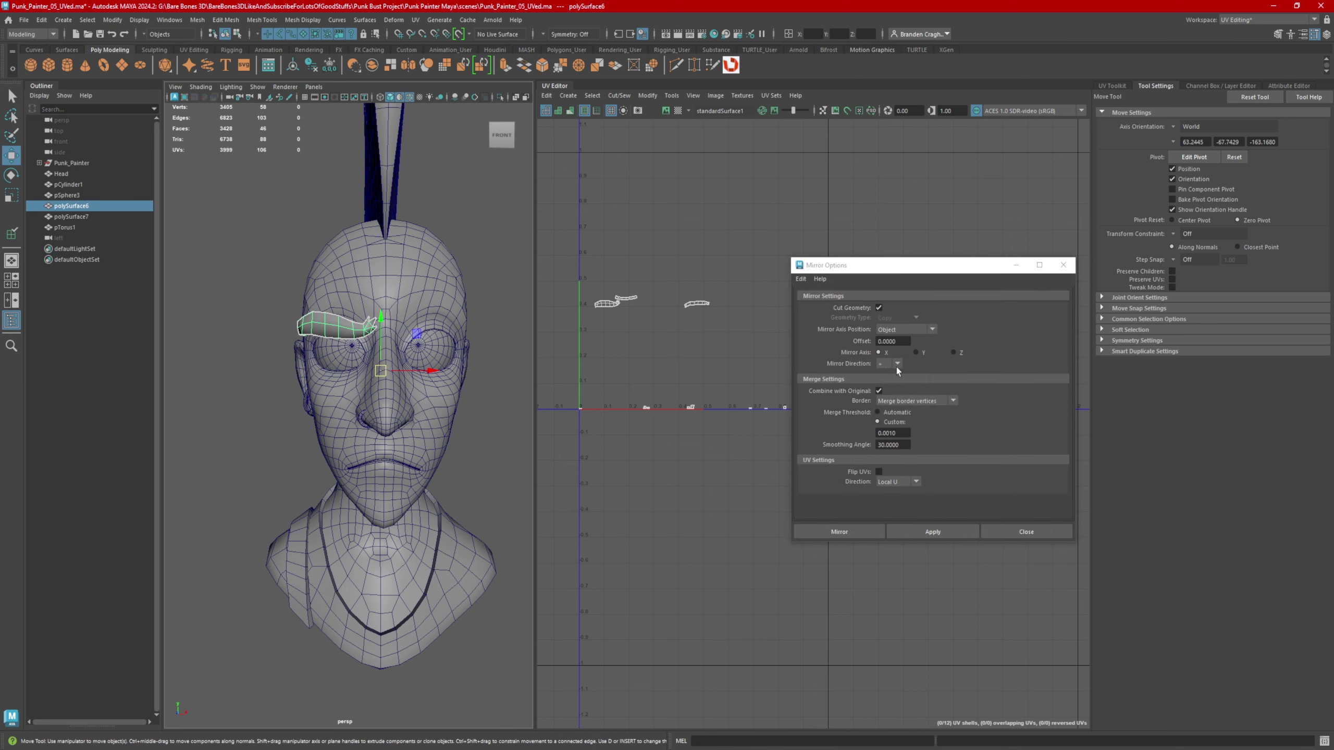
click(948, 531)
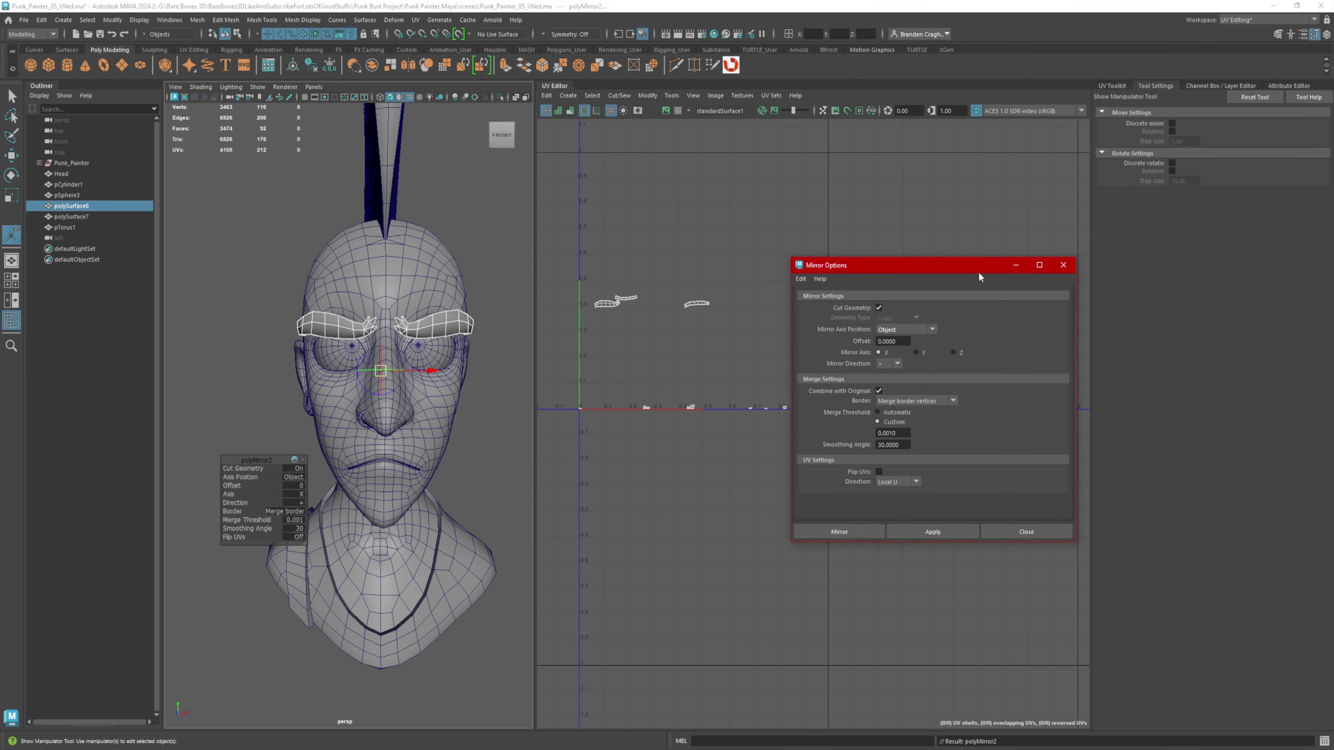
- Leave the Mirror tool's manipulator and select the round ear plug mesh on the bust's ear
drag(979, 277, 1102, 281)
key(q)
scroll(522, 366, up, 5)
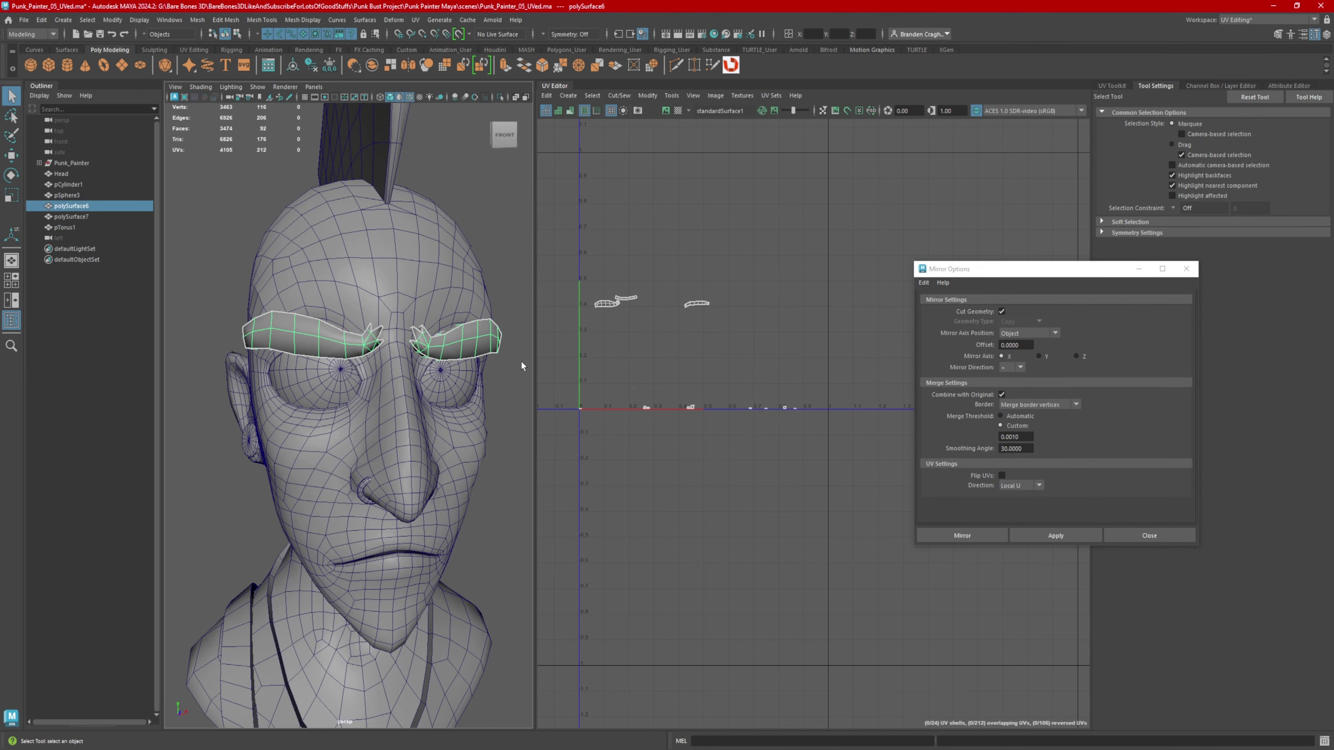
alt+drag(294, 341, 315, 294)
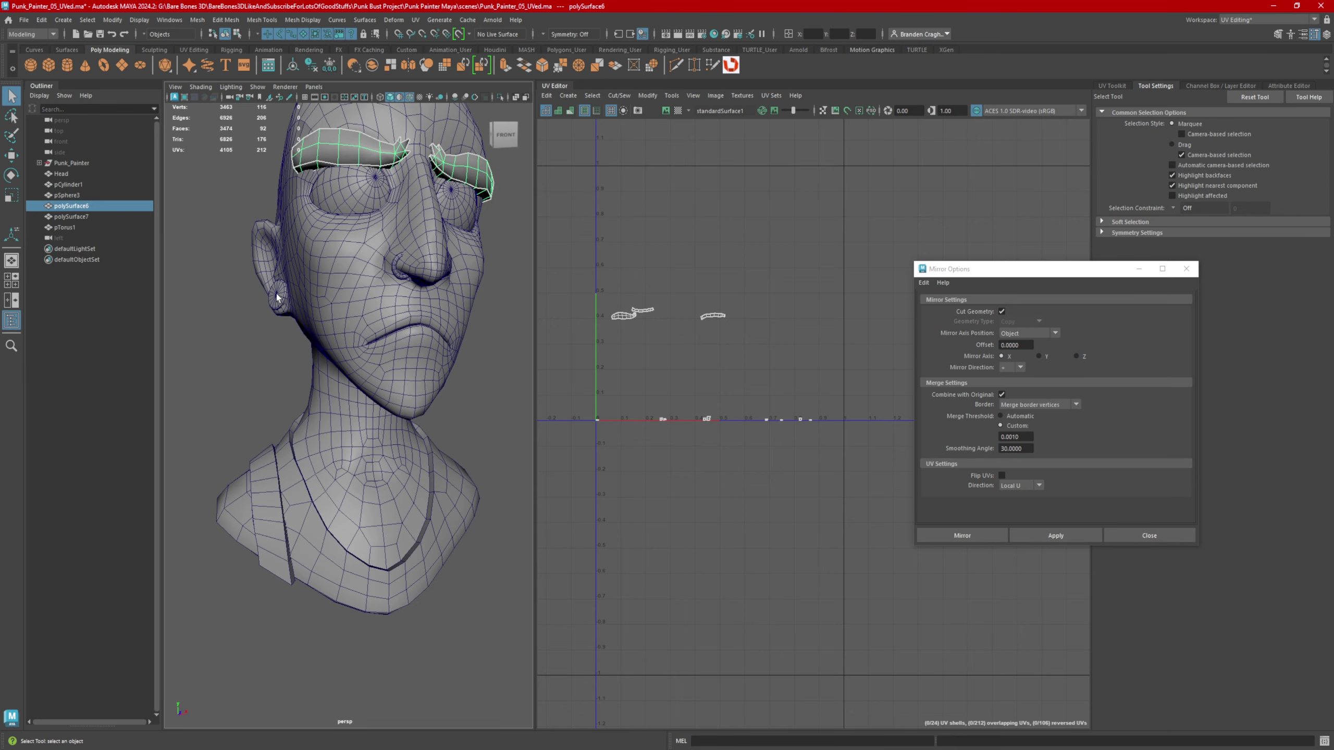
click(277, 297)
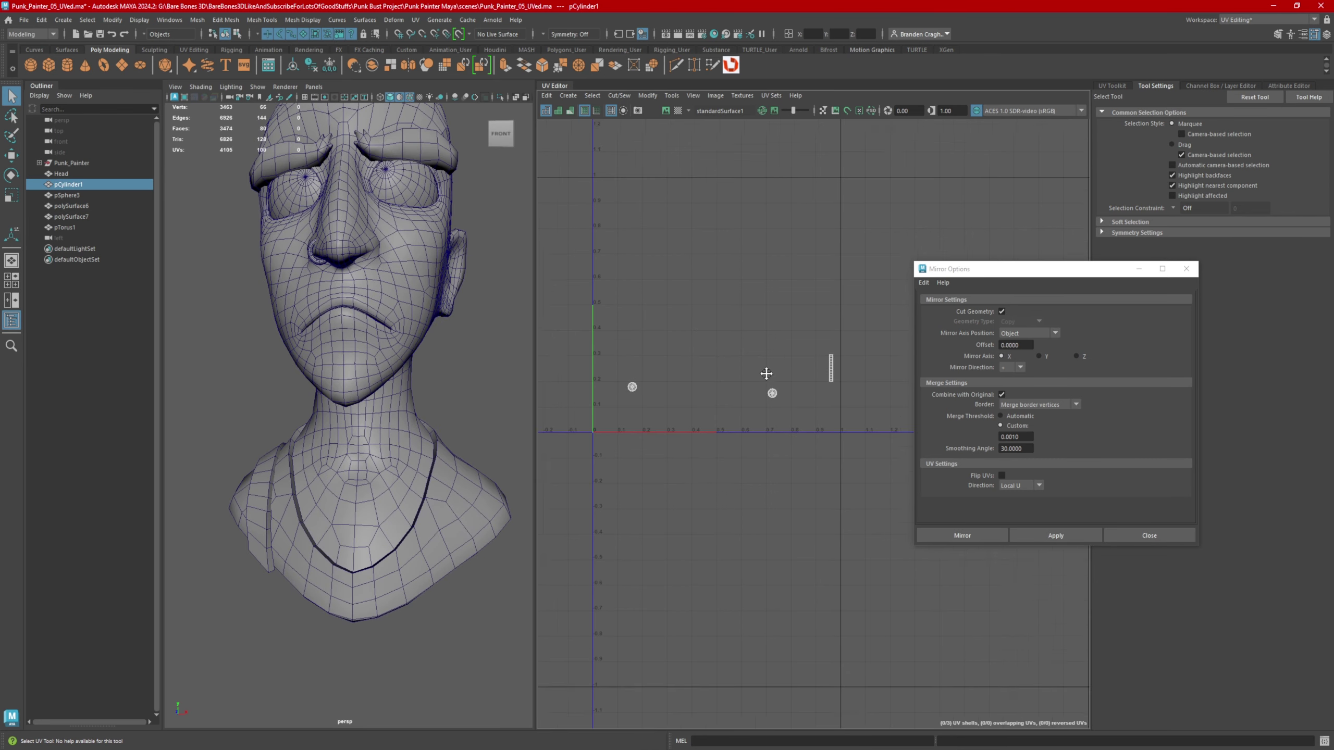
- Move the two round ear plug shells next to their narrow strip shell in the UV layout
alt+middle_drag(766, 374, 753, 391)
scroll(717, 402, down, 1)
scroll(770, 416, up, 1)
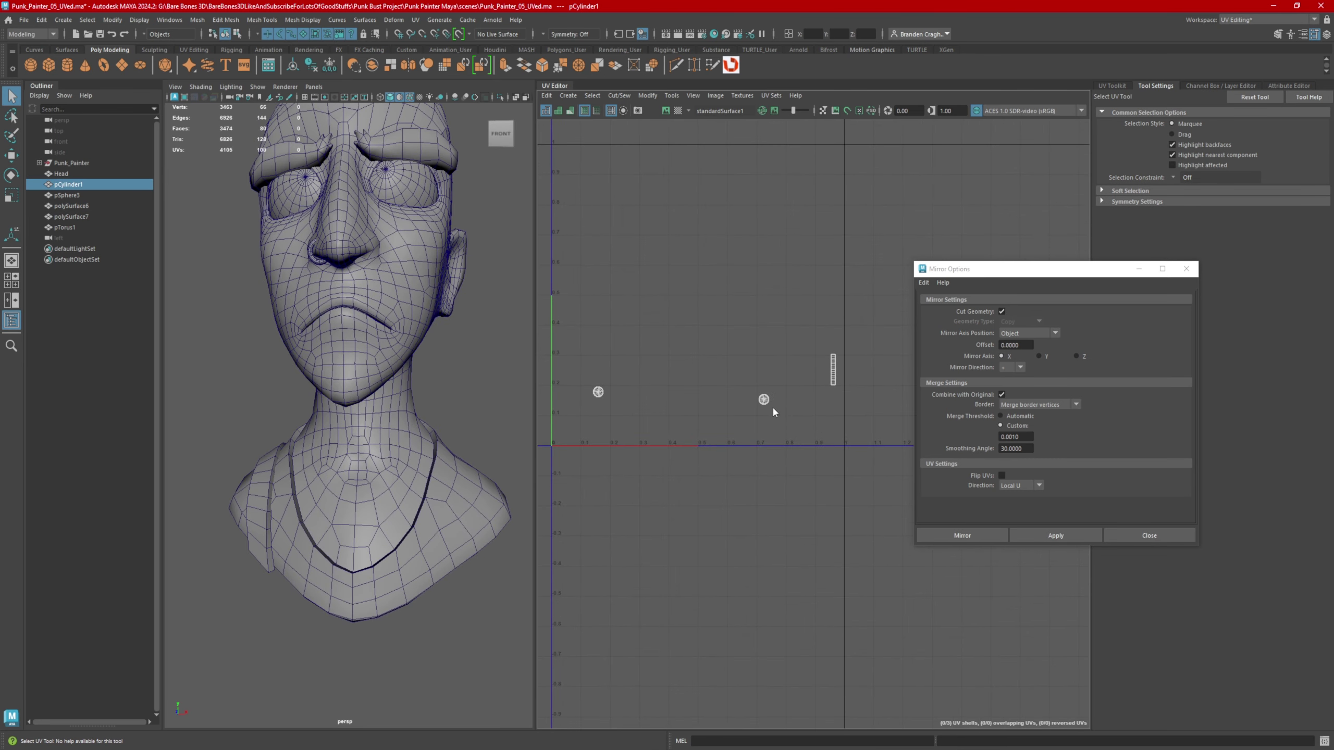
key(w)
drag(763, 399, 817, 384)
click(598, 392)
drag(598, 392, 808, 369)
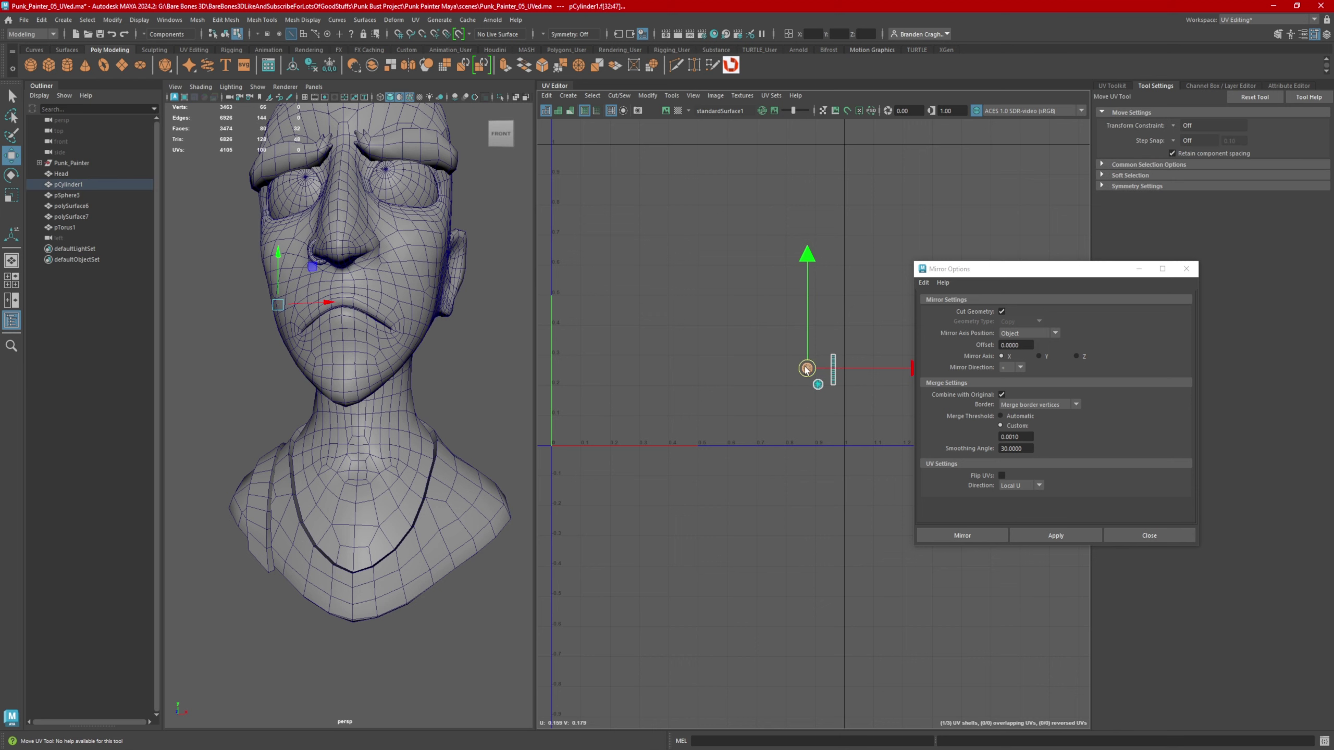
- Refine the round ear plug shells' placement beside the strip and align the two shells along U
scroll(830, 442, up, 4)
alt+middle_drag(864, 415, 829, 496)
drag(621, 350, 671, 351)
drag(676, 414, 677, 415)
drag(1014, 269, 896, 274)
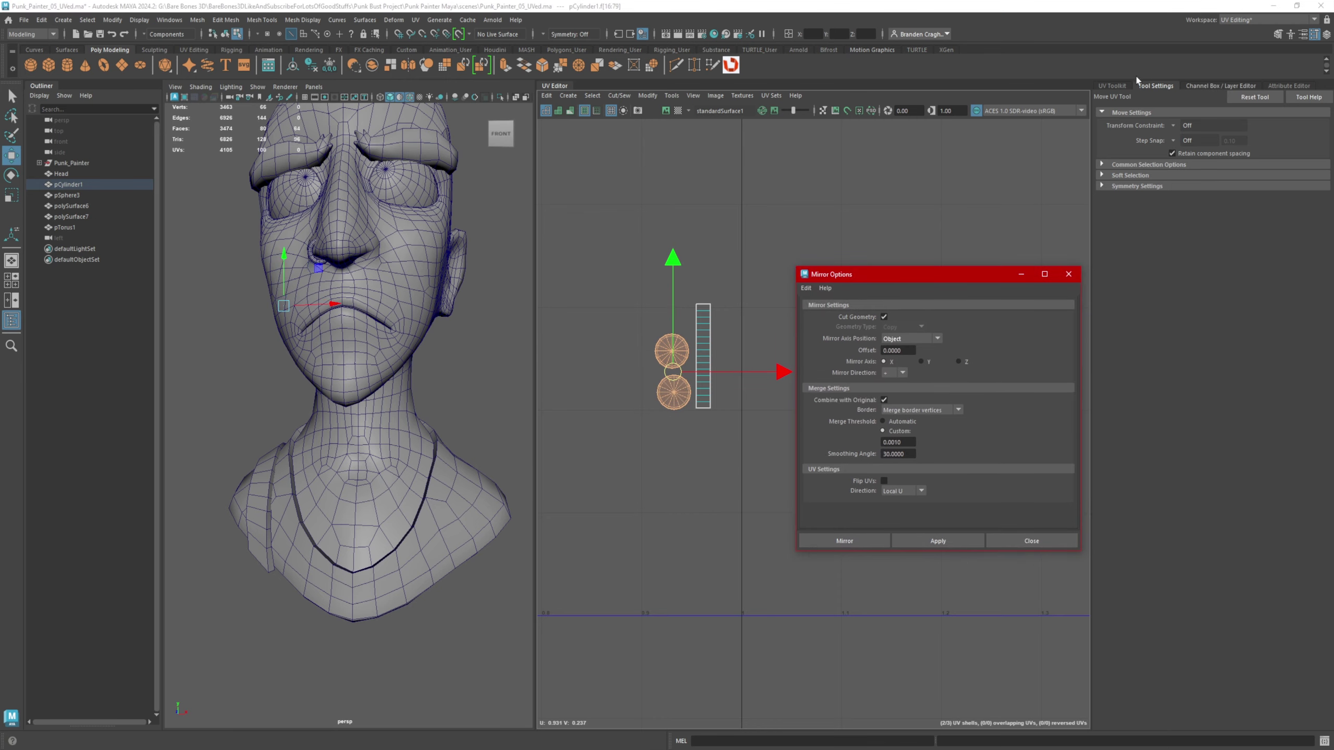
click(1120, 85)
click(1191, 465)
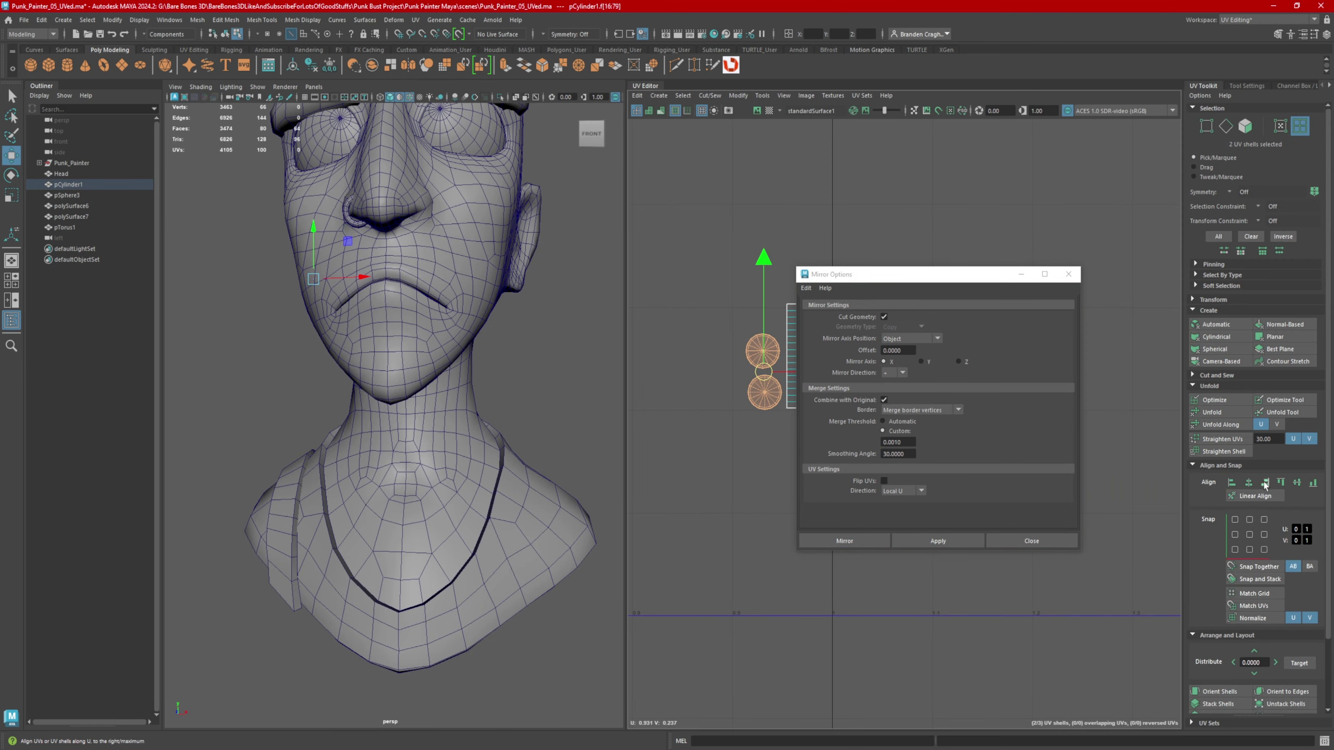
- Reselect the ear plug as an object and mirror it to the other ear across its object X axis
drag(940, 273, 1018, 268)
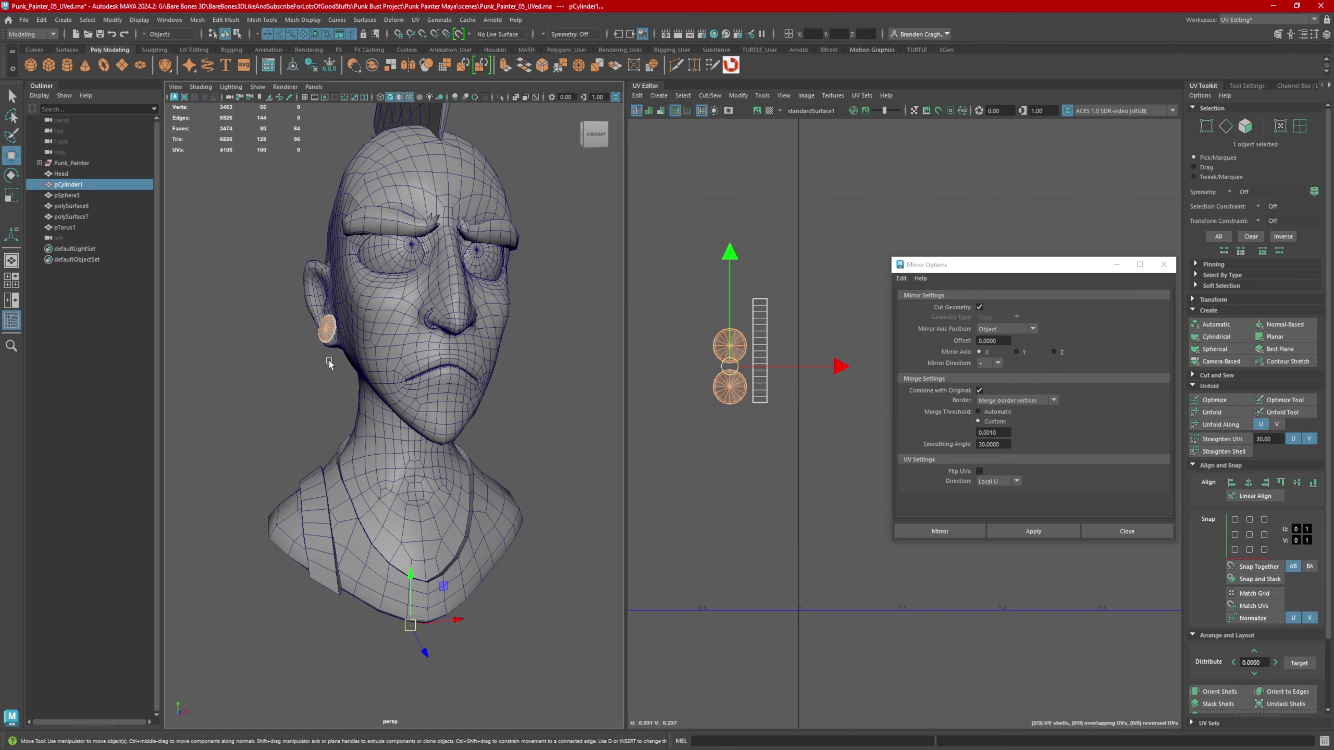
click(329, 361)
click(326, 330)
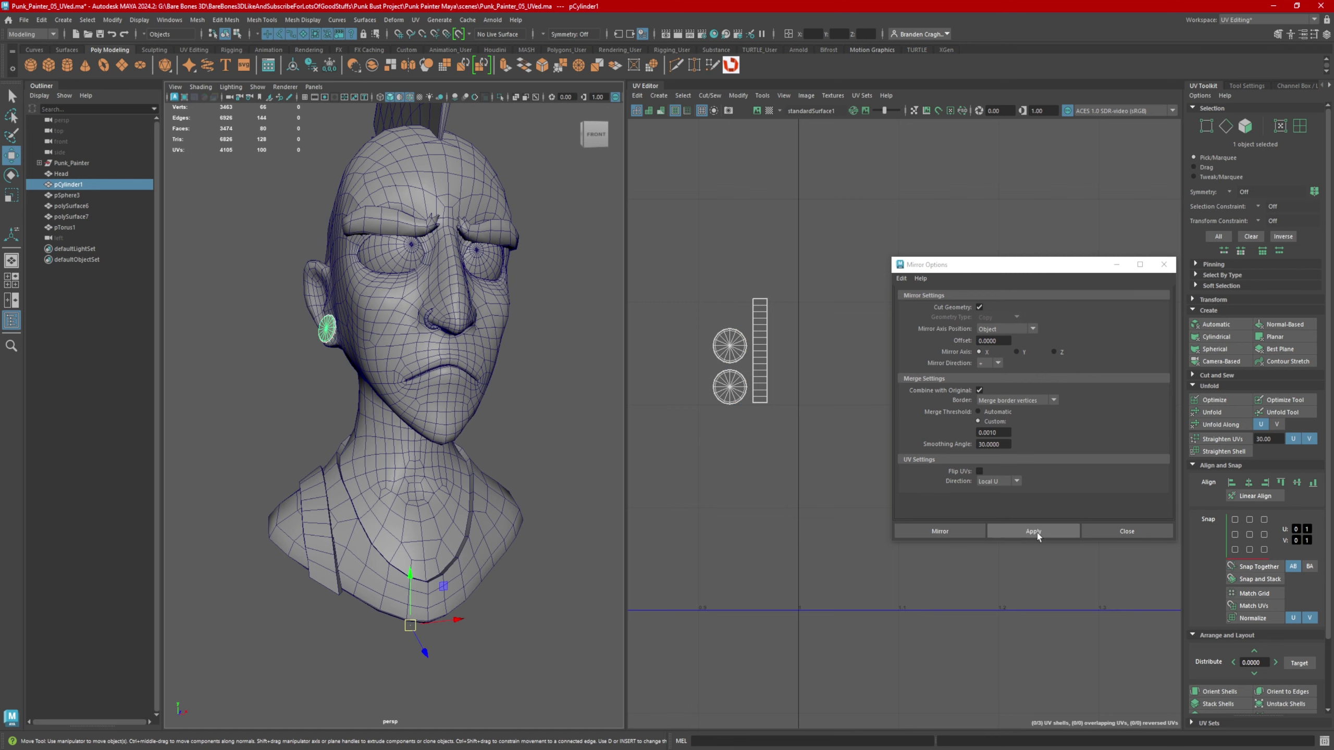
click(1032, 531)
alt+drag(599, 423, 498, 363)
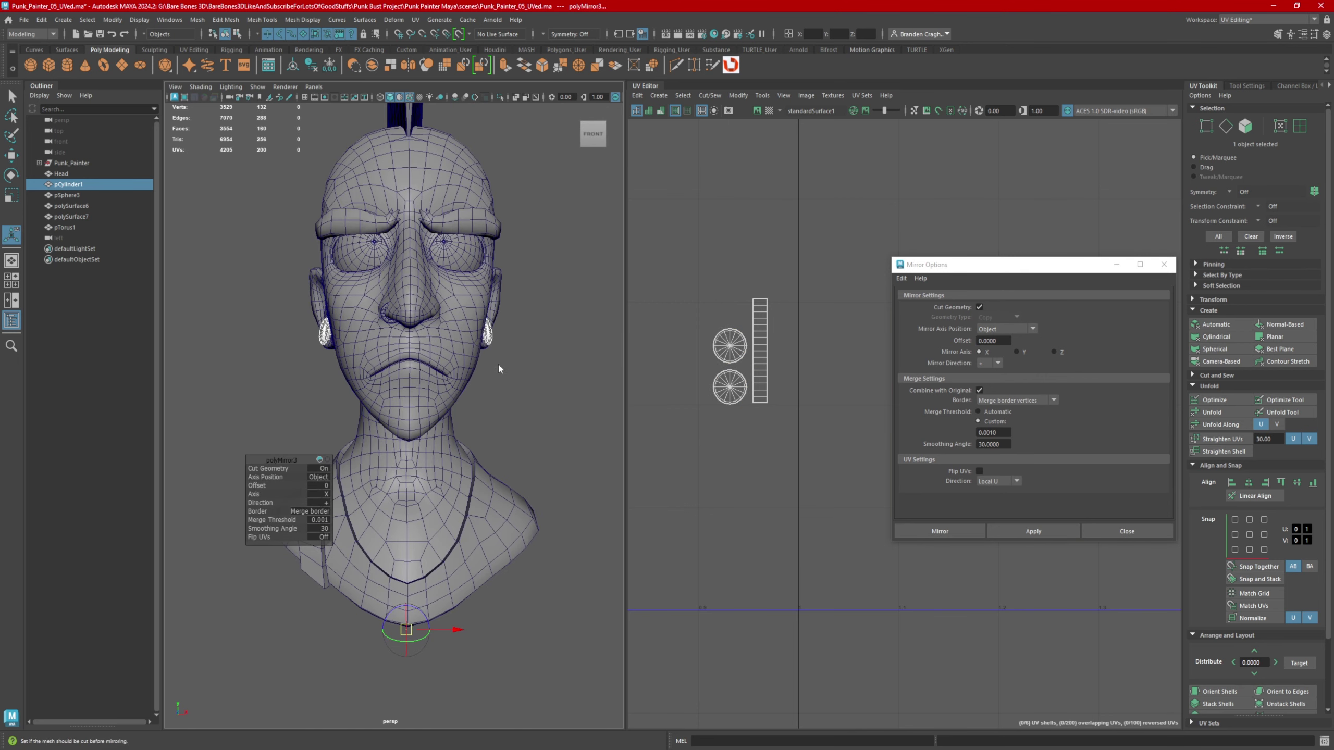
- Select the strap mesh on the shoulder and mirror it across its object X axis with the same settings
key(q)
alt+middle_drag(489, 482, 505, 443)
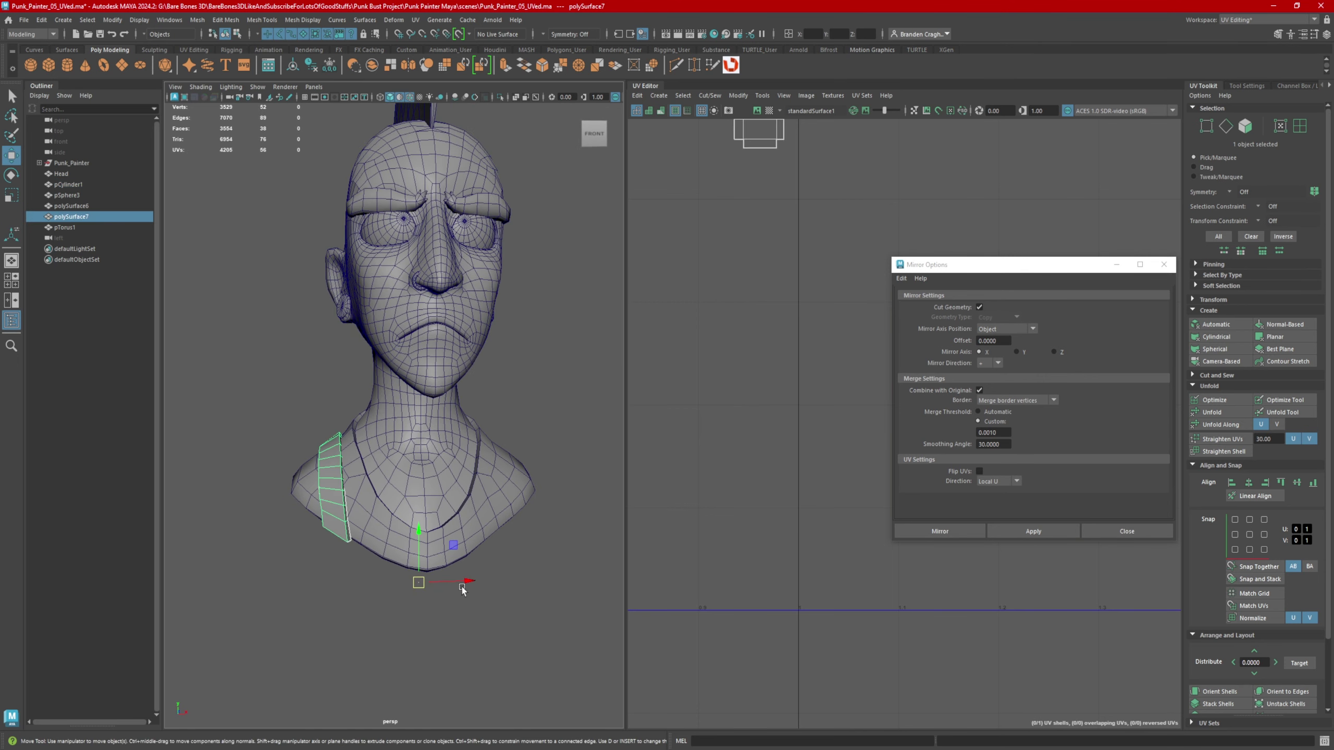
click(1032, 531)
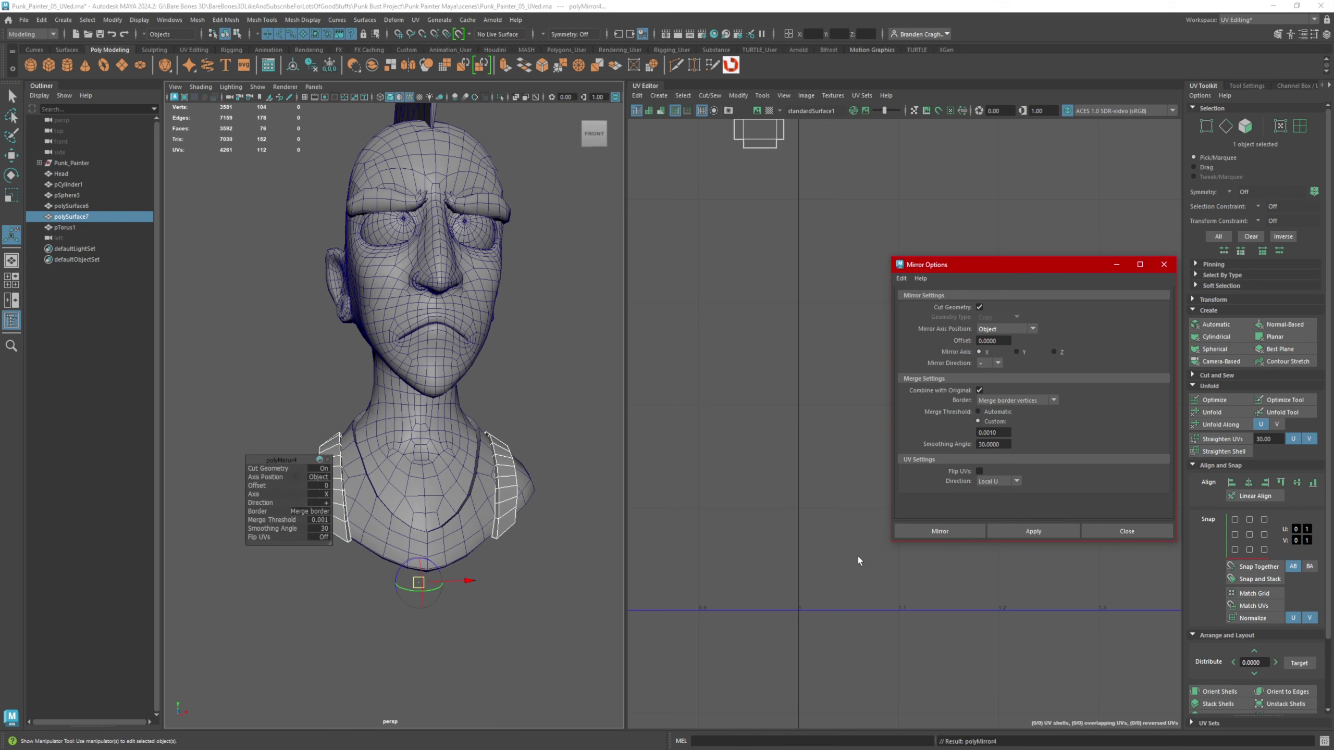
alt+drag(505, 546, 472, 543)
- Select all of the bust's meshes and close the Mirror Options
key(w)
right_drag(553, 427, 552, 426)
drag(249, 236, 483, 525)
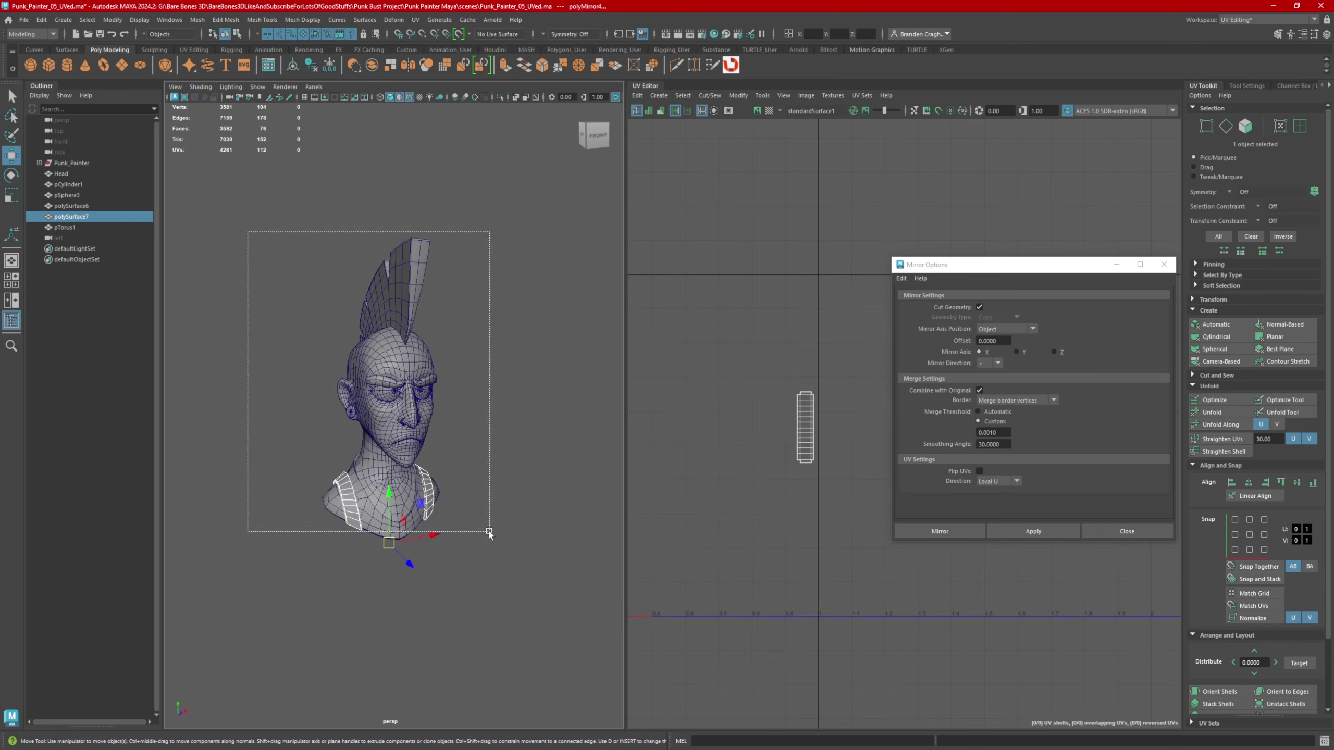
click(1164, 265)
- Move the diamond-shaped shell of the bust's underside out of the overlap to empty space above the UV tile
alt+right_drag(1066, 418, 922, 457)
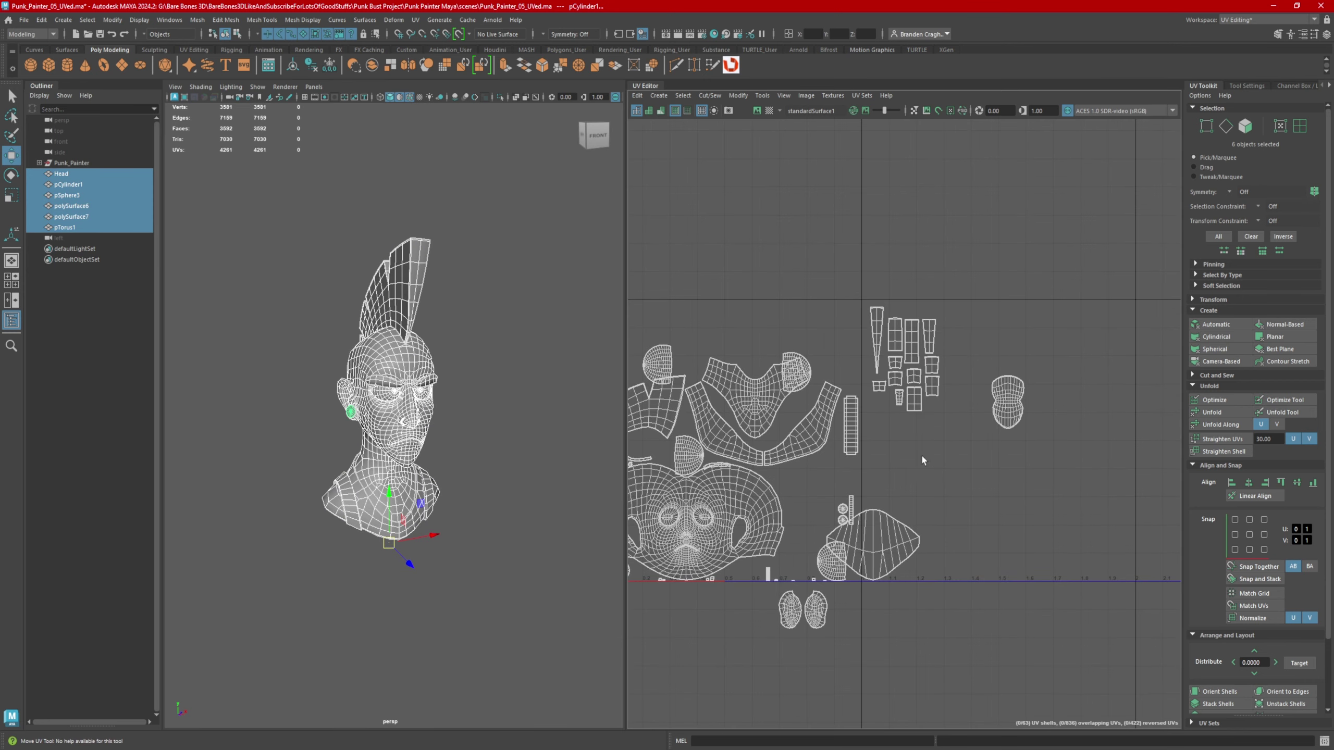
alt+middle_drag(815, 468, 916, 372)
alt+right_drag(992, 388, 1056, 467)
click(1030, 438)
drag(1027, 430, 876, 152)
alt+middle_drag(878, 171, 872, 246)
drag(870, 230, 777, 211)
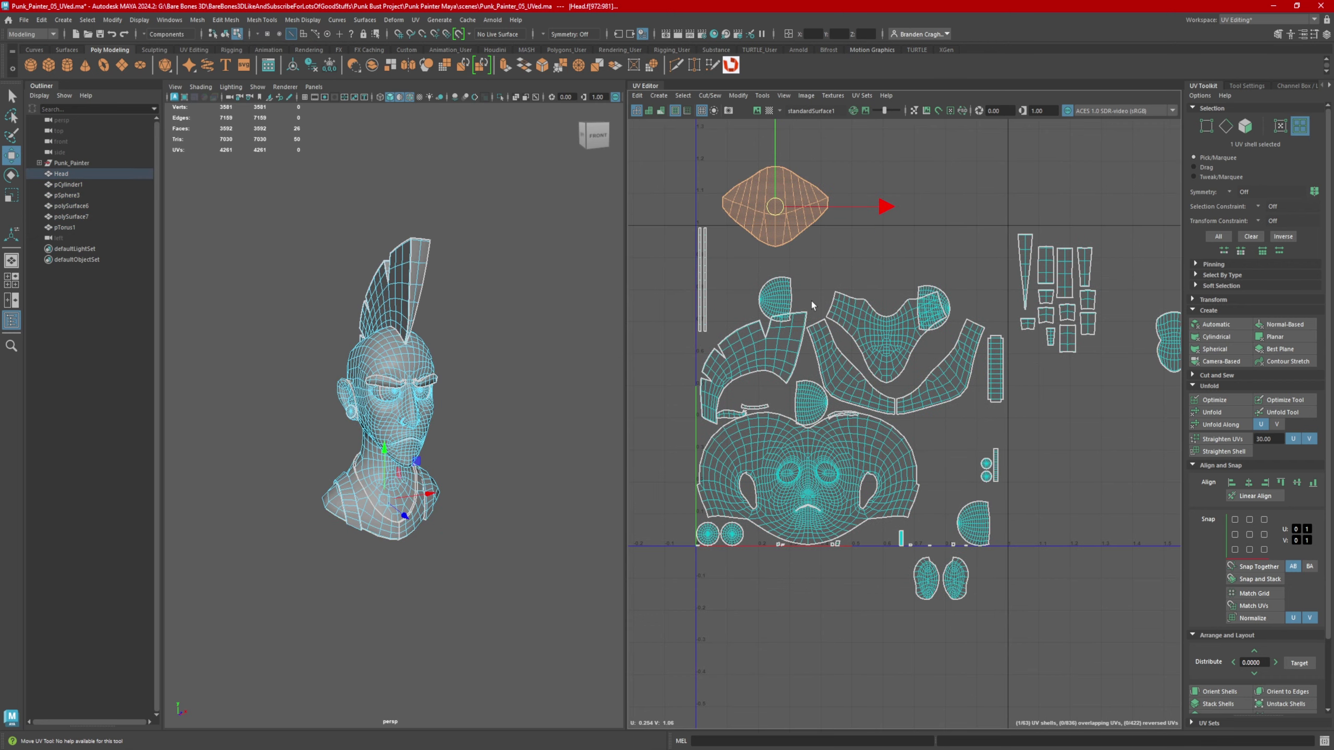
- Select one eyeball's front shell, switch to the eyeball object and isolate it framed in the viewport
alt+middle_drag(780, 436, 786, 361)
click(717, 463)
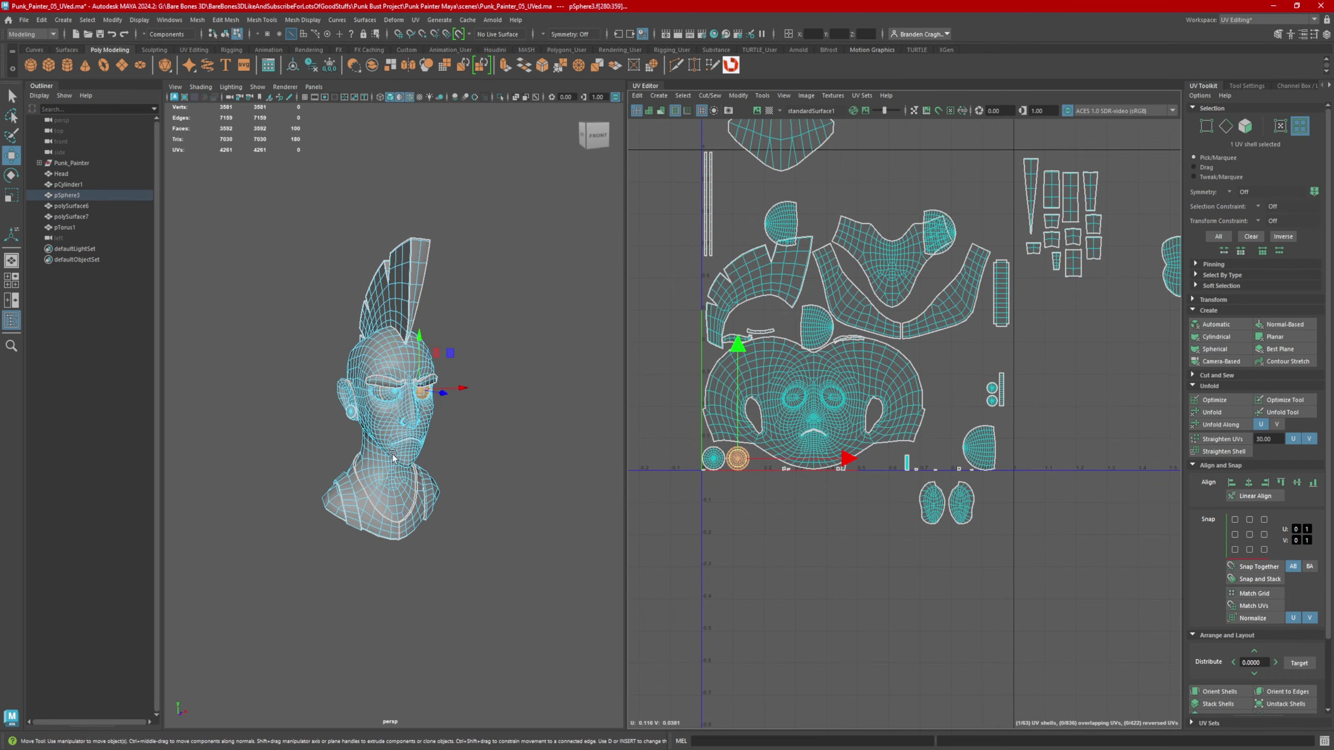
alt+right_drag(393, 458, 557, 467)
alt+drag(556, 467, 485, 476)
alt+drag(410, 424, 439, 420)
alt+right_drag(439, 420, 470, 373)
alt+middle_drag(470, 373, 511, 474)
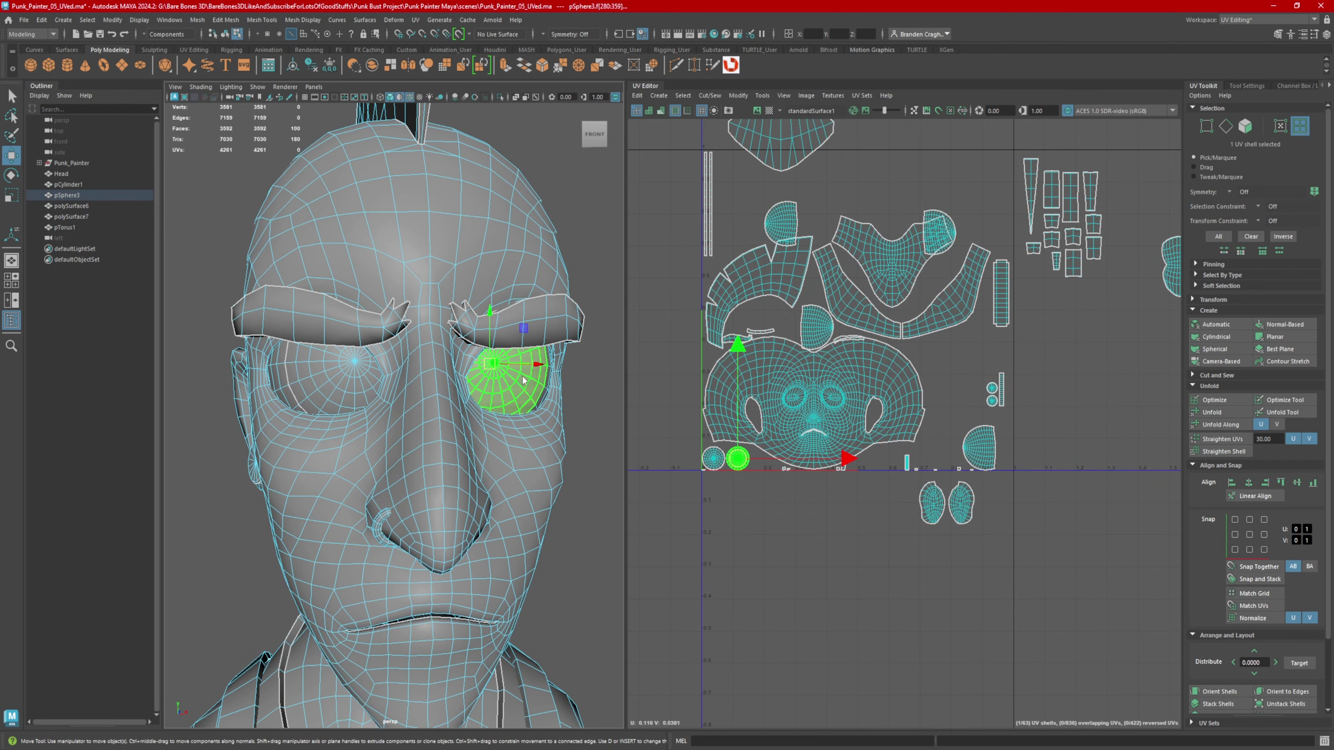
key(F8)
key(ctrl+1)
key(f)
- Select seam edges on the eyeballs to examine how they match the shells, and return to UV shell selection
key(F10)
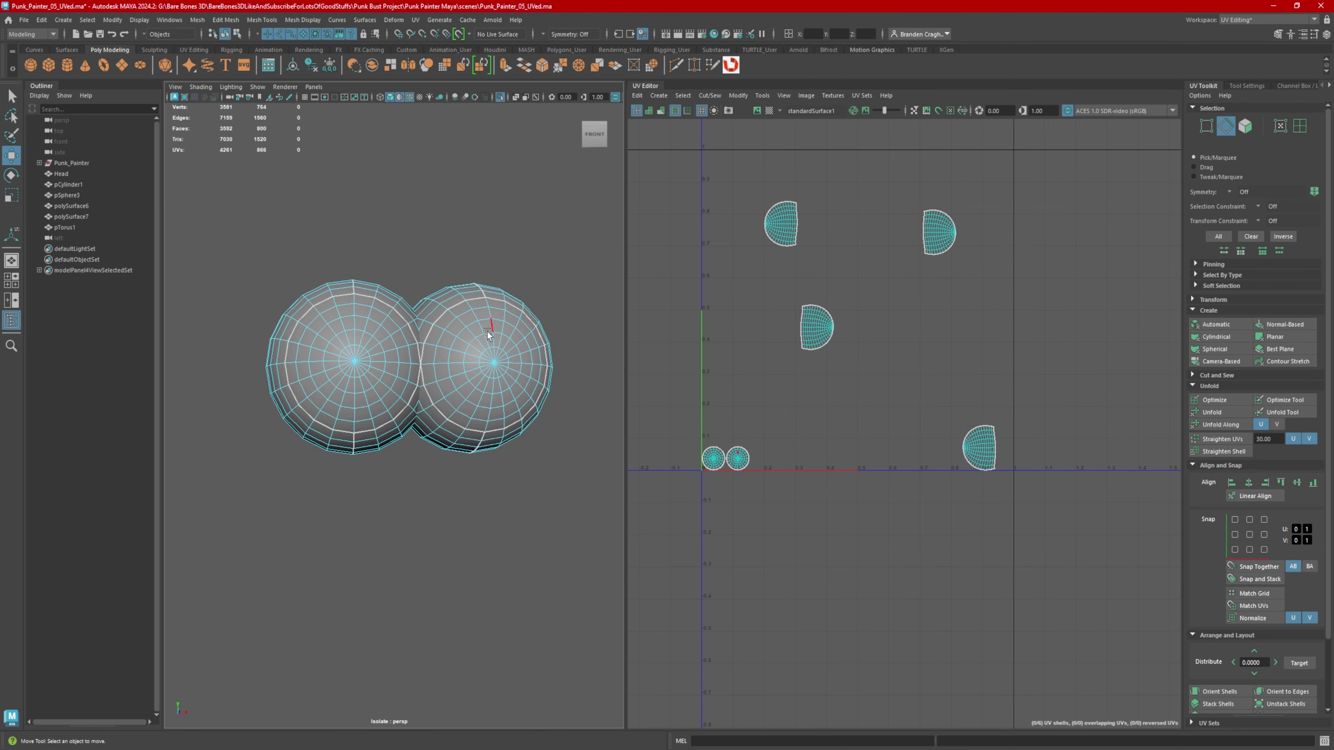
click(470, 305)
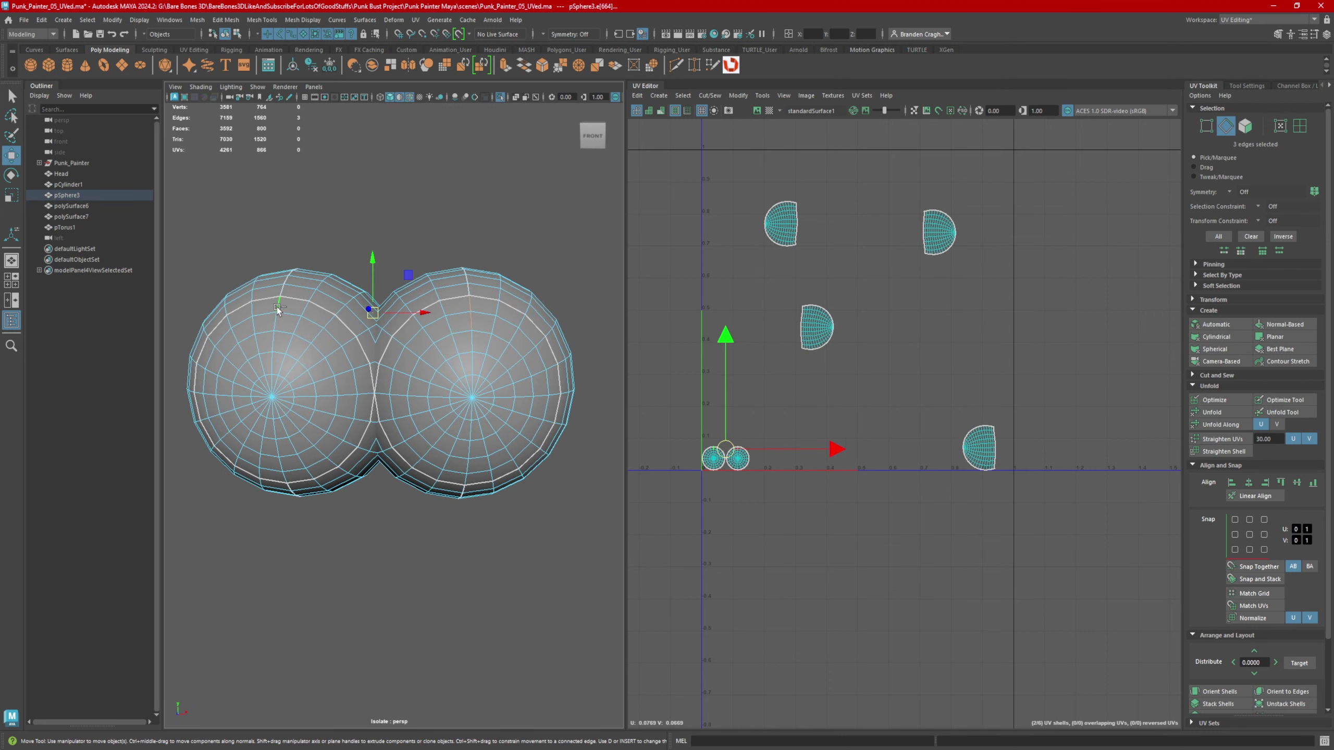
scroll(705, 439, up, 5)
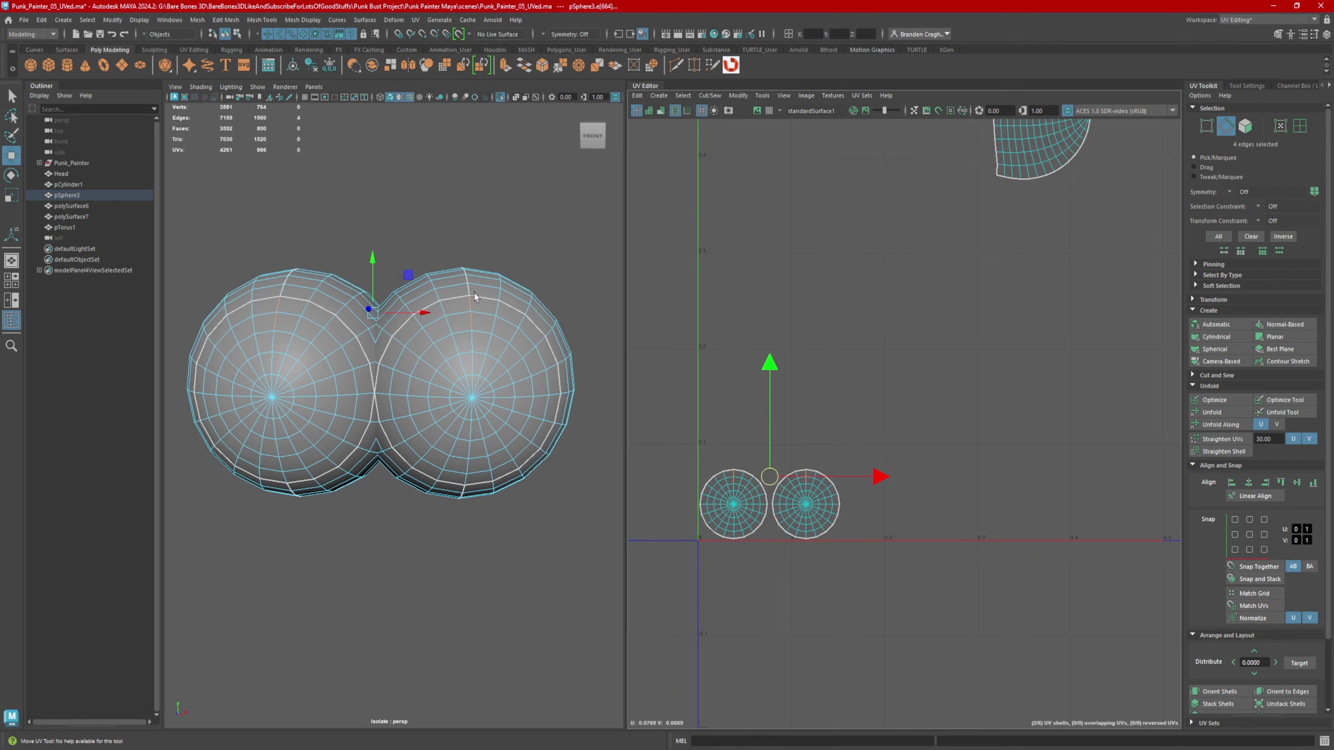
scroll(827, 462, down, 5)
right_drag(917, 427, 874, 412)
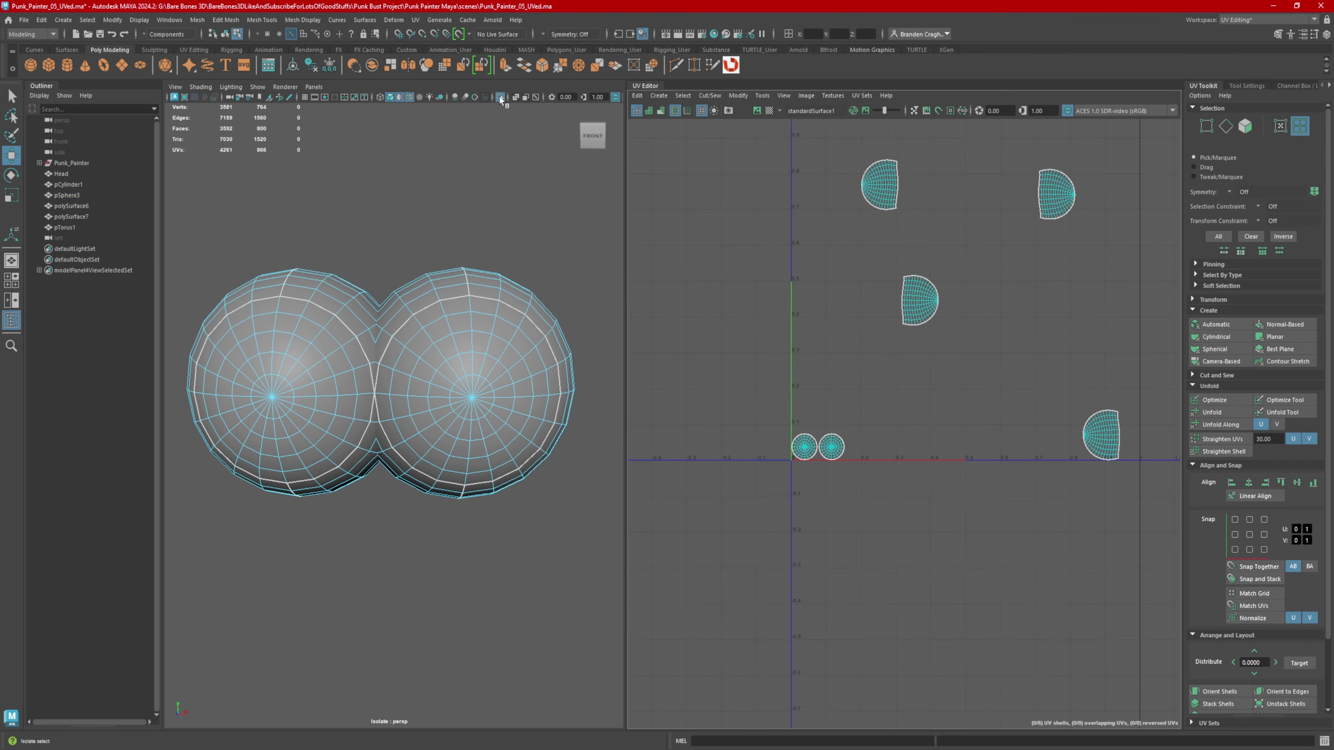
- End the isolation, select the upper two eyeball half shells and turn on X-ray display to see them in the head
click(501, 98)
scroll(807, 317, down, 2)
drag(776, 190, 926, 237)
click(515, 99)
scroll(527, 323, down, 5)
alt+drag(527, 323, 531, 326)
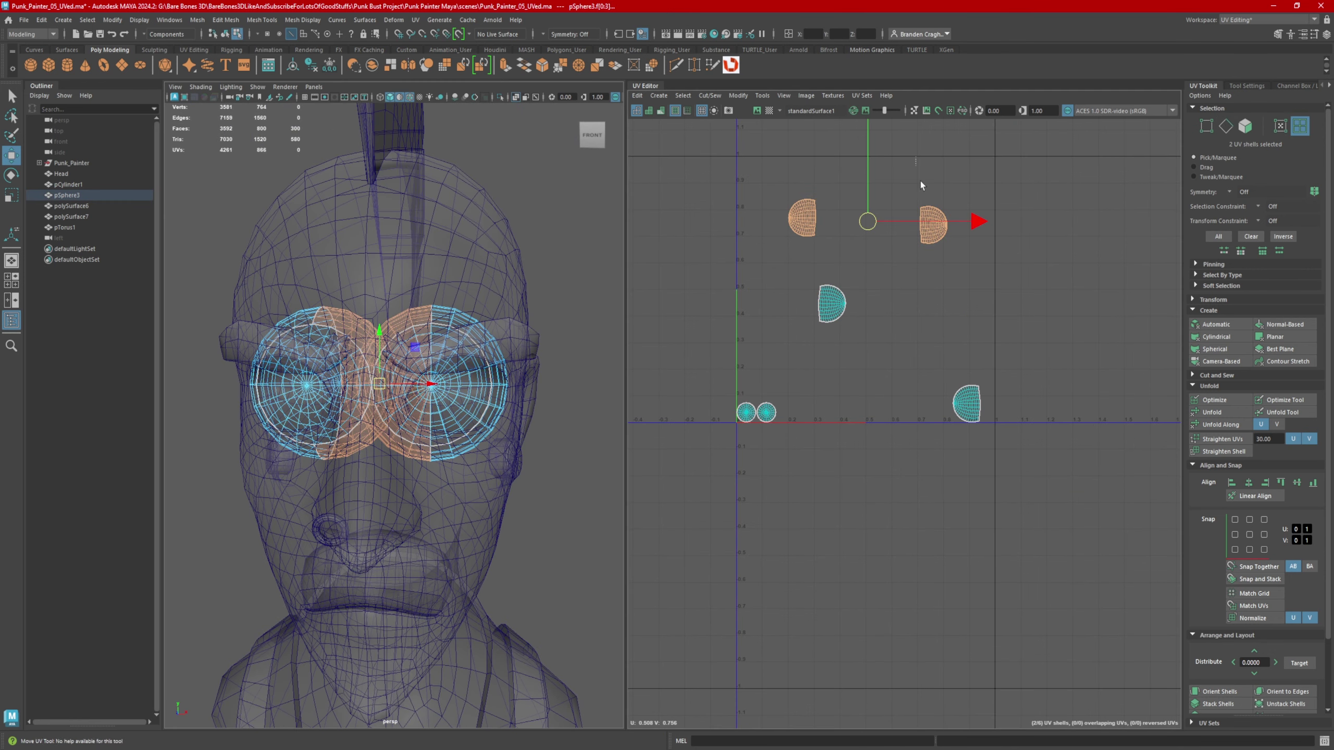
- Separate the four eyeball half shells into two groups and move each group to clear space
drag(920, 181, 972, 404)
drag(950, 315, 1025, 408)
drag(778, 184, 838, 310)
drag(816, 261, 836, 479)
alt+middle_drag(997, 401, 922, 321)
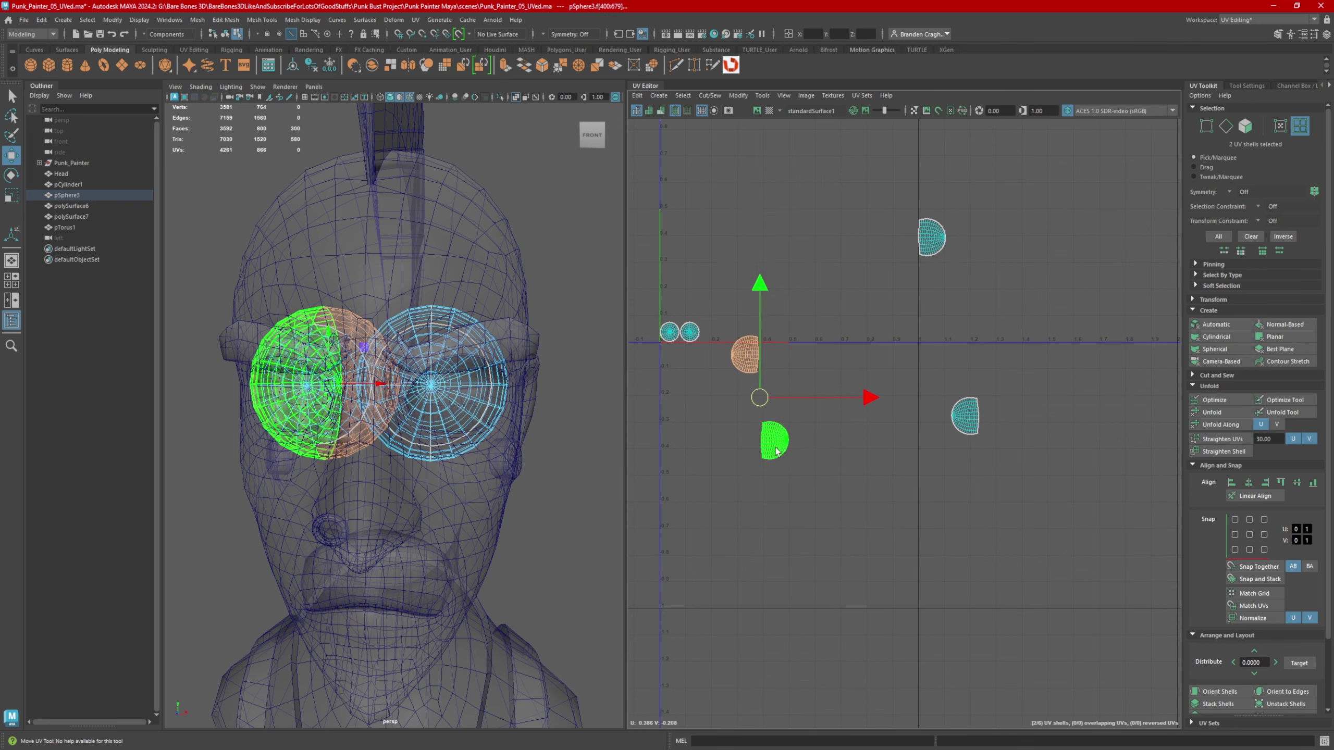
- Pair the half shells by eyeball, placing the matching halves side by side in one row
click(775, 441)
drag(775, 441, 781, 360)
shift+click(749, 356)
click(927, 243)
drag(931, 238, 867, 354)
shift+click(969, 417)
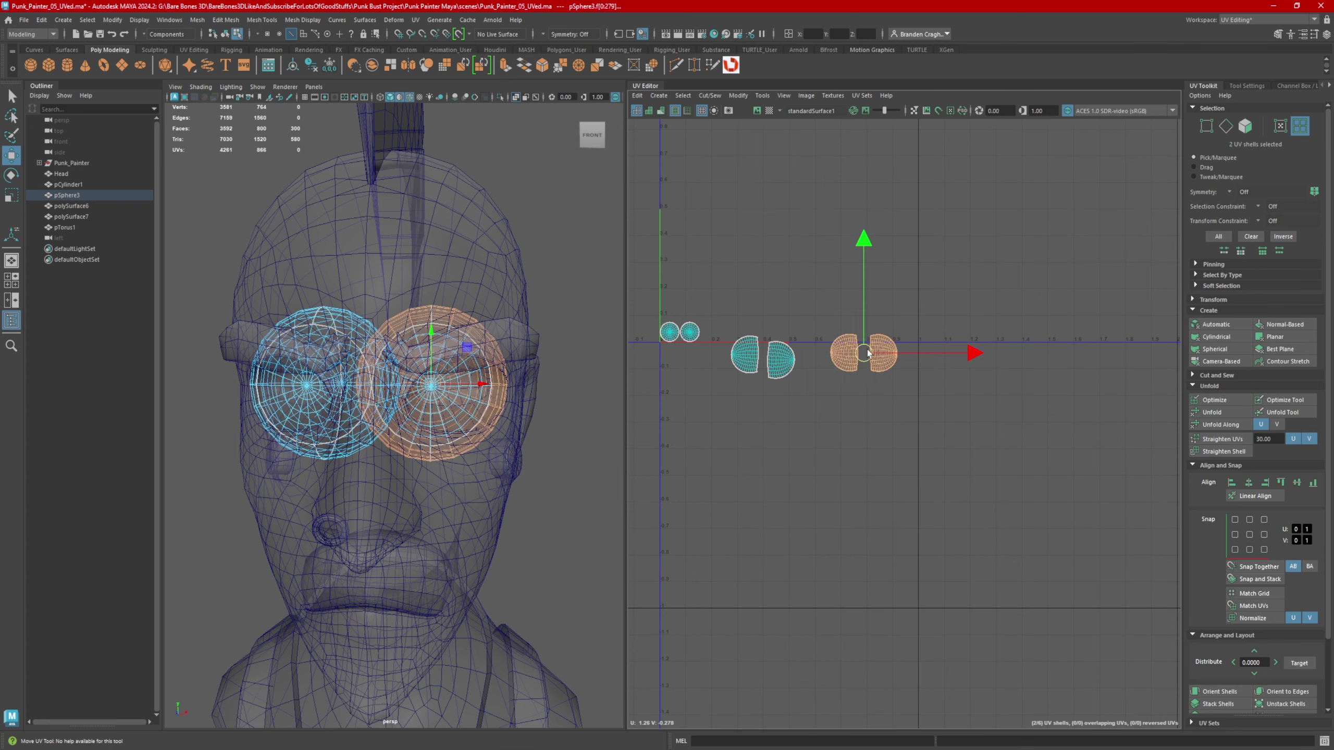
drag(935, 425, 937, 425)
- Tighten the spacing of the four eyeball half shells and move the row below the UV tile
scroll(997, 426, up, 3)
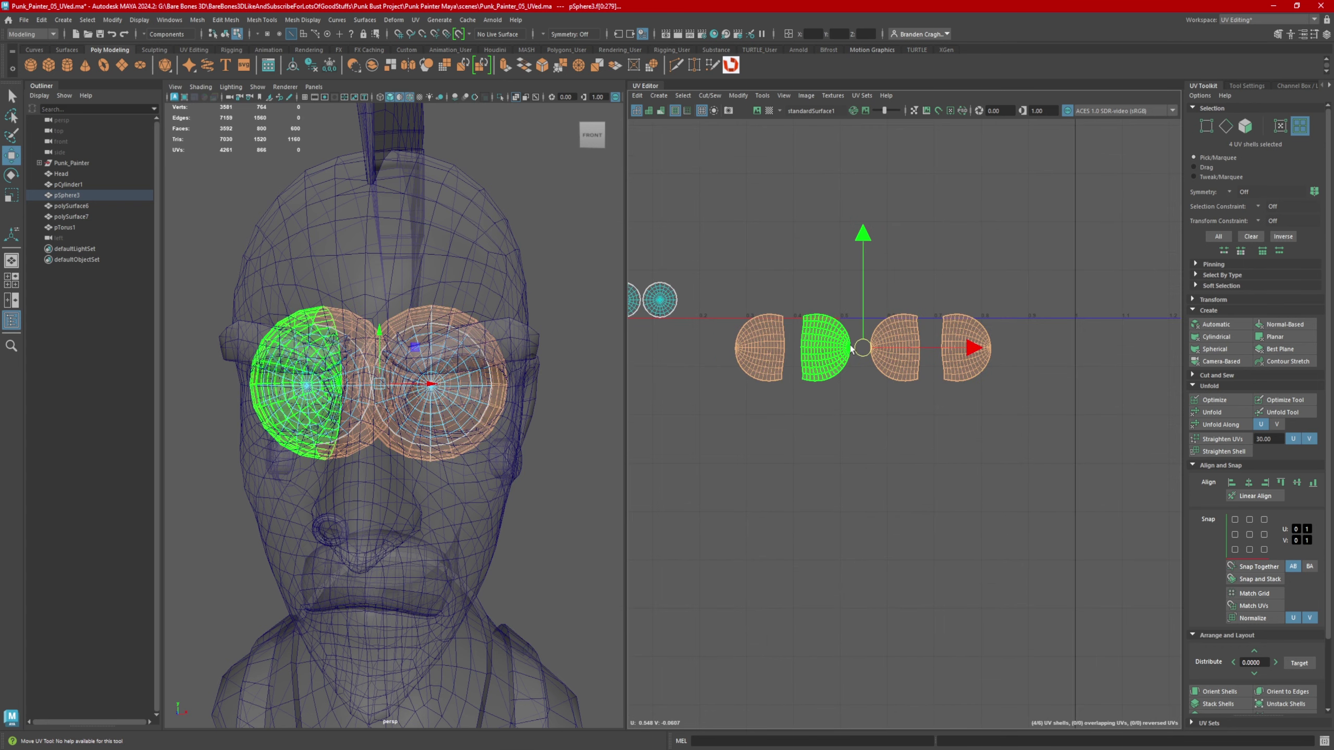
ctrl+click(760, 347)
drag(1007, 348, 1041, 354)
ctrl+click(819, 350)
ctrl+click(871, 351)
shift+click(876, 349)
drag(895, 347, 792, 267)
key(ctrl+z)
scroll(1008, 430, down, 3)
drag(1004, 428, 846, 426)
- Turn off X-ray display and return the eyeballs to object selection
scroll(546, 221, down, 3)
click(515, 98)
scroll(473, 294, down, 3)
alt+drag(447, 294, 488, 306)
right_drag(487, 306, 531, 292)
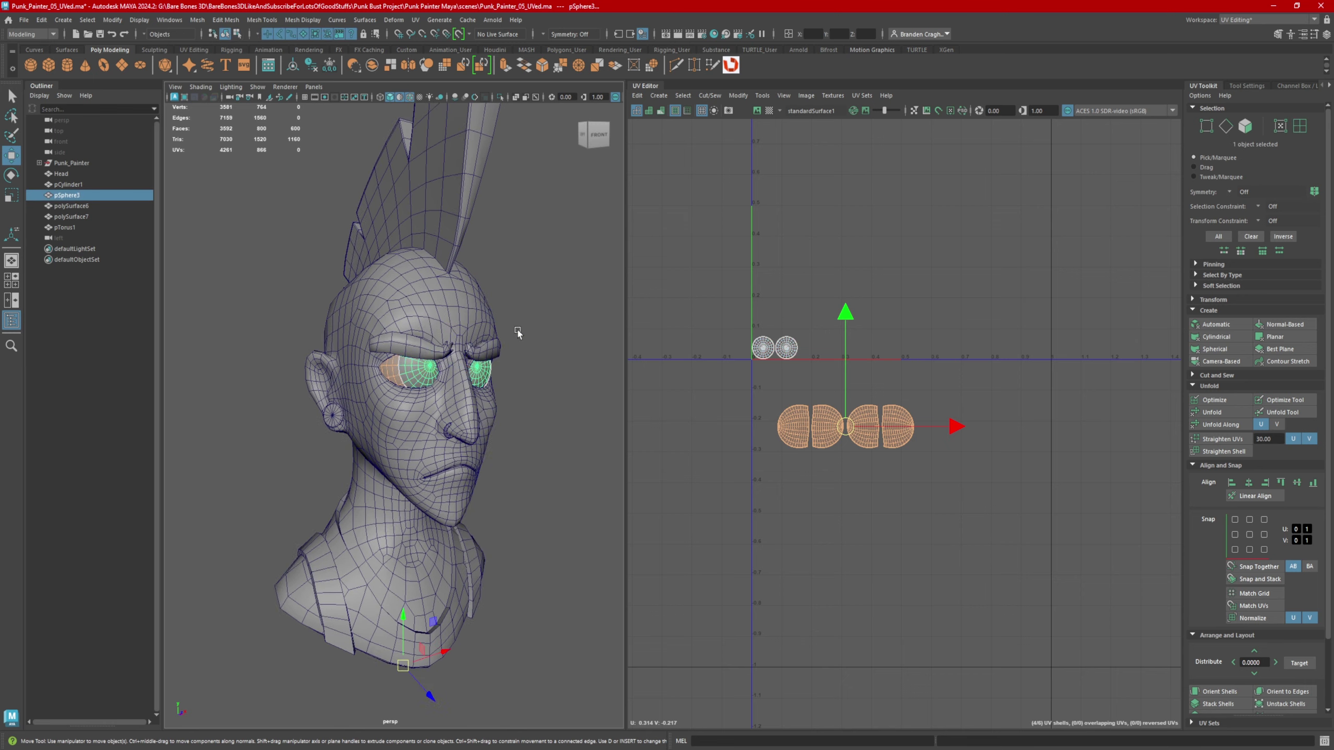
- Select all six of the bust's meshes so their shells show together in the UV layout
alt+drag(517, 330, 467, 336)
click(541, 391)
click(455, 340)
right_drag(457, 339, 504, 324)
scroll(378, 263, down, 5)
drag(327, 210, 506, 499)
alt+middle_drag(905, 320, 877, 463)
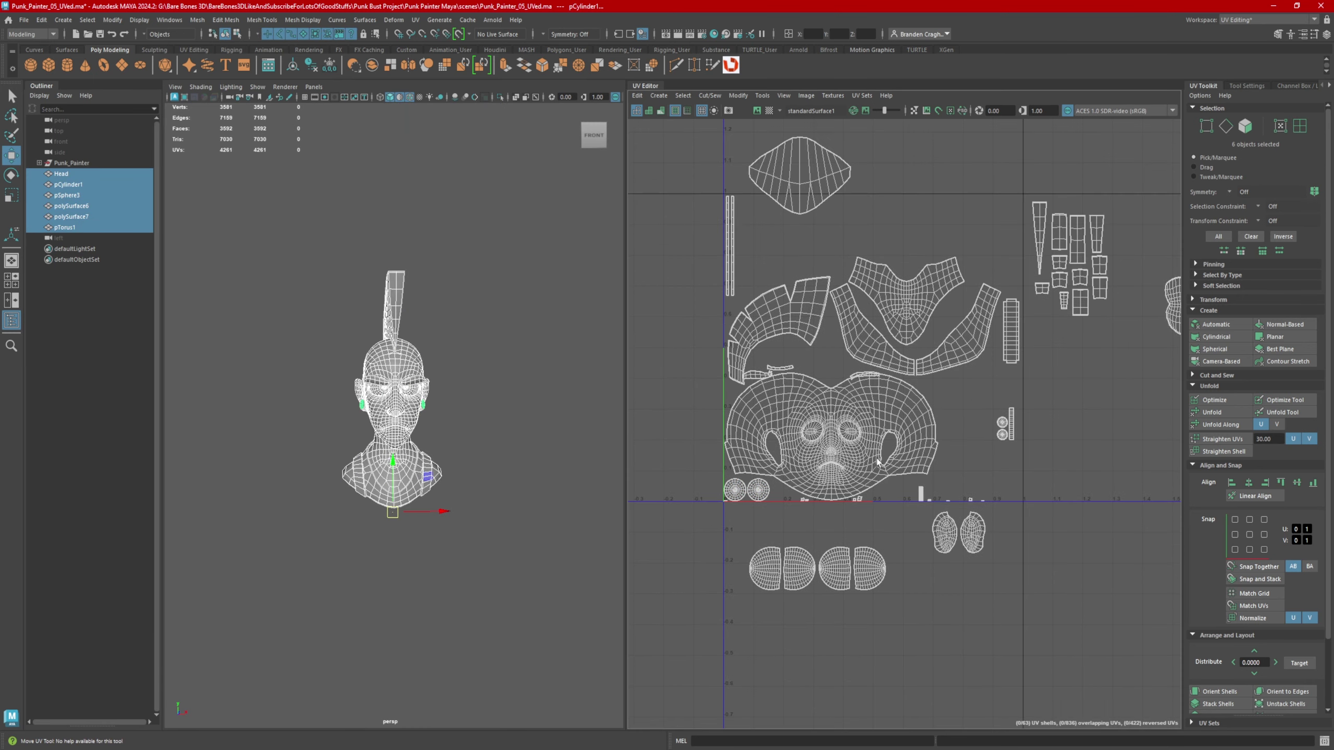
- Switch to UV shell selection and move the main eyebrow shells into the gap between the mohawk and head shells
alt+drag(436, 532, 476, 539)
alt+middle_drag(942, 323, 982, 336)
alt+right_drag(982, 336, 1000, 393)
right_drag(934, 368, 972, 336)
drag(765, 324, 781, 336)
scroll(399, 399, up, 4)
drag(772, 331, 824, 293)
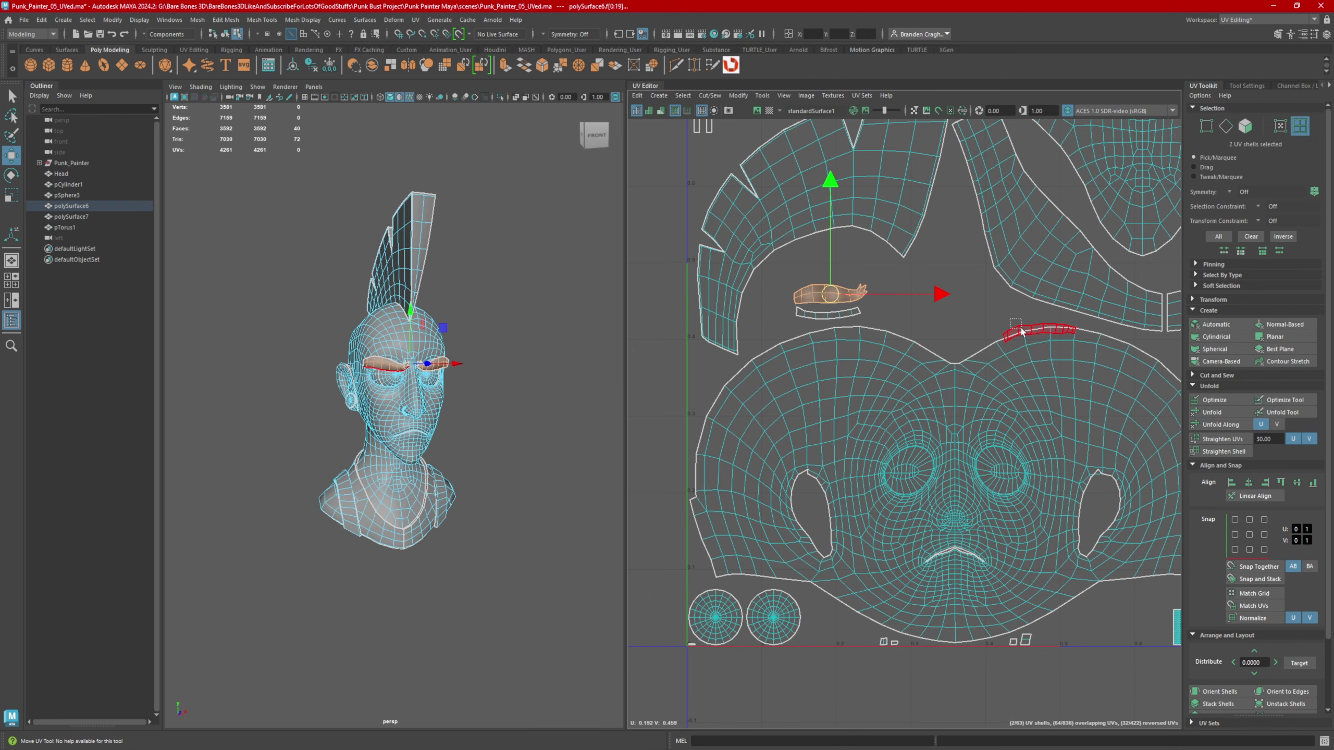
- Gather the long eyebrow shells and move them outside the UV tile beside the ear plug shells
drag(773, 256, 887, 327)
alt+right_drag(887, 326, 819, 336)
drag(745, 349, 1171, 315)
alt+middle_drag(1171, 315, 992, 336)
alt+right_drag(997, 337, 950, 341)
drag(1040, 375, 1030, 491)
drag(969, 287, 1016, 367)
drag(987, 321, 1104, 365)
- Move the tiny eyebrow shells from the head shell's lower edge to just below the eyebrow cluster
alt+right_drag(735, 404, 777, 400)
alt+middle_drag(778, 400, 867, 370)
drag(725, 355, 759, 379)
drag(742, 367, 1083, 373)
alt+middle_drag(1082, 373, 909, 370)
drag(908, 368, 1052, 328)
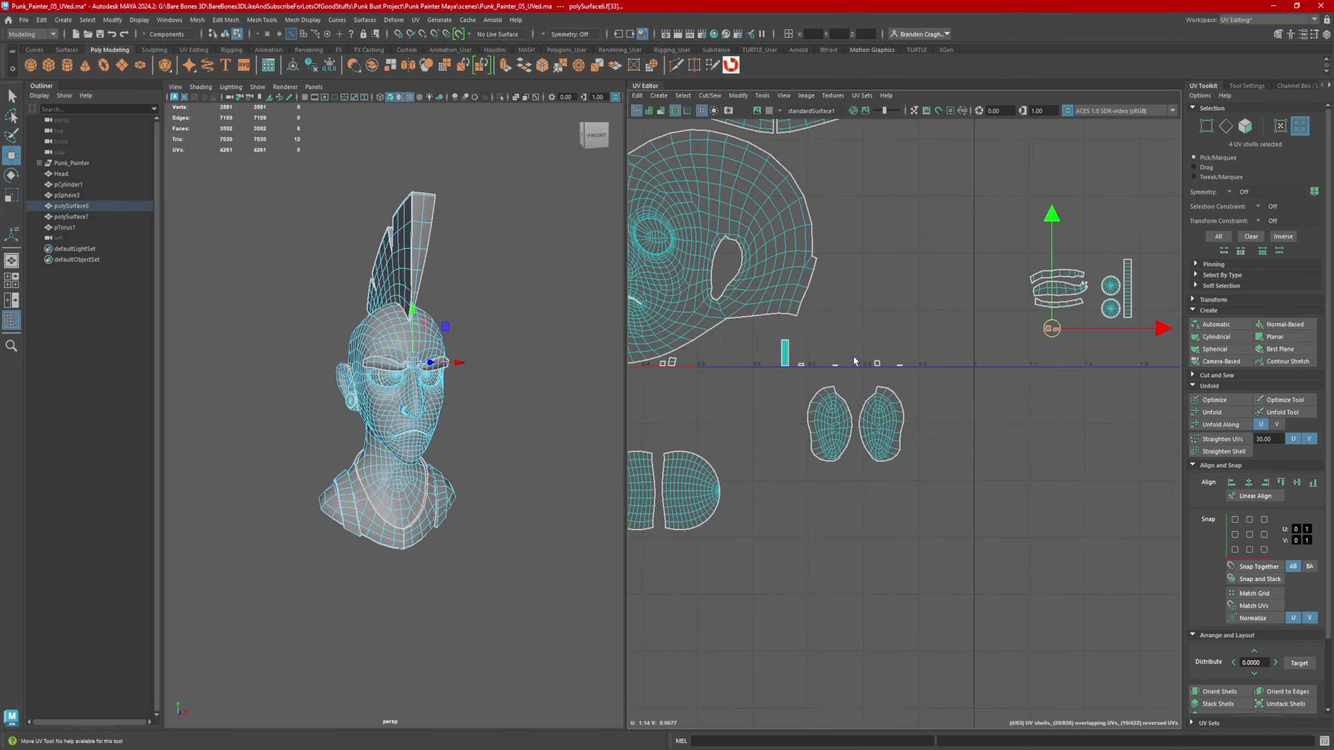
- Select the remaining small shells along the tile's lower edge and move them to the small-parts cluster outside the tile
drag(771, 333, 811, 375)
drag(793, 352, 846, 374)
drag(822, 354, 913, 374)
drag(868, 353, 1036, 344)
alt+right_drag(1050, 360, 865, 377)
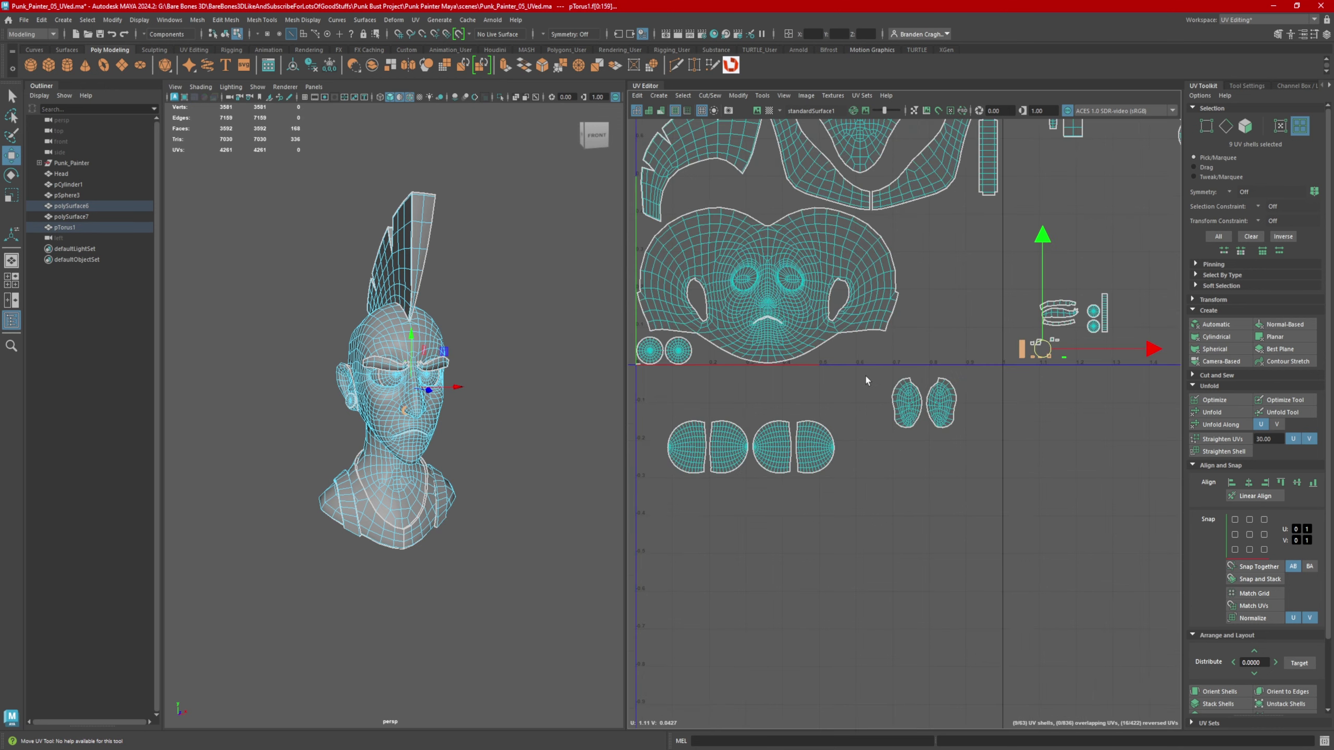
- Select the diamond-shaped shell above the tile and check where it lies on the bust
alt+middle_drag(865, 376, 908, 523)
alt+right_drag(966, 354, 887, 315)
alt+middle_drag(887, 316, 835, 352)
click(776, 256)
alt+drag(556, 447, 503, 453)
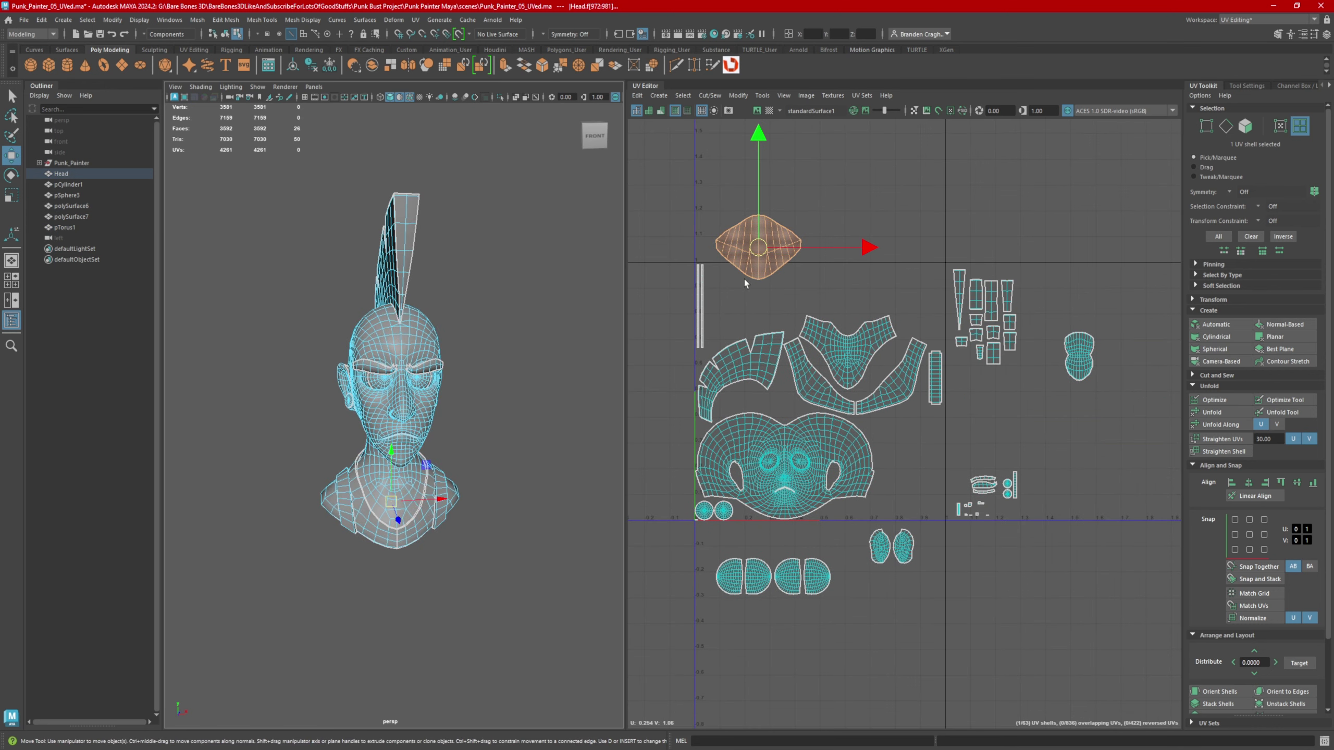
alt+drag(404, 470, 677, 486)
alt+drag(554, 482, 368, 472)
- Scale down the underside shell and move it into the gap above the mohawk shell, beside the long narrow strips
alt+middle_drag(773, 274, 795, 299)
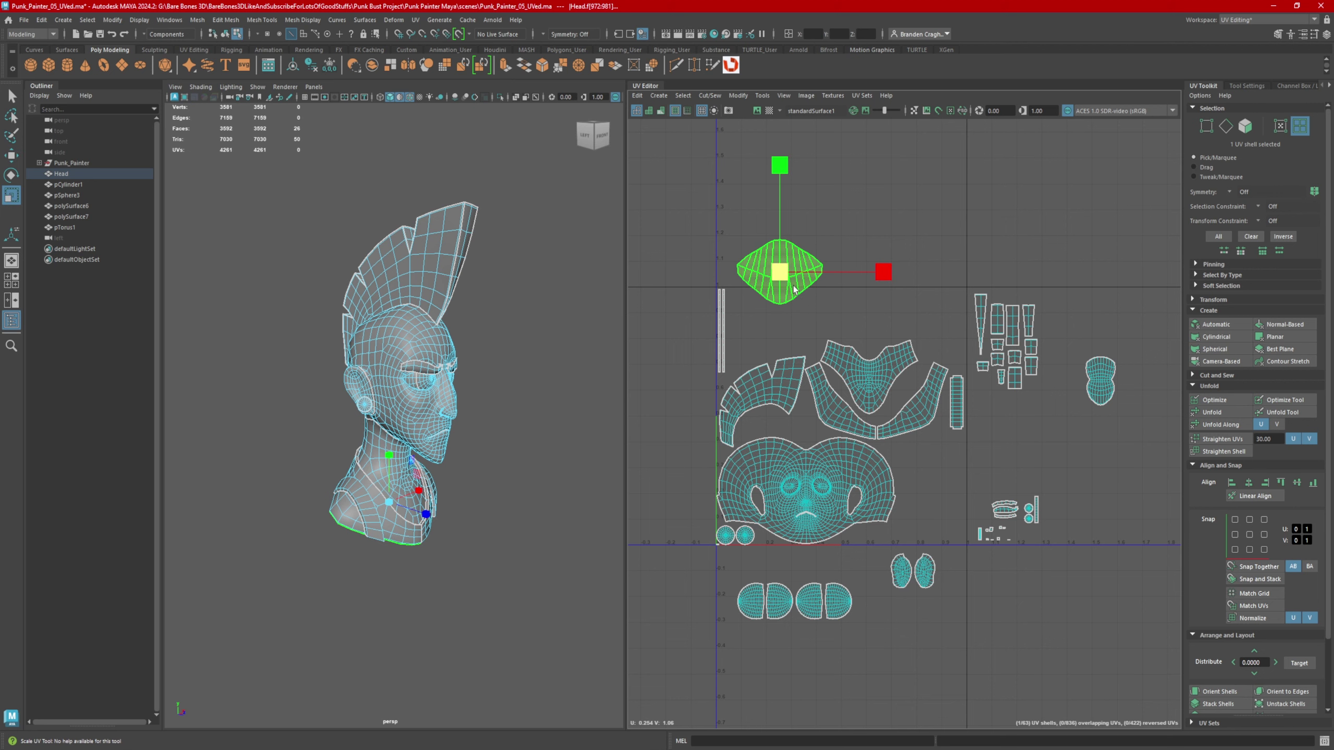
alt+middle_drag(908, 346, 906, 317)
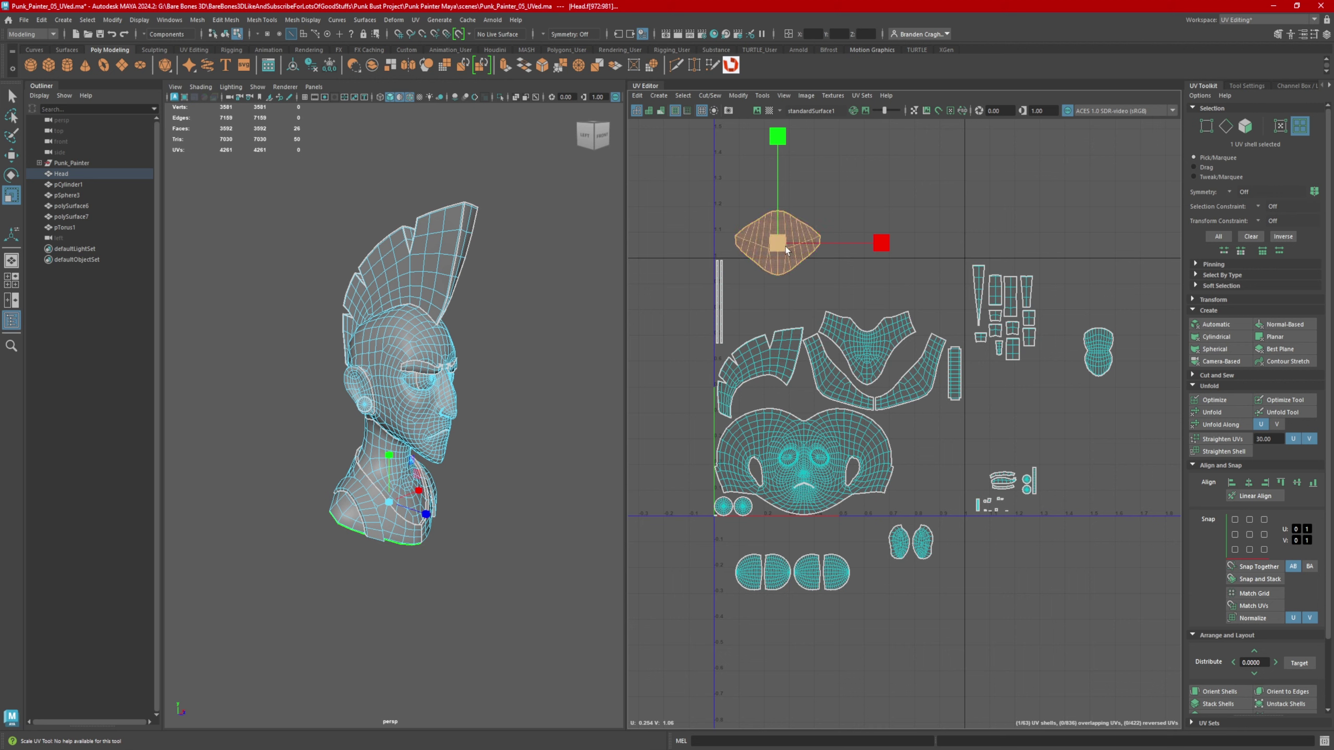
drag(779, 243, 764, 307)
key(w)
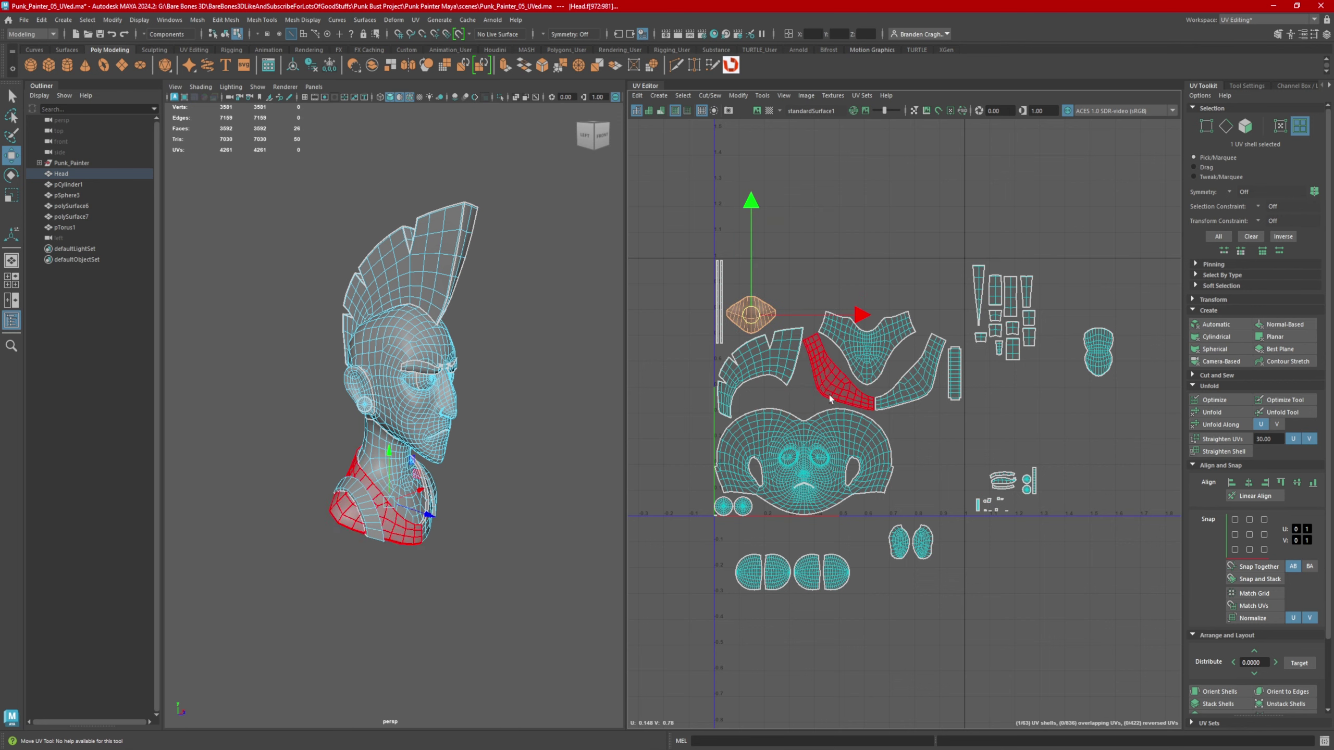
alt+middle_drag(915, 469, 898, 367)
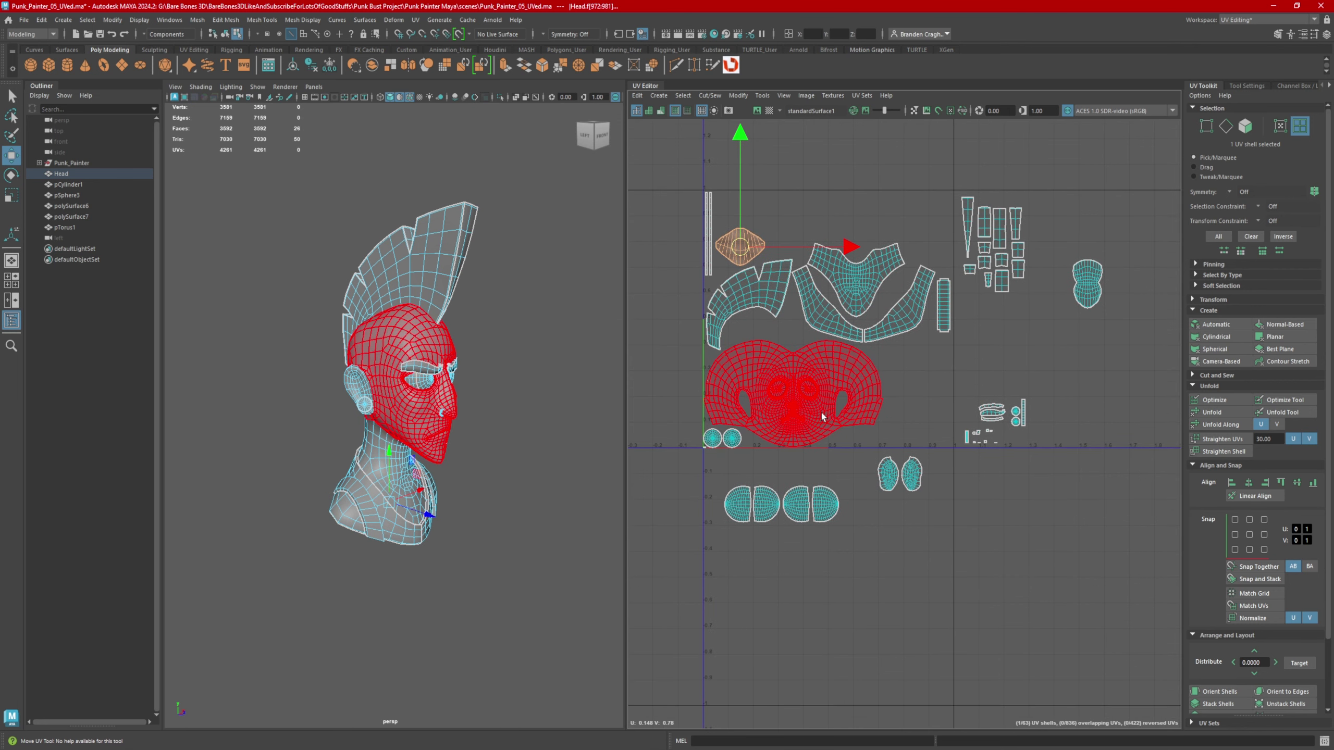
- Move the two round eyeball shells from the tile's lower corner to the area above the mohawk shell, beside the diamond-shaped shell
scroll(677, 444, up, 6)
click(772, 439)
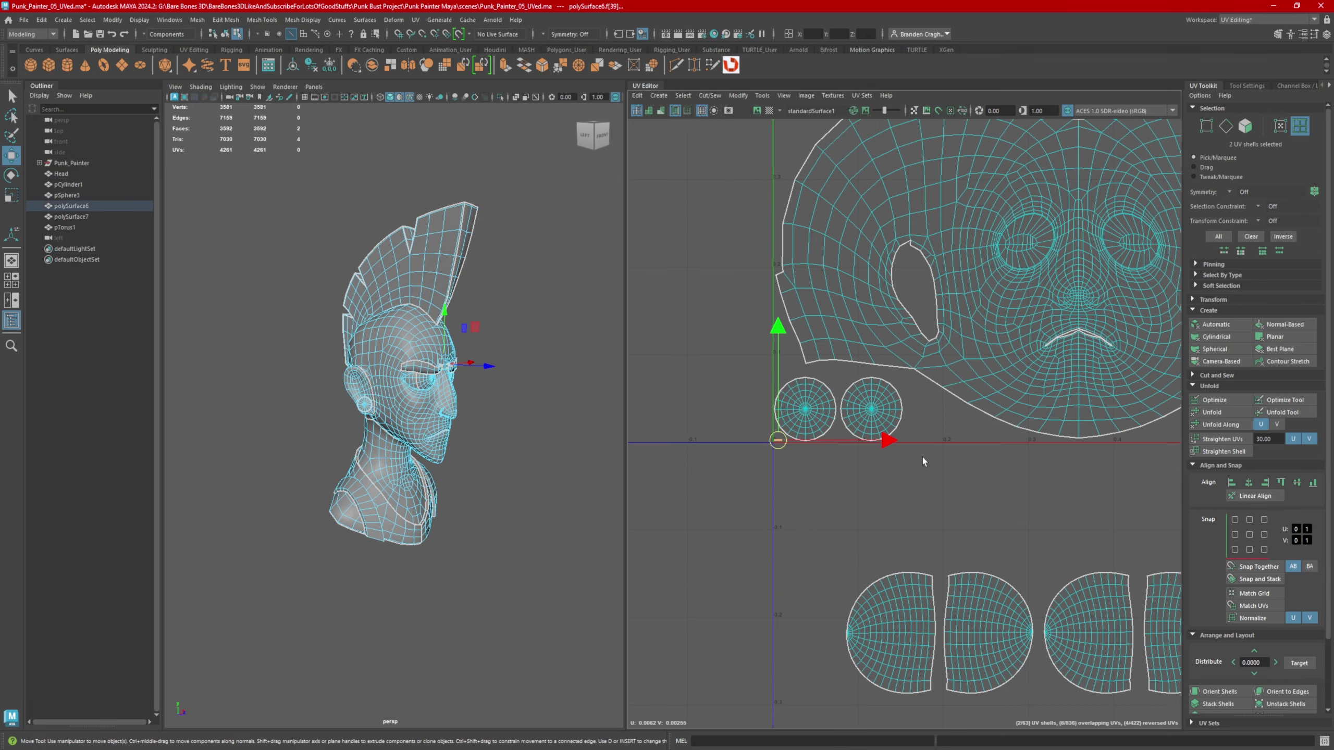
scroll(923, 456, down, 6)
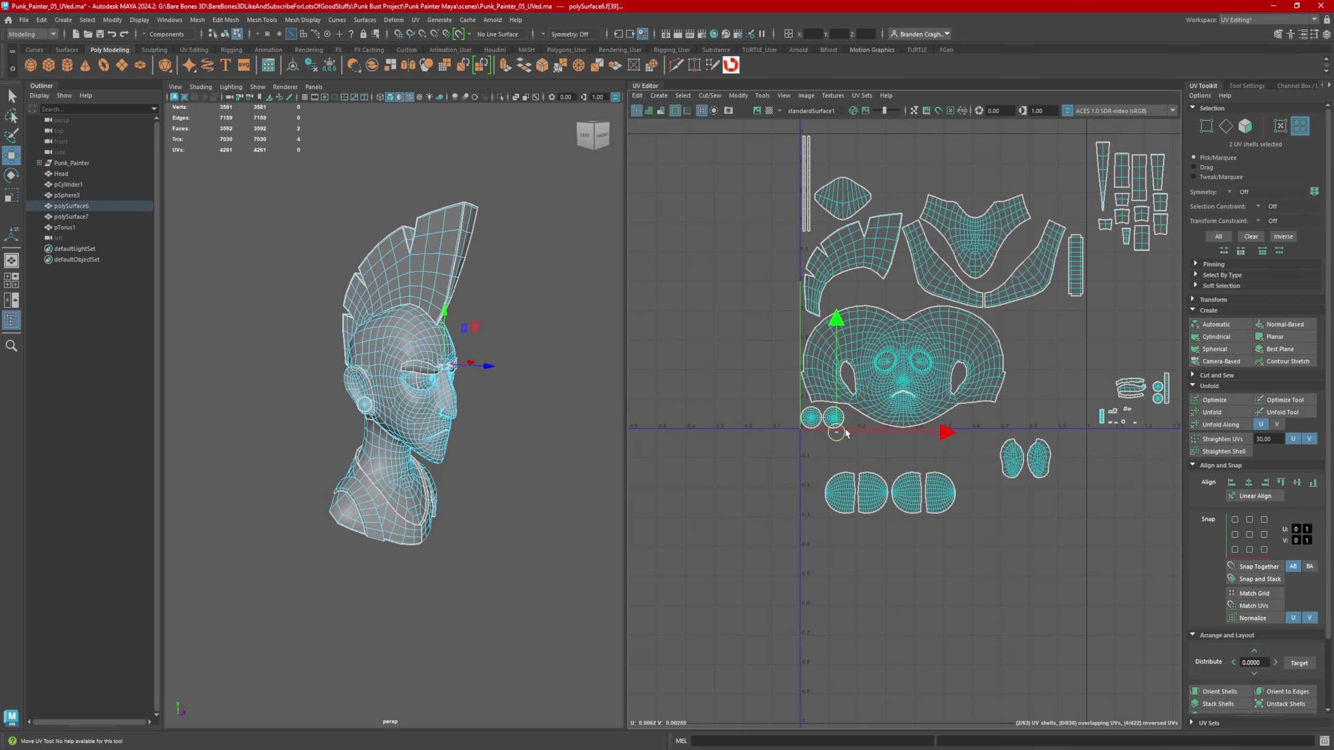
click(817, 426)
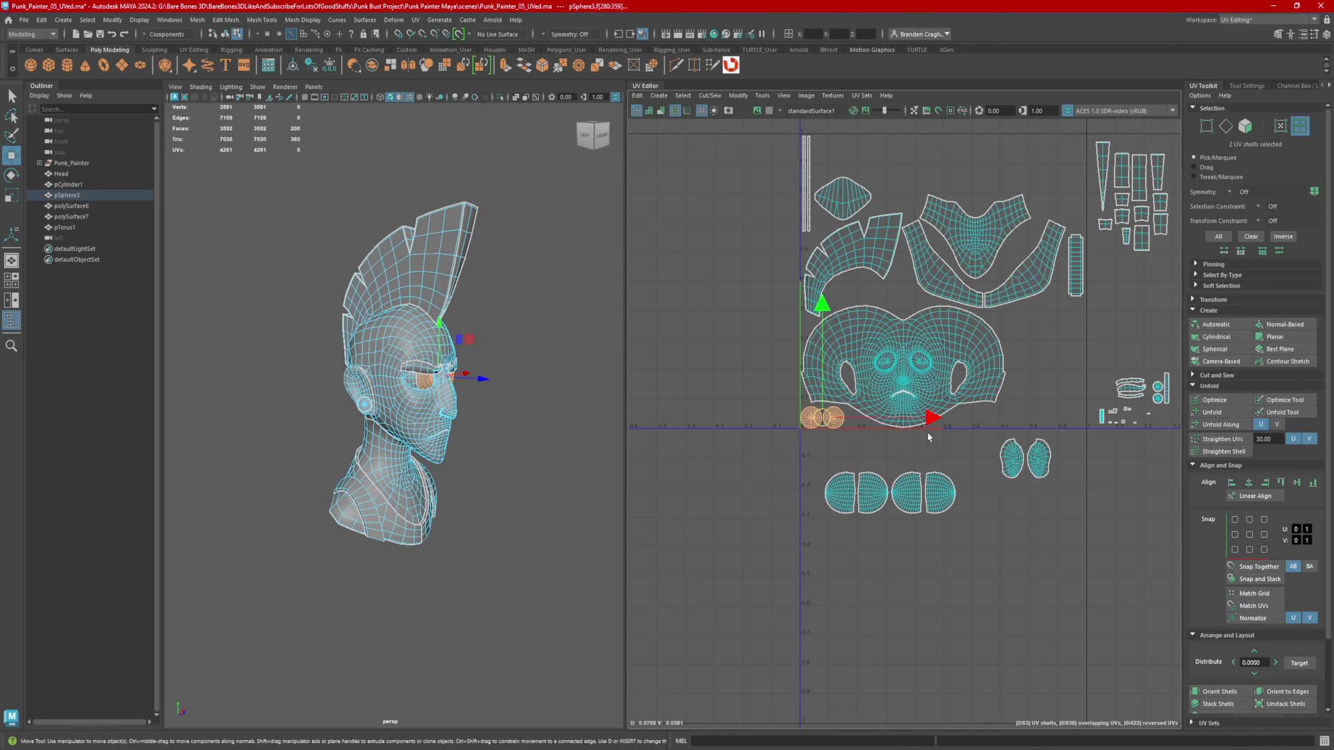
alt+middle_drag(817, 427, 740, 427)
alt+middle_drag(825, 190, 782, 265)
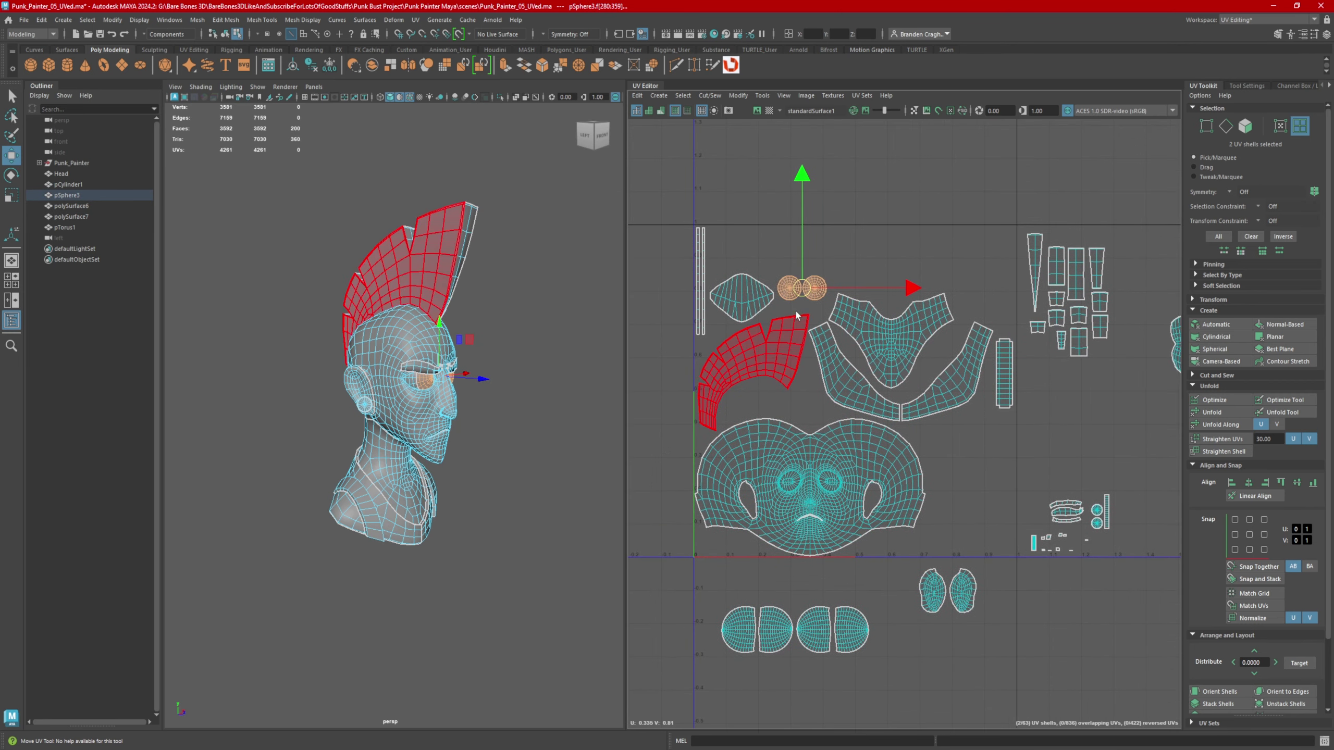
- Enlarge the two round eyeball shells and place them at the tile's upper edge, beside the long narrow strips
scroll(761, 256, up, 2)
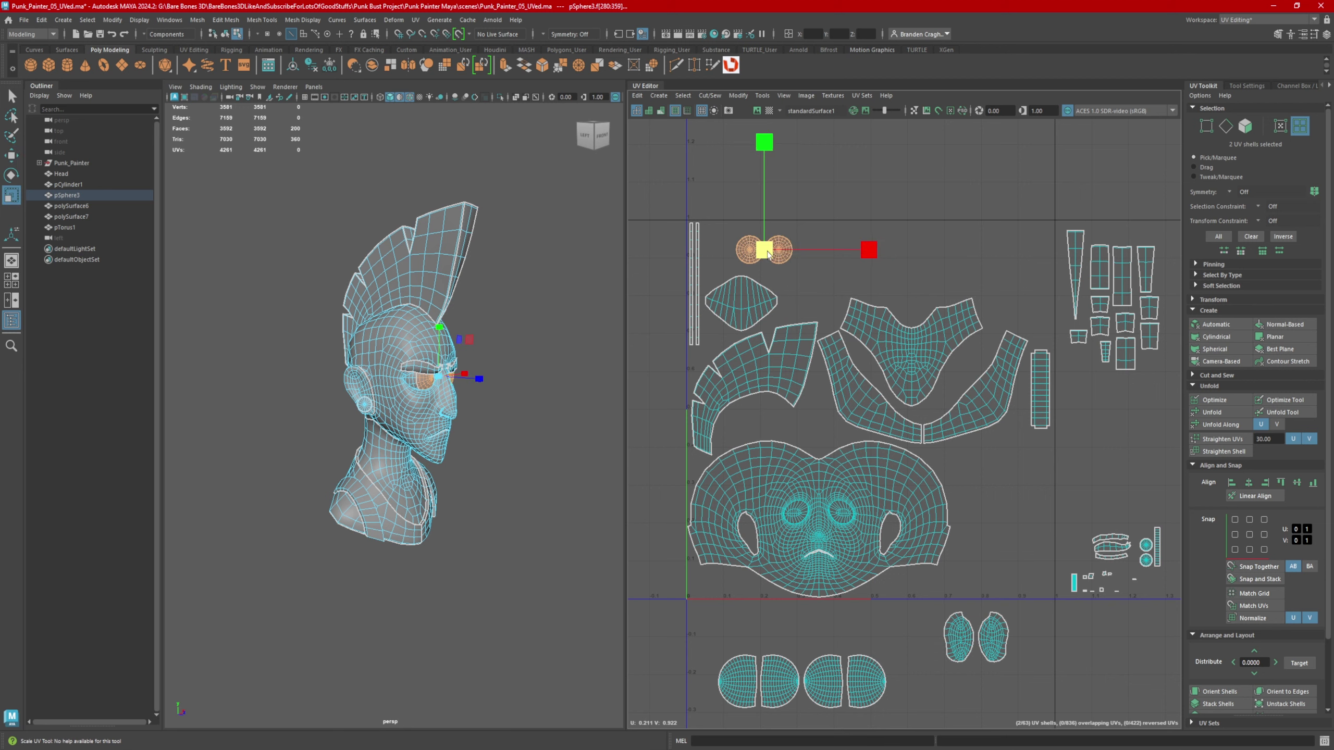
mouse_move(767, 251)
mouse_down()
mouse_move(811, 255)
mouse_move(741, 247)
mouse_up()
key(w)
scroll(856, 321, down, 2)
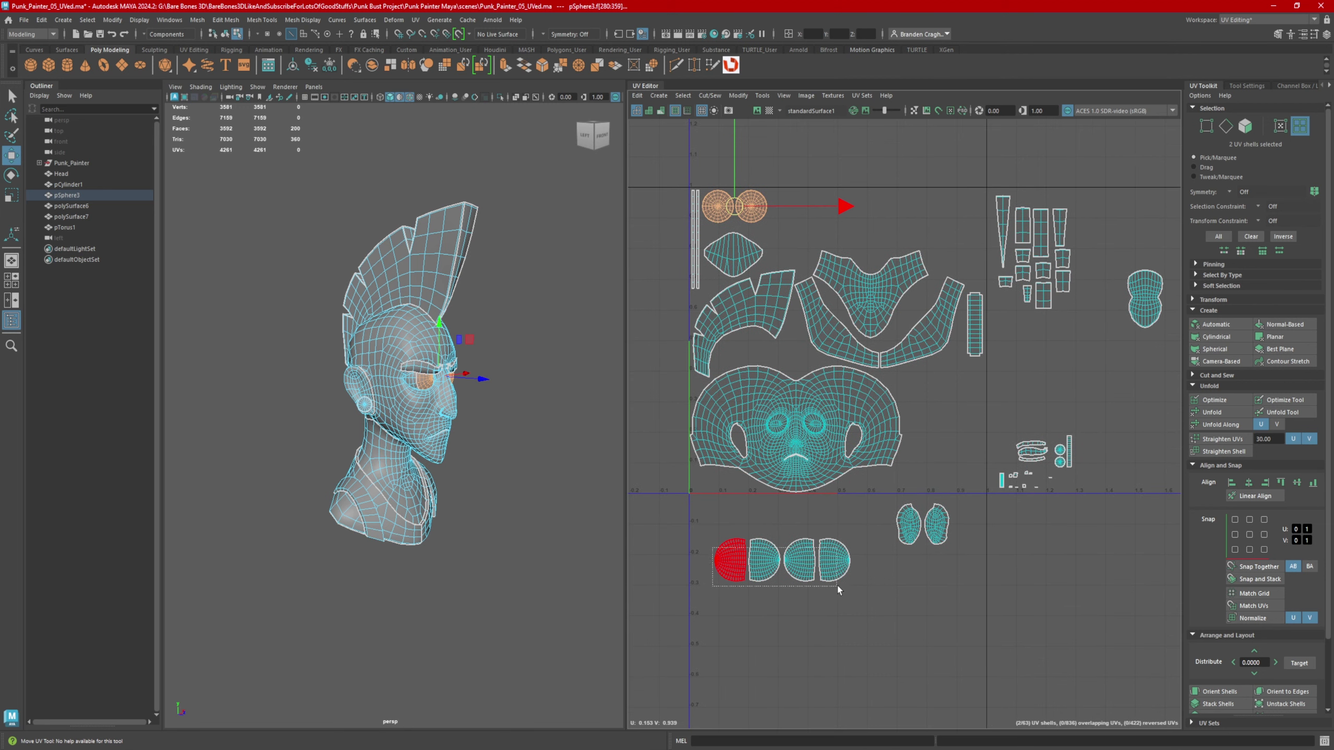
- Move the four half-round shells up beside the round eyeball shells and shift the ribbed strap shells outside the tile
drag(838, 585, 840, 211)
alt+middle_drag(977, 386, 912, 395)
drag(925, 375, 904, 347)
drag(910, 336, 984, 393)
- Move the waisted head shell from outside the tile to the lower corner beside the small-parts cluster
alt+middle_drag(984, 393, 1038, 398)
alt+middle_drag(894, 332, 812, 330)
click(1054, 316)
drag(1055, 317, 867, 401)
alt+middle_drag(868, 400, 943, 378)
drag(943, 378, 952, 450)
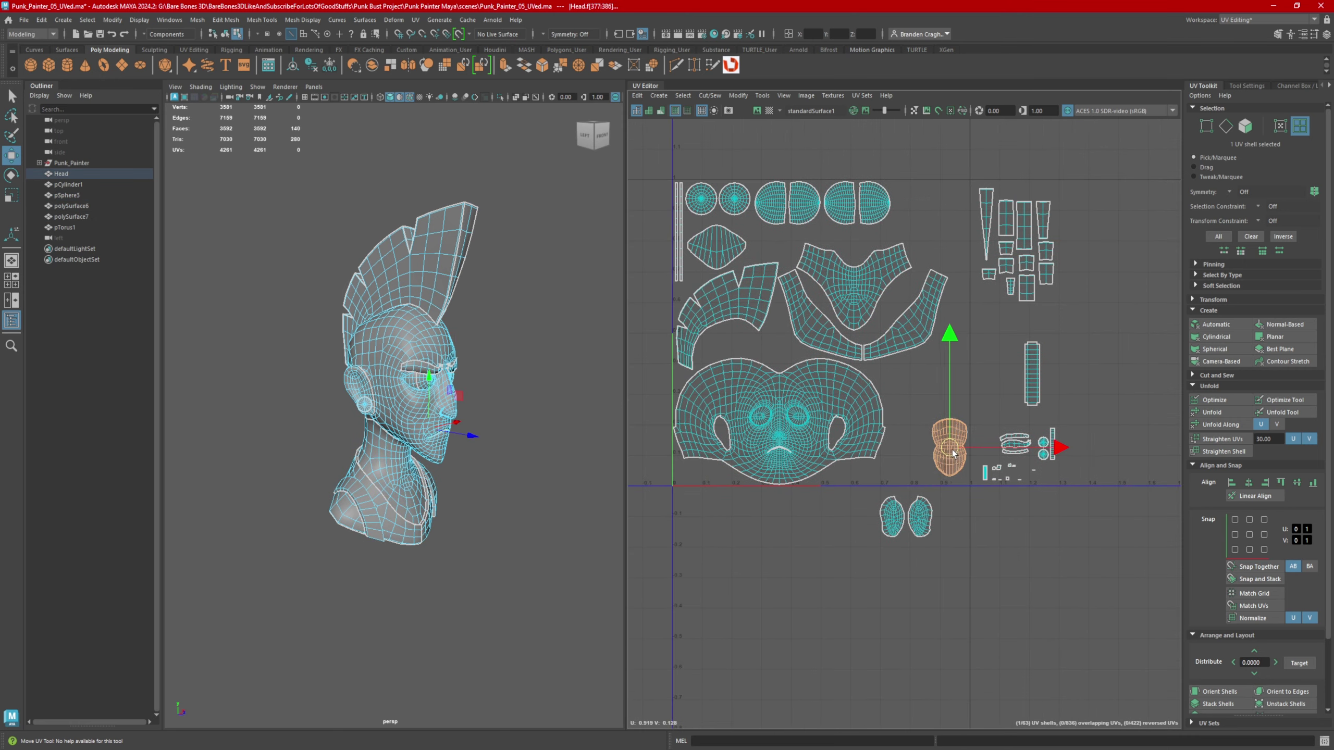
- Move the two ear shells into the tile between the head shell and the waisted shell, then fine-tune their spacing
alt+middle_drag(953, 453, 940, 436)
drag(929, 517, 890, 441)
scroll(908, 452, up, 5)
alt+middle_drag(908, 451, 894, 383)
click(893, 379)
drag(998, 369, 994, 369)
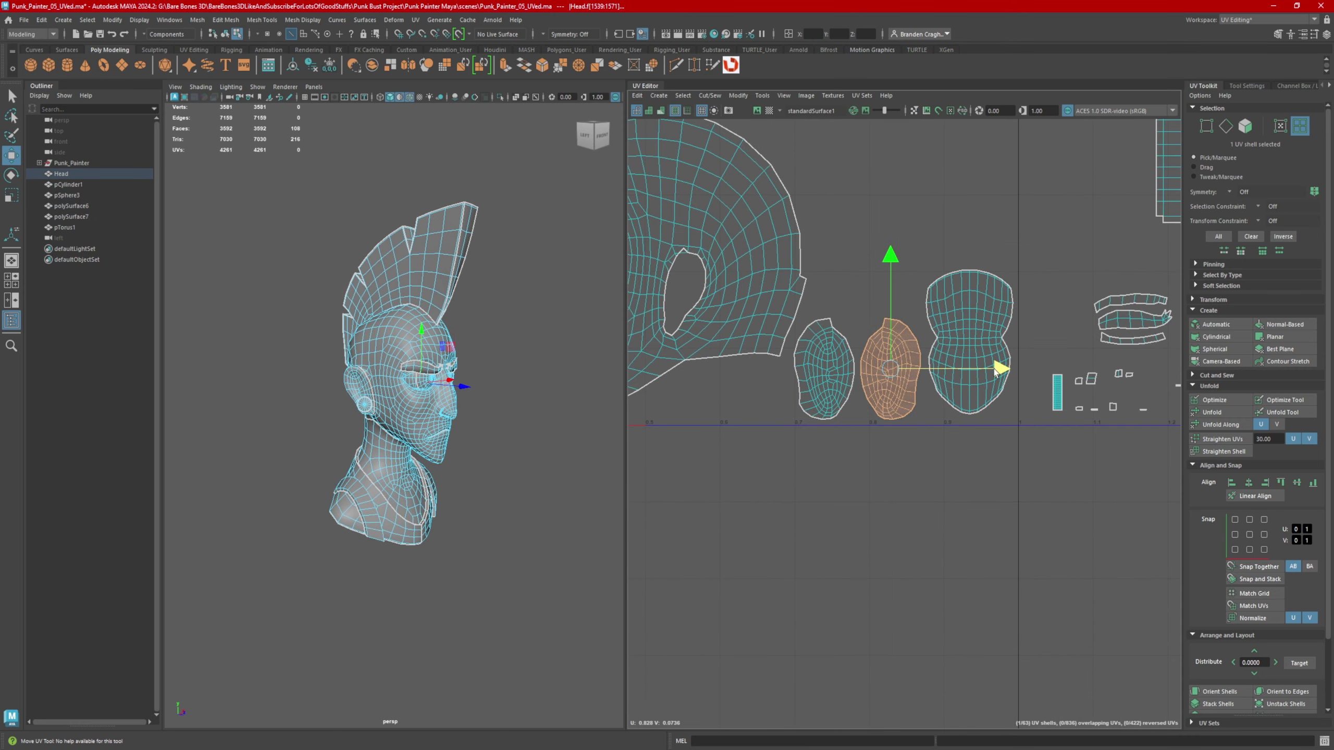
- Shift the head, ear and waisted shells sideways to open a gap at the tile's edge and nudge the mohawk shell
scroll(856, 345, down, 6)
alt+middle_drag(854, 337, 856, 487)
scroll(867, 358, down, 1)
alt+middle_drag(833, 364, 913, 335)
alt+middle_drag(915, 432, 894, 380)
drag(895, 382, 1014, 444)
drag(950, 410, 978, 410)
drag(754, 336, 734, 310)
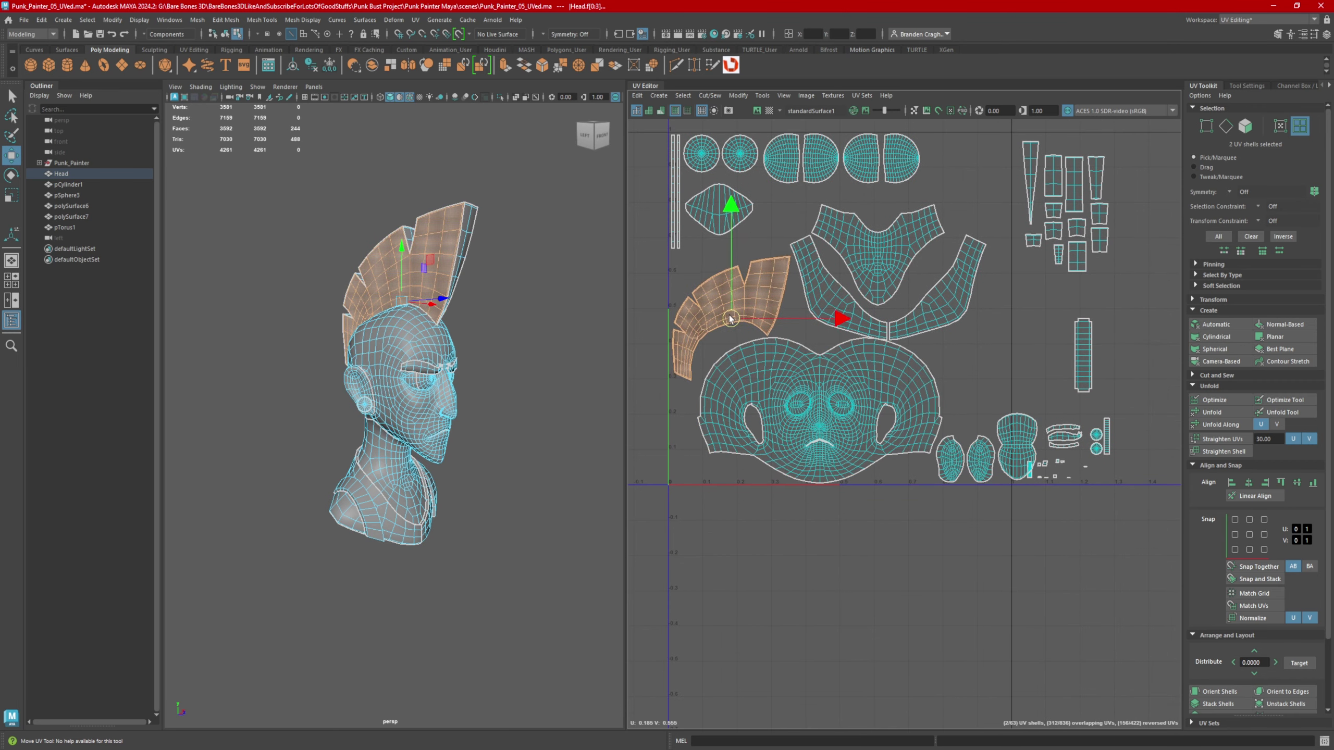
drag(911, 386, 967, 414)
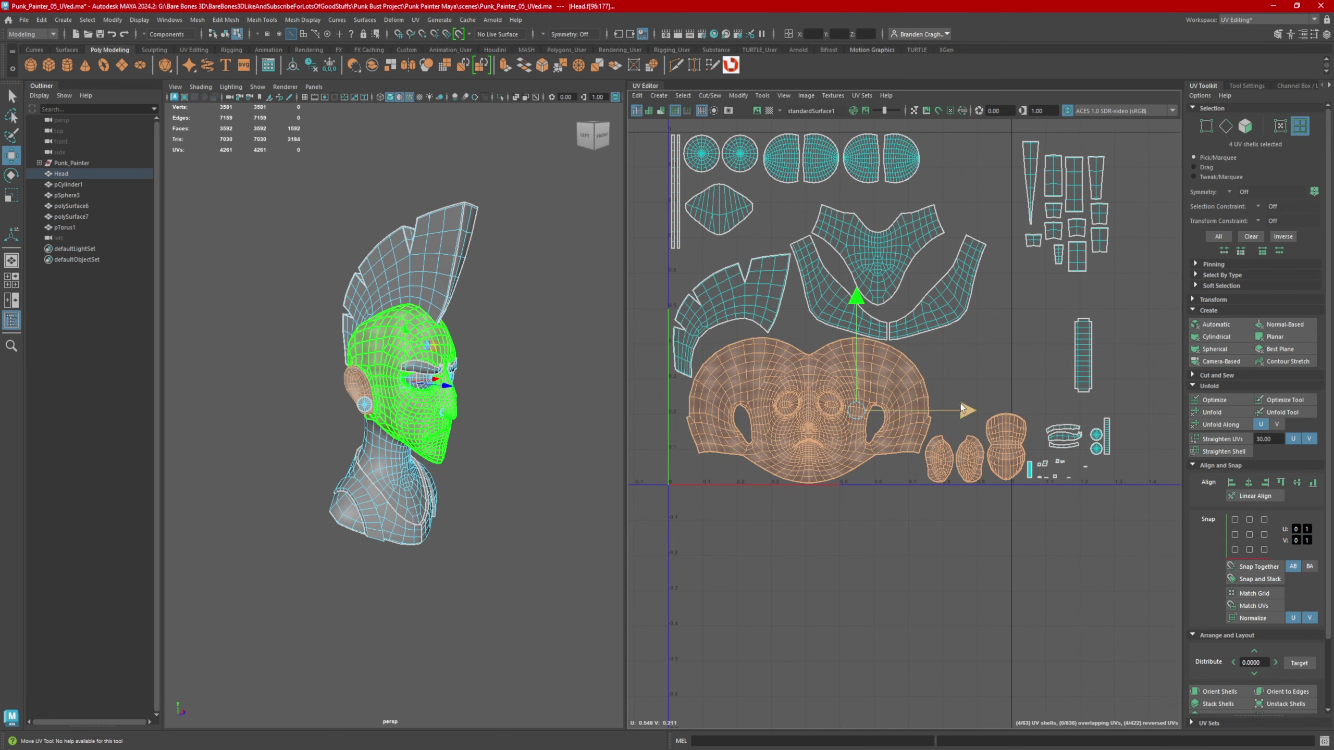
alt+middle_drag(914, 399, 897, 395)
- Try the ribbed strap shells in the gap beside the head shell and move them back outside the tile
drag(1050, 331, 1082, 363)
drag(1068, 351, 747, 434)
scroll(747, 435, up, 3)
scroll(783, 382, down, 3)
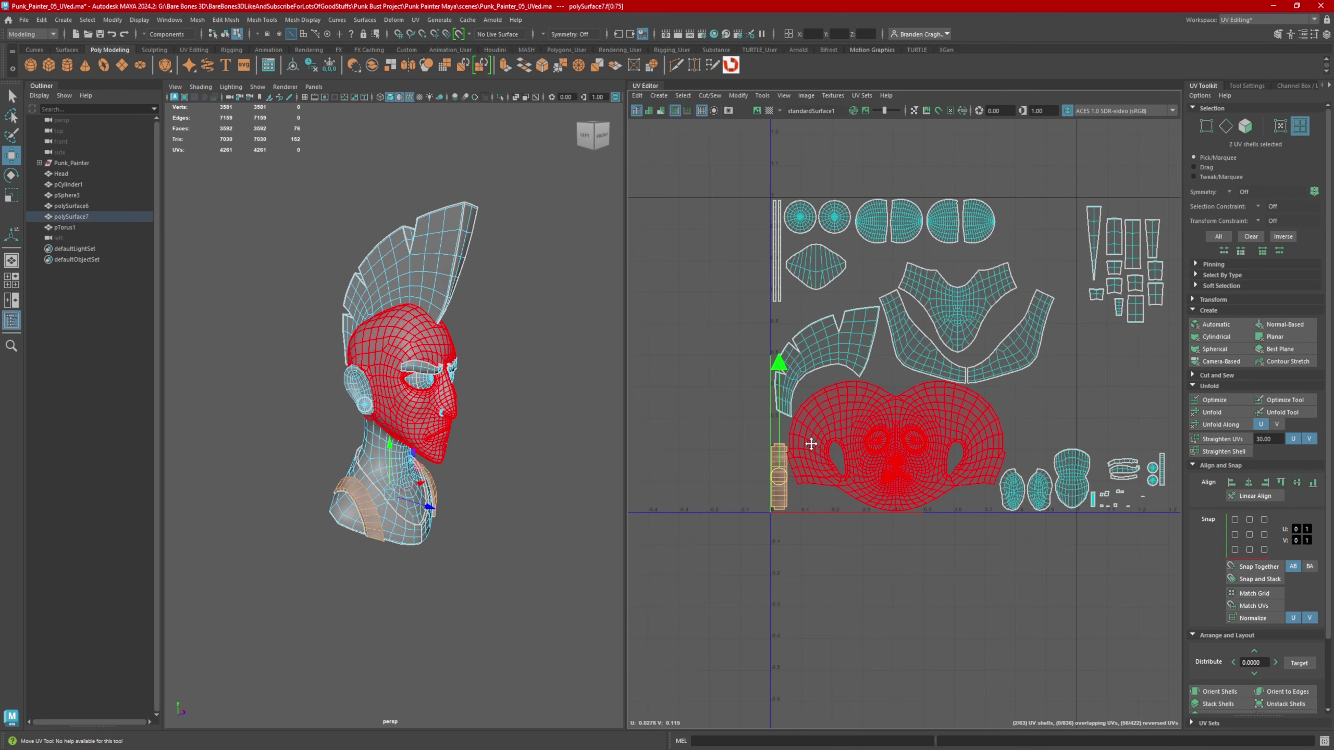
drag(772, 478, 710, 443)
drag(1066, 381, 1093, 371)
alt+middle_drag(1092, 370, 1019, 353)
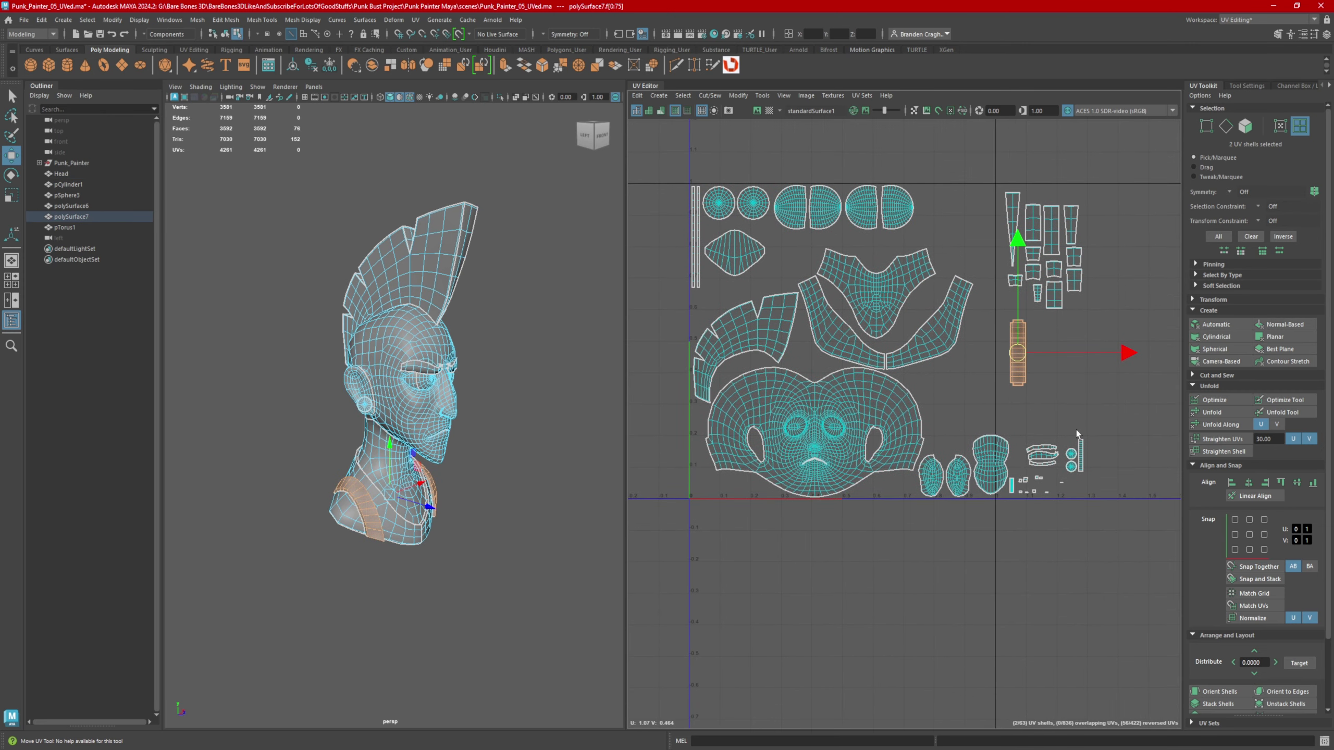
- Move the head-shell row against the tile's edge, adjust the mohawk shell above it and shift the strap shells farther outside the tile
click(809, 408)
scroll(734, 332, up, 2)
click(759, 303)
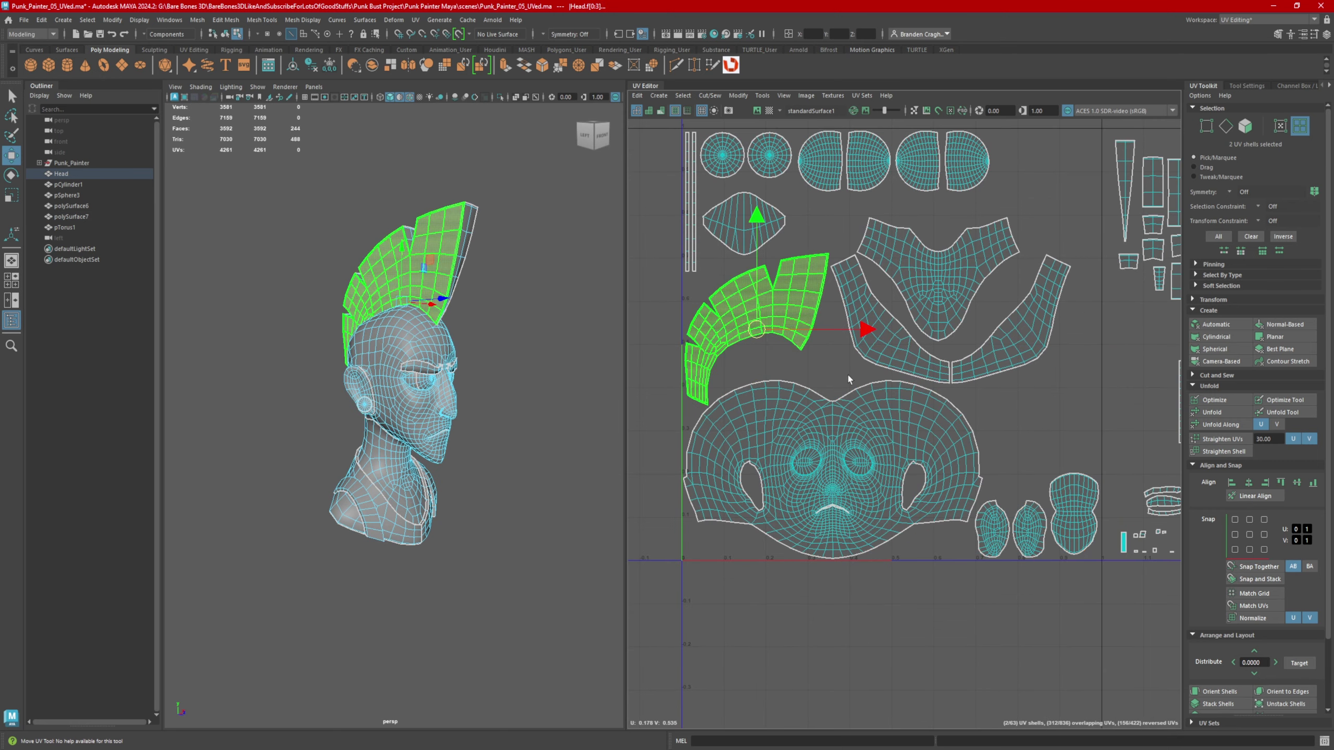
scroll(968, 346, down, 3)
click(989, 384)
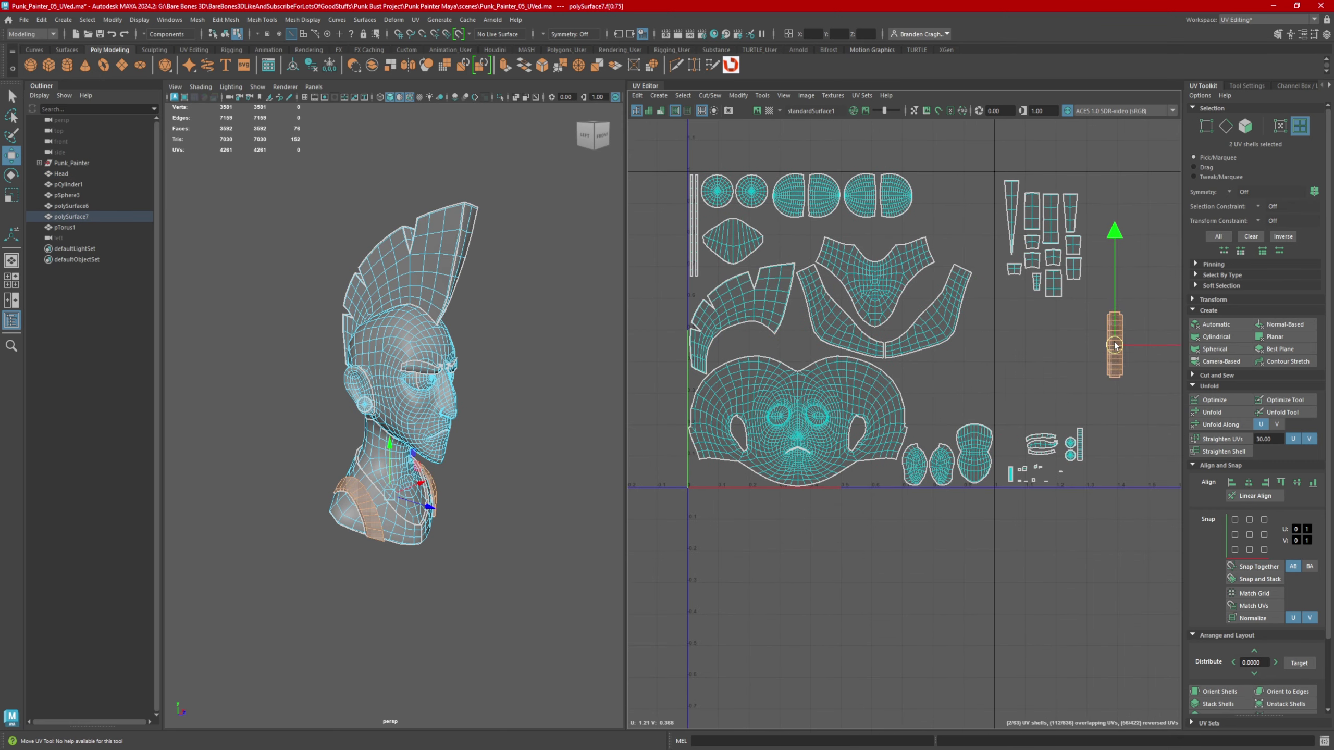
alt+middle_drag(1115, 346, 1131, 361)
- Move the V-shaped neck shell out of the layout to the empty space above the tile
scroll(844, 399, up, 3)
alt+middle_drag(857, 306, 931, 318)
click(911, 285)
scroll(899, 373, down, 1)
click(921, 313)
scroll(921, 314, down, 2)
drag(925, 333, 912, 169)
scroll(896, 339, up, 1)
alt+middle_drag(896, 340, 907, 354)
- Try the diamond-shaped shell closer beneath the round eyeball shells
click(799, 310)
drag(803, 309, 819, 297)
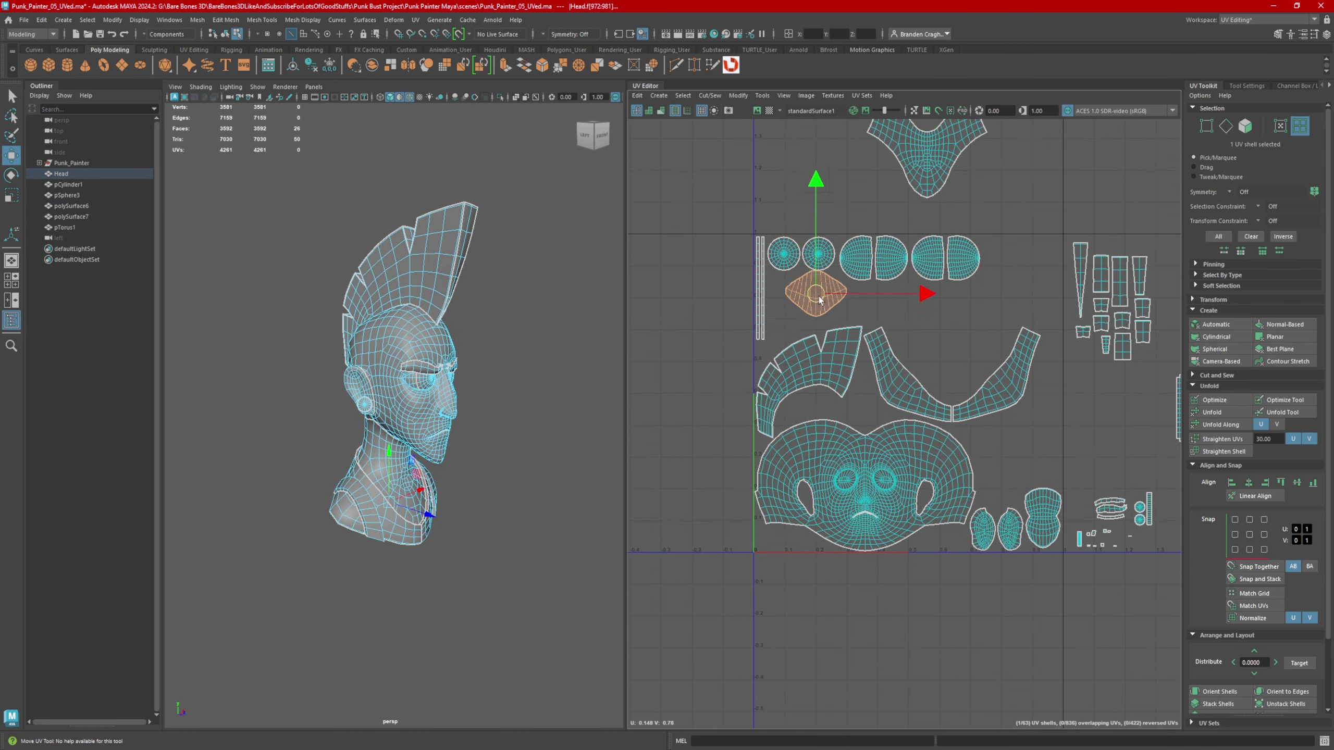
alt+middle_drag(898, 378, 800, 299)
- Select the two curved collar shells and check where they lie on the front of the bust
click(801, 298)
shift+click(894, 308)
alt+middle_drag(887, 308, 894, 330)
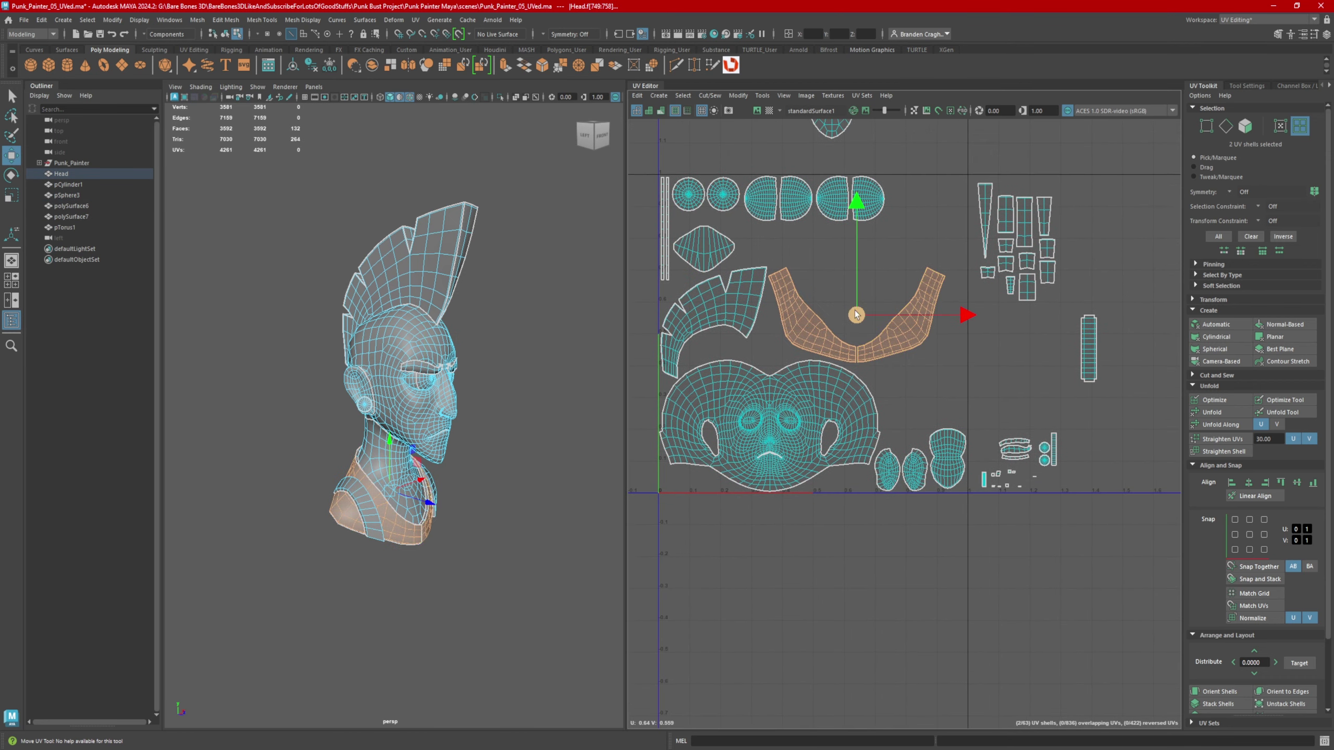
click(808, 321)
alt+drag(584, 435, 498, 439)
scroll(831, 370, up, 3)
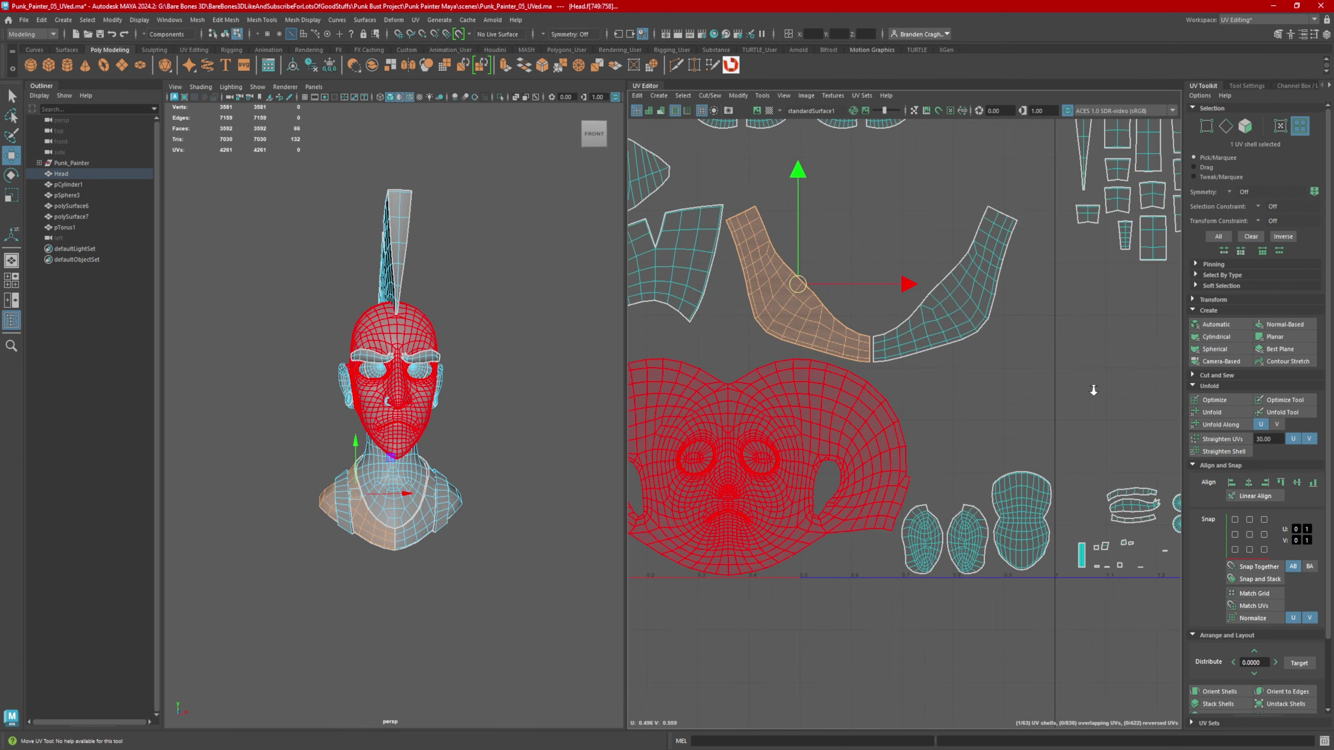
alt+drag(377, 521, 452, 528)
scroll(877, 340, down, 3)
alt+middle_drag(878, 340, 903, 357)
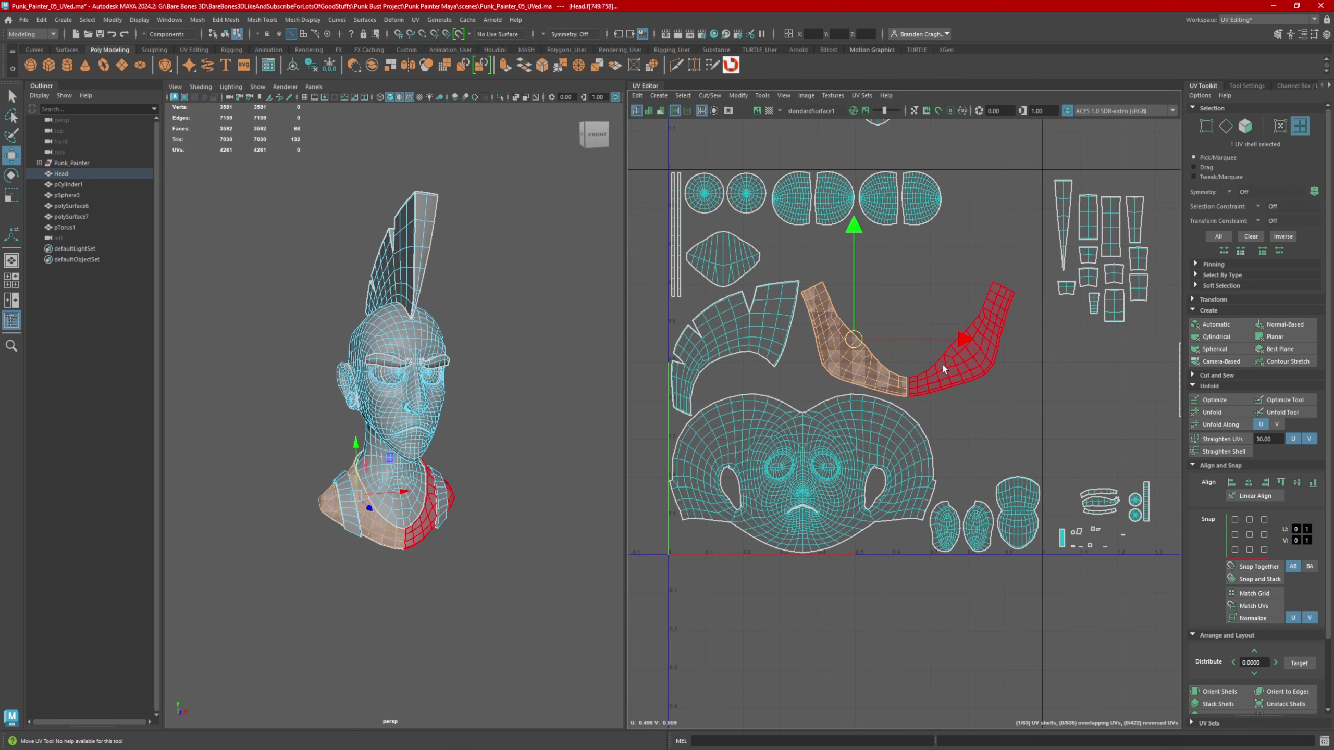
- Separate the two collar shells, moving one towards the tile's upper corner and the other into the space above the head shell
scroll(1018, 355, down, 2)
alt+middle_drag(995, 356, 947, 372)
scroll(947, 372, down, 2)
click(927, 382)
drag(916, 376, 882, 324)
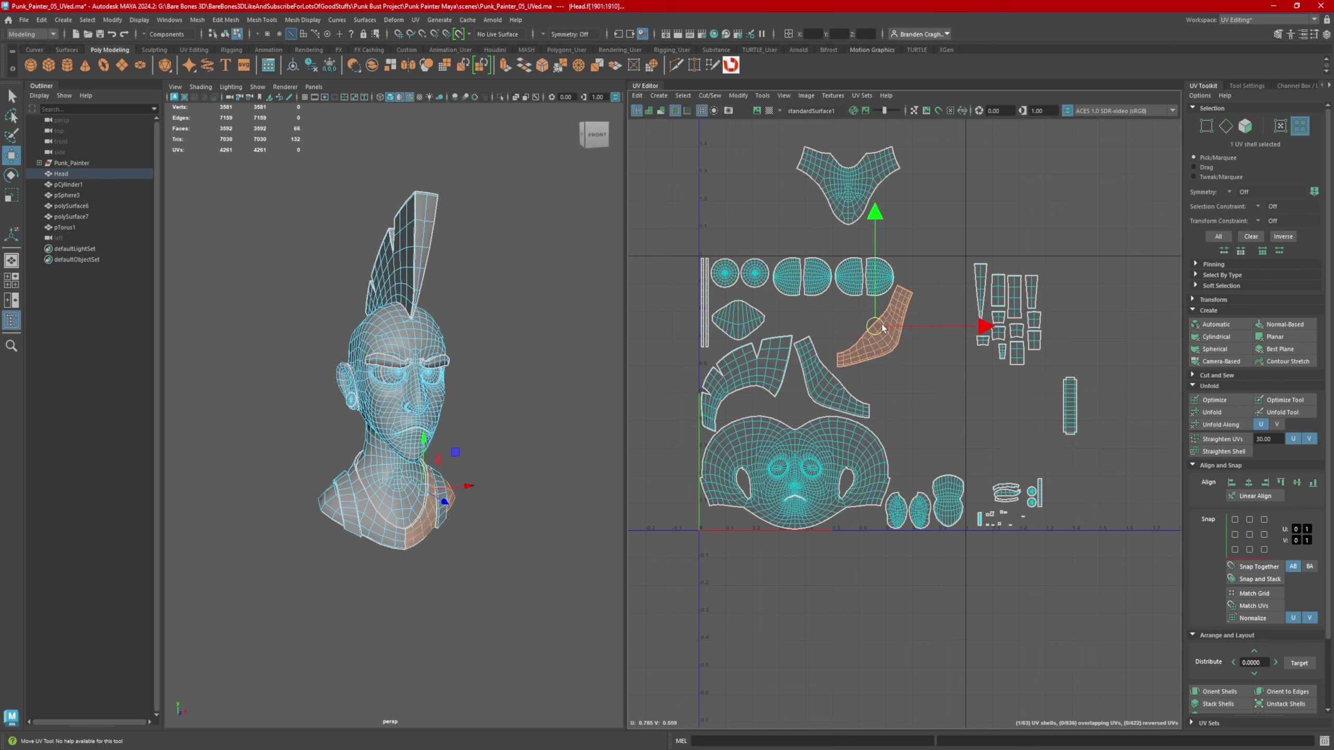
click(833, 373)
drag(832, 373, 865, 390)
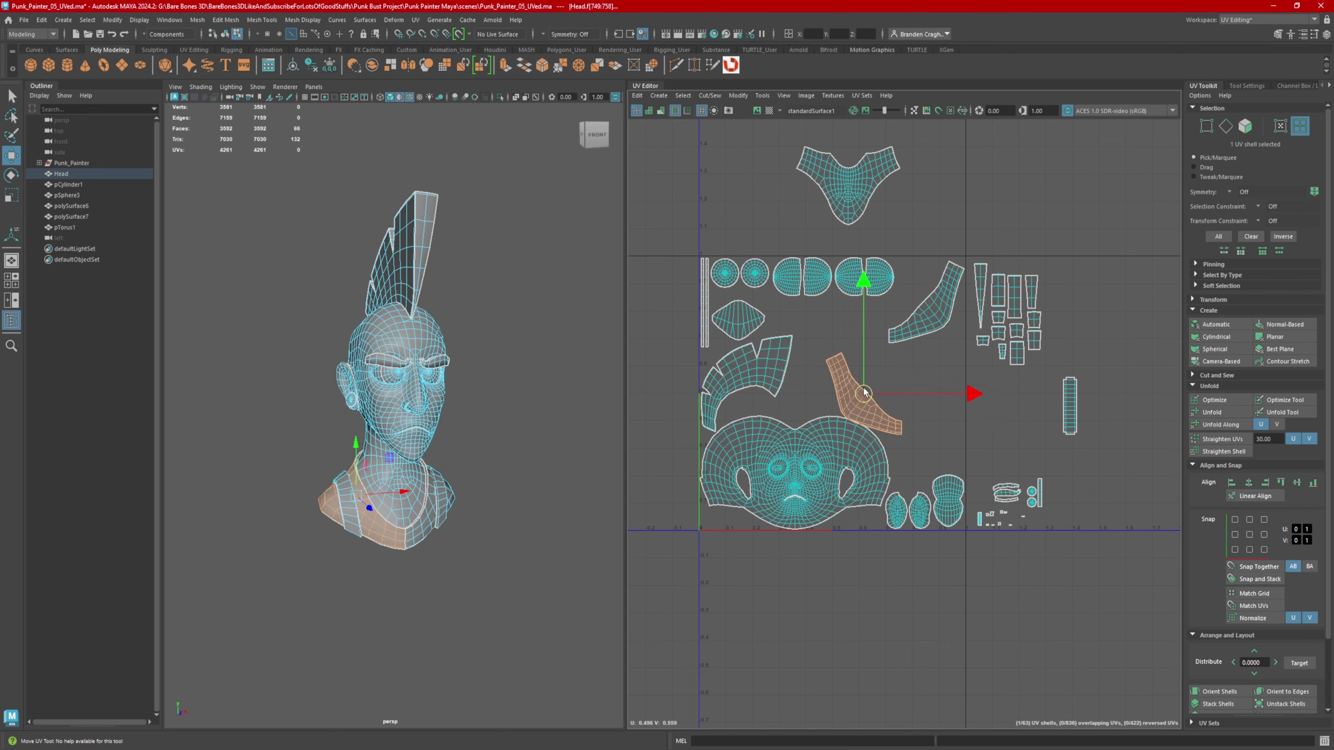
- Select one inner edge on each collar shell and orient both shells to those edges so they stand upright
mouse_move(854, 397)
alt+middle_down()
mouse_move(825, 362)
mouse_move(878, 355)
mouse_move(870, 386)
alt+middle_up()
scroll(824, 360, up, 3)
scroll(845, 336, down, 1)
scroll(845, 378, up, 1)
key(F10)
click(813, 356)
alt+middle_drag(826, 343, 813, 416)
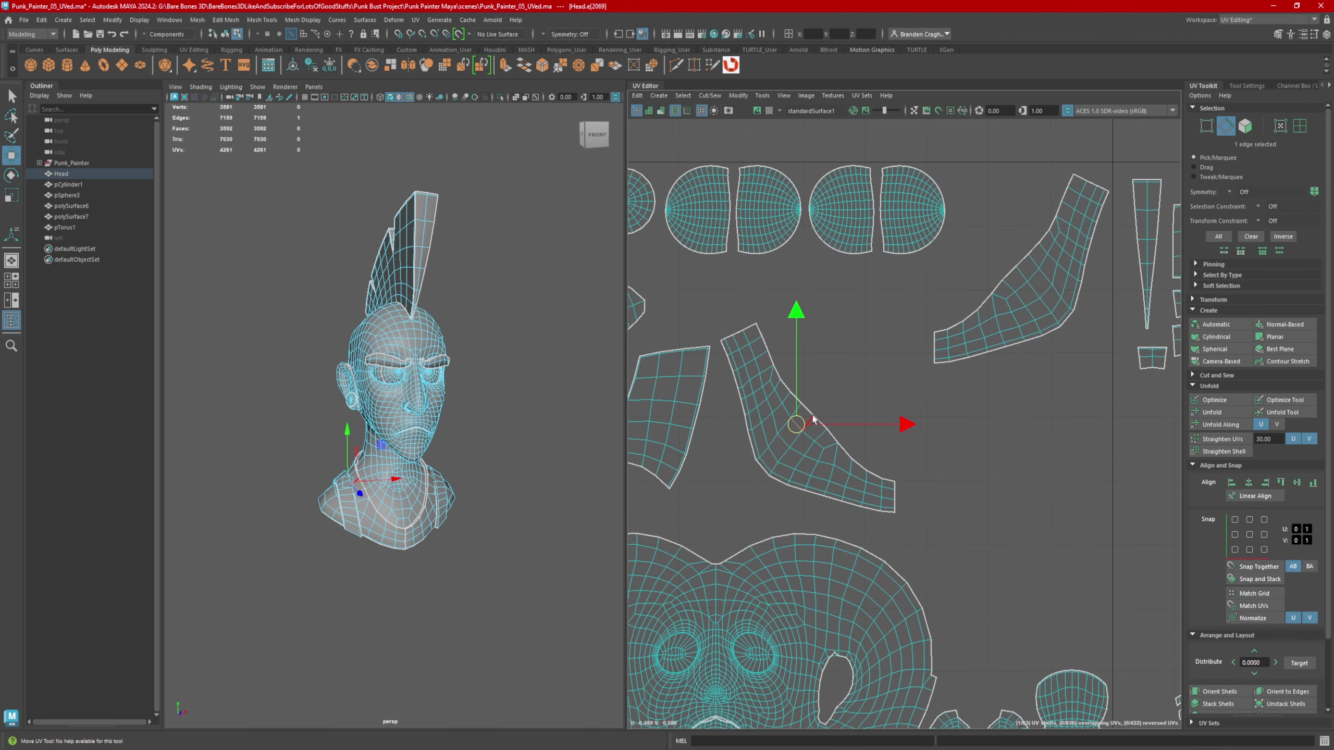
click(1193, 465)
click(1296, 538)
scroll(1046, 462, down, 2)
key(alt+F12)
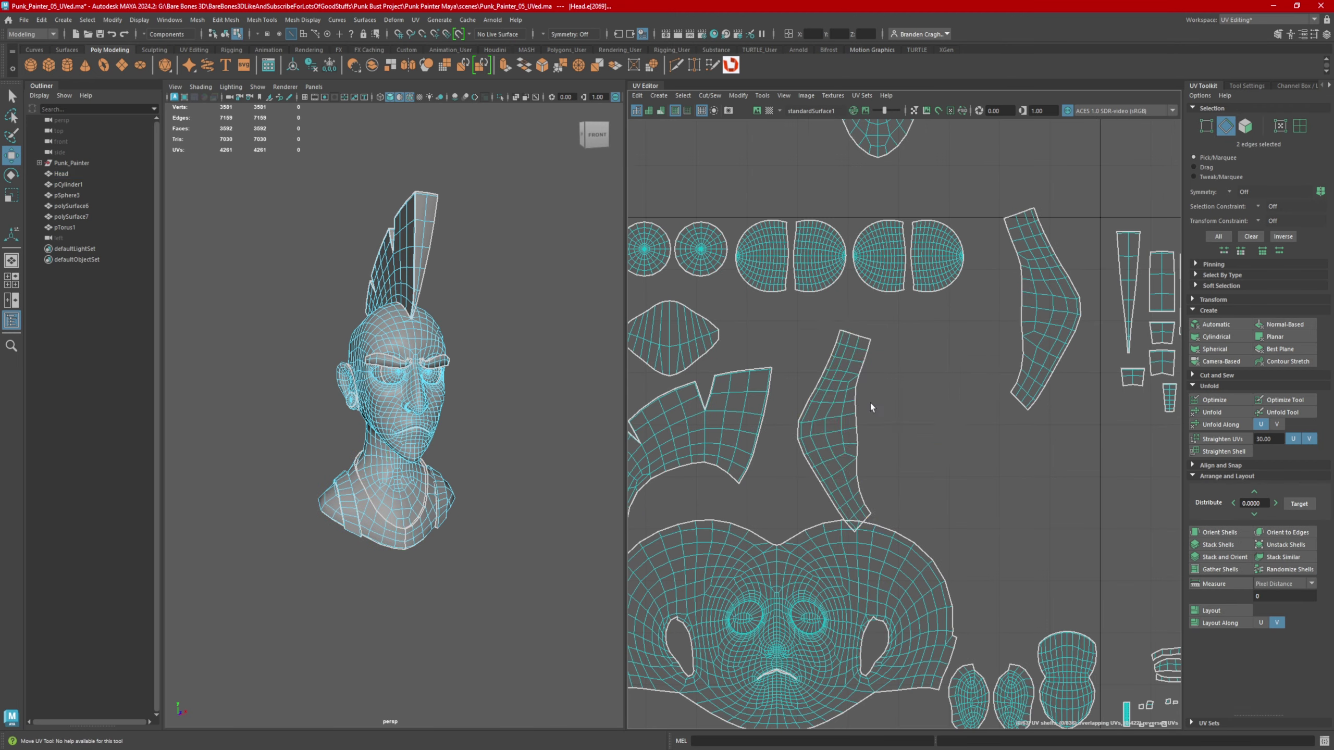
- Nest the two upright collar shells side by side in the tile's upper corner, next to the half-round shells
drag(835, 431, 1002, 369)
shift+click(1043, 310)
drag(1039, 371, 1057, 324)
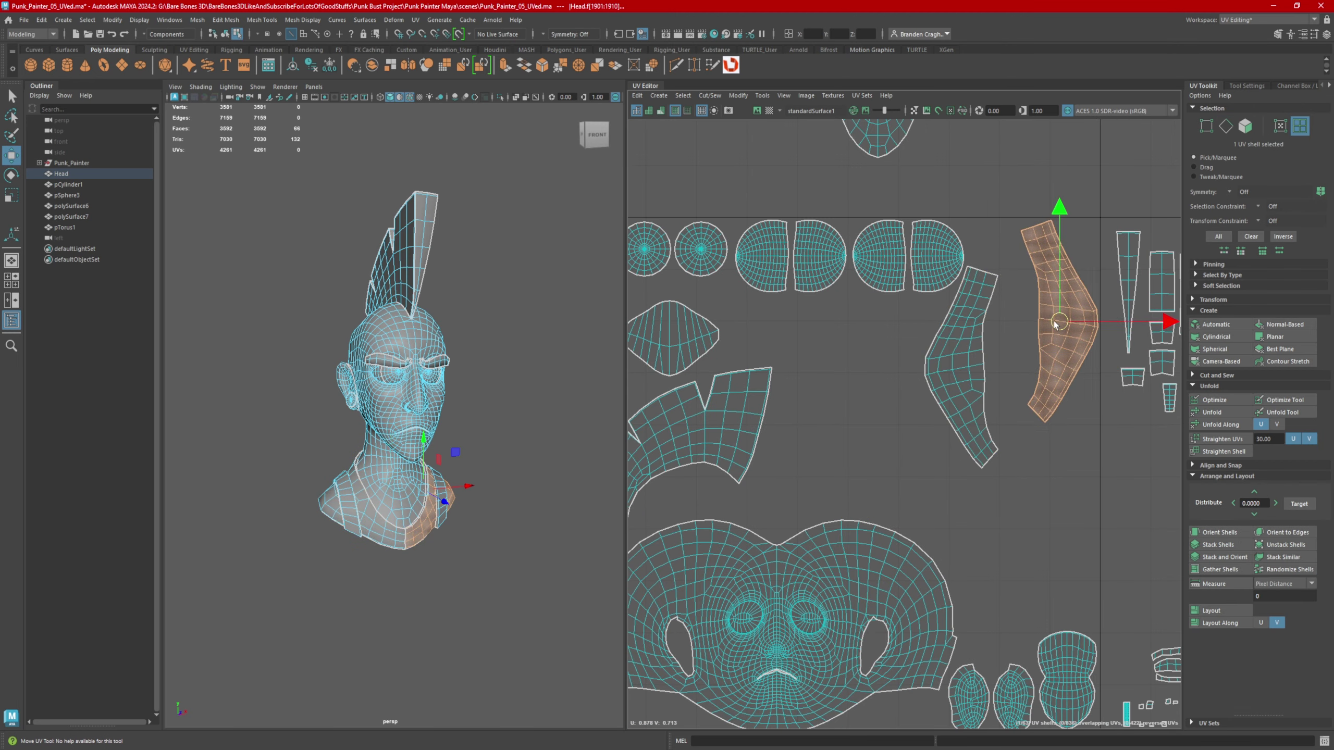
click(970, 398)
drag(962, 368, 993, 358)
alt+middle_drag(1033, 357, 864, 356)
scroll(823, 354, up, 3)
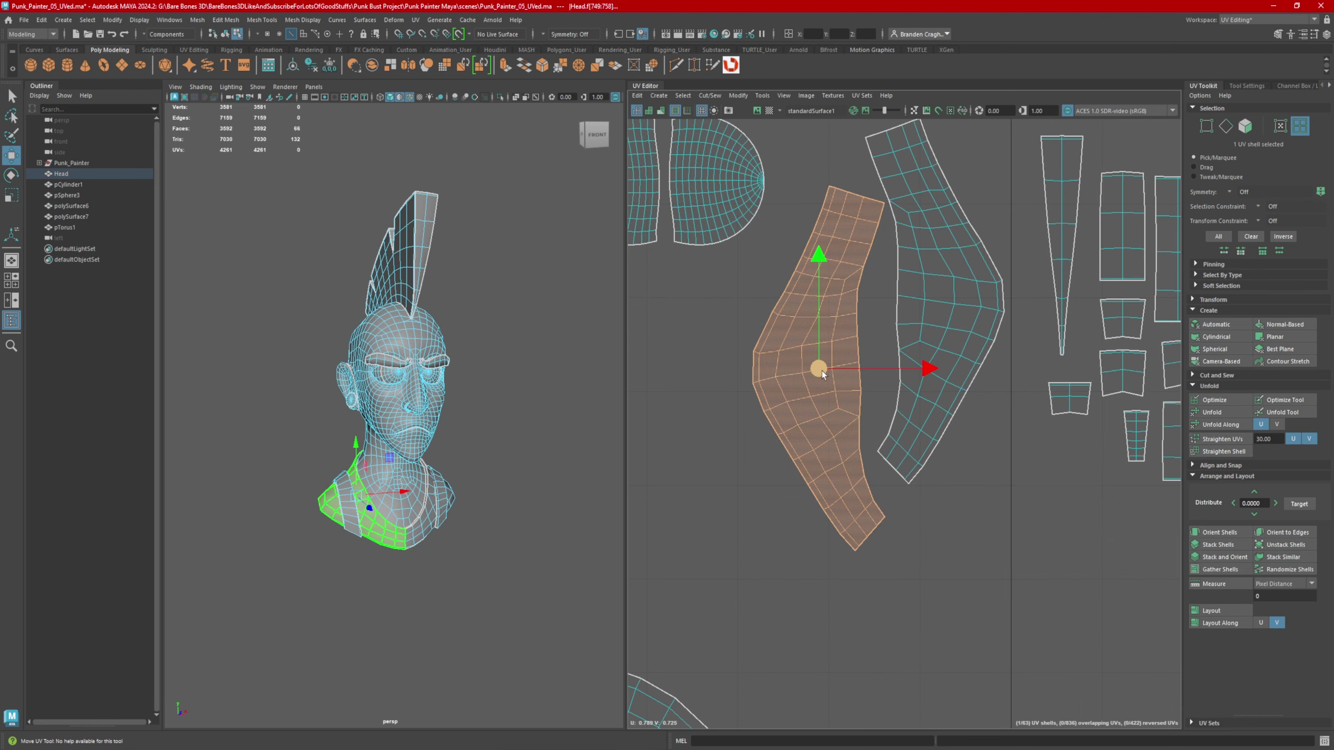
right_drag(817, 359, 819, 317)
click(819, 317)
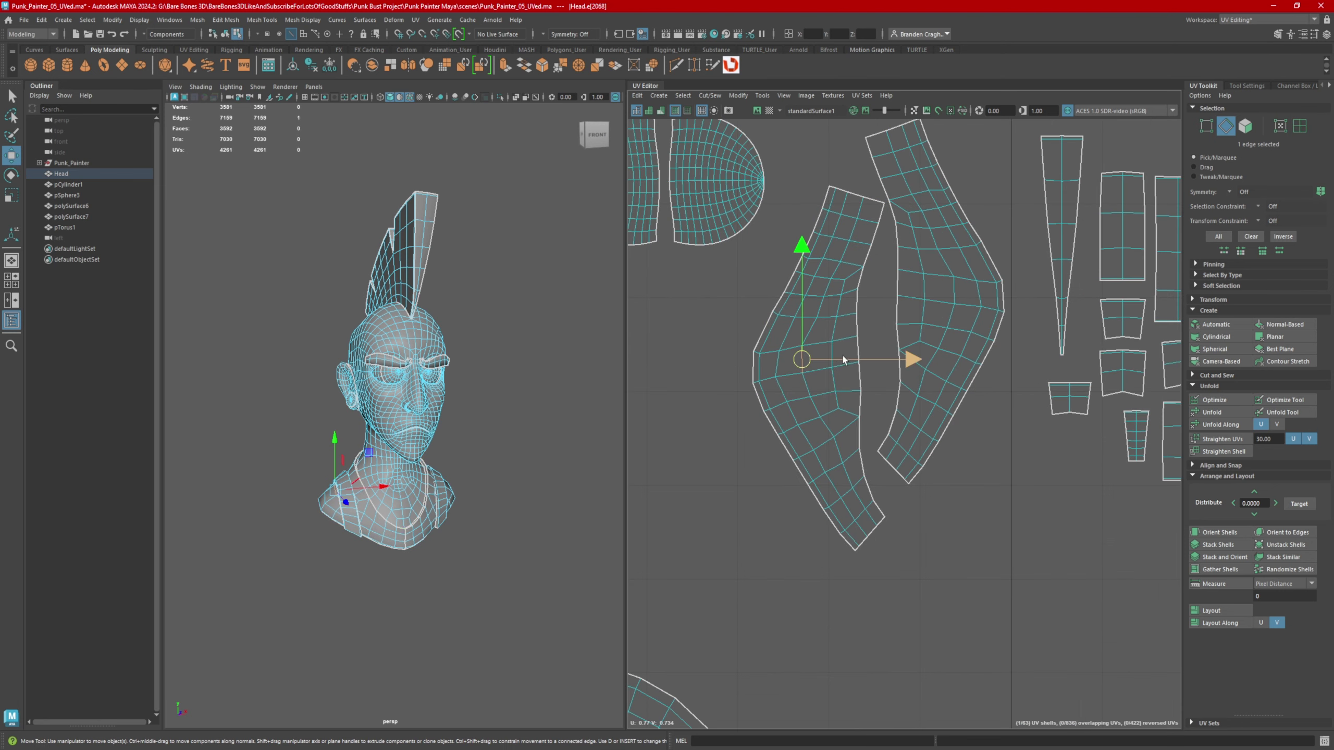
shift+click(961, 306)
alt+middle_drag(984, 405, 935, 437)
right_click(853, 437)
right_drag(797, 419, 798, 419)
click(804, 417)
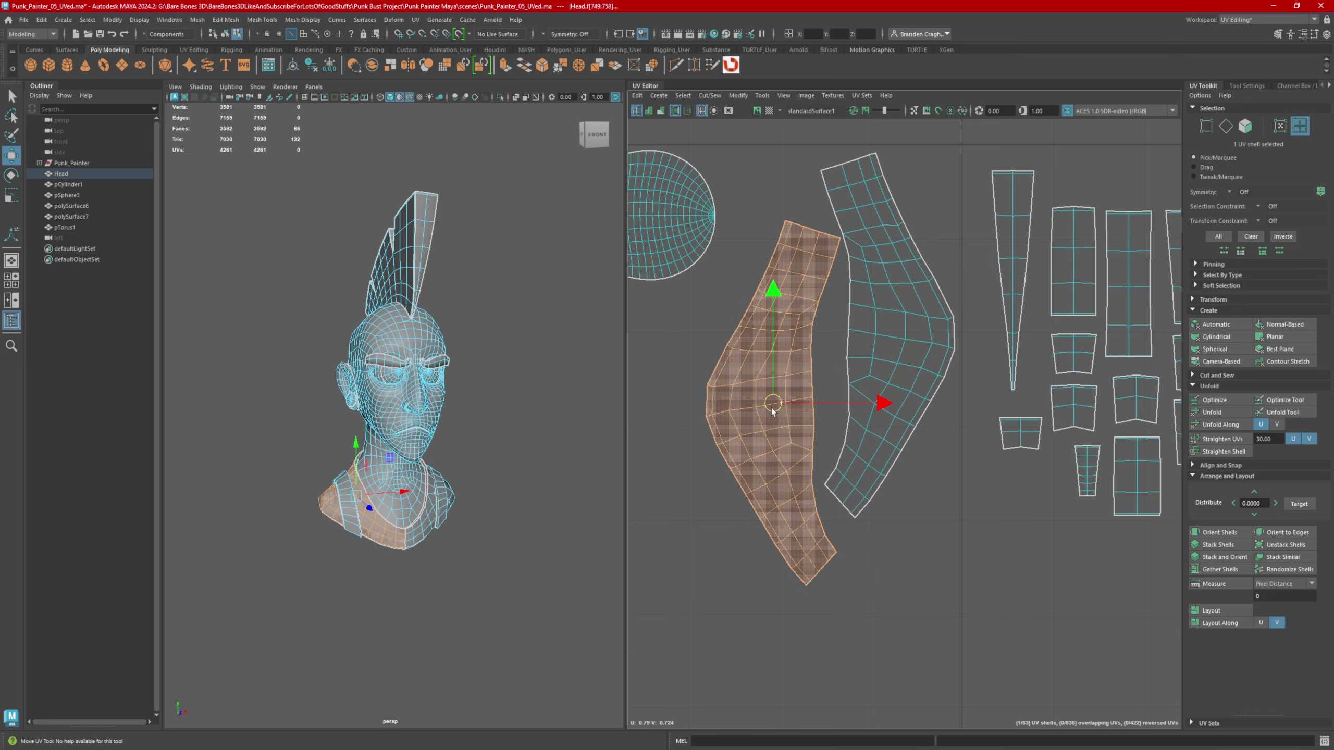
- Move the V-shaped neck shell back into the tile, directly beneath the half-round shells
scroll(943, 366, down, 6)
alt+middle_drag(874, 217, 922, 273)
click(869, 169)
drag(869, 169, 847, 345)
scroll(847, 345, up, 5)
alt+middle_drag(848, 345, 894, 349)
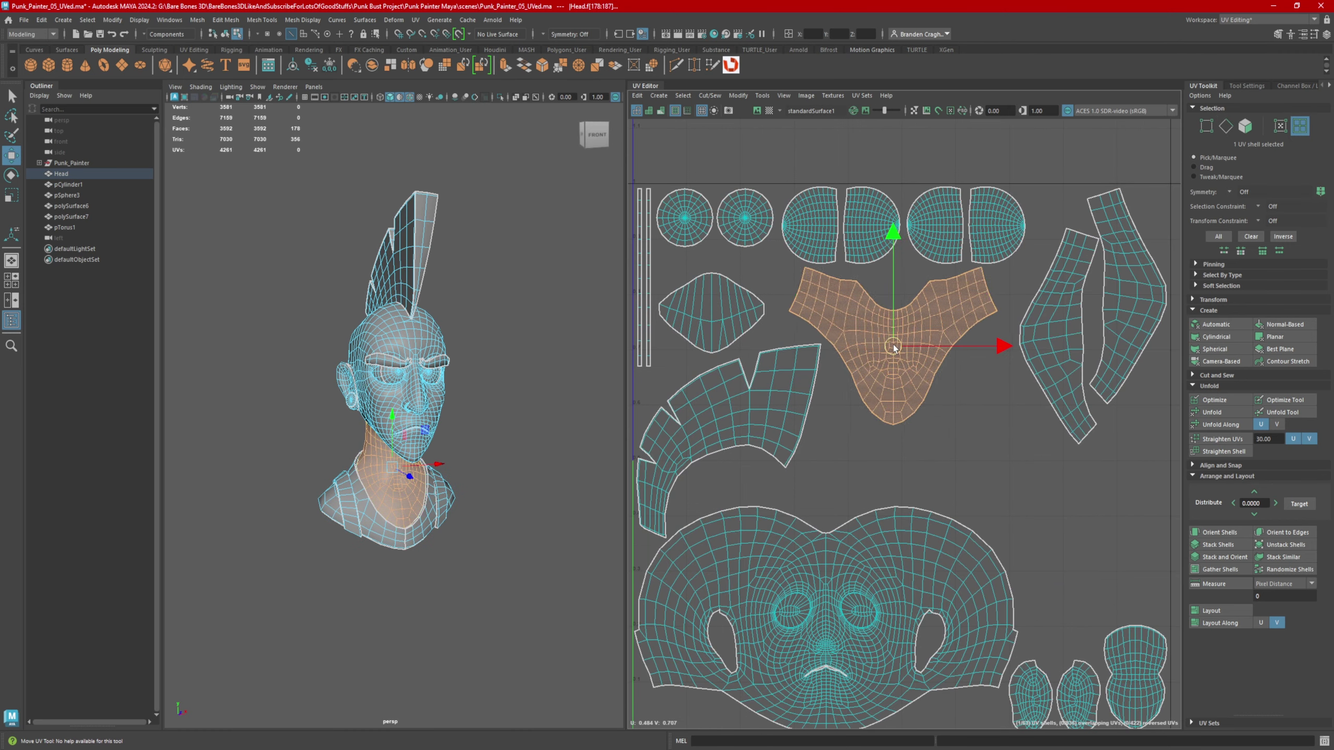
drag(893, 349, 890, 348)
alt+middle_drag(873, 265, 855, 334)
- Scale down the four half-round shells slightly and move them close beside the round eyeball shells
double_click(890, 300)
key(r)
drag(887, 302, 827, 300)
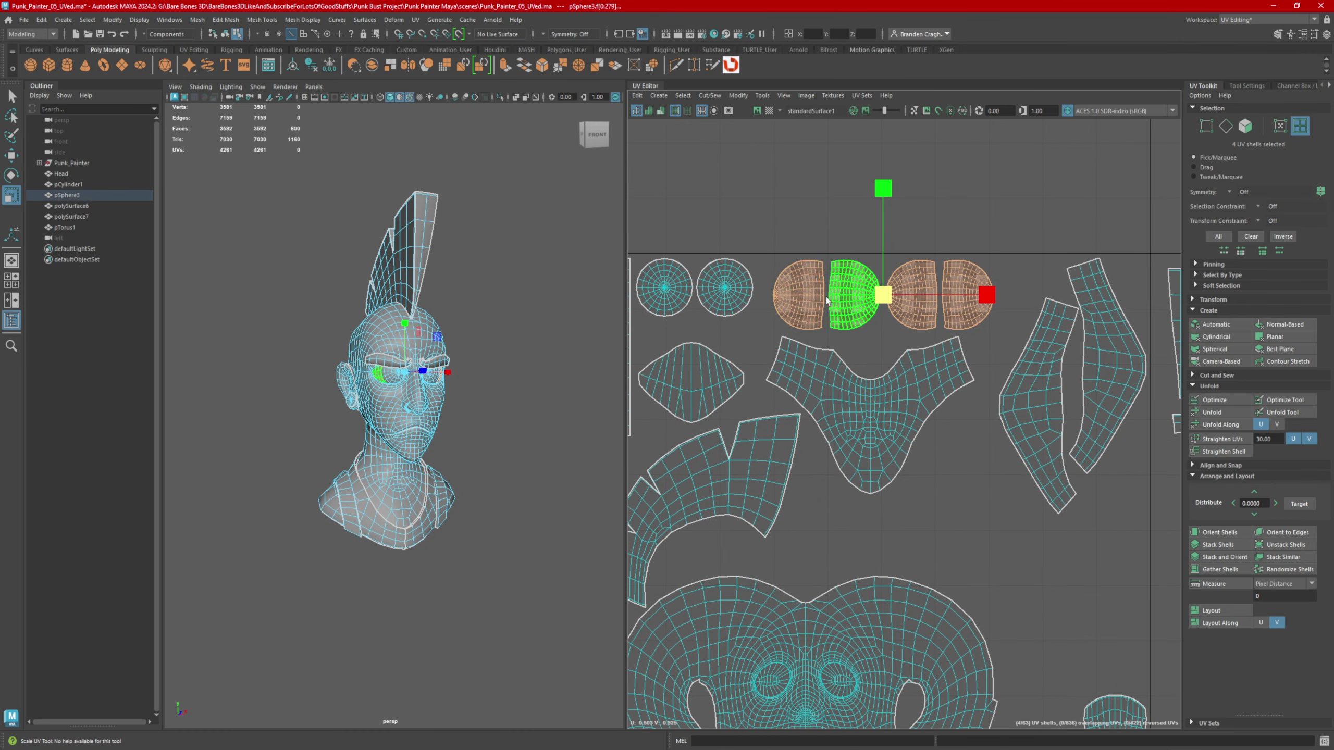
key(w)
drag(994, 295, 982, 295)
drag(872, 293, 869, 292)
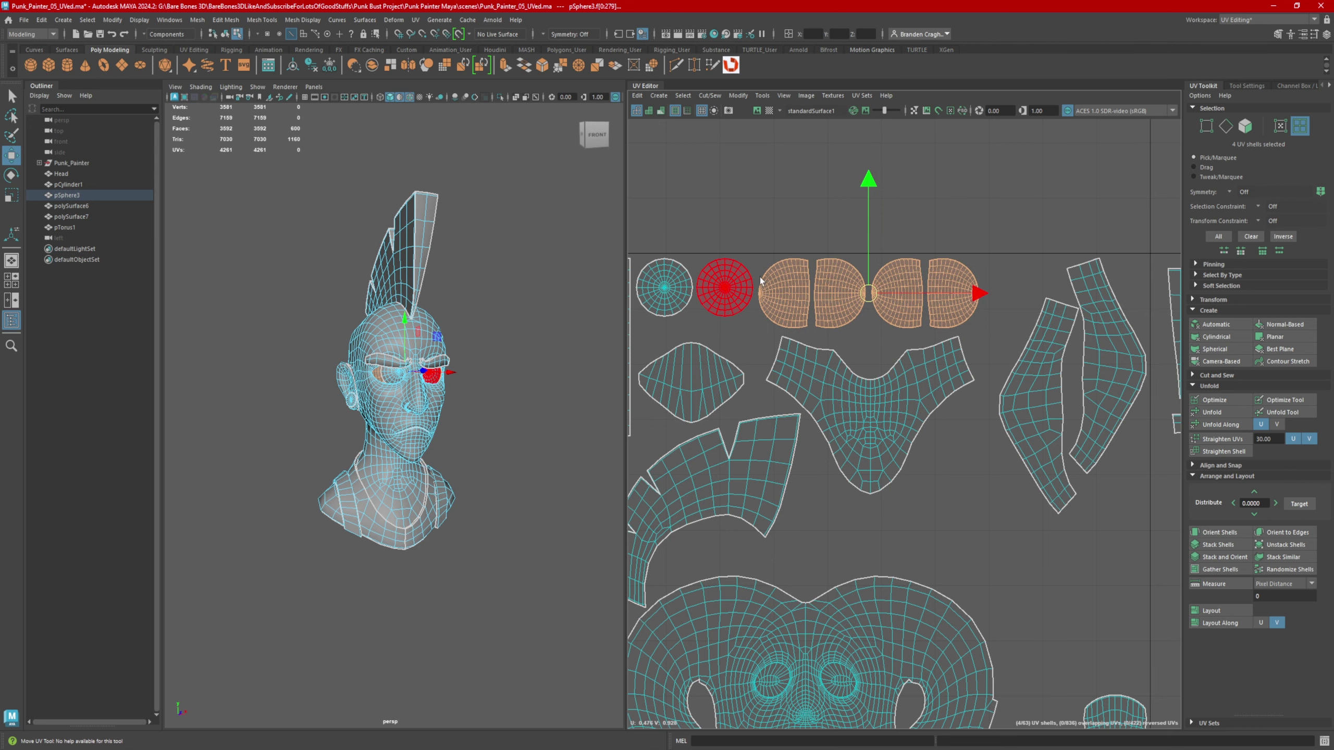
- Move the cluster of mohawk edge strips from outside the tile into the gap between the collar shells and the ear shells
scroll(764, 376, down, 3)
alt+middle_drag(764, 376, 802, 340)
alt+right_drag(861, 404, 829, 394)
alt+middle_drag(861, 389, 757, 319)
drag(980, 236, 1064, 363)
drag(1021, 300, 915, 446)
alt+right_drag(916, 447, 940, 452)
scroll(924, 431, up, 3)
- Stack the rectangular mohawk strips in two tight columns along the tile's edge, with the small tapered strip on top
click(974, 301)
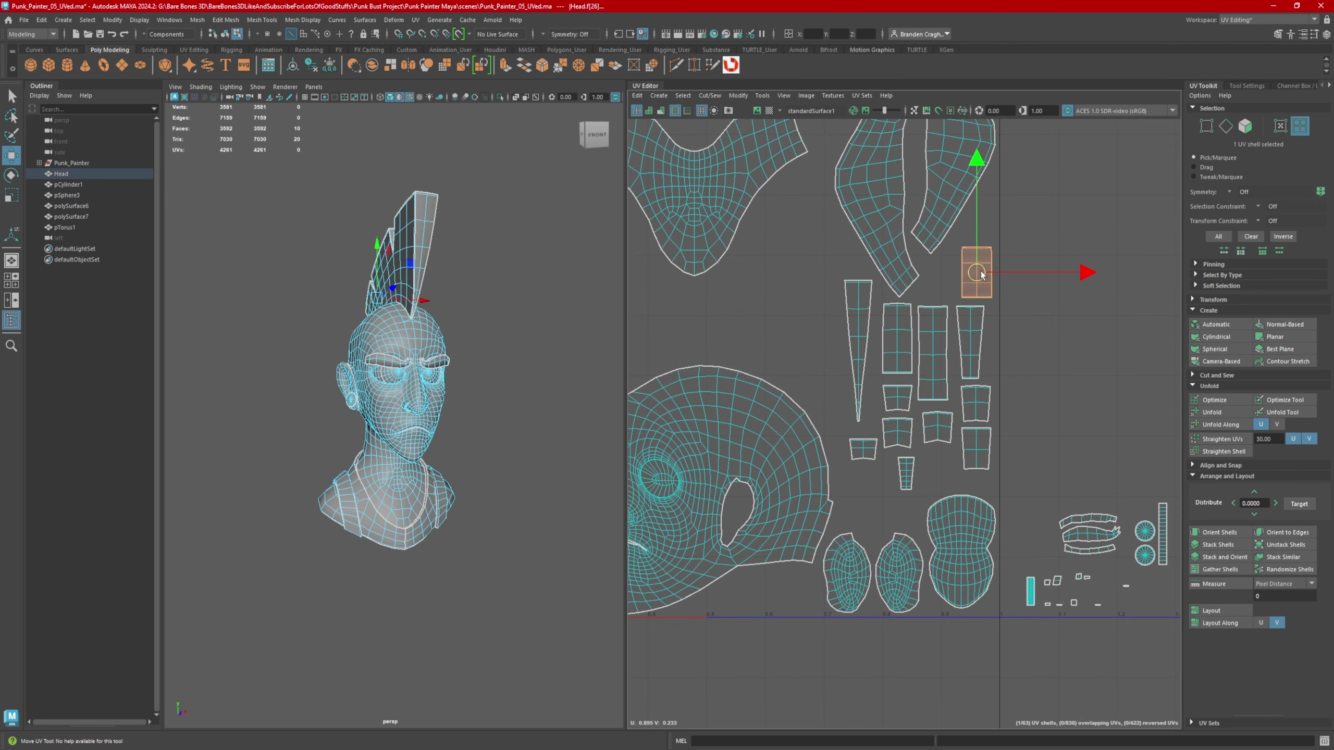
click(977, 342)
drag(977, 342, 980, 447)
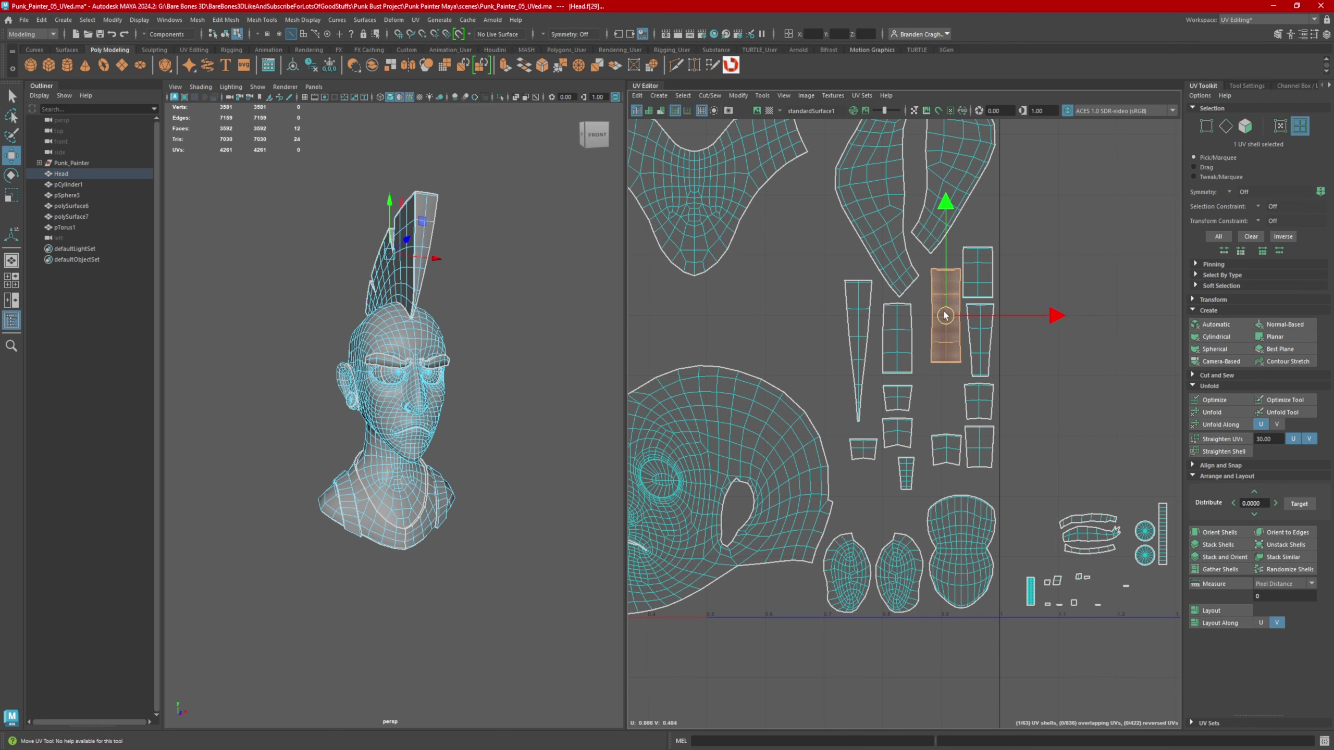
drag(945, 315, 941, 310)
click(907, 392)
drag(907, 392, 937, 389)
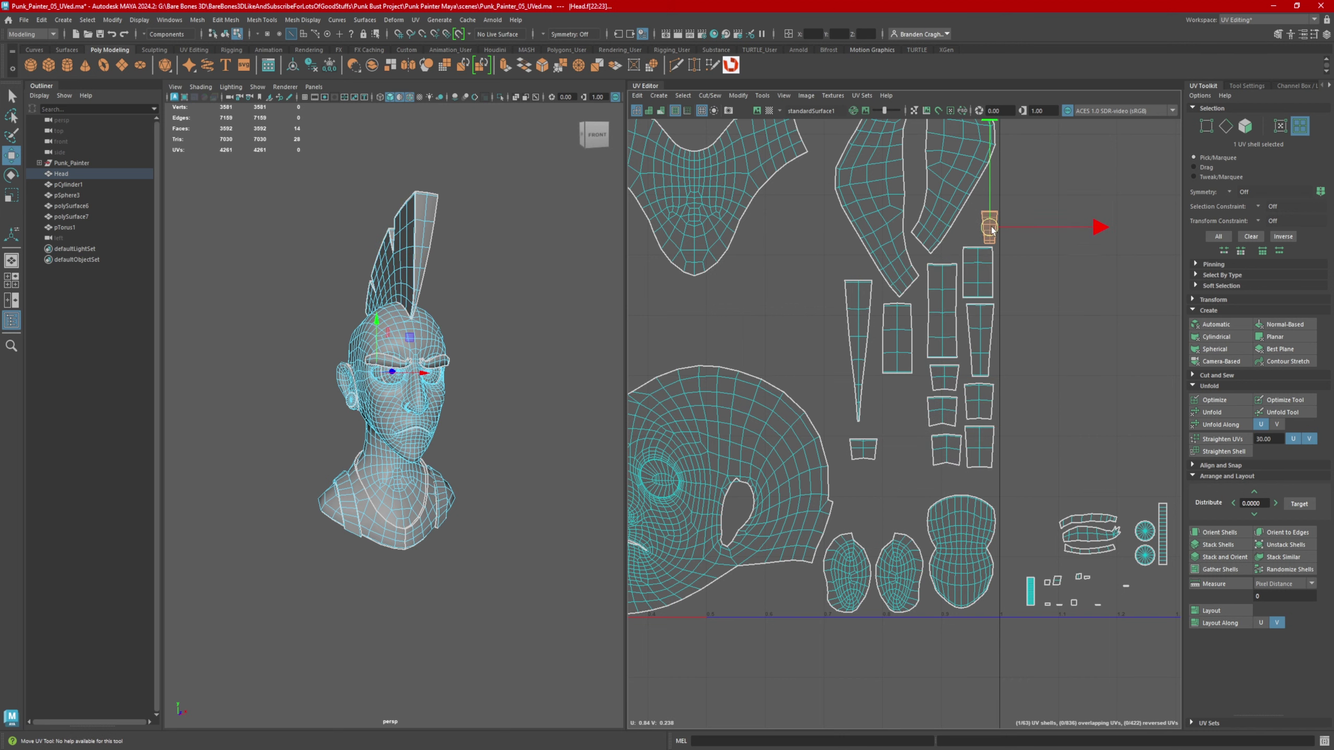
scroll(895, 339, down, 1)
- Place the long wedge strip next to the stacked columns and move the remaining rectangular and small strips to its other side
click(883, 341)
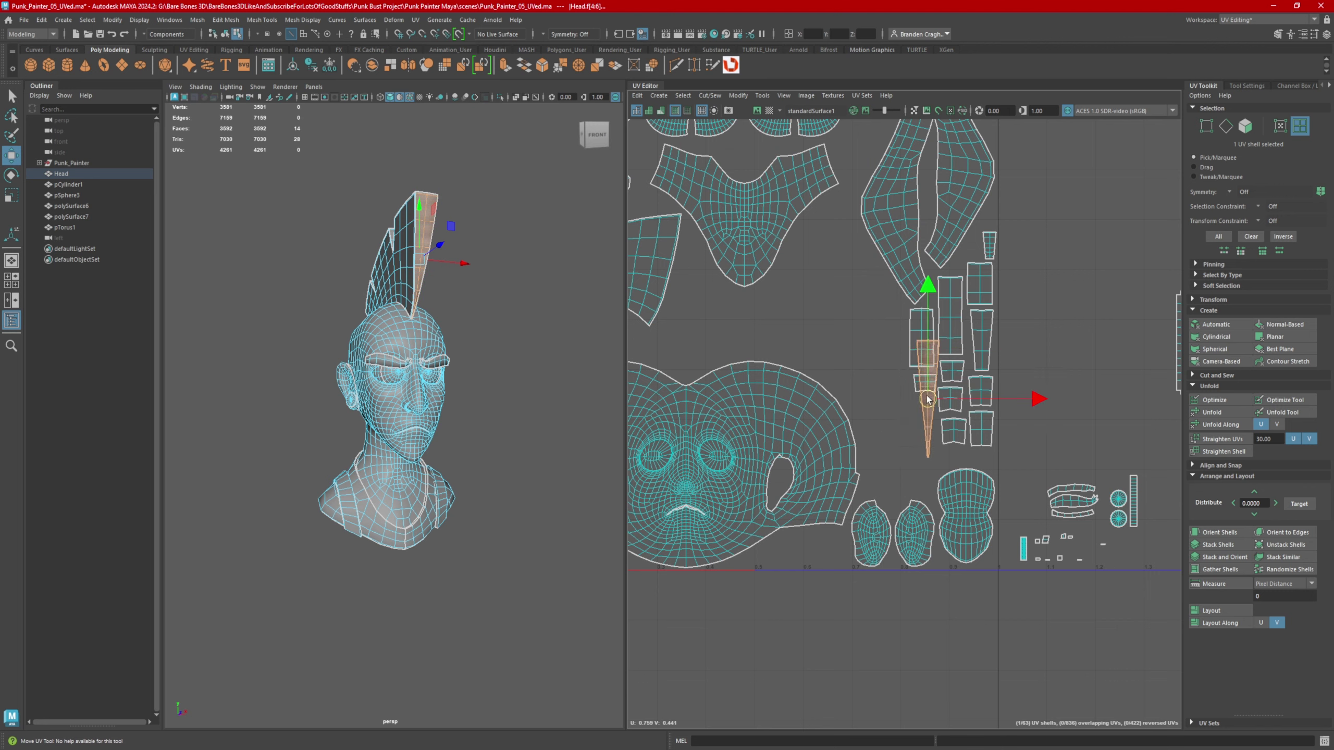
key(ctrl+z)
click(926, 355)
drag(1061, 399, 1062, 400)
drag(1041, 349, 903, 397)
alt+right_drag(906, 399, 1033, 432)
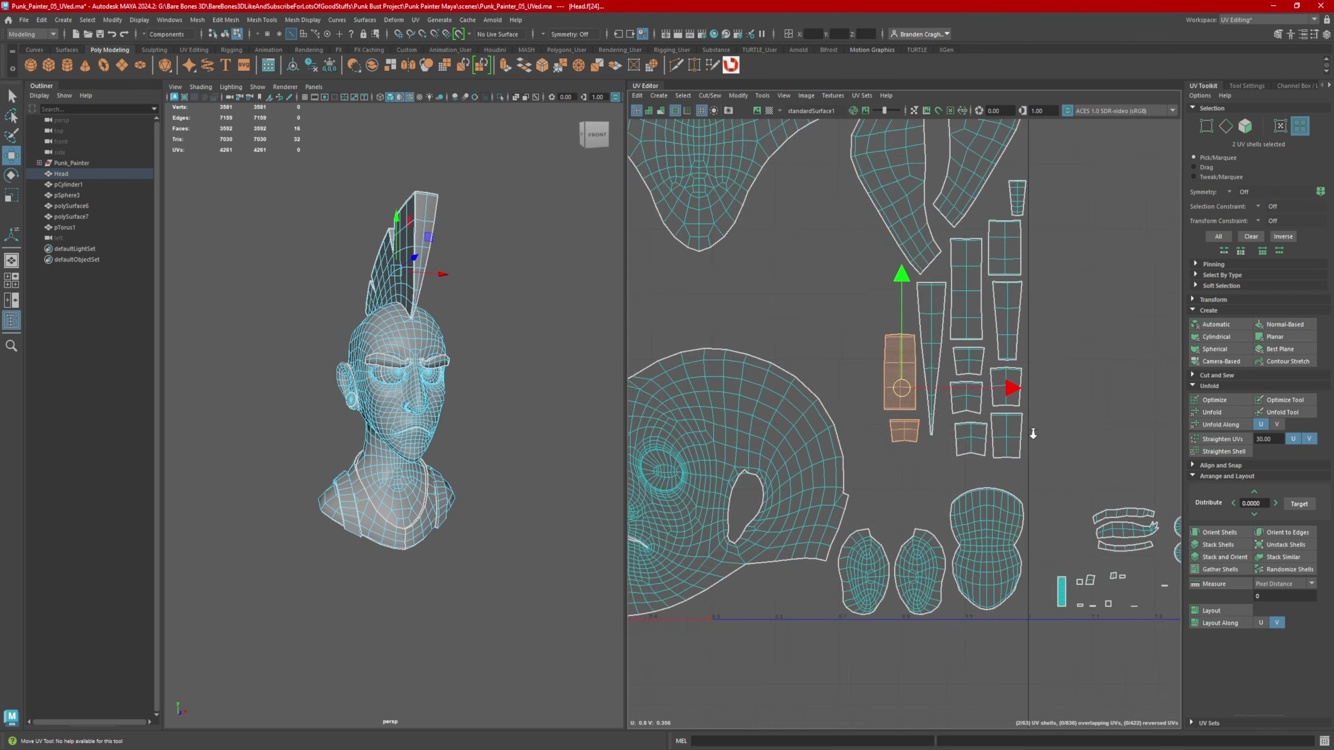
- Tuck the small strip beneath the wedge strip and position the last rectangular strip beside the wedge
drag(865, 403, 866, 436)
click(865, 485)
drag(866, 486, 904, 475)
click(862, 419)
drag(860, 419, 861, 412)
scroll(862, 415, down, 8)
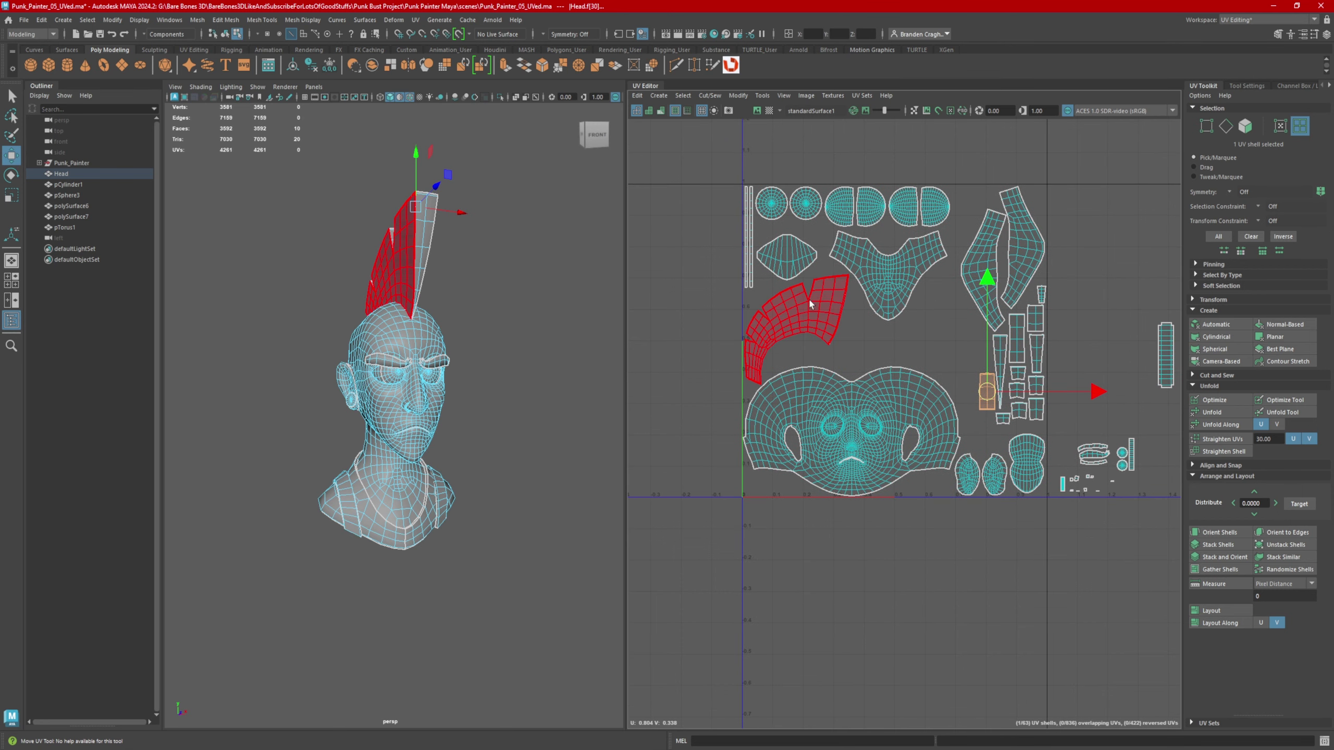
- Select the mohawk side shells and the head shell together and shift them horizontally so they sit inside the tile
alt+middle_drag(810, 304, 790, 313)
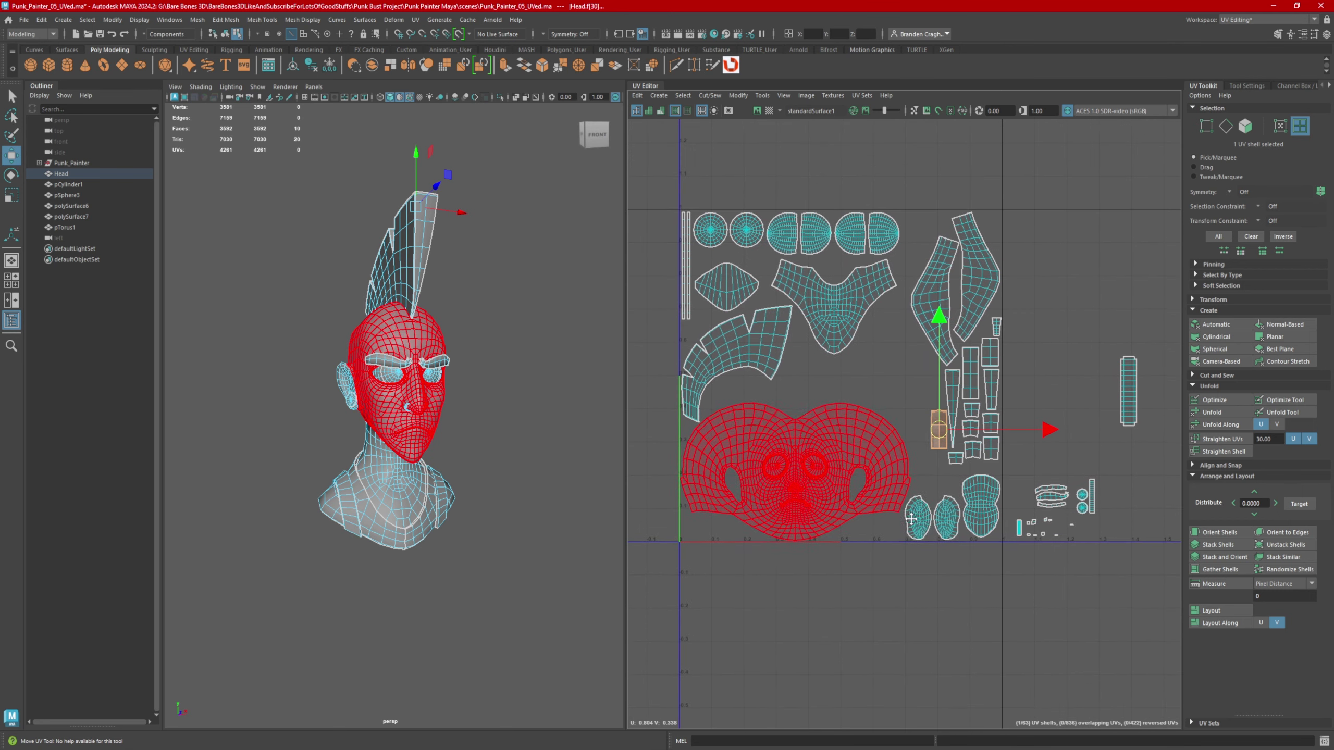
alt+middle_drag(748, 366, 783, 378)
click(783, 378)
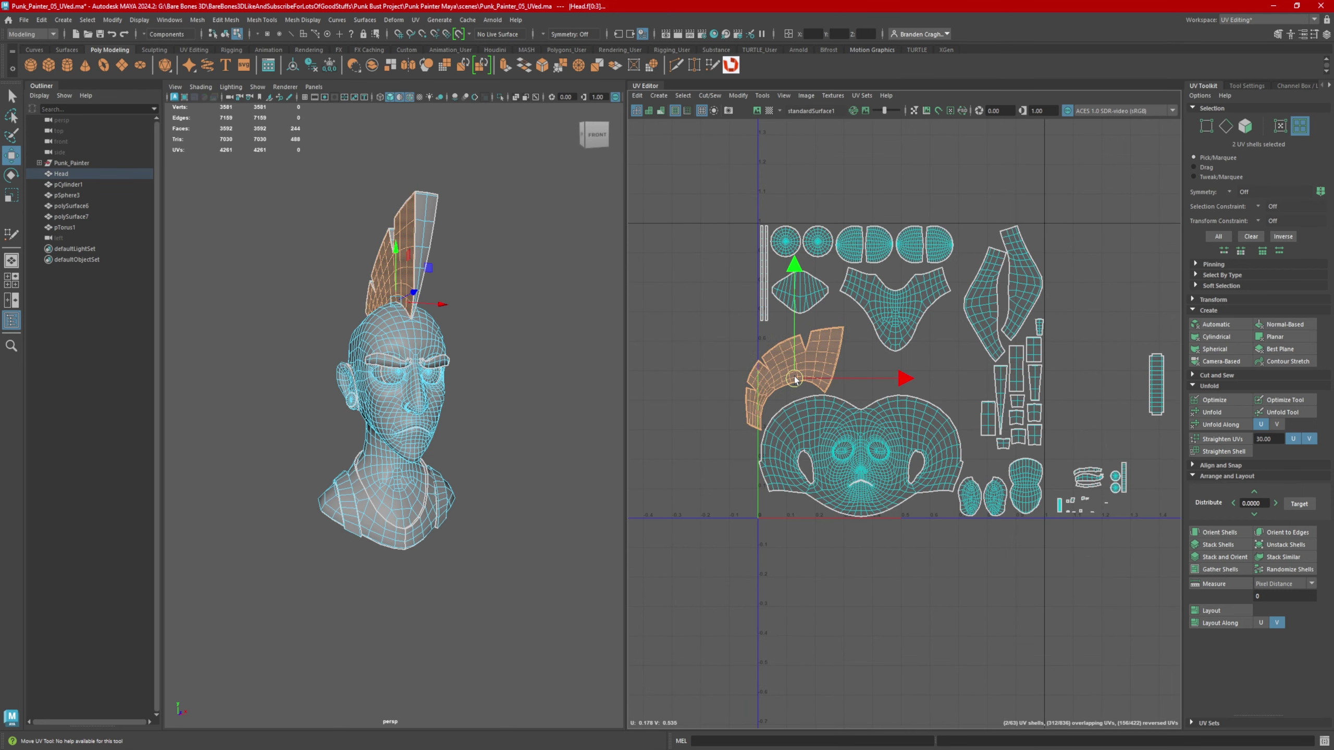
alt+middle_drag(843, 430, 794, 389)
shift+click(795, 389)
drag(917, 383, 930, 384)
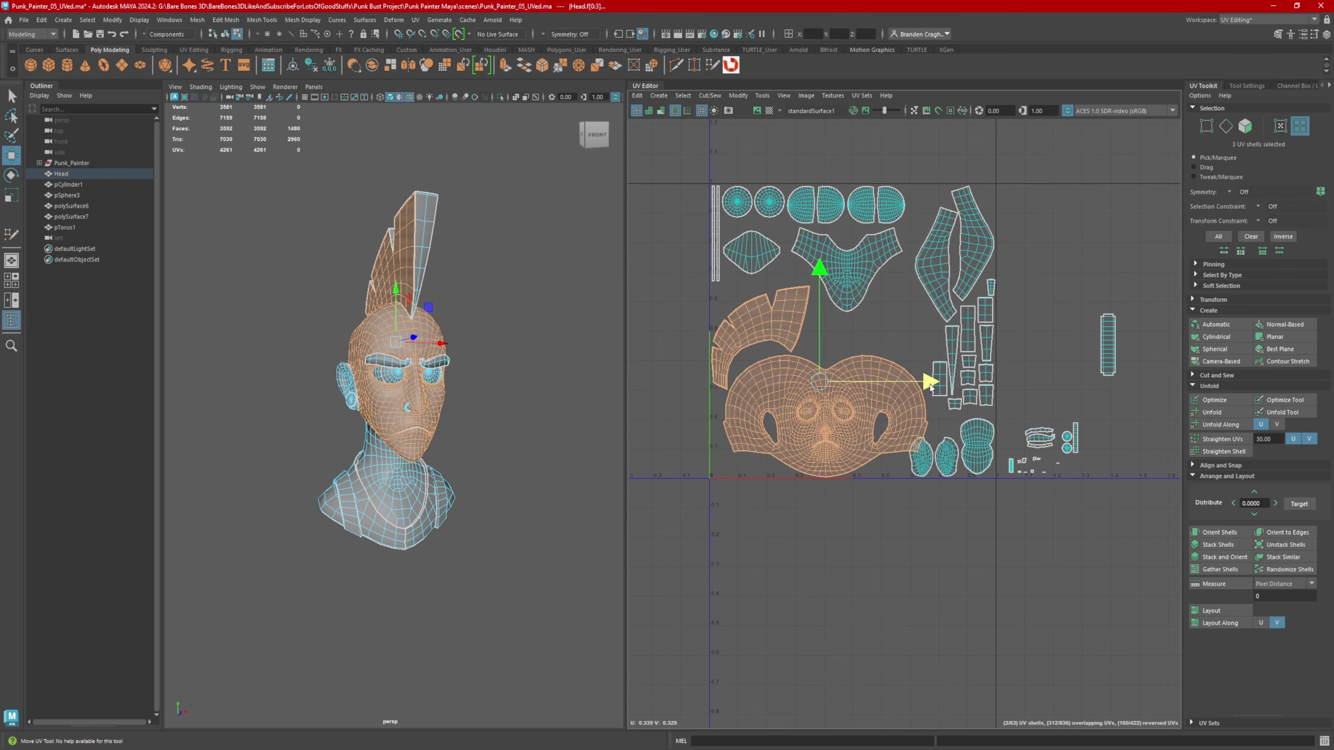
- Move the fan-shaped shell into the notch above the head shell and place the two ear shells in its former spot
click(923, 464)
shift+click(945, 460)
drag(935, 457, 898, 408)
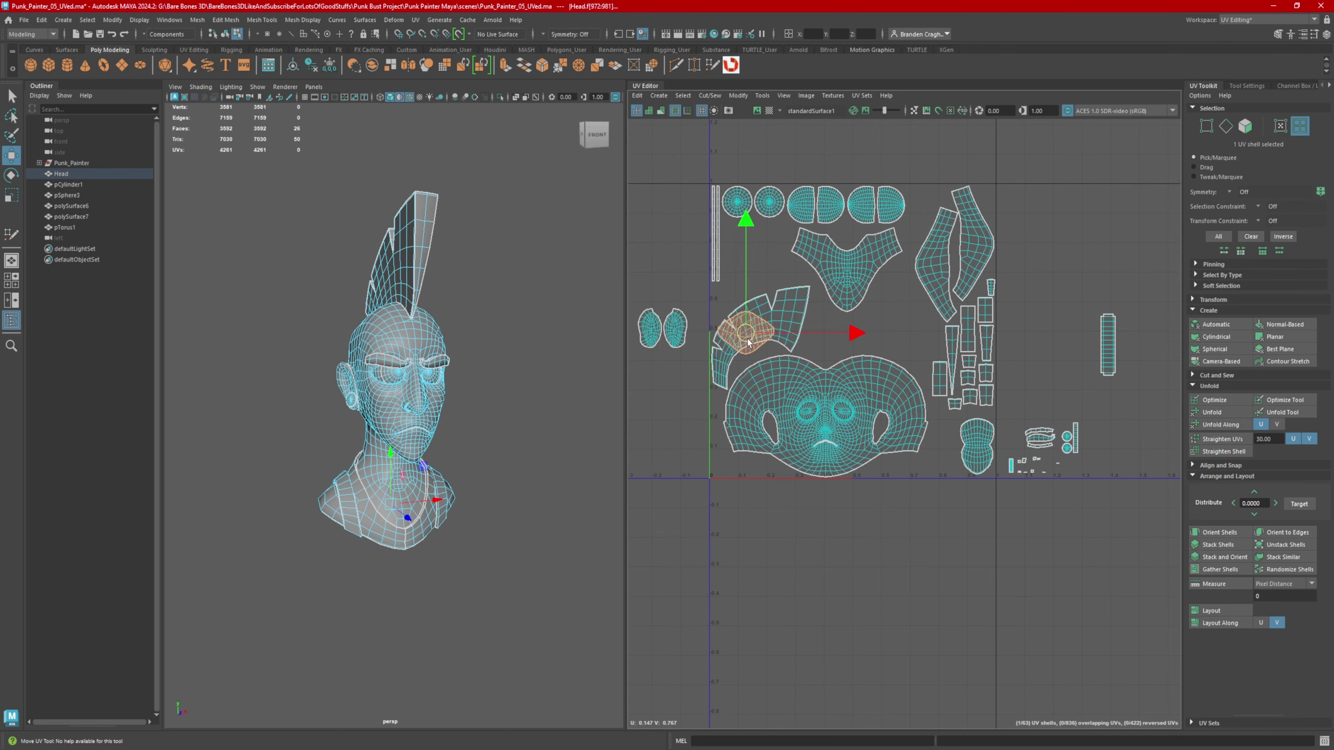
click(675, 329)
shift+click(650, 328)
drag(663, 328, 751, 269)
alt+middle_drag(751, 269, 772, 296)
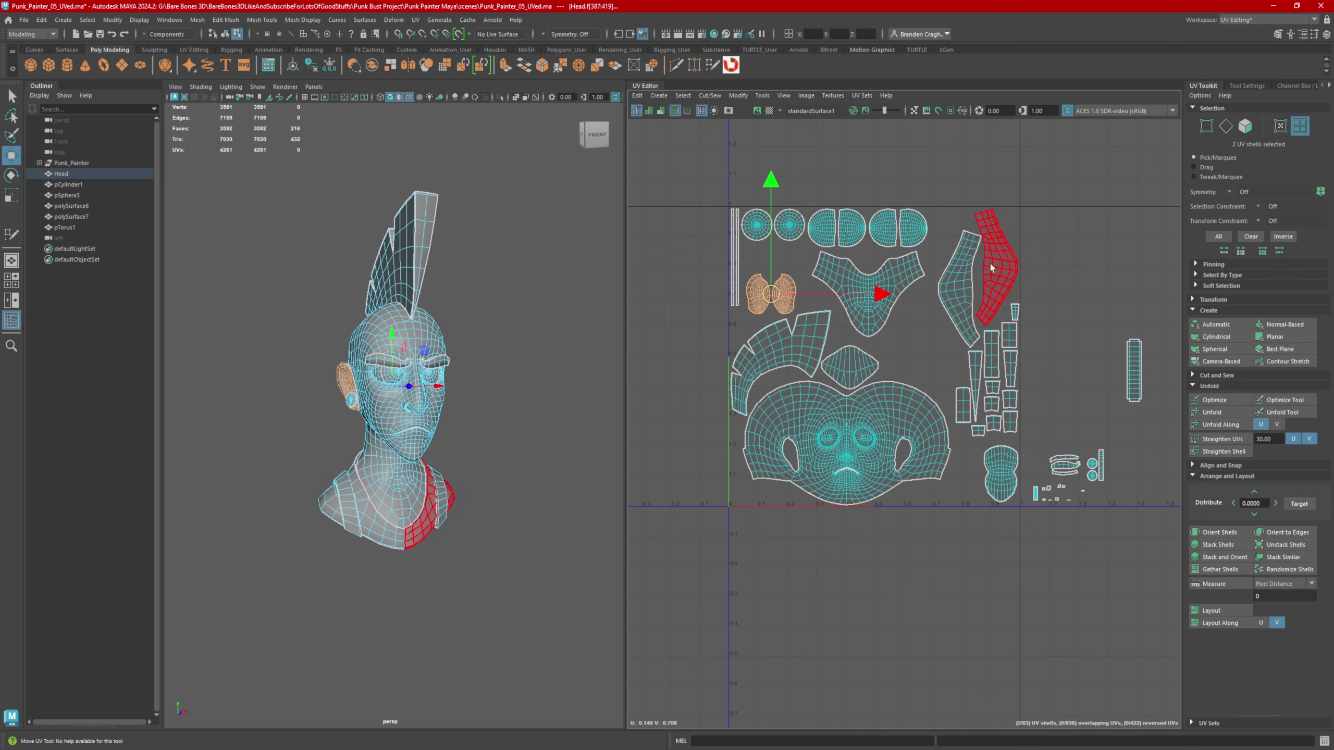
- Lower the two long thin strips and the row of circular and semicircular eye shells within the tile
drag(742, 314, 736, 296)
scroll(737, 299, up, 3)
scroll(751, 300, down, 1)
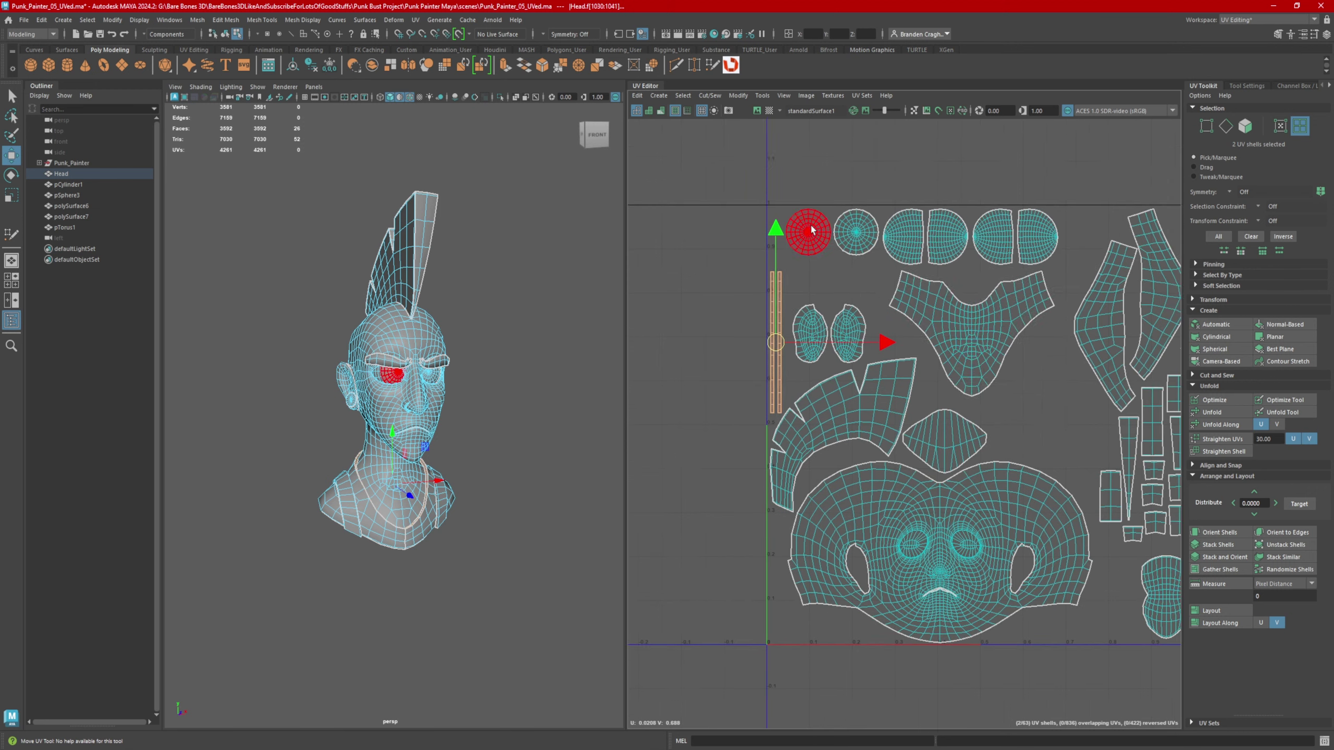
alt+middle_drag(809, 230, 746, 224)
drag(735, 218, 971, 240)
drag(860, 226, 861, 269)
- Stagger the two ear shells beneath the circular eye shells so they follow the slope of the mohawk shell
click(783, 341)
shift+click(741, 344)
key(ctrl+z)
key(ctrl+z)
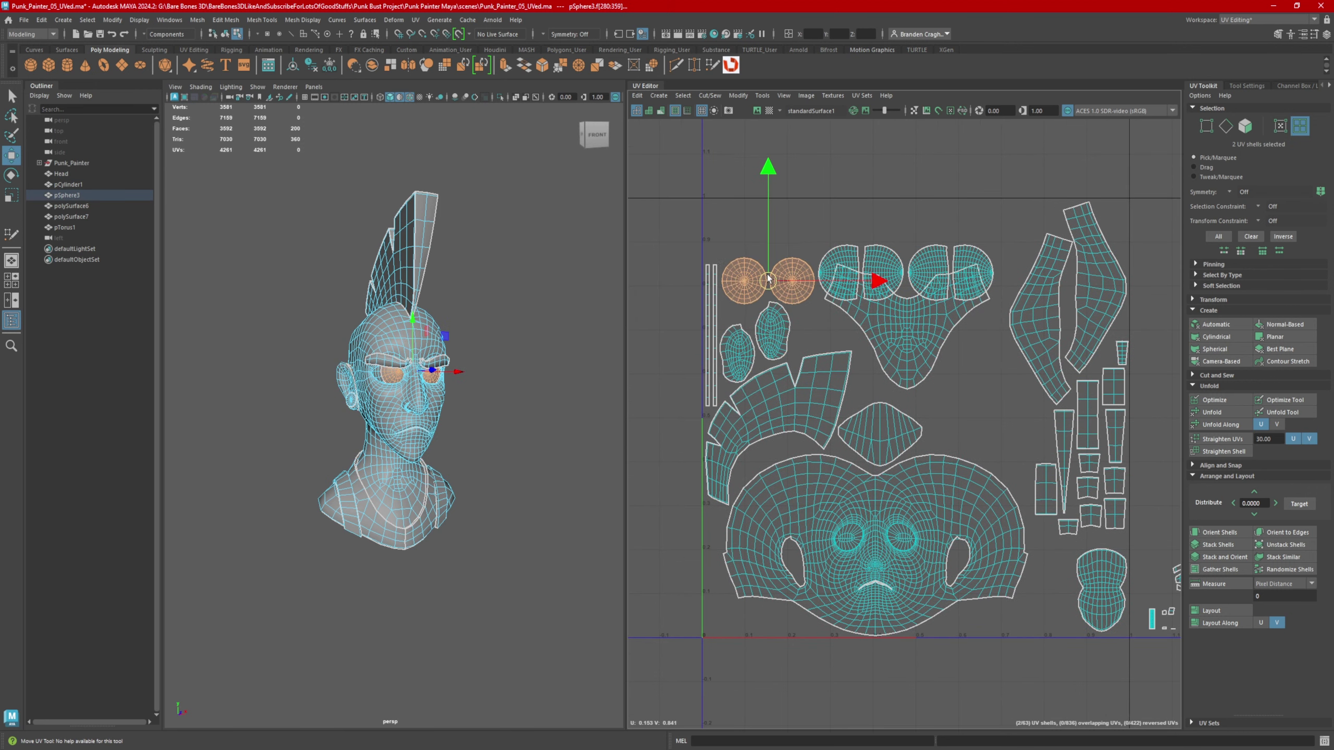
- Lower the neck shell beneath the semicircular shells and fit the fan-shaped shell between it and the head shell
click(909, 326)
alt+middle_drag(910, 325, 860, 292)
drag(859, 293, 875, 332)
click(827, 414)
key(ctrl+z)
key(ctrl+z)
key(ctrl+z)
key(ctrl+z)
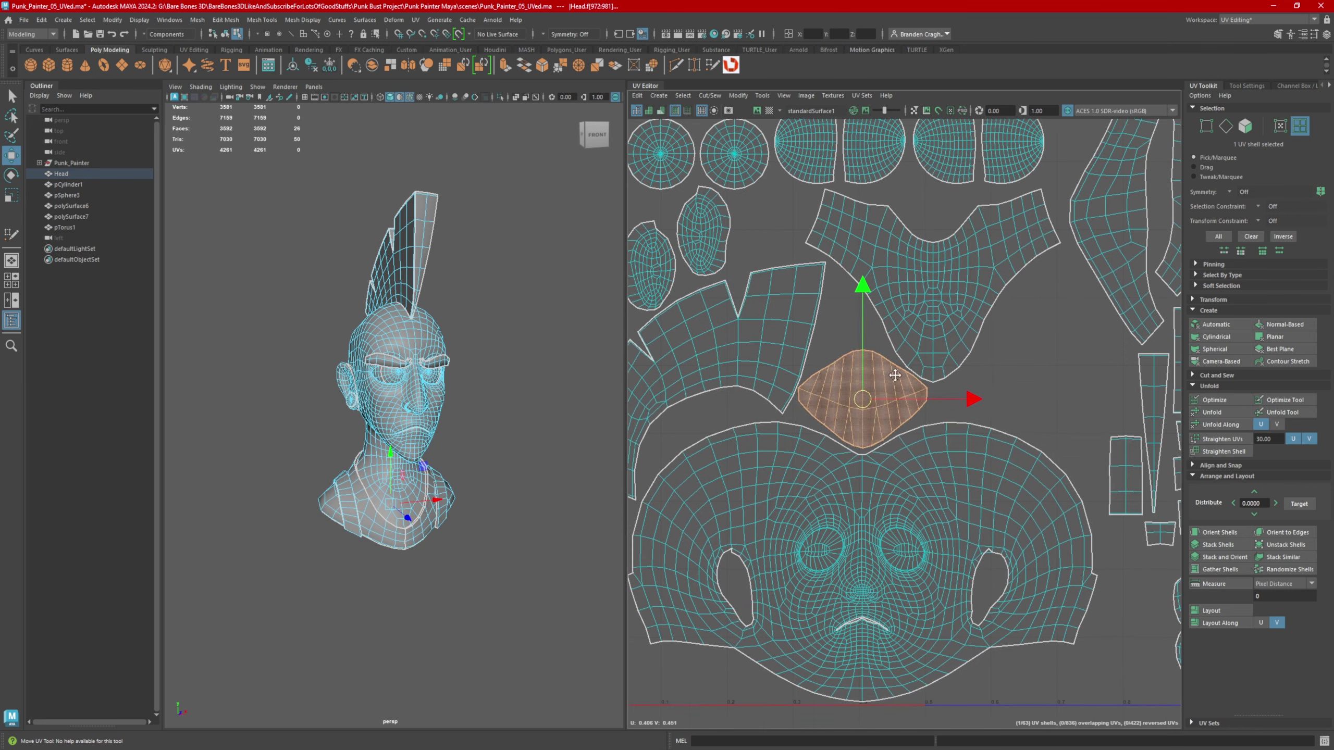
key(ctrl+z)
key(ctrl+z)
key(ctrl+z)
key(ctrl+z)
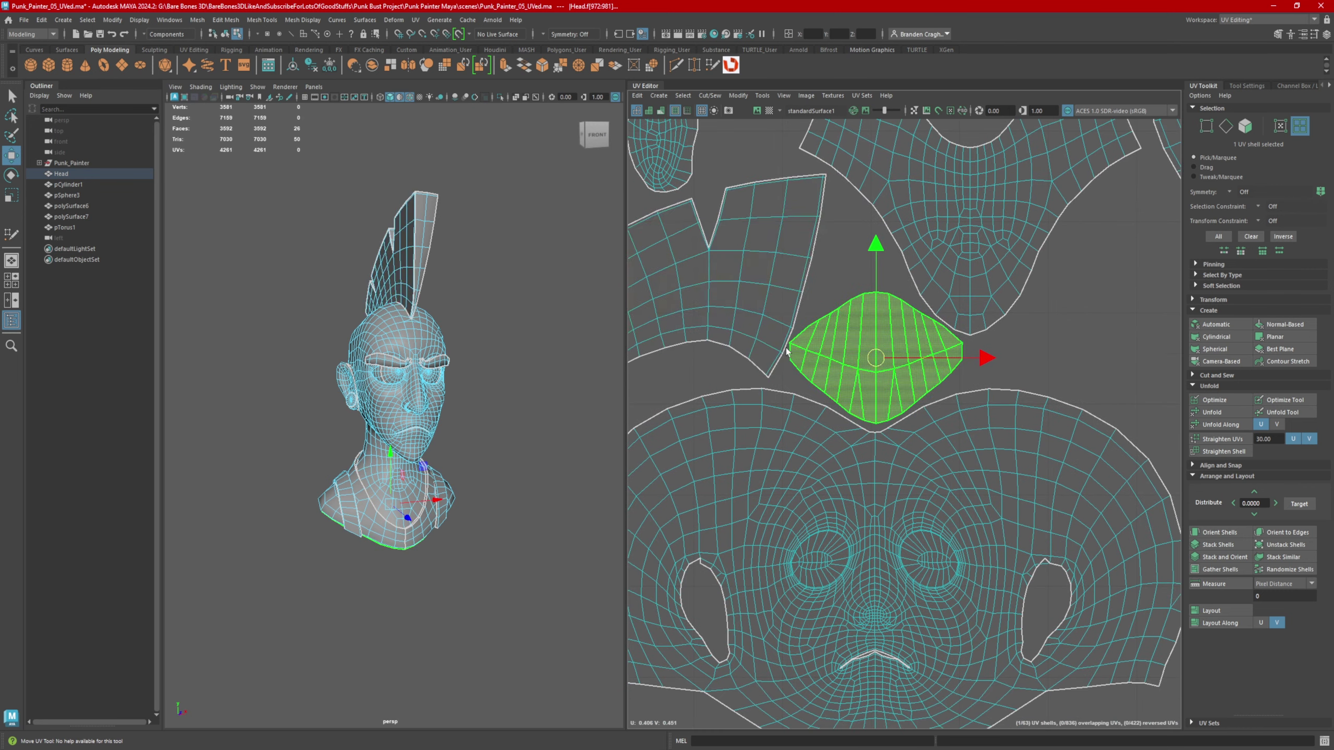
- Nudge the mohawk side shells slightly away from the fan-shaped shell, up to the tile's left edge
alt+right_drag(882, 367, 846, 358)
alt+middle_drag(979, 356, 985, 365)
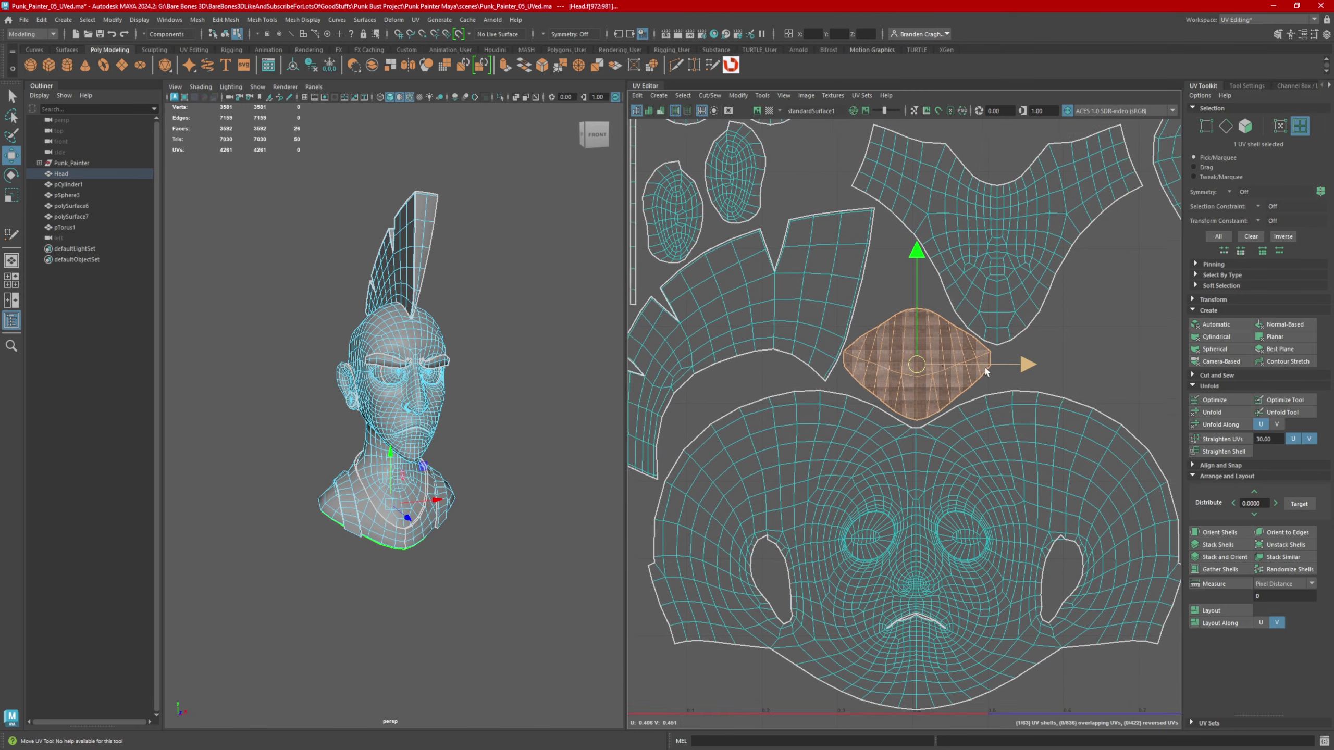
alt+right_drag(984, 365, 832, 368)
click(818, 334)
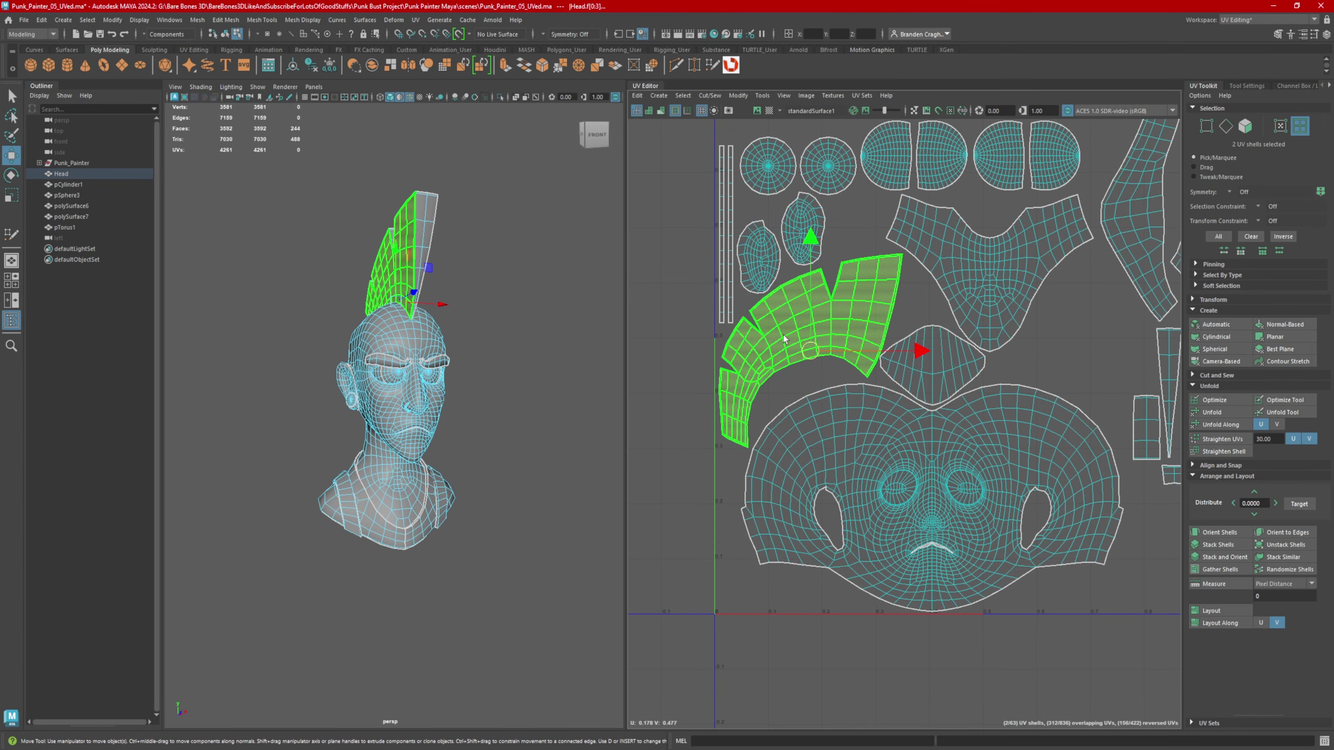
scroll(917, 348, up, 1)
drag(924, 353, 922, 353)
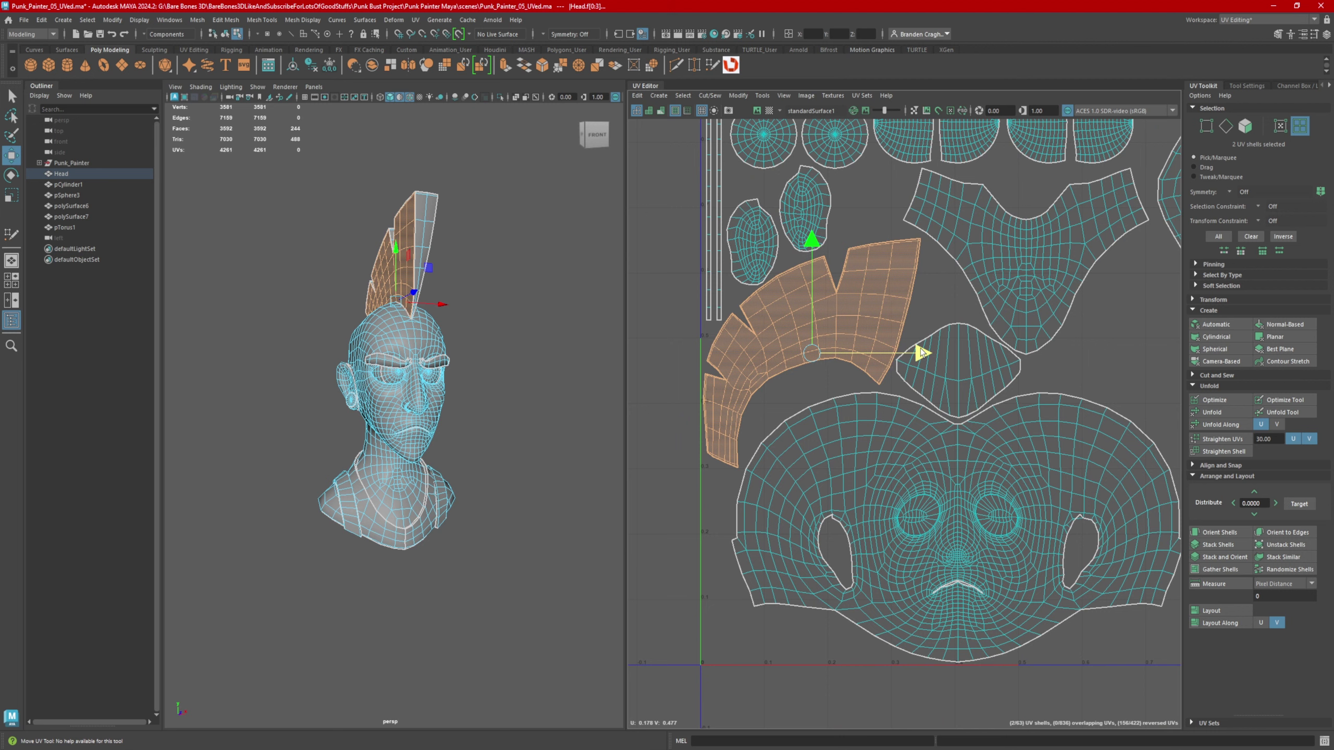
- Examine the overall UV layout for free space around the collar shells, mohawk edge strips and tile borders
scroll(744, 385, down, 4)
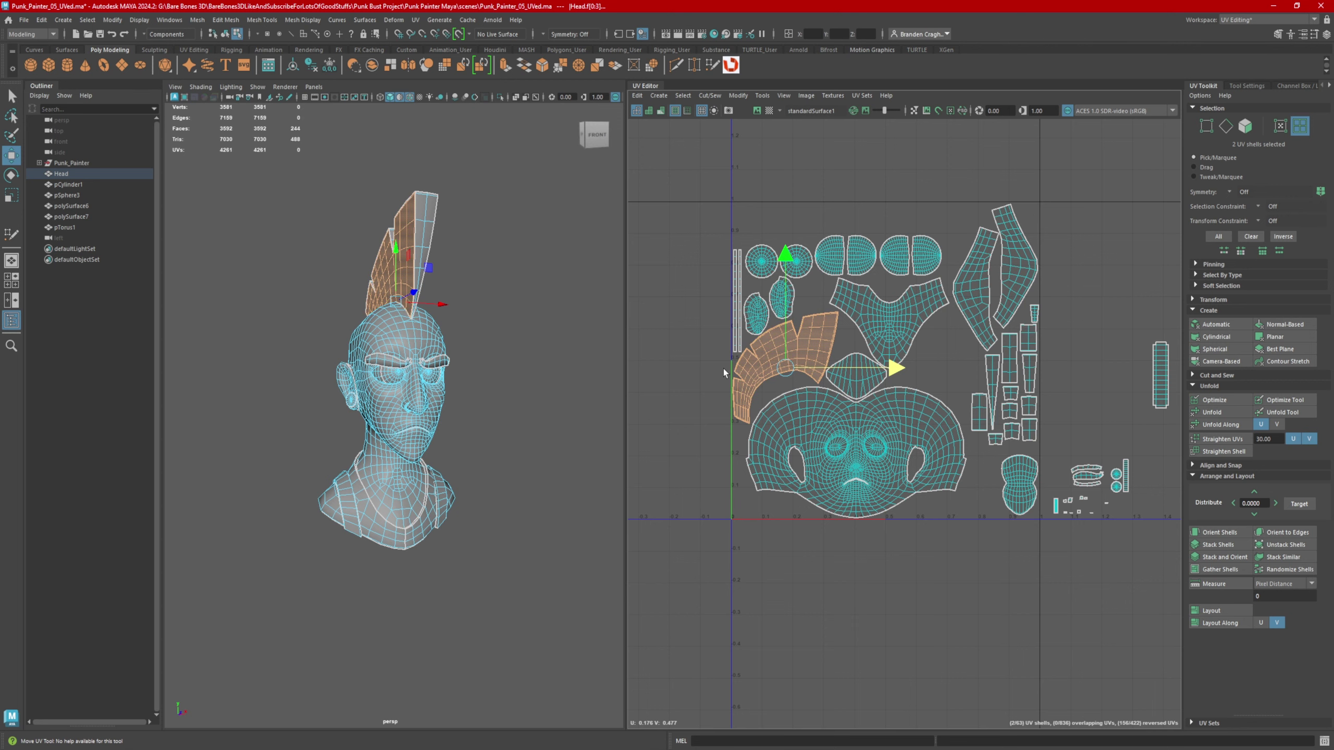
alt+middle_drag(1053, 404, 1015, 400)
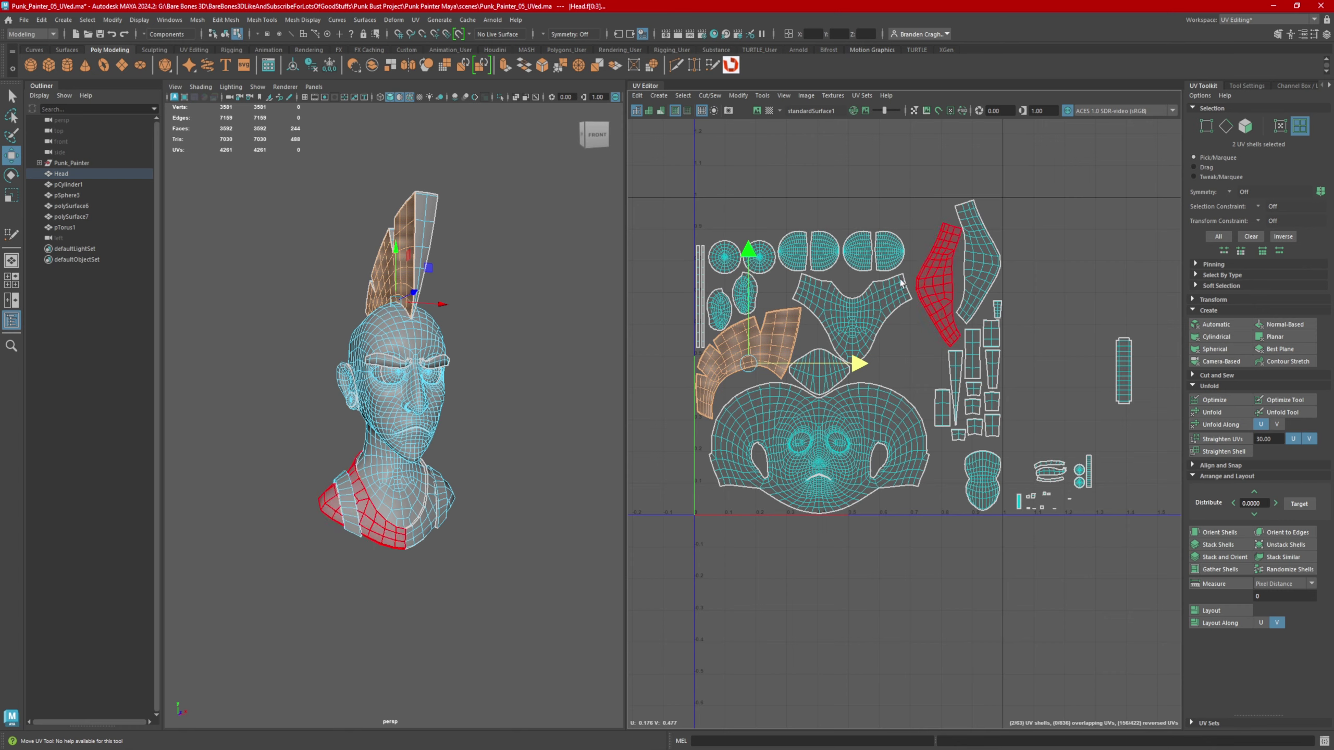
scroll(896, 330, down, 2)
alt+middle_drag(934, 343, 897, 355)
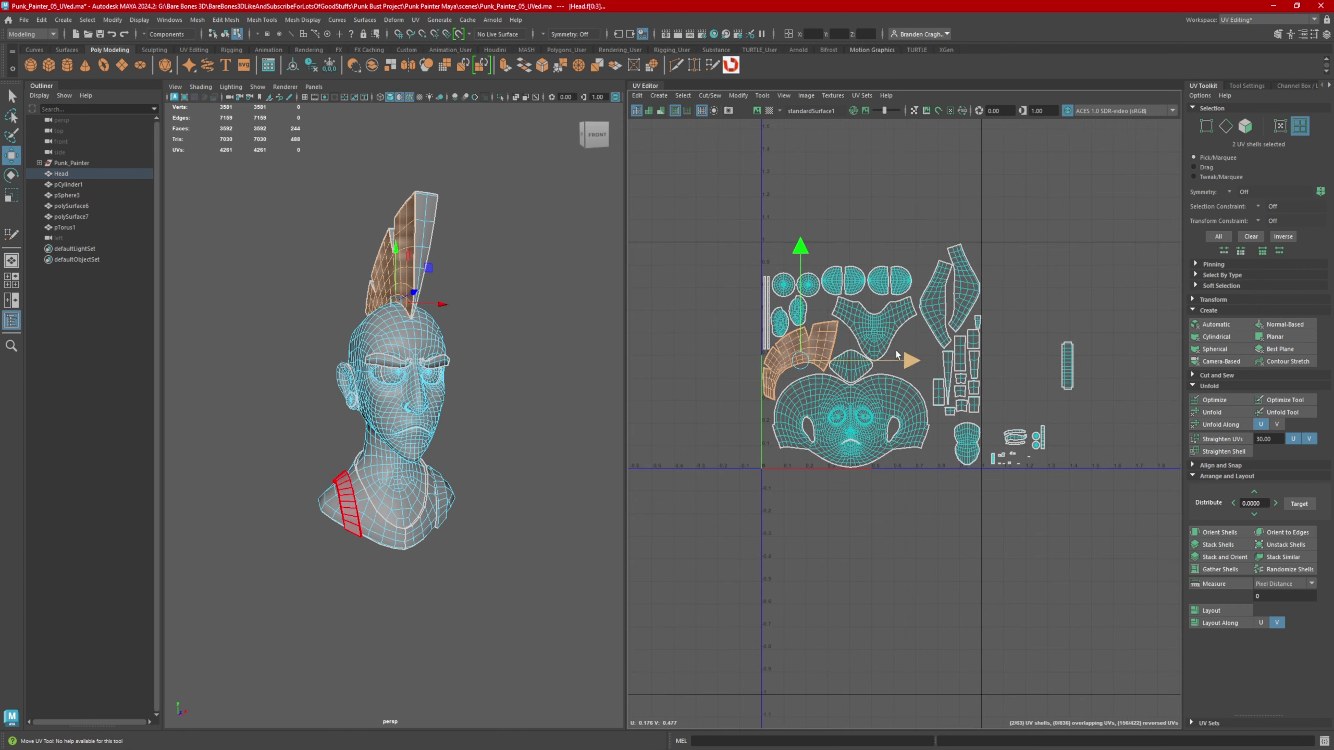
alt+right_drag(1011, 348, 954, 373)
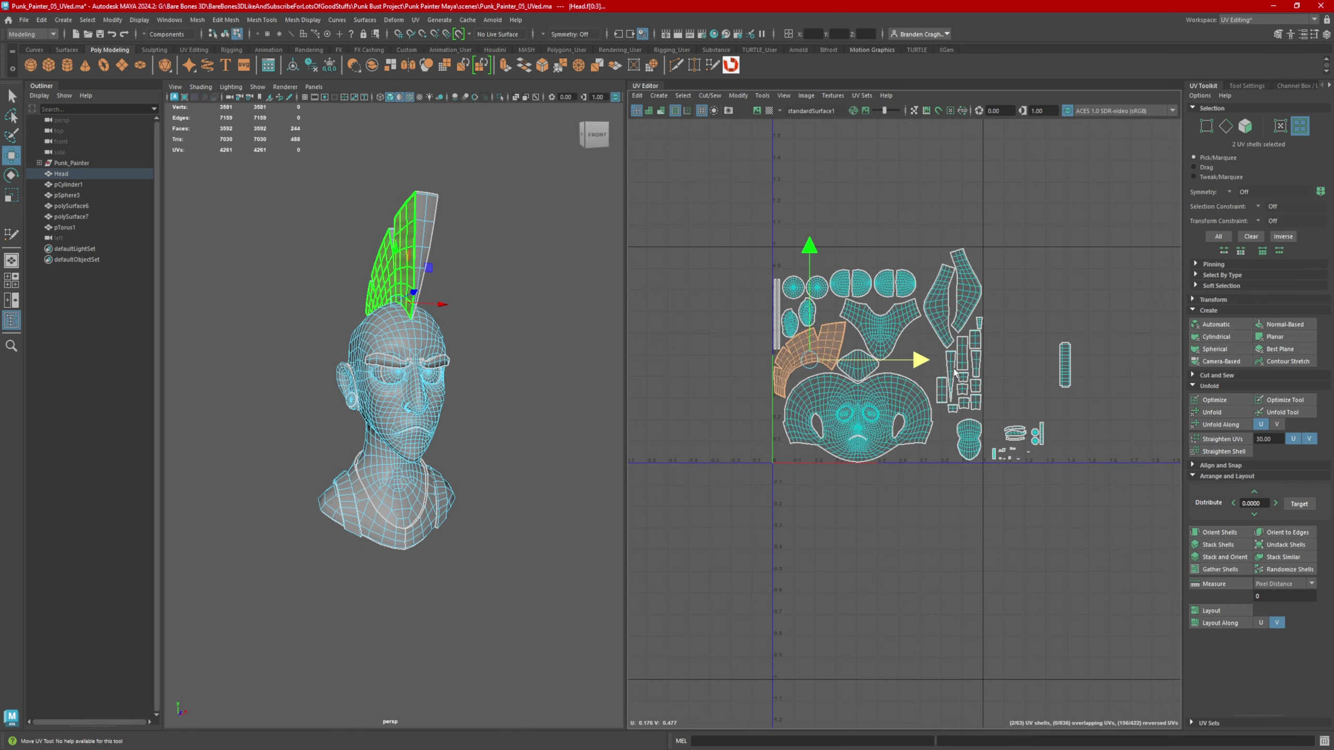
scroll(925, 360, up, 3)
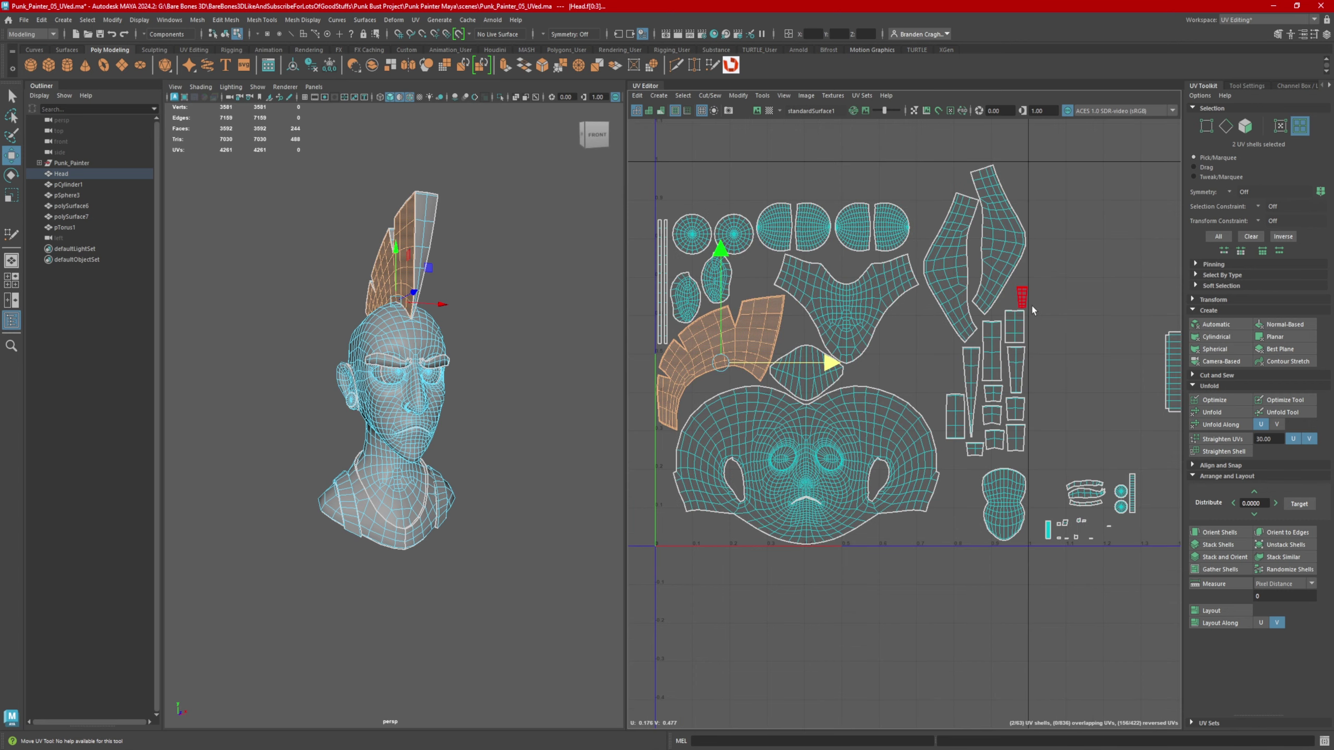
alt+middle_drag(1032, 306, 1059, 298)
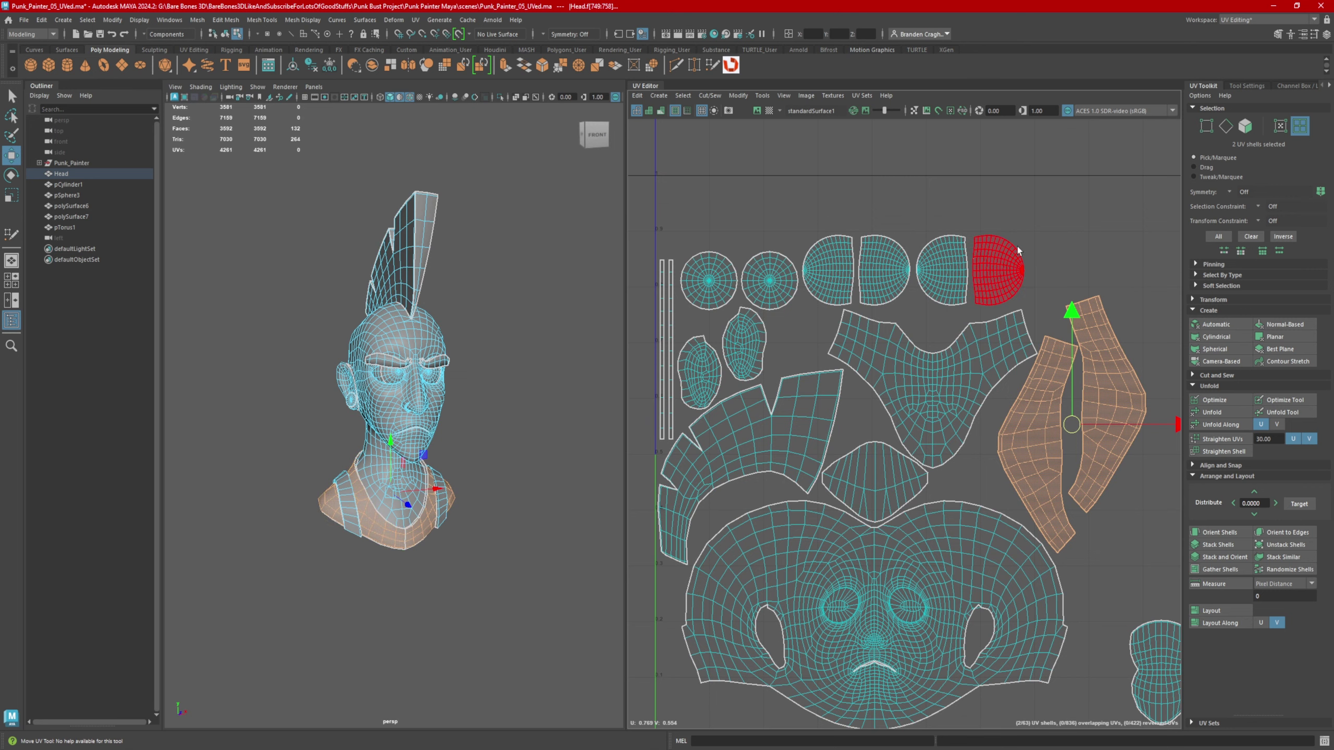
alt+middle_drag(1017, 251, 943, 233)
alt+middle_drag(1055, 403, 1042, 331)
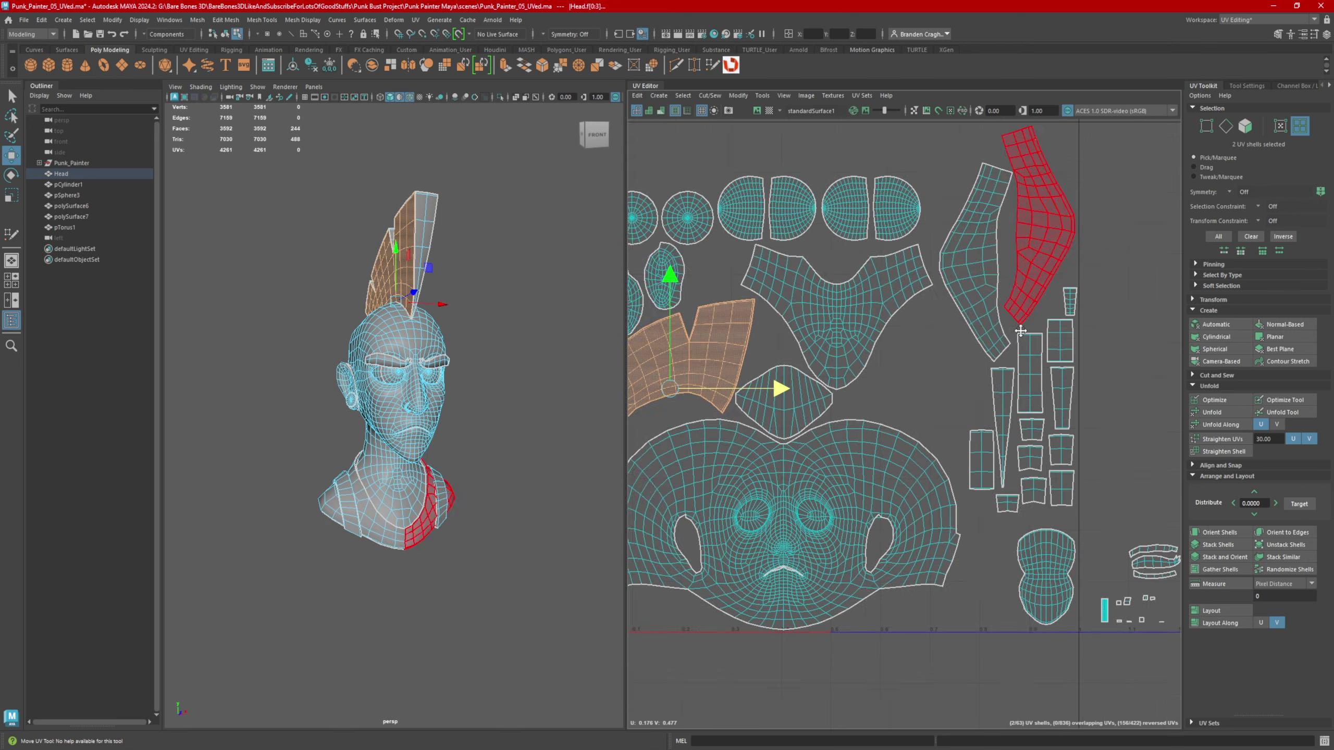
scroll(1045, 395, down, 4)
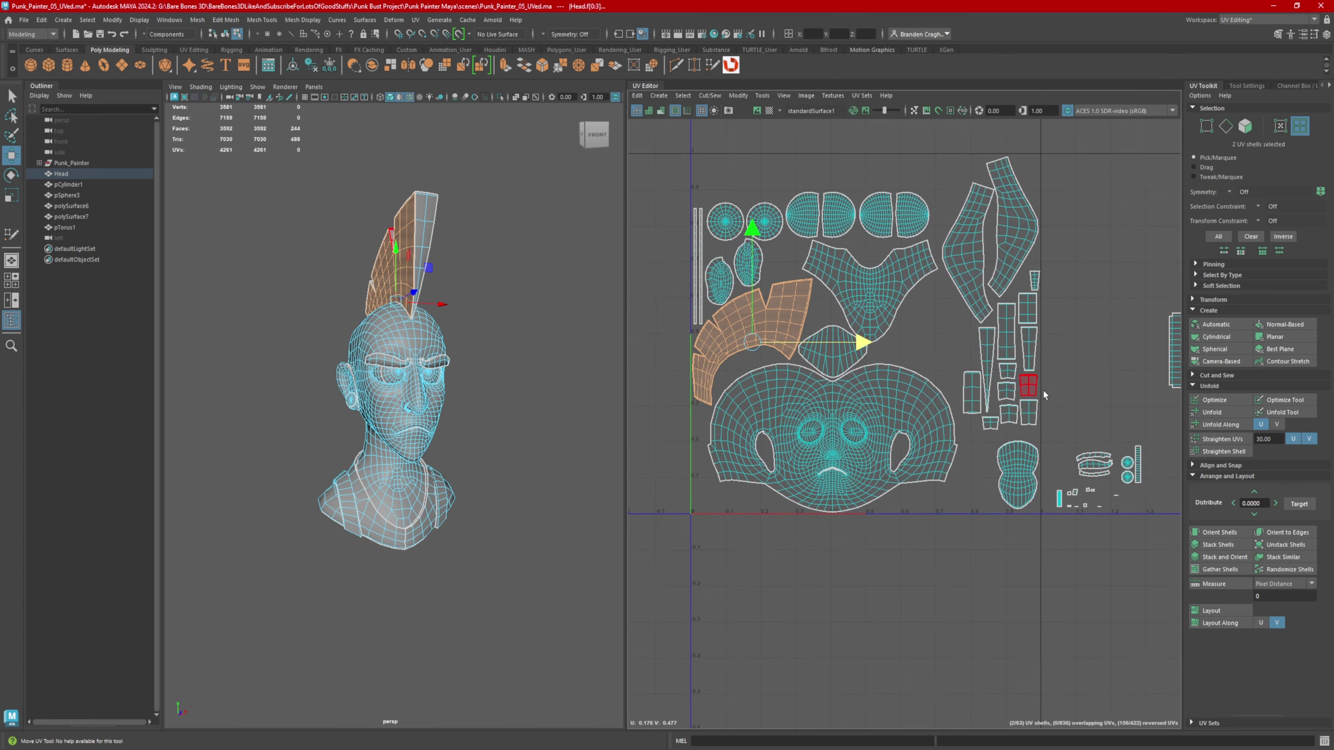
- Select the whole group of mohawk edge strips without the collar shells and move it outside the tile
drag(1046, 394, 1049, 434)
ctrl+drag(961, 200, 1024, 242)
drag(1000, 349, 1087, 310)
alt+middle_drag(1082, 305, 1026, 322)
- Move the two collar shells in beside the neck and head shells, with the outer one raised relative to the inner one
click(944, 284)
shift+click(917, 266)
drag(935, 258, 912, 327)
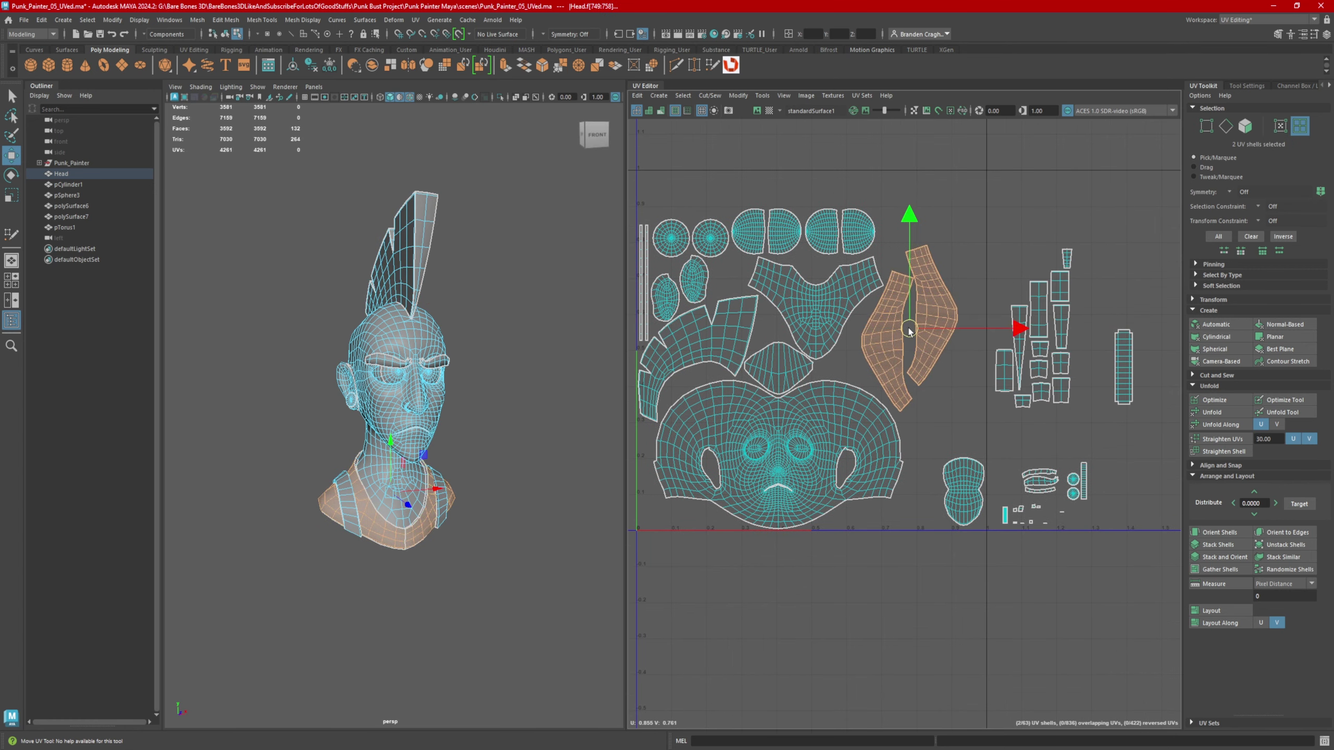
alt+right_drag(811, 315, 868, 326)
alt+middle_drag(867, 327, 845, 263)
click(969, 310)
drag(968, 304, 963, 279)
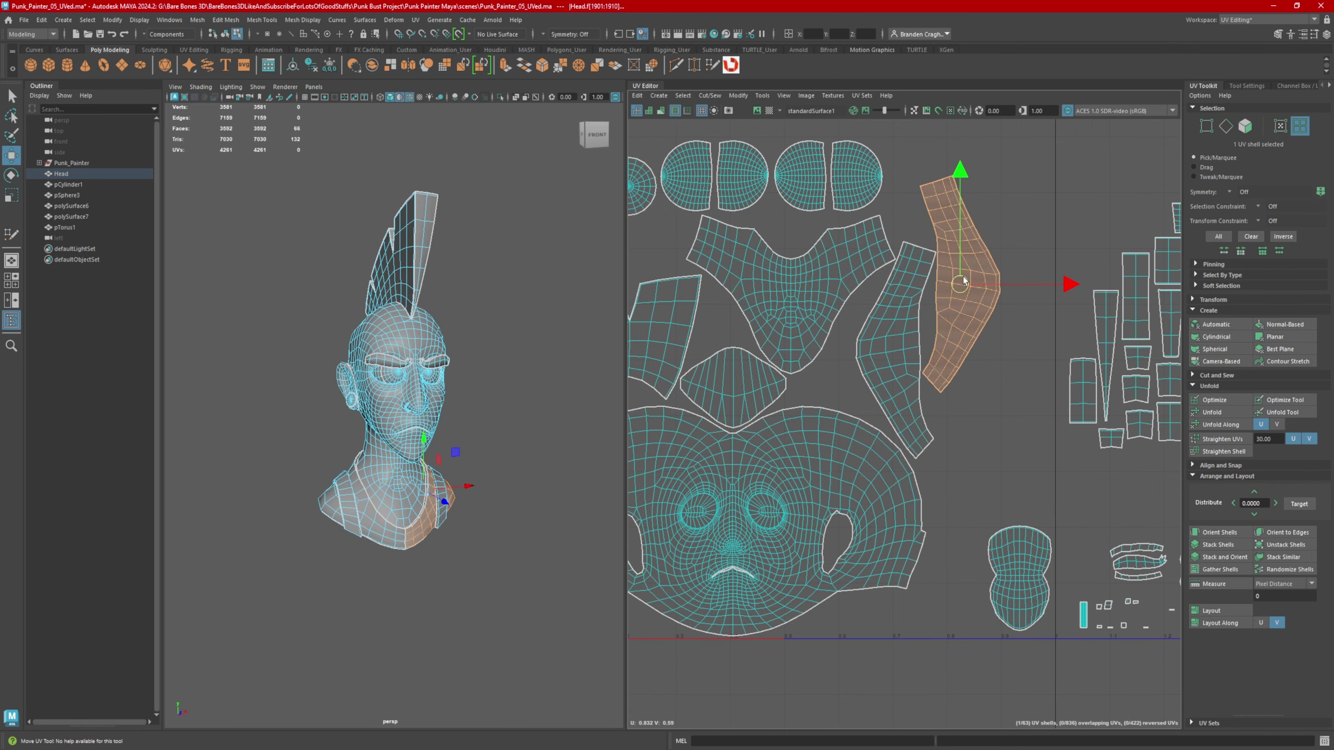
alt+right_drag(964, 283, 978, 359)
shift+click(879, 355)
drag(933, 361, 933, 371)
alt+middle_drag(934, 371, 1057, 384)
- Make small position adjustments to the neck, fan-shaped and collar shells so they nest closely together
click(847, 332)
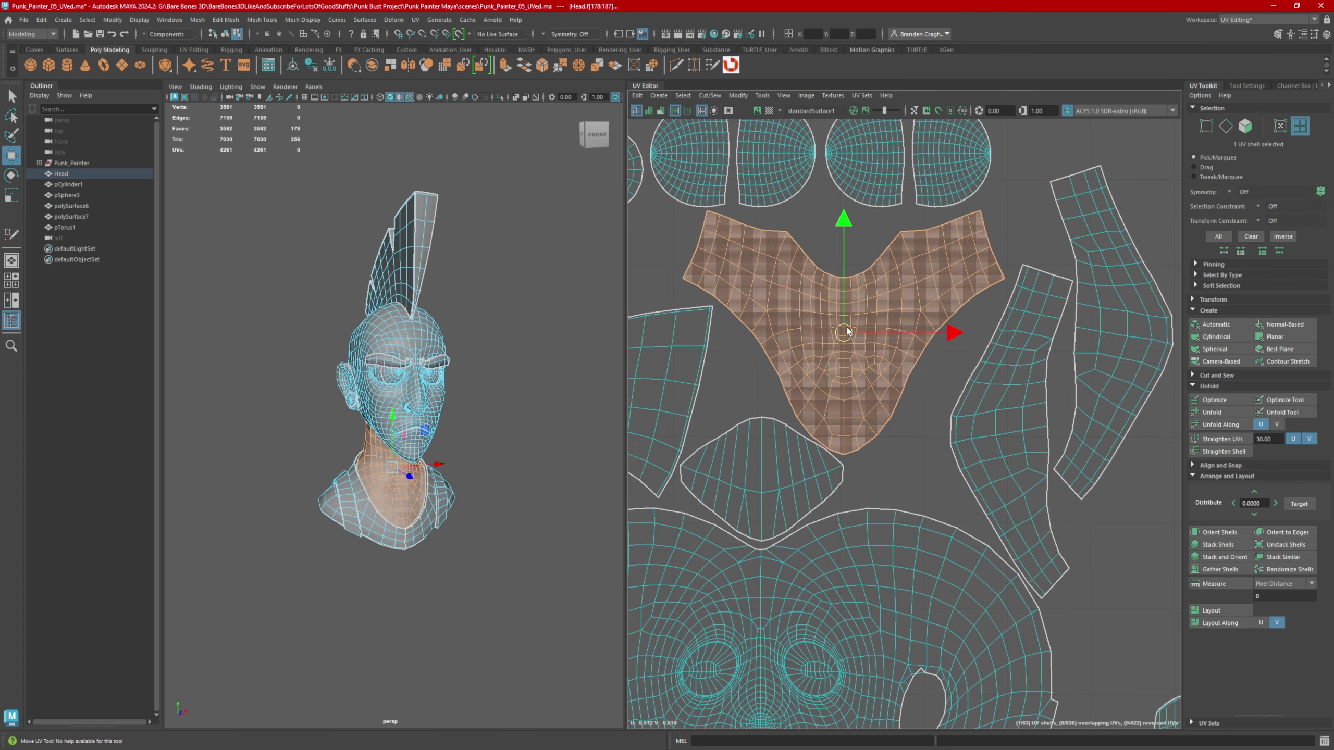
click(793, 465)
drag(864, 476, 863, 476)
alt+middle_drag(1057, 382, 996, 400)
mouse_move(985, 399)
mouse_down()
mouse_move(1021, 408)
mouse_move(999, 388)
mouse_up()
alt+right_drag(1000, 391, 862, 394)
alt+middle_drag(862, 394, 862, 237)
- Place the peanut-shaped shell directly beneath the outer collar shell, next to the head shell
click(1023, 396)
drag(1006, 411, 867, 419)
alt+middle_drag(866, 419, 1010, 411)
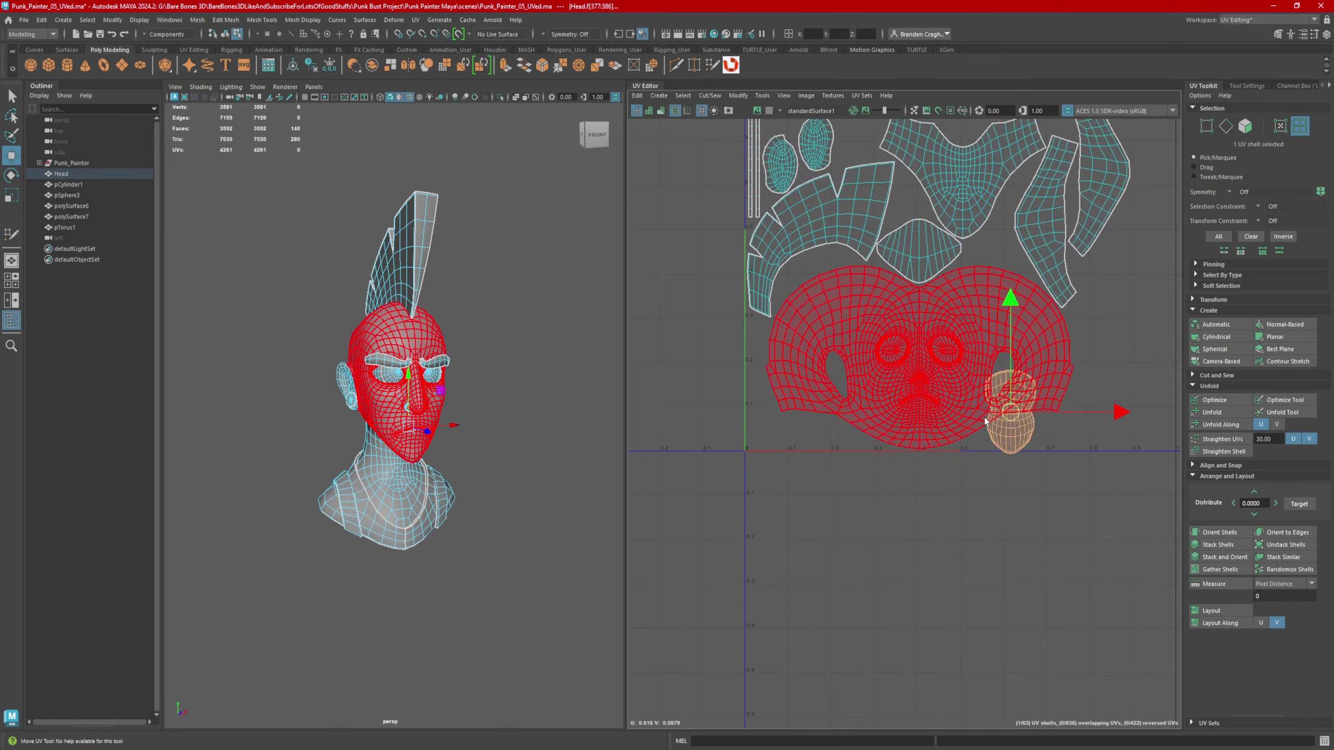
drag(1013, 411, 819, 318)
alt+middle_drag(819, 318, 764, 453)
drag(764, 452, 1043, 440)
alt+middle_drag(1043, 440, 843, 422)
alt+right_drag(843, 421, 860, 421)
drag(861, 421, 863, 390)
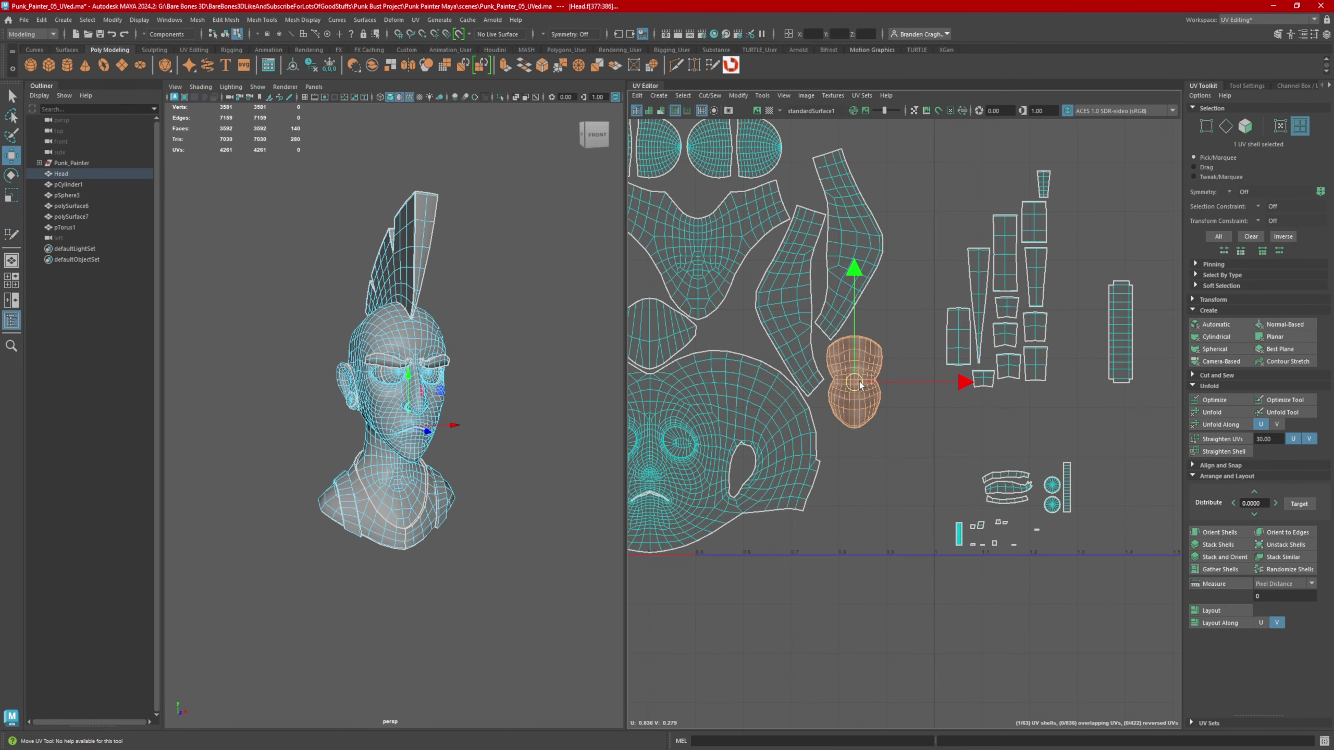
- Try placing the stacked strap shells in the tile's lower-left corner beside the head shell
scroll(1129, 360, down, 1)
drag(1102, 351, 908, 472)
alt+middle_drag(908, 472, 1071, 424)
drag(1072, 423, 660, 436)
scroll(660, 435, up, 3)
alt+middle_drag(661, 436, 709, 449)
drag(709, 449, 713, 445)
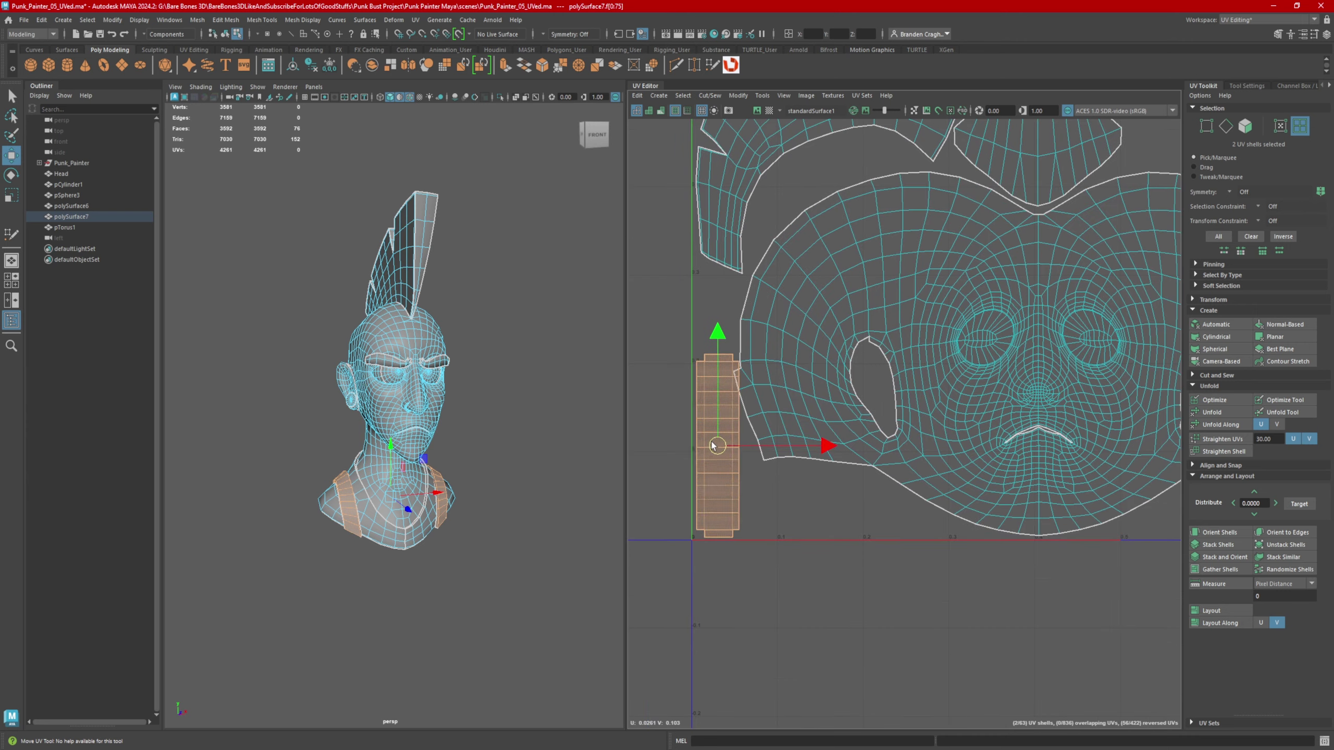
- Move the stacked strap shells to the other side of the head, beneath the peanut-shaped shell at the tile's lower edge
scroll(709, 446, down, 3)
alt+middle_drag(844, 398, 769, 498)
scroll(765, 387, down, 3)
drag(694, 528, 1033, 530)
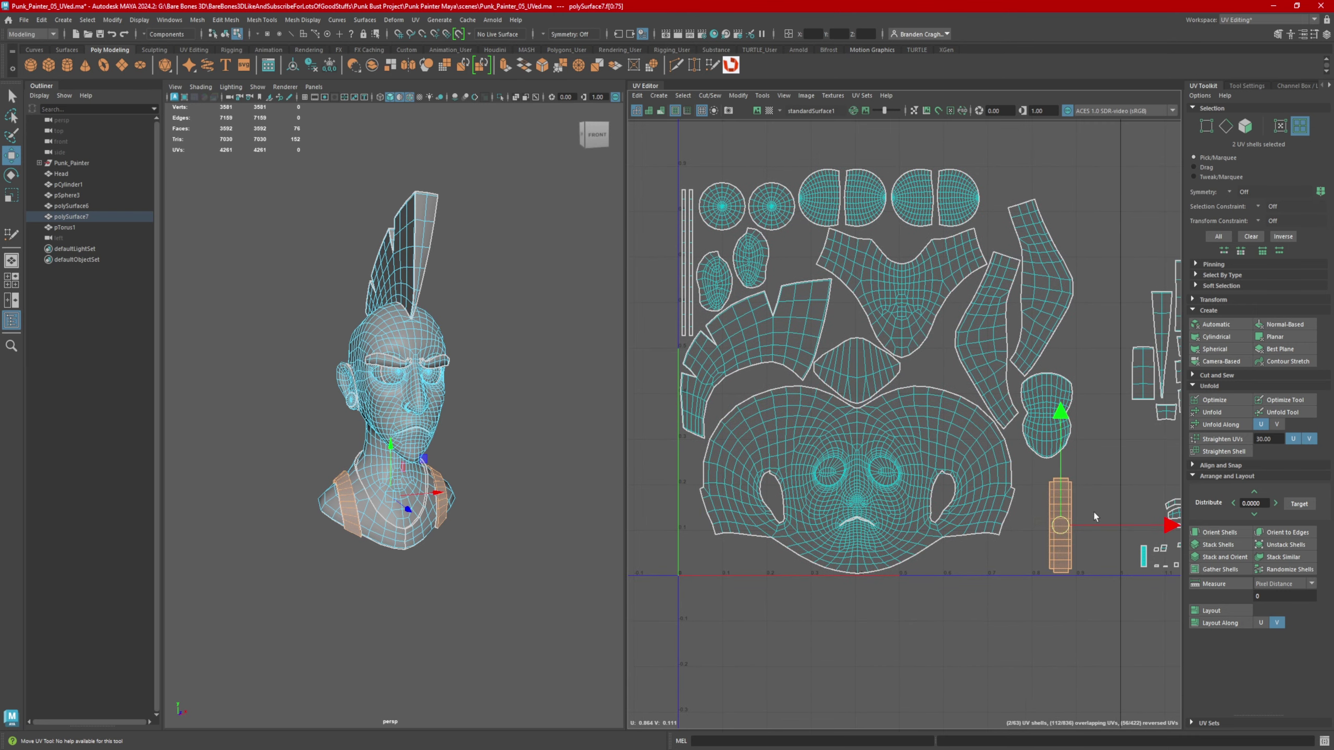
alt+middle_drag(1094, 513, 969, 466)
- Select the two round ear-plug shells with their narrow strip and place them beside the strap shells
drag(1096, 448, 1128, 492)
drag(1111, 467, 829, 495)
alt+middle_drag(829, 495, 1017, 456)
alt+middle_drag(1098, 467, 994, 525)
- Move the small nose-ring shell into the tile and set it directly above the narrow ear-plug strip
alt+right_drag(994, 525, 1032, 360)
alt+middle_drag(1031, 360, 950, 421)
click(877, 362)
alt+right_drag(684, 422, 945, 415)
drag(968, 399, 725, 423)
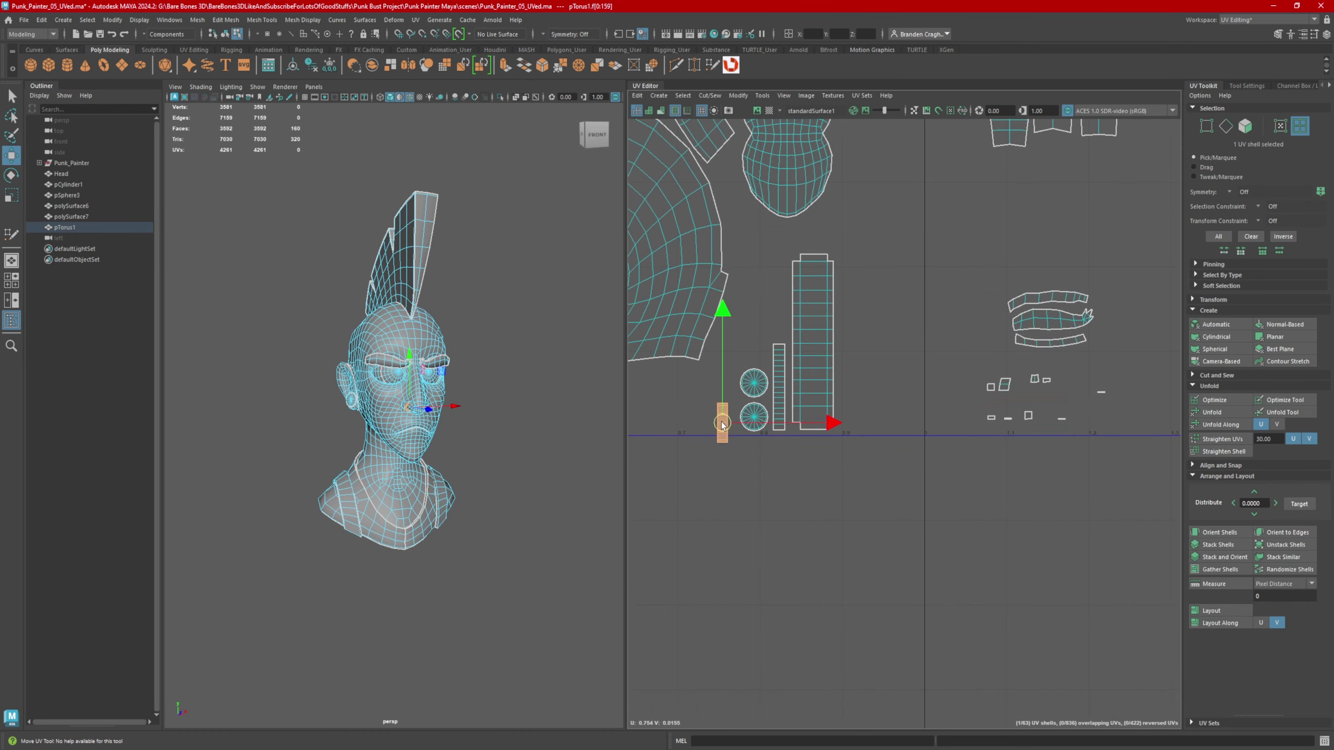
alt+middle_drag(725, 422, 861, 404)
drag(862, 404, 870, 394)
alt+right_drag(998, 397, 935, 409)
alt+middle_drag(935, 409, 907, 438)
drag(891, 424, 923, 362)
alt+middle_drag(921, 361, 972, 421)
alt+right_drag(971, 421, 932, 429)
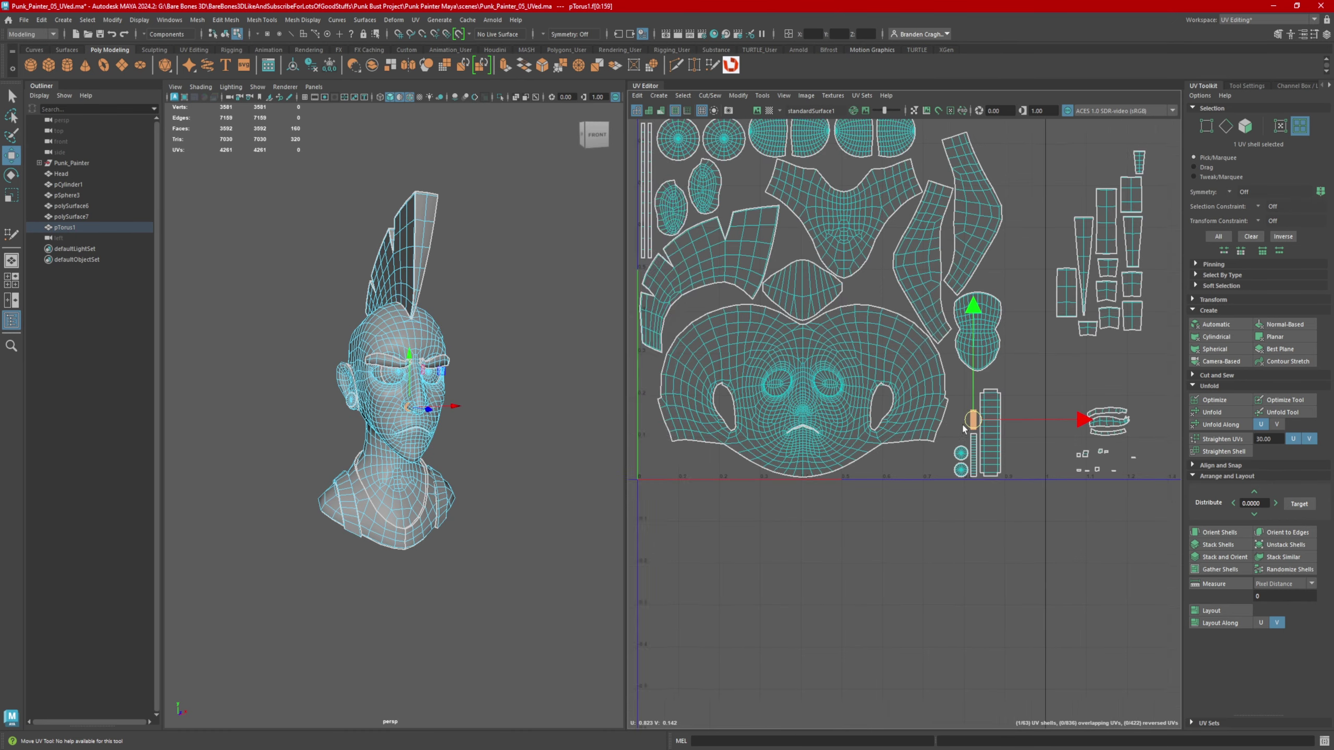
- Select the strap, ear-plug and nose-ring shells together and shift the cluster horizontally up against the head shell
alt+middle_drag(974, 447, 923, 453)
alt+right_drag(923, 453, 942, 473)
drag(942, 488, 875, 414)
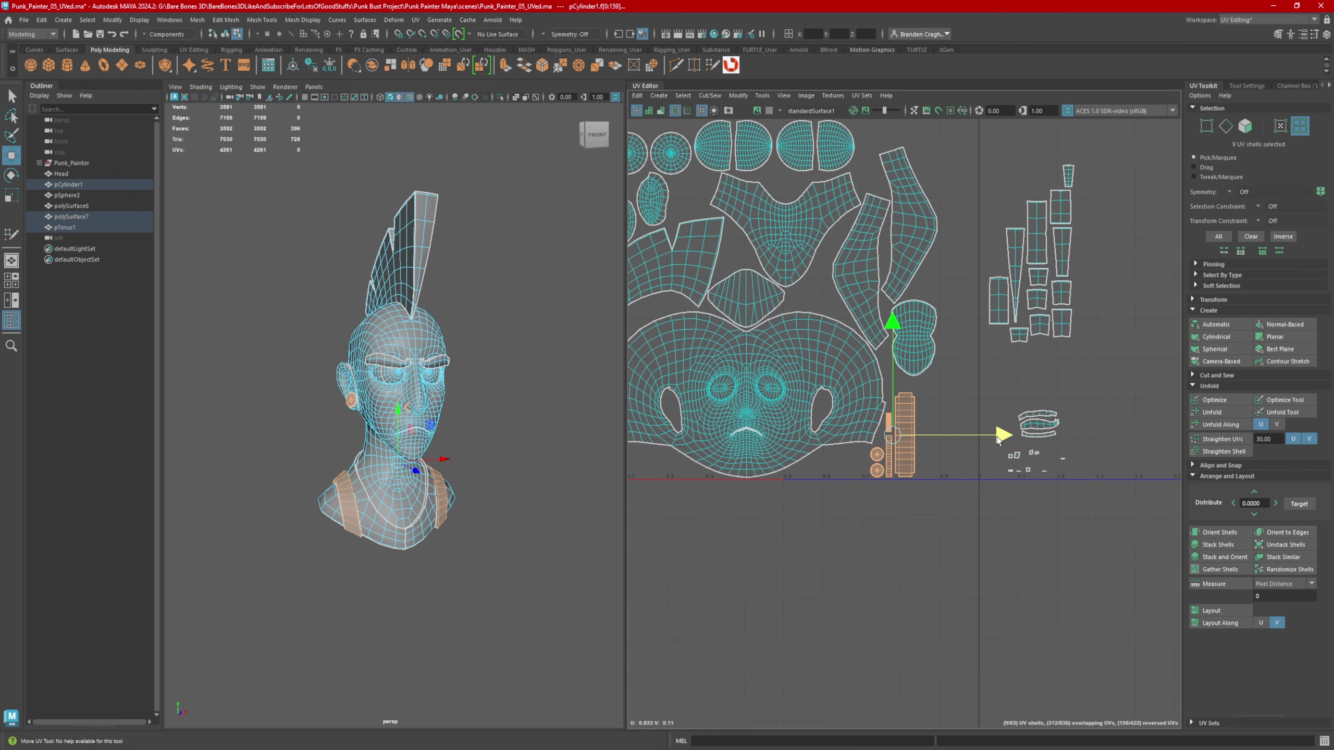
- Gather the scattered tiny eyebrow pieces into a compact cluster just beneath the eyebrow strips
alt+middle_drag(996, 436, 859, 461)
scroll(819, 436, up, 4)
click(783, 451)
alt+right_drag(892, 468, 859, 473)
drag(953, 525, 713, 405)
drag(894, 521, 765, 460)
drag(808, 472, 838, 429)
scroll(838, 430, up, 2)
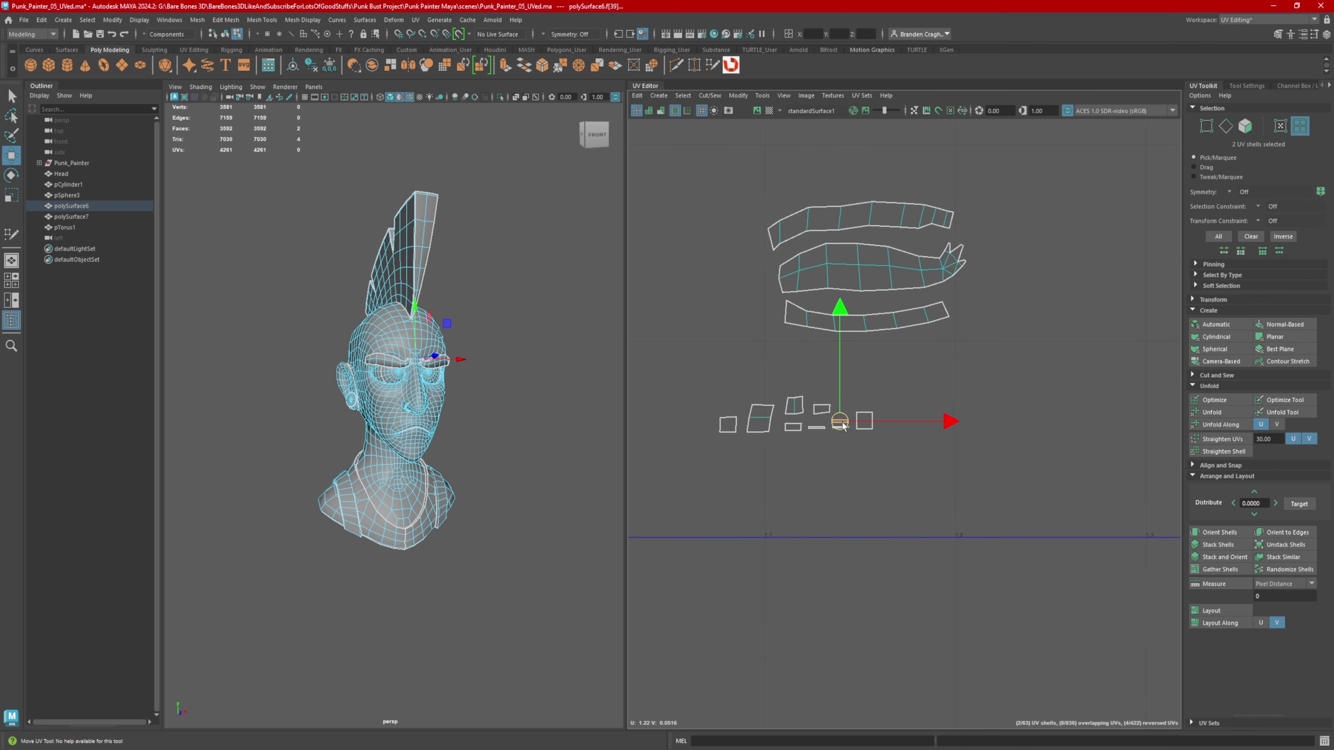
drag(810, 411, 872, 358)
alt+middle_drag(873, 358, 872, 398)
- Move all eyebrow strips and tiny pieces together into the tile's lower-left area, under the edge of the head shell
drag(987, 446, 746, 226)
alt+right_drag(877, 336, 745, 341)
drag(1051, 387, 646, 420)
alt+middle_drag(646, 420, 881, 421)
alt+right_drag(881, 421, 978, 437)
alt+middle_drag(978, 437, 852, 424)
drag(714, 401, 852, 414)
- Rotate the uppermost eyebrow strip slightly so it nests along the strip below it
click(869, 369)
key(e)
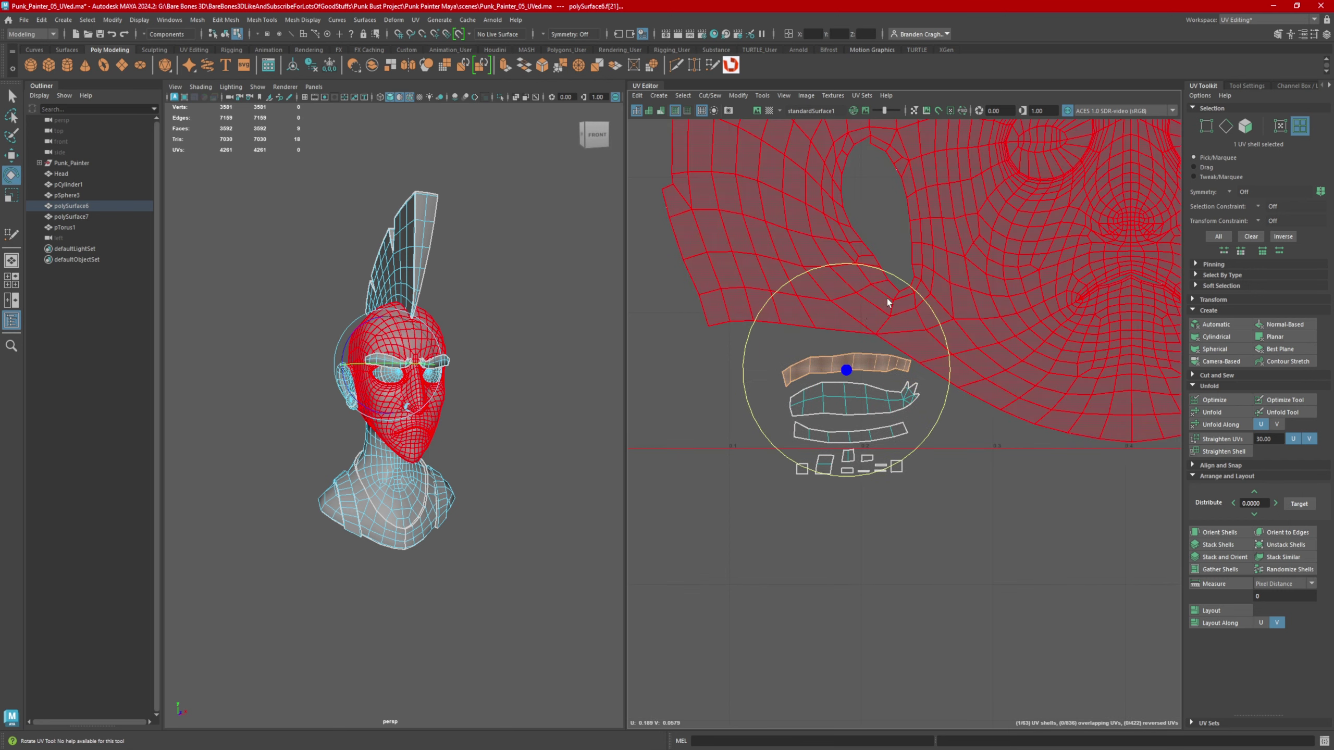
key(ctrl+z)
drag(744, 371, 808, 376)
drag(894, 273, 902, 278)
key(w)
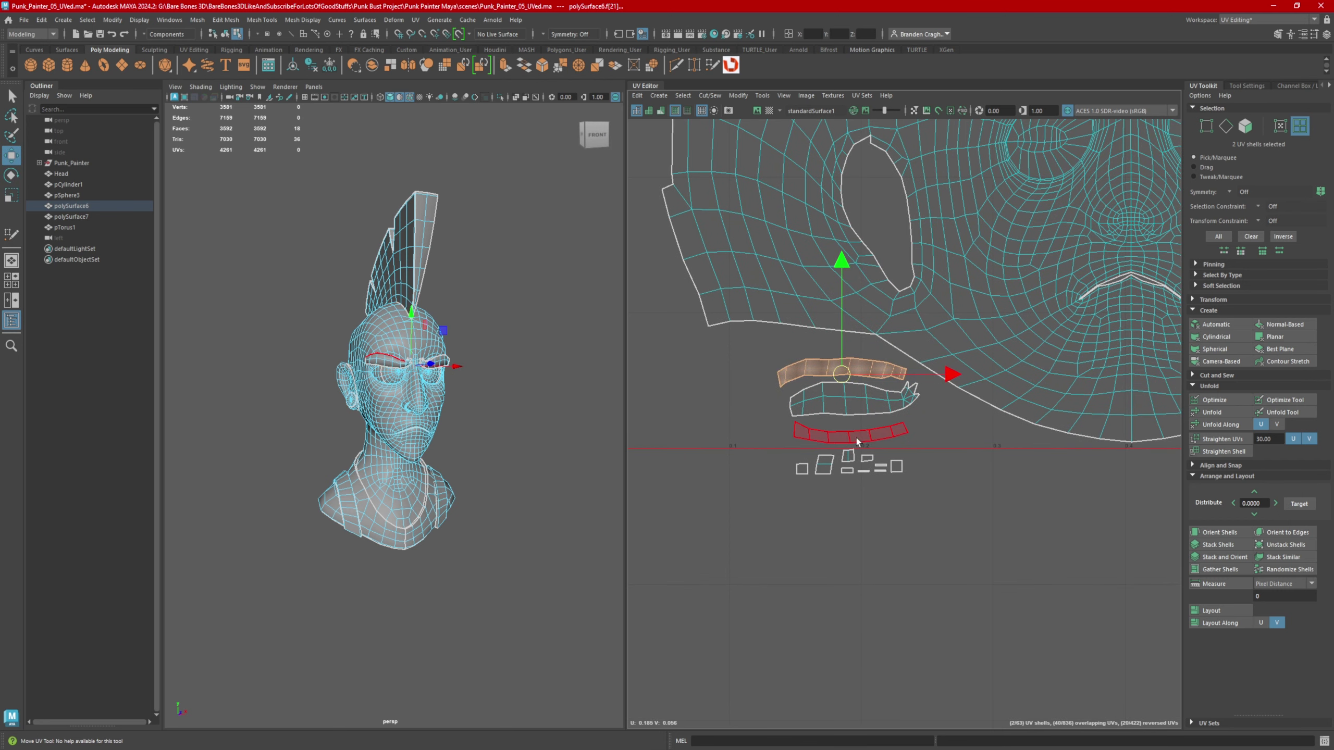
- Tighten the eyebrow strips and pack the tiny pieces into the pocket between their ends and the head shell
drag(810, 362, 844, 430)
drag(848, 400, 853, 401)
drag(779, 457, 779, 453)
drag(849, 461, 918, 433)
scroll(973, 434, up, 2)
drag(923, 421, 856, 405)
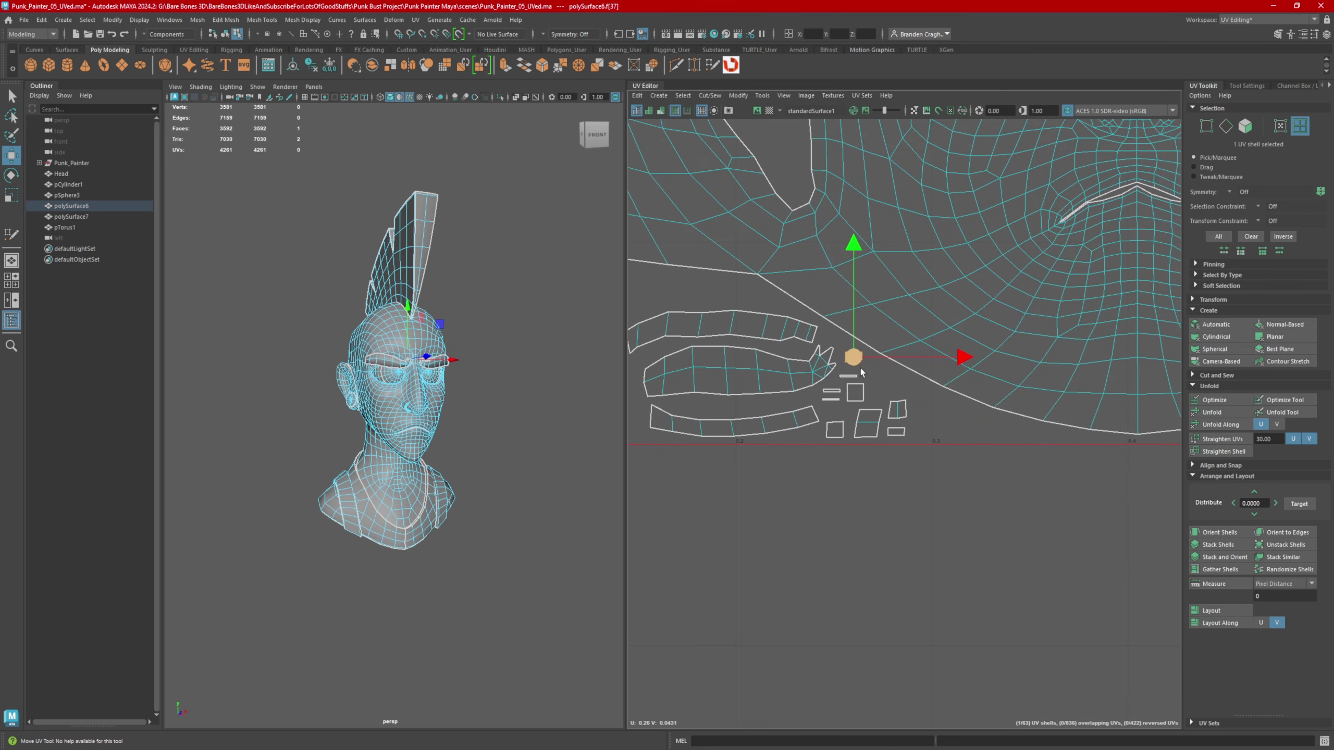
scroll(880, 395, down, 6)
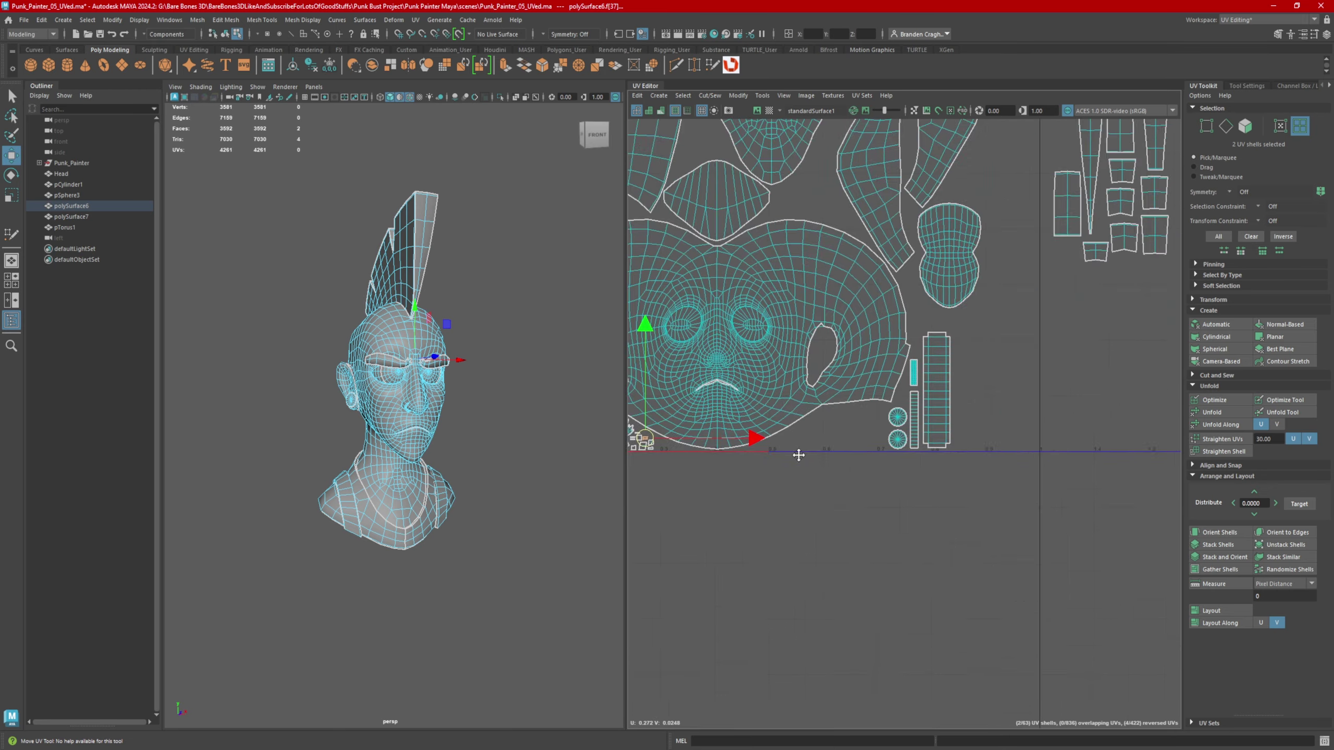
- Move the longest wedge-shaped mohawk shell into the gap along the tile's left edge, beside the head shell
click(1048, 298)
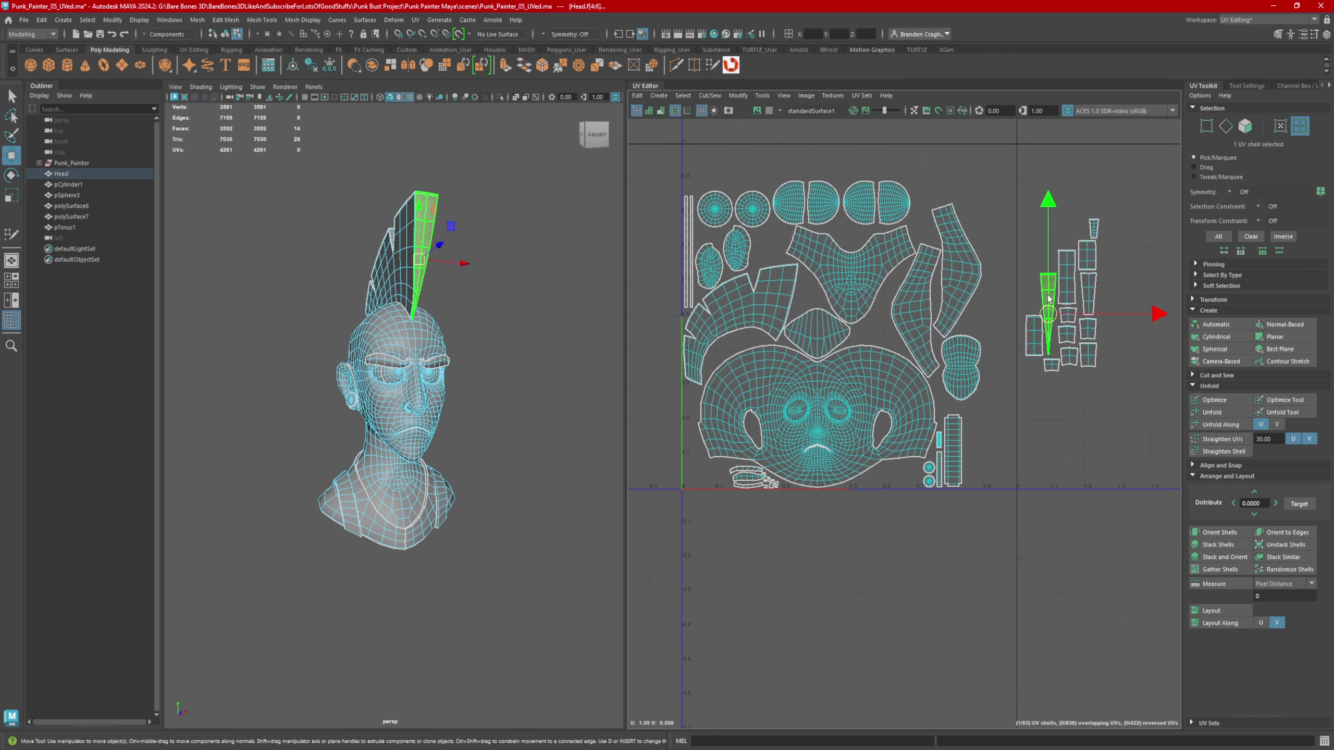
scroll(691, 434, up, 3)
scroll(785, 401, down, 2)
alt+middle_drag(940, 416, 843, 453)
click(850, 318)
drag(851, 318, 708, 495)
key(ctrl+z)
alt+middle_drag(963, 240, 917, 314)
alt+middle_drag(1021, 471, 914, 435)
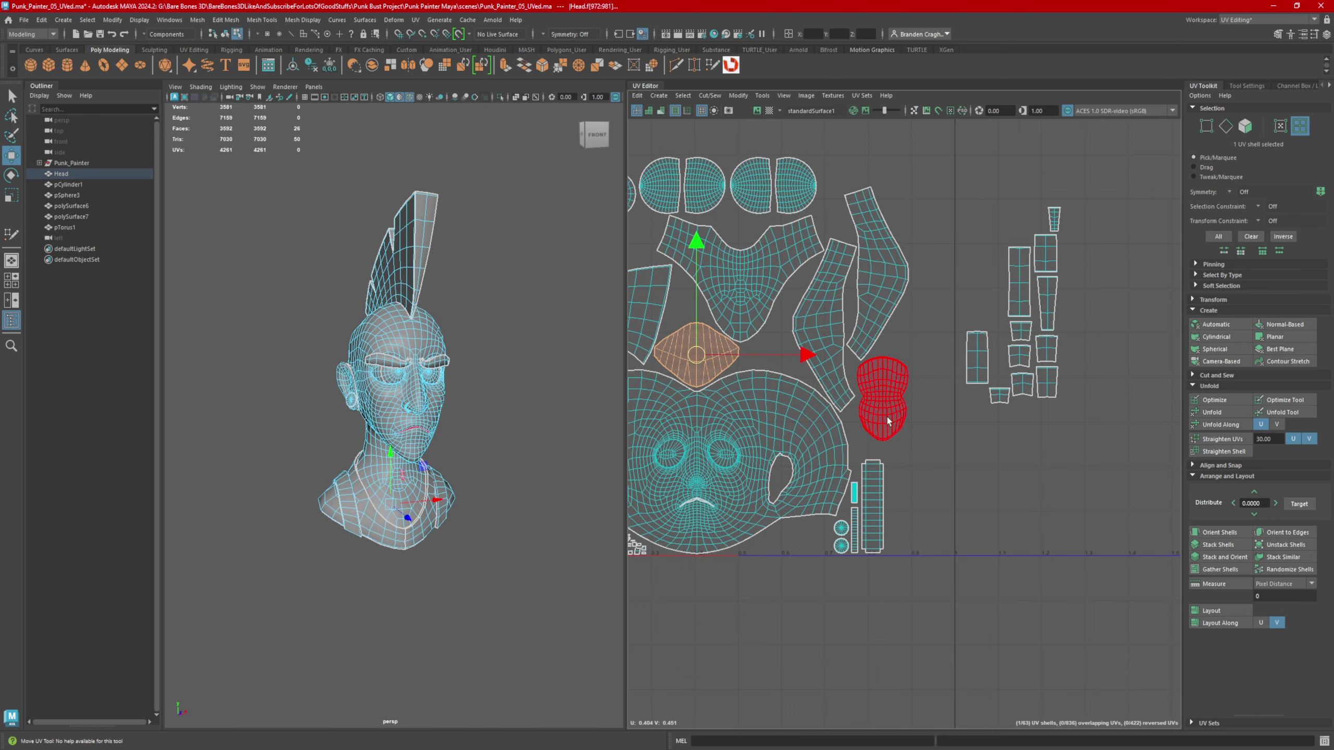
- Move the long rectangular mohawk shell into the tile's lower-right area, next to the tall ribbed strip
click(1020, 284)
drag(1019, 282, 897, 515)
scroll(916, 499, up, 2)
alt+middle_drag(916, 498, 859, 420)
alt+middle_drag(877, 370, 817, 462)
- Place the medium two-column mohawk rectangle upright in the gap between the ear shells and the neck shell
click(905, 318)
middle_drag(903, 317, 940, 403)
alt+right_drag(940, 403, 887, 408)
middle_drag(1011, 376, 920, 435)
middle_drag(1000, 464, 736, 527)
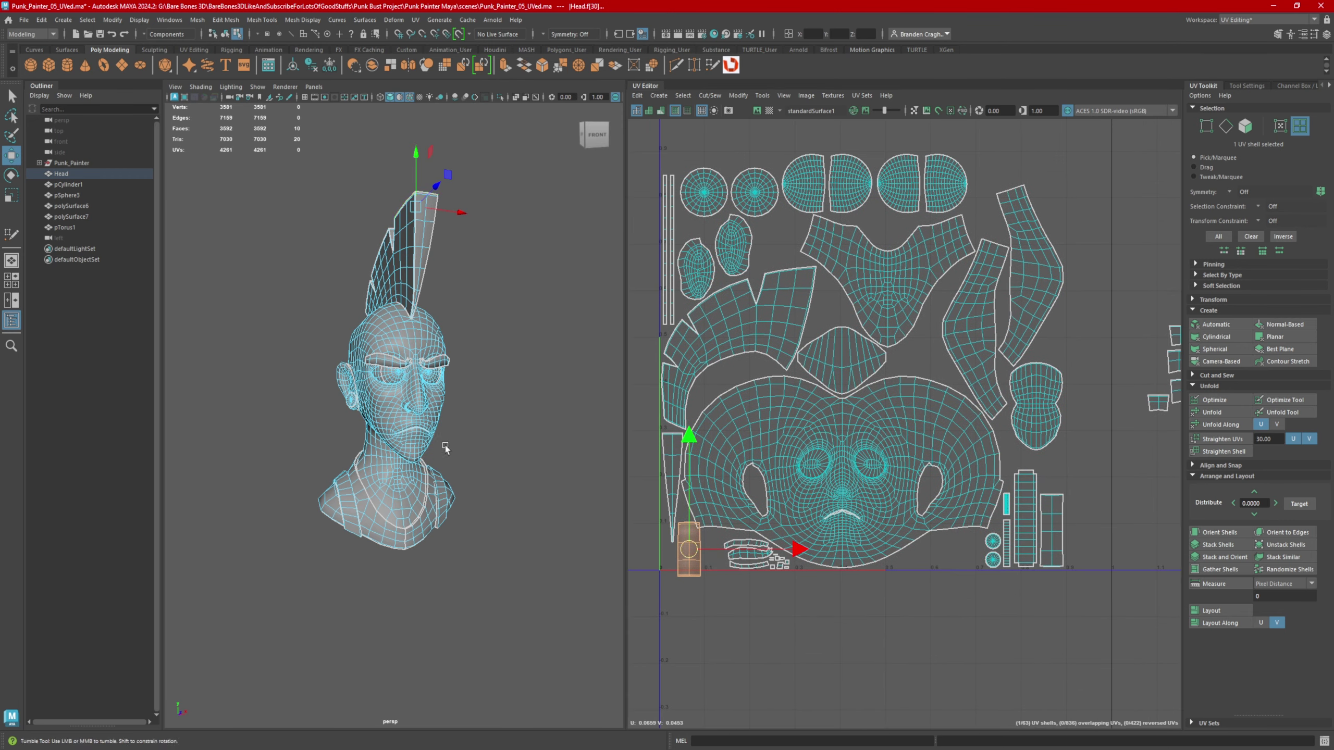
alt+drag(447, 446, 488, 472)
middle_drag(680, 544, 770, 245)
alt+right_drag(771, 246, 794, 254)
middle_drag(794, 254, 804, 235)
alt+right_drag(803, 235, 751, 235)
alt+middle_drag(1103, 315, 934, 252)
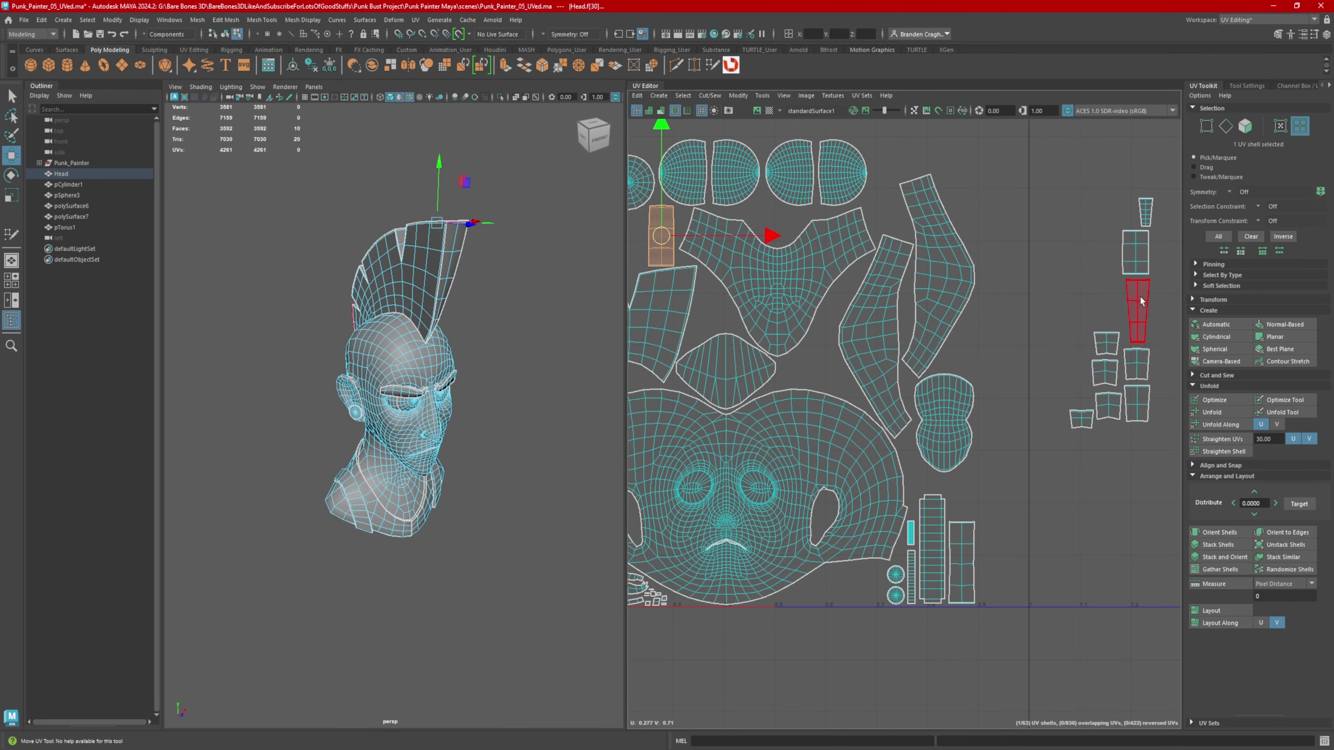
- Place the large tapered mohawk shell between the eye halves and the outer shoulder shell, above the inner shoulder shell
click(1140, 300)
middle_drag(1140, 300, 751, 336)
alt+right_drag(971, 336, 924, 338)
alt+middle_drag(924, 337, 882, 355)
middle_drag(818, 338, 941, 239)
alt+middle_drag(933, 365, 854, 366)
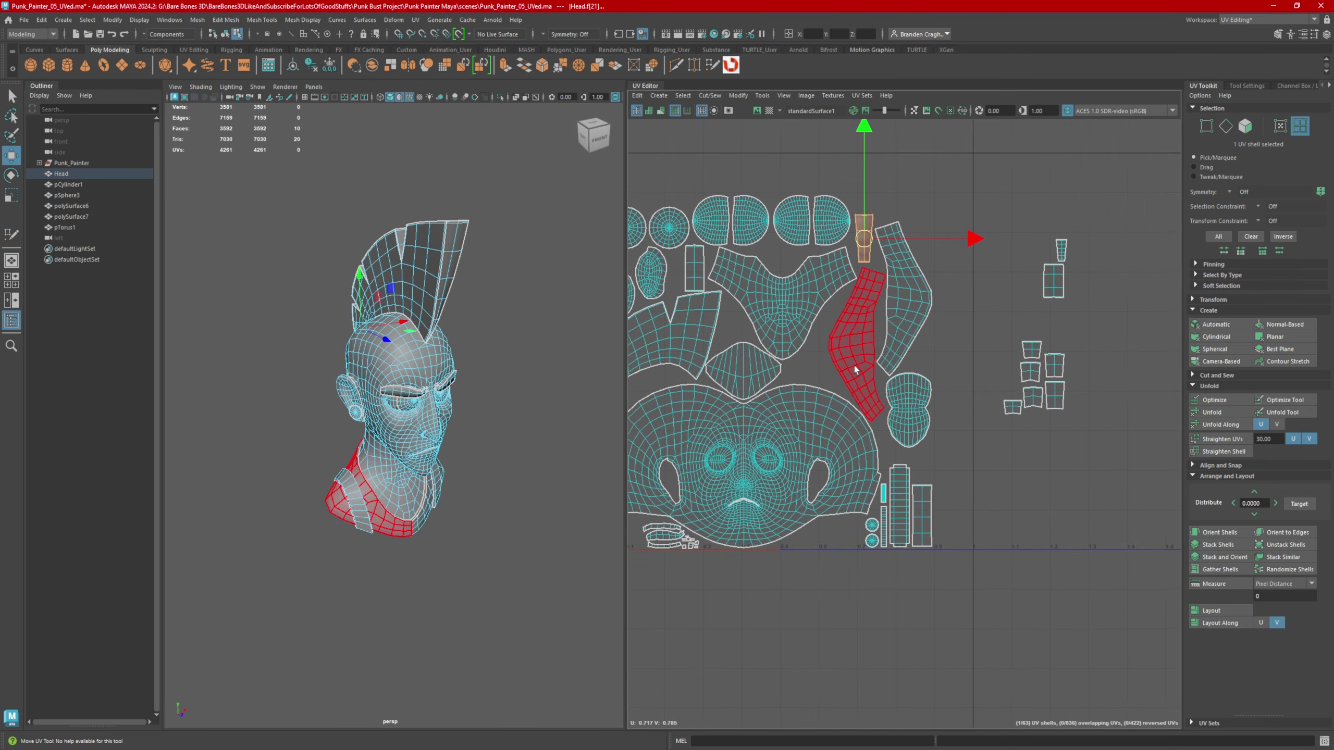
- Fit the short mohawk rectangle between the diamond and shoulder shells, and the small tapered piece into the neck shell's notch
alt+middle_drag(682, 363, 736, 364)
click(1107, 281)
middle_drag(1107, 281, 868, 362)
drag(1114, 256, 840, 267)
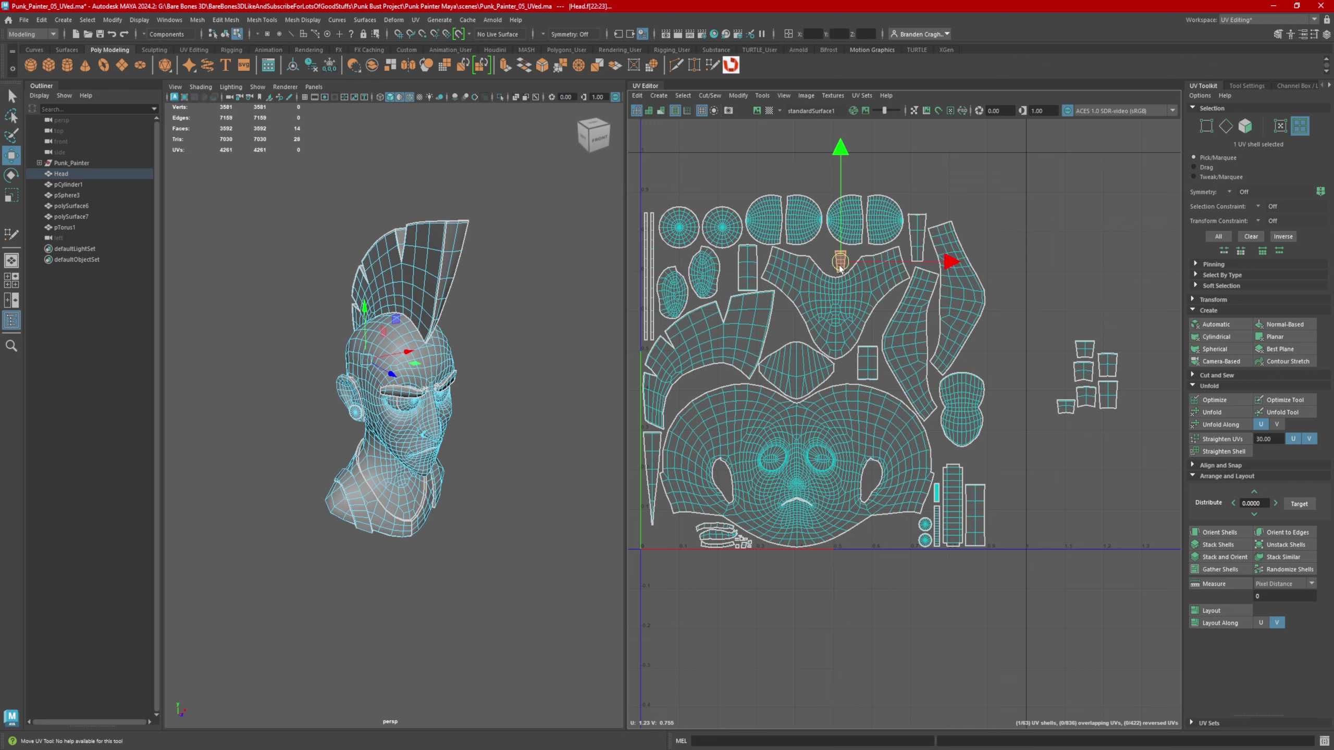
- Bring the six remaining small mohawk shells into and just below the area under the head shell
click(1108, 396)
middle_drag(1108, 395, 906, 534)
click(1108, 367)
middle_drag(1107, 367, 885, 530)
drag(1110, 334, 1057, 403)
middle_drag(1057, 403, 804, 607)
- Line up three small mohawk shells beside the round discs and set another above the long rectangular shell
scroll(790, 667, up, 5)
click(880, 462)
middle_drag(880, 462, 946, 379)
alt+middle_drag(1075, 355, 920, 369)
click(880, 385)
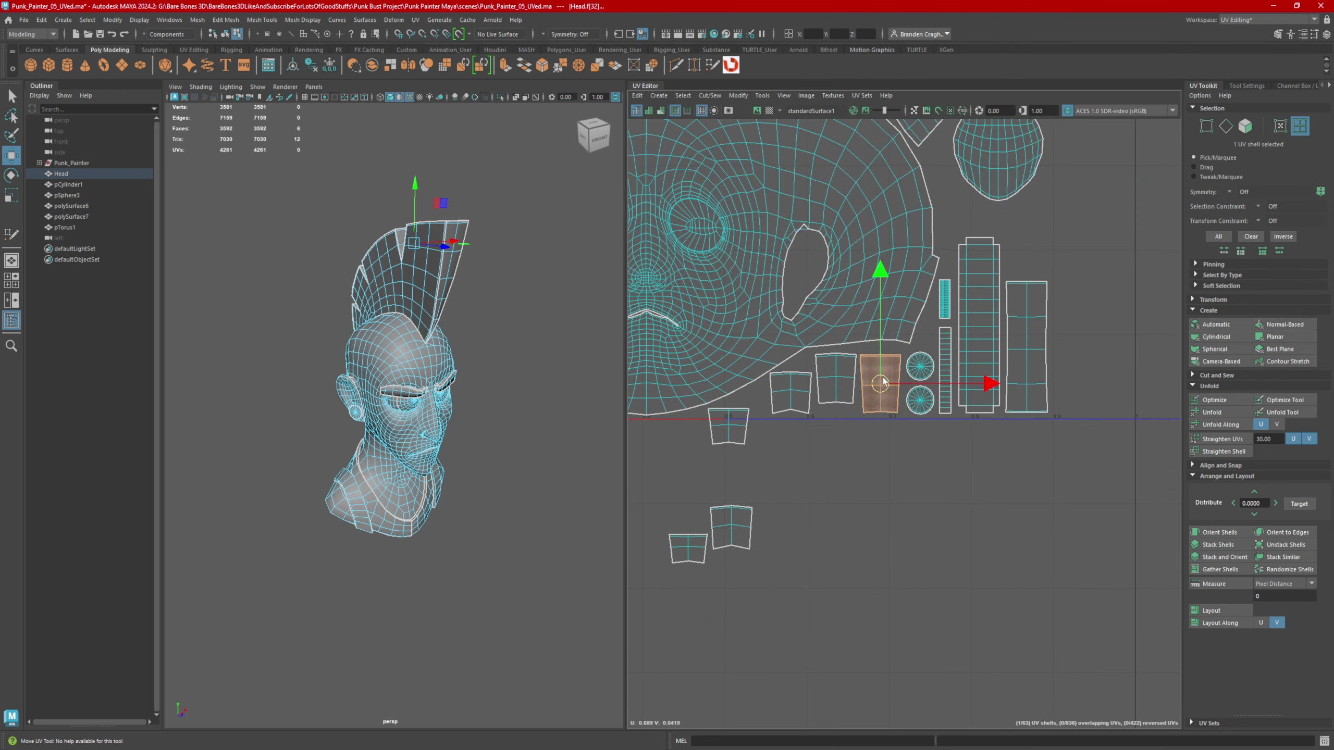
click(835, 381)
middle_drag(835, 380, 833, 391)
drag(834, 392, 729, 533)
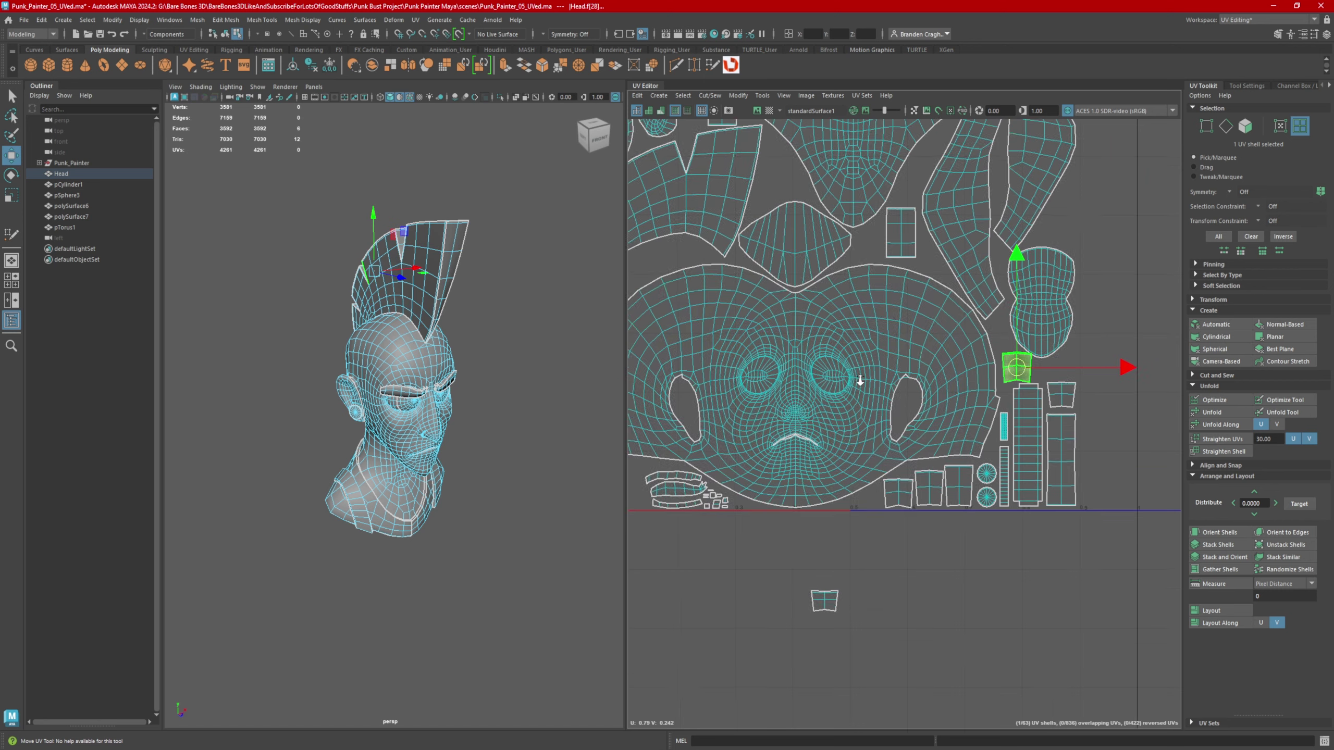
- Place the last two small mohawk shells, one above the peanut-shaped shell and one above the tall ribbed strip
alt+right_drag(859, 381, 857, 381)
drag(1018, 370, 1060, 232)
click(827, 604)
drag(827, 603, 1058, 380)
alt+middle_drag(1059, 380, 946, 415)
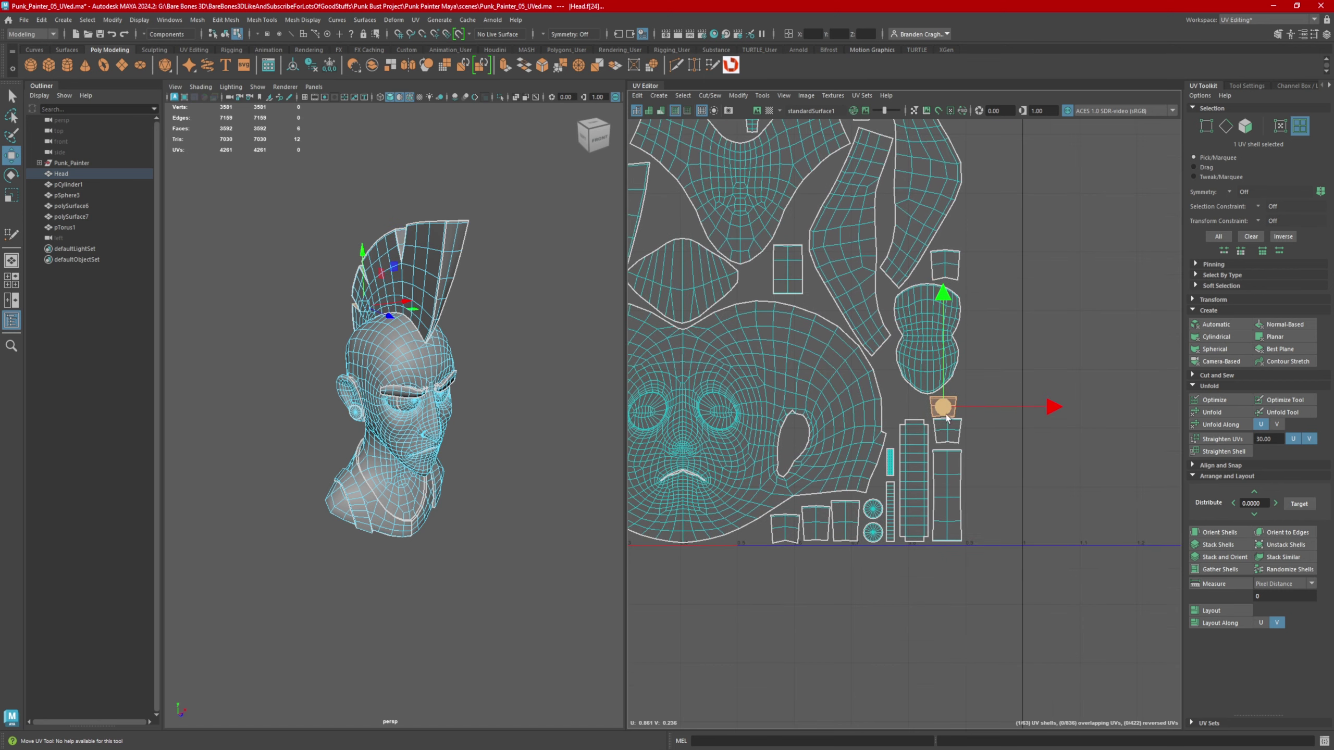
drag(945, 414, 907, 407)
- Enlarge the eyebrow strips and tiny pieces together slightly and move them closer to the wedge-shaped shell
scroll(906, 410, down, 4)
scroll(754, 387, up, 3)
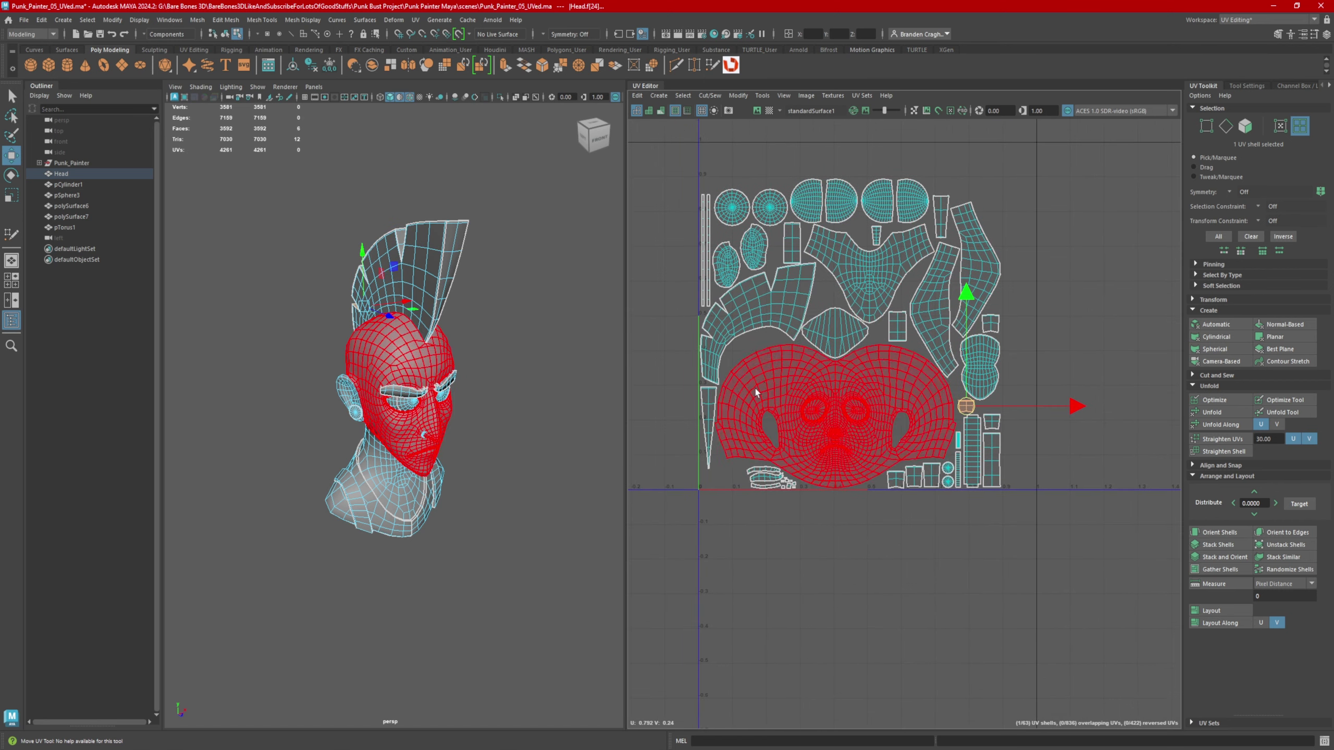
scroll(753, 447, up, 3)
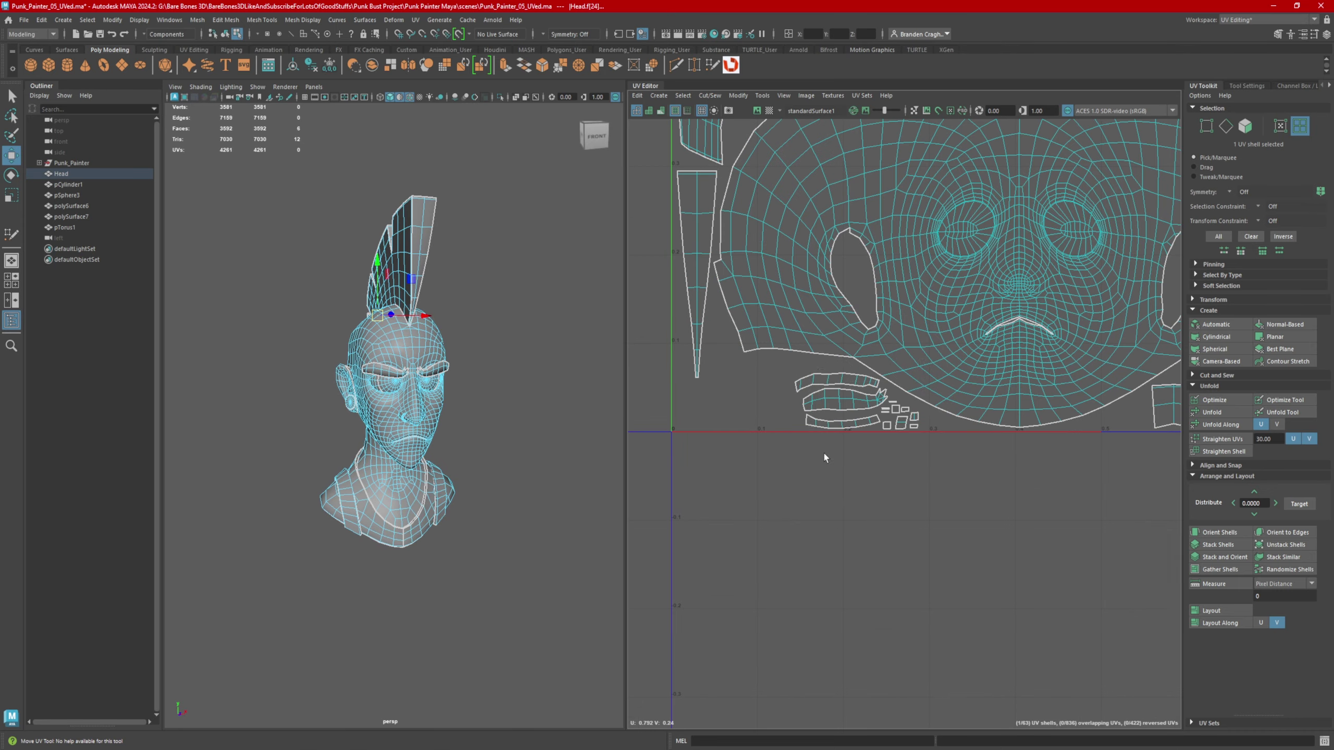
drag(923, 462, 793, 402)
key(r)
key(w)
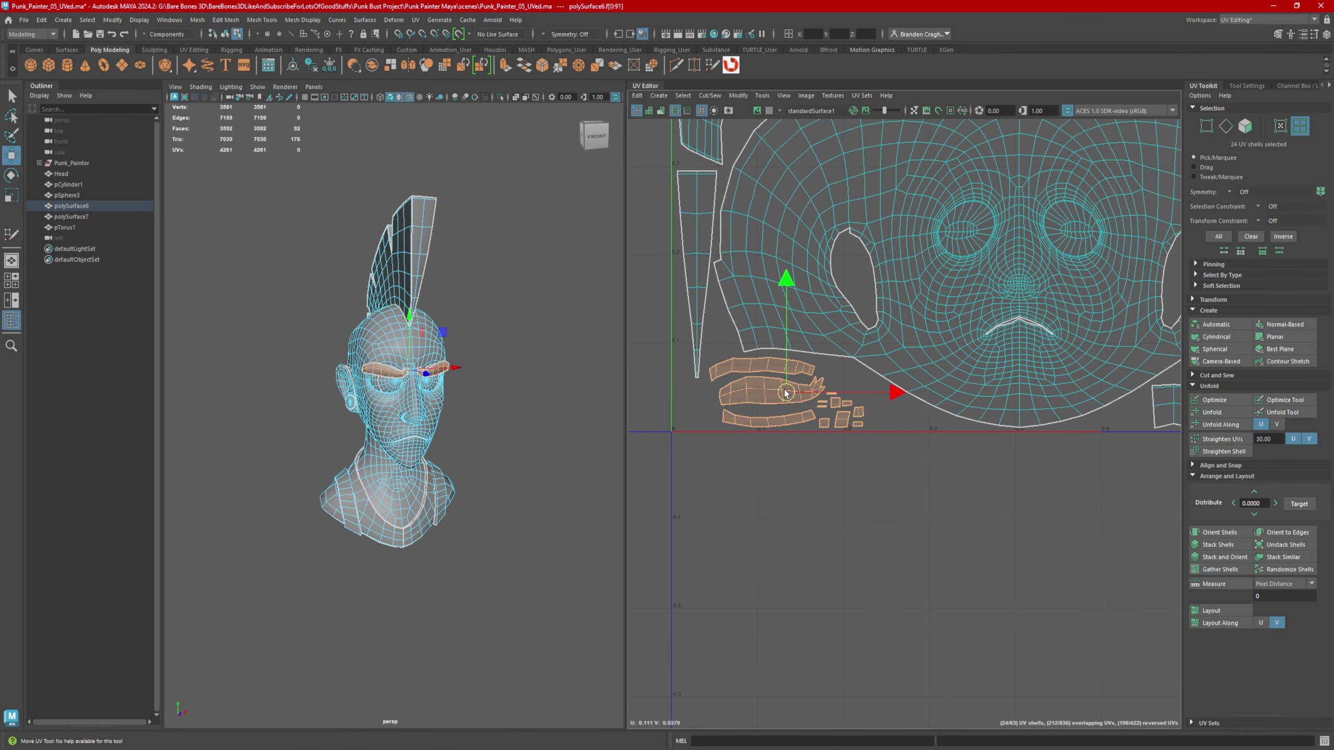
- Isolate the tiny eyebrow pieces from the strips and shift them slightly away from the strip ends
scroll(784, 424, up, 2)
alt+right_drag(924, 465, 930, 475)
ctrl+drag(834, 452, 788, 347)
ctrl+click(803, 376)
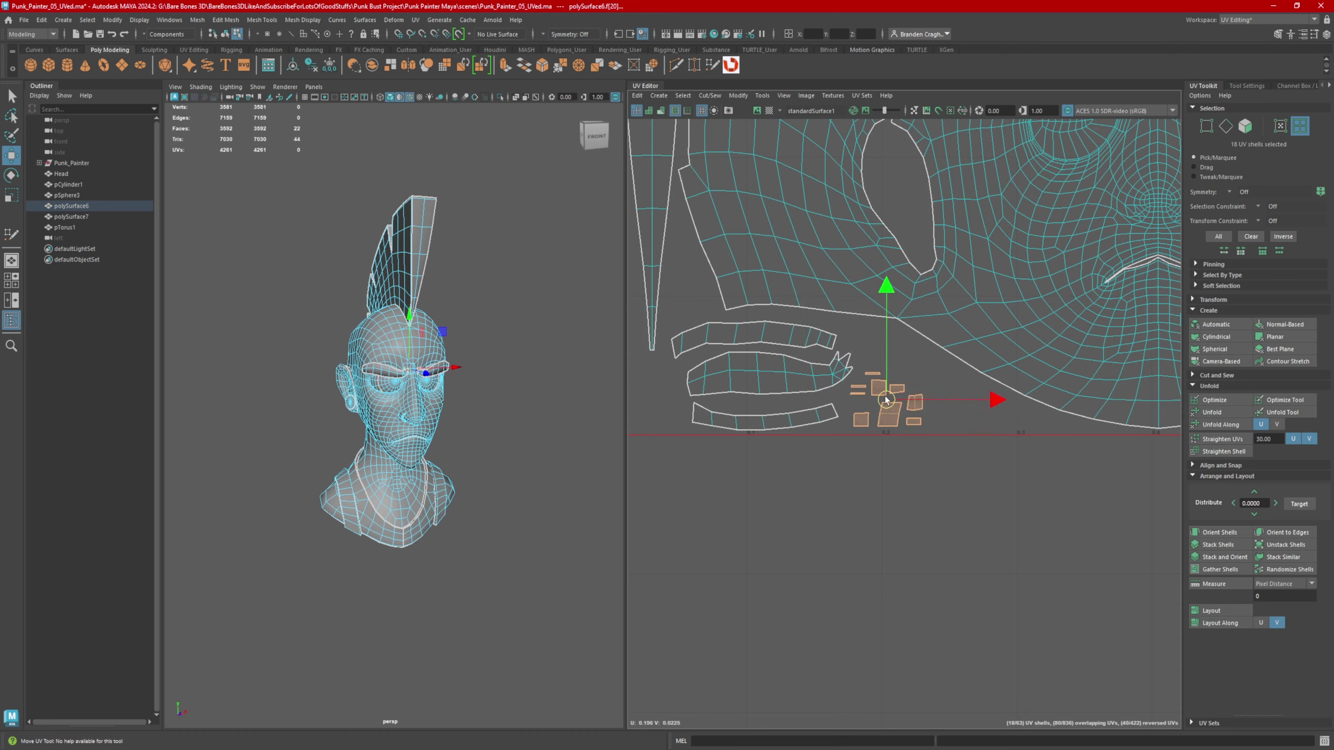
alt+right_drag(992, 394, 904, 401)
scroll(904, 400, down, 4)
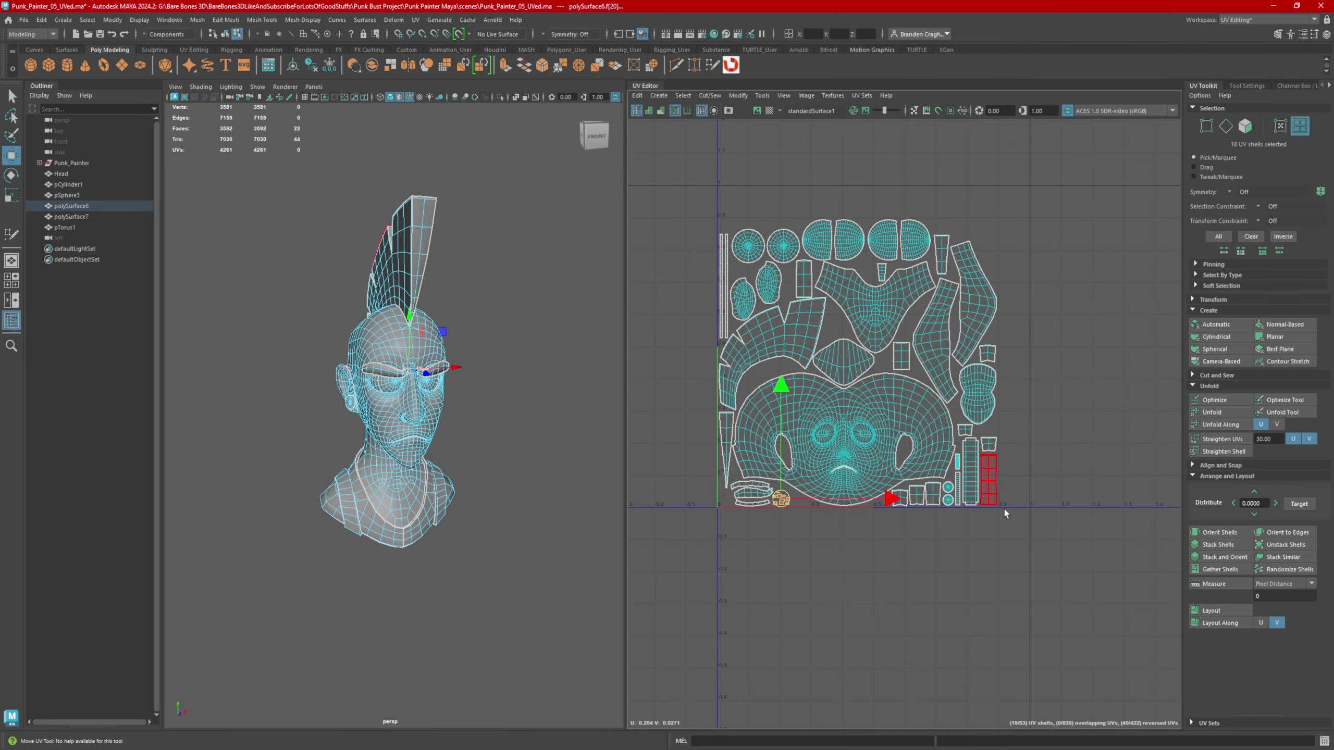
- Scale all UV shells up together from a pivot at the tile's origin corner until they fill the tile
drag(688, 190, 1032, 566)
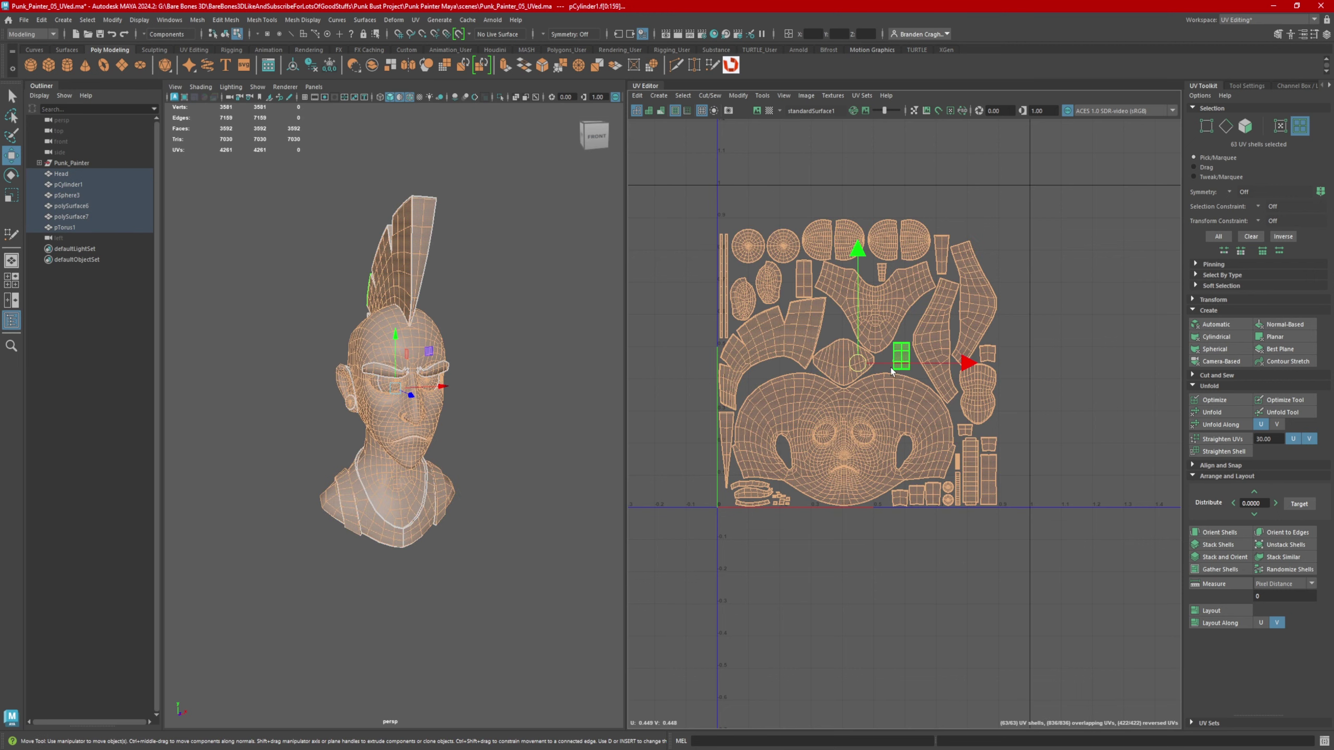
alt+middle_drag(890, 366, 918, 353)
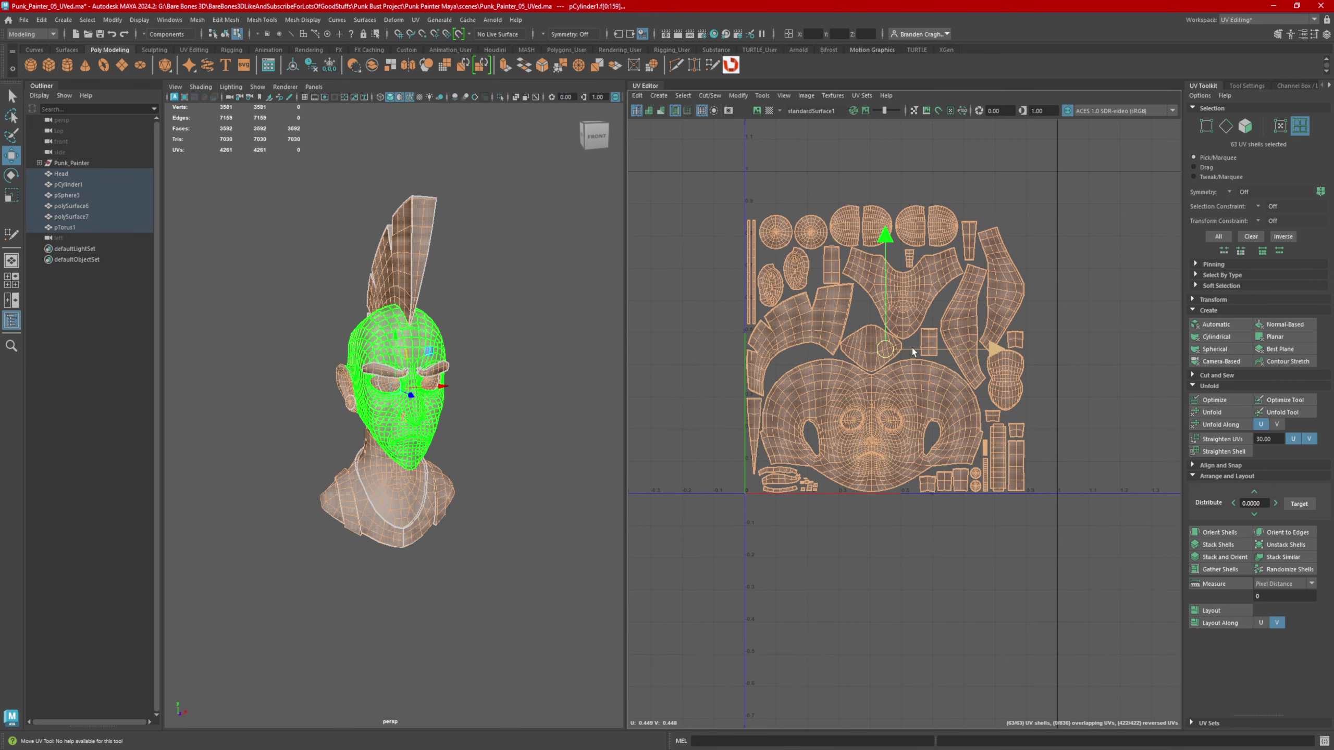
key(d)
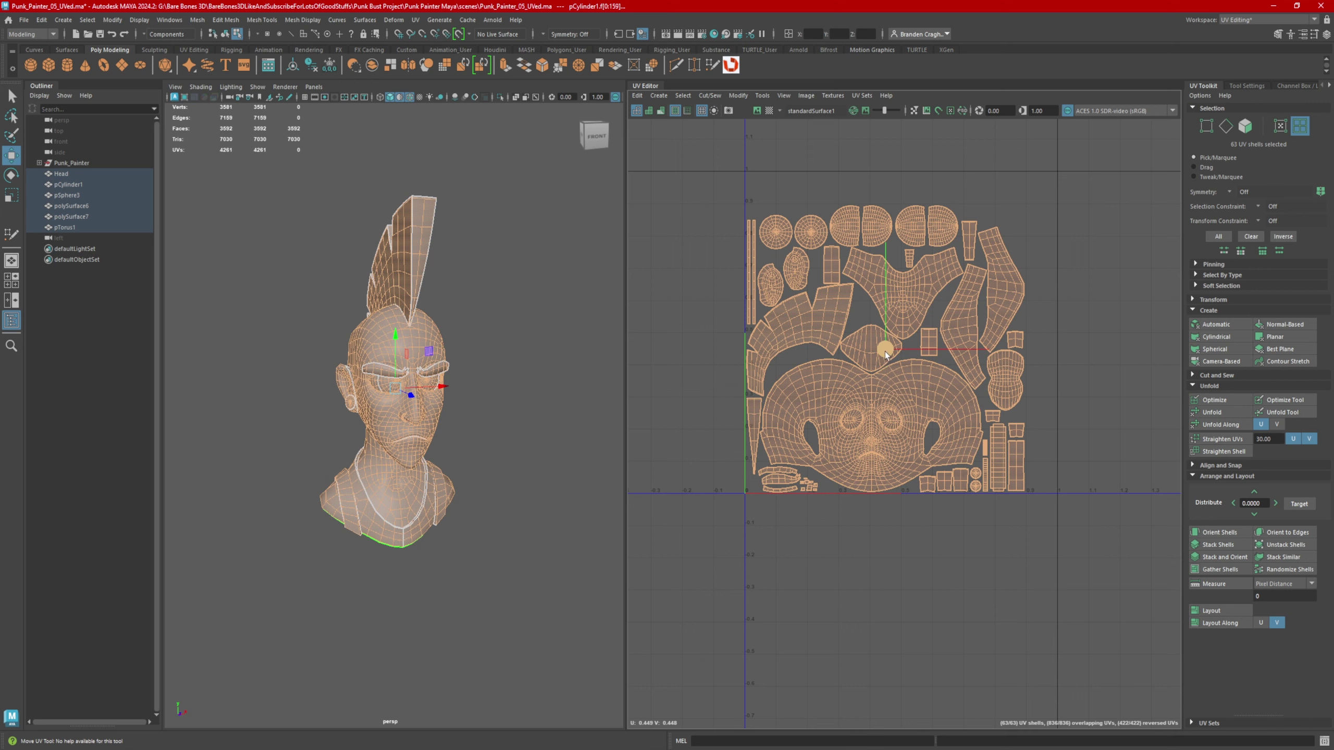
drag(885, 351, 852, 398)
key(r)
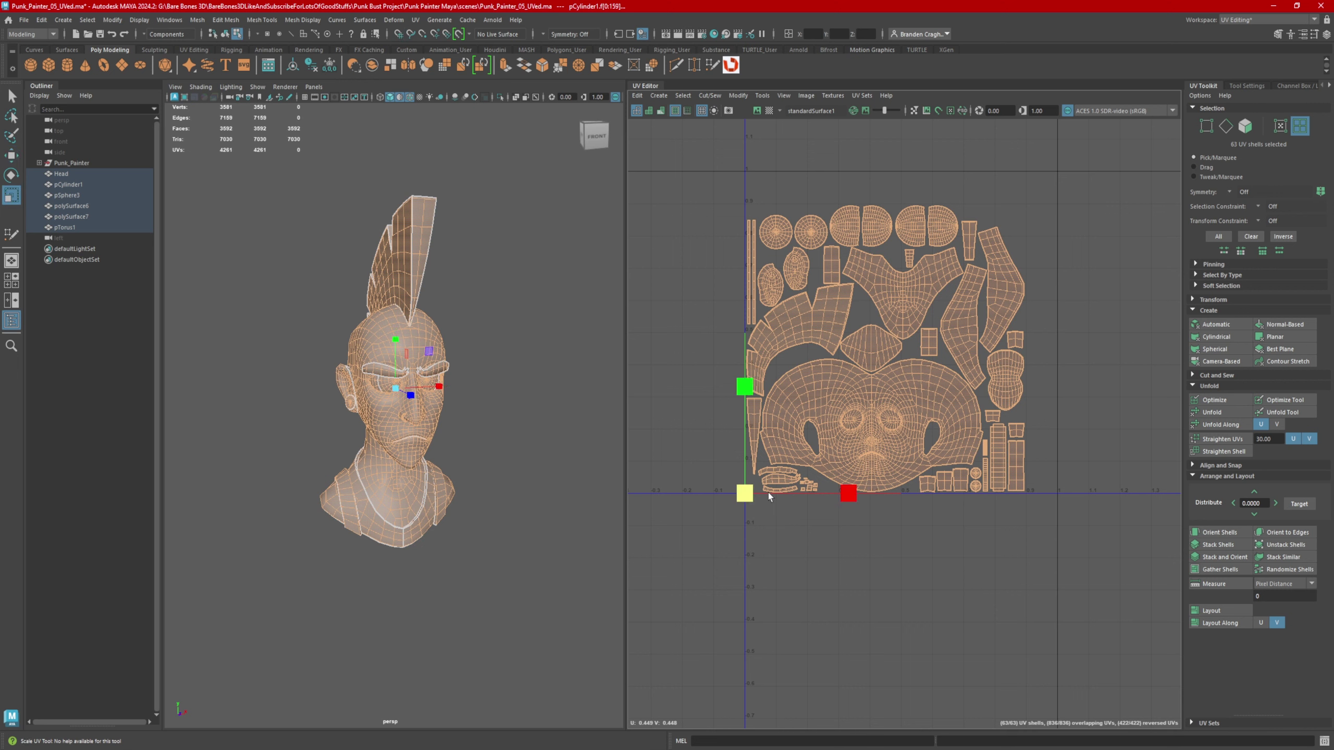
drag(746, 495, 748, 496)
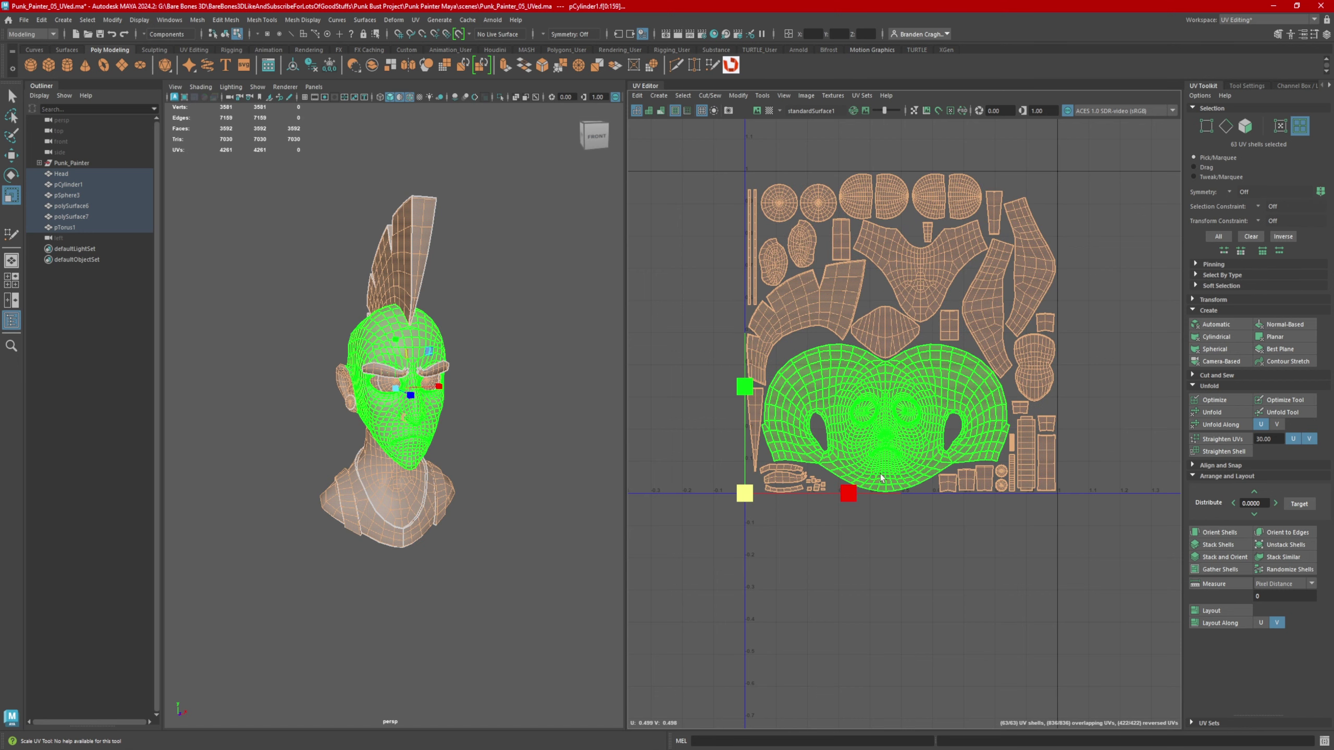
alt+middle_drag(910, 408, 880, 419)
scroll(775, 254, up, 3)
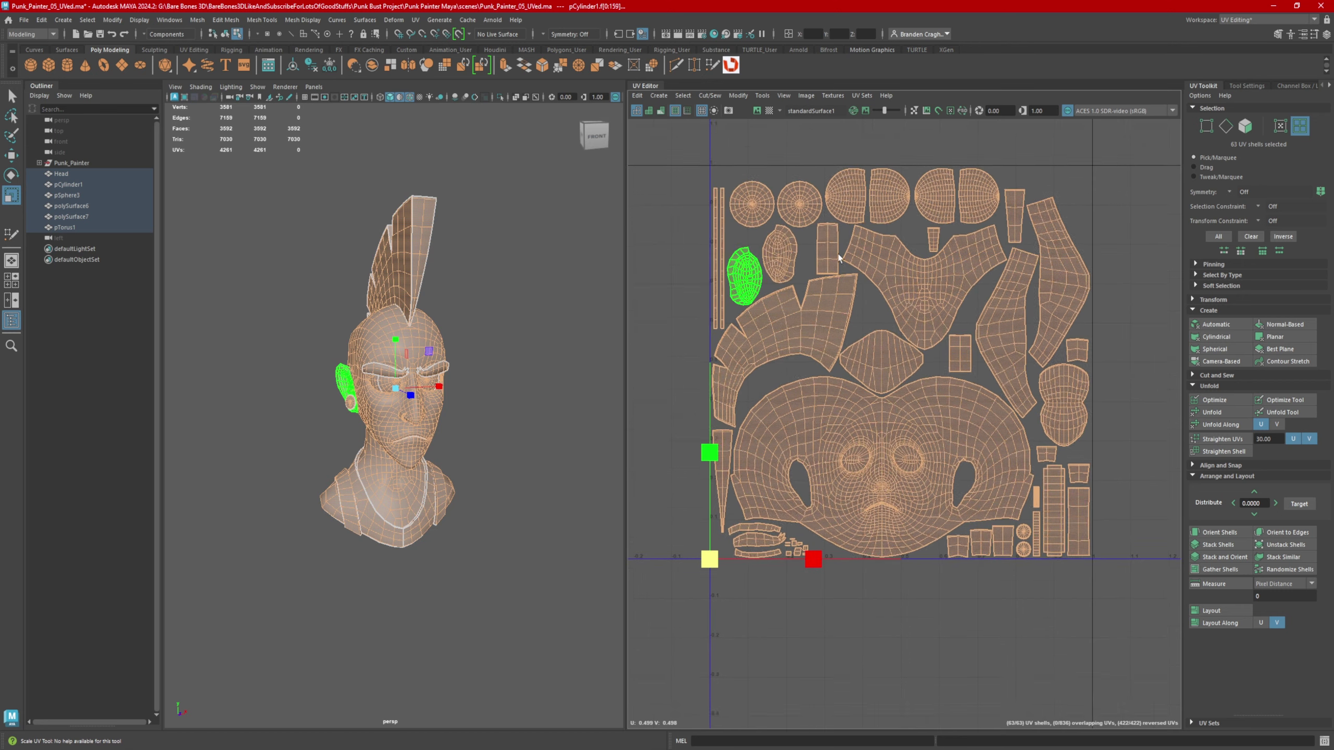
- Nudge the mohawk rectangle beside the ears and center the small tapered piece in the neck shell's notch
key(w)
scroll(809, 276, up, 1)
click(823, 273)
alt+middle_drag(823, 273, 723, 285)
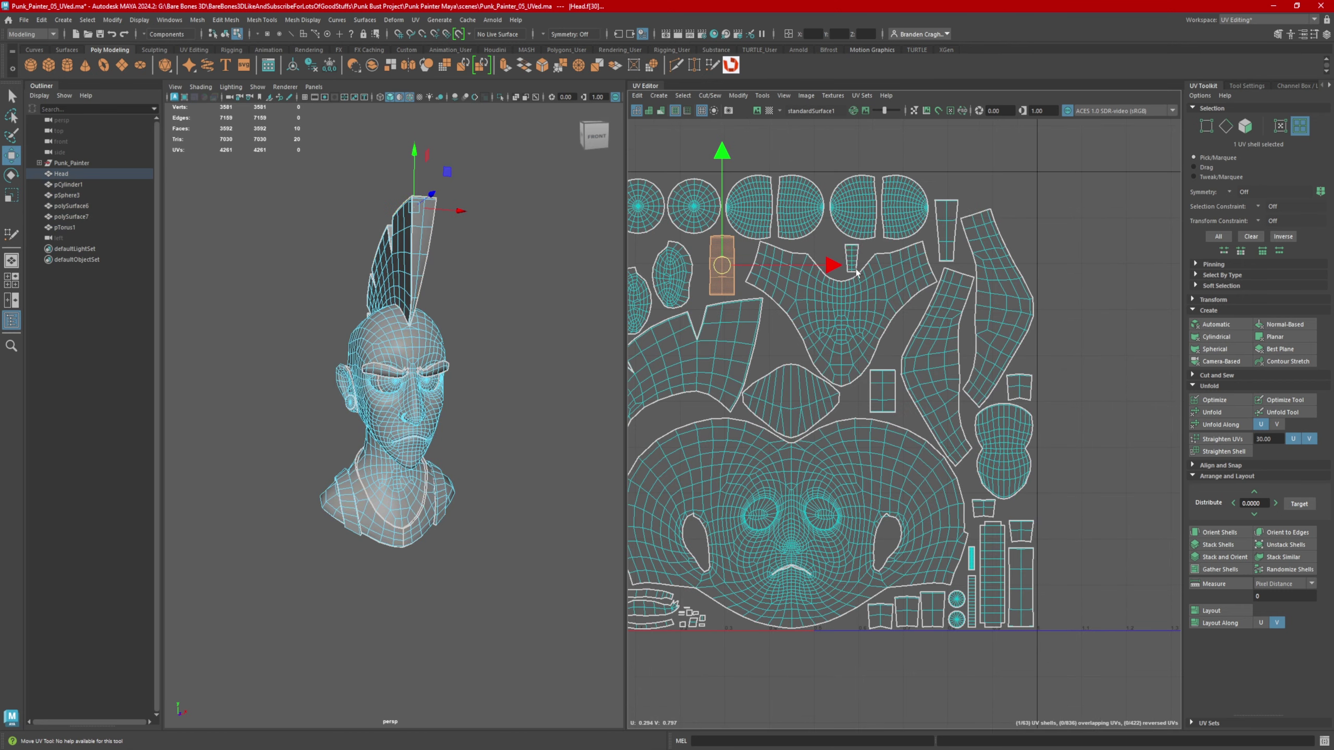
click(841, 259)
alt+middle_drag(843, 259, 728, 272)
- Nudge the outer shoulder shell inside the tile edge and raise the large tapered mohawk shell beside it
click(876, 273)
drag(882, 313, 884, 304)
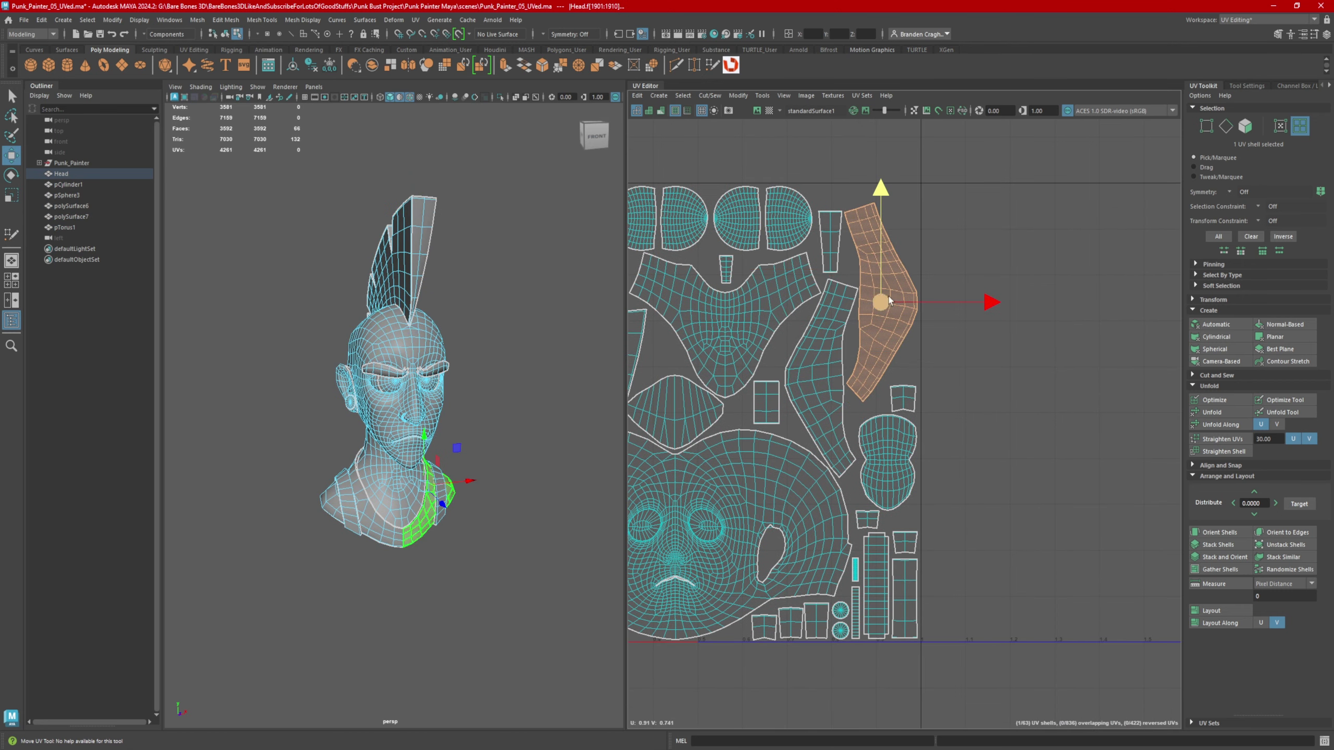
click(830, 242)
drag(830, 242, 831, 225)
- Move the short mohawk rectangle from beside the diamond shell into the tile's upper-right corner
alt+middle_drag(823, 446, 898, 361)
scroll(899, 360, down, 3)
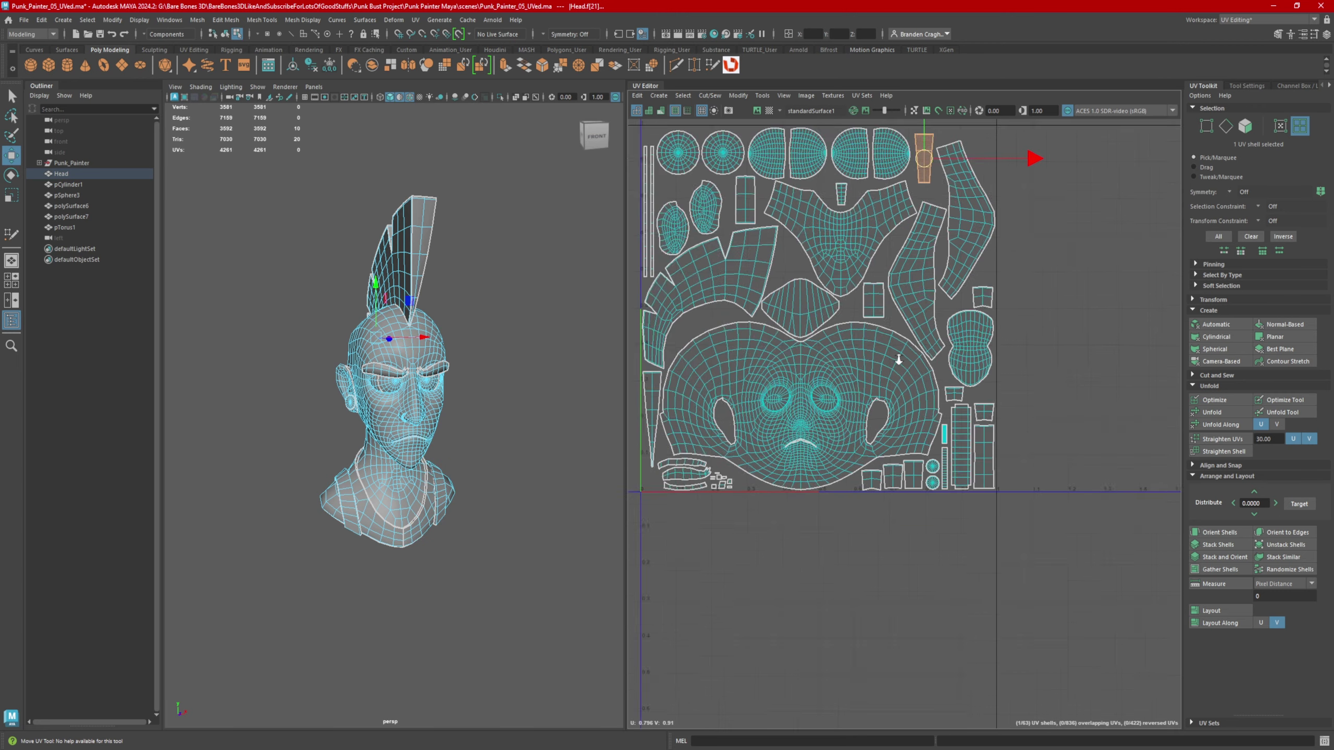
scroll(851, 345, up, 2)
alt+middle_drag(919, 279, 870, 348)
scroll(870, 367, up, 2)
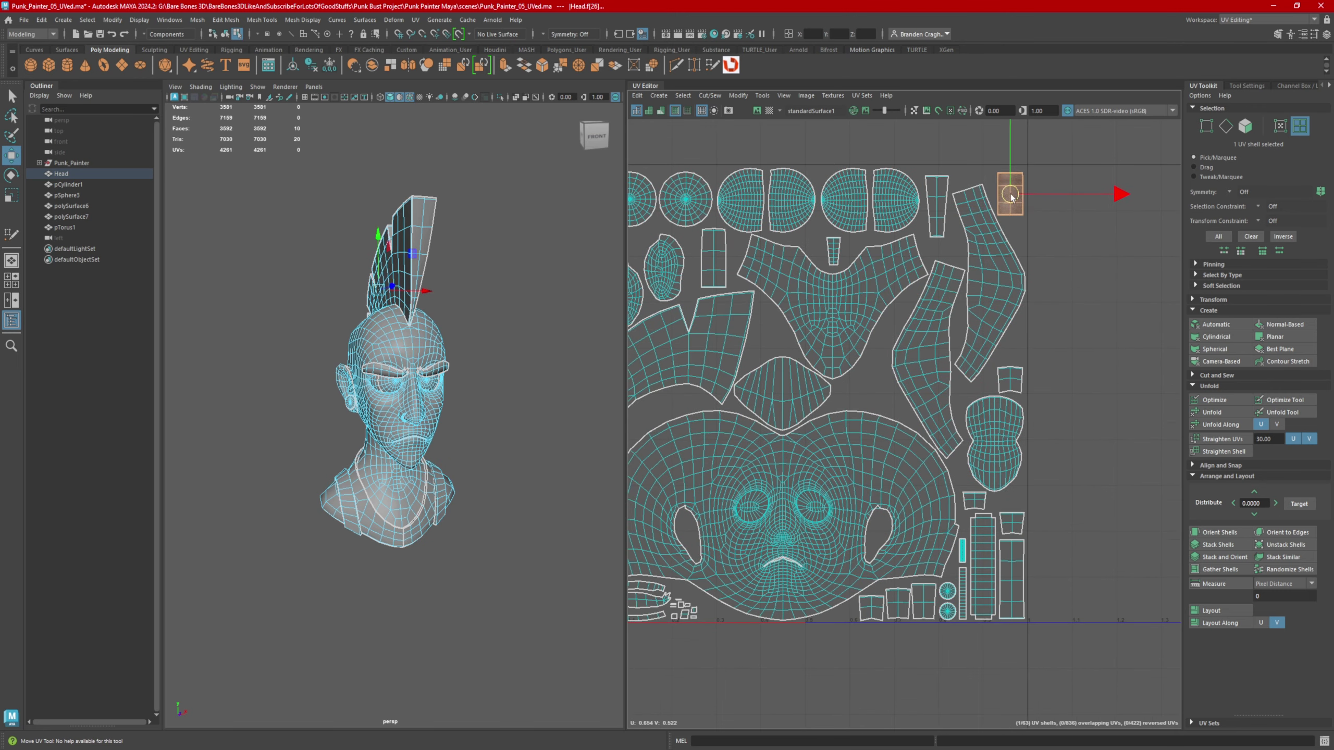
- Fine-tune the neck shell's spacing between the eye halves, the diamond shell and the shoulder shells
click(821, 310)
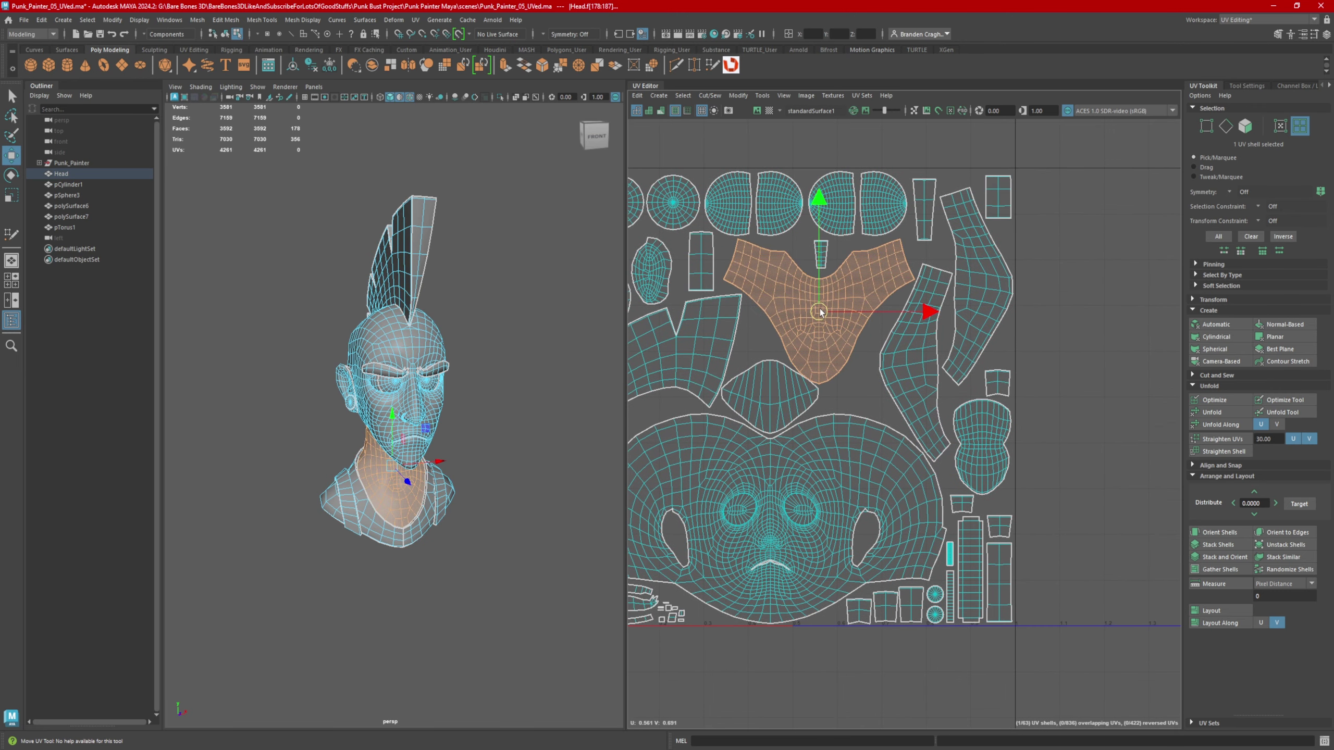
alt+middle_drag(885, 317, 850, 327)
alt+middle_drag(824, 403, 815, 420)
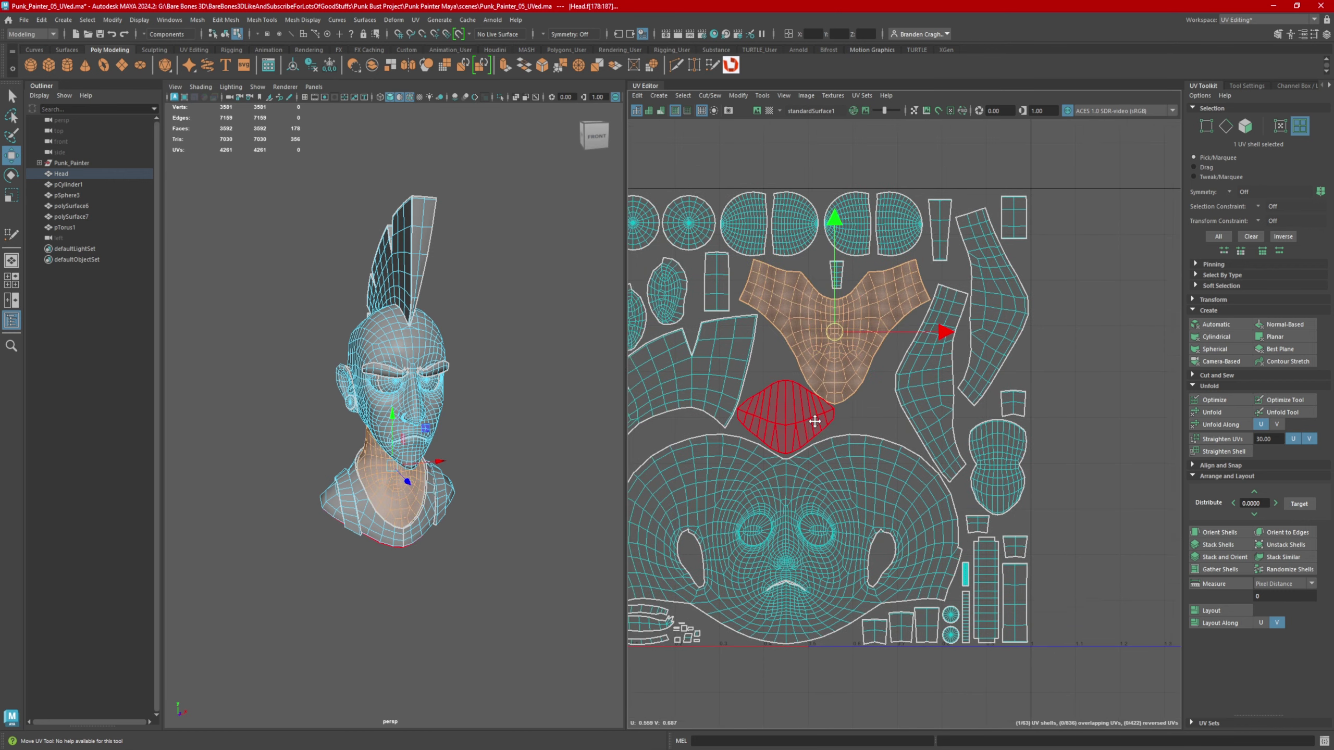
scroll(845, 355, up, 2)
scroll(829, 240, up, 1)
click(829, 240)
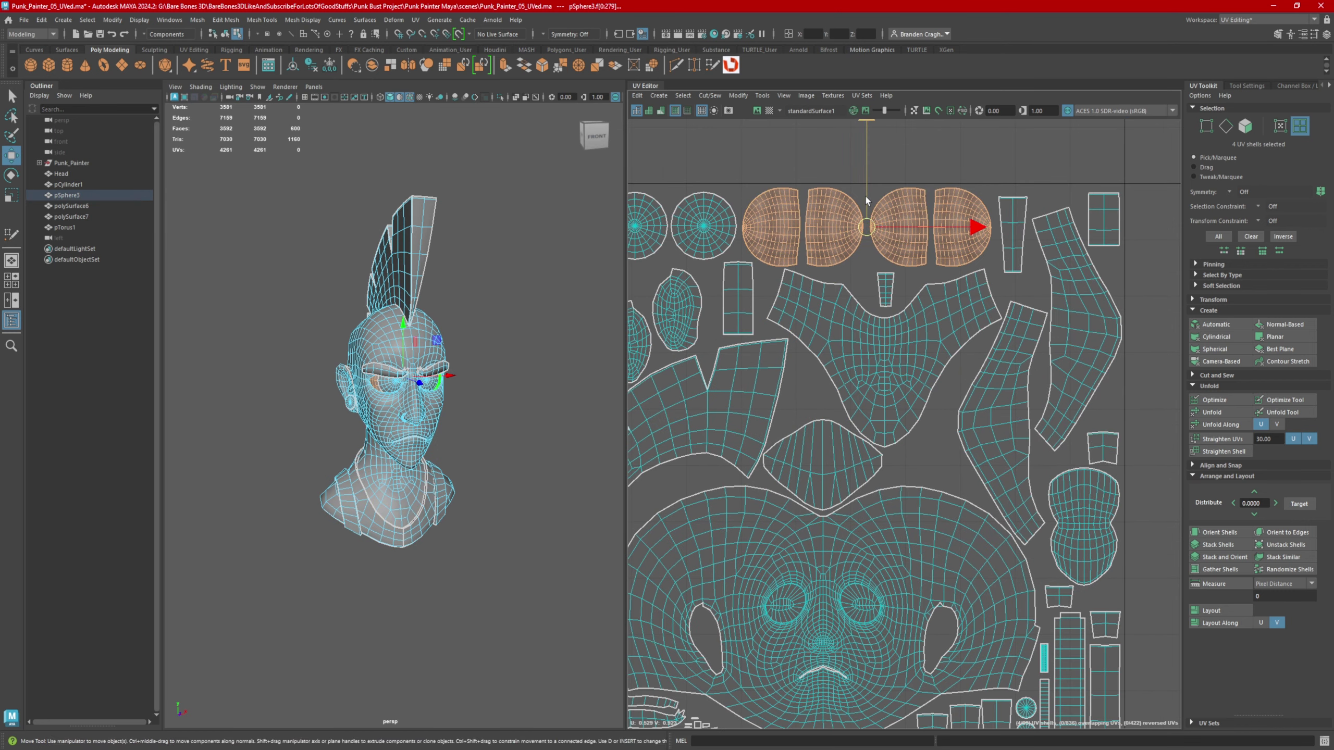
click(887, 356)
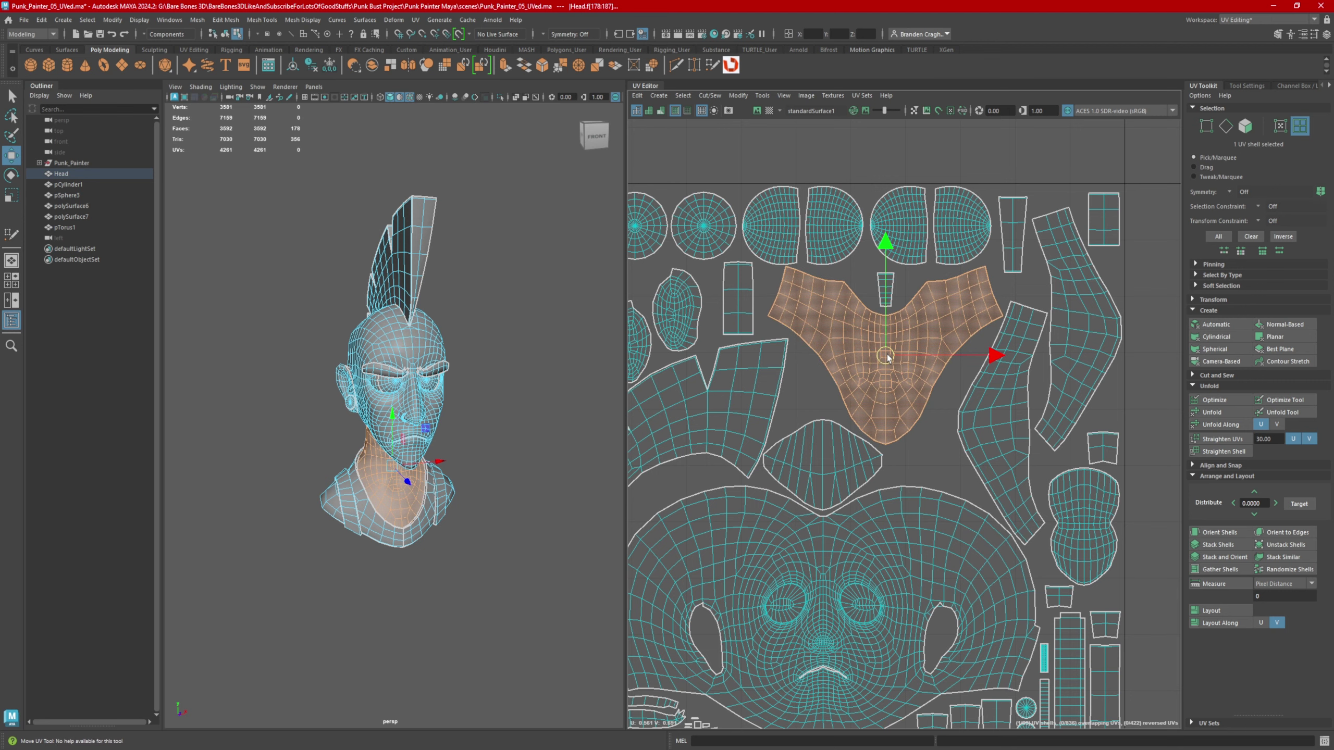
scroll(861, 326, down, 5)
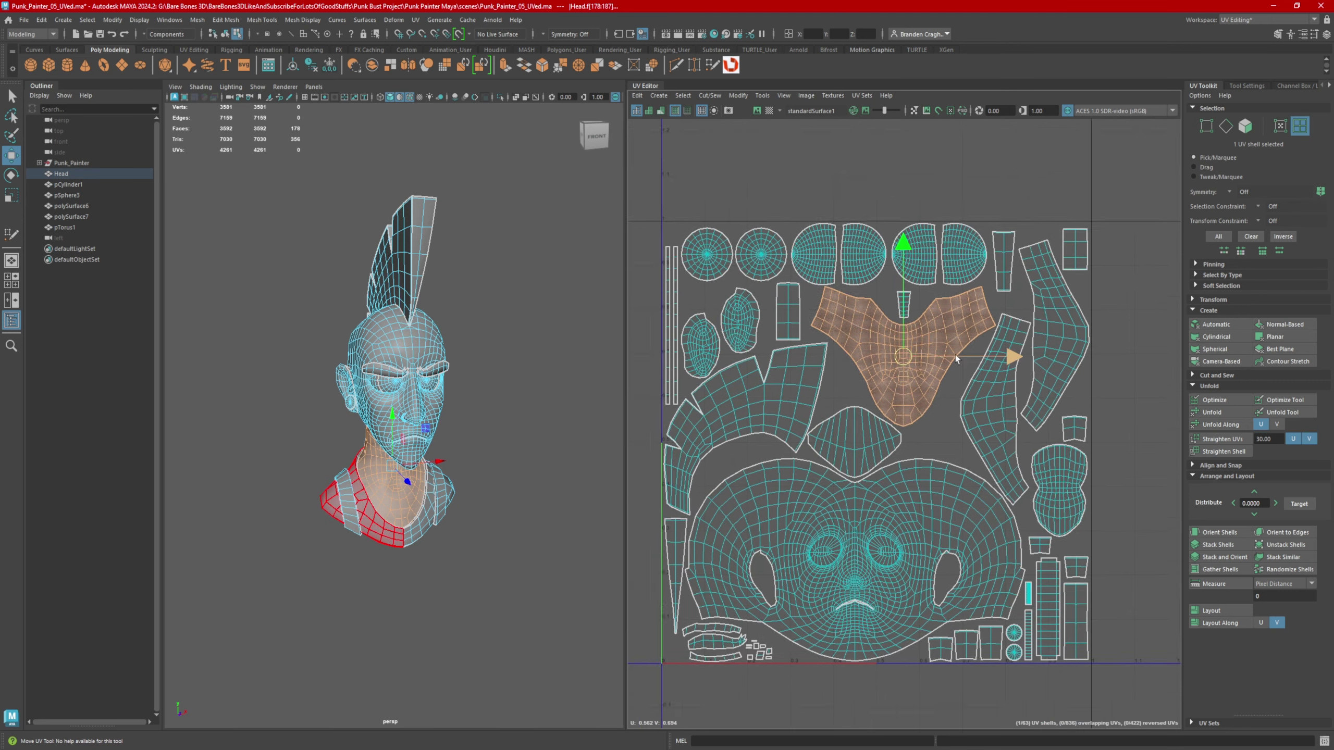
alt+middle_drag(865, 393, 873, 409)
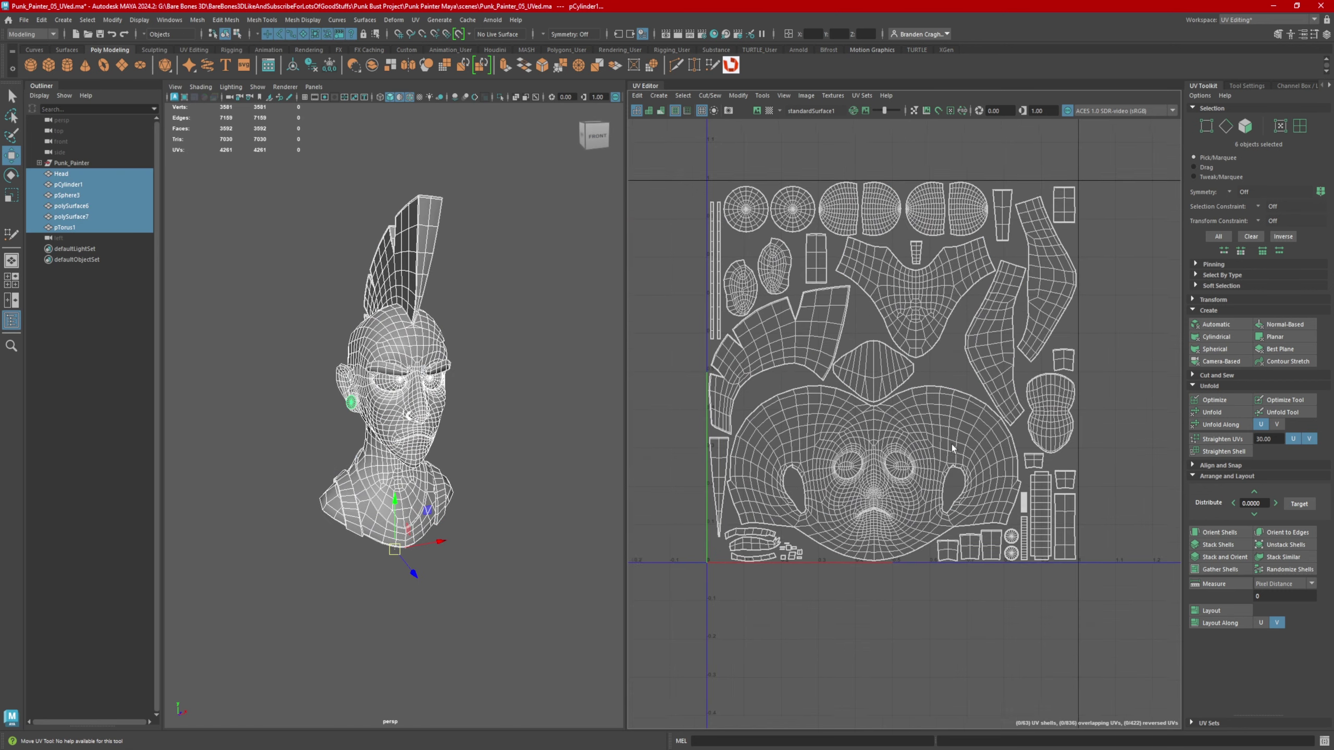
alt+middle_drag(951, 443, 929, 474)
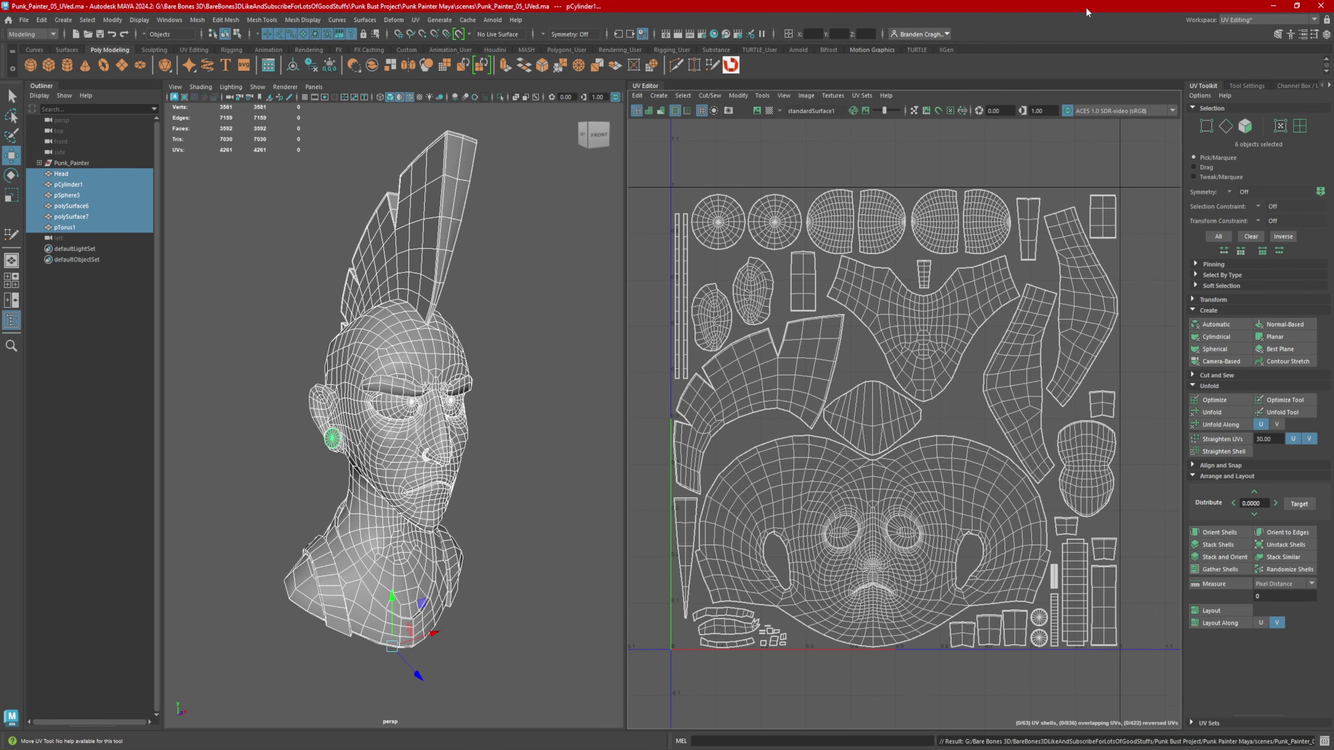